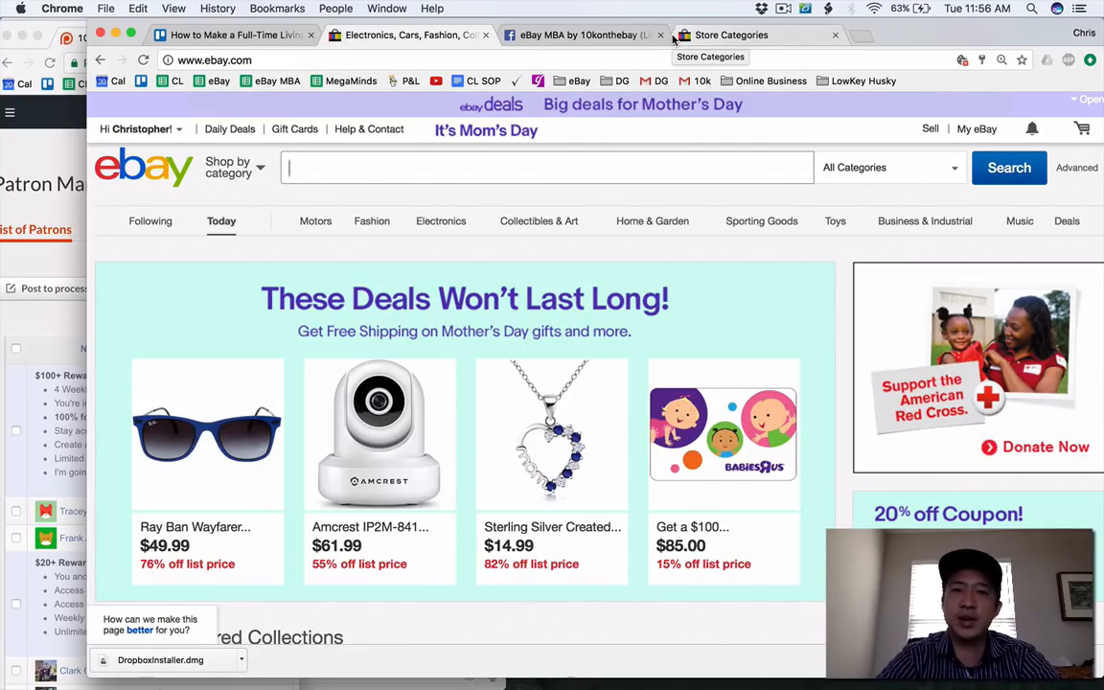
Look through the Patreon list of patrons and its reward tiers, with the Trello task board open in front.
{"action": "scroll", "coordinate": [60, 375], "scroll_direction": "down", "scroll_amount": 2}
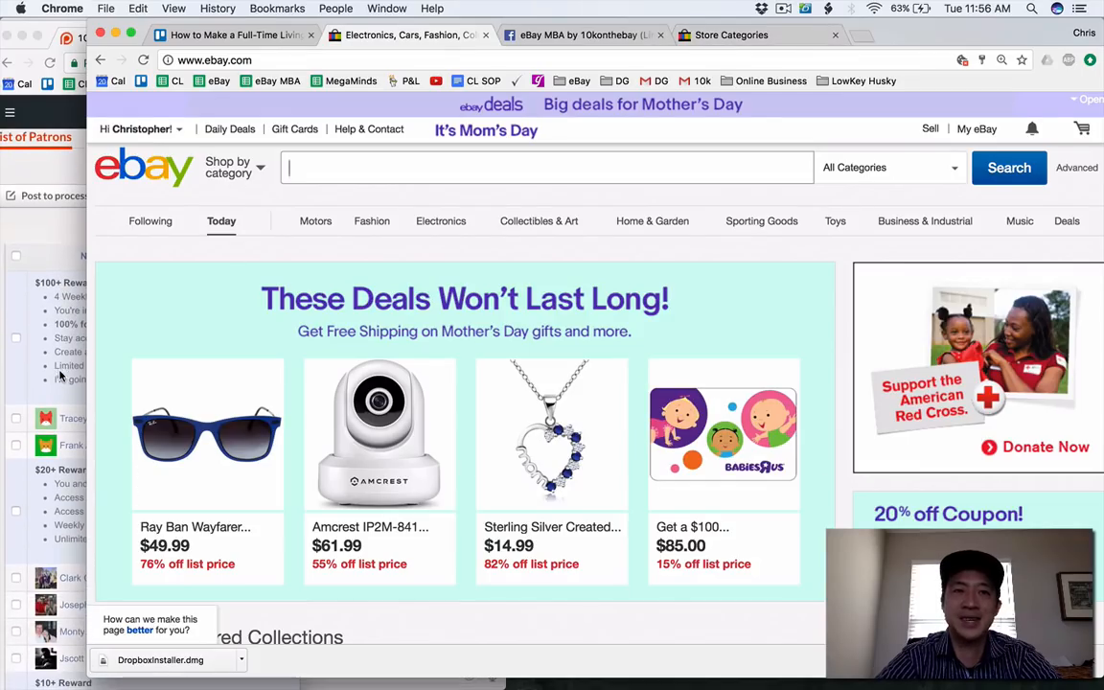
{"action": "left_click", "coordinate": [234, 38]}
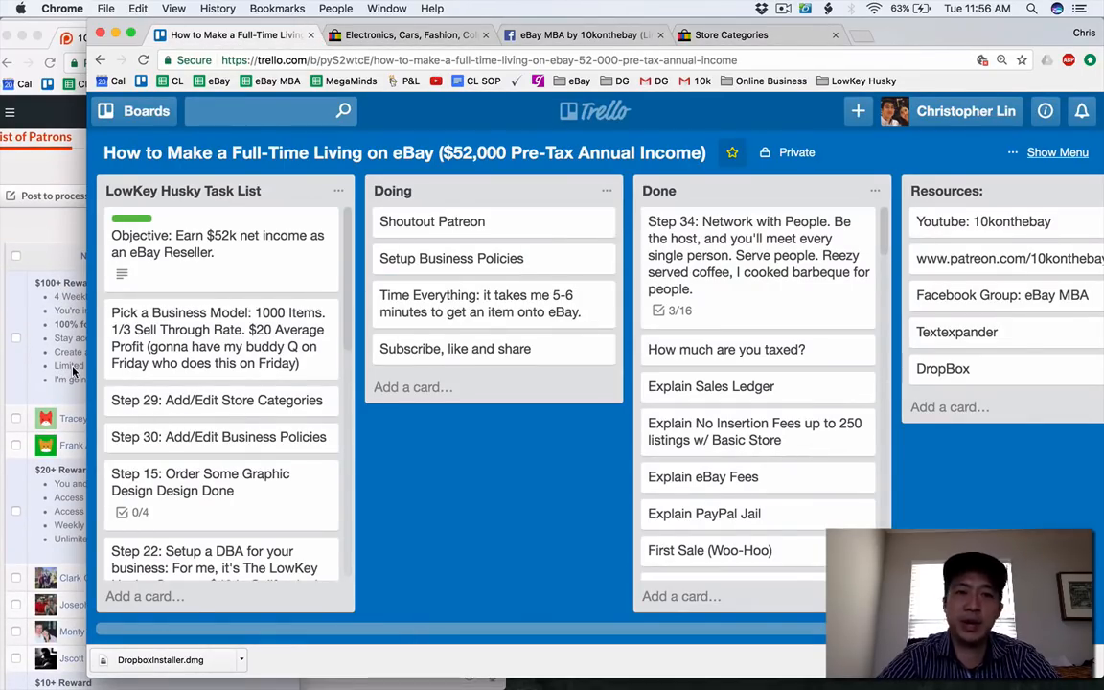
{"action": "scroll", "coordinate": [72, 372], "scroll_direction": "down", "scroll_amount": 3}
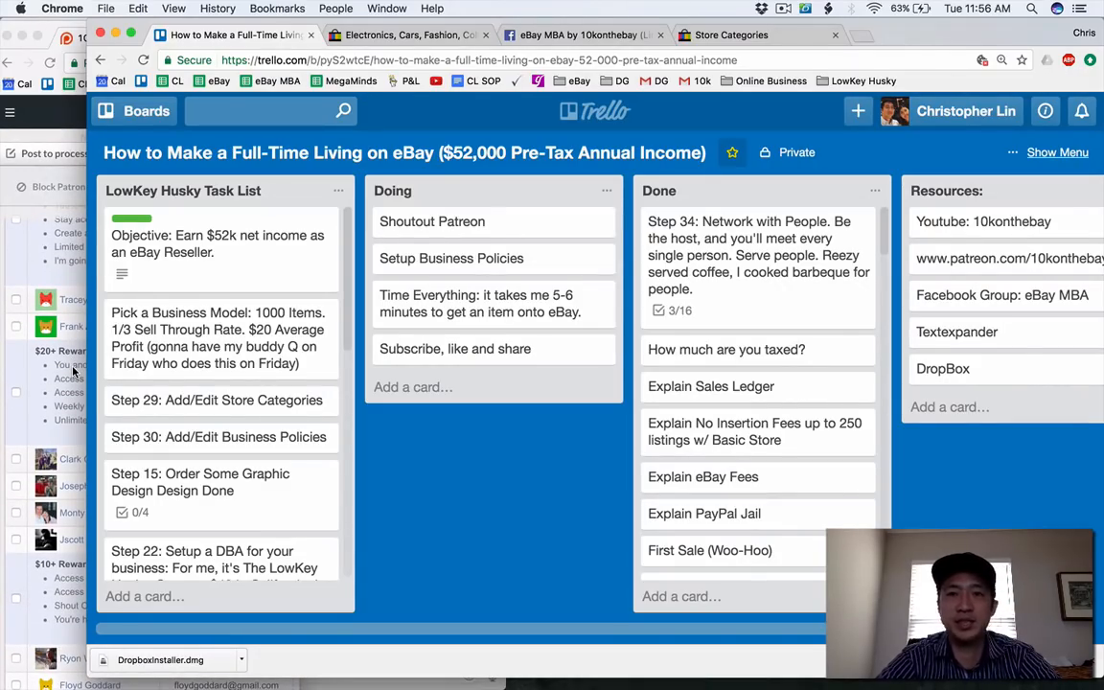
{"action": "scroll", "coordinate": [72, 371], "scroll_direction": "down", "scroll_amount": 2}
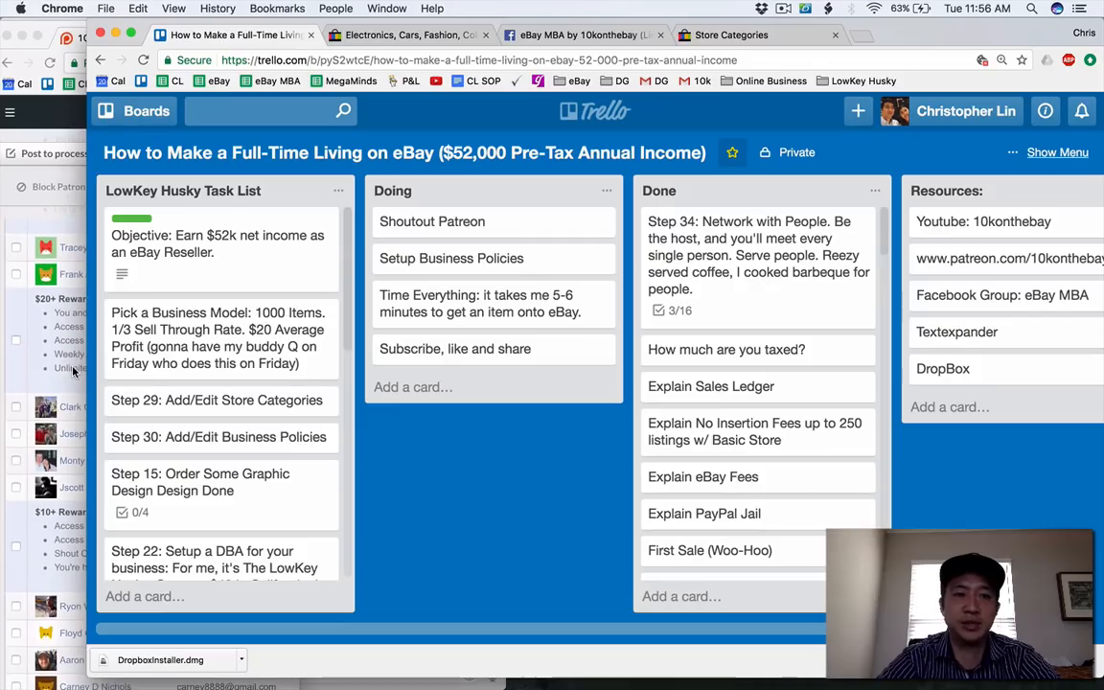
{"action": "scroll", "coordinate": [73, 372], "scroll_direction": "down", "scroll_amount": 2}
{"action": "scroll", "coordinate": [73, 372], "scroll_direction": "down", "scroll_amount": 2}
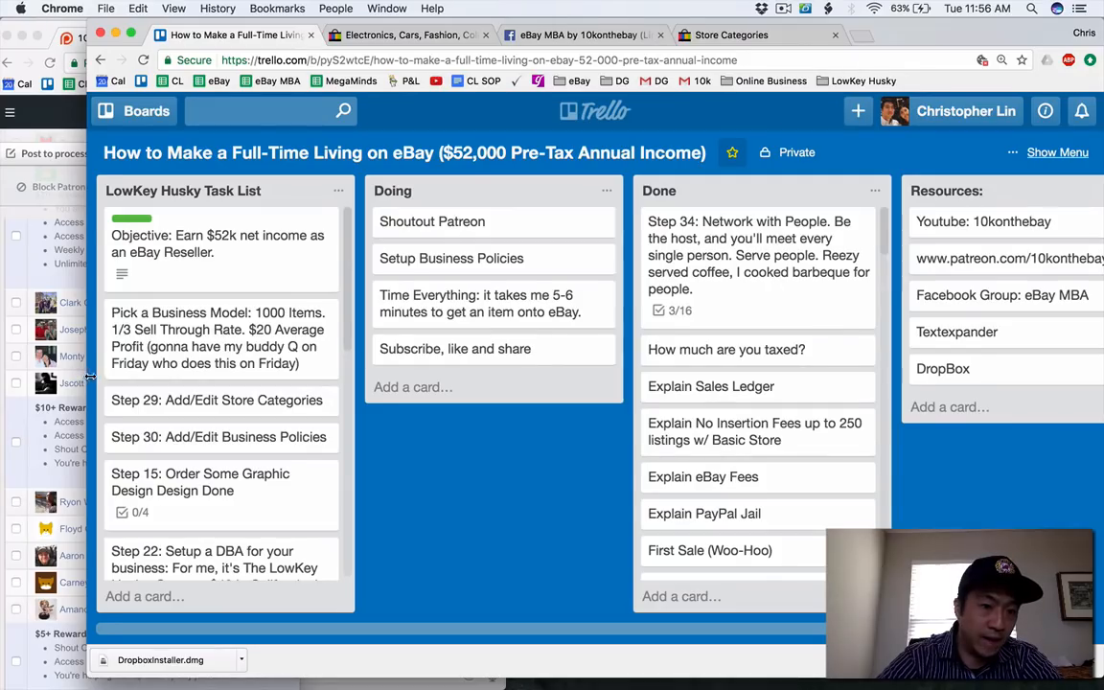
{"action": "mouse_move", "coordinate": [90, 377]}
{"action": "left_mouse_down"}
{"action": "mouse_move", "coordinate": [100, 376]}
{"action": "mouse_move", "coordinate": [88, 374]}
{"action": "left_mouse_up"}
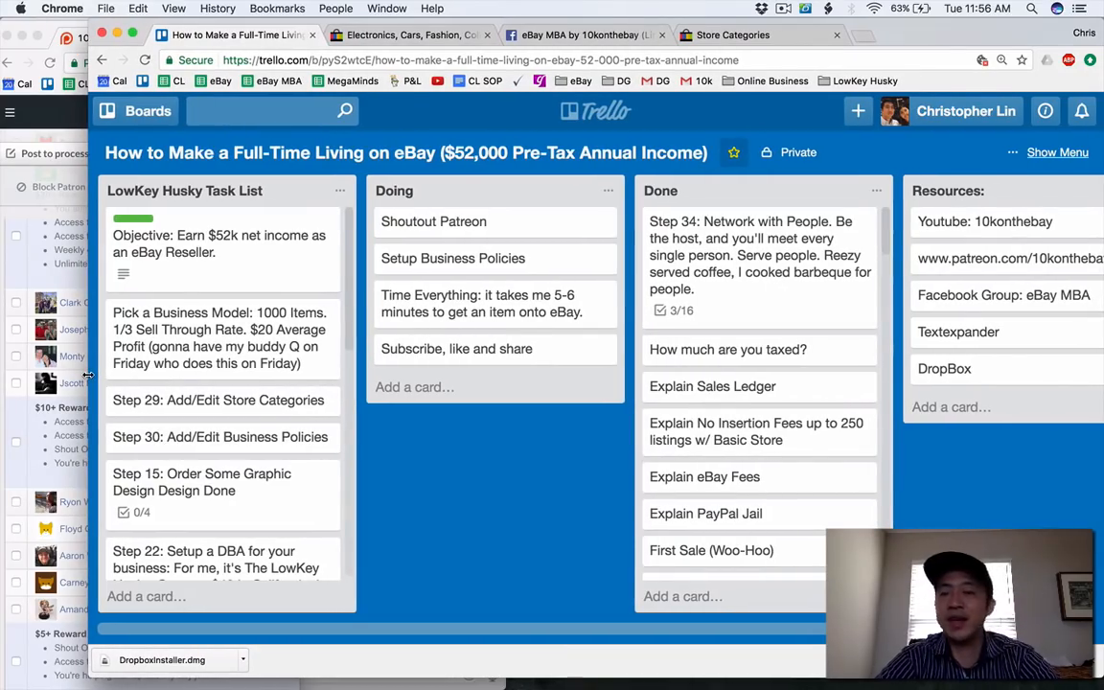
{"action": "scroll", "coordinate": [58, 376], "scroll_direction": "up", "scroll_amount": 8}
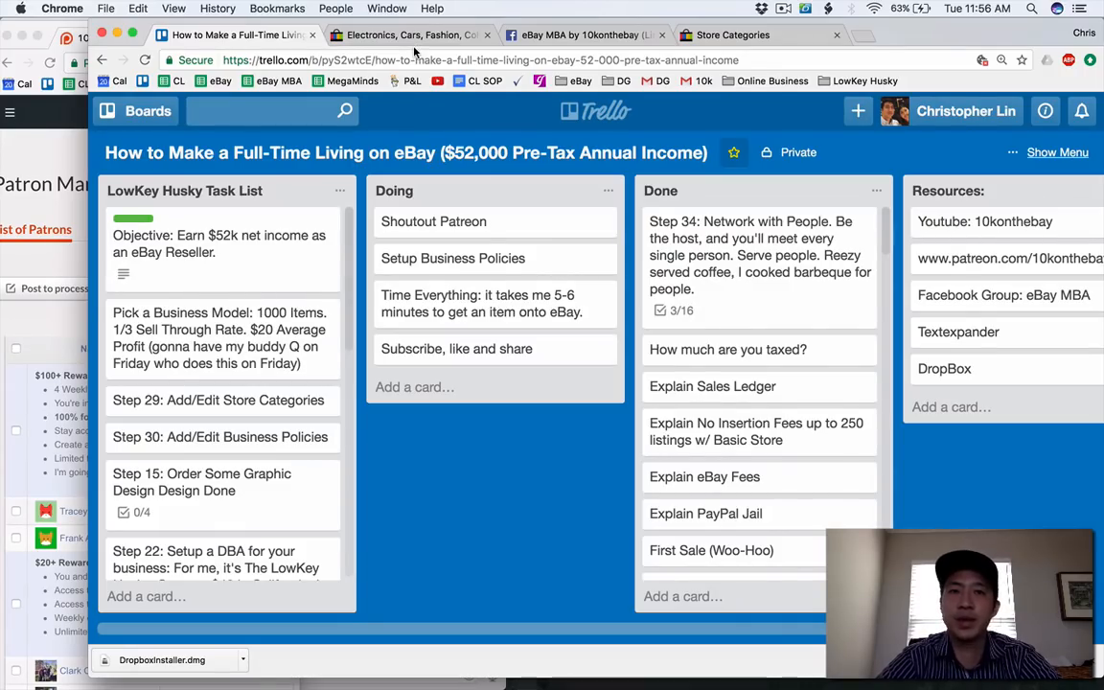
Go to the eBay Seller Hub overview, look over its orders and listings summaries, and open the draft listings.
{"action": "left_click", "coordinate": [410, 39]}
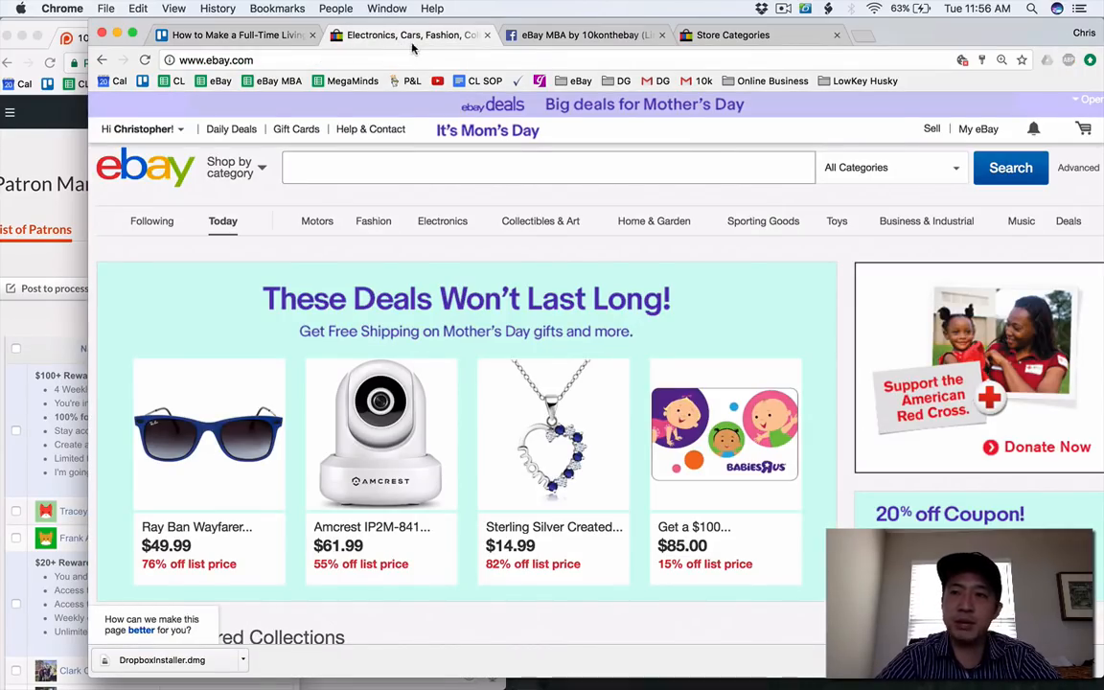
{"action": "left_click", "coordinate": [978, 128]}
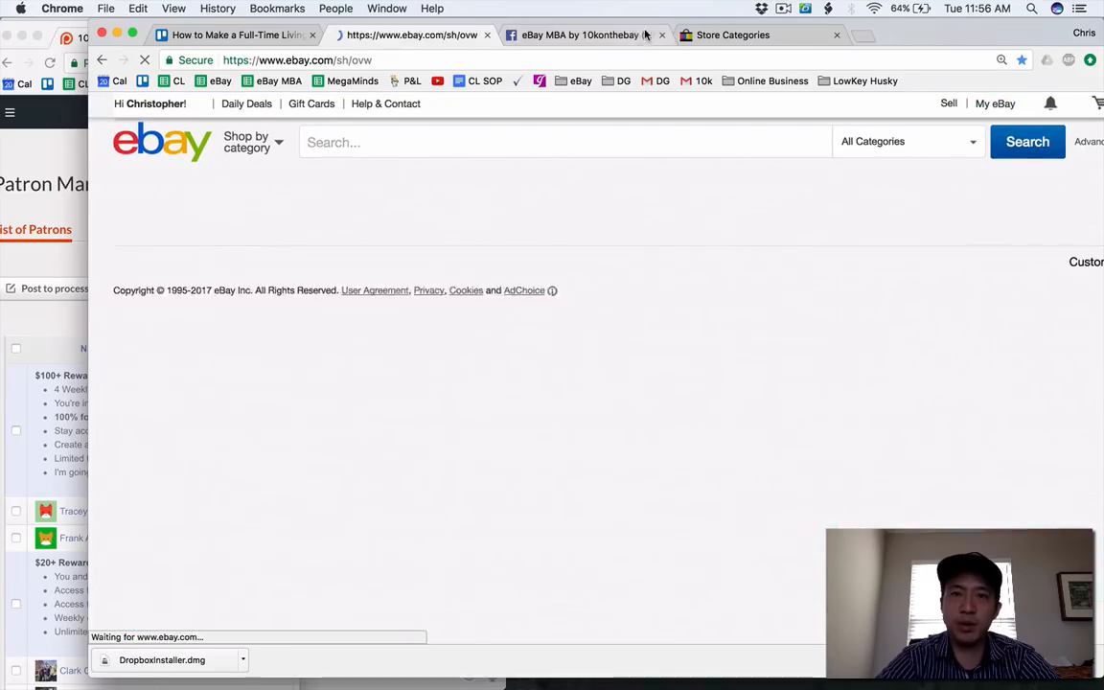
{"action": "scroll", "coordinate": [383, 182], "scroll_direction": "down", "scroll_amount": 3}
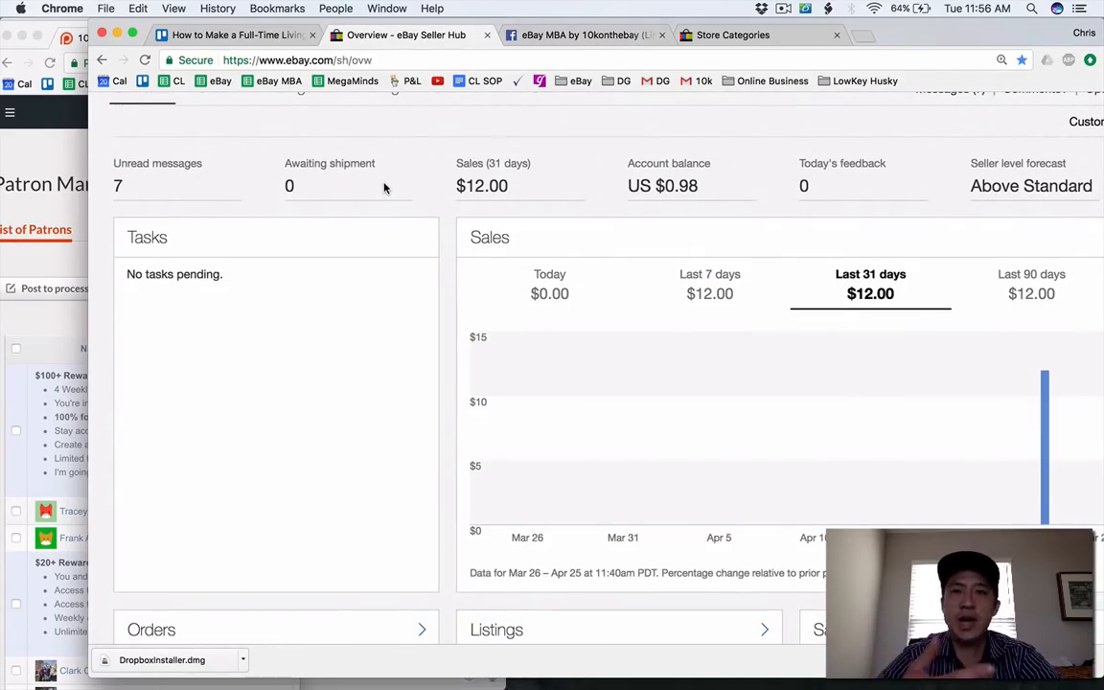
{"action": "scroll", "coordinate": [383, 188], "scroll_direction": "down", "scroll_amount": 10}
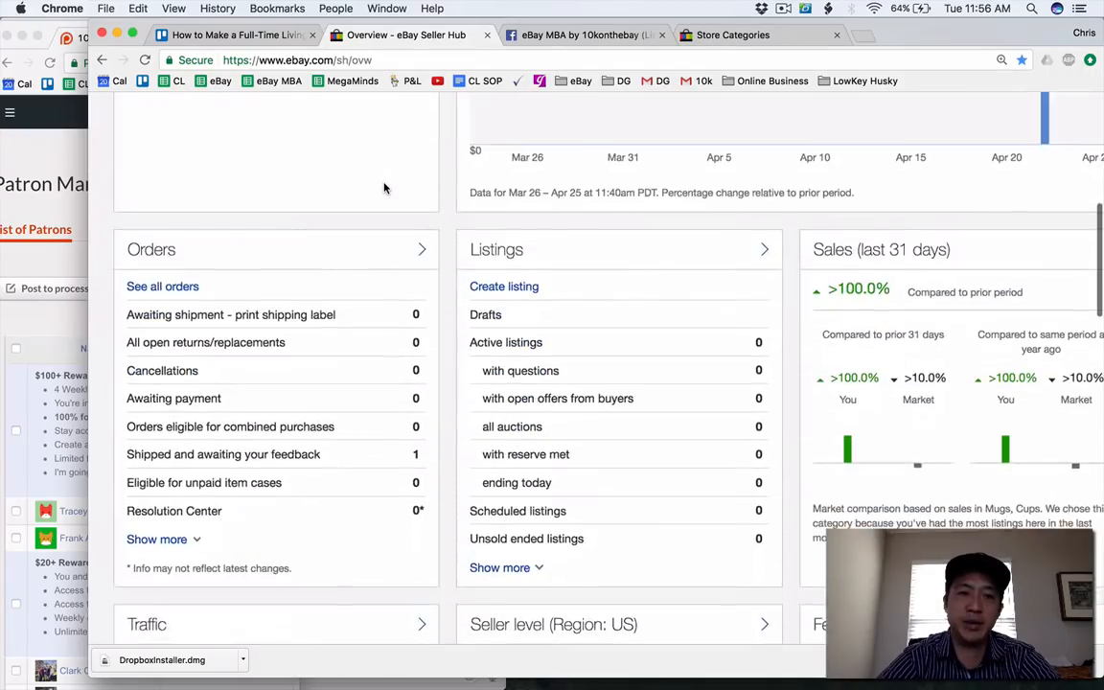
{"action": "scroll", "coordinate": [383, 188], "scroll_direction": "down", "scroll_amount": 3}
{"action": "scroll", "coordinate": [384, 186], "scroll_direction": "up", "scroll_amount": 2}
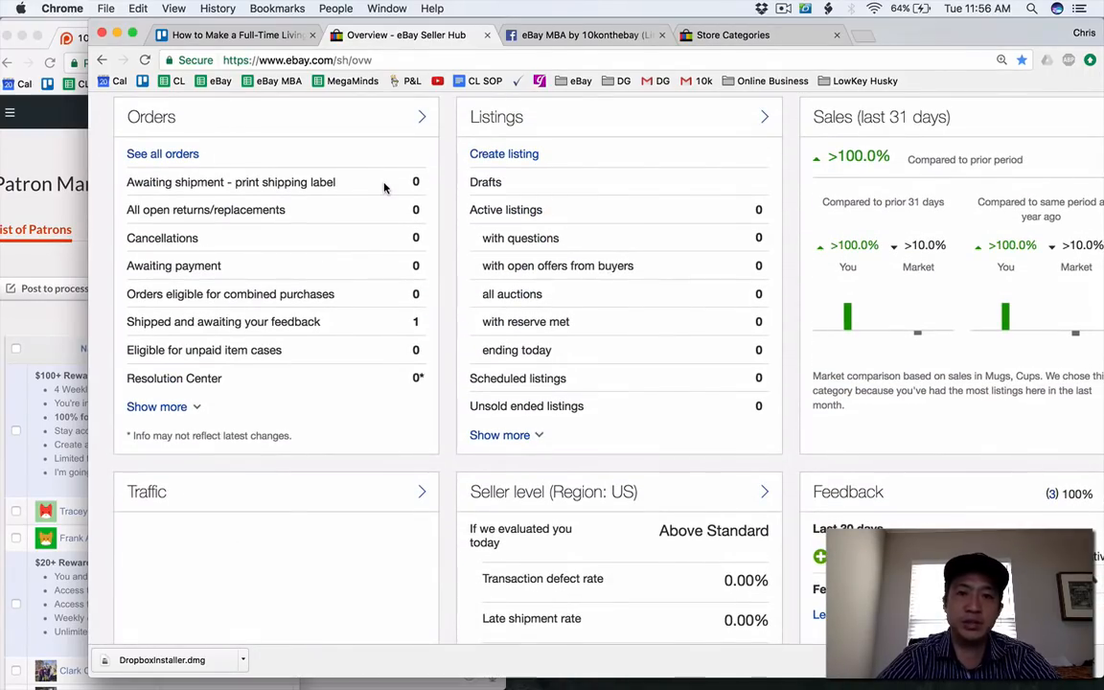
{"action": "left_click", "coordinate": [497, 182]}
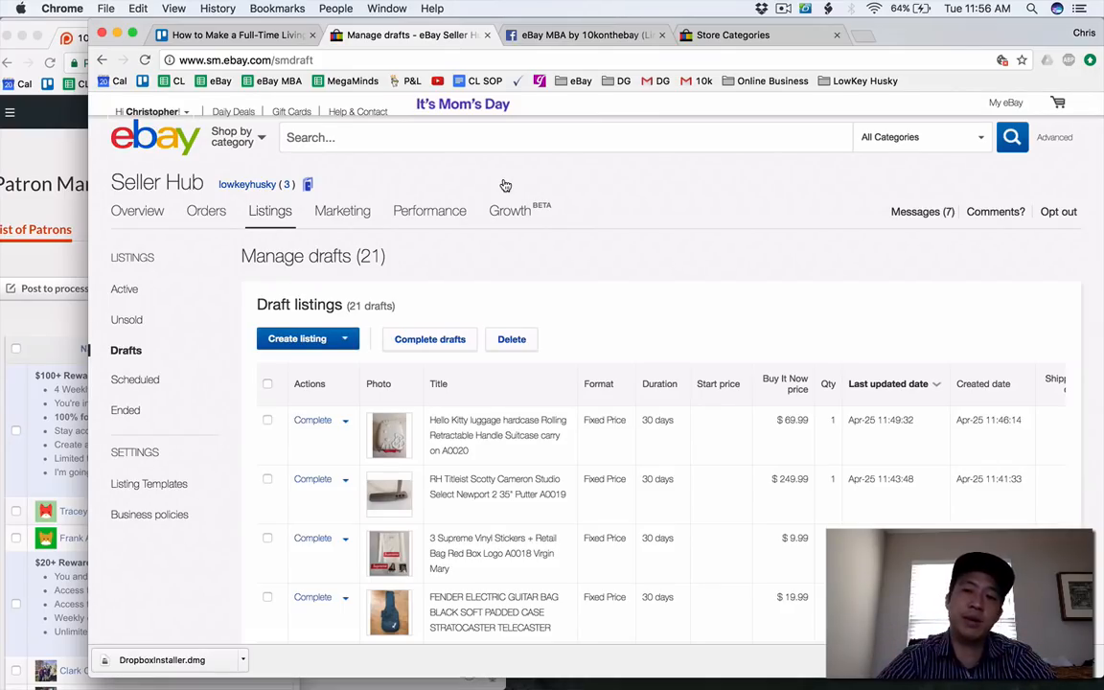
Select all the draft listings and open them together for completion in the bulk listing editor.
{"action": "mouse_move", "coordinate": [516, 227]}
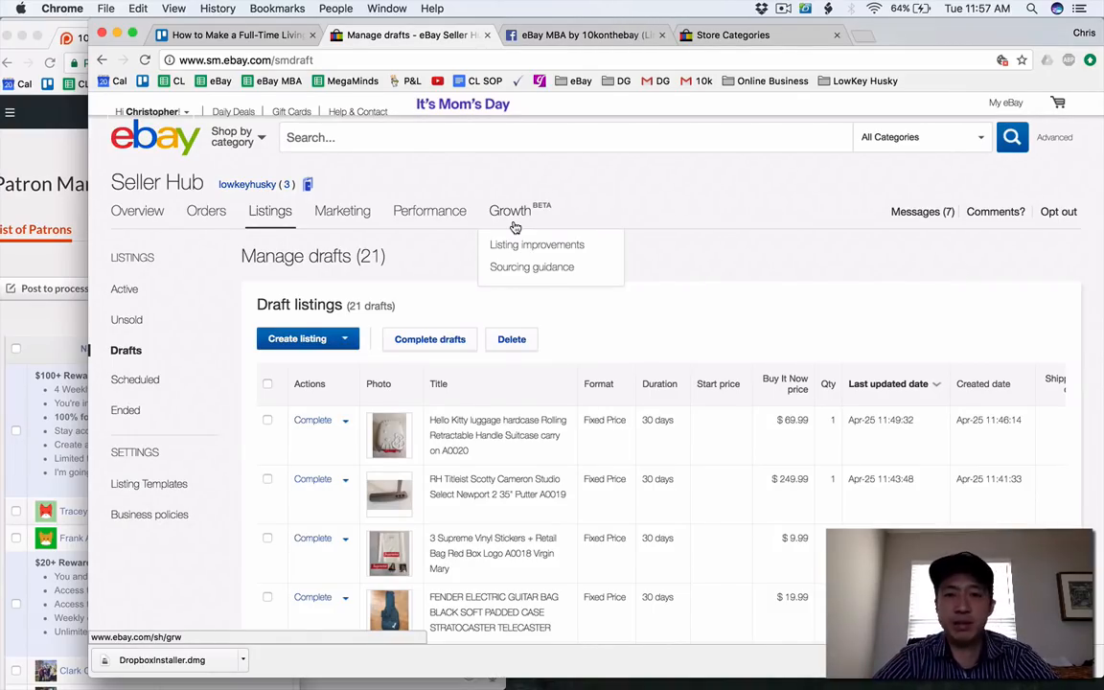
{"action": "left_click", "coordinate": [268, 384]}
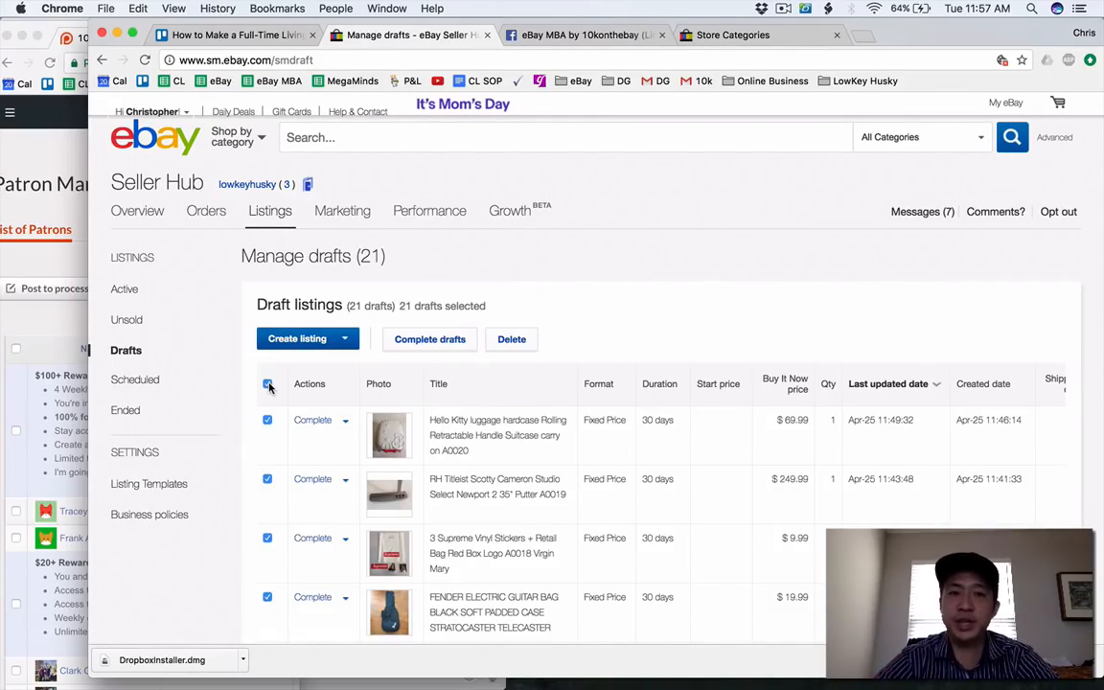
{"action": "scroll", "coordinate": [270, 387], "scroll_direction": "down", "scroll_amount": 15}
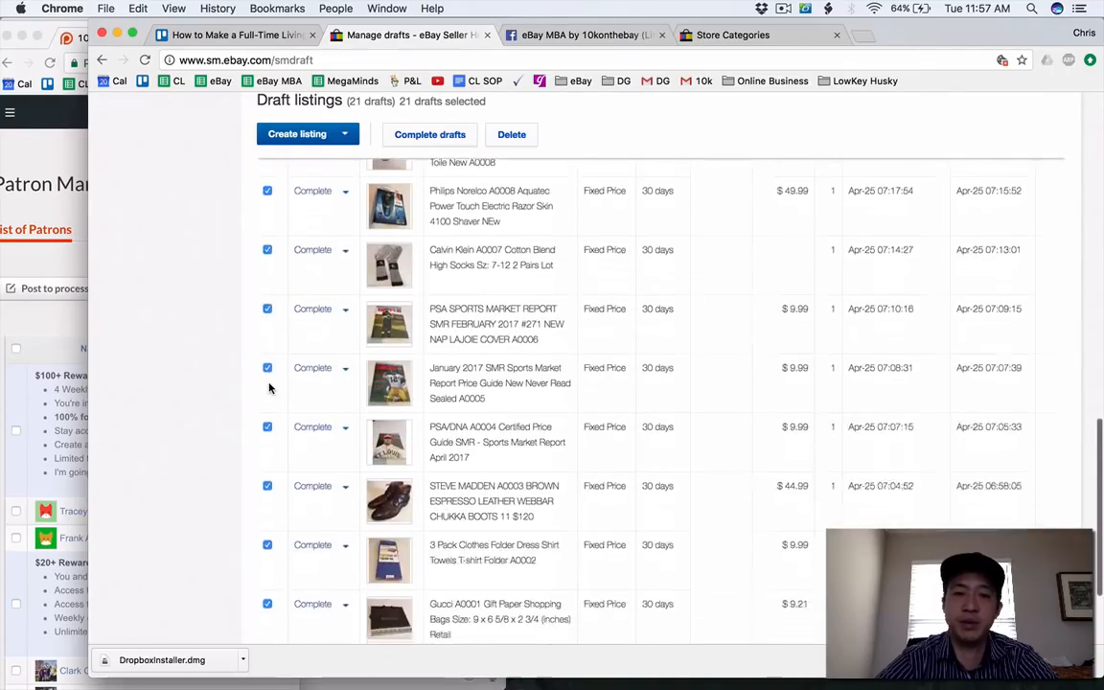
{"action": "scroll", "coordinate": [270, 388], "scroll_direction": "down", "scroll_amount": 3}
{"action": "scroll", "coordinate": [271, 388], "scroll_direction": "up", "scroll_amount": 15}
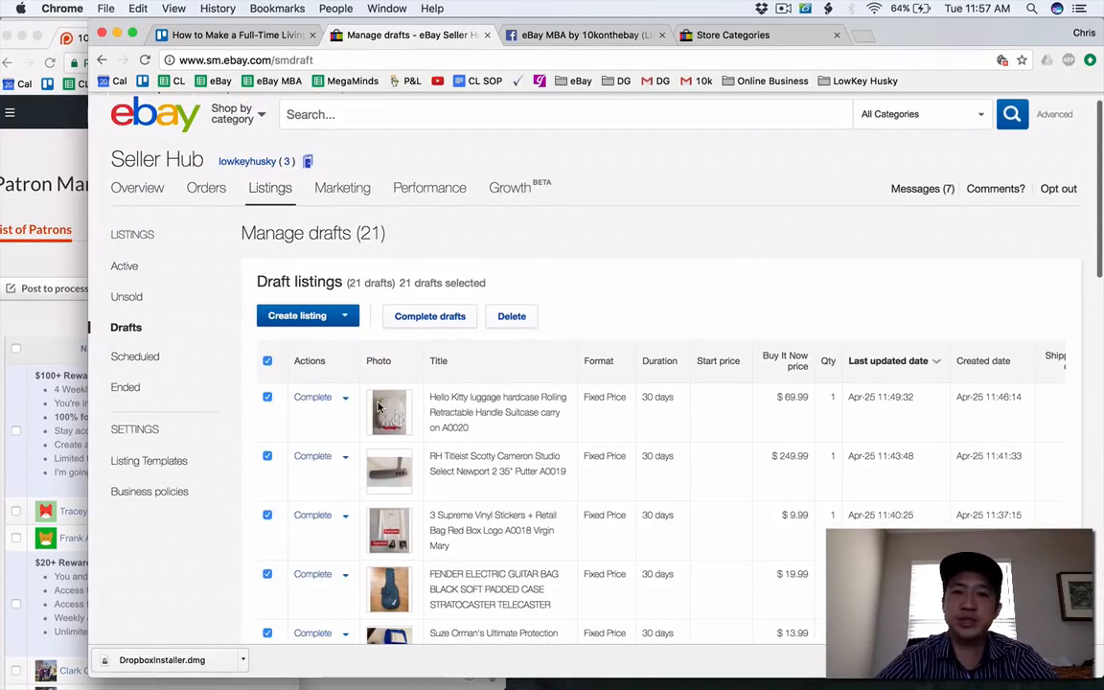
{"action": "left_click", "coordinate": [423, 314]}
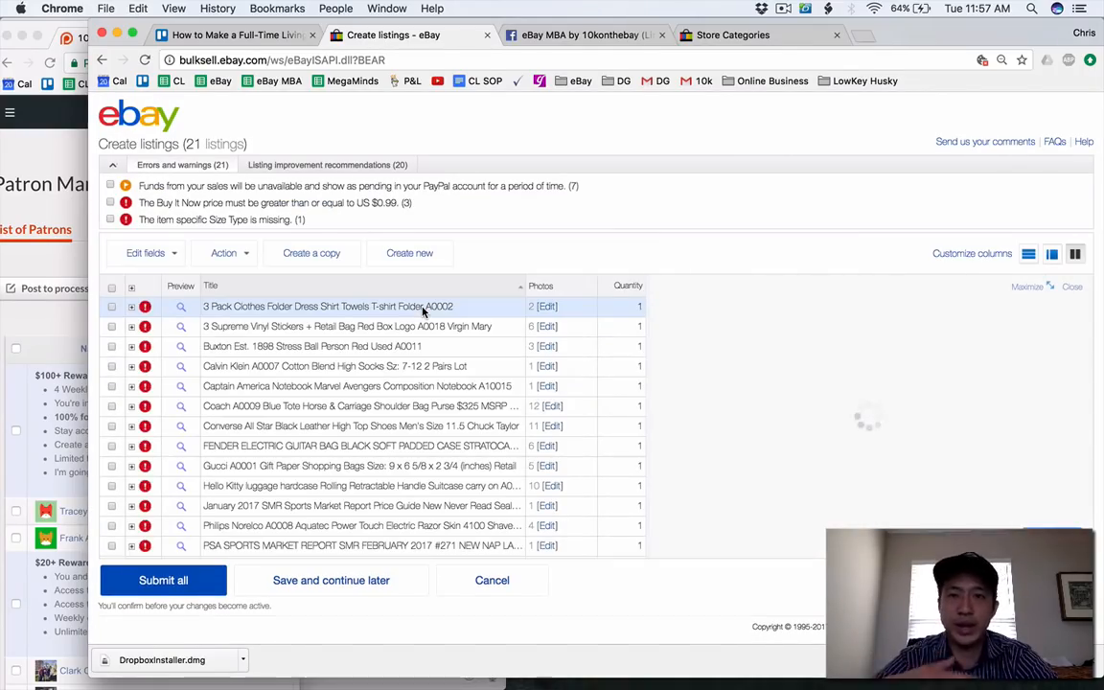
Rename the Setup Business Policies card on the Trello board to "Step 35: Setup Business Policies".
{"action": "left_click", "coordinate": [230, 37]}
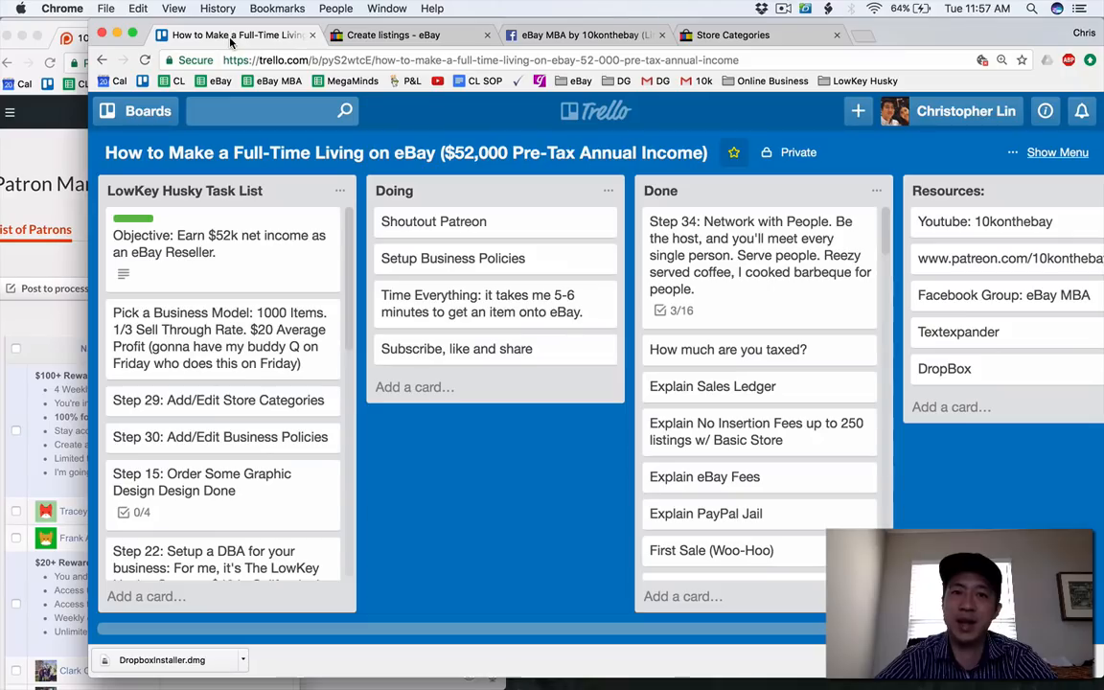
{"action": "left_click", "coordinate": [431, 260]}
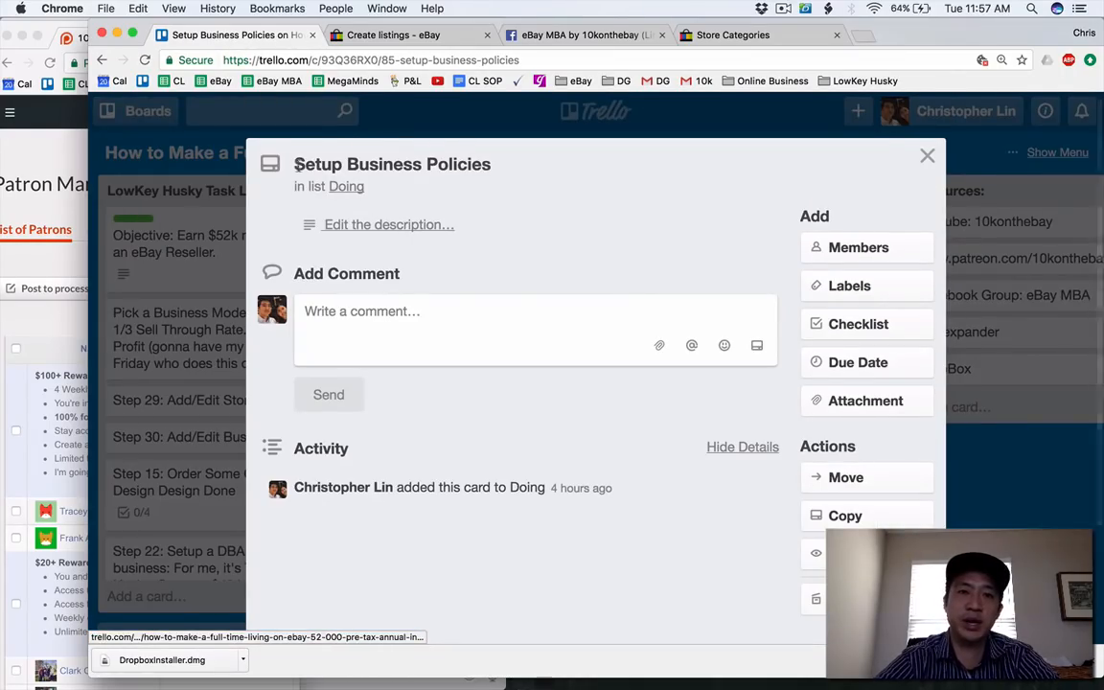
{"action": "type", "text": "Step 35:"}
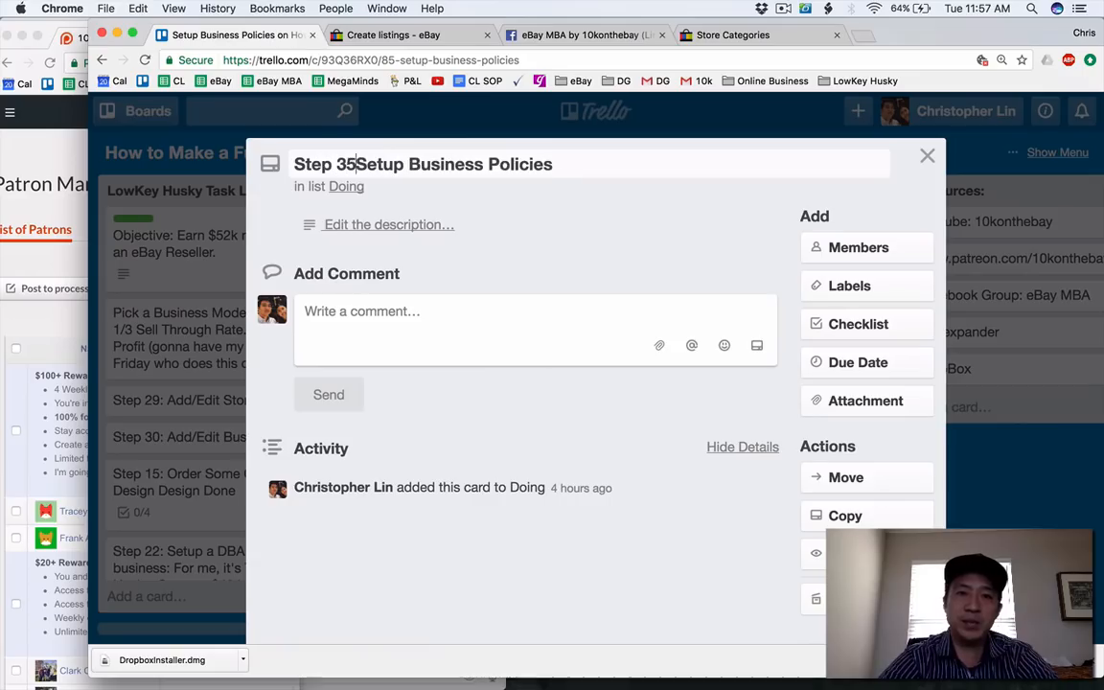
{"action": "key", "text": "Return"}
Return to eBay's bulk listing editor, select every draft, and open their payment information for bulk editing.
{"action": "left_click", "coordinate": [400, 36]}
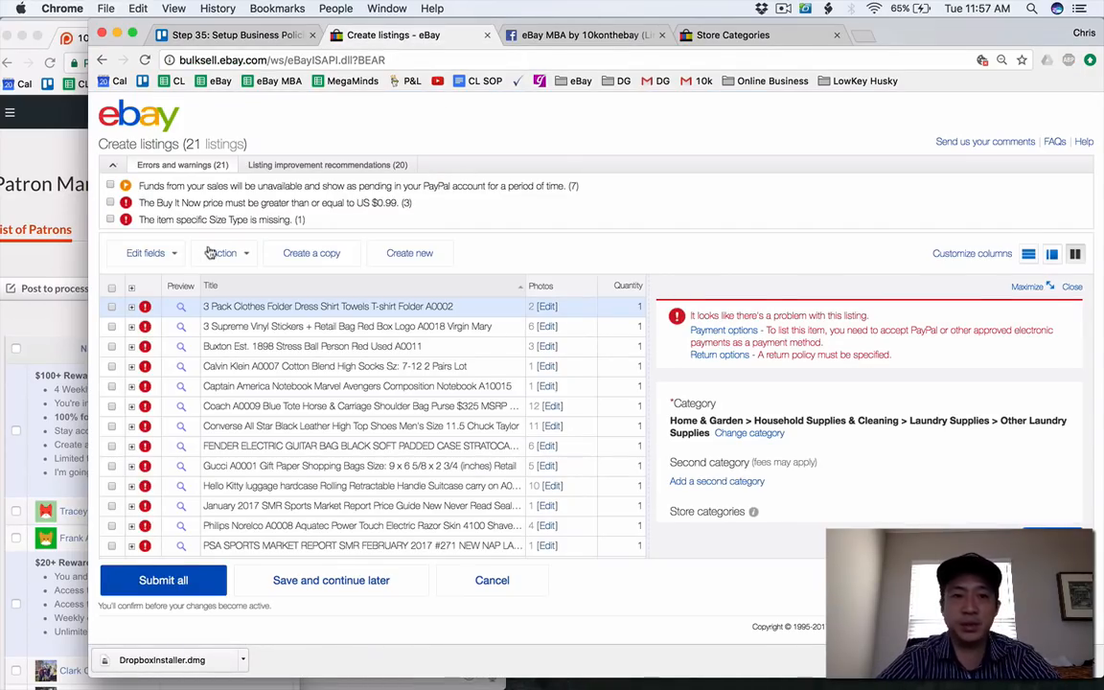
{"action": "left_click", "coordinate": [111, 288]}
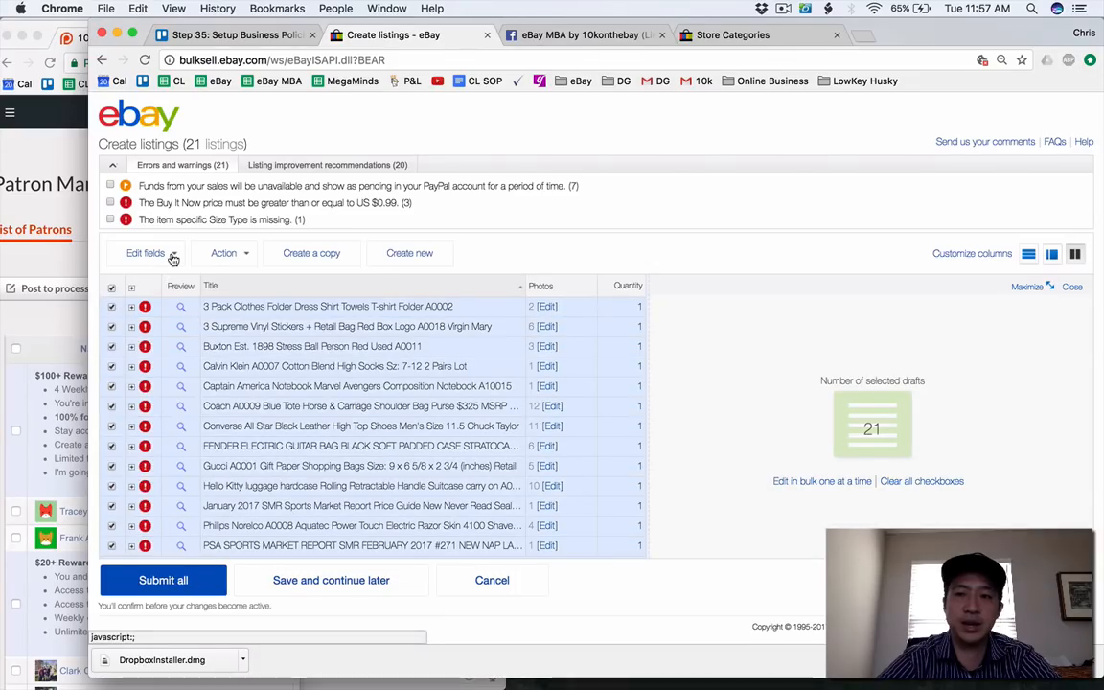
{"action": "left_click", "coordinate": [171, 254]}
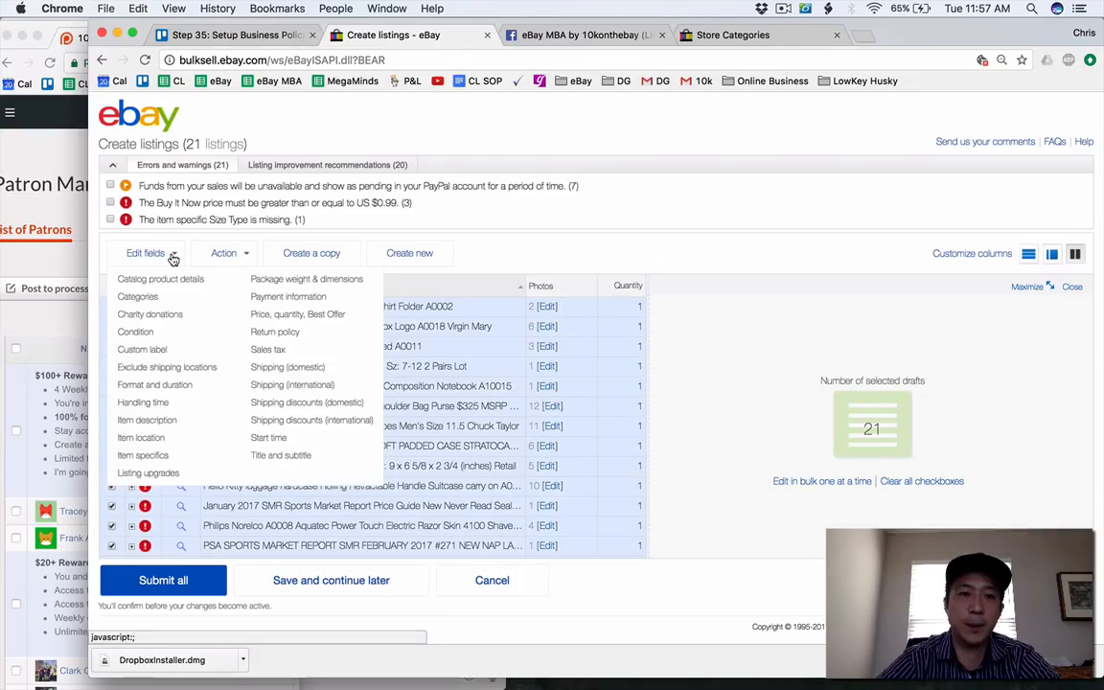
{"action": "left_click", "coordinate": [278, 297]}
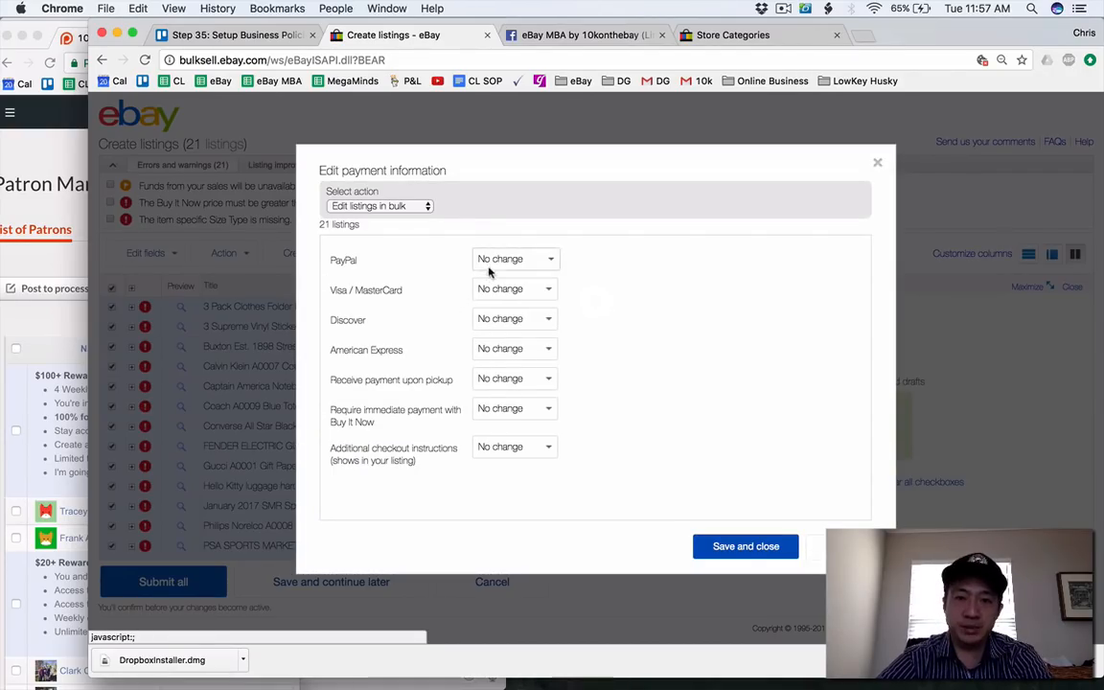
Add PayPal and the immediate payment requirement with Buy It Now to all listings.
{"action": "left_click", "coordinate": [488, 263]}
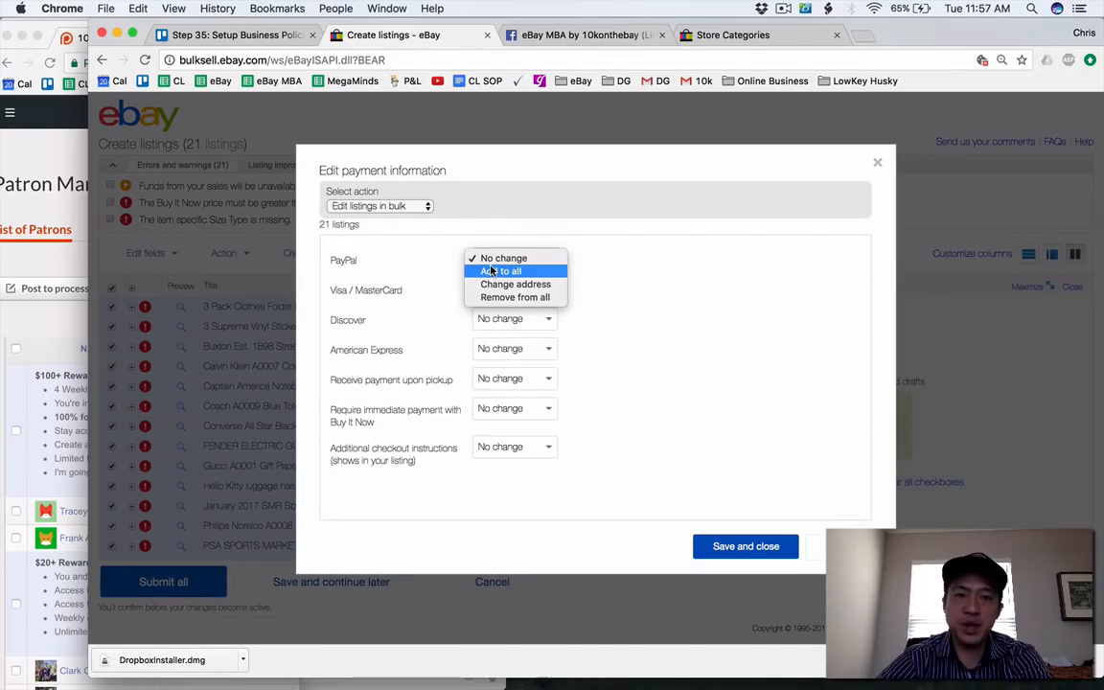
{"action": "left_click", "coordinate": [490, 272]}
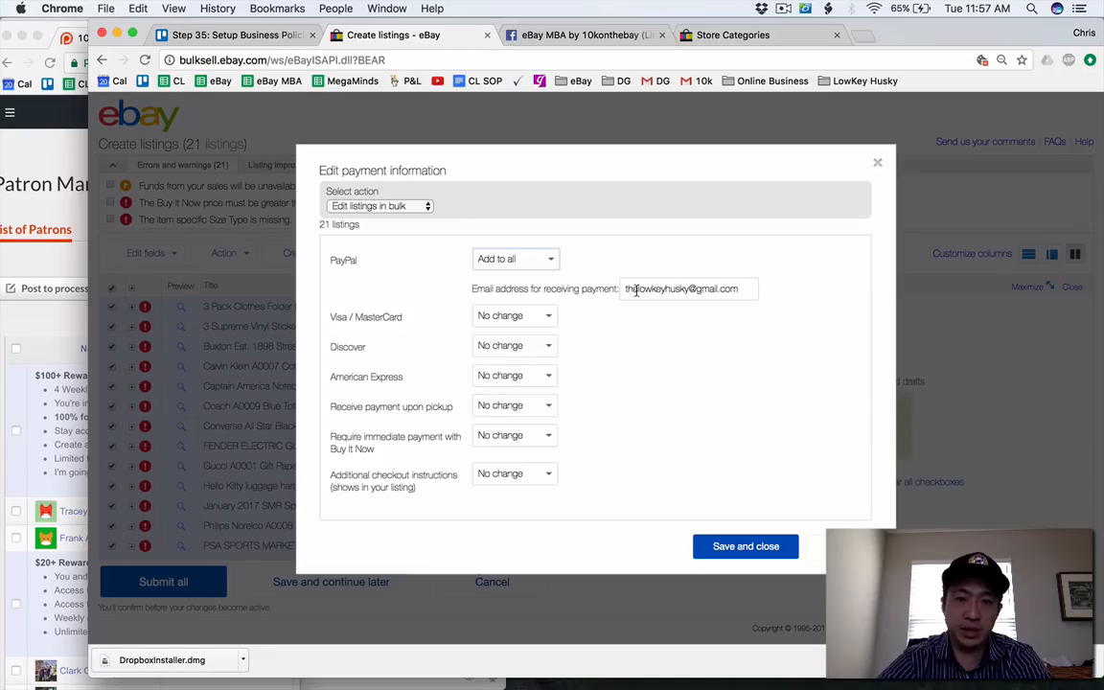
{"action": "left_click", "coordinate": [529, 439]}
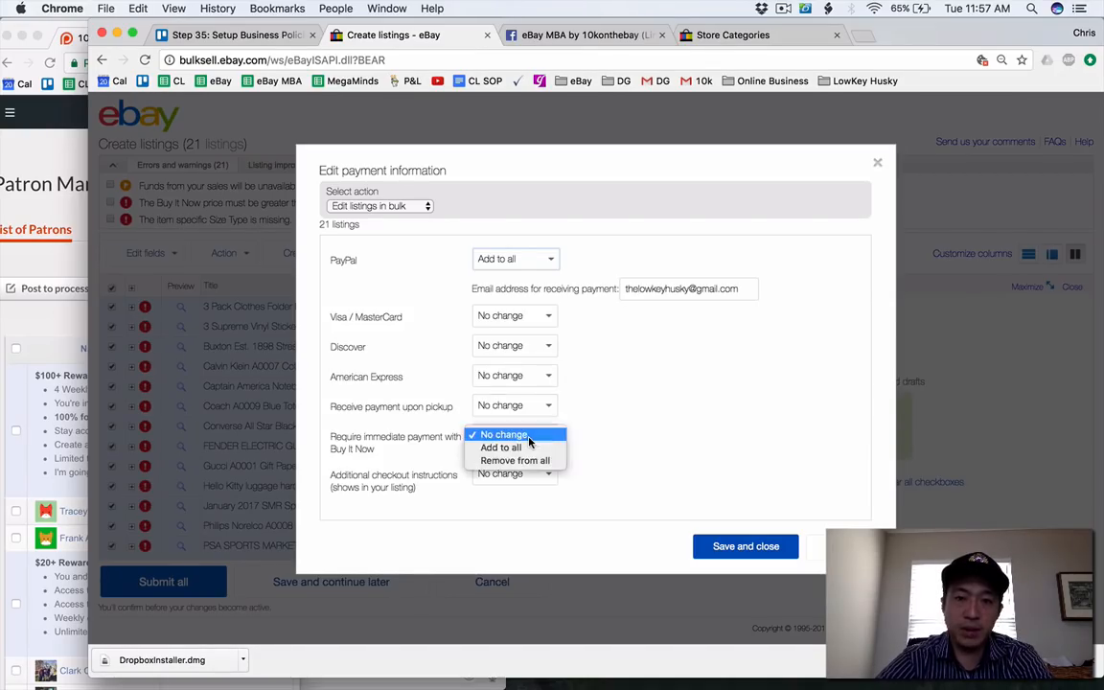
{"action": "left_click", "coordinate": [528, 446]}
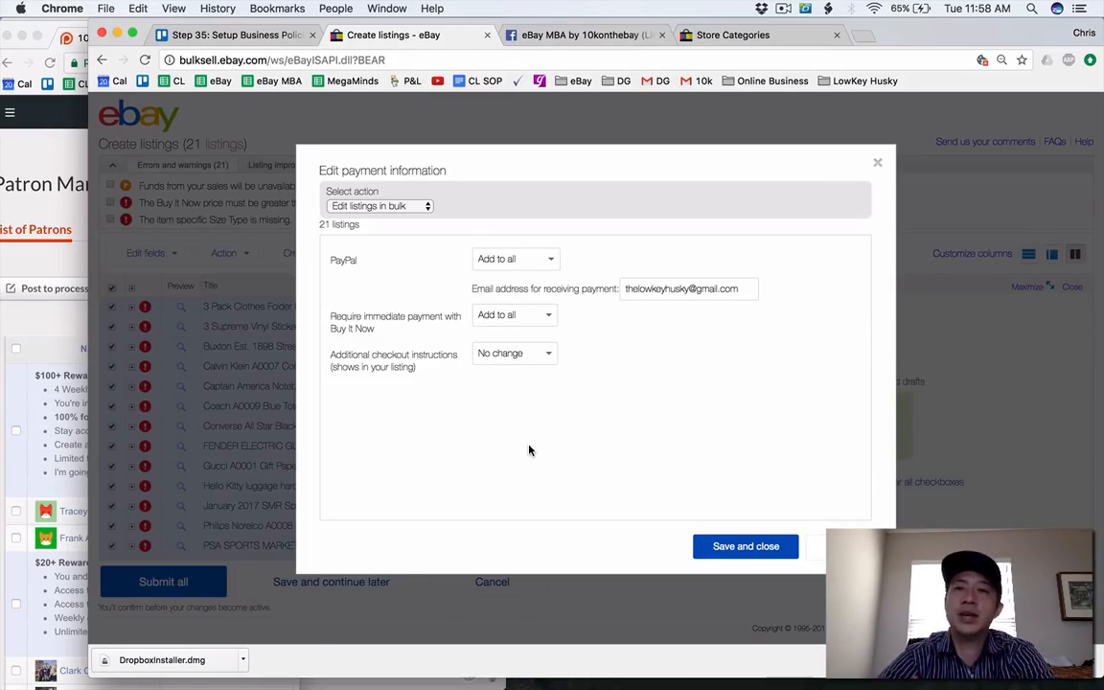
Change the additional checkout instructions to "Please email me if you have any questions about payment. Thank you." and save the payment information.
{"action": "left_click", "coordinate": [505, 356]}
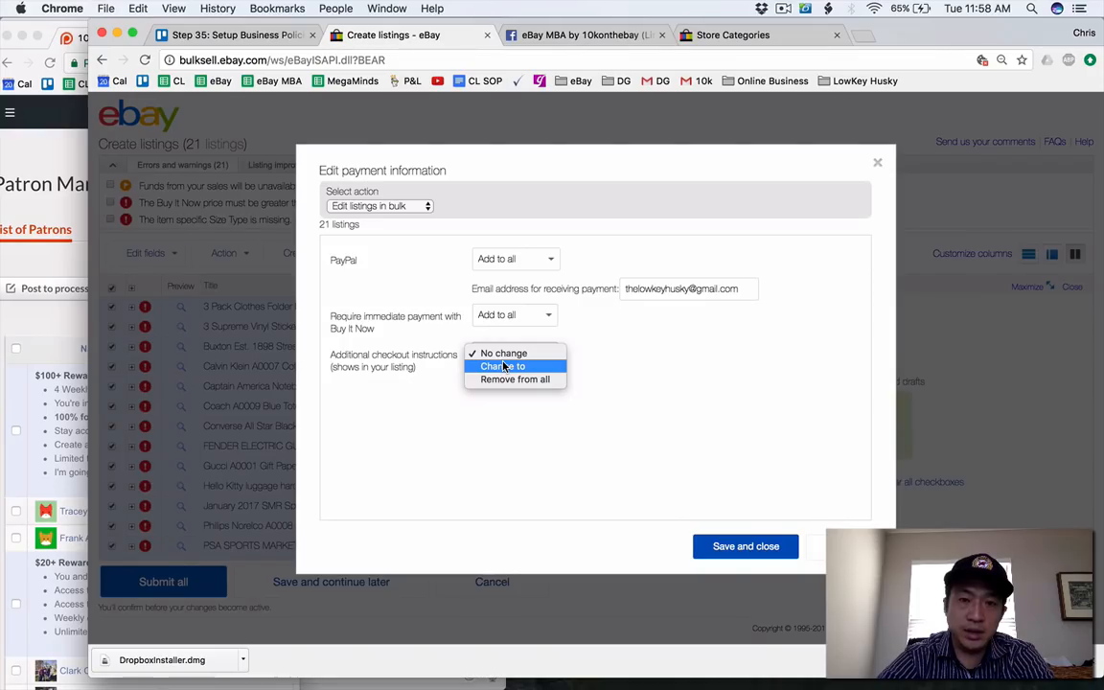
{"action": "left_click", "coordinate": [502, 366]}
{"action": "left_click", "coordinate": [528, 393]}
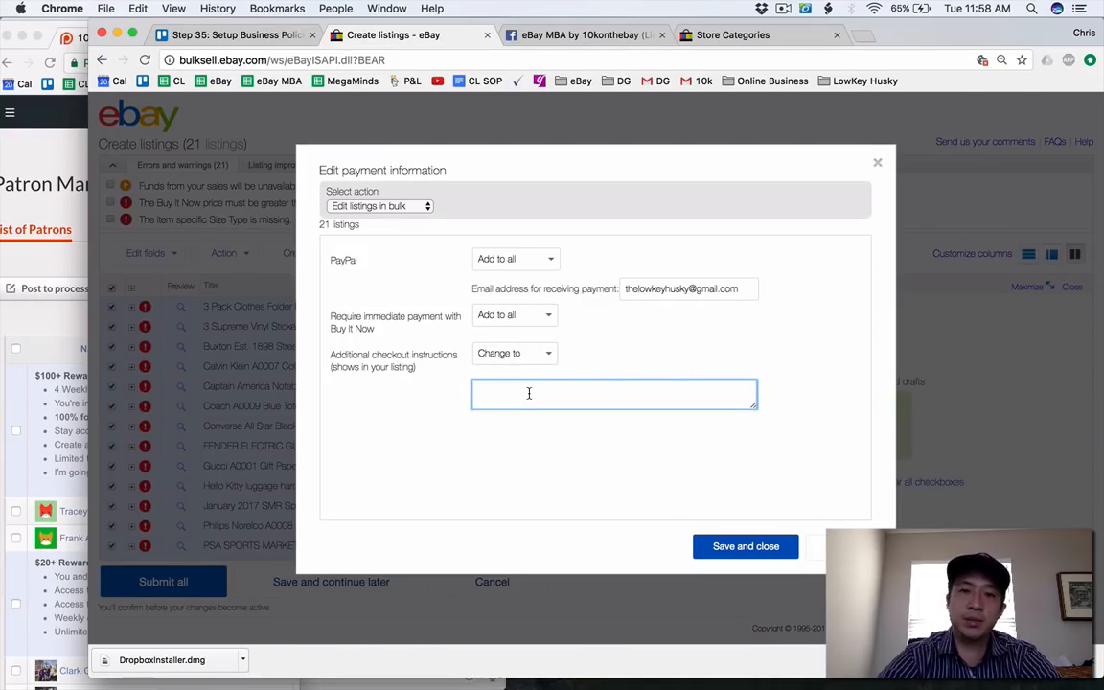
{"action": "type", "text": "Please emai"}
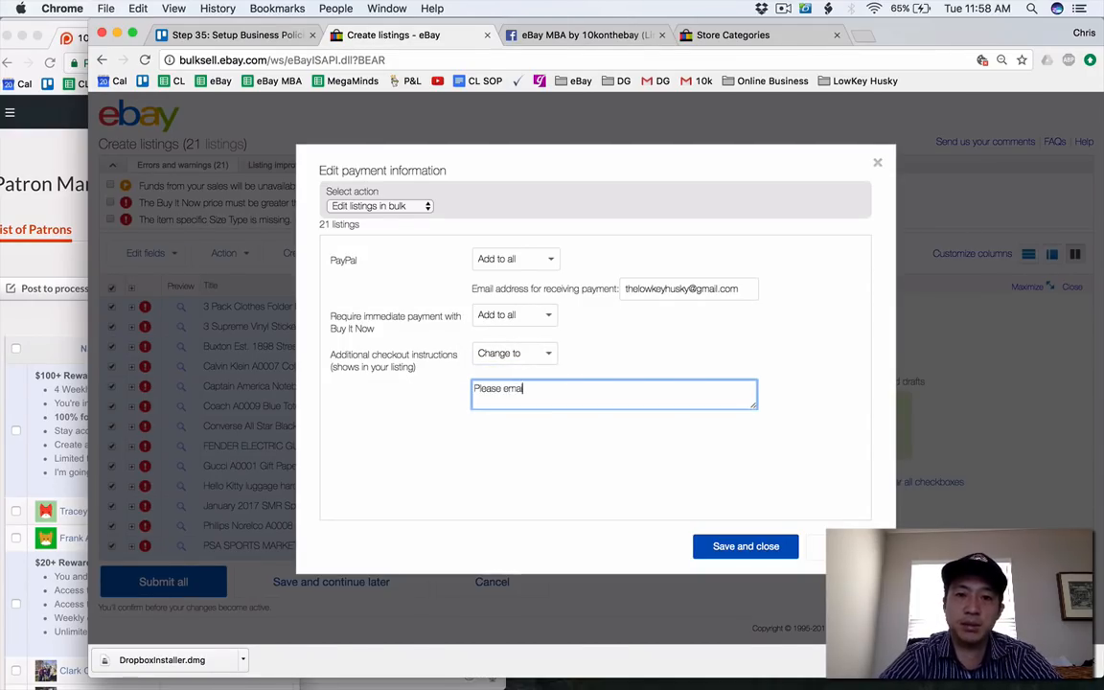
{"action": "type", "text": "l me if you have any questions about pay"}
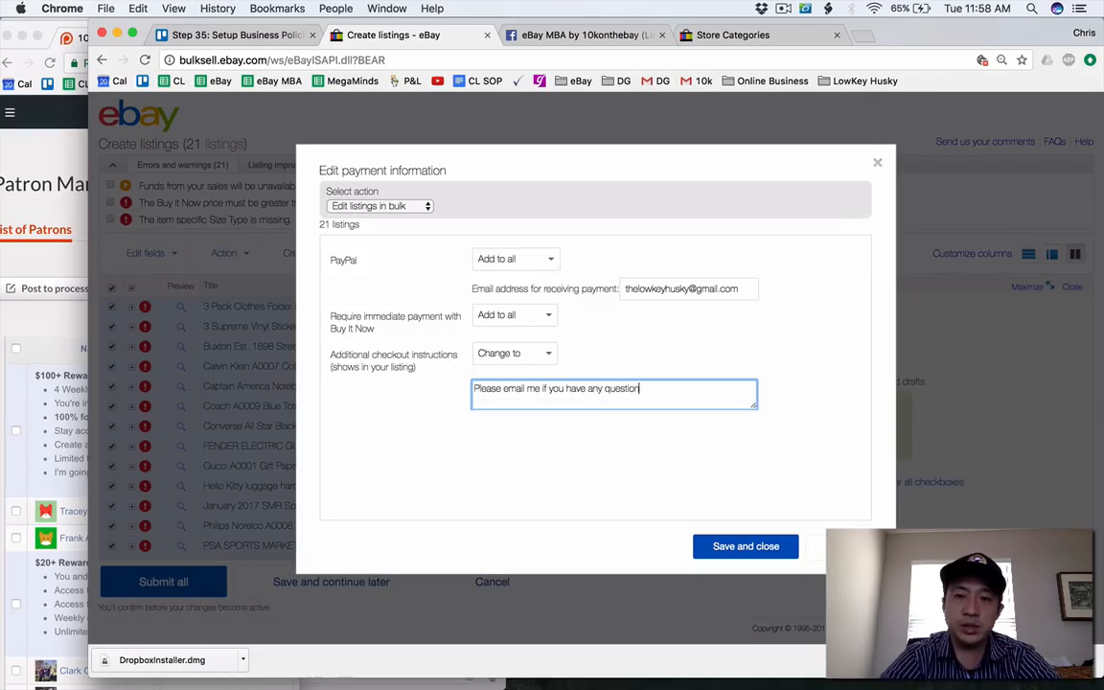
{"action": "type", "text": "ment. Thank you."}
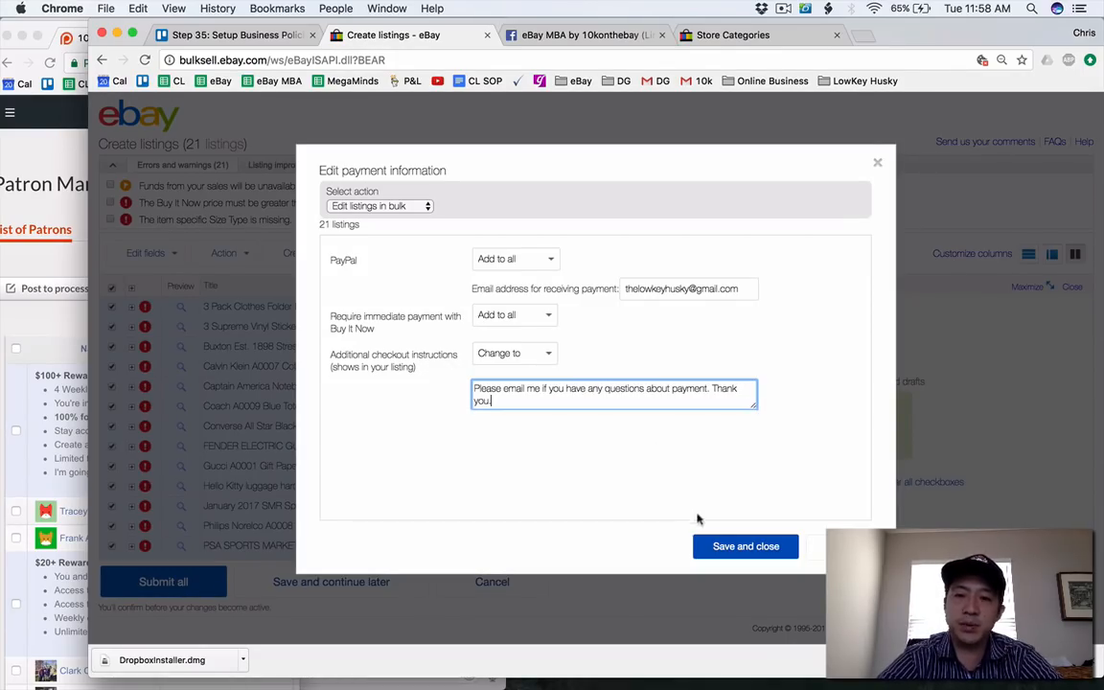
{"action": "left_click", "coordinate": [734, 547]}
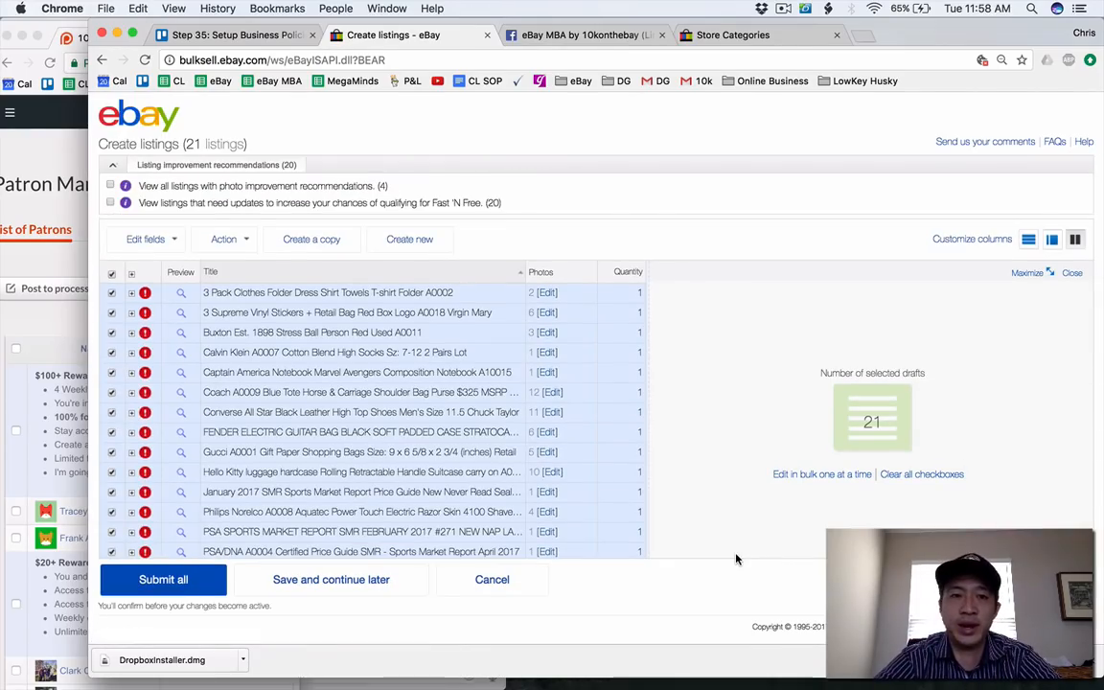
Open the sales tax settings of all selected drafts for bulk editing and choose the Change to option.
{"action": "left_click", "coordinate": [151, 241]}
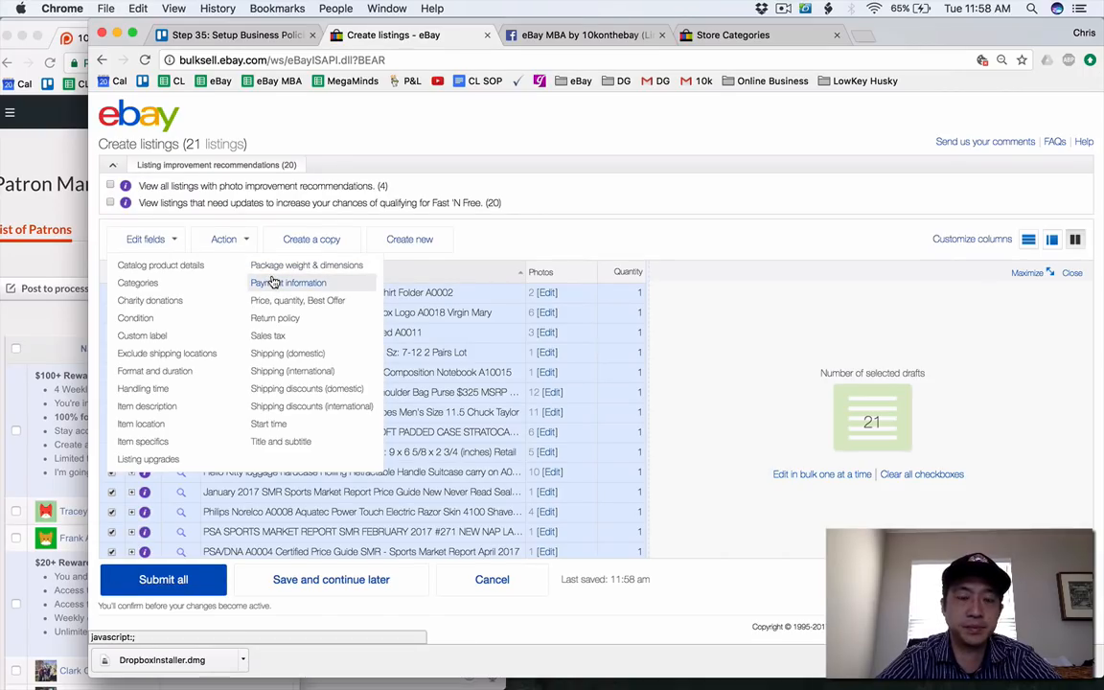
{"action": "left_click", "coordinate": [276, 336]}
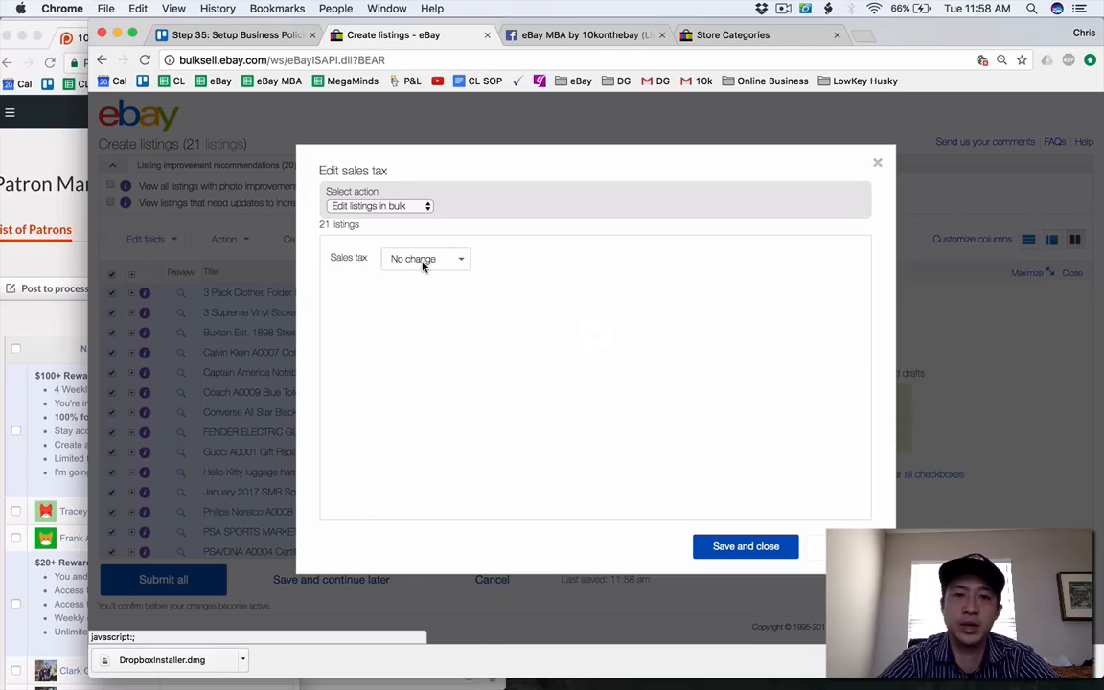
{"action": "left_click", "coordinate": [421, 259]}
{"action": "left_click", "coordinate": [423, 271]}
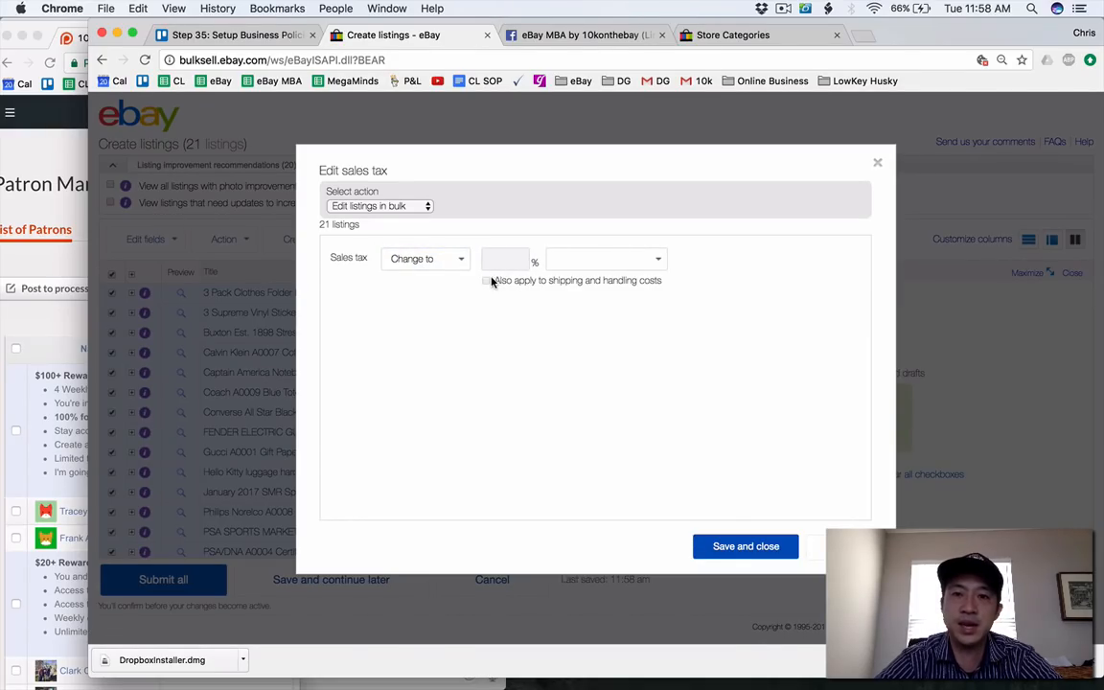
{"action": "left_click", "coordinate": [452, 271]}
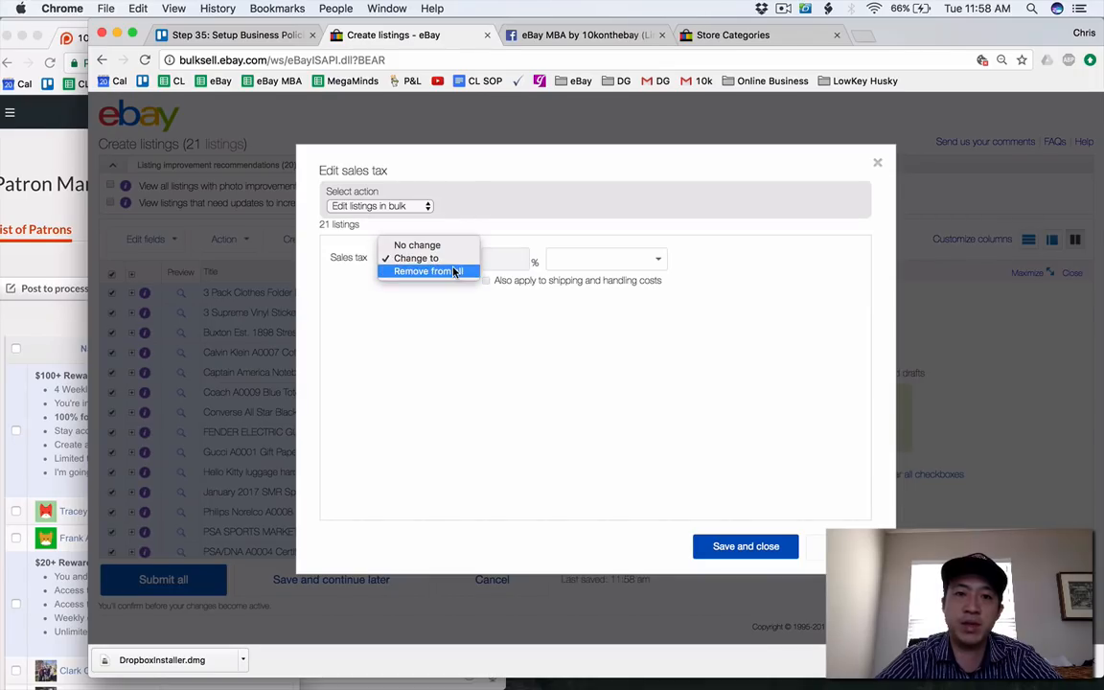
Set the sales tax to 9.25% for California, apply it to shipping and handling costs too, and save.
{"action": "left_click", "coordinate": [608, 260]}
{"action": "left_click", "coordinate": [610, 261]}
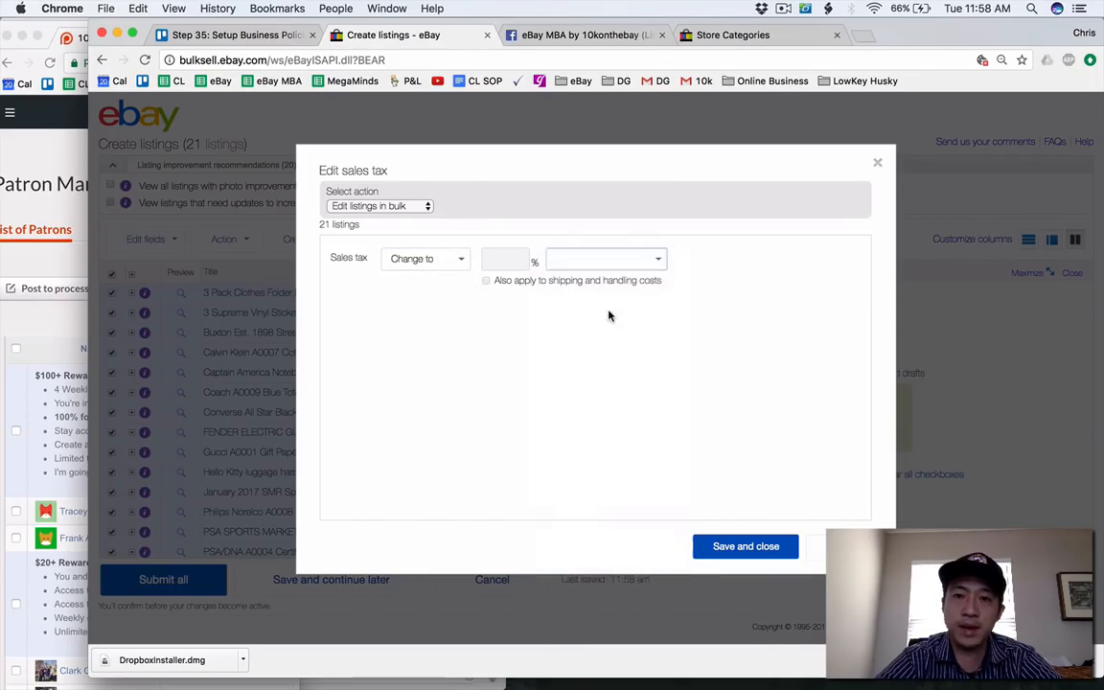
{"action": "left_click", "coordinate": [596, 265]}
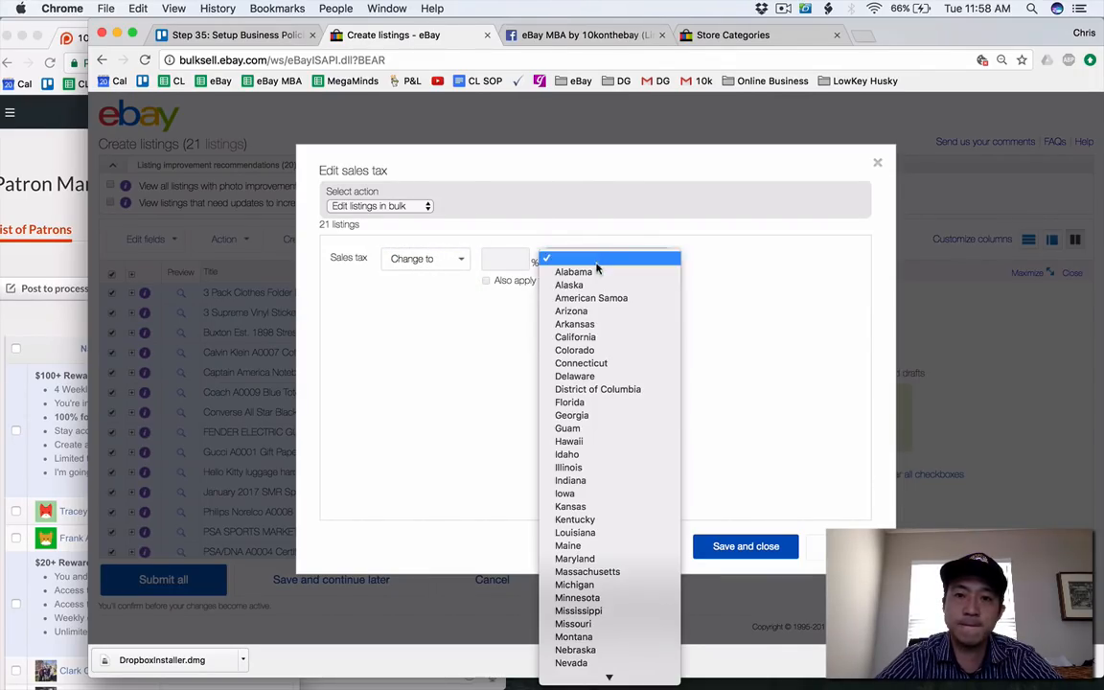
{"action": "left_click", "coordinate": [575, 334]}
{"action": "left_click", "coordinate": [486, 281]}
{"action": "left_click", "coordinate": [500, 260]}
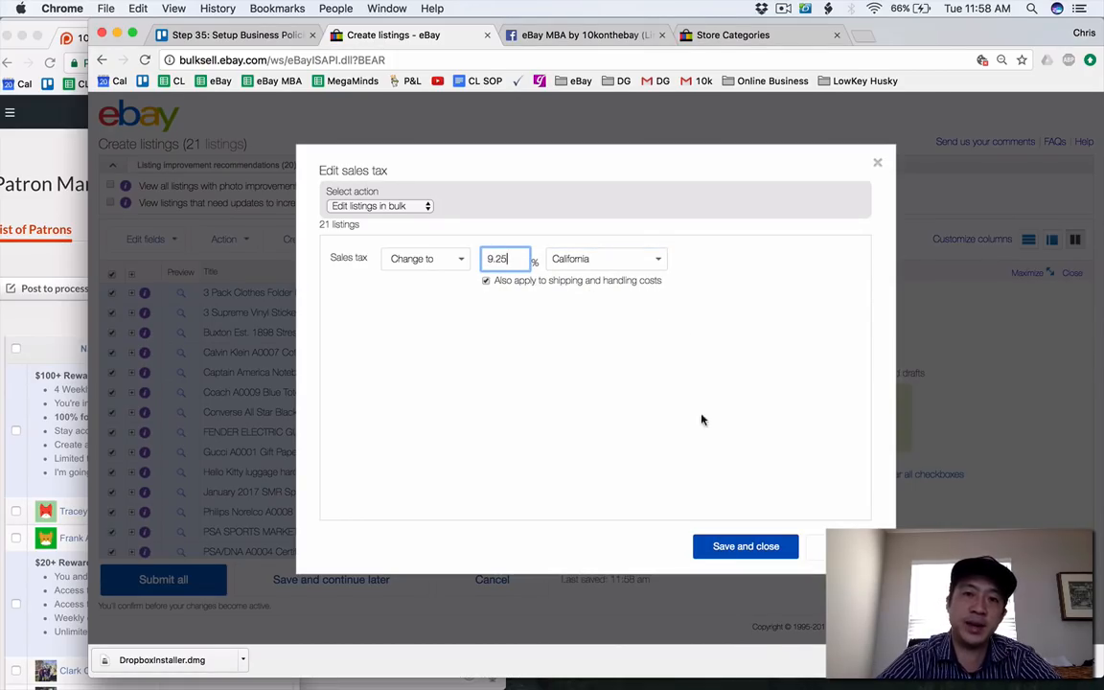
{"action": "left_click", "coordinate": [745, 546]}
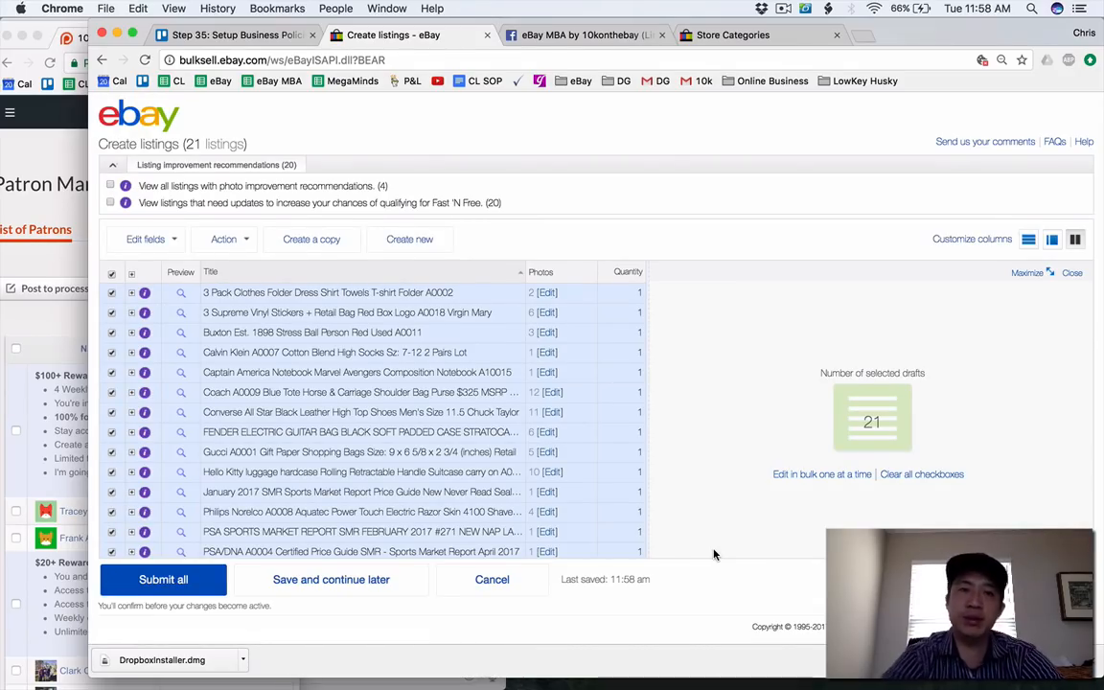
Bulk edit the drafts' return policy, setting the buyer's contact period to 30 Days and keeping return shipping paid by Buyer.
{"action": "left_click", "coordinate": [315, 393]}
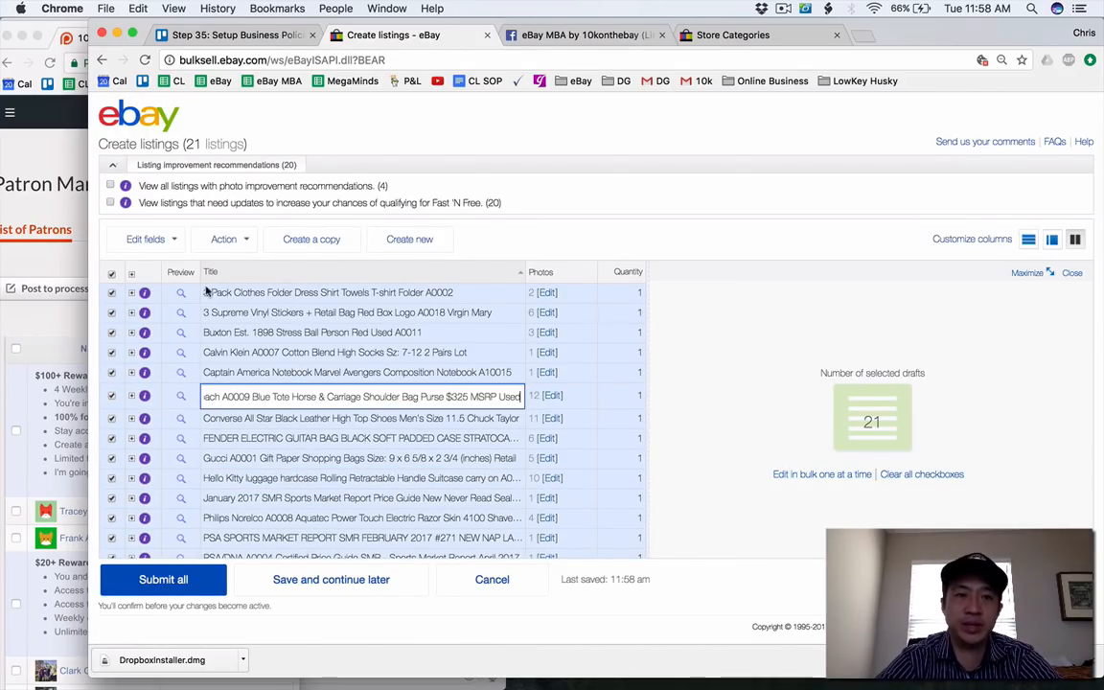
{"action": "left_click", "coordinate": [148, 241]}
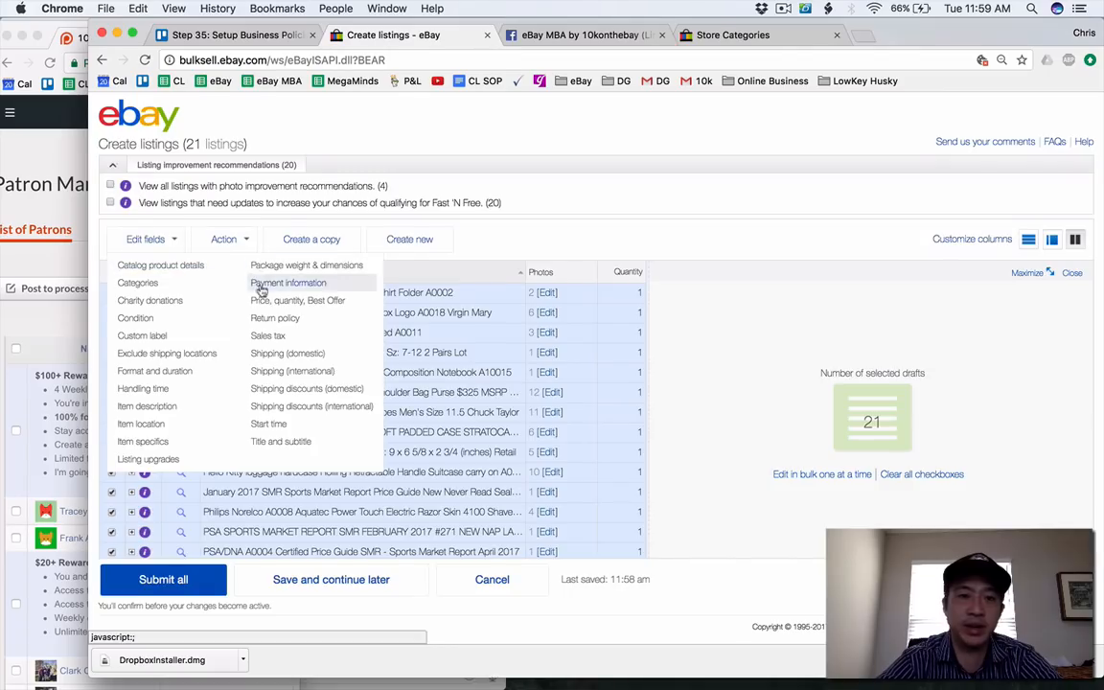
{"action": "left_click", "coordinate": [273, 317]}
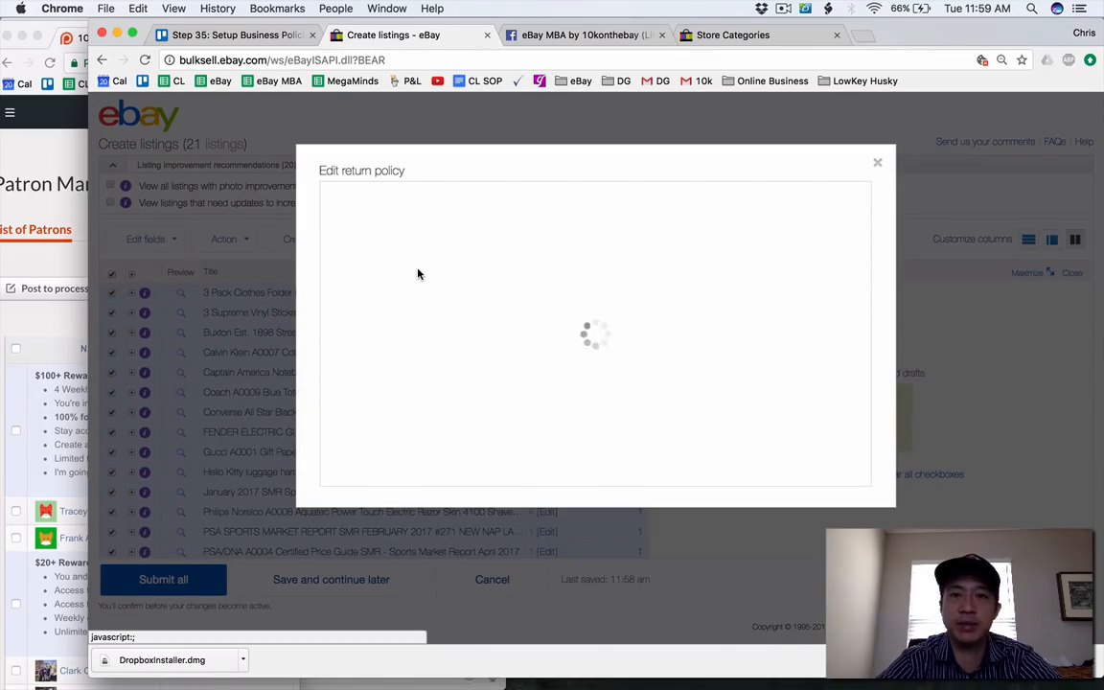
{"action": "double_click", "coordinate": [403, 295]}
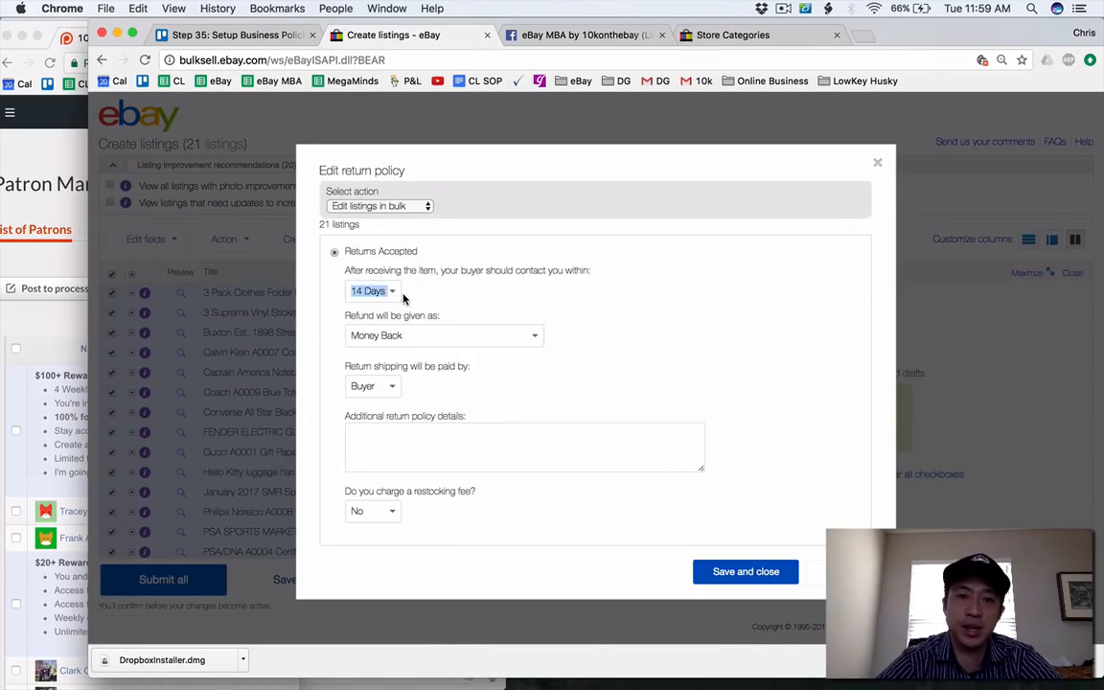
{"action": "left_click", "coordinate": [400, 297]}
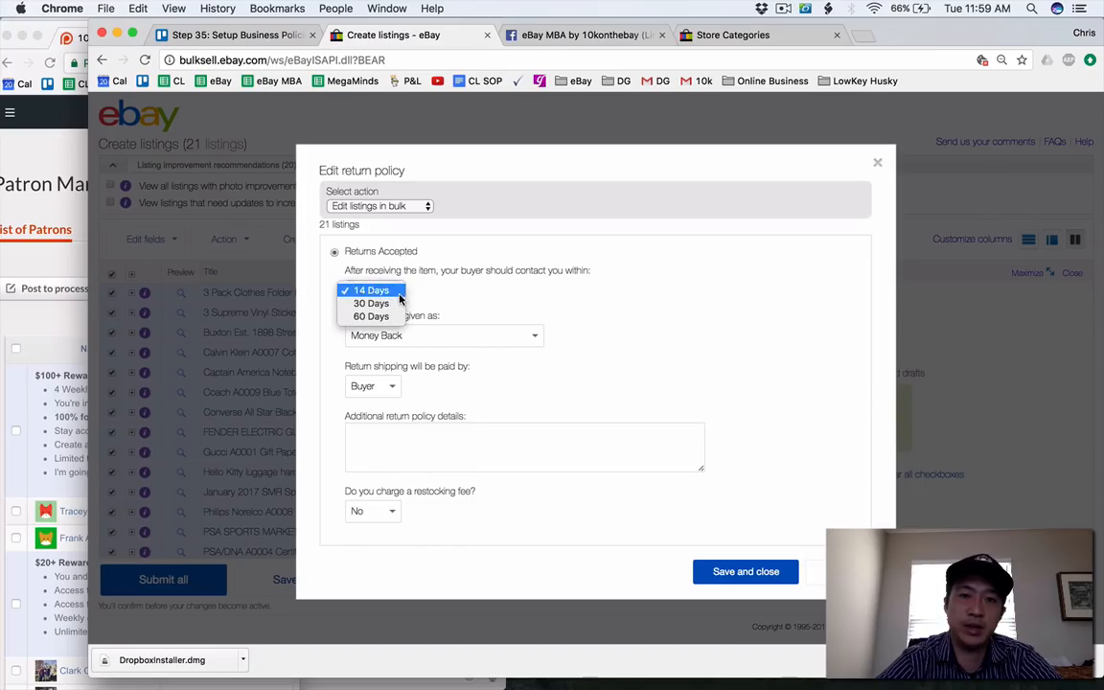
{"action": "left_click", "coordinate": [371, 303]}
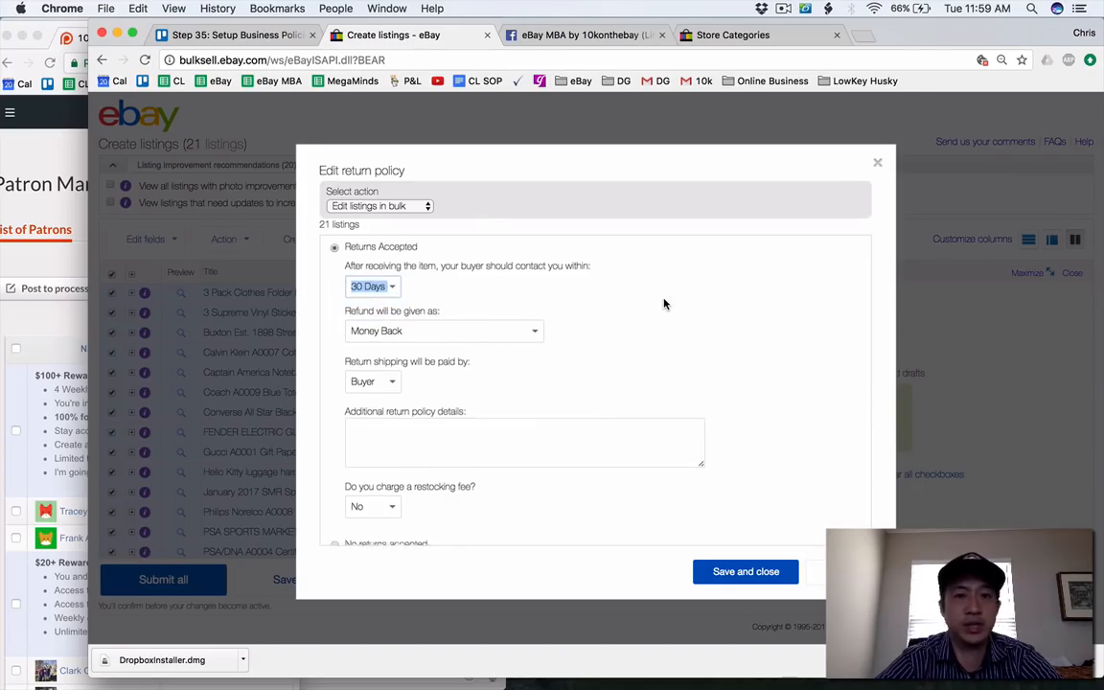
{"action": "scroll", "coordinate": [664, 303], "scroll_direction": "down", "scroll_amount": 1}
{"action": "left_click", "coordinate": [399, 353]}
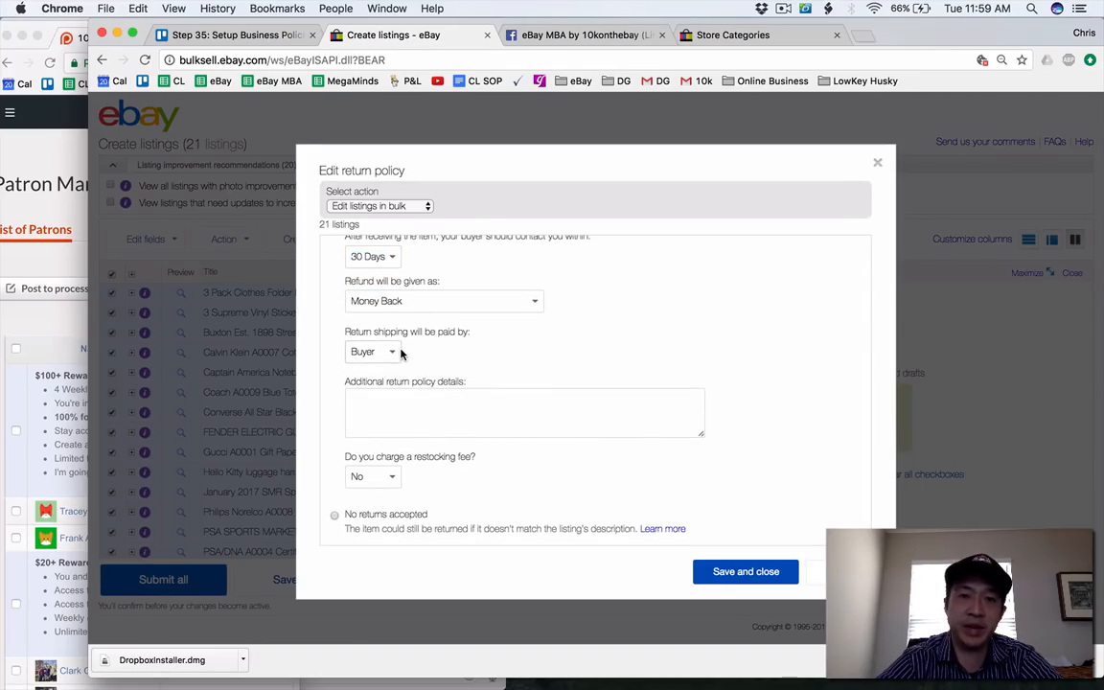
{"action": "left_click", "coordinate": [398, 354]}
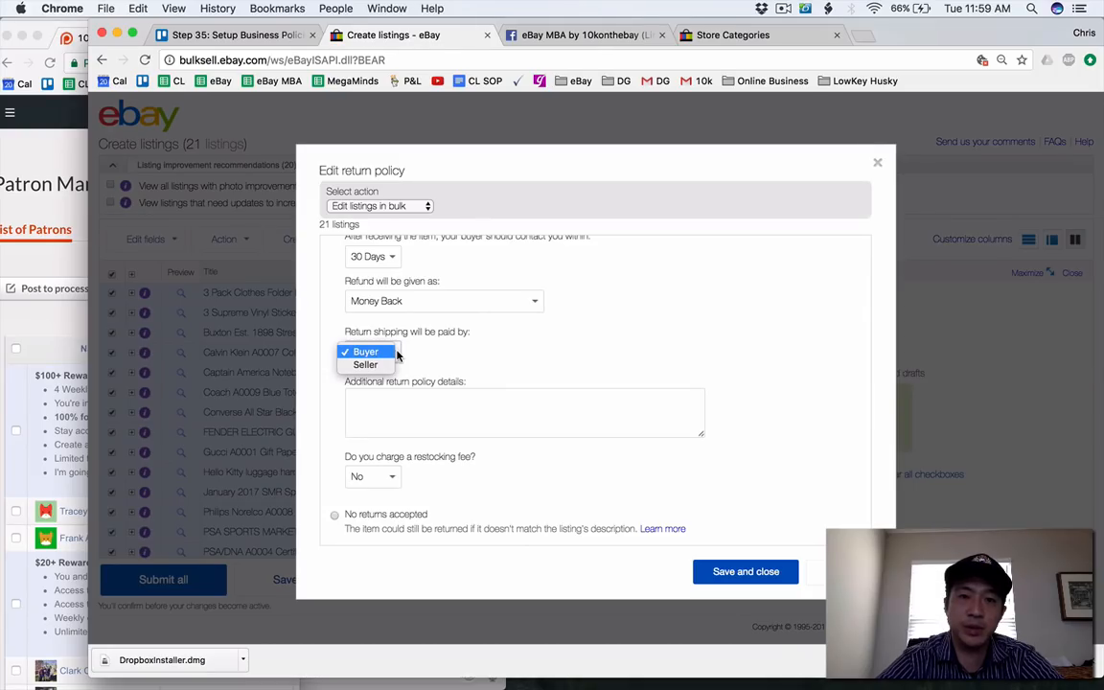
Begin the additional return policy details with "Returns will be accepted within 30 days".
{"action": "left_click", "coordinate": [469, 416]}
{"action": "left_click", "coordinate": [469, 416]}
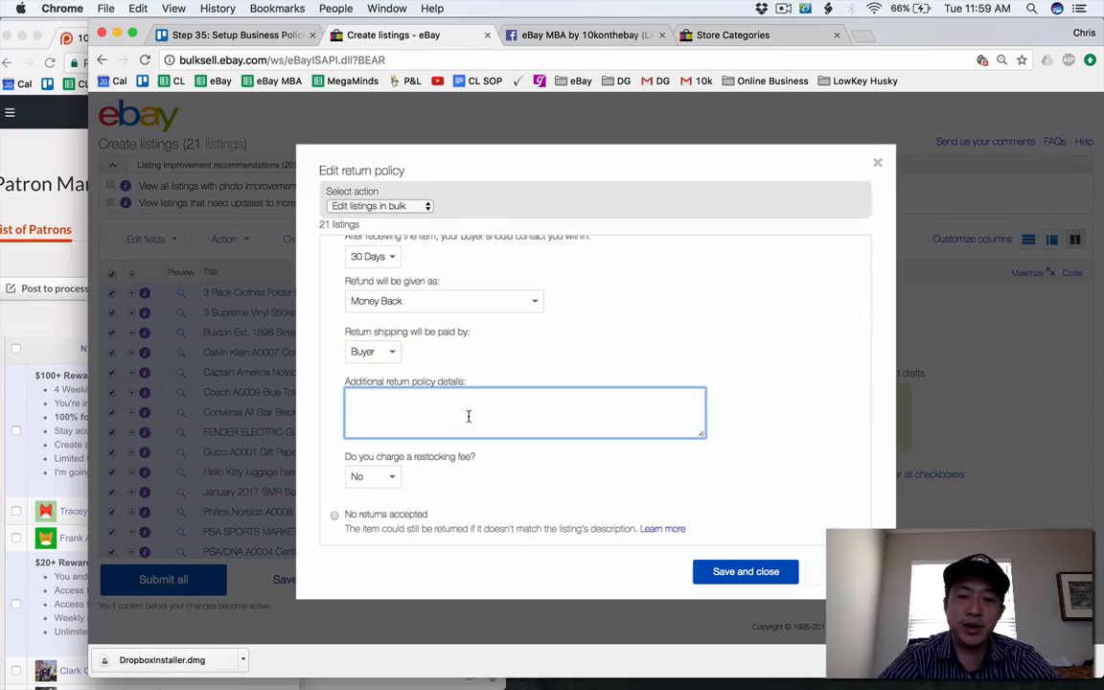
{"action": "type", "text": "Please return items in"}
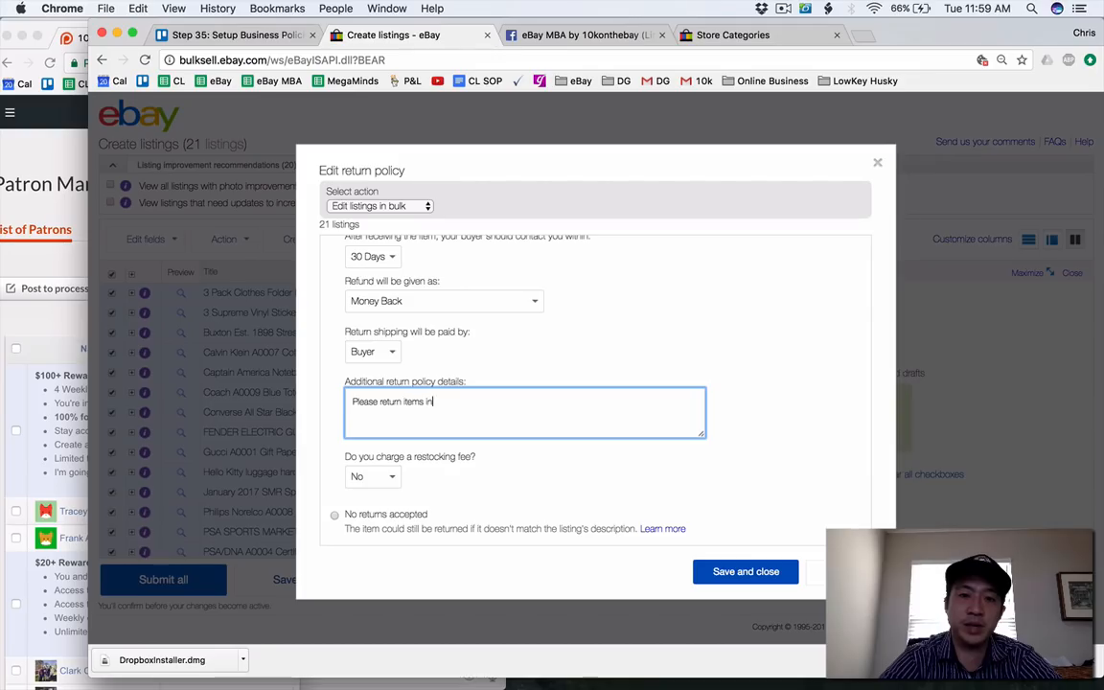
{"action": "key", "text": "super+a"}
{"action": "type", "text": "Returns w"}
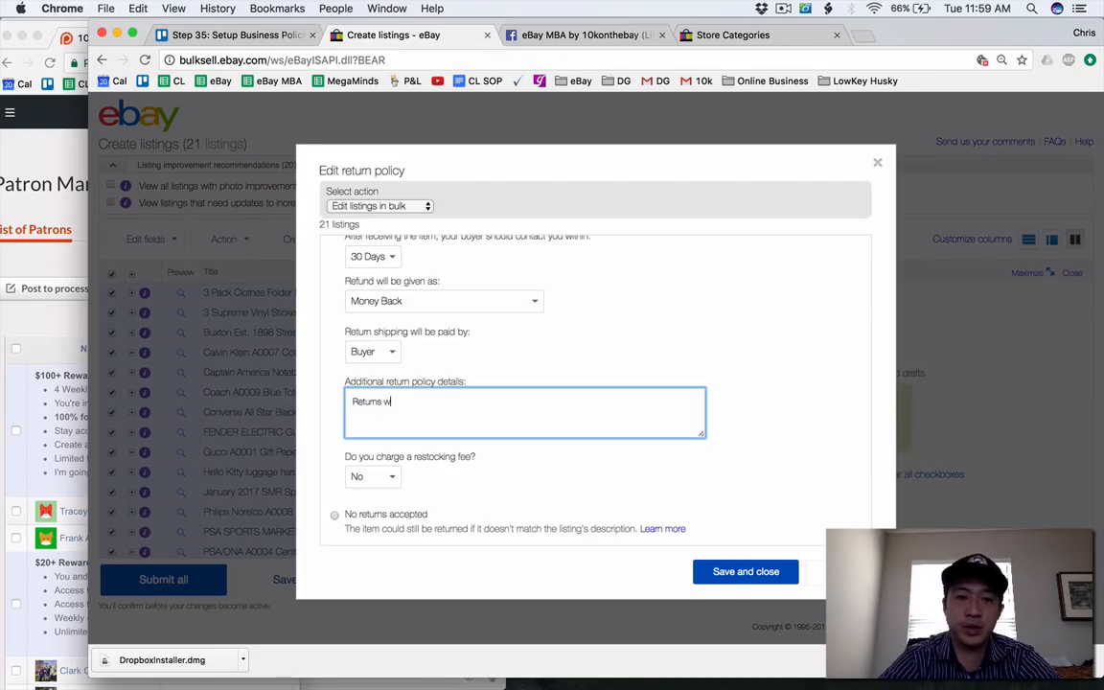
{"action": "type", "text": "ill be accepted within"}
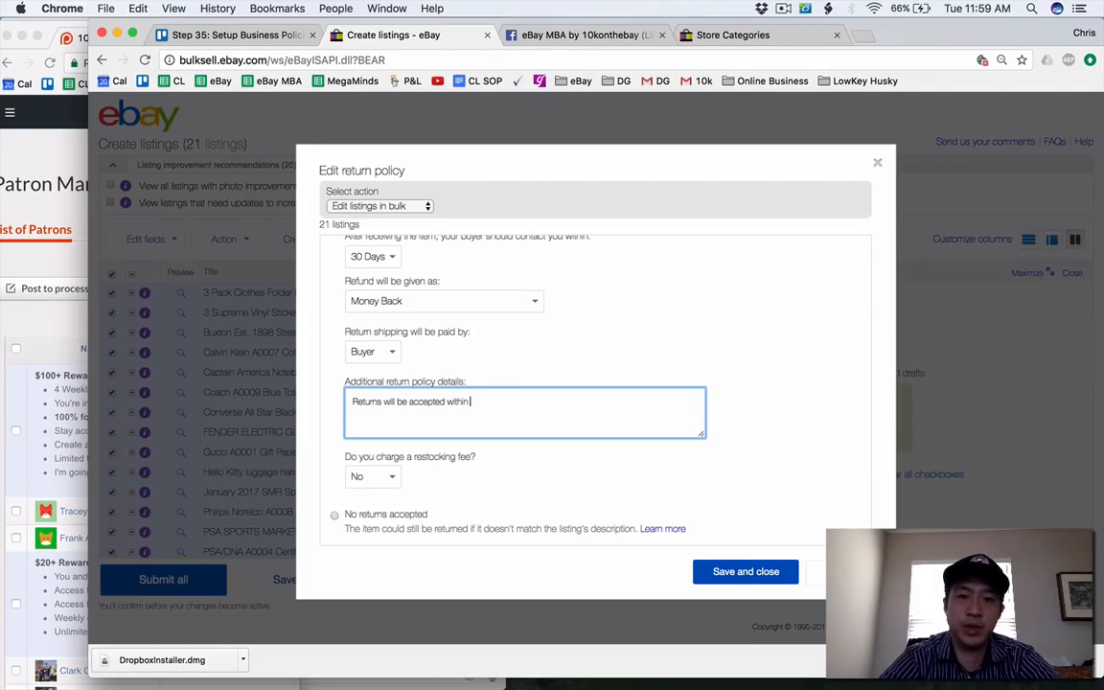
{"action": "type", "text": " 30 days, please"}
{"action": "key", "text": "BackSpace"}
{"action": "key", "text": "BackSpace"}
{"action": "key", "text": "BackSpace"}
{"action": "key", "text": "BackSpace"}
{"action": "key", "text": "BackSpace"}
{"action": "key", "text": "BackSpace"}
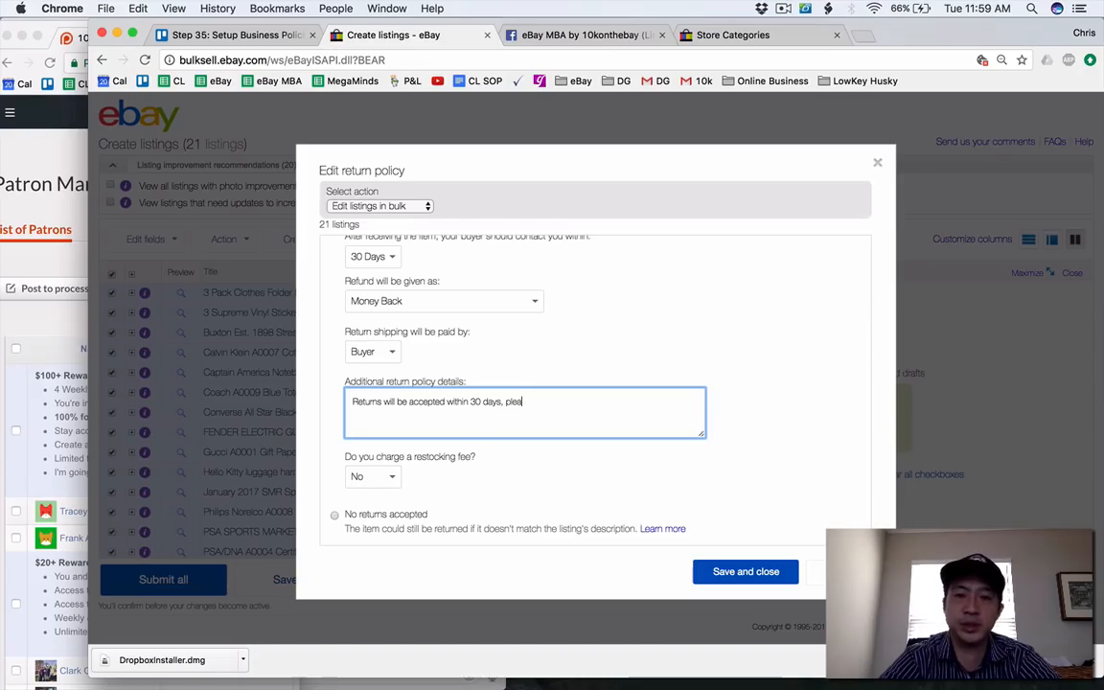
{"action": "key", "text": "BackSpace"}
{"action": "key", "text": "BackSpace"}
Complete the first sentence of the return policy details with "if items are returned in the same condition we shipped.".
{"action": "type", "text": "if "}
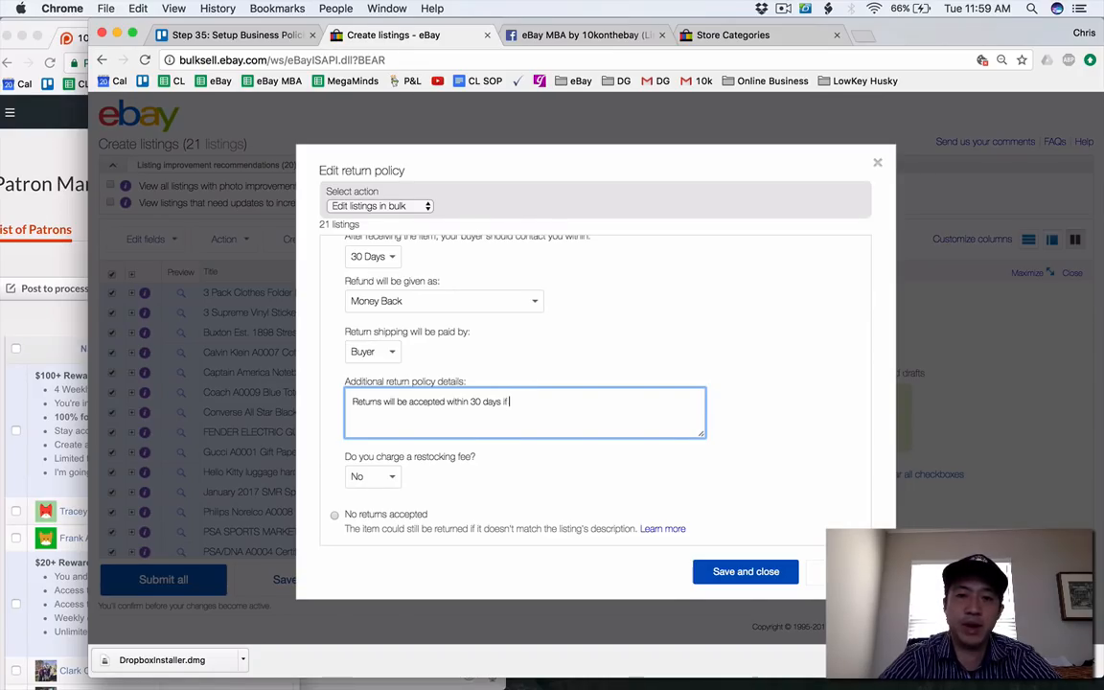
{"action": "type", "text": "items are returned in "}
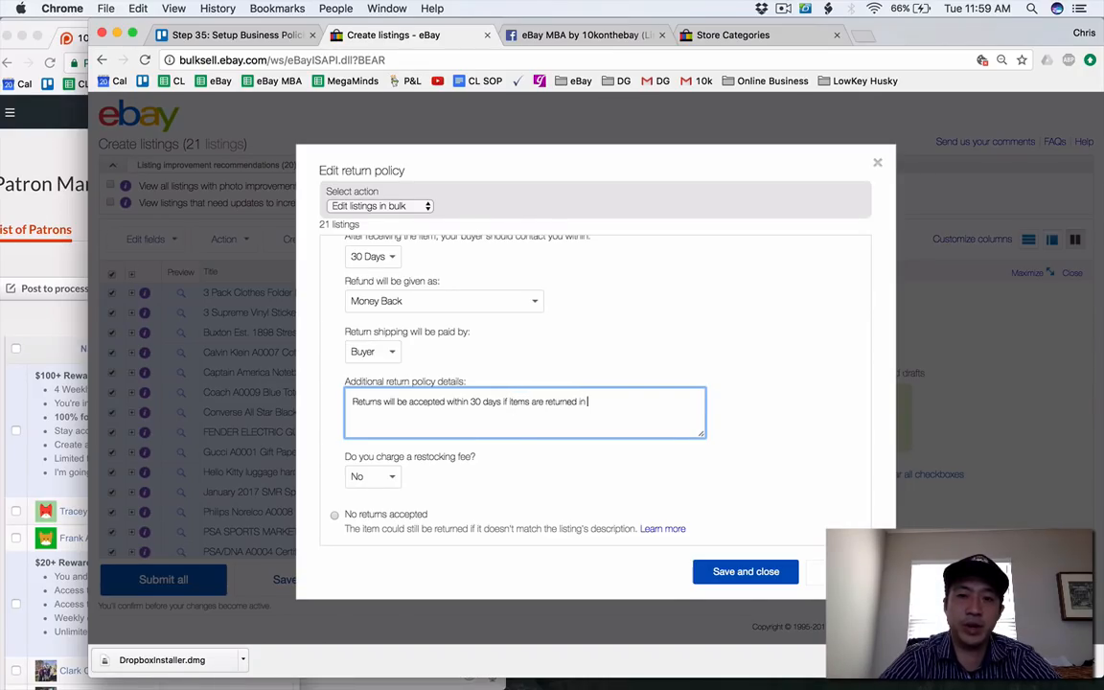
{"action": "type", "text": "unhe same conndition"}
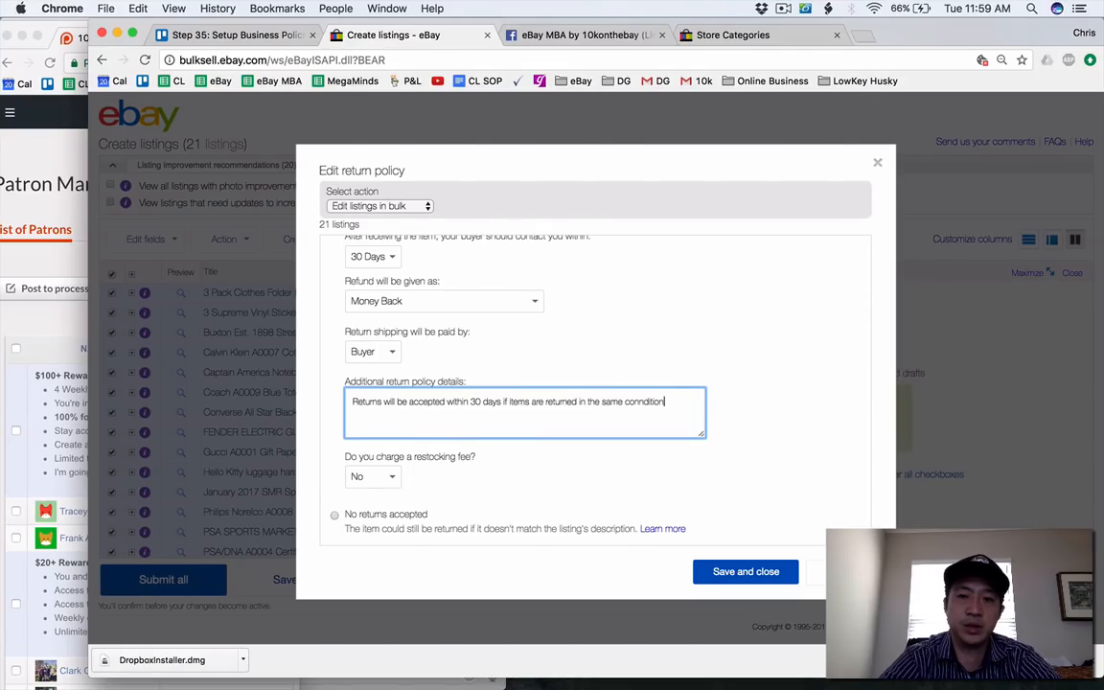
{"action": "key", "text": "BackSpace"}
{"action": "key", "text": "BackSpace"}
{"action": "key", "text": "BackSpace"}
{"action": "key", "text": "BackSpace"}
{"action": "key", "text": "BackSpace"}
{"action": "key", "text": "BackSpace"}
{"action": "type", "text": "d"}
{"action": "key", "text": "BackSpace"}
{"action": "key", "text": "BackSpace"}
{"action": "type", "text": "d"}
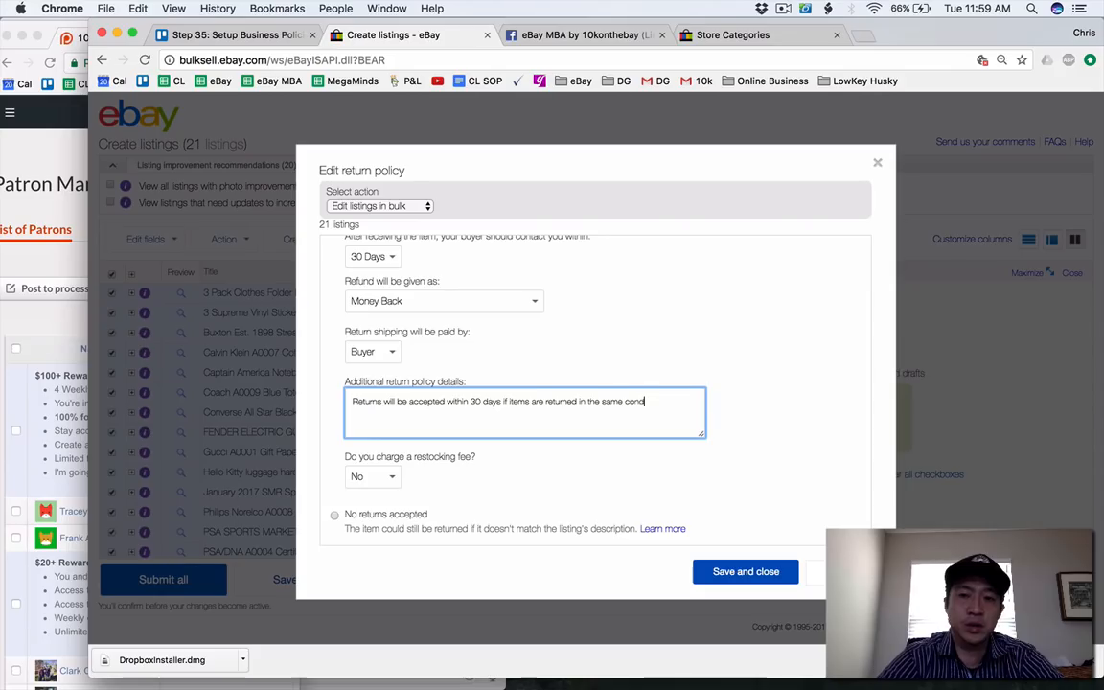
{"action": "type", "text": "ition we shipped items."}
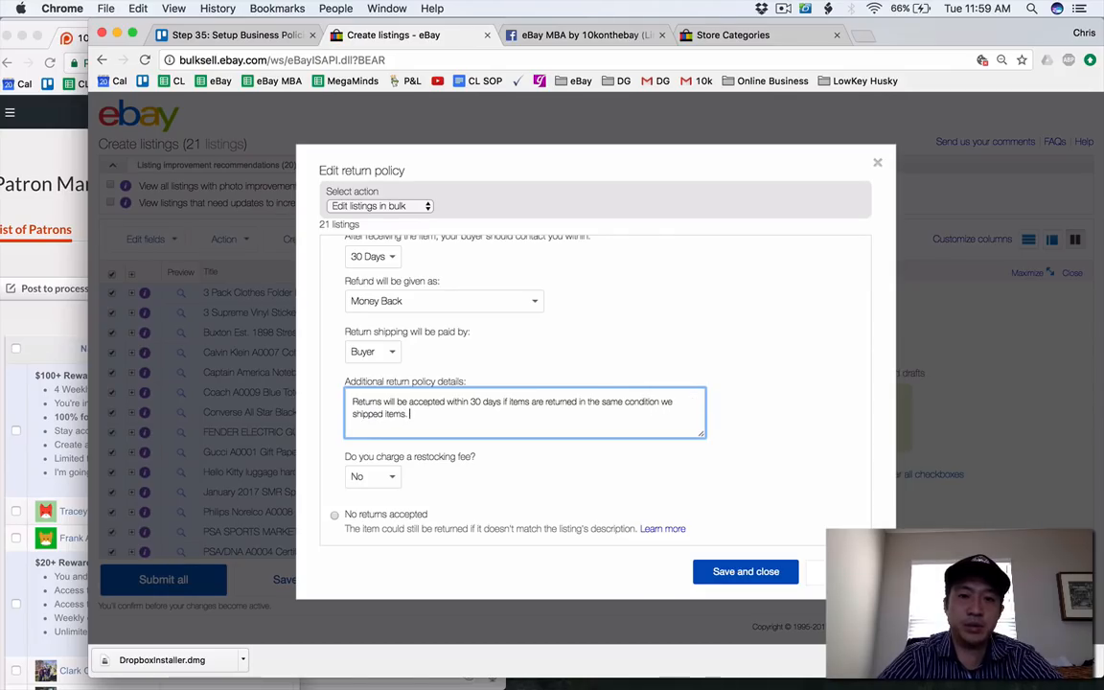
{"action": "key", "text": "BackSpace"}
{"action": "key", "text": "BackSpace"}
{"action": "key", "text": "BackSpace"}
{"action": "key", "text": "BackSpace"}
{"action": "key", "text": "BackSpace"}
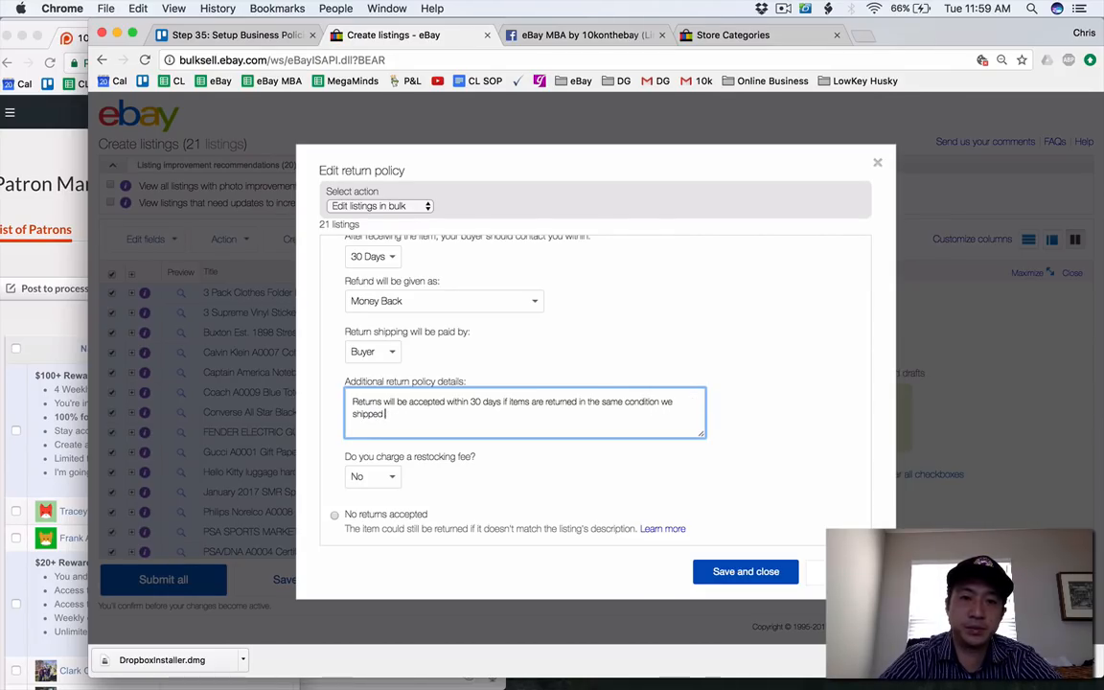
{"action": "key", "text": "BackSpace"}
{"action": "key", "text": "BackSpace"}
{"action": "key", "text": "BackSpace"}
{"action": "key", "text": "BackSpace"}
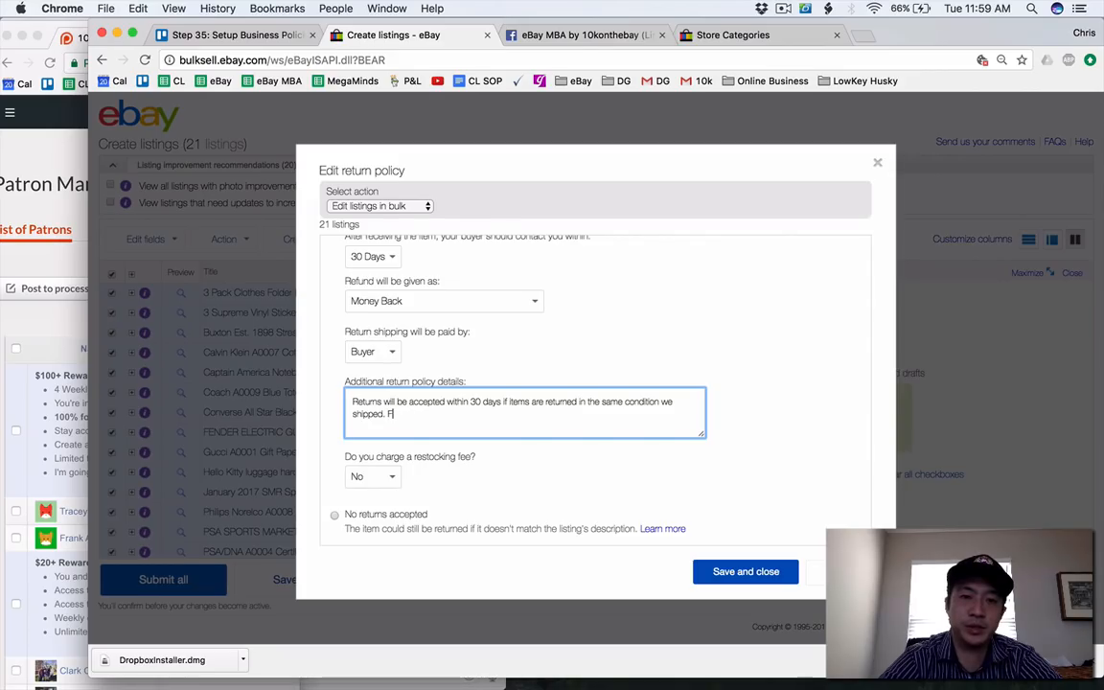
Add to the details "For return questions, contact us, and we will help you make a return label. Buyer pays return shipping.".
{"action": "type", "text": "or return questions, c"}
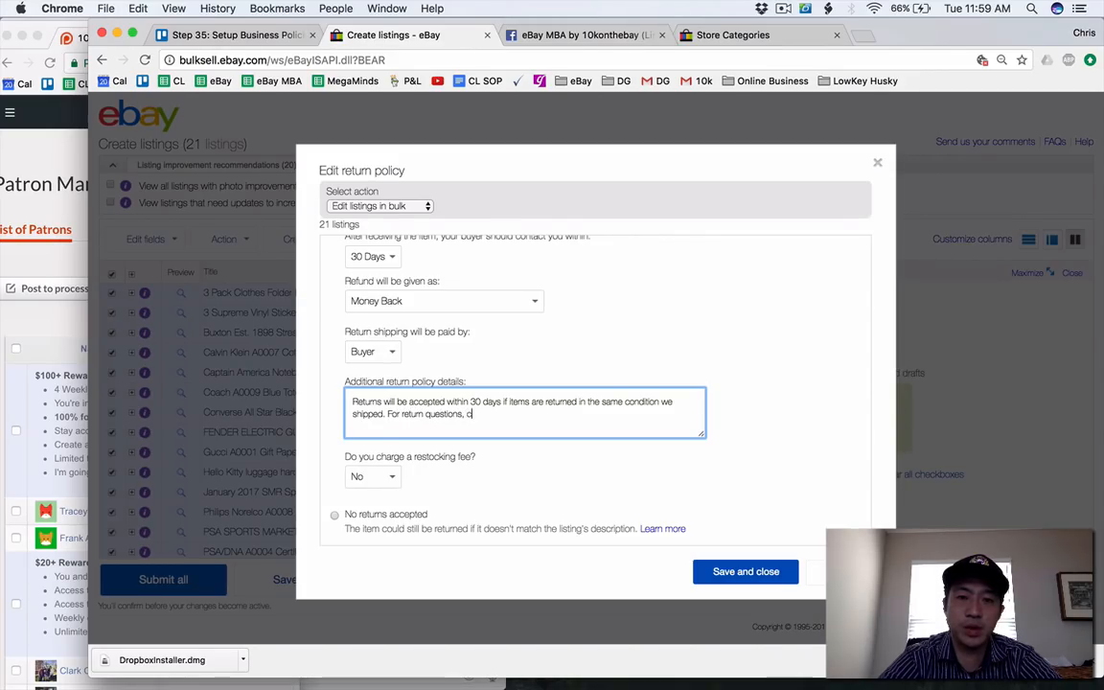
{"action": "type", "text": "ontact us, and we will"}
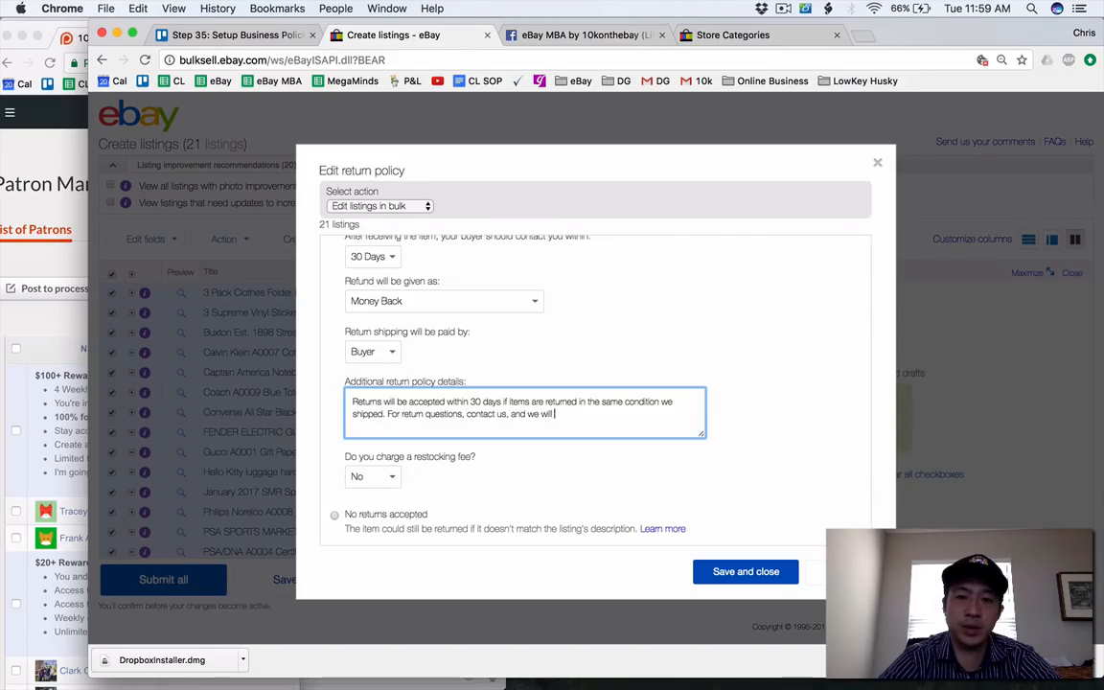
{"action": "type", "text": " help you make a retur"}
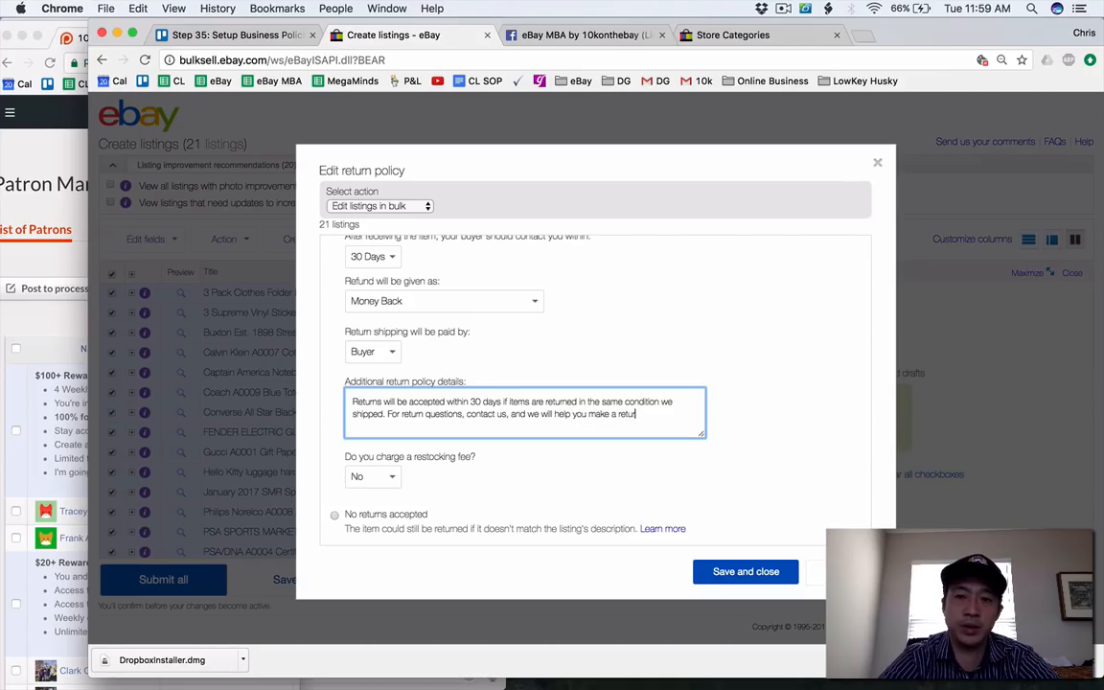
{"action": "type", "text": "n label. Buyer"}
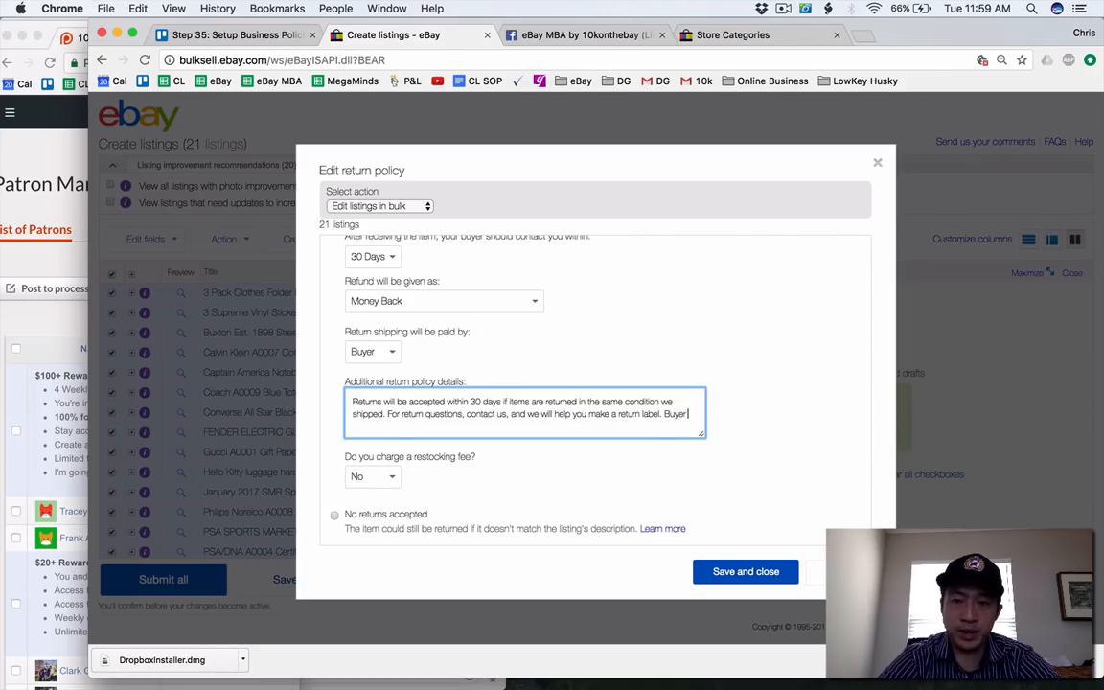
{"action": "type", "text": " pays return shipping."}
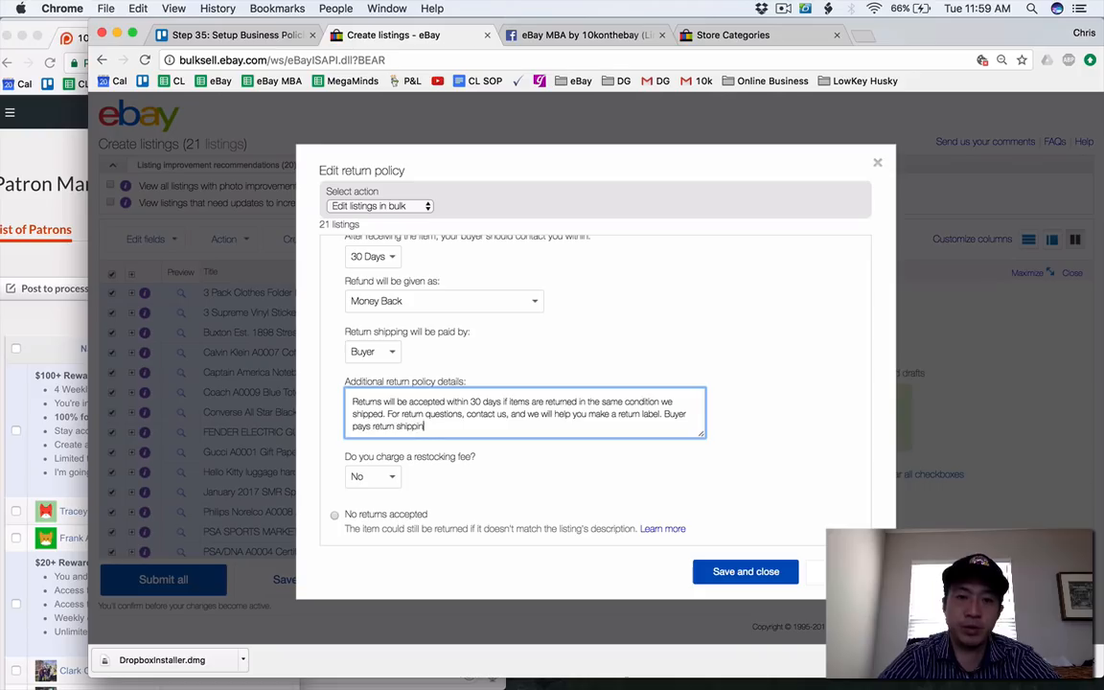
Set the restocking fee in the return policy to 20%.
{"action": "left_click", "coordinate": [368, 477]}
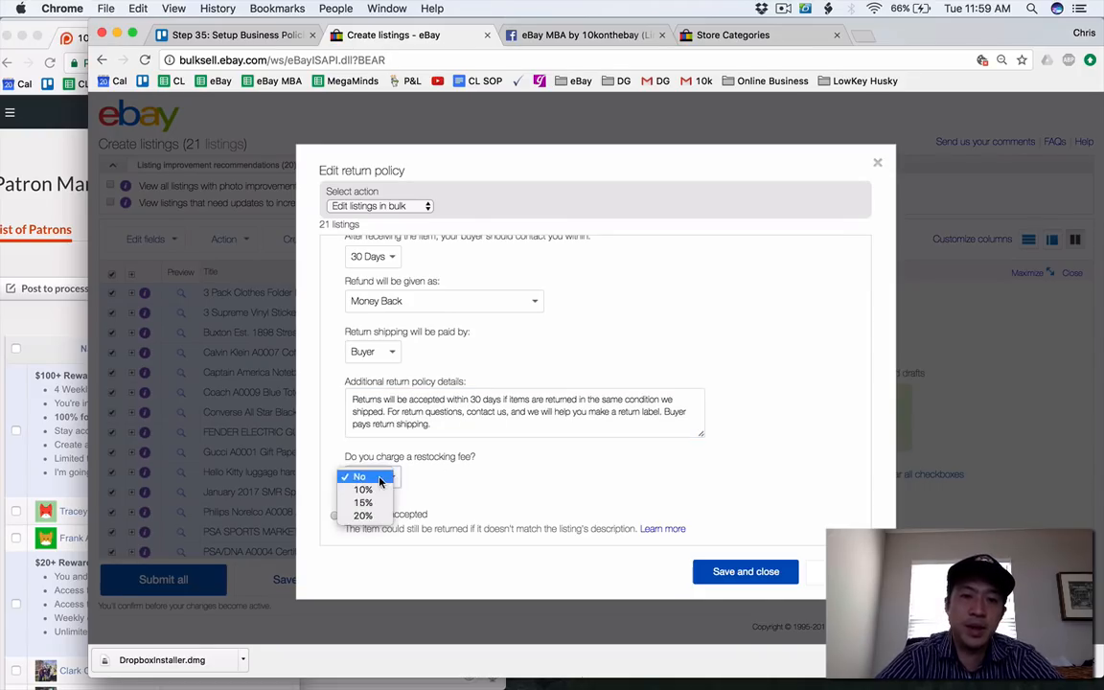
{"action": "left_click", "coordinate": [362, 515]}
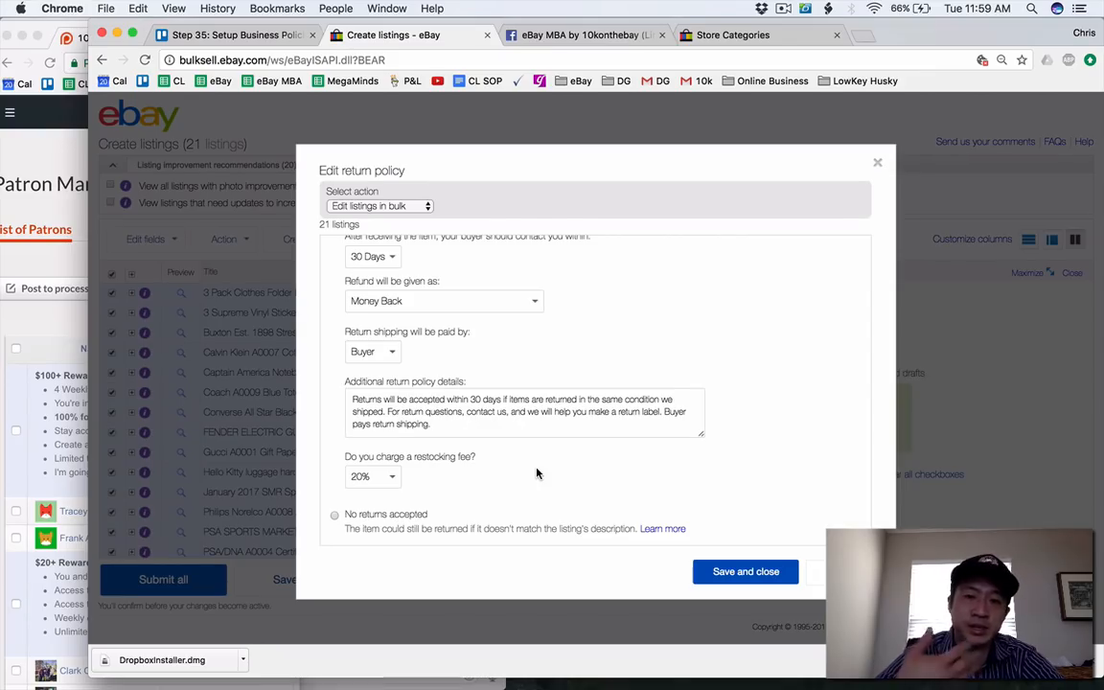
Save the bulk return policy changes for the 21 draft listings.
{"action": "scroll", "coordinate": [536, 473], "scroll_direction": "up", "scroll_amount": 2}
{"action": "left_click", "coordinate": [716, 571]}
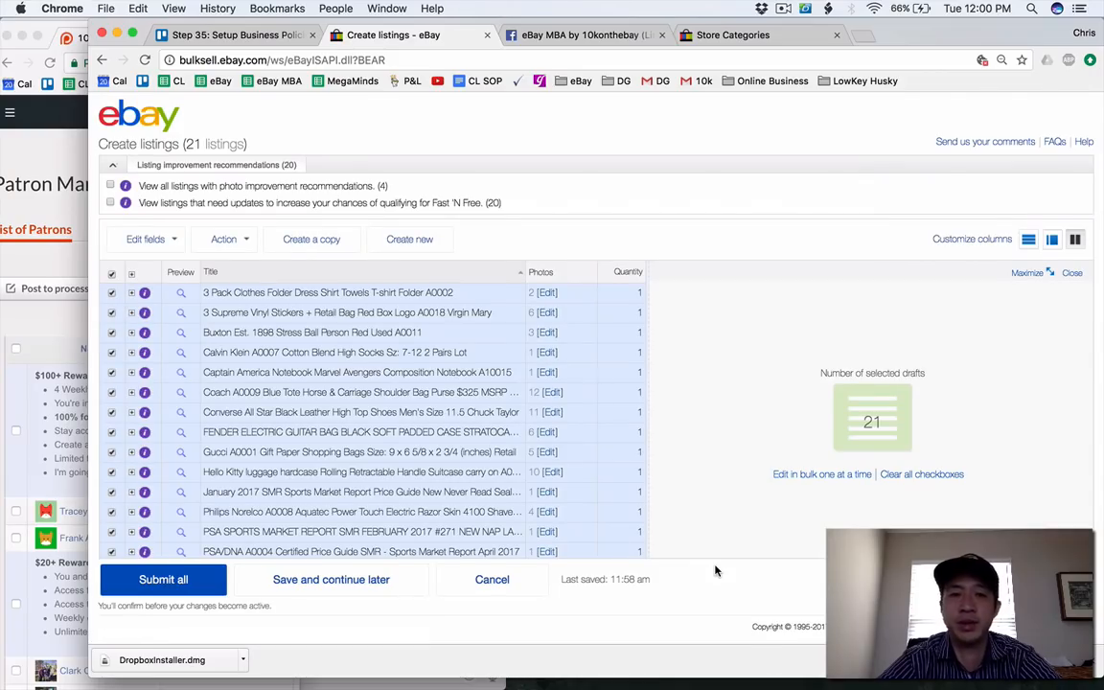
Add a 10% charity donation to Children's Hospital & Research Center Fndt to all listings and save it.
{"action": "left_click", "coordinate": [145, 239]}
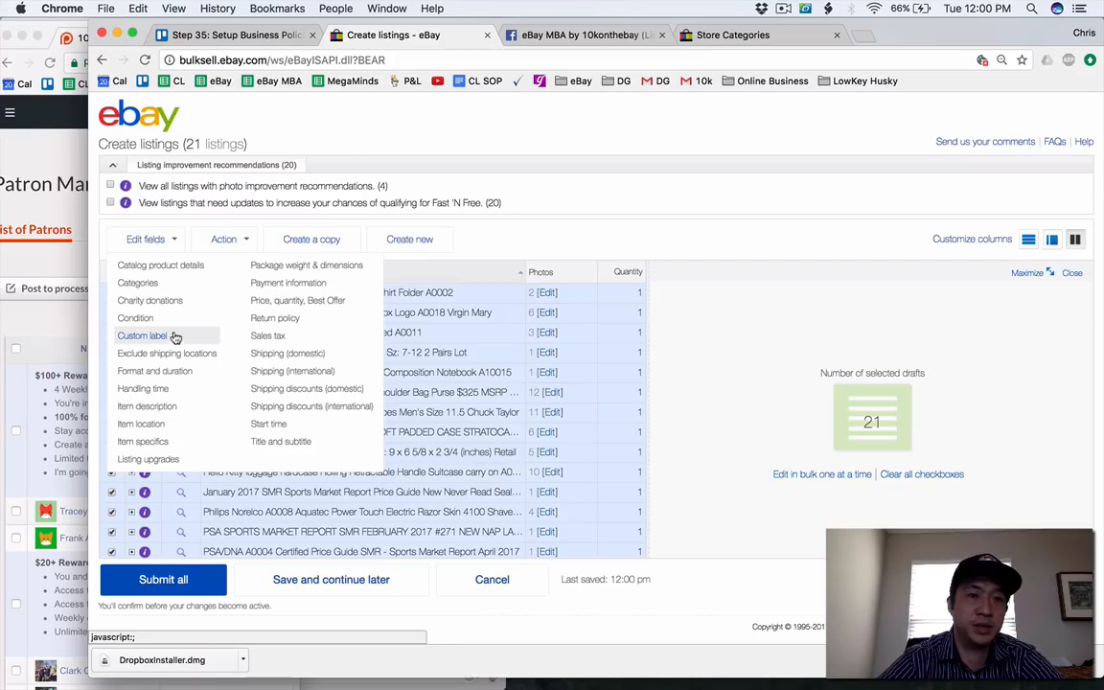
{"action": "left_click", "coordinate": [159, 302]}
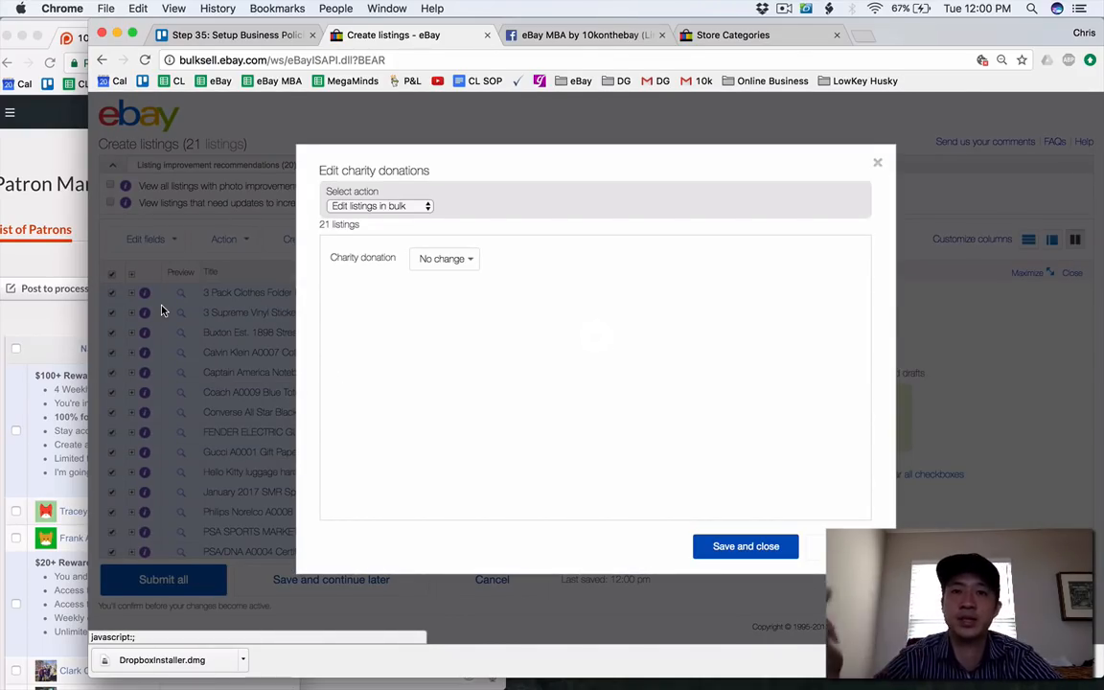
{"action": "left_click", "coordinate": [449, 261]}
{"action": "left_click", "coordinate": [447, 271]}
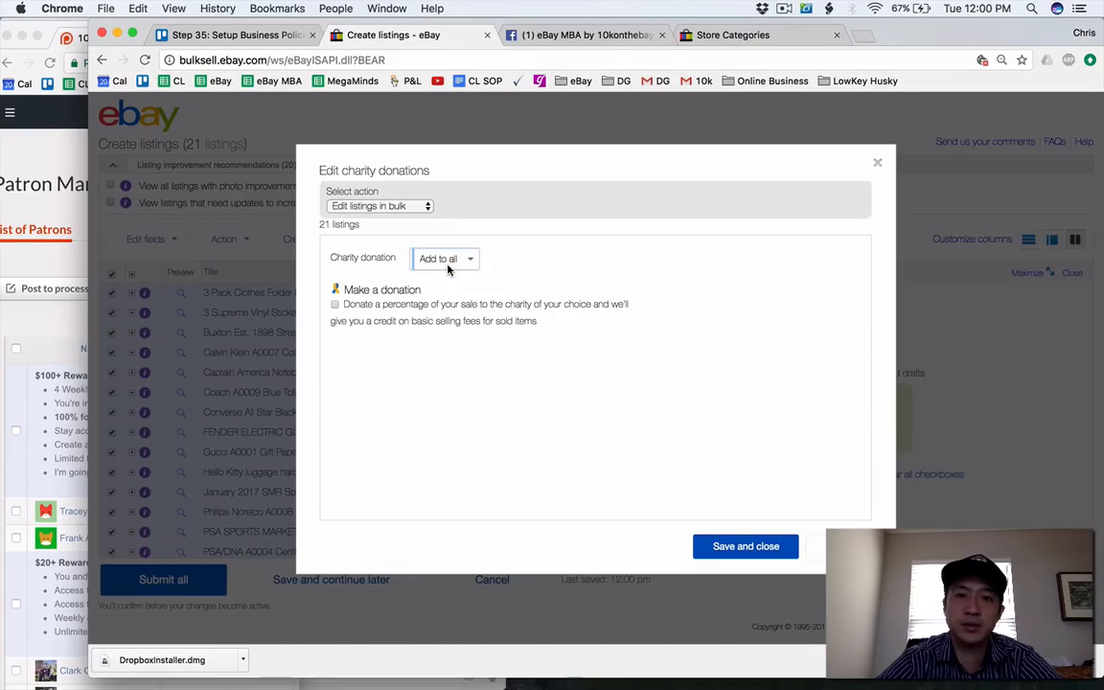
{"action": "left_click", "coordinate": [333, 307]}
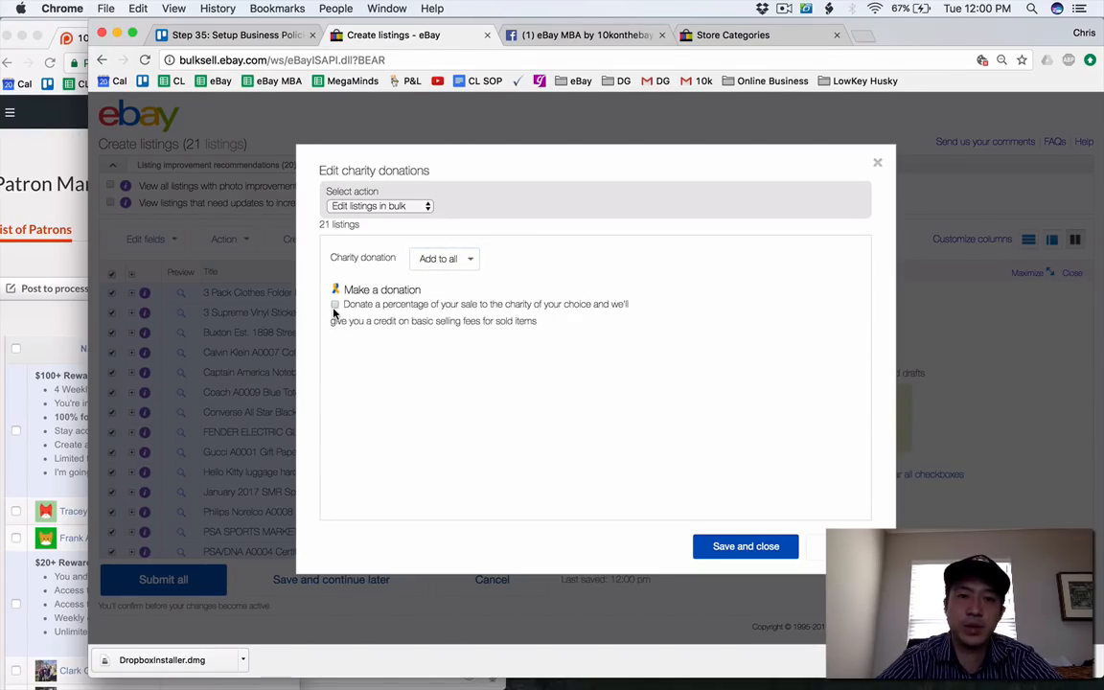
{"action": "triple_click", "coordinate": [333, 312]}
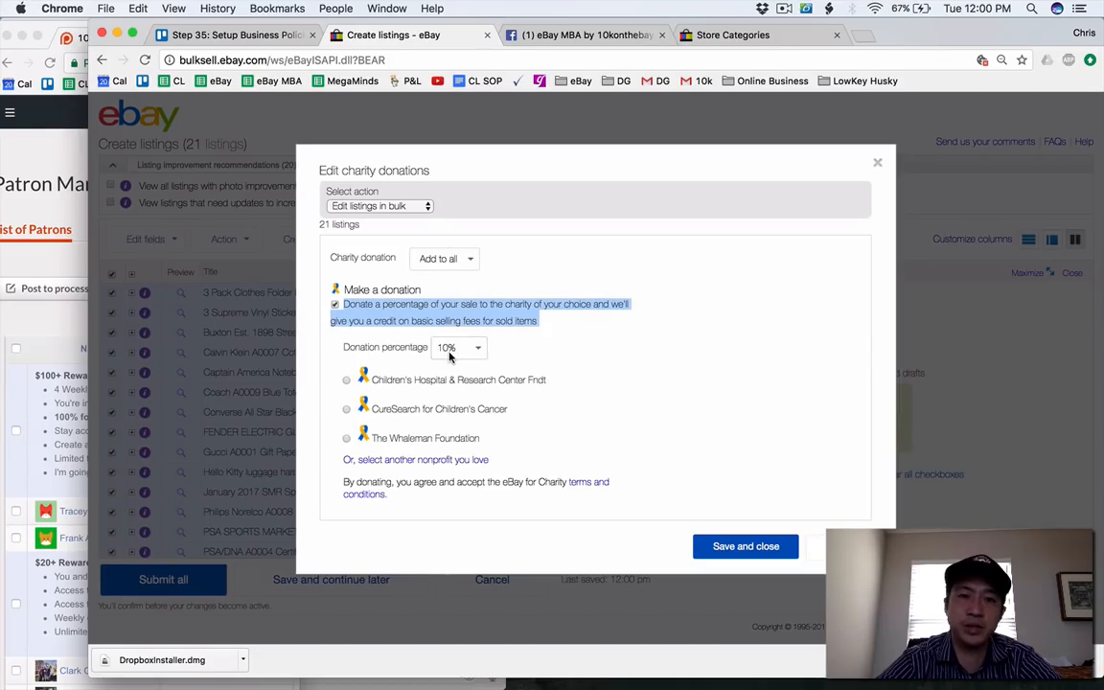
{"action": "left_click", "coordinate": [403, 384]}
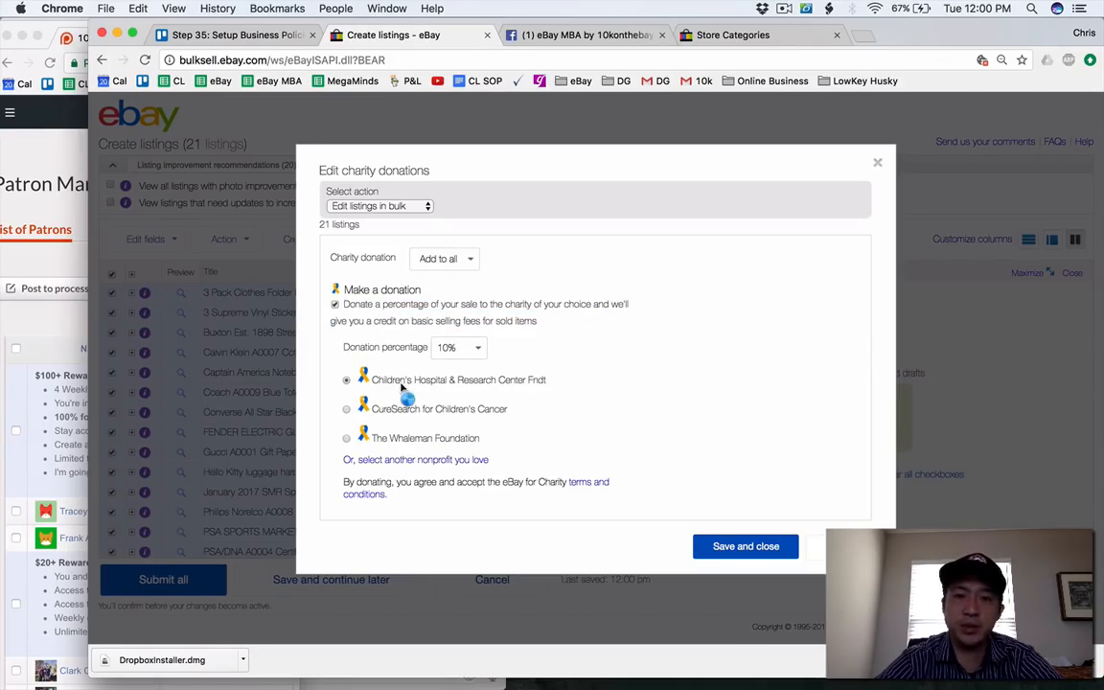
{"action": "left_click", "coordinate": [737, 547]}
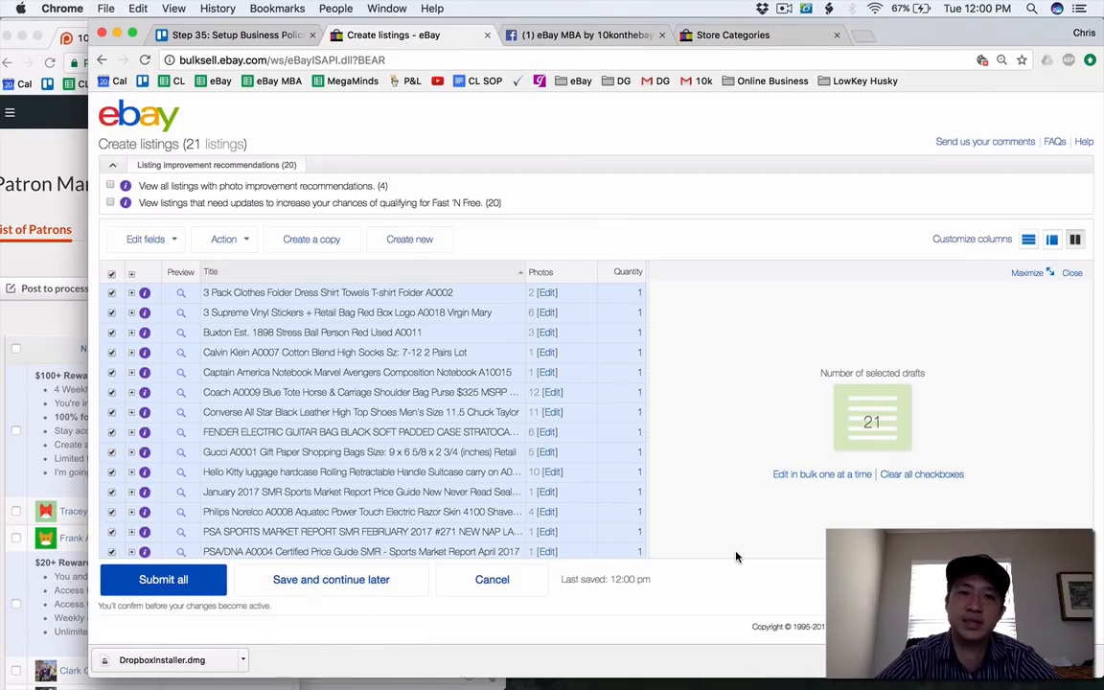
Change the format of all selected listings to Fixed price with a 30-day duration and save.
{"action": "left_click", "coordinate": [144, 240]}
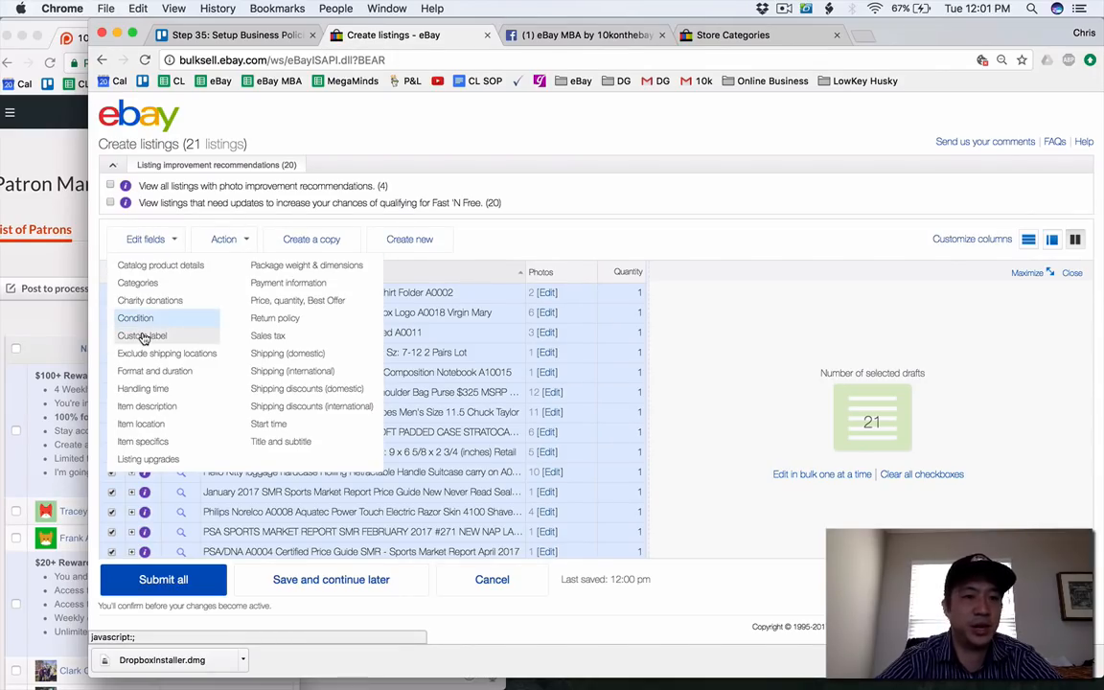
{"action": "left_click", "coordinate": [149, 370]}
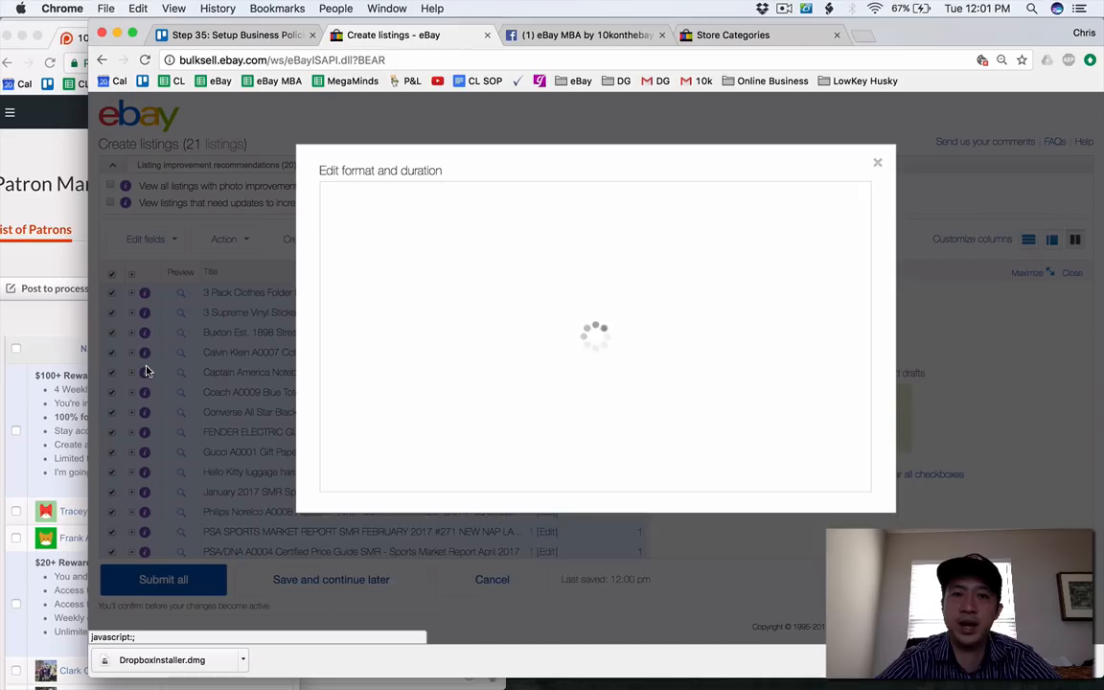
{"action": "left_click", "coordinate": [416, 267]}
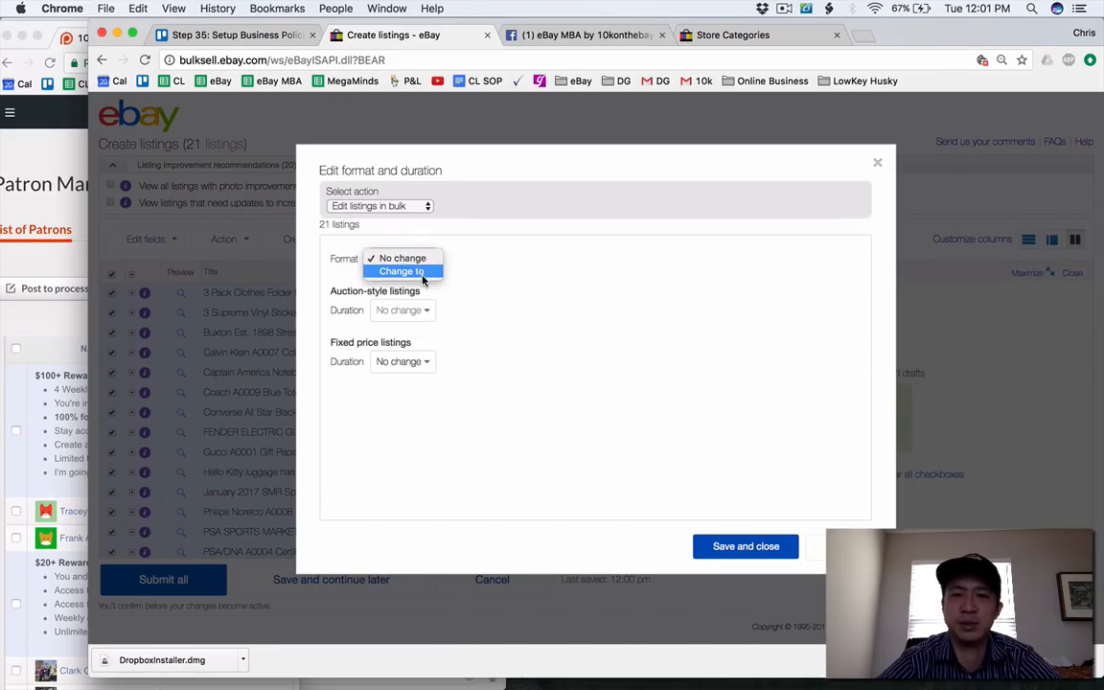
{"action": "left_click", "coordinate": [423, 273]}
{"action": "left_click", "coordinate": [426, 370]}
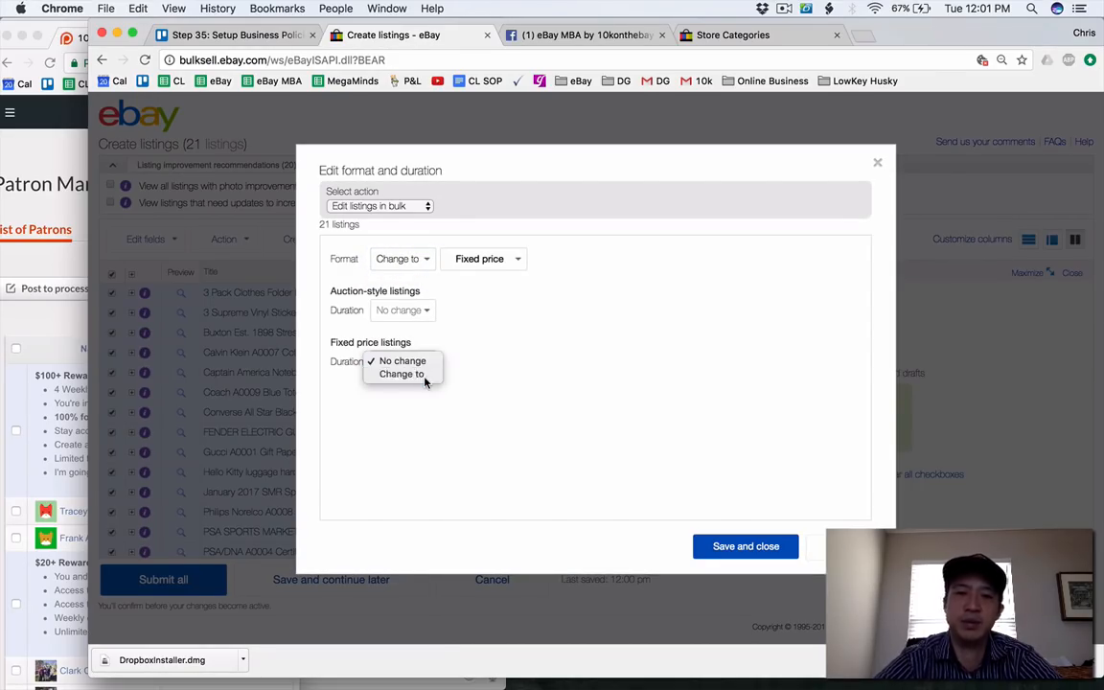
{"action": "left_click", "coordinate": [426, 383]}
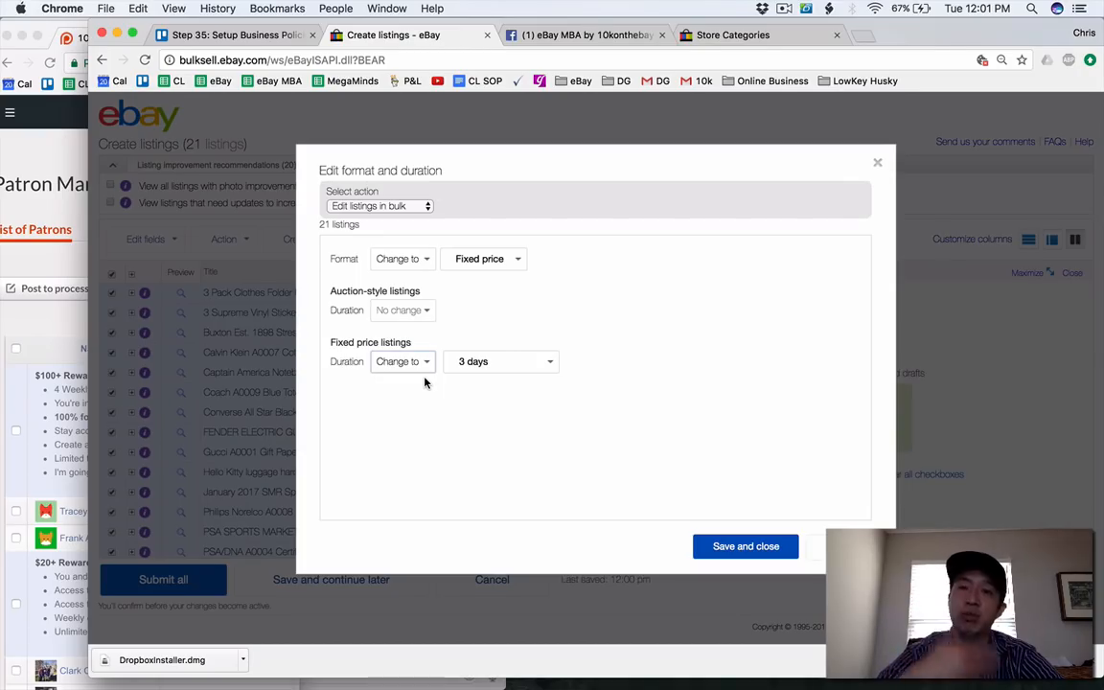
{"action": "left_click", "coordinate": [505, 361]}
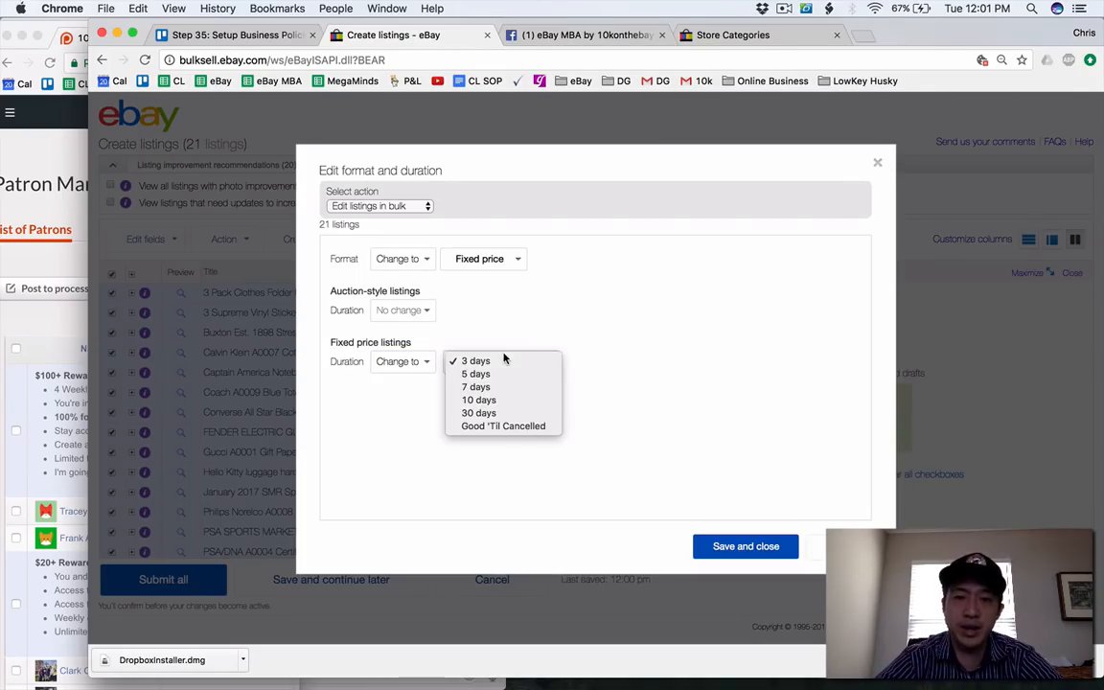
{"action": "left_click", "coordinate": [508, 412]}
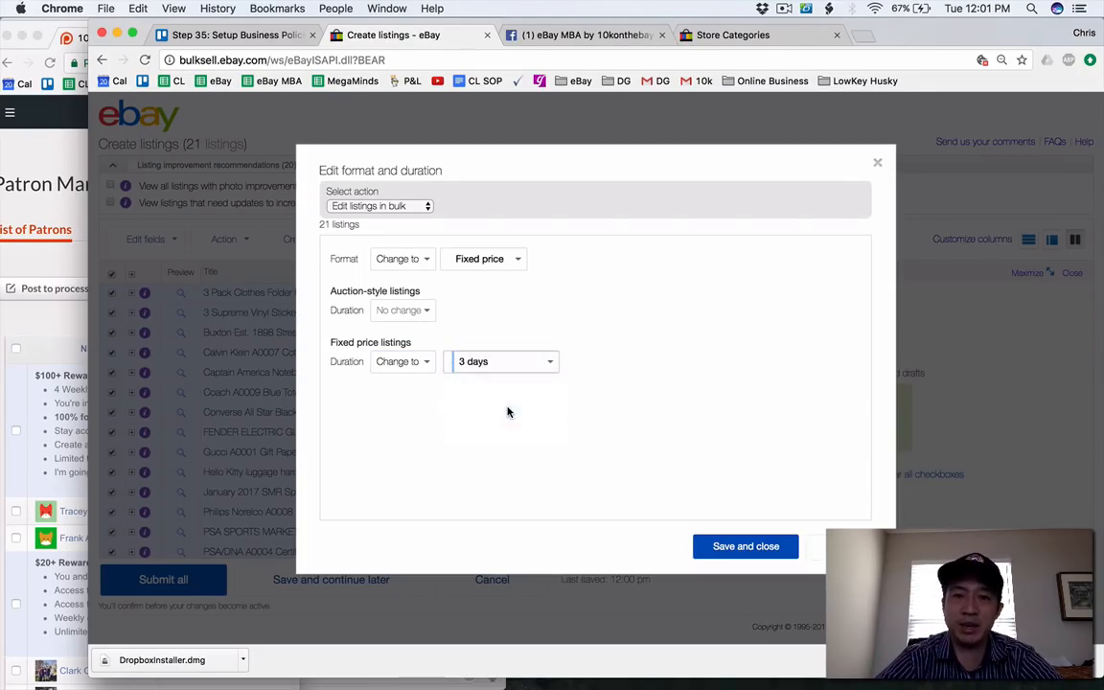
{"action": "left_click", "coordinate": [731, 555]}
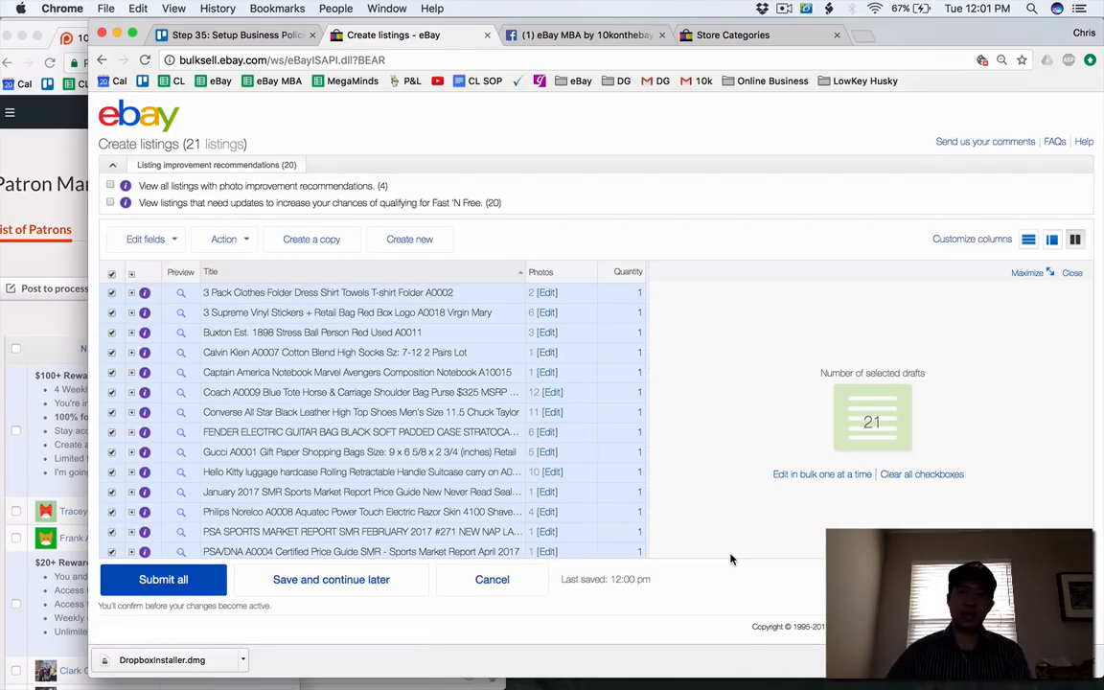
Change the handling time of the selected listings to Same business day.
{"action": "left_click", "coordinate": [167, 244]}
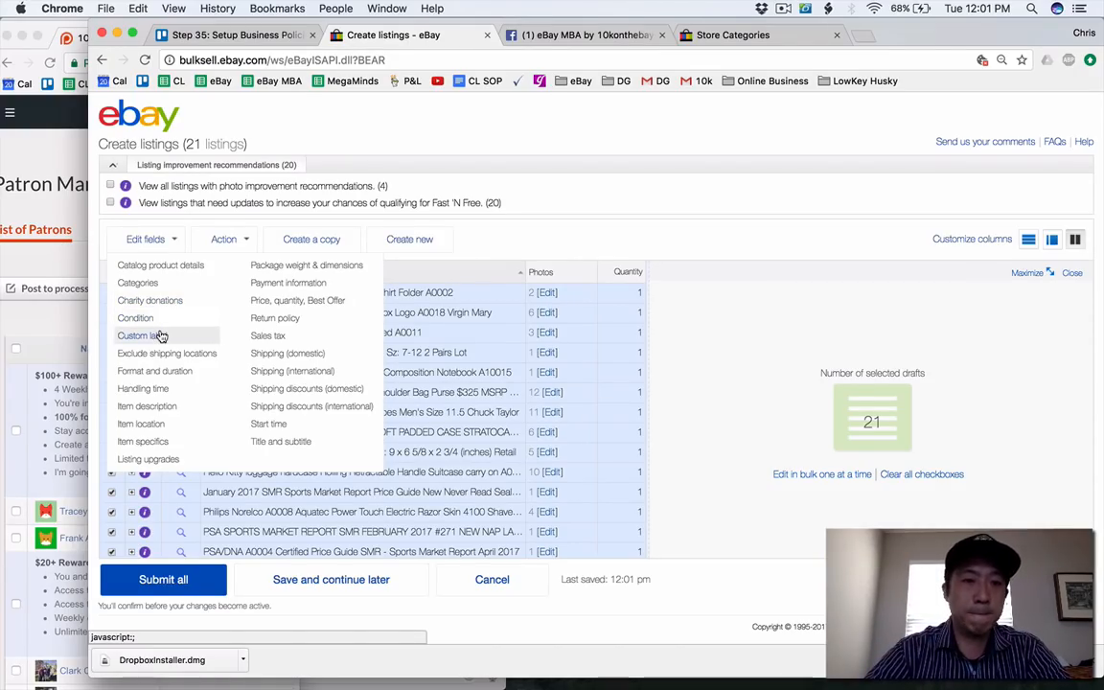
{"action": "left_click", "coordinate": [153, 388]}
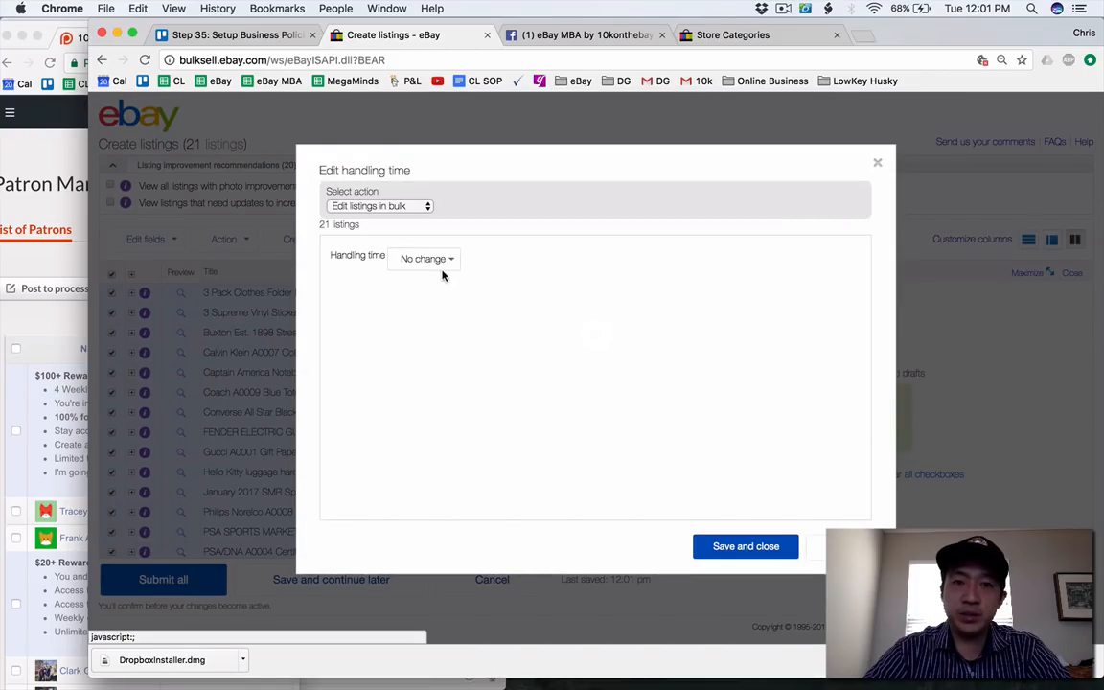
{"action": "double_click", "coordinate": [439, 269]}
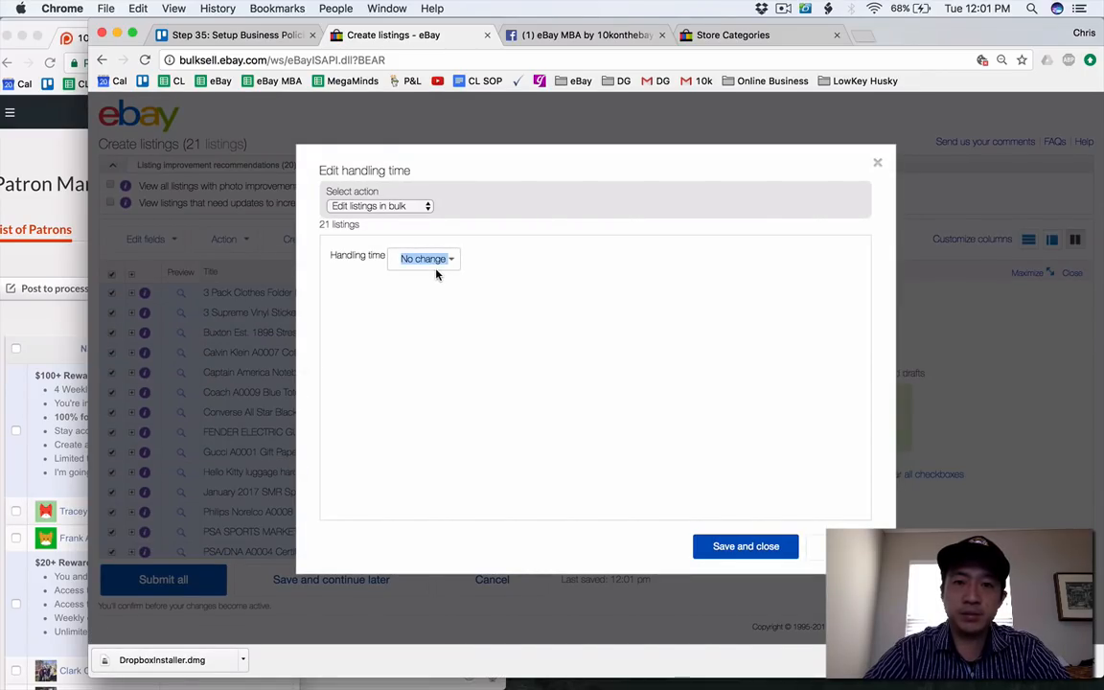
{"action": "left_click", "coordinate": [435, 272]}
{"action": "left_click", "coordinate": [435, 271]}
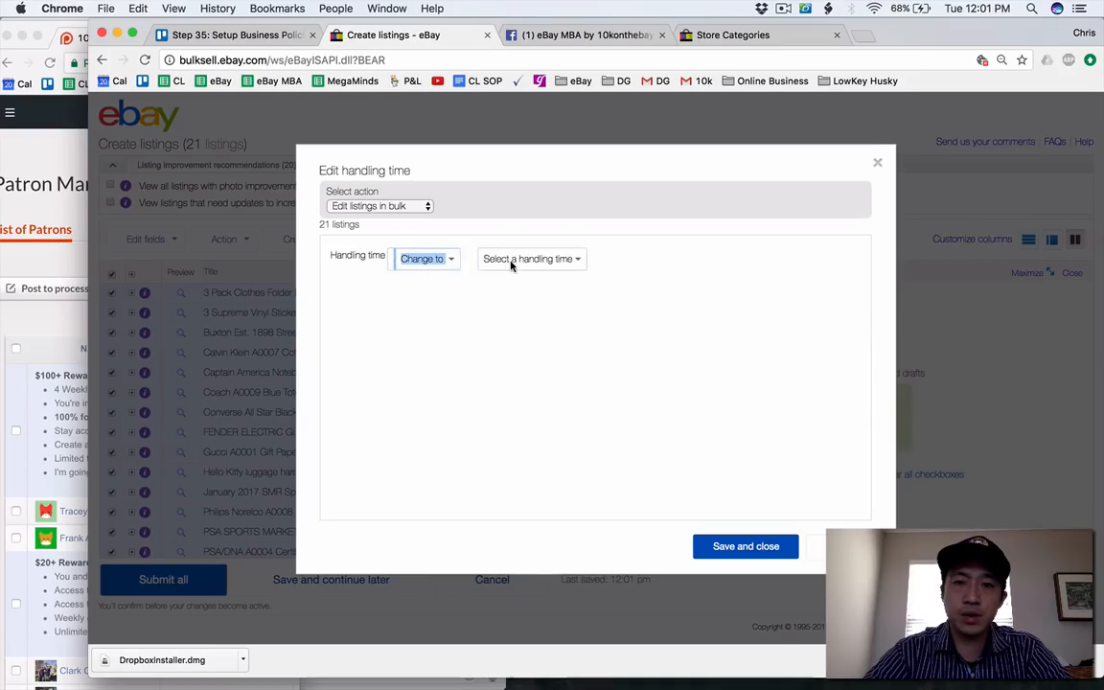
{"action": "left_click", "coordinate": [509, 260]}
{"action": "left_click", "coordinate": [514, 272]}
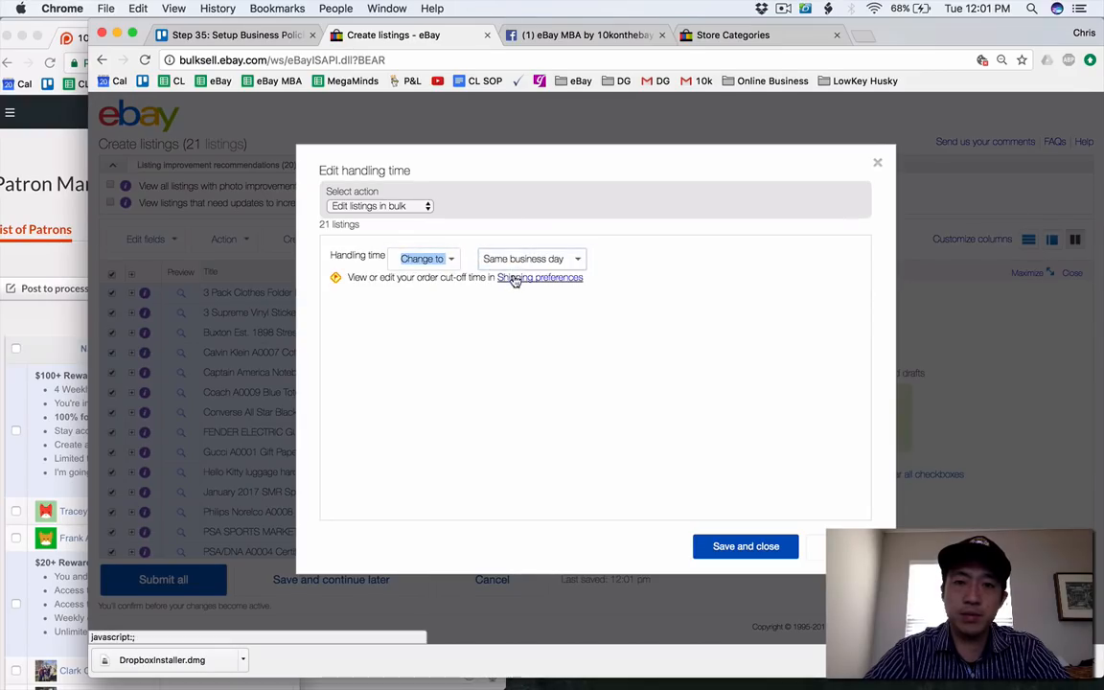
Set the order cut-off time for same business day handling to 09:00 PDT and save the handling time edit.
{"action": "left_click", "coordinate": [512, 278]}
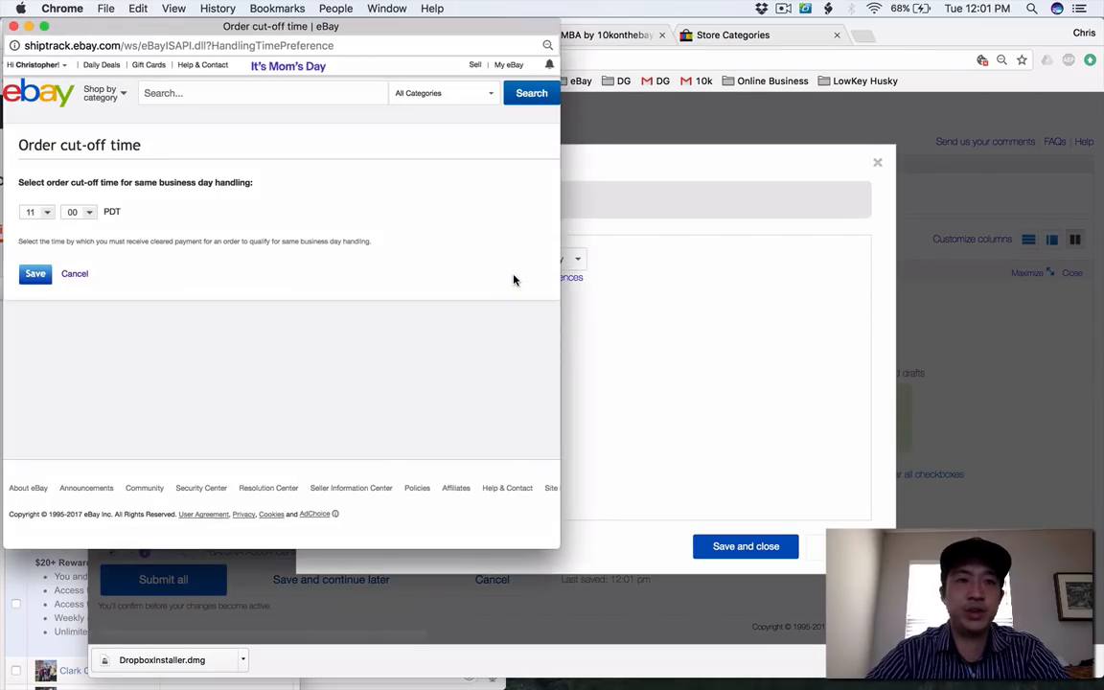
{"action": "left_click", "coordinate": [46, 211]}
{"action": "left_click", "coordinate": [44, 320]}
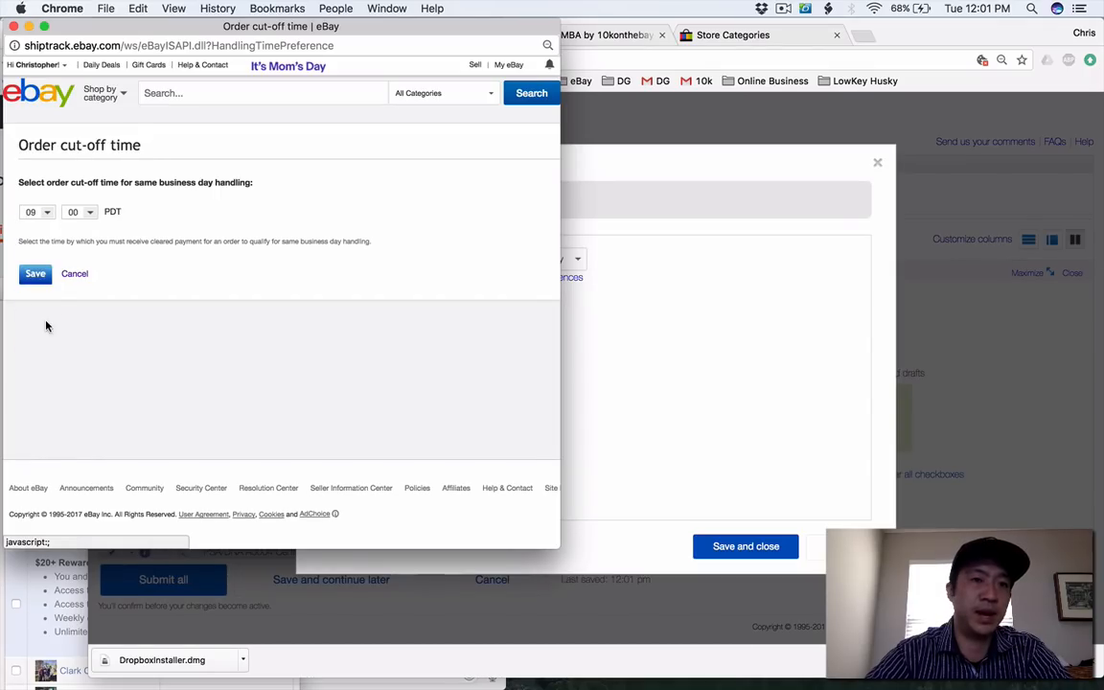
{"action": "left_click", "coordinate": [35, 274]}
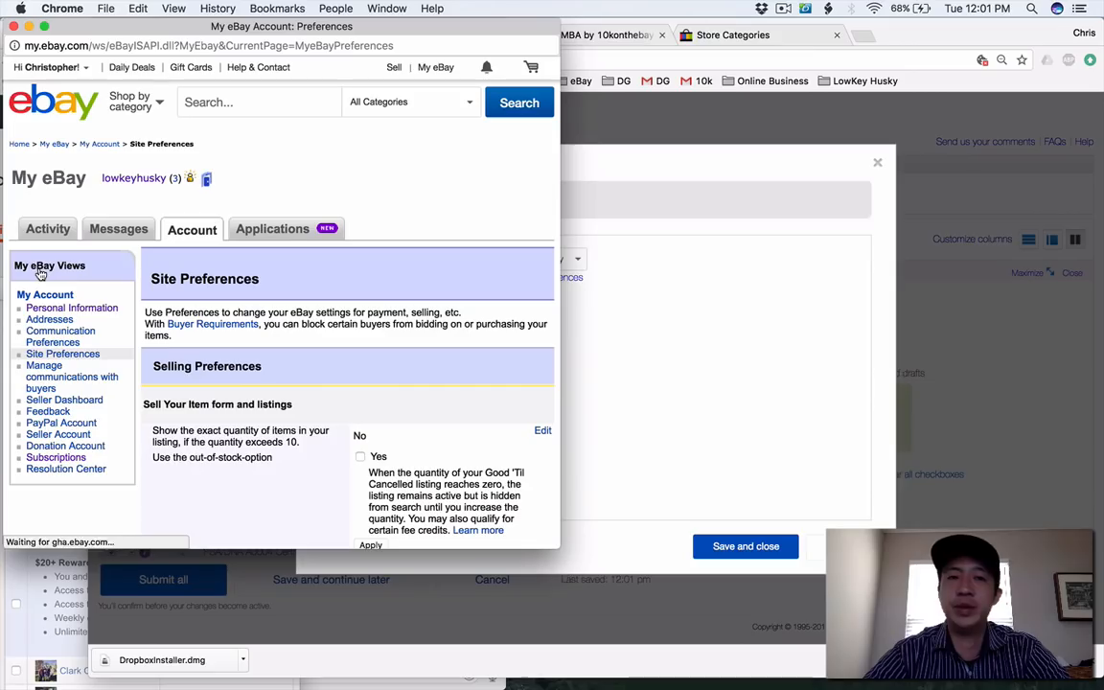
{"action": "left_click", "coordinate": [13, 28]}
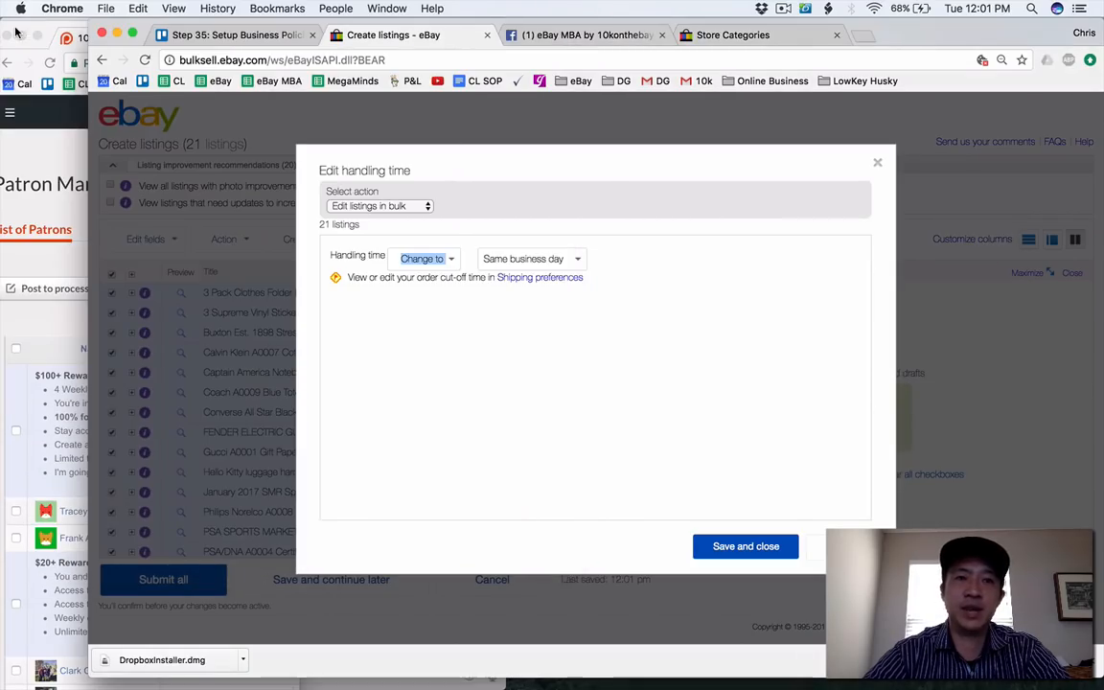
{"action": "left_click", "coordinate": [632, 429]}
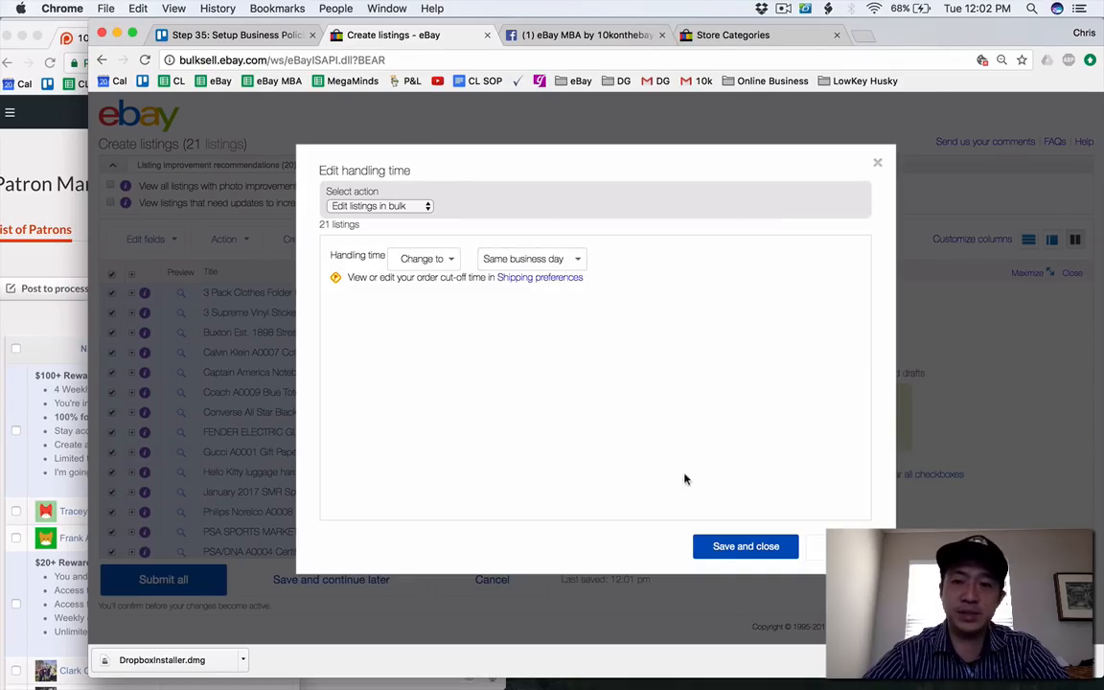
{"action": "left_click", "coordinate": [713, 552]}
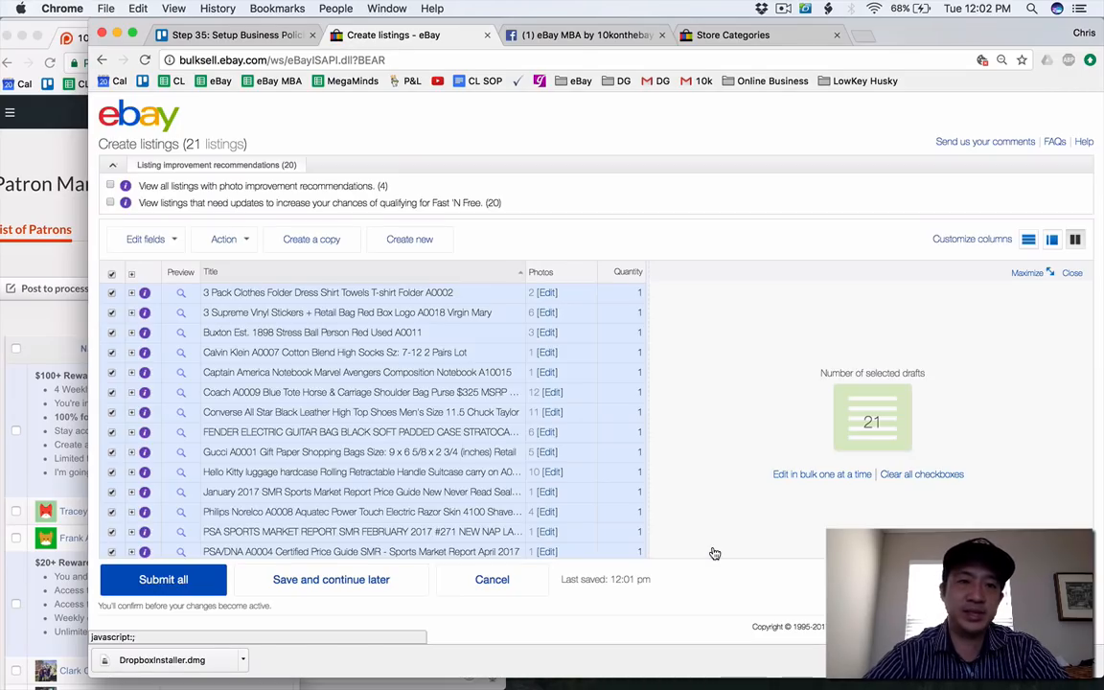
Bulk edit format and duration again, choosing Fixed price and 30 days for the 21 listings, and save.
{"action": "left_click", "coordinate": [151, 225]}
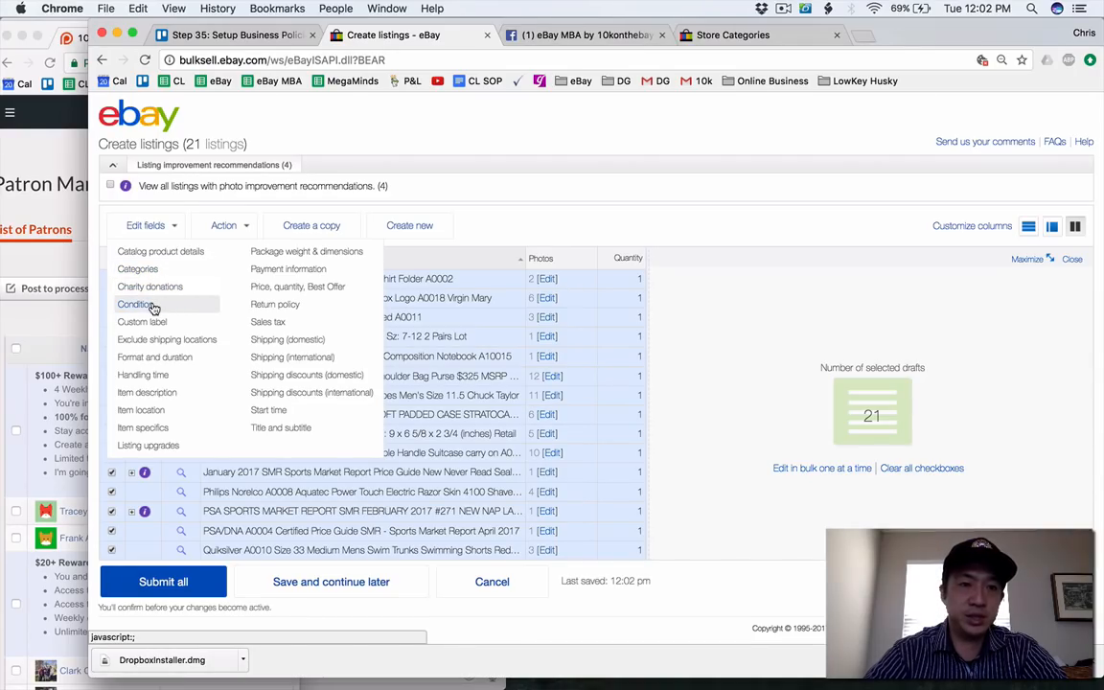
{"action": "left_click", "coordinate": [143, 358]}
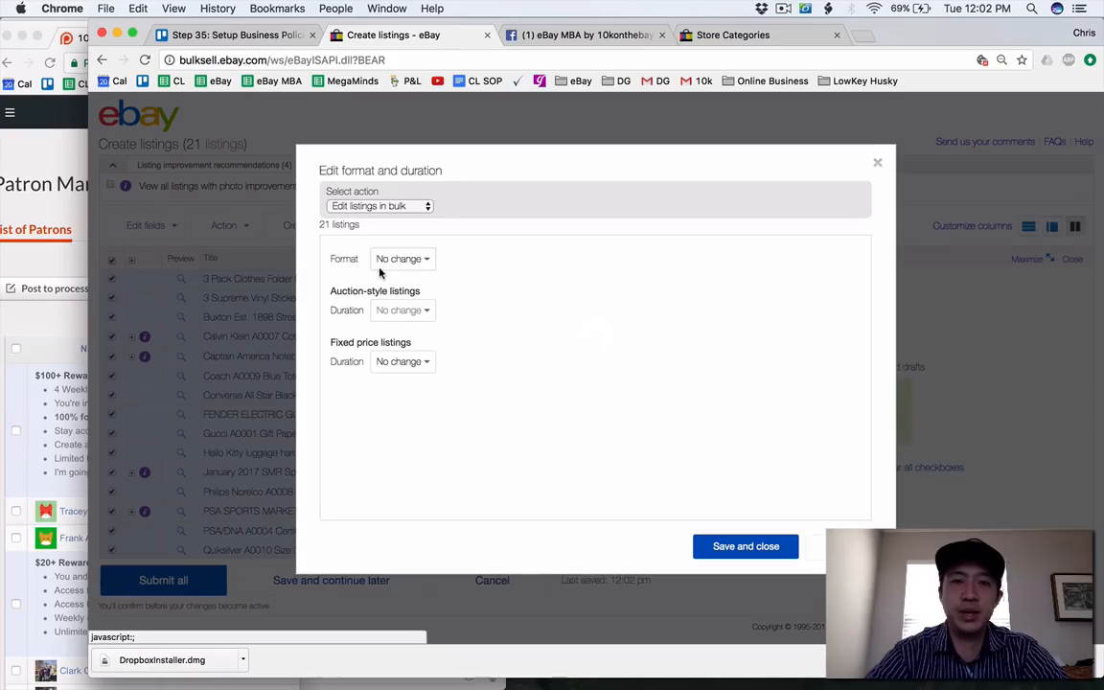
{"action": "left_click", "coordinate": [401, 259]}
{"action": "left_click", "coordinate": [406, 271]}
{"action": "left_click", "coordinate": [510, 261]}
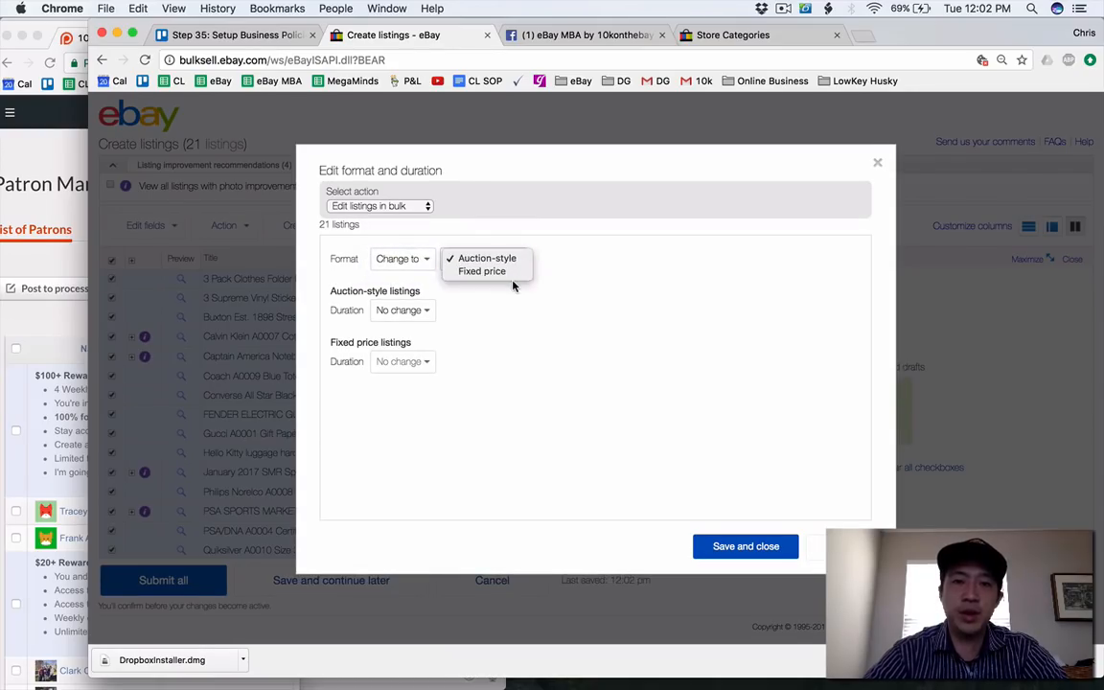
{"action": "left_click", "coordinate": [472, 272]}
{"action": "left_click", "coordinate": [404, 361]}
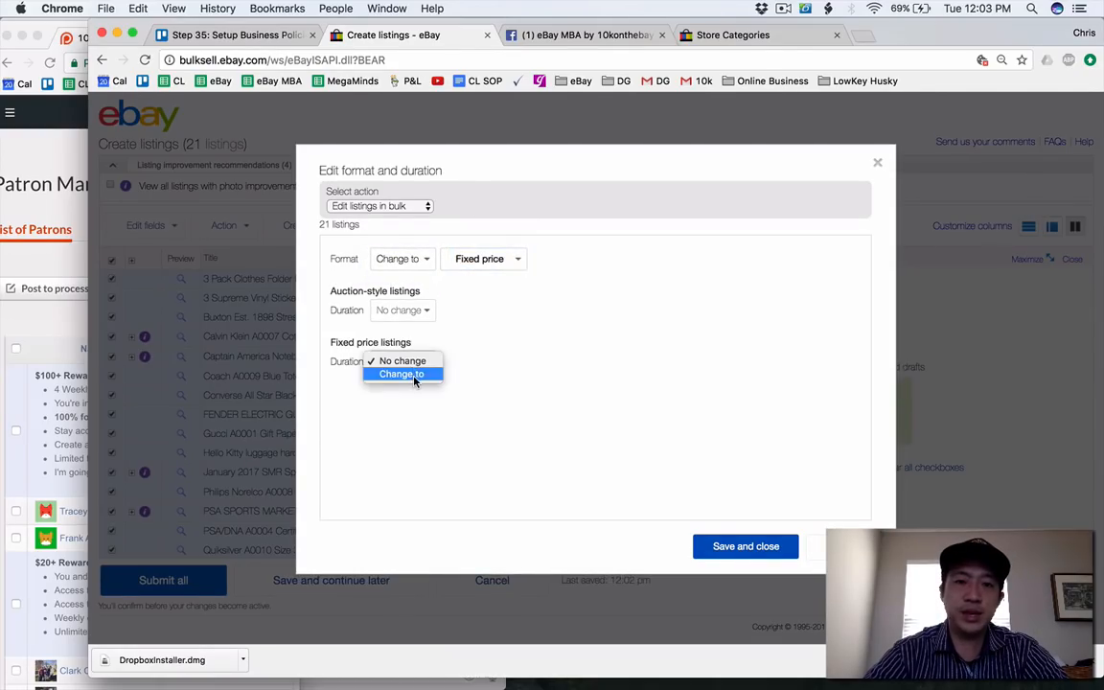
{"action": "left_click", "coordinate": [413, 375]}
{"action": "left_click", "coordinate": [508, 362]}
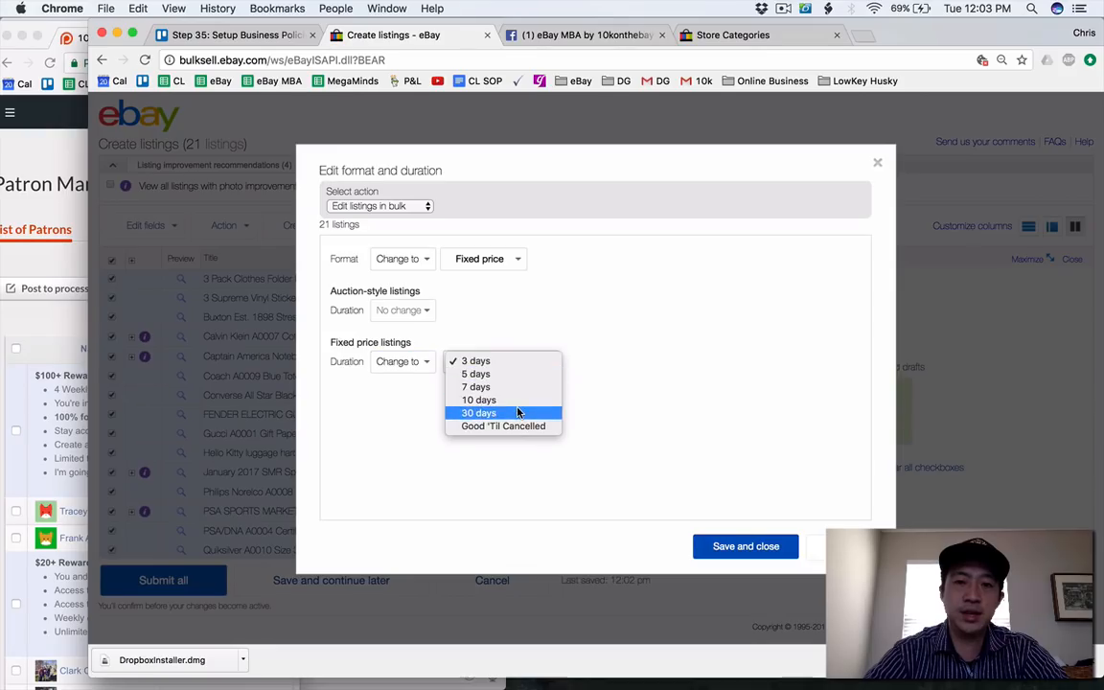
{"action": "left_click", "coordinate": [518, 412]}
{"action": "left_click", "coordinate": [762, 548]}
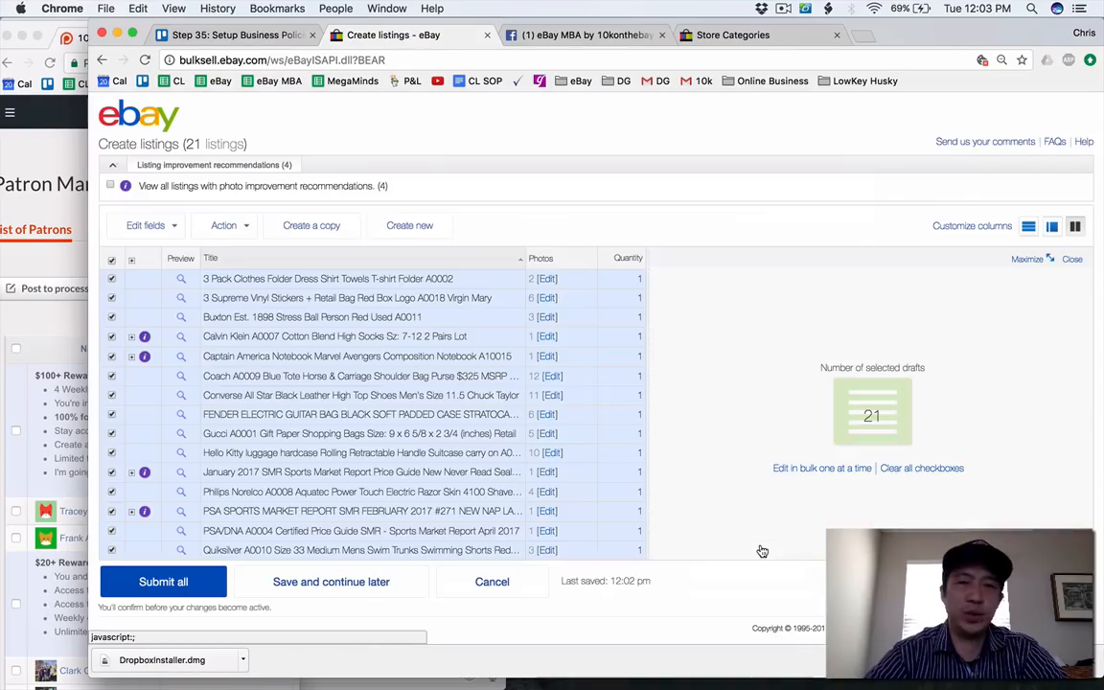
Bulk edit the item location of the 21 selected listings, keeping the prefilled country, ZIP code and city, and save.
{"action": "left_click", "coordinate": [165, 232]}
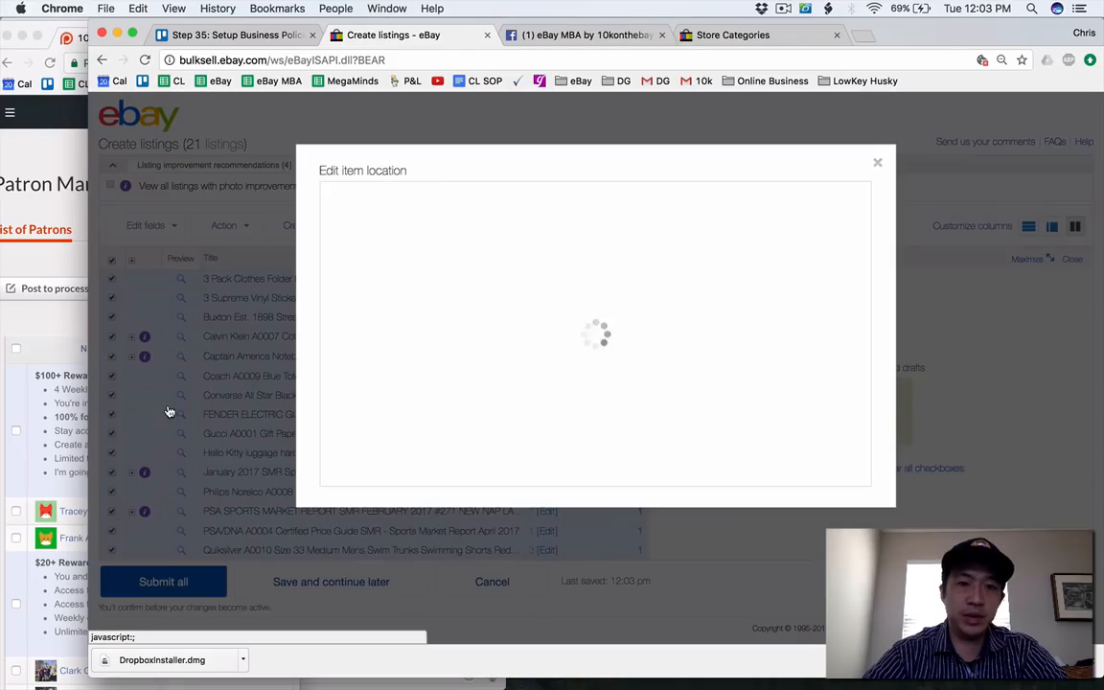
{"action": "left_click", "coordinate": [153, 409]}
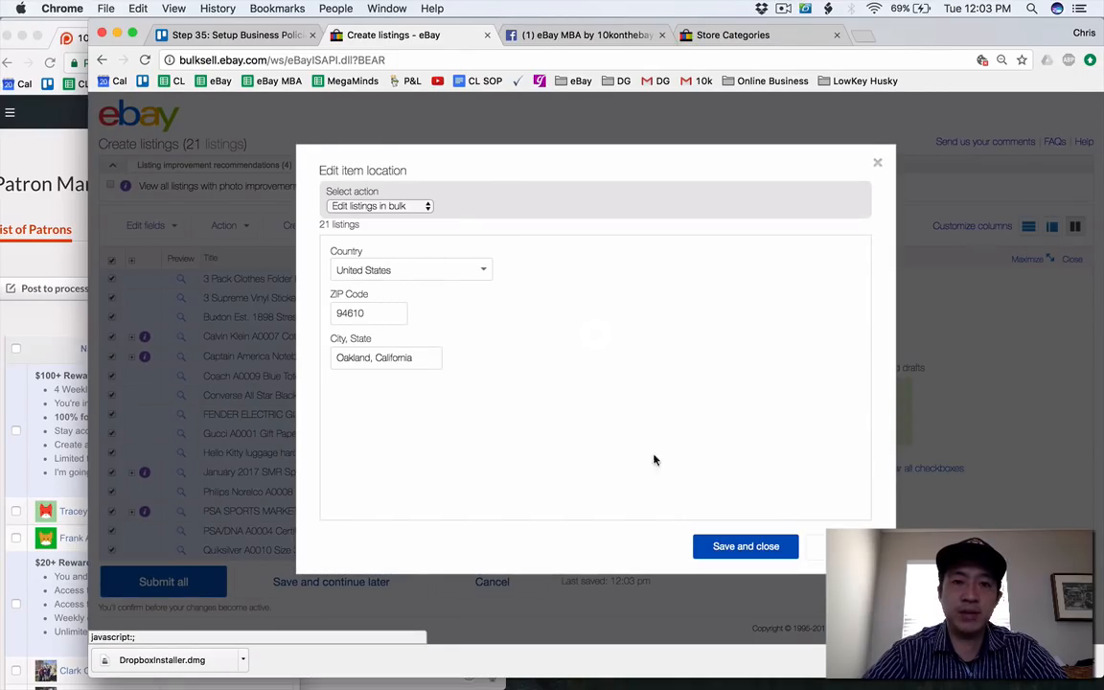
{"action": "left_click", "coordinate": [745, 552]}
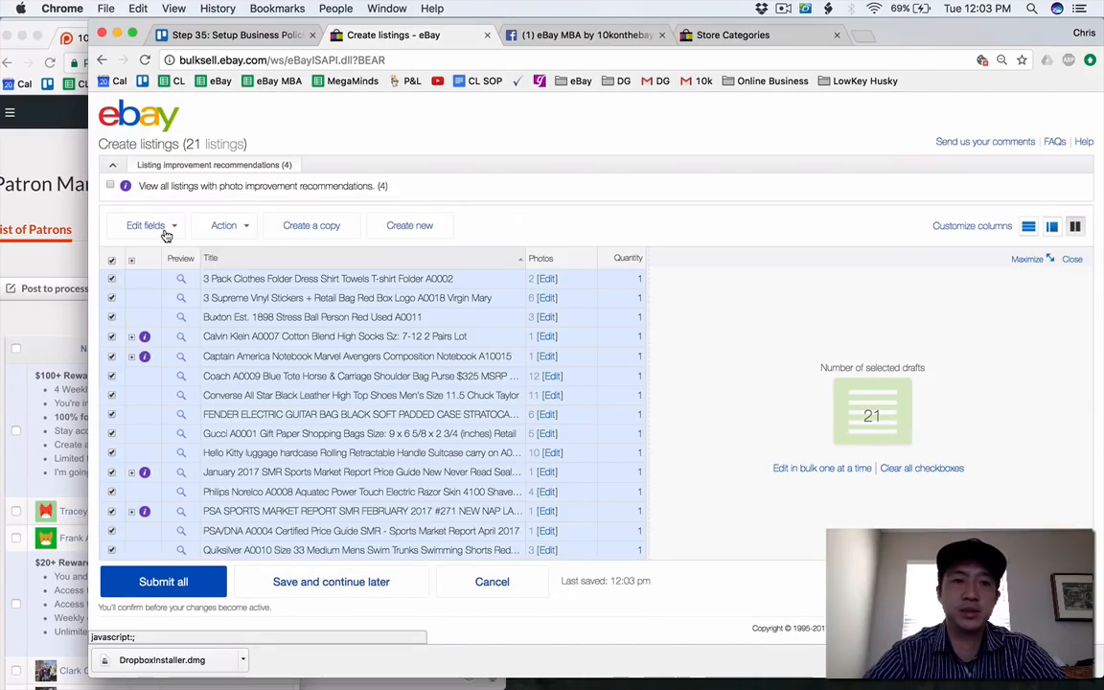
{"action": "left_click", "coordinate": [165, 230]}
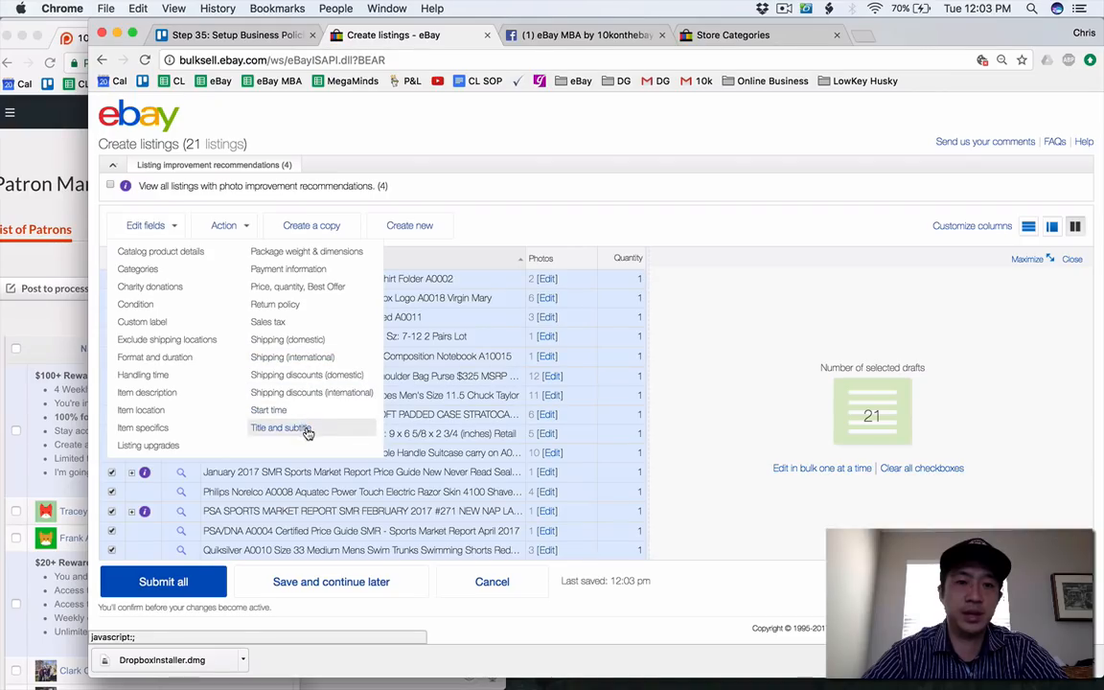
{"action": "left_click", "coordinate": [450, 202]}
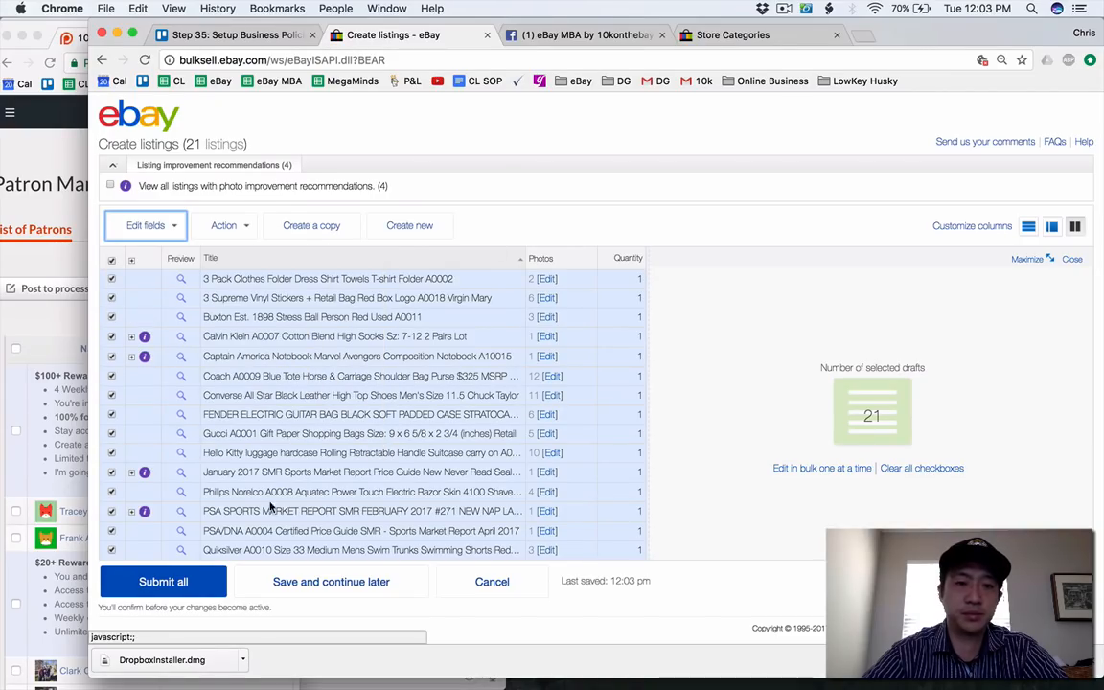
{"action": "left_click", "coordinate": [176, 228]}
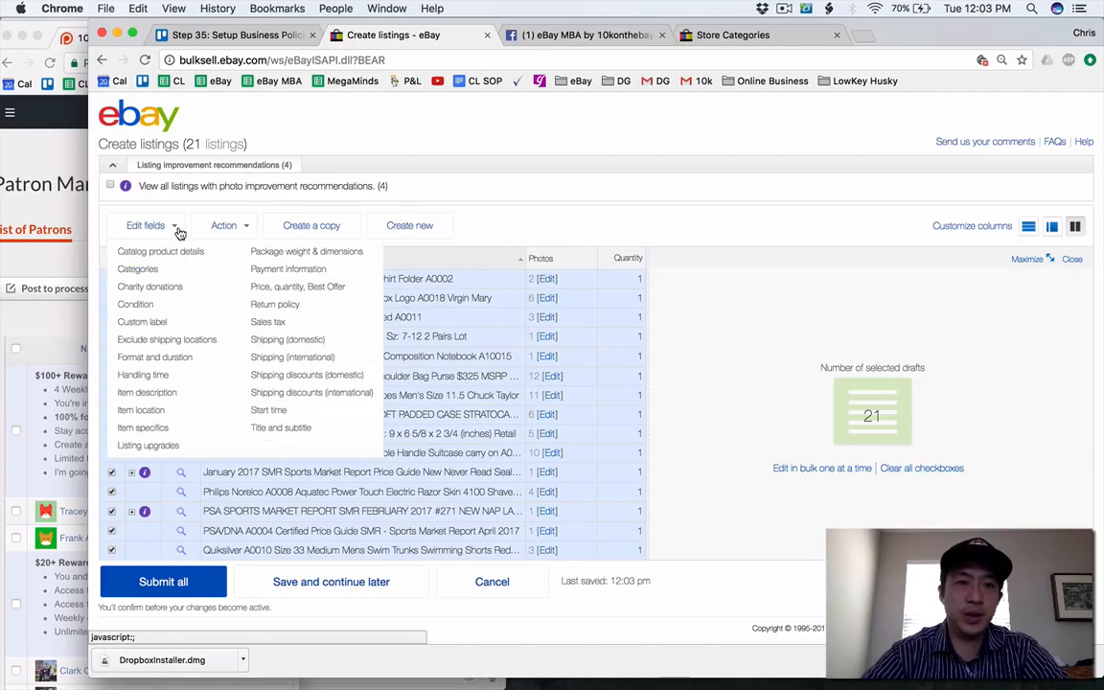
{"action": "left_click", "coordinate": [421, 203]}
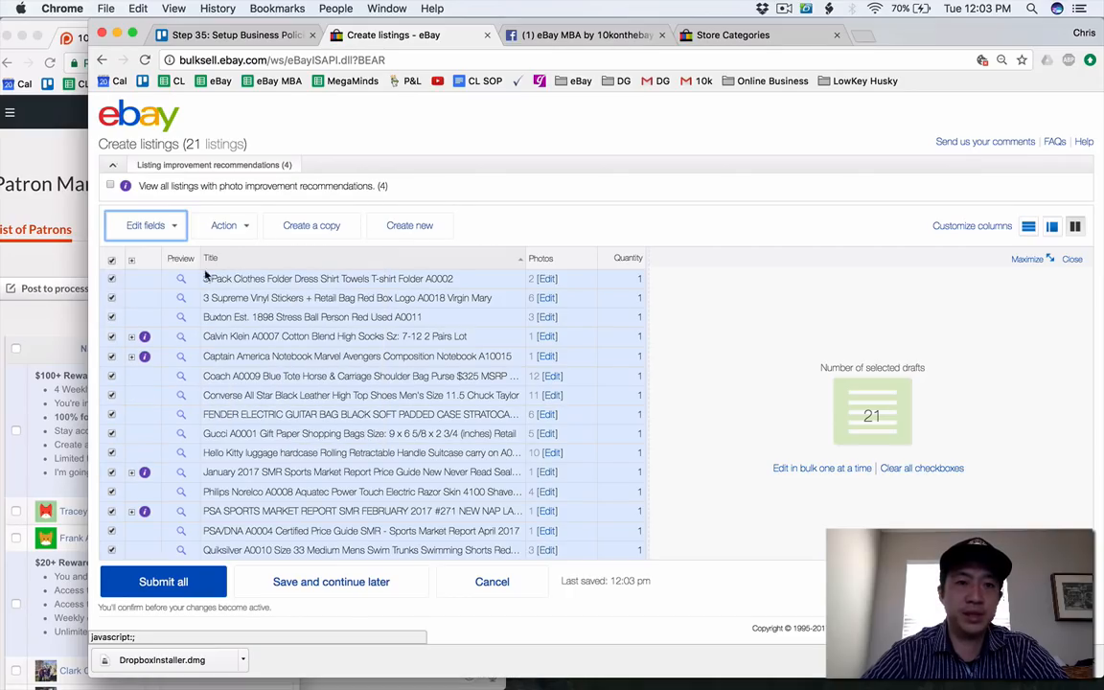
Clear the selection of all drafts and select only the Supreme stickers, Captain America notebook and Calvin Klein socks drafts.
{"action": "left_click", "coordinate": [111, 262]}
{"action": "left_click", "coordinate": [111, 262]}
{"action": "left_click", "coordinate": [111, 261]}
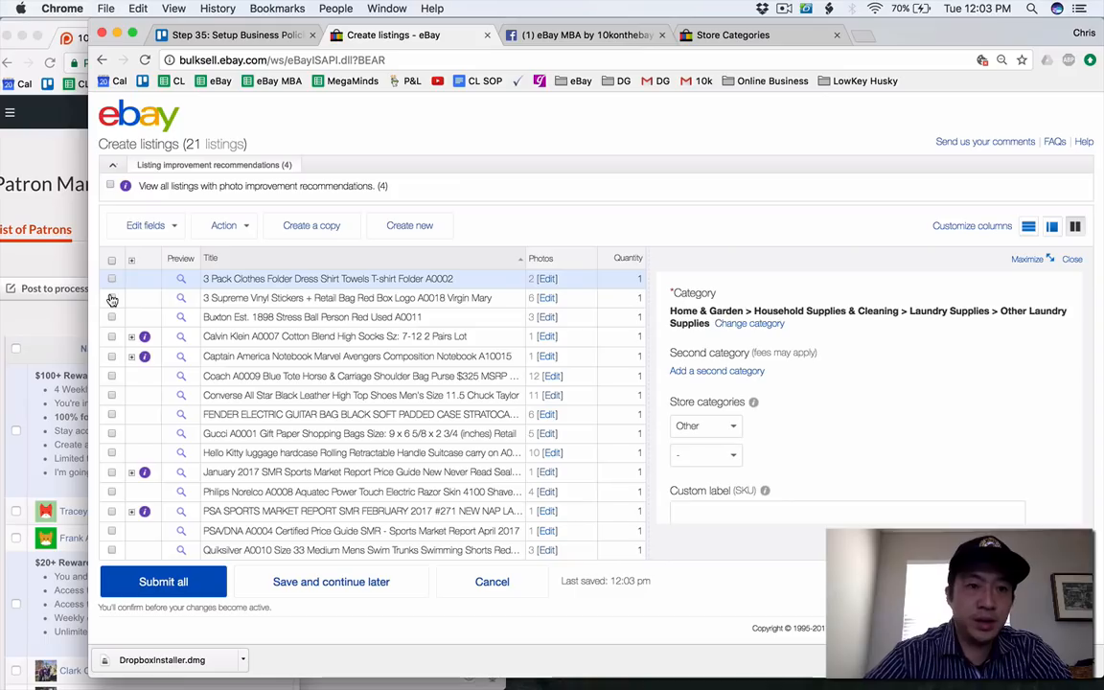
{"action": "left_click", "coordinate": [111, 297]}
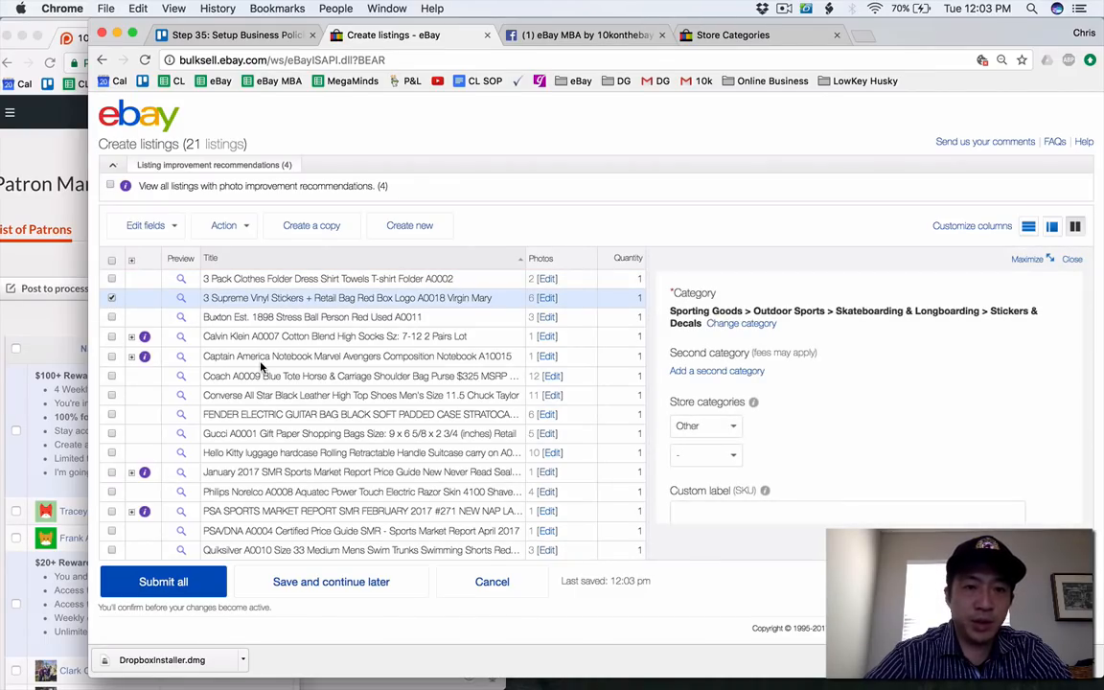
{"action": "left_click", "coordinate": [111, 356]}
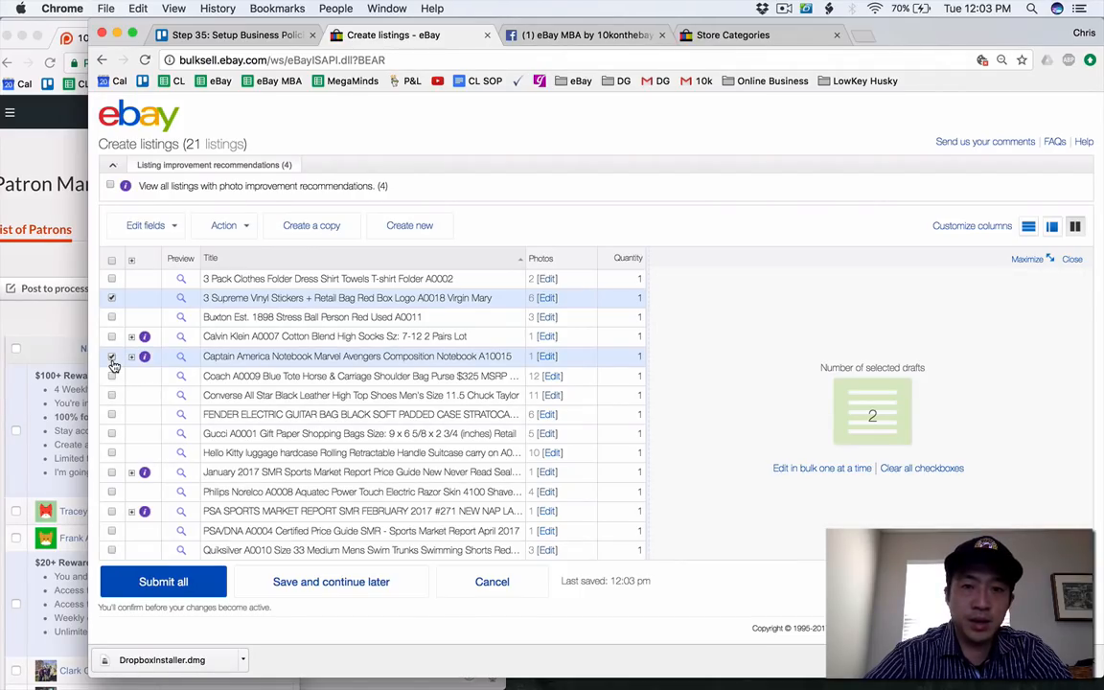
{"action": "left_click", "coordinate": [111, 339]}
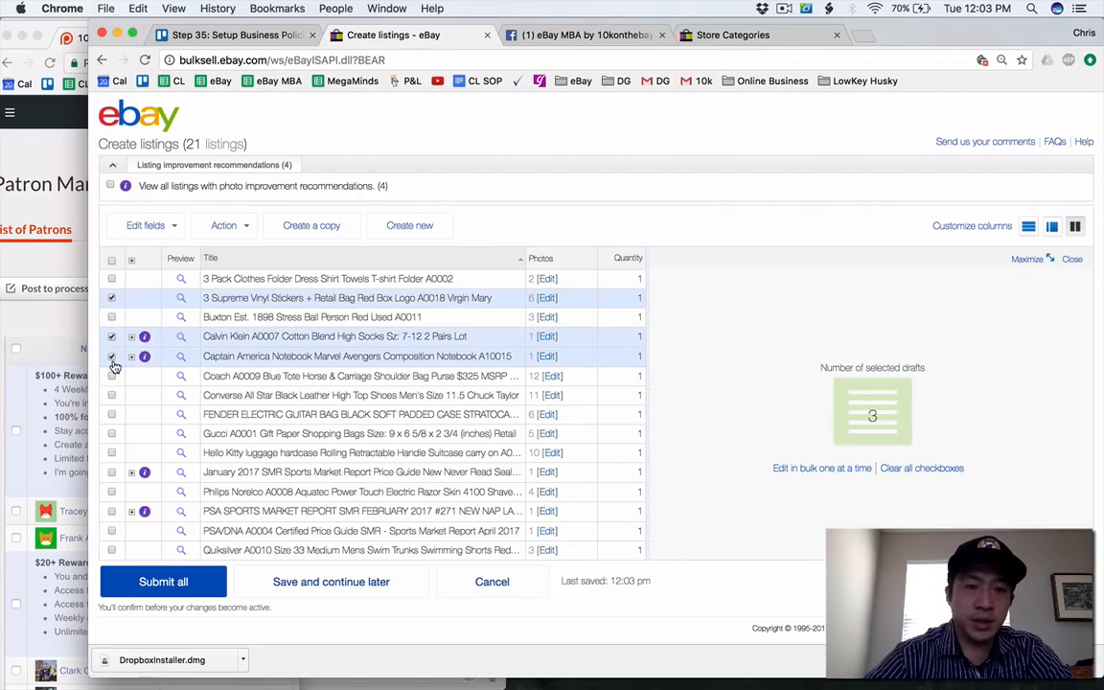
Add the Gucci gift paper shopping bags draft to the selection and close the listing details pane.
{"action": "scroll", "coordinate": [113, 366], "scroll_direction": "down", "scroll_amount": 5}
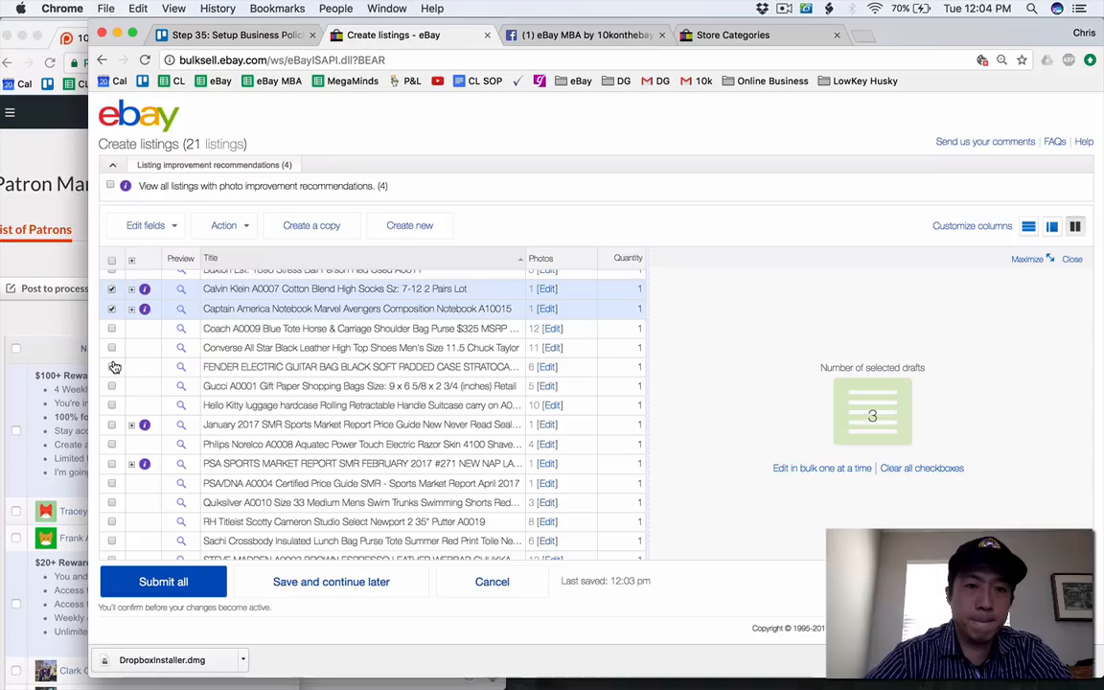
{"action": "scroll", "coordinate": [113, 367], "scroll_direction": "down", "scroll_amount": 3}
{"action": "scroll", "coordinate": [112, 364], "scroll_direction": "down", "scroll_amount": 2}
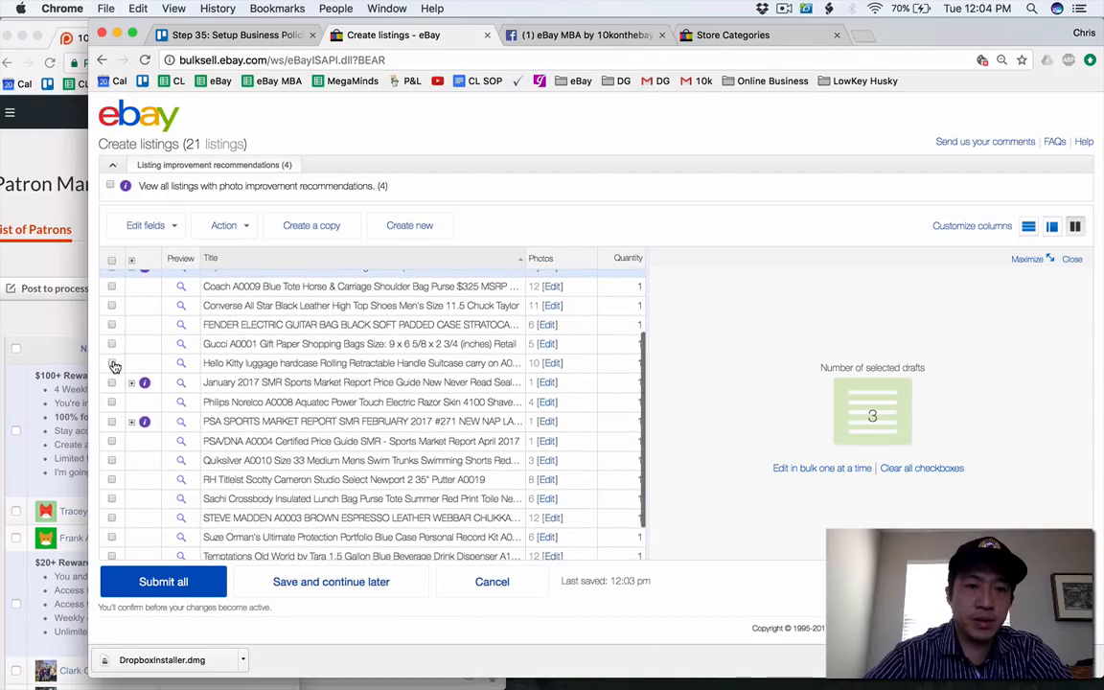
{"action": "left_click", "coordinate": [111, 348]}
{"action": "scroll", "coordinate": [112, 352], "scroll_direction": "down", "scroll_amount": 2}
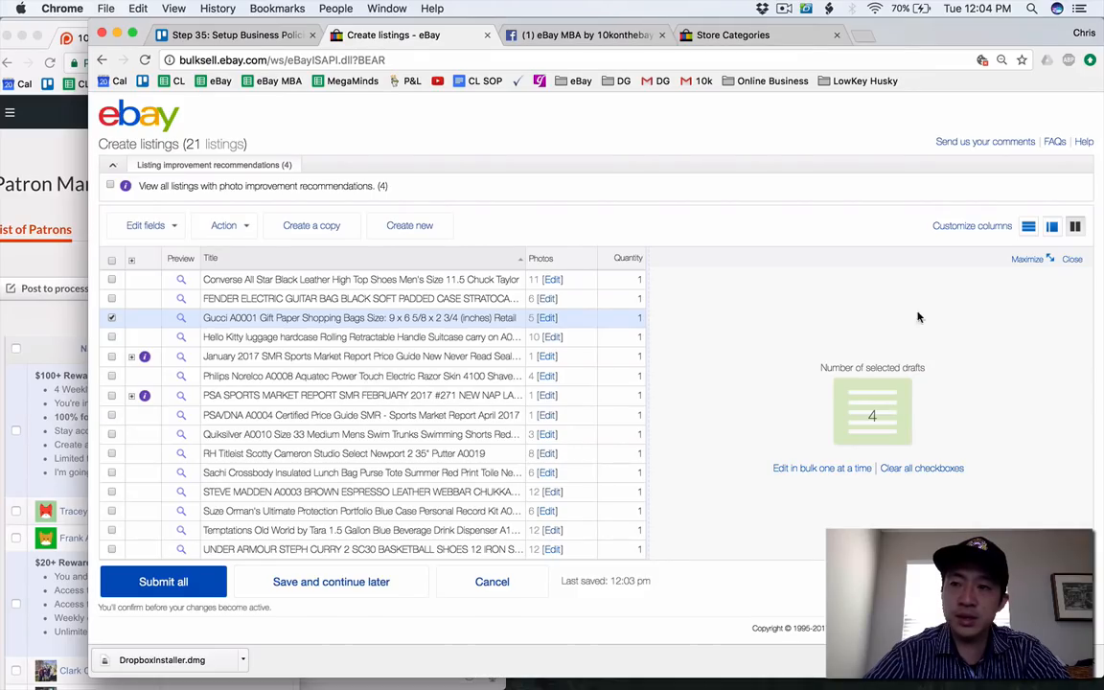
{"action": "left_click", "coordinate": [1072, 261]}
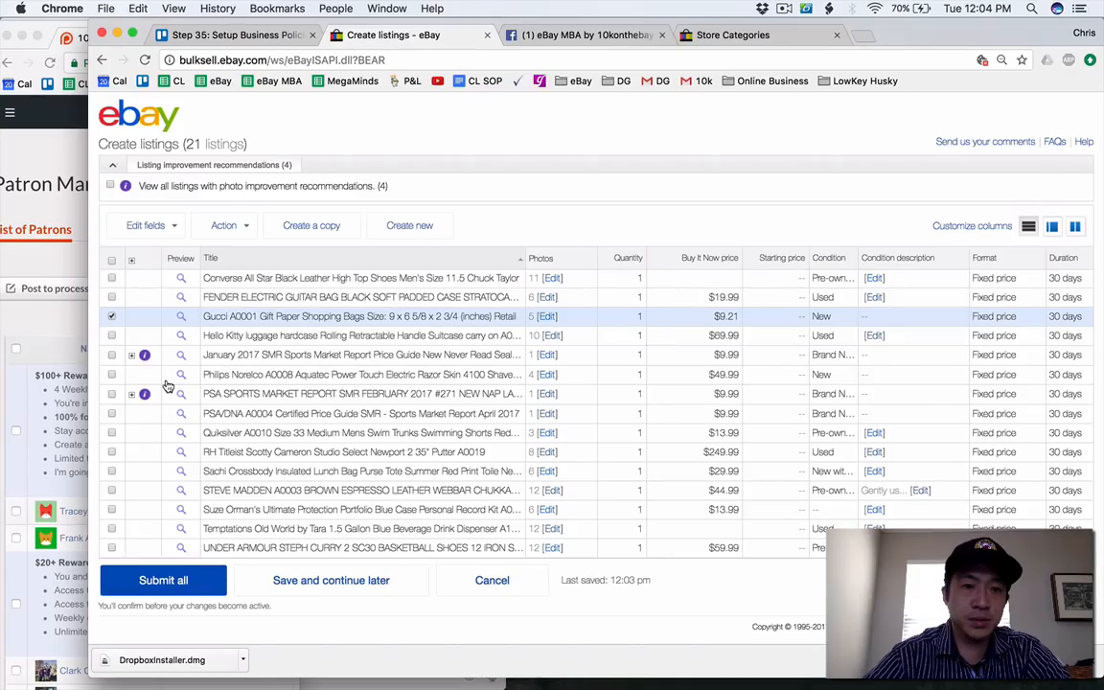
Add the January 2017 SMR, Philips Norelco, PSA February 2017, PSA/DNA April 2017 and Quiksilver swim trunks drafts to the selection.
{"action": "left_click", "coordinate": [111, 395]}
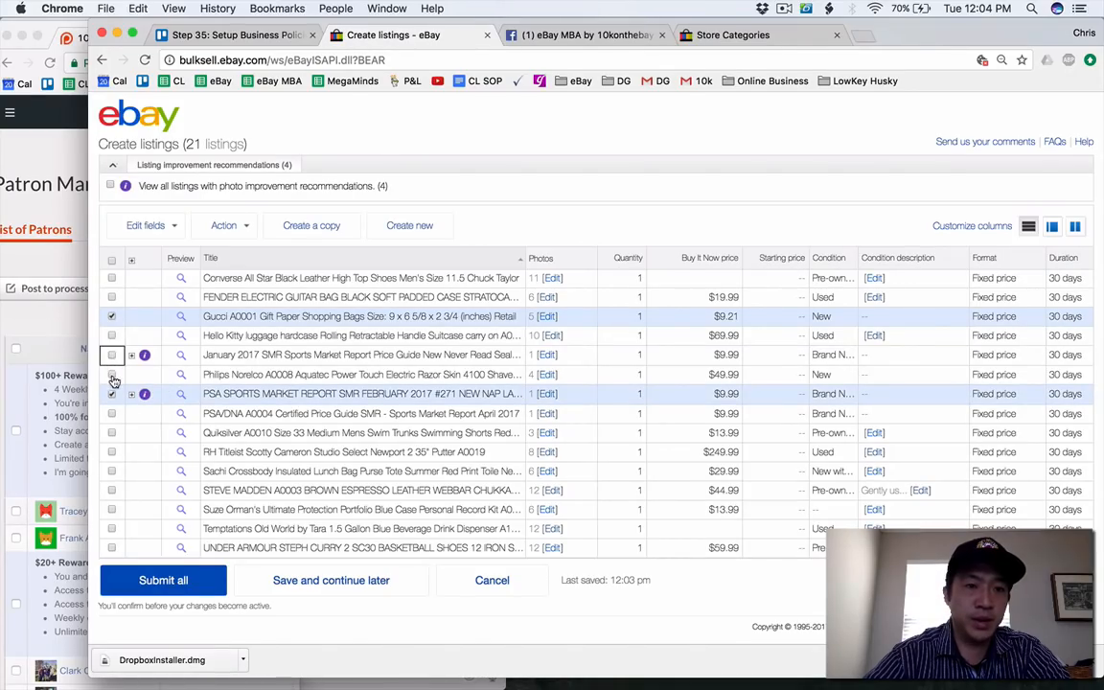
{"action": "left_click", "coordinate": [112, 376]}
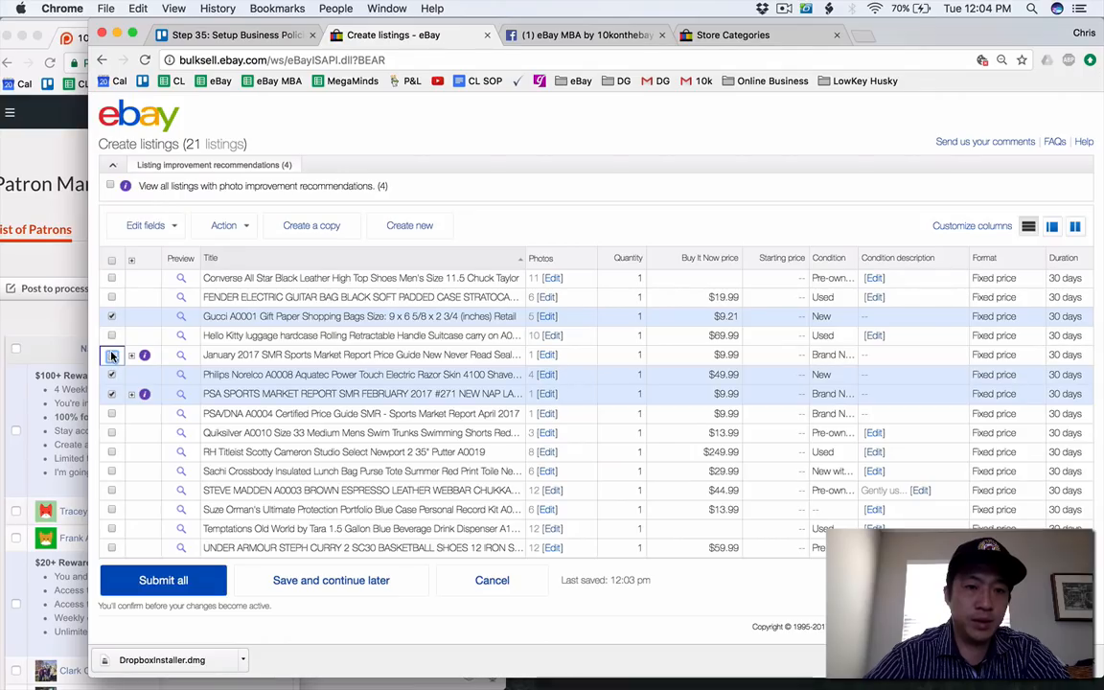
{"action": "left_click", "coordinate": [112, 355]}
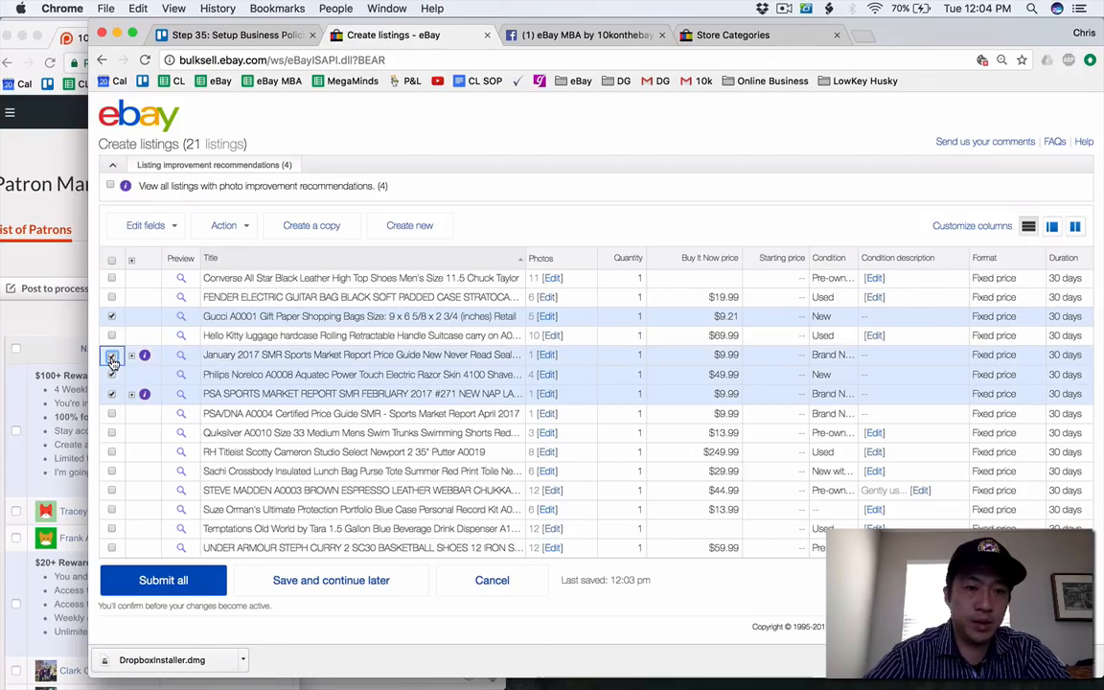
{"action": "left_click", "coordinate": [112, 413]}
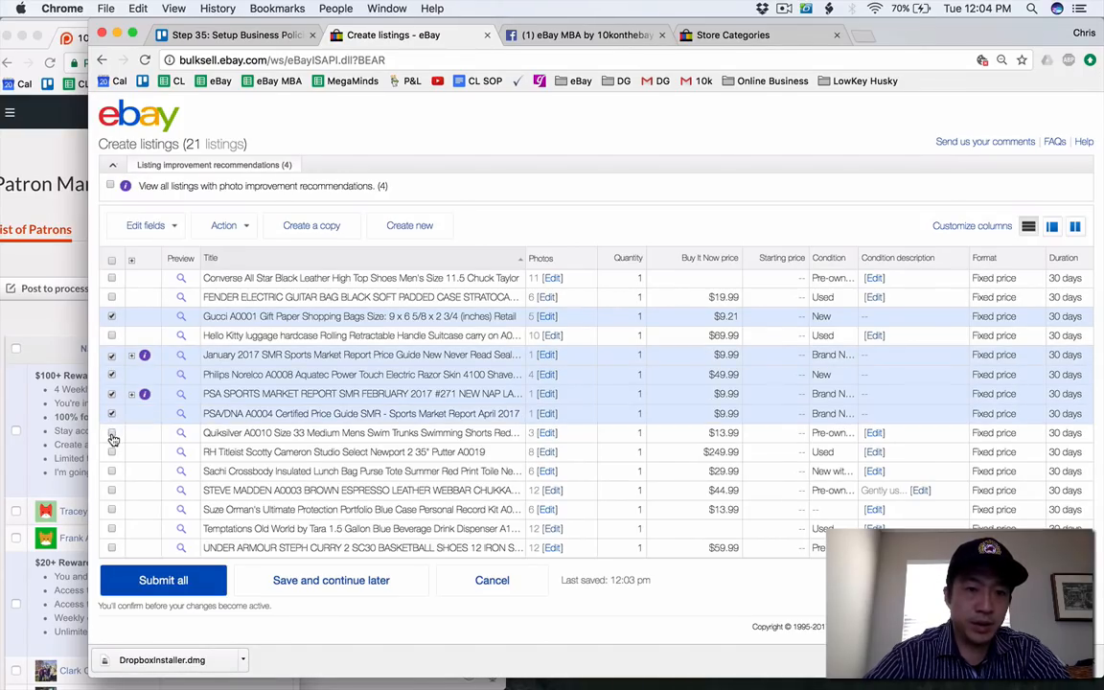
{"action": "left_click", "coordinate": [112, 435]}
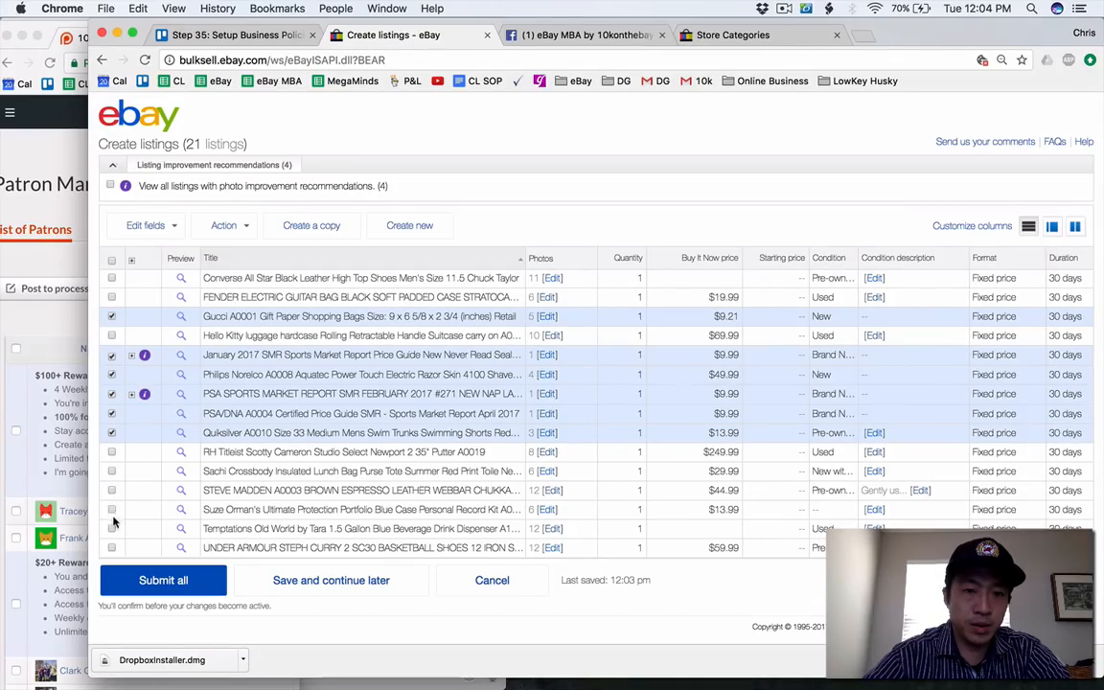
Bulk edit domestic shipping for the selected drafts, keeping flat cost to all buyers and choosing USPS First Class Package (2 to 3 business days).
{"action": "scroll", "coordinate": [113, 536], "scroll_direction": "up", "scroll_amount": 5}
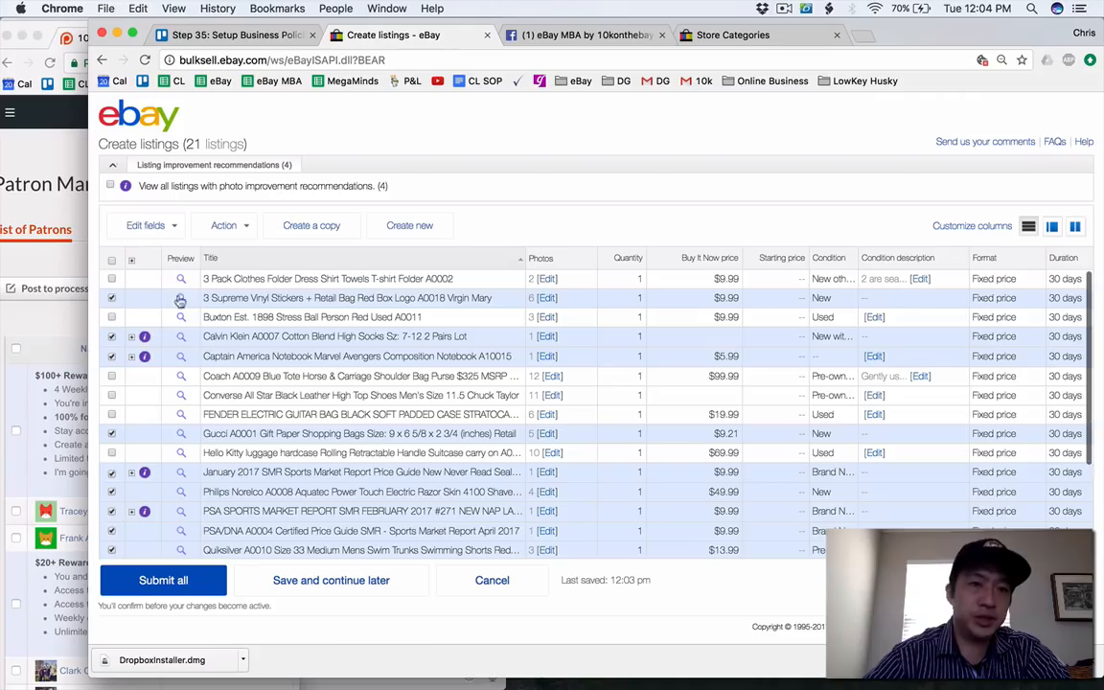
{"action": "left_click", "coordinate": [149, 228]}
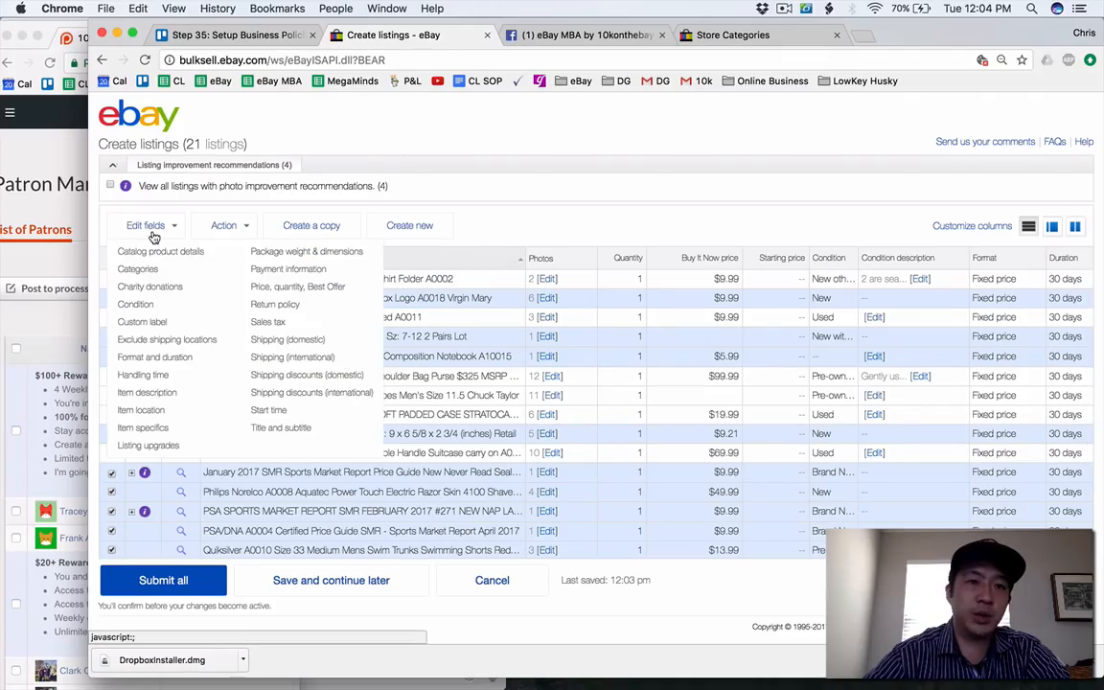
{"action": "left_click", "coordinate": [286, 340]}
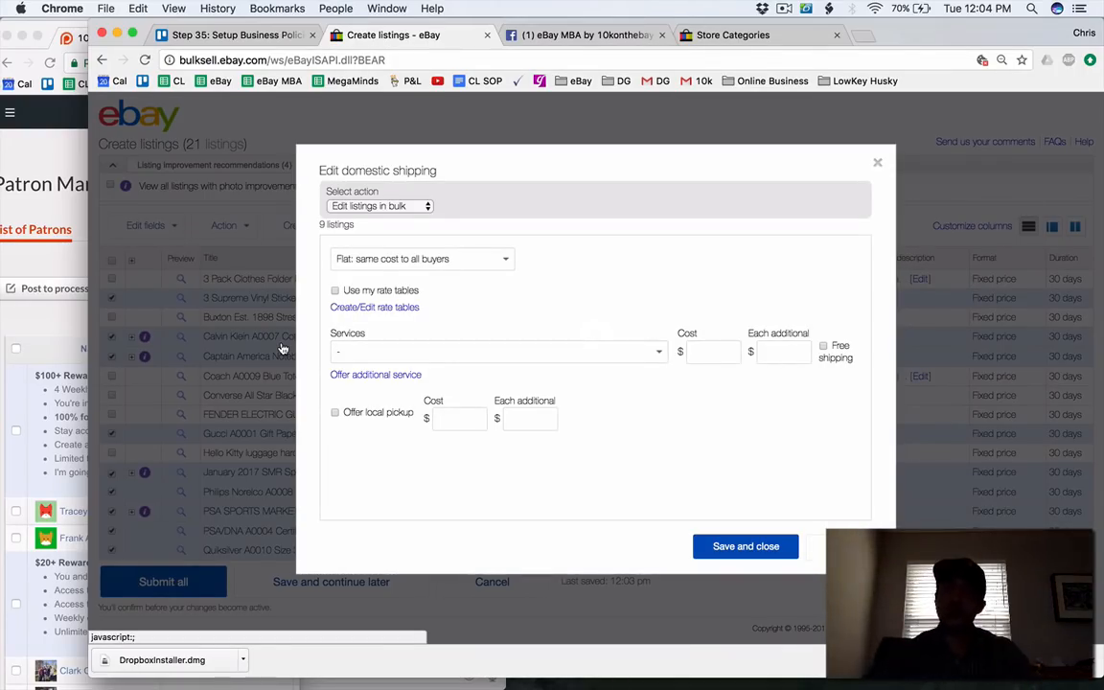
{"action": "left_click", "coordinate": [378, 260]}
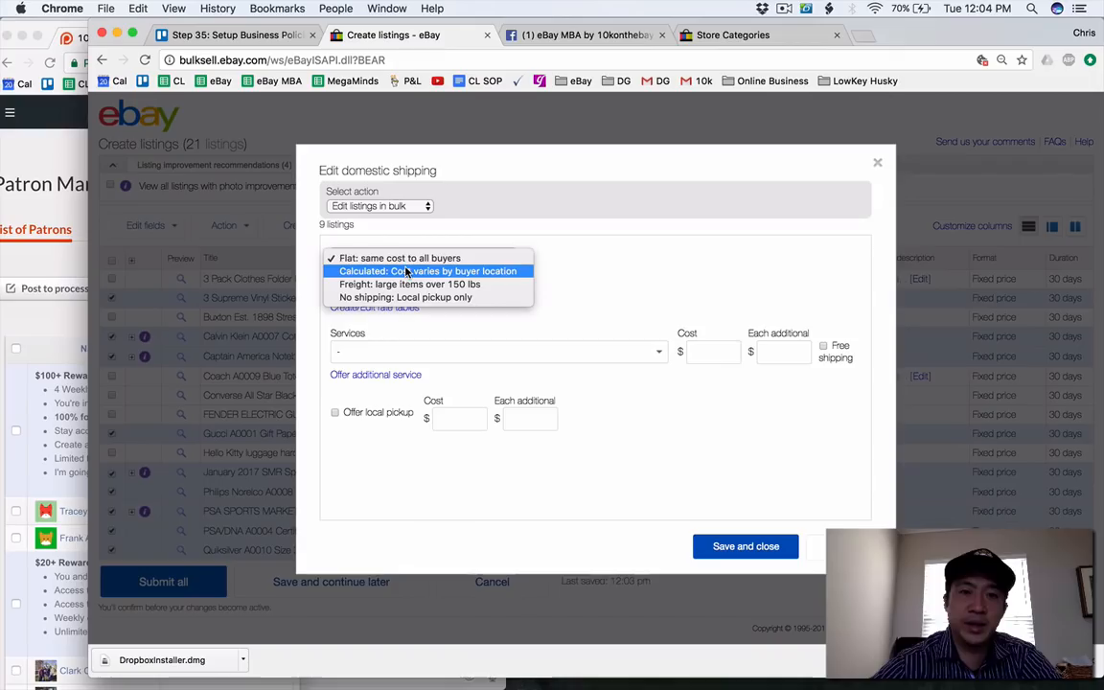
{"action": "left_click", "coordinate": [390, 258]}
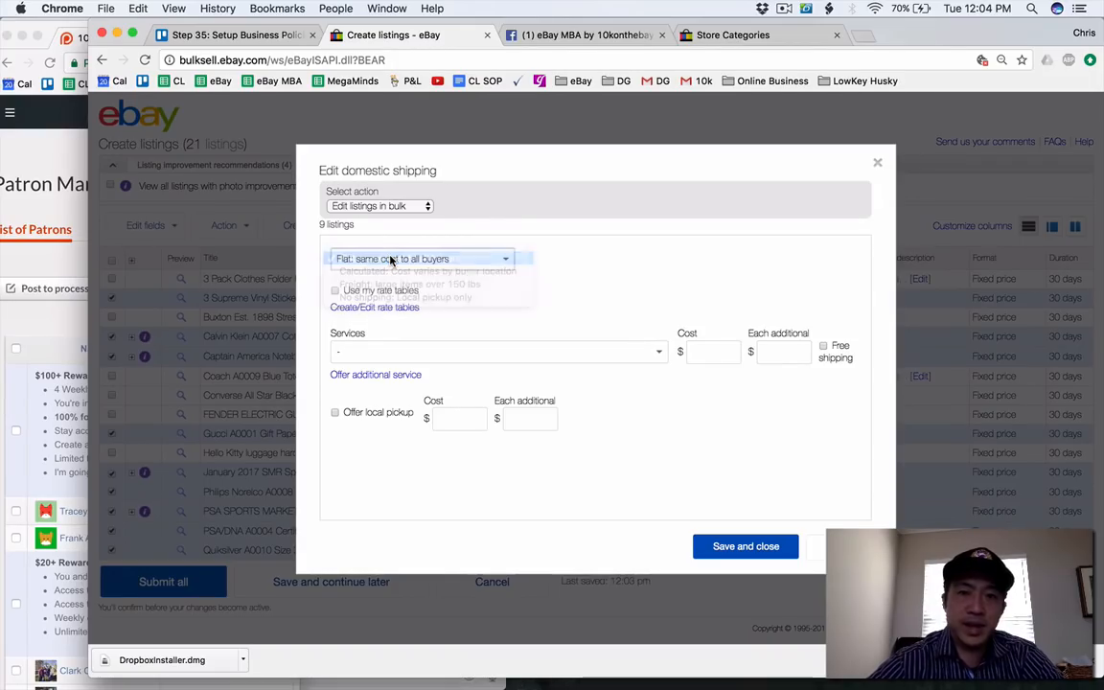
{"action": "left_click", "coordinate": [400, 350]}
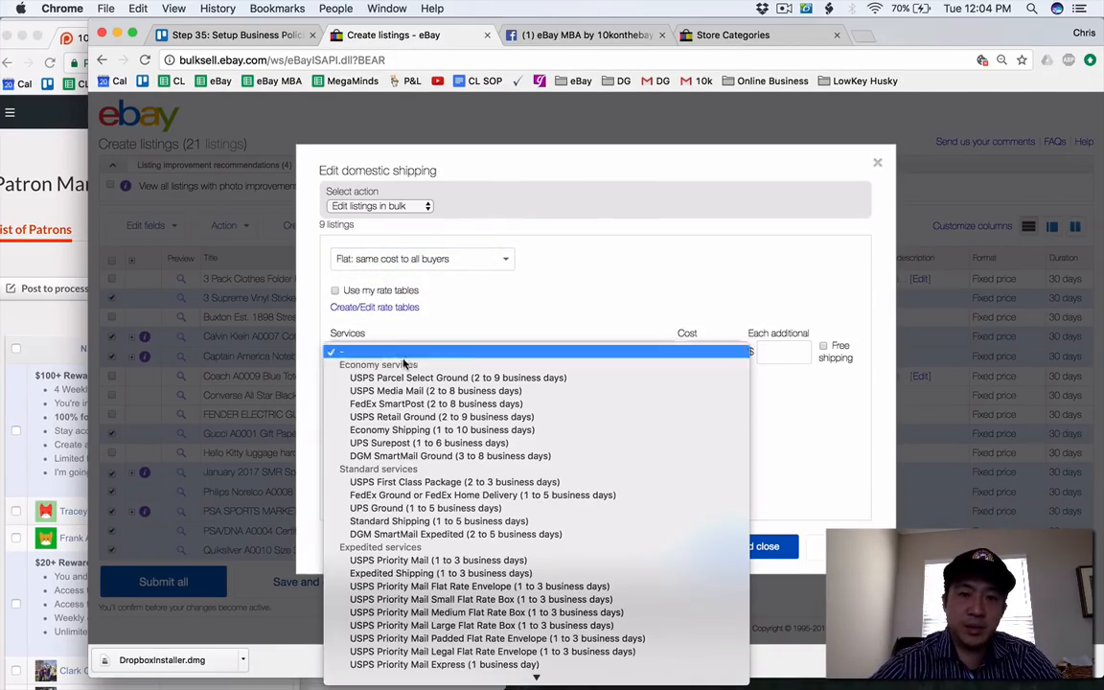
{"action": "left_click", "coordinate": [426, 482]}
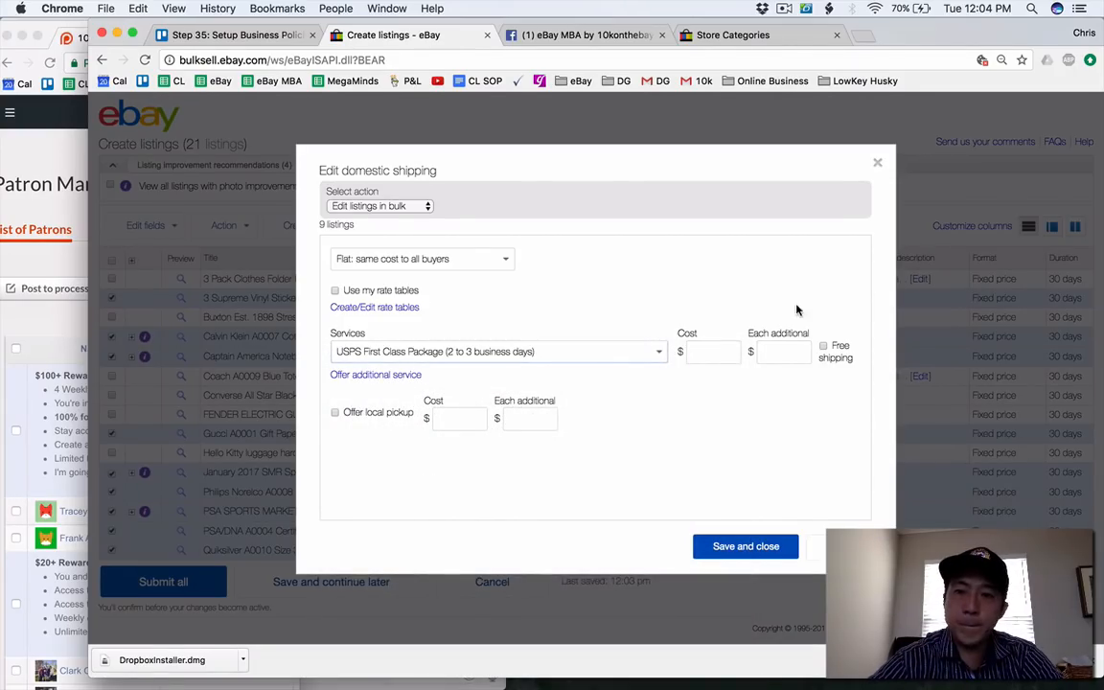
Set the domestic shipping cost to 0, enable free shipping and save the domestic shipping edit.
{"action": "left_click", "coordinate": [720, 357]}
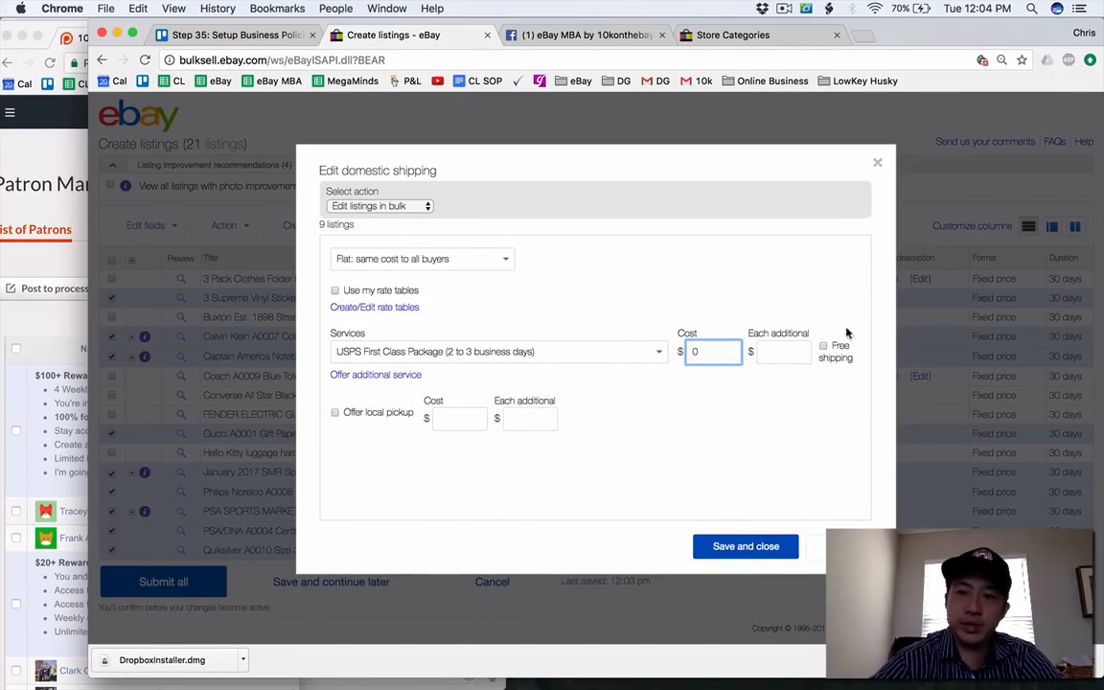
{"action": "left_click", "coordinate": [822, 346]}
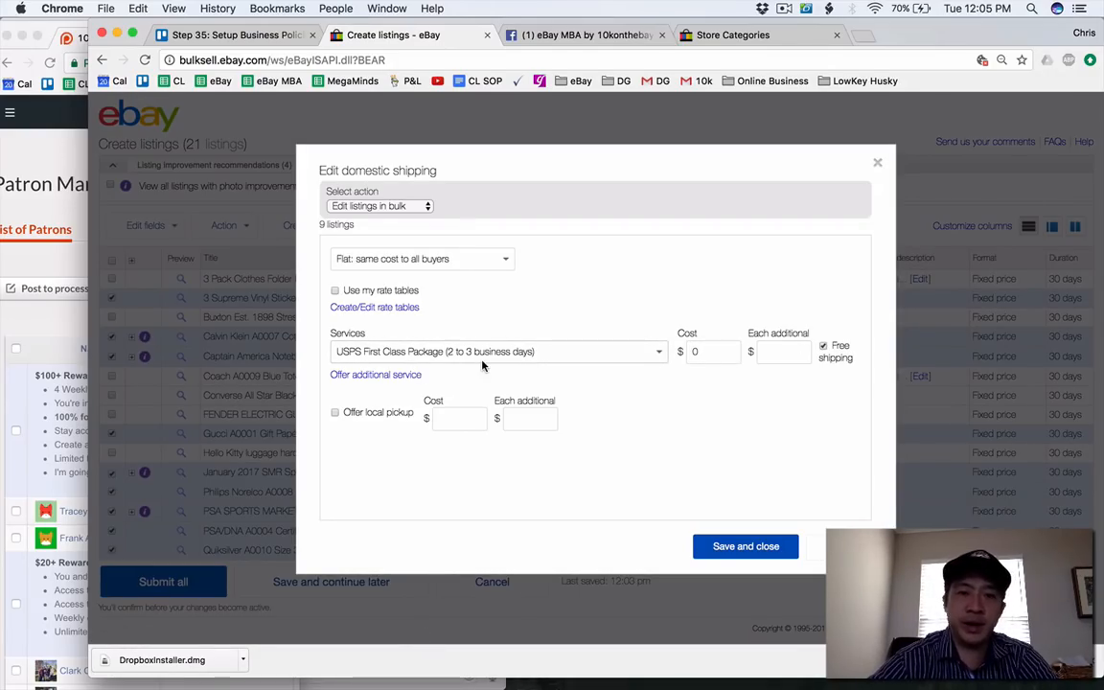
{"action": "left_click", "coordinate": [483, 415]}
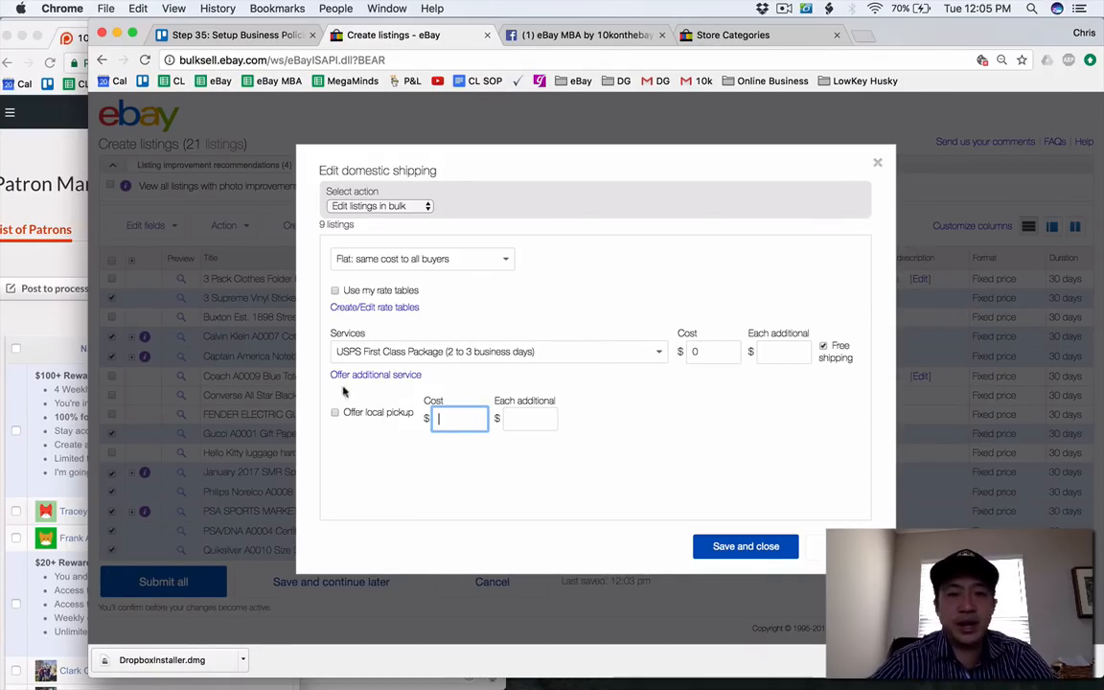
{"action": "left_click", "coordinate": [728, 548]}
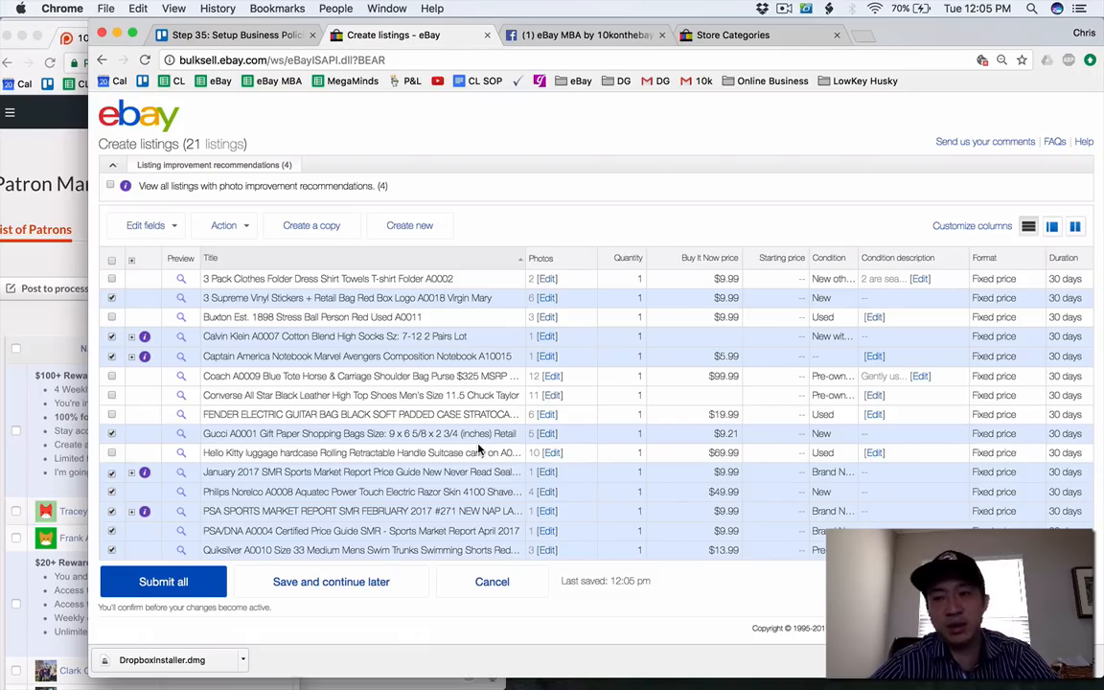
Bulk edit international shipping for the selected drafts to Calculated: Cost varies by buyer location, and save the edit.
{"action": "scroll", "coordinate": [479, 451], "scroll_direction": "down", "scroll_amount": 5}
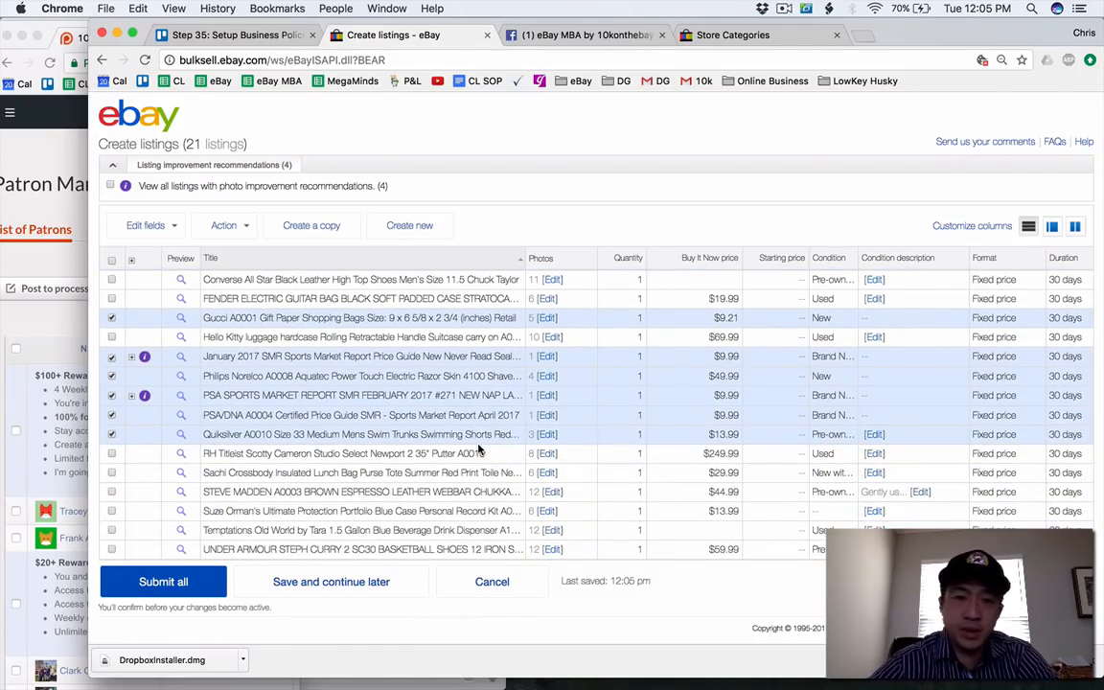
{"action": "scroll", "coordinate": [479, 450], "scroll_direction": "up", "scroll_amount": 5}
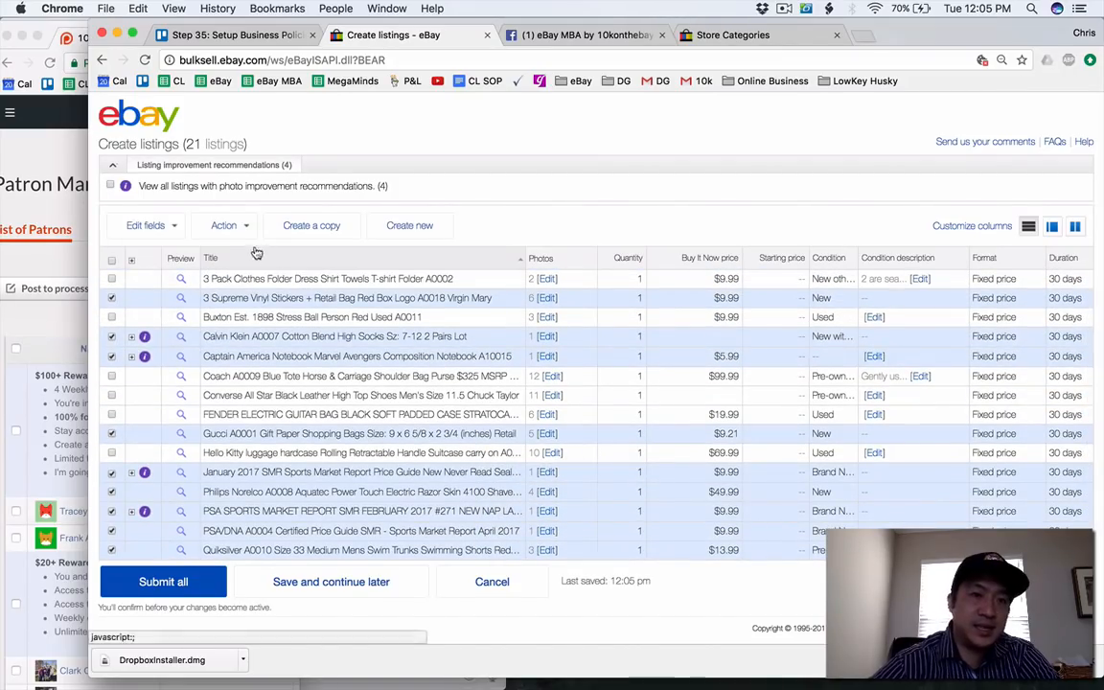
{"action": "left_click", "coordinate": [147, 222]}
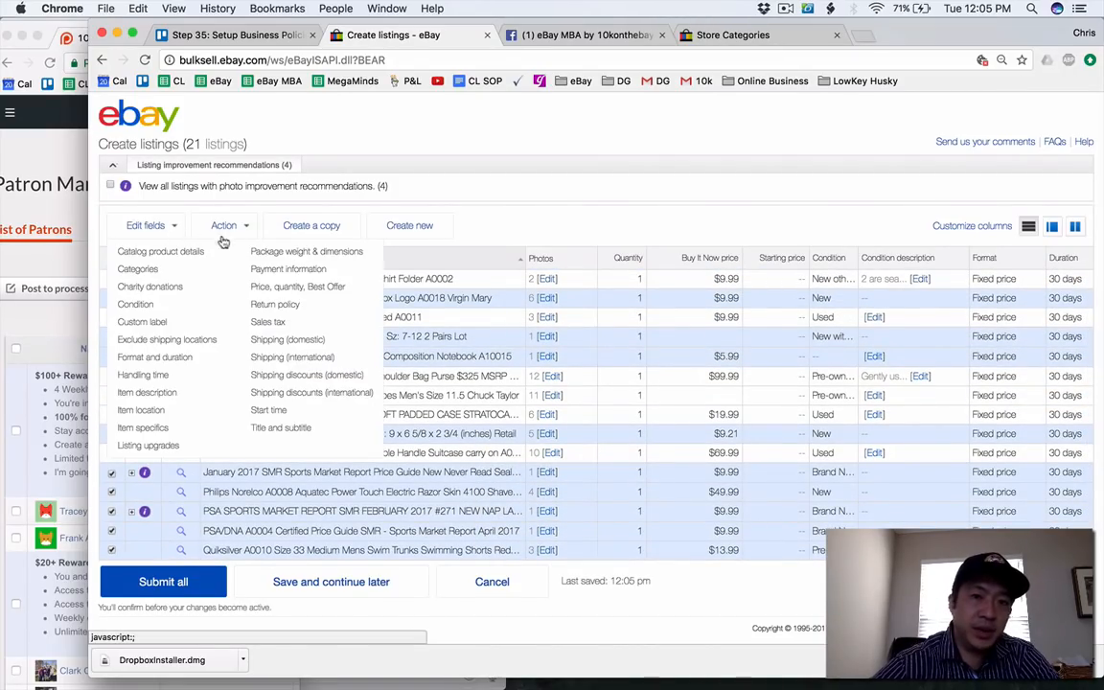
{"action": "left_click", "coordinate": [297, 358]}
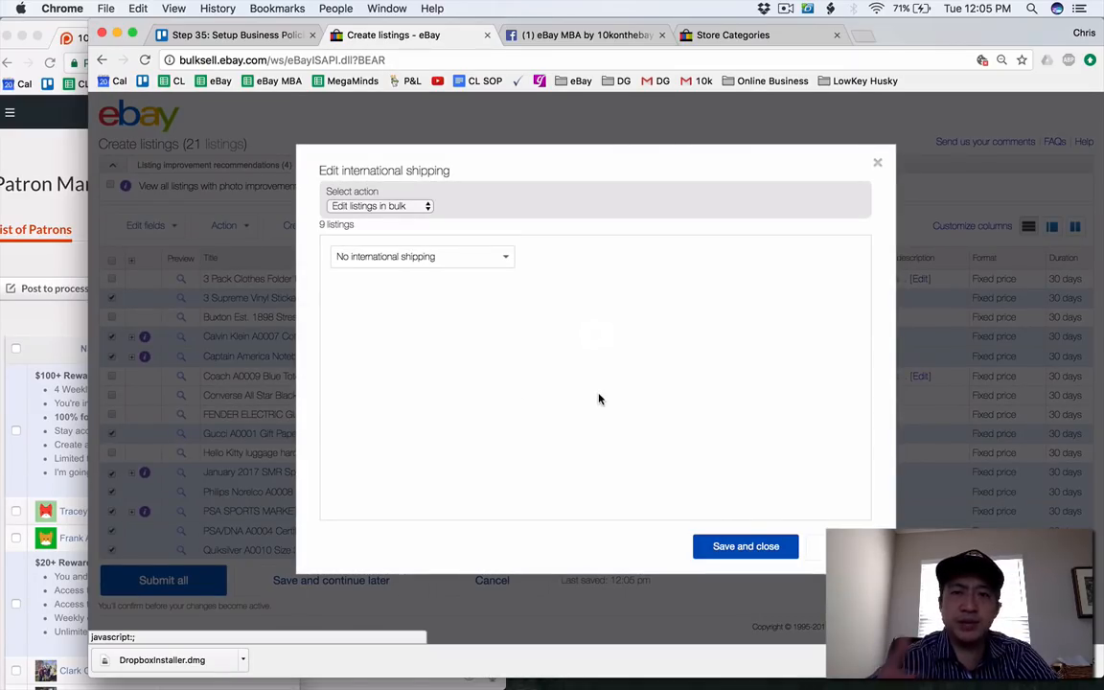
{"action": "left_click", "coordinate": [443, 258]}
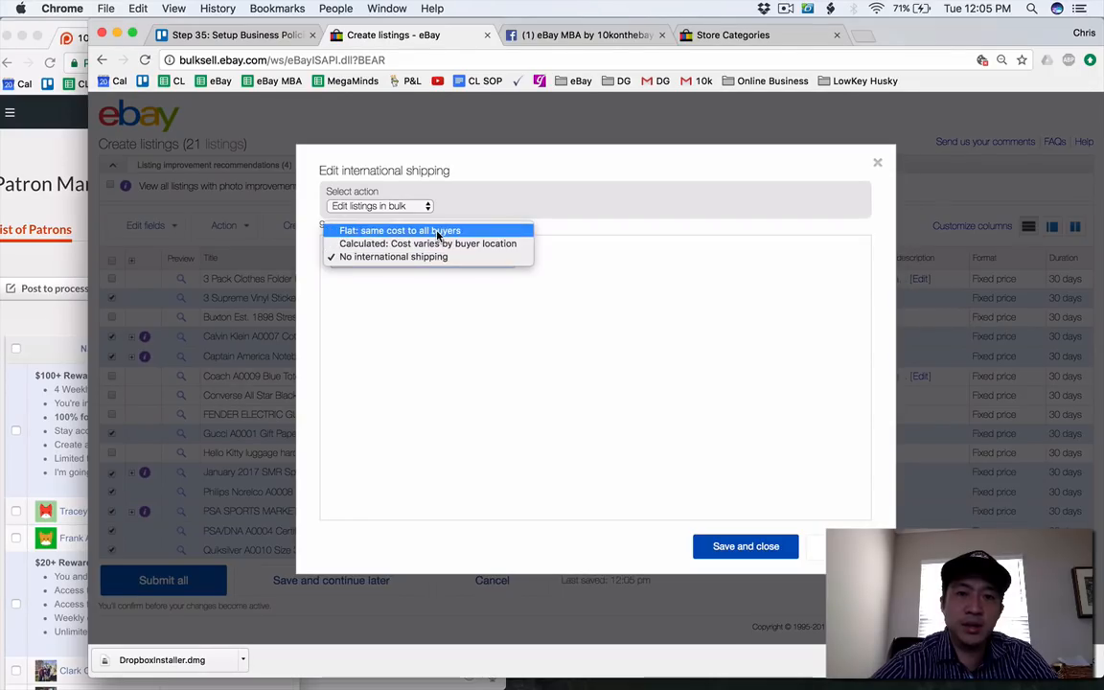
{"action": "left_click", "coordinate": [437, 242]}
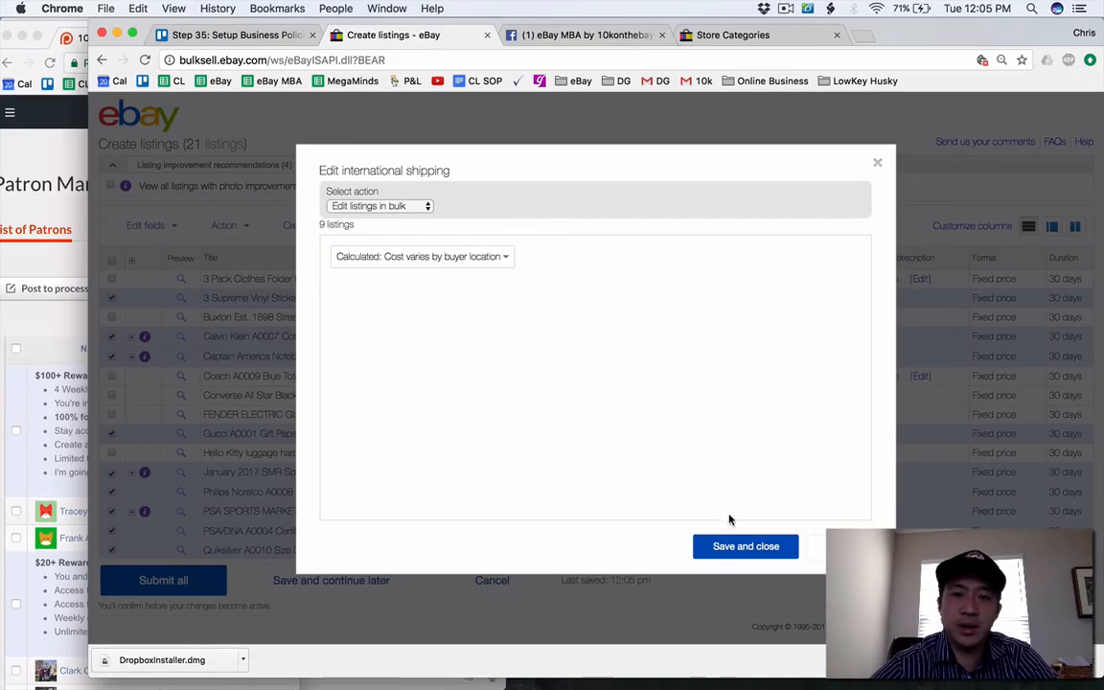
{"action": "left_click", "coordinate": [739, 551]}
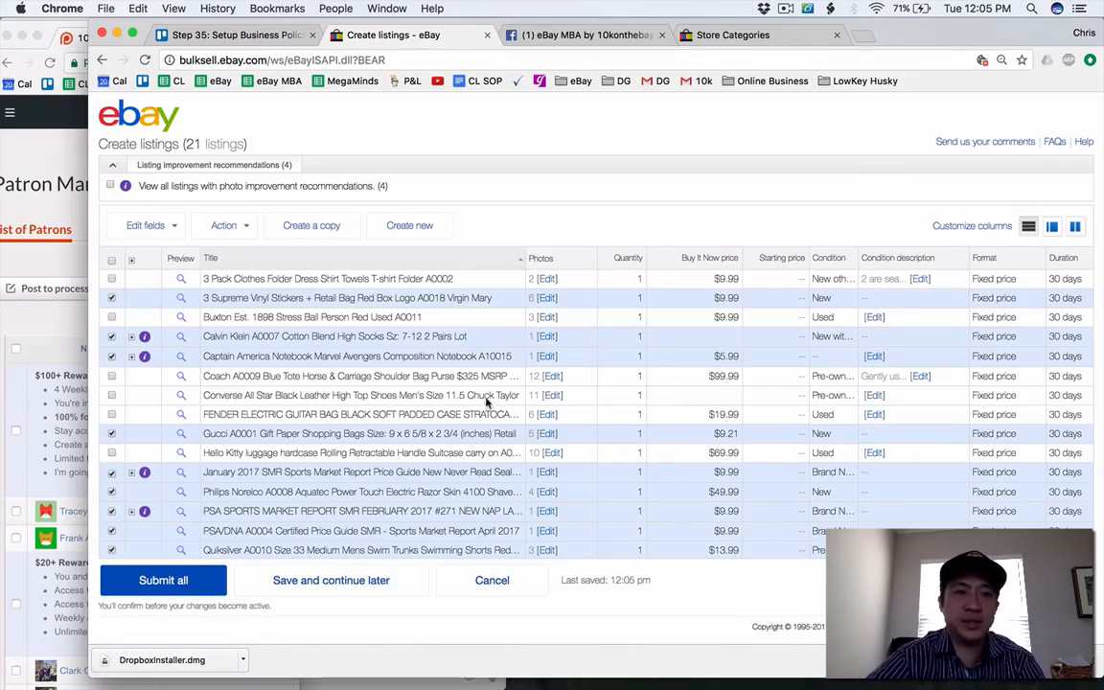
Clear the selection of all drafts in the listings table.
{"action": "left_click", "coordinate": [153, 225]}
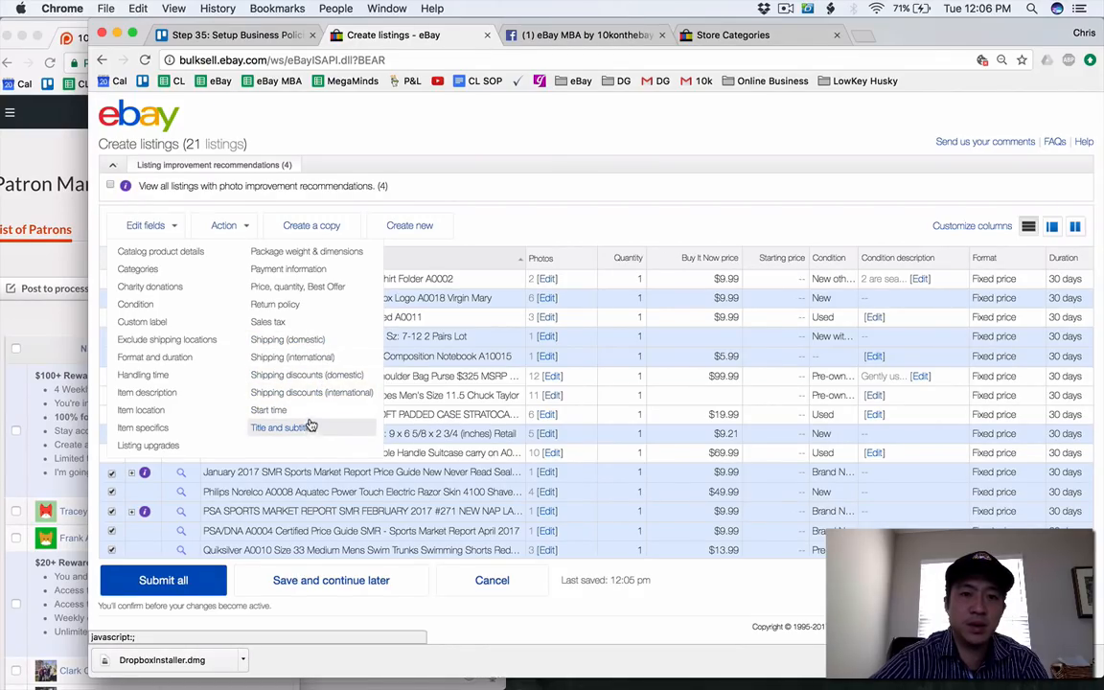
{"action": "left_click", "coordinate": [500, 185]}
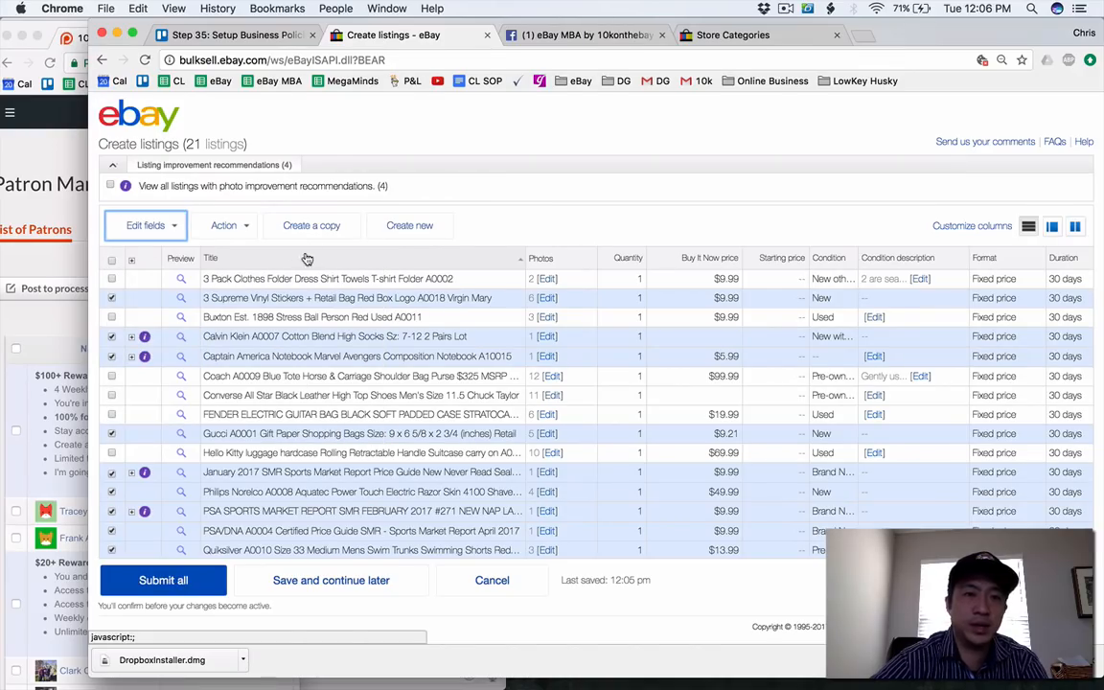
{"action": "left_click", "coordinate": [112, 264]}
{"action": "left_click", "coordinate": [111, 264]}
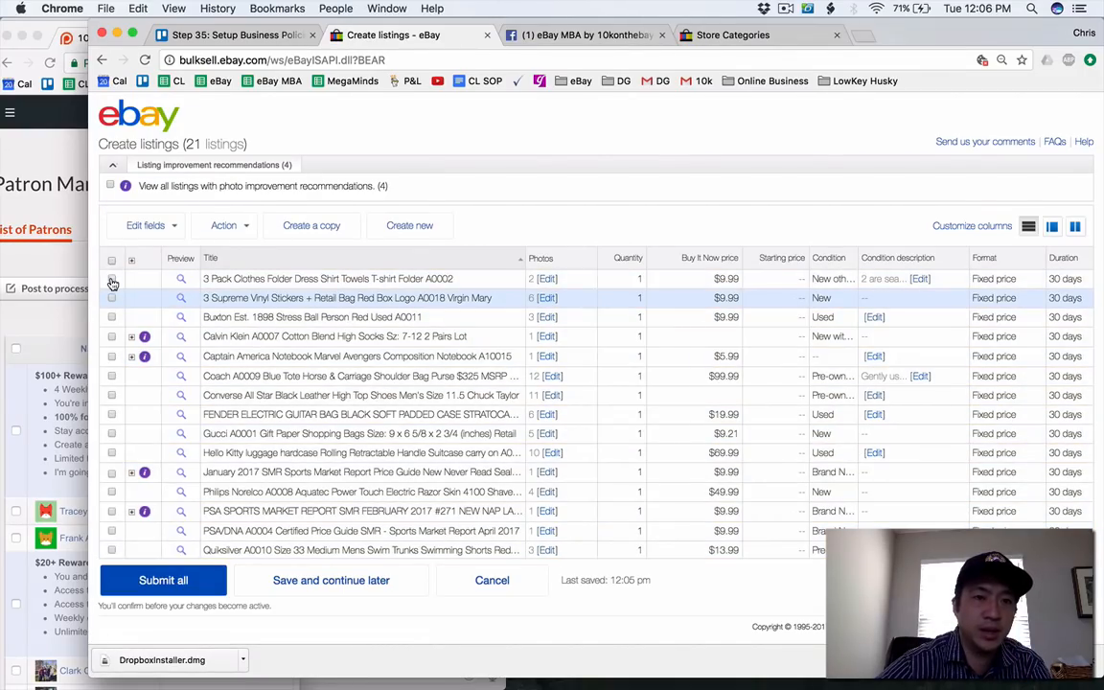
{"action": "left_click", "coordinate": [111, 277]}
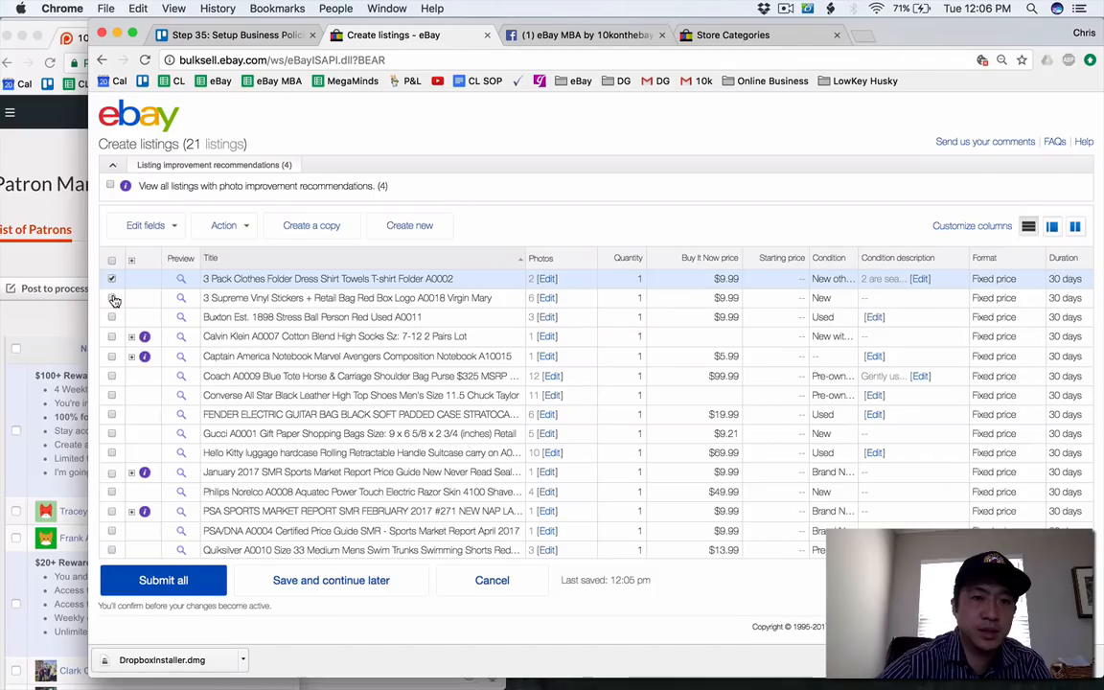
{"action": "left_click", "coordinate": [110, 279]}
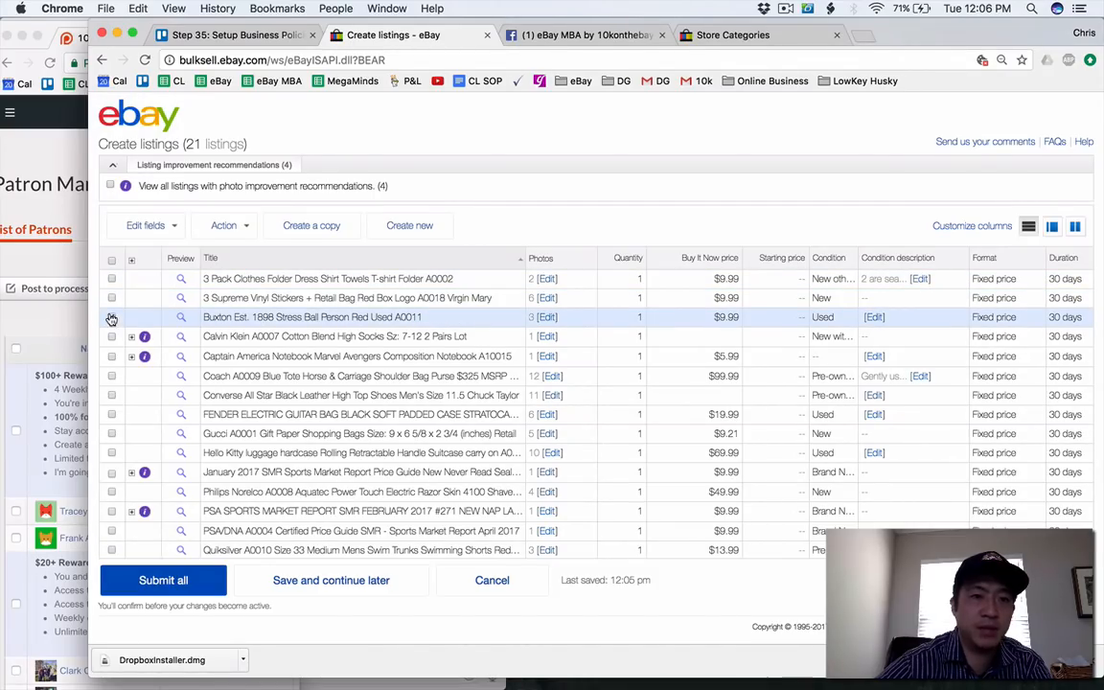
{"action": "left_click", "coordinate": [112, 316]}
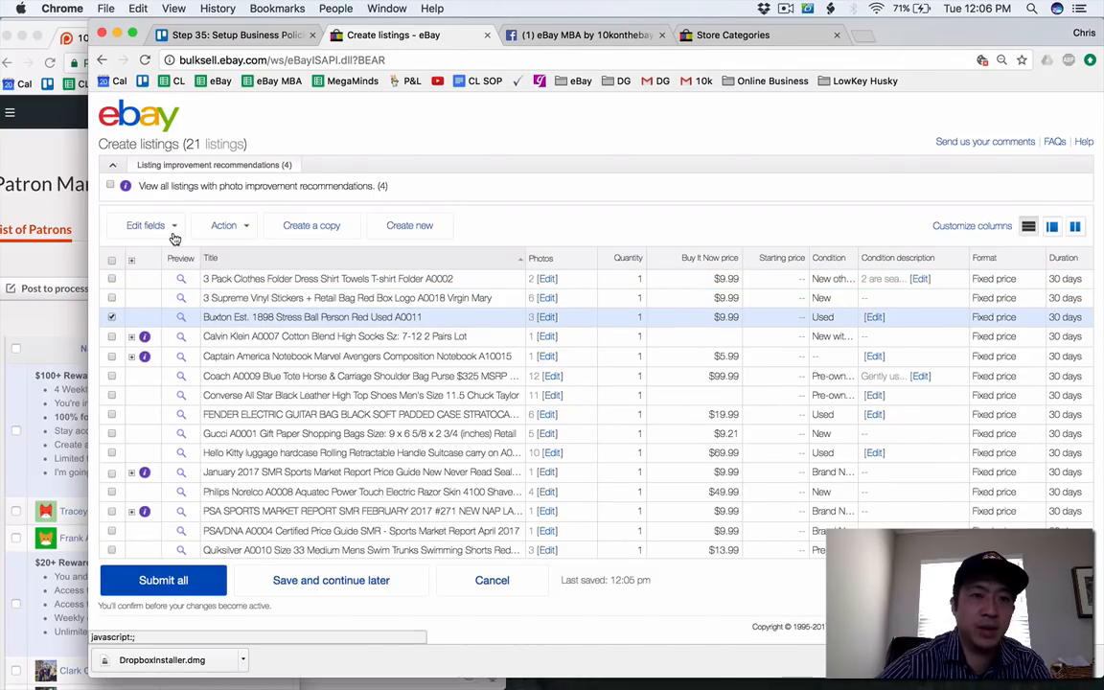
{"action": "left_click", "coordinate": [111, 316]}
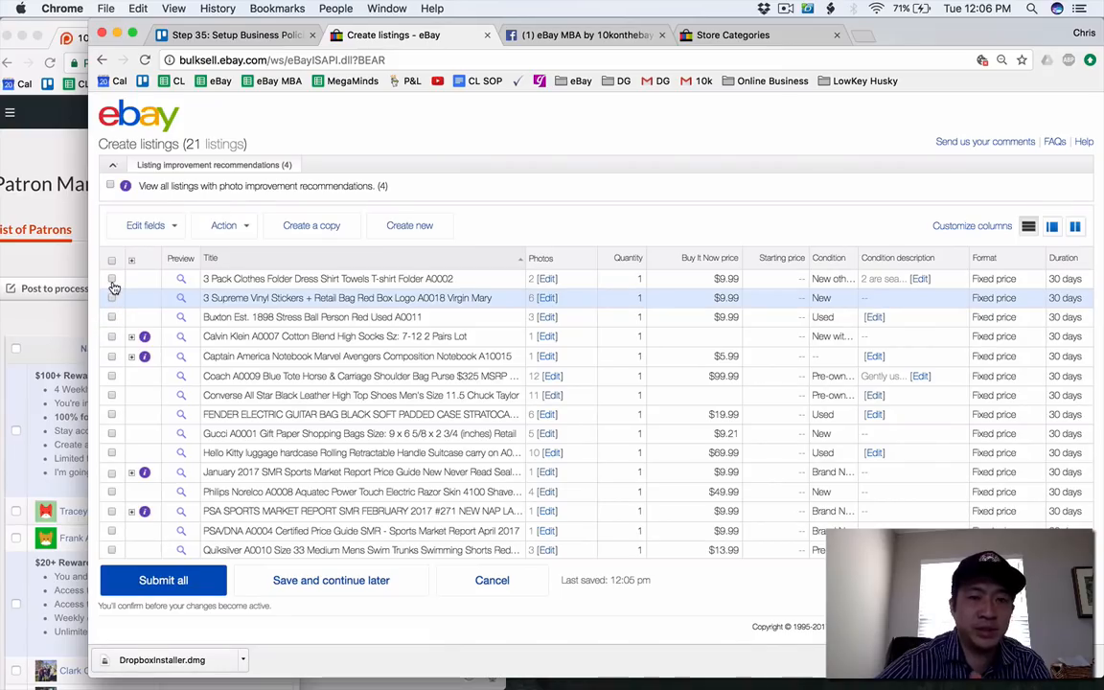
Select the 3 Pack Clothes Folder, Converse All Star high top shoes and Hello Kitty luggage drafts.
{"action": "left_click", "coordinate": [111, 278]}
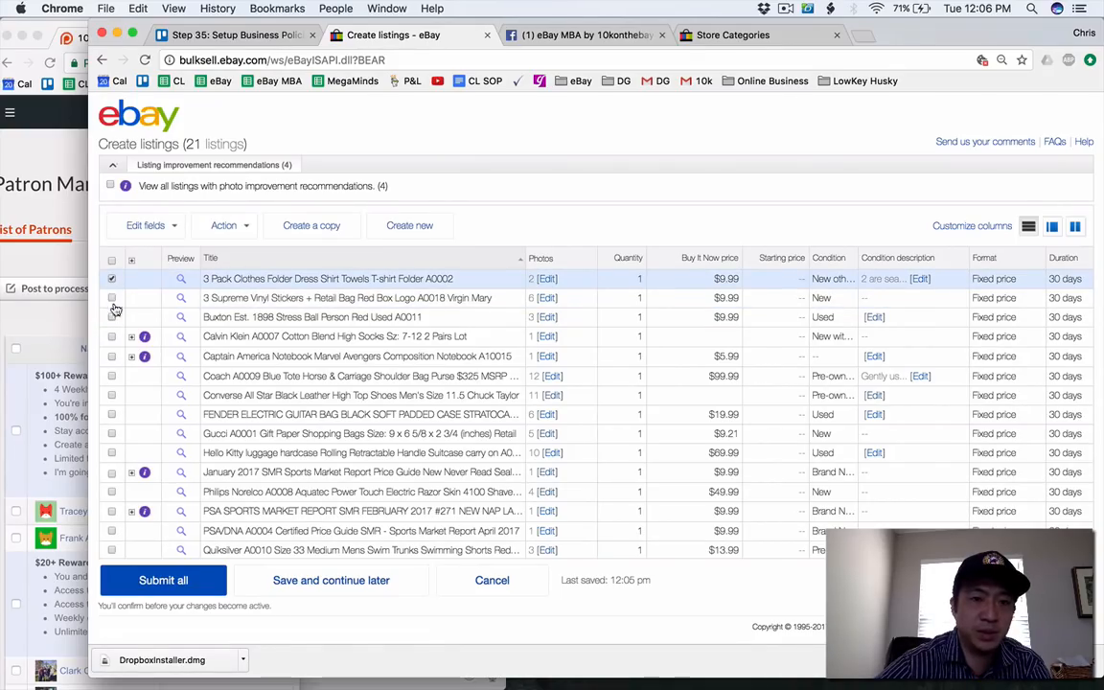
{"action": "left_click", "coordinate": [113, 397]}
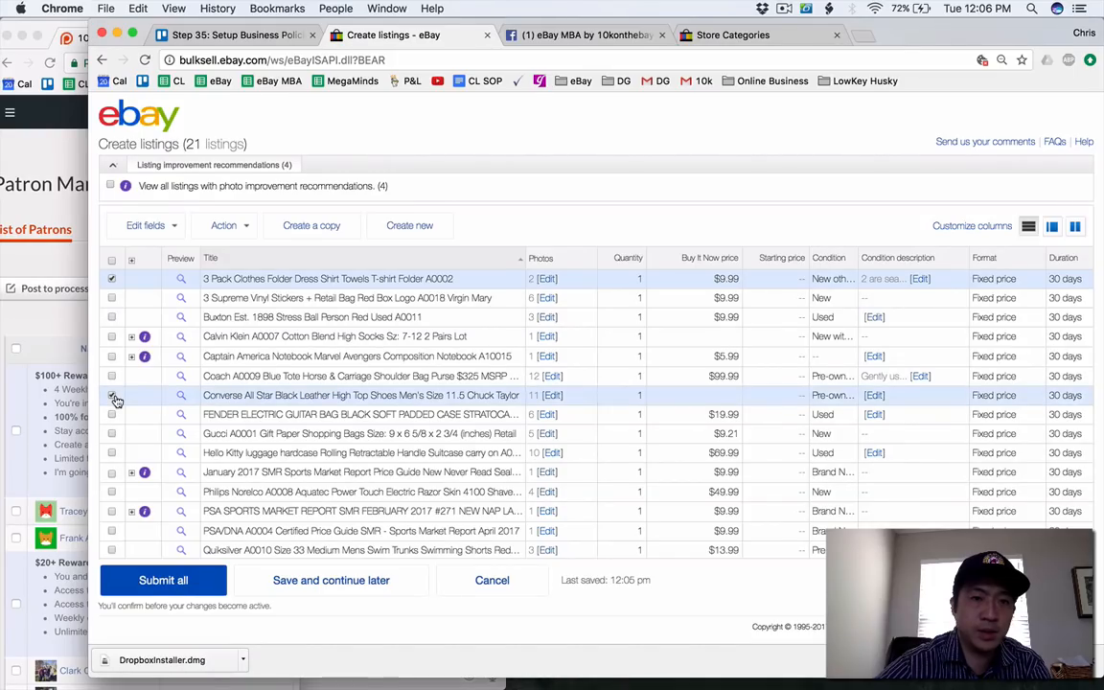
{"action": "scroll", "coordinate": [116, 401], "scroll_direction": "down", "scroll_amount": 3}
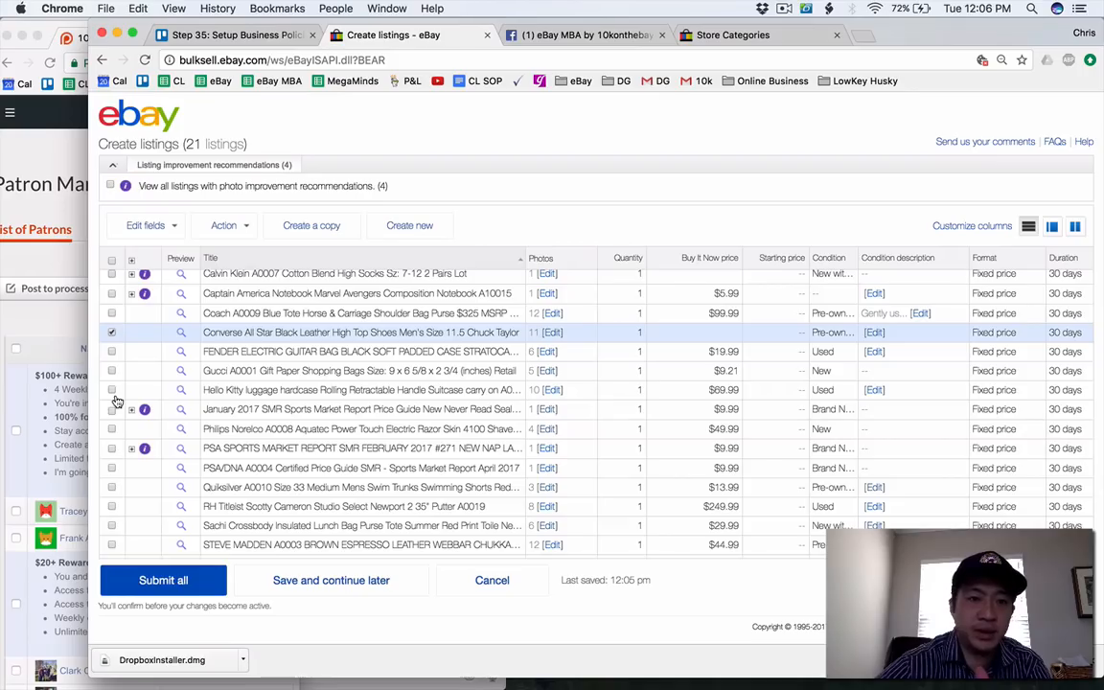
{"action": "left_click", "coordinate": [112, 393]}
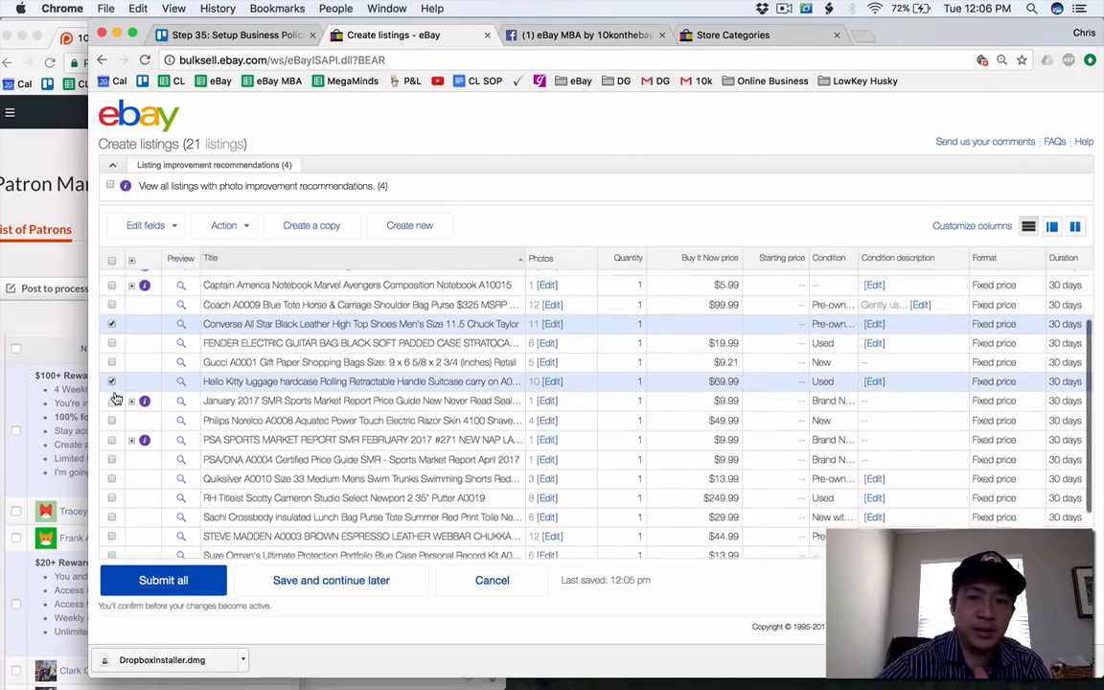
Add the Titleist Newport 2 putter, Steve Madden, Suze Orman's portfolio, Temptations beverage dispenser and Under Armour shoes drafts to the selection.
{"action": "scroll", "coordinate": [113, 397], "scroll_direction": "down", "scroll_amount": 2}
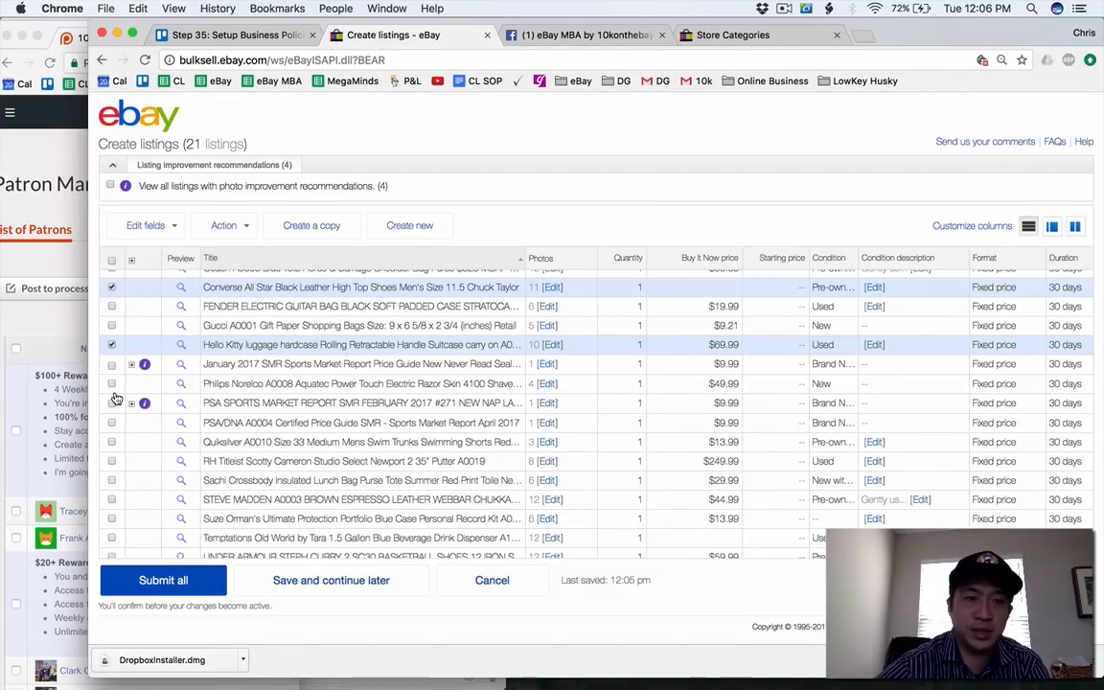
{"action": "scroll", "coordinate": [115, 398], "scroll_direction": "down", "scroll_amount": 1}
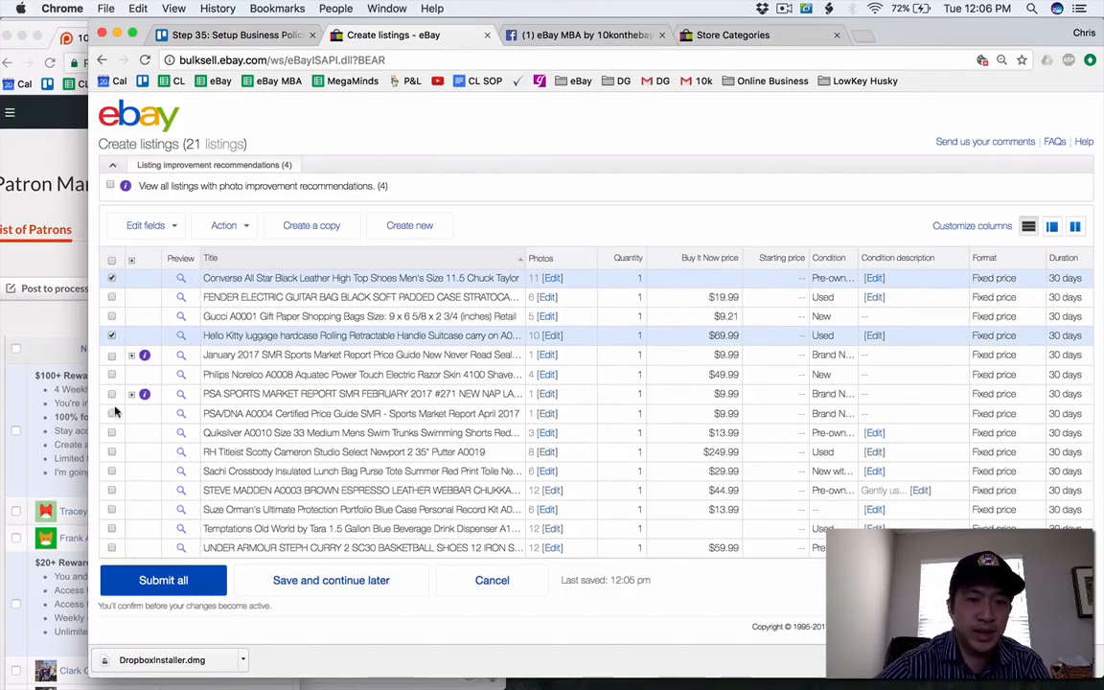
{"action": "left_click", "coordinate": [112, 453]}
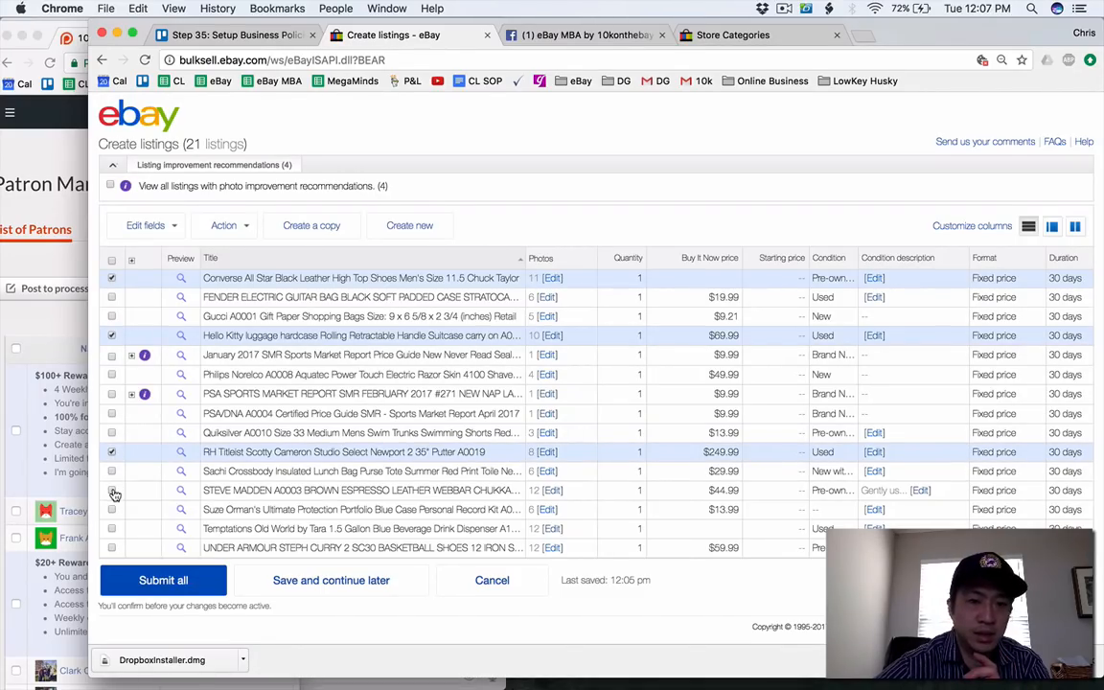
{"action": "left_click", "coordinate": [112, 491]}
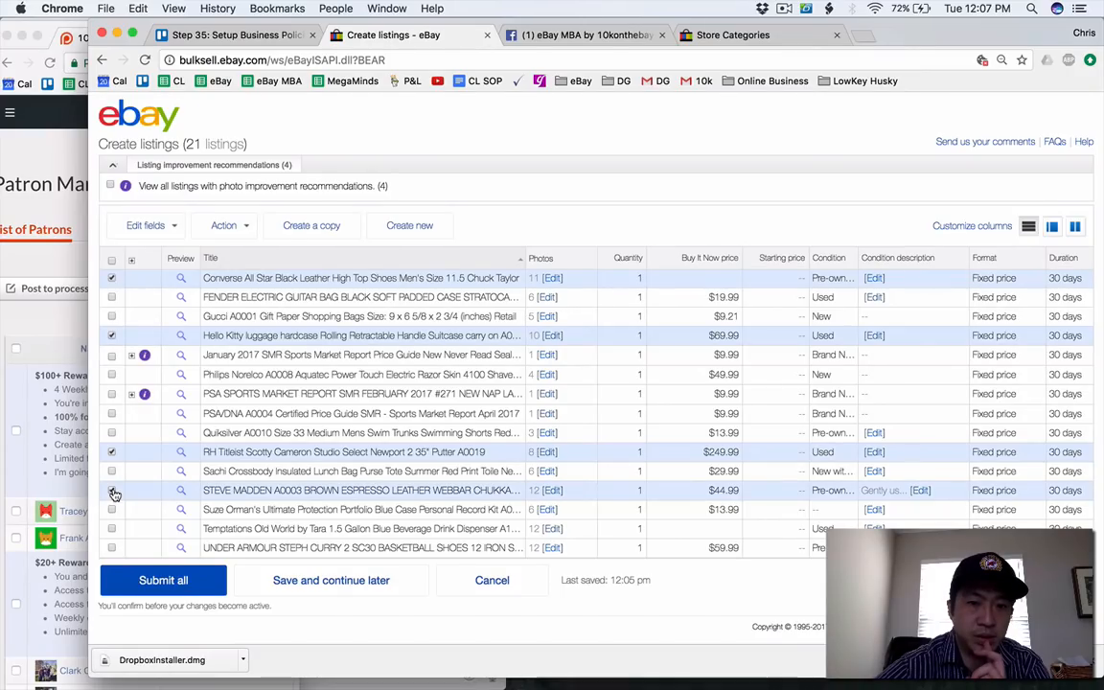
{"action": "left_click", "coordinate": [111, 509]}
{"action": "left_click", "coordinate": [112, 529]}
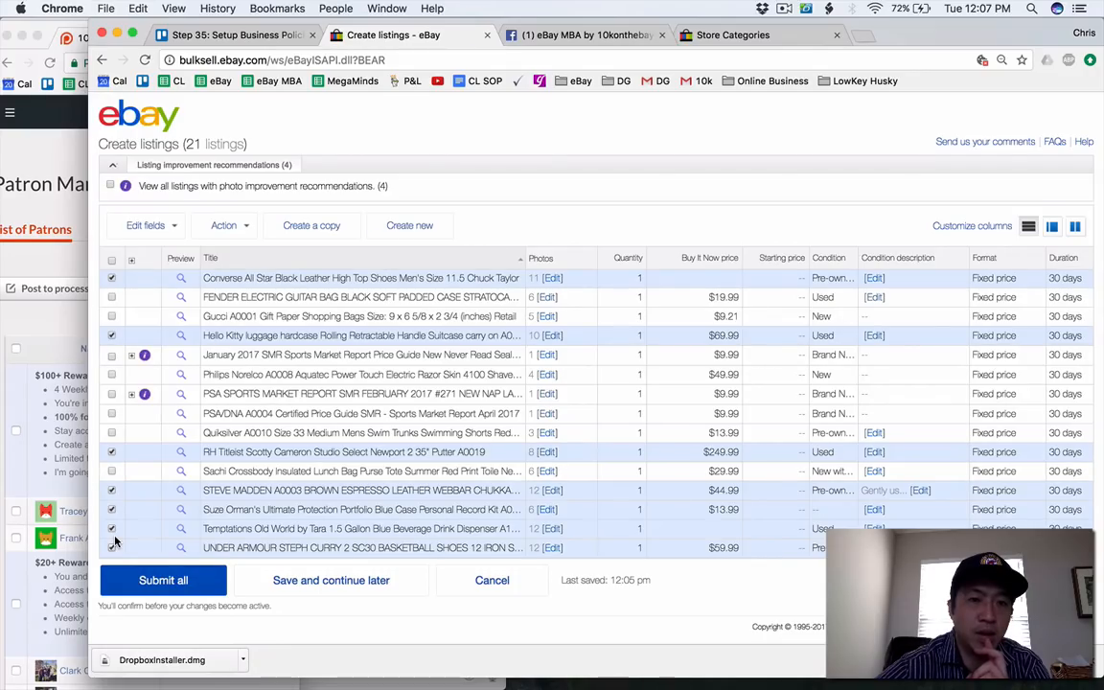
Bulk edit domestic shipping for the selected drafts, choosing the USPS Parcel Select Ground (2 to 9 business days) service.
{"action": "scroll", "coordinate": [114, 539], "scroll_direction": "up", "scroll_amount": 5}
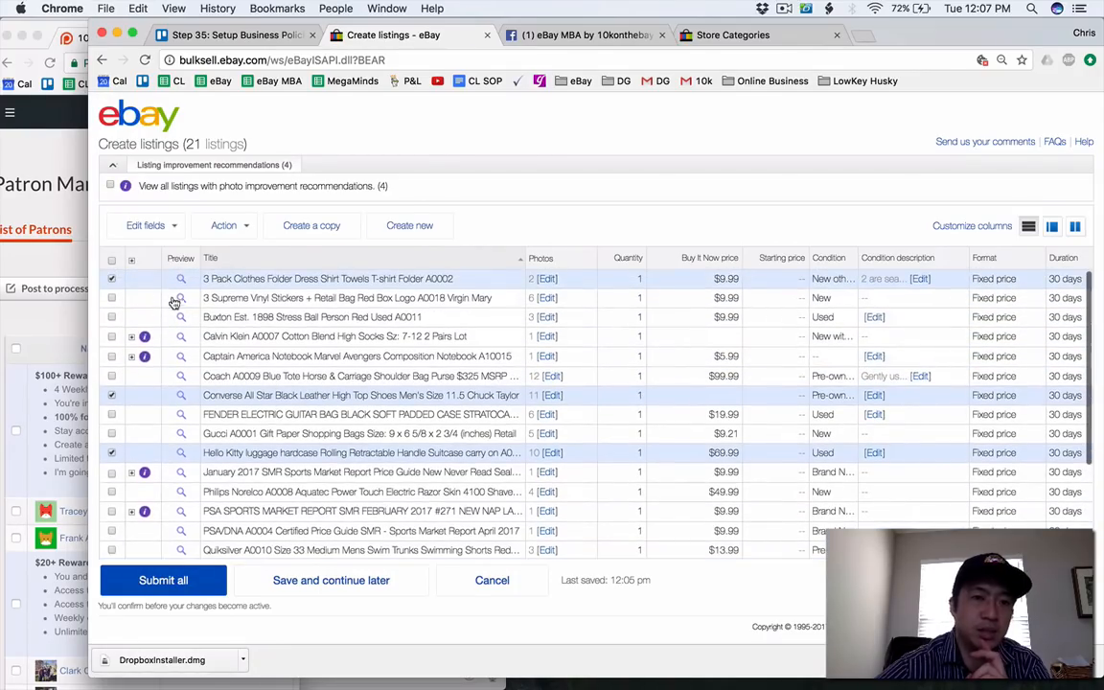
{"action": "left_click", "coordinate": [169, 227]}
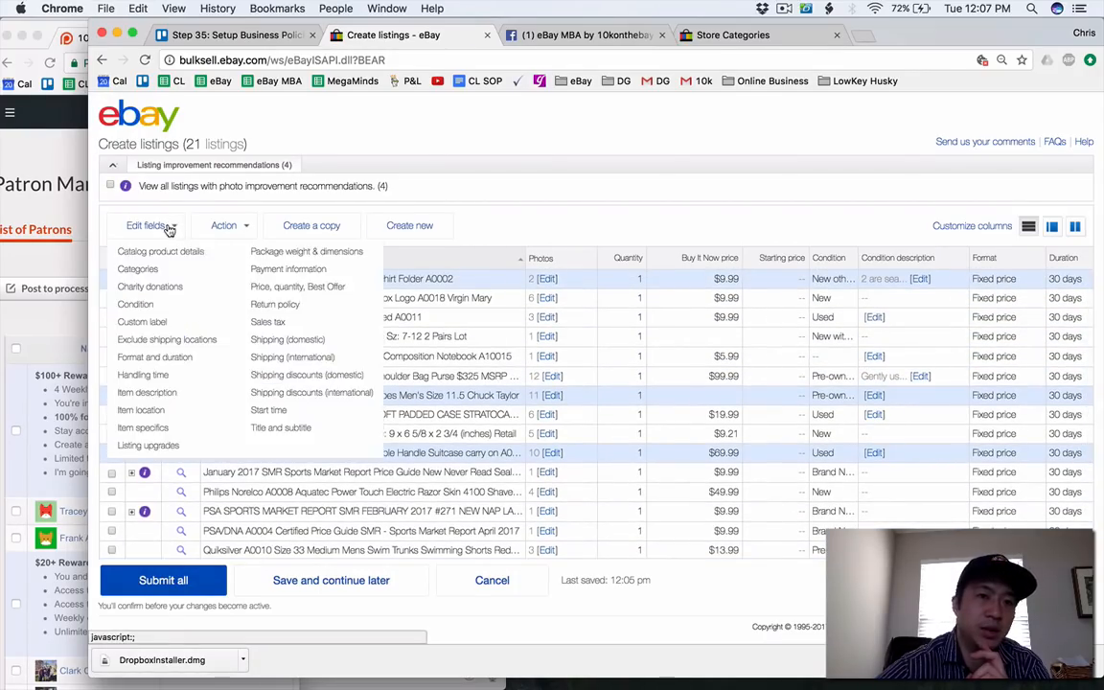
{"action": "left_click", "coordinate": [298, 344]}
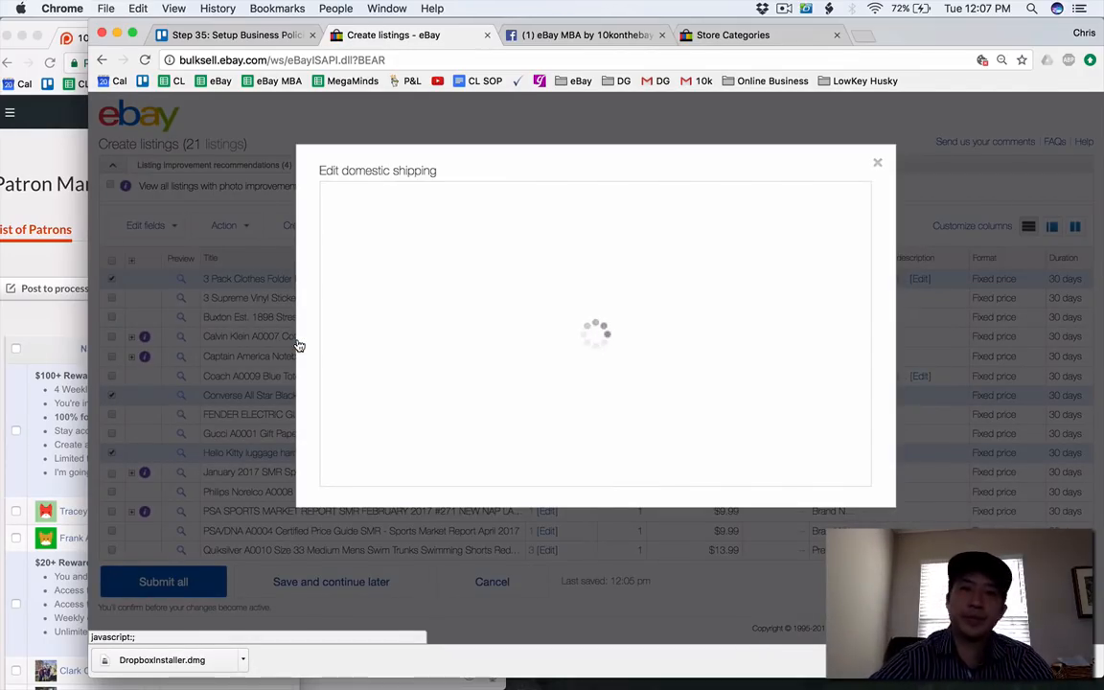
{"action": "left_click", "coordinate": [382, 356]}
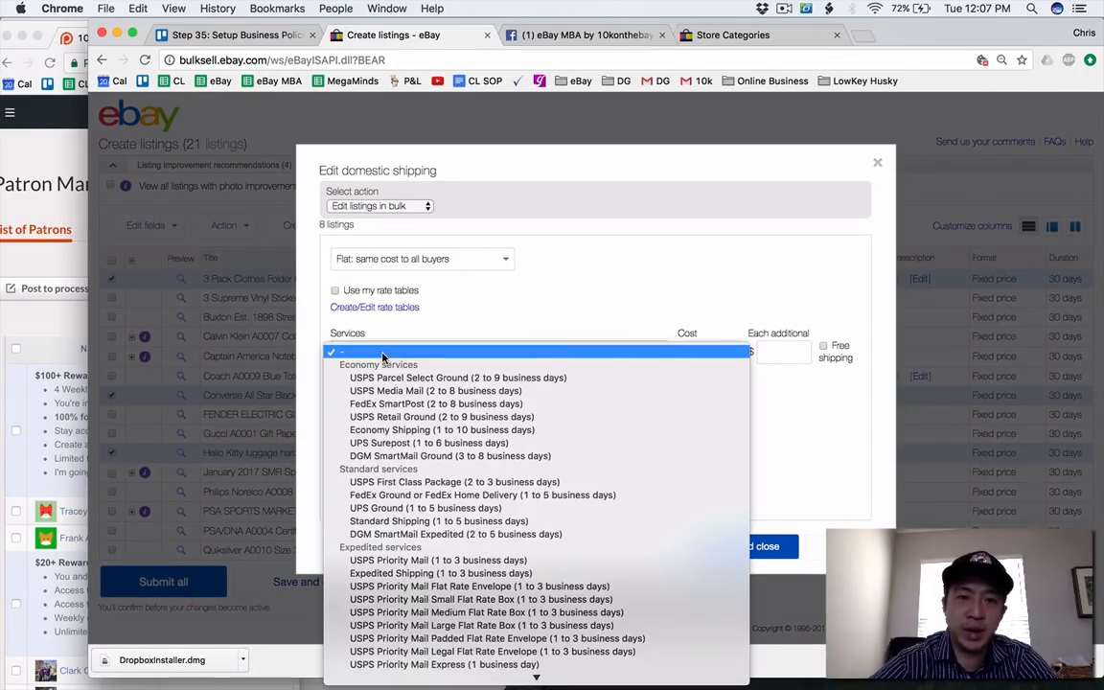
{"action": "left_click", "coordinate": [399, 378]}
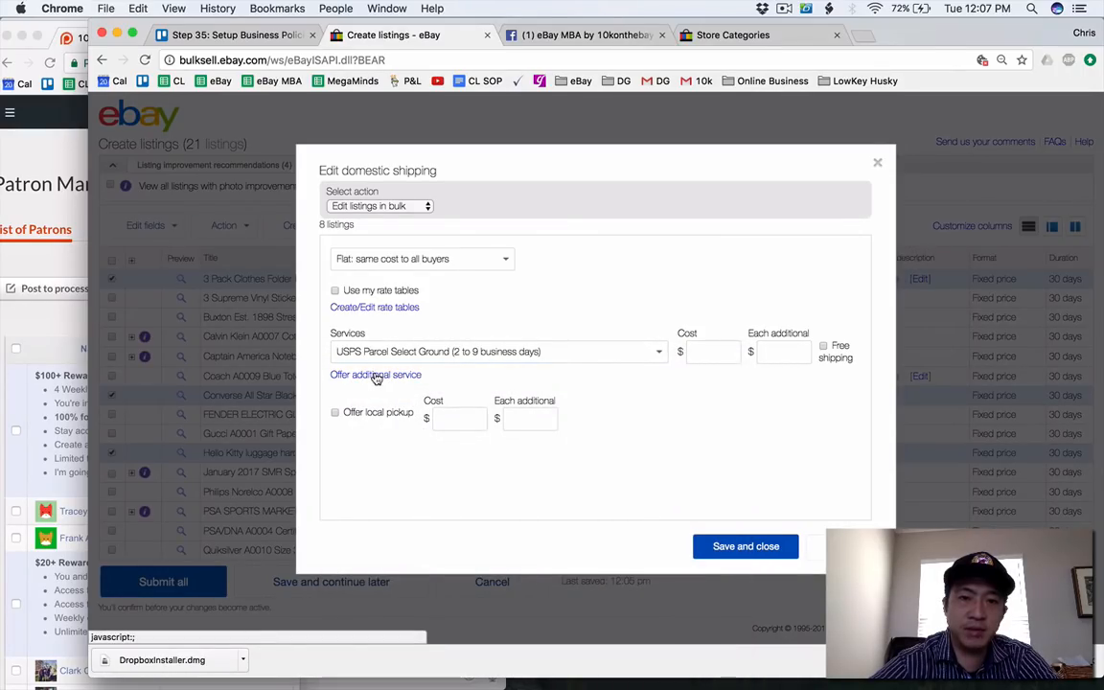
{"action": "left_click", "coordinate": [723, 356]}
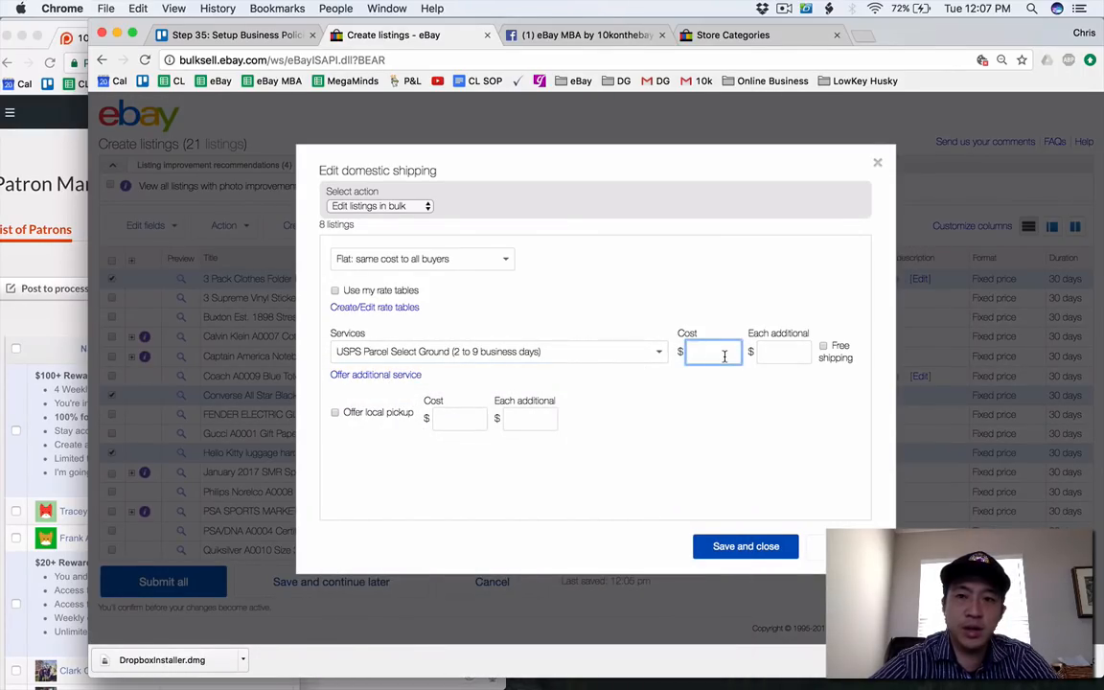
Set the domestic shipping type to Calculated: Cost varies by buyer location and save the edit.
{"action": "left_click", "coordinate": [384, 258]}
{"action": "left_click", "coordinate": [395, 269]}
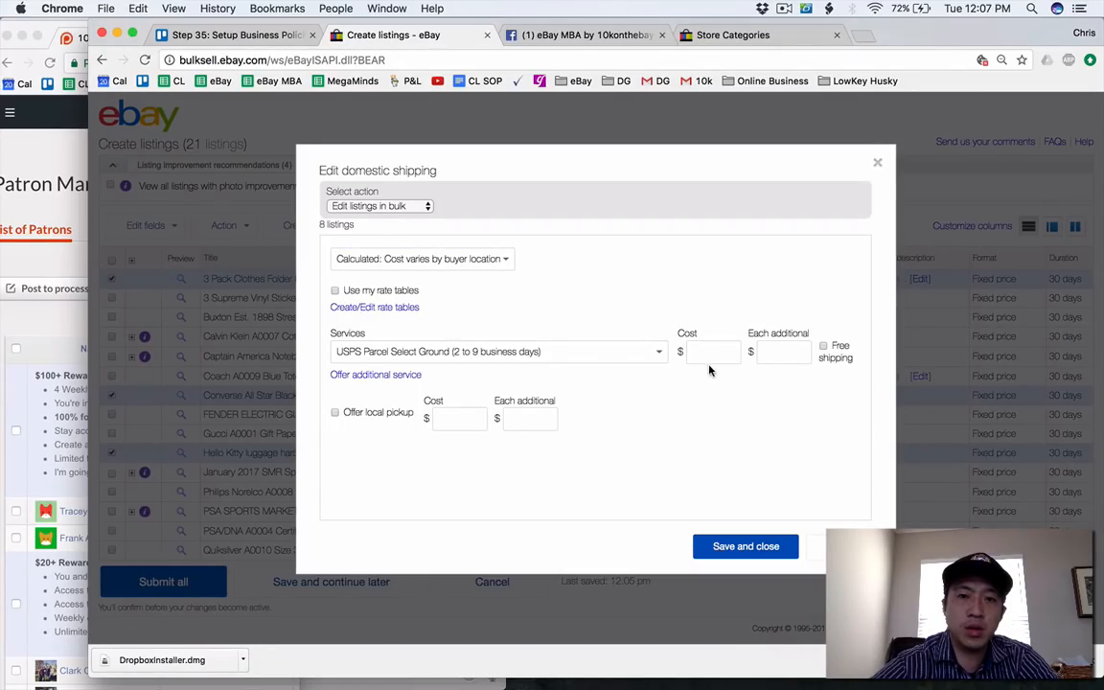
{"action": "left_click", "coordinate": [378, 257]}
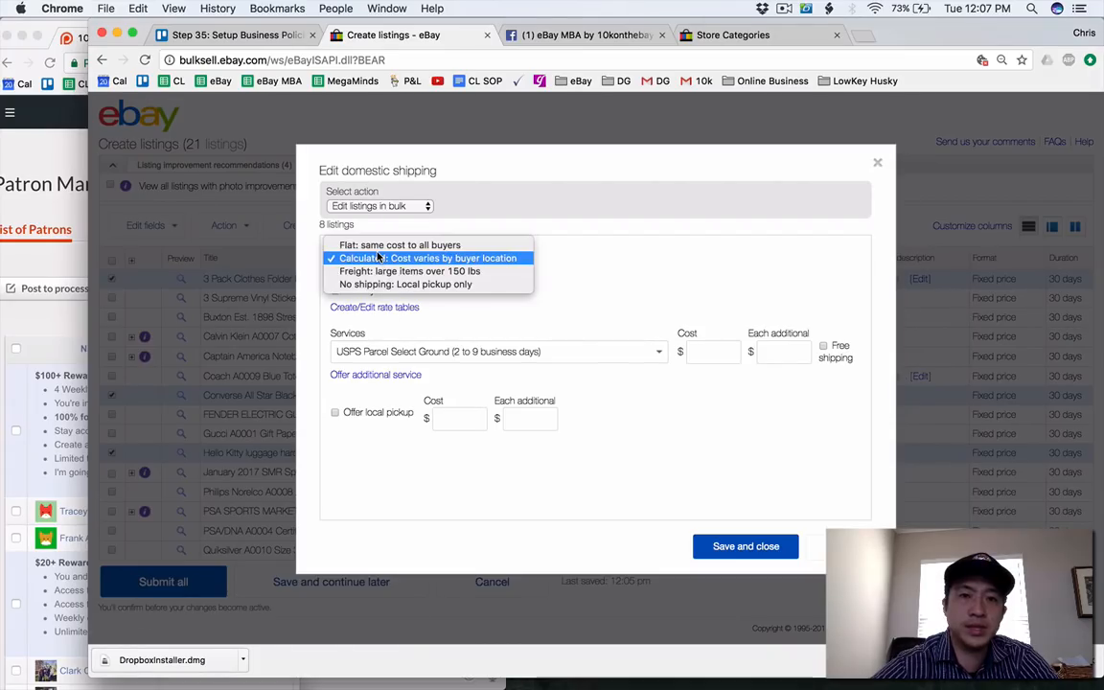
{"action": "left_click", "coordinate": [379, 257]}
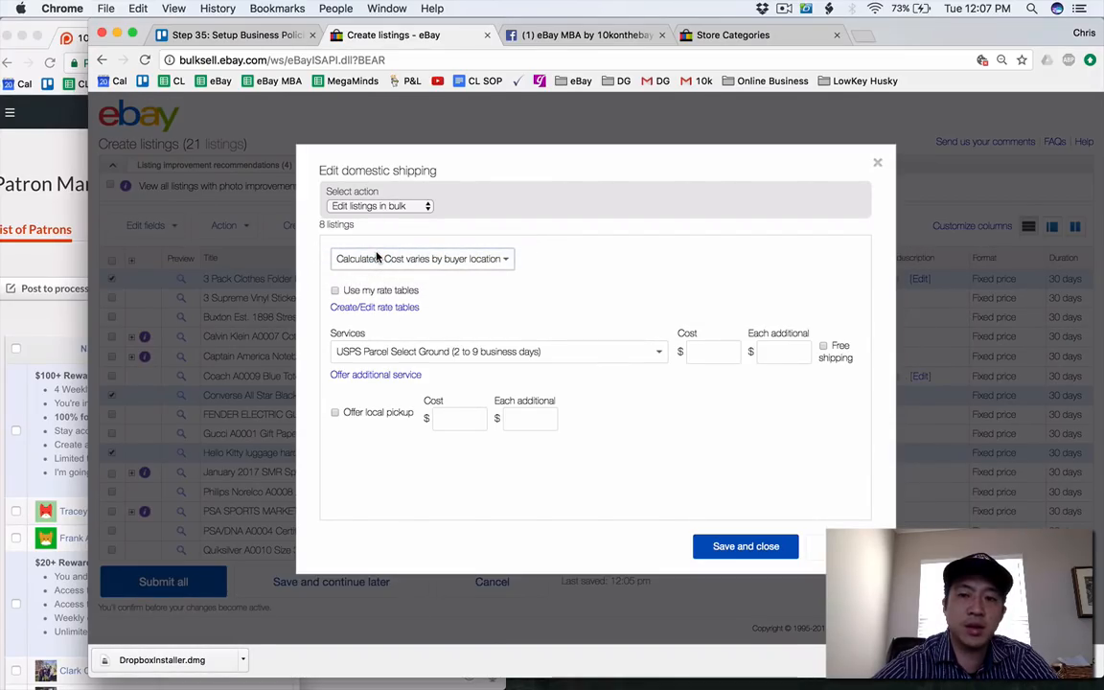
{"action": "left_click", "coordinate": [745, 546]}
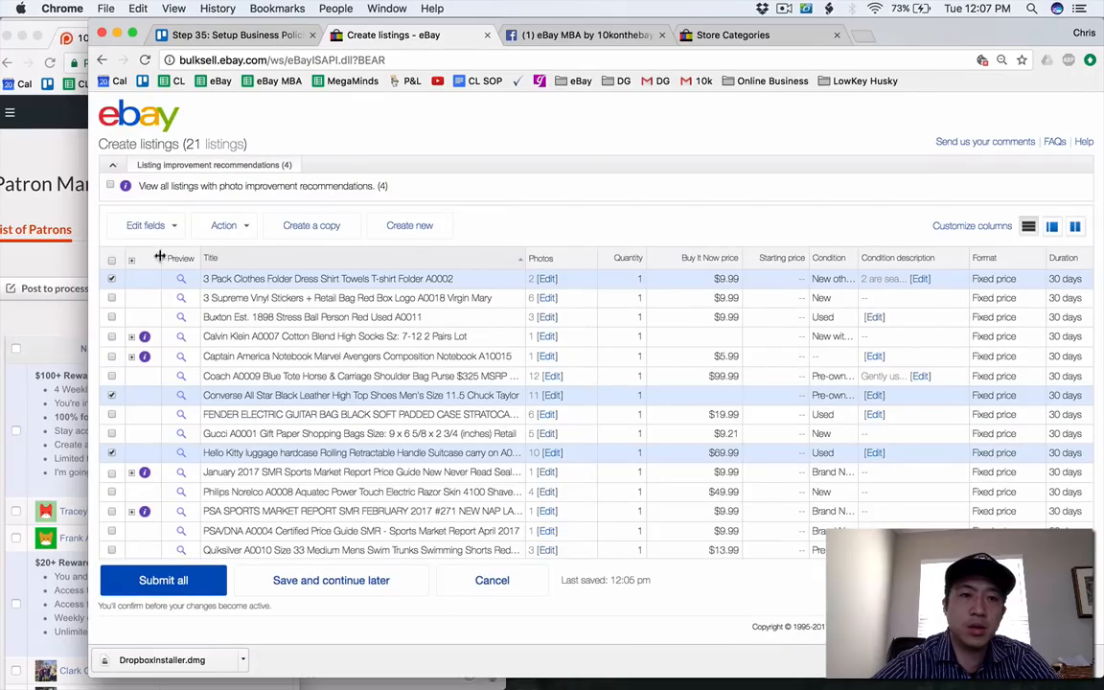
Bulk edit the selected drafts' domestic shipping with the FedEx SmartPost (2 to 8 business days) service and Calculated cost, and save.
{"action": "left_click", "coordinate": [145, 225]}
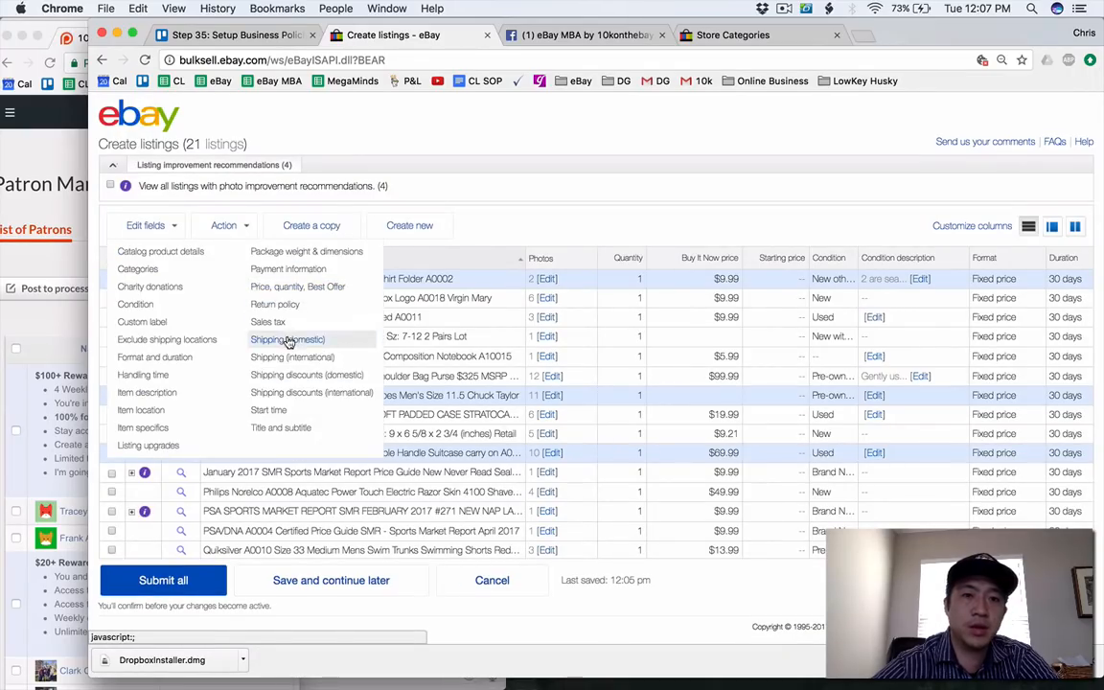
{"action": "left_click", "coordinate": [287, 340]}
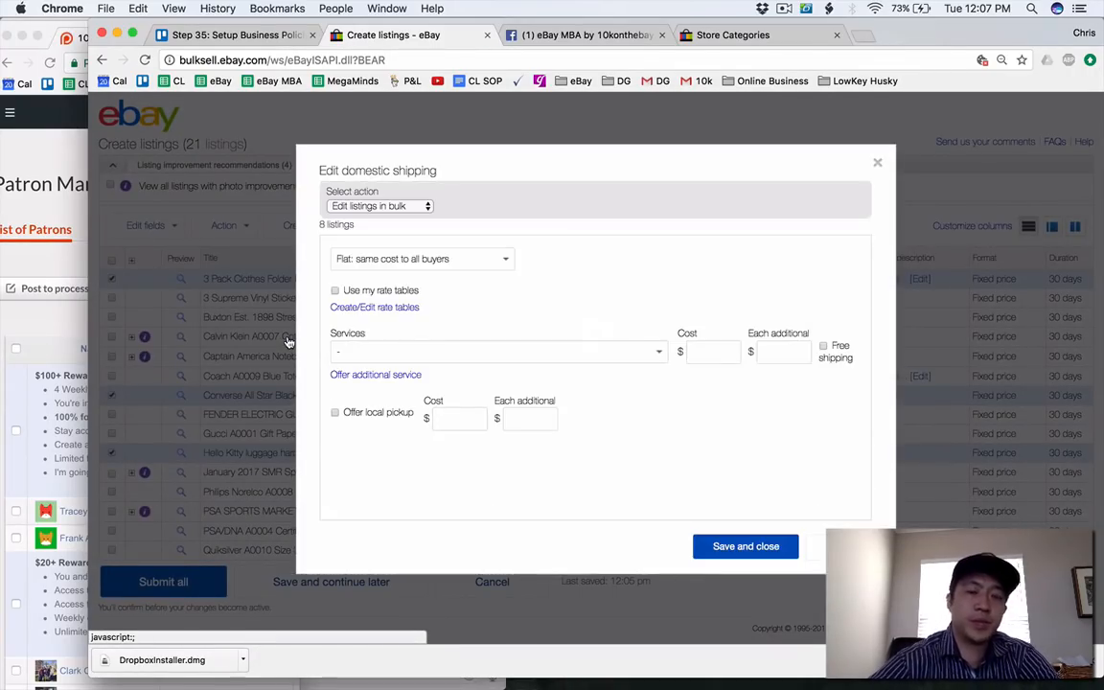
{"action": "left_click", "coordinate": [385, 352]}
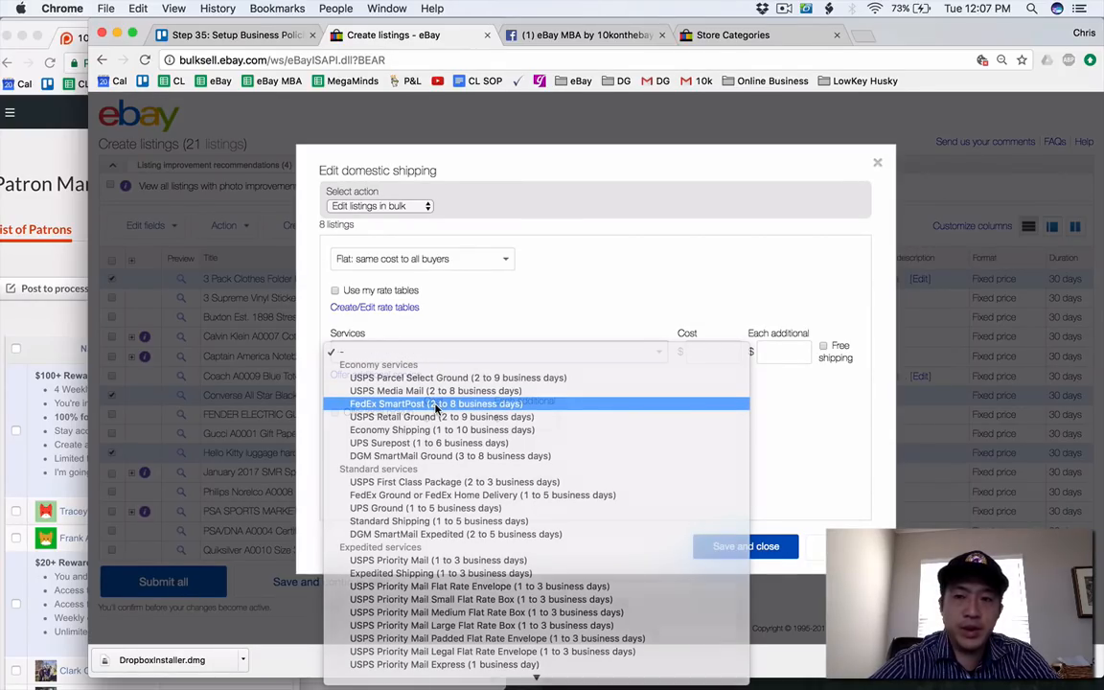
{"action": "left_click", "coordinate": [436, 405]}
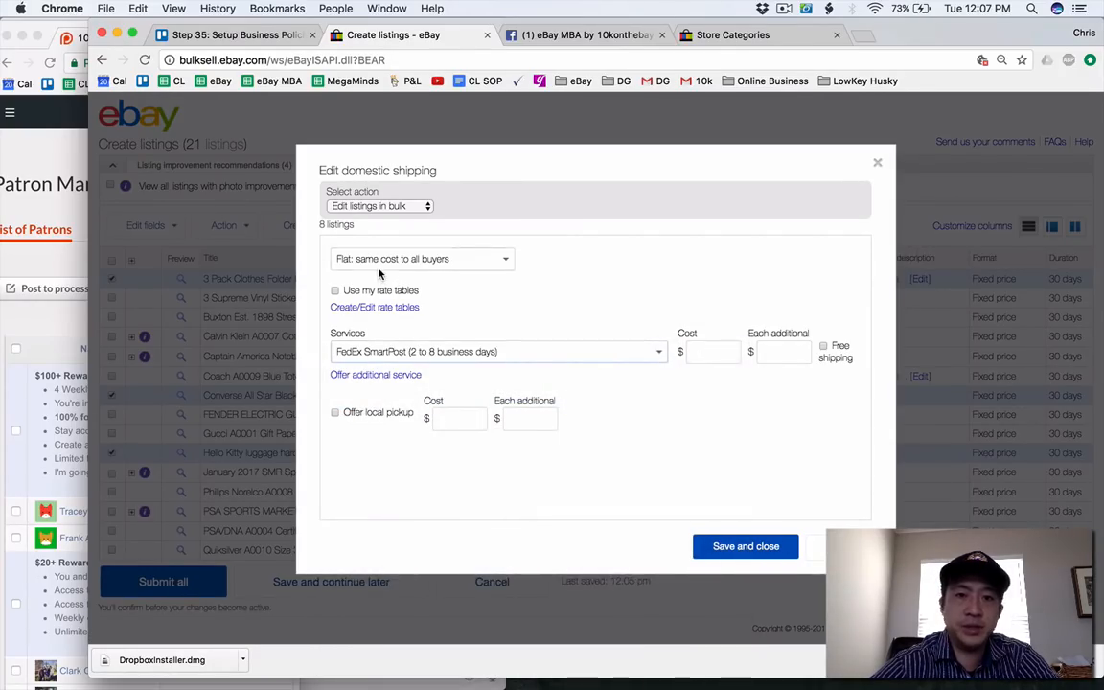
{"action": "left_click", "coordinate": [347, 257]}
{"action": "left_click", "coordinate": [374, 270]}
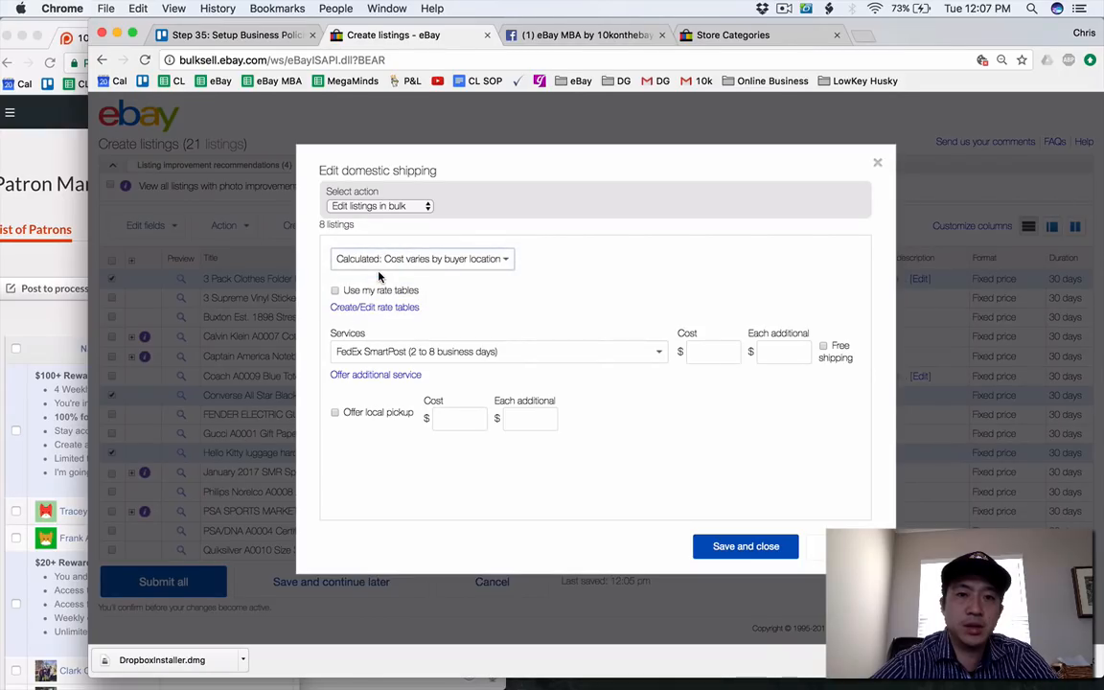
{"action": "left_click", "coordinate": [746, 546]}
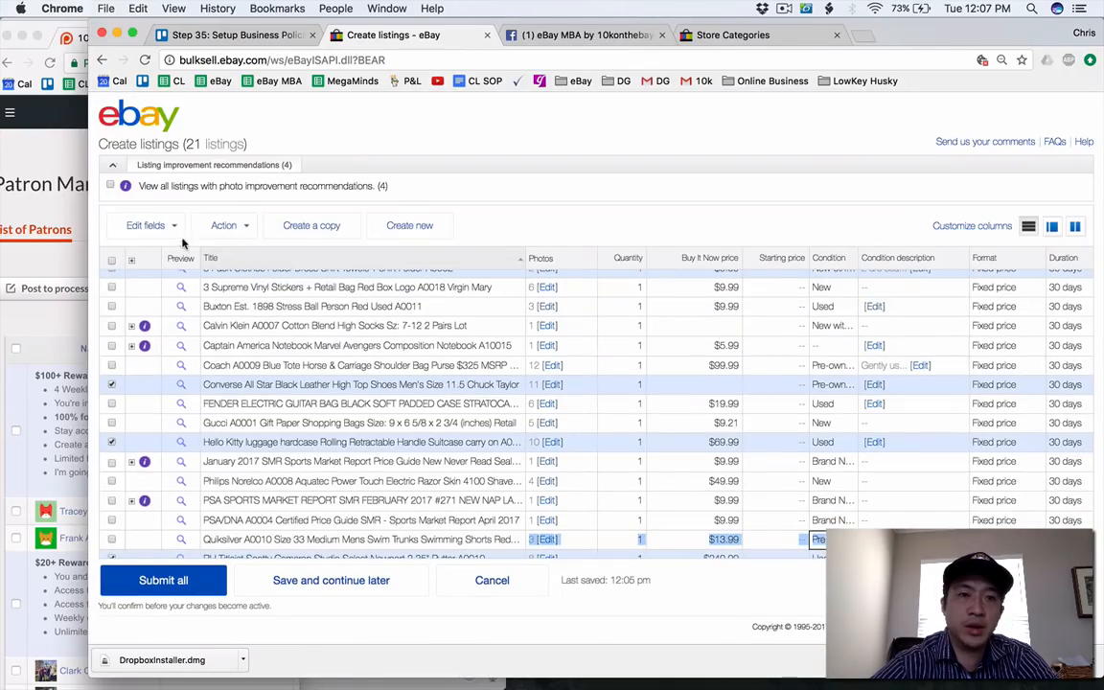
Redo the bulk domestic shipping edit with Calculated: Cost varies by buyer location and FedEx SmartPost (2 to 8 business days), and save.
{"action": "left_click", "coordinate": [149, 225]}
{"action": "left_click", "coordinate": [299, 339]}
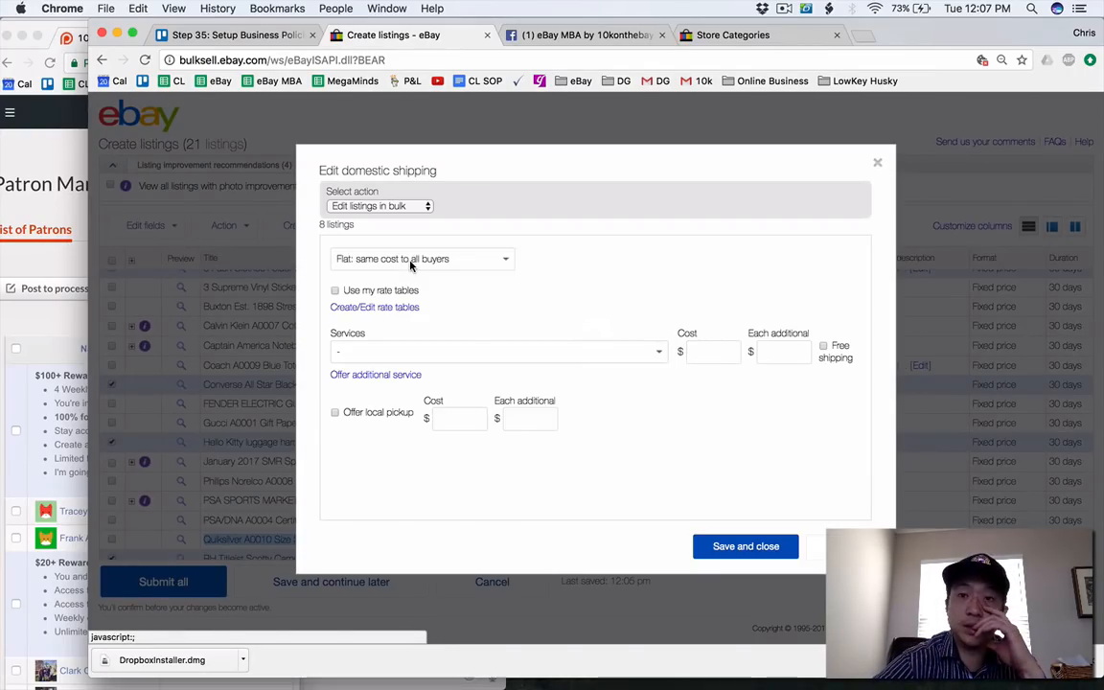
{"action": "left_click", "coordinate": [409, 256]}
{"action": "left_click", "coordinate": [413, 272]}
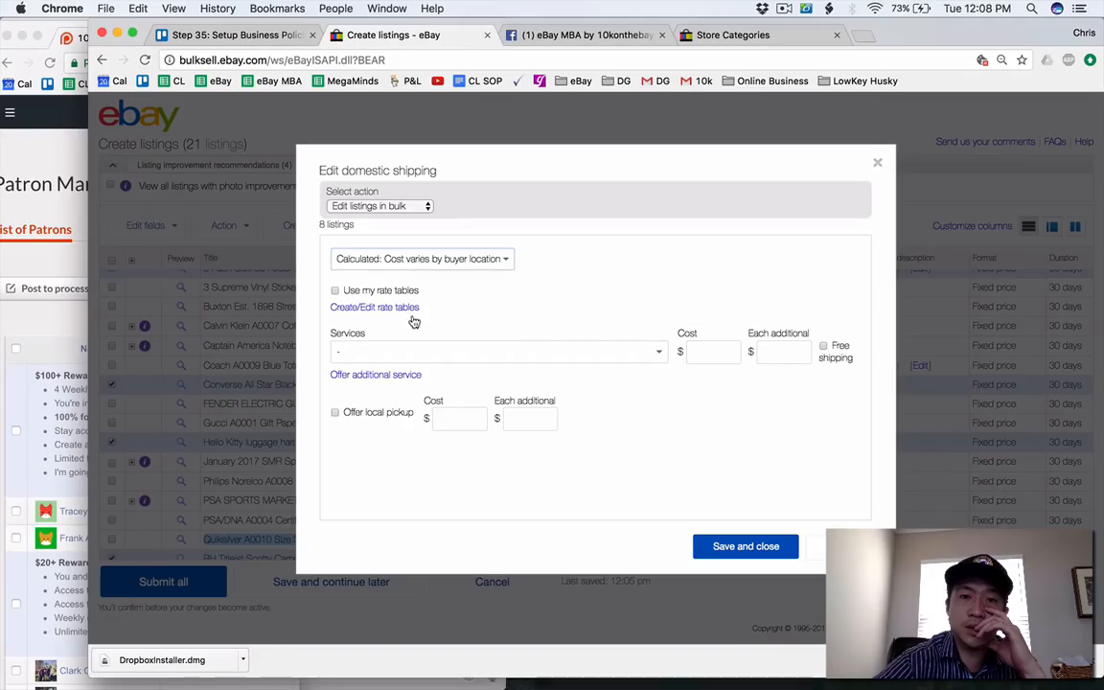
{"action": "left_click", "coordinate": [411, 352]}
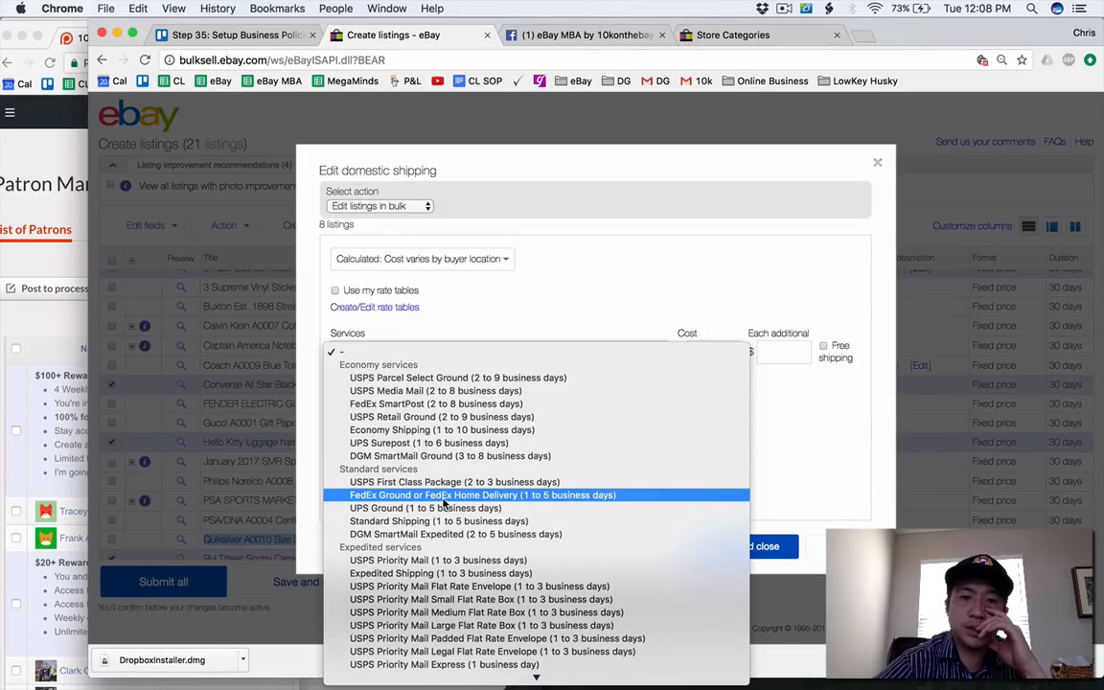
{"action": "left_click", "coordinate": [436, 403]}
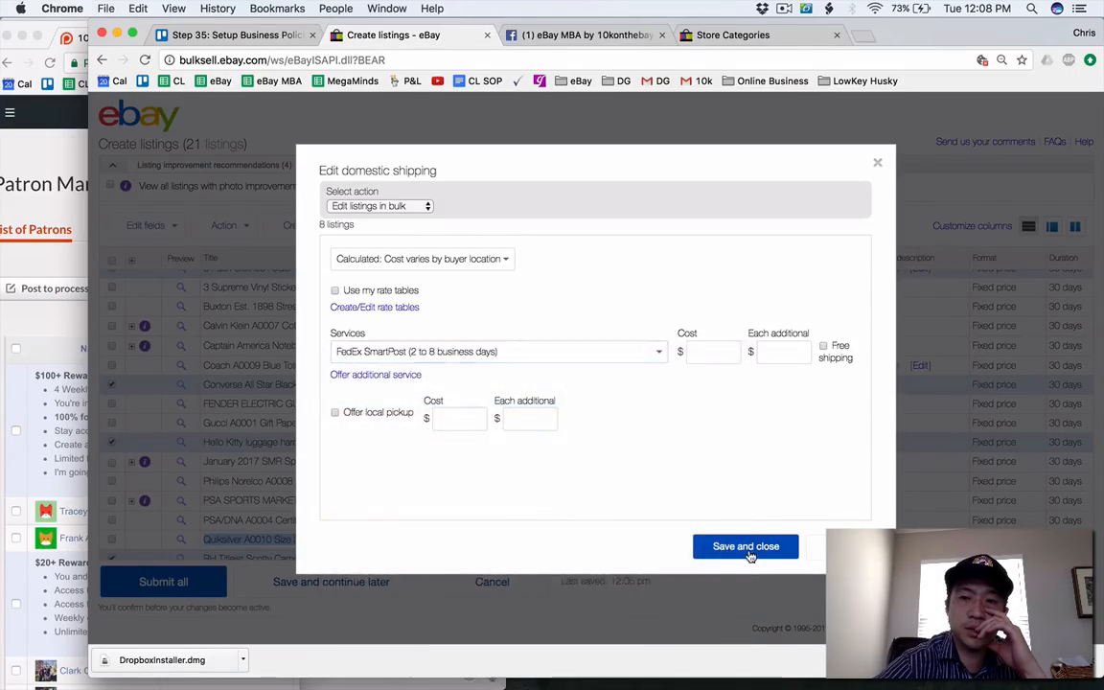
{"action": "left_click", "coordinate": [749, 554]}
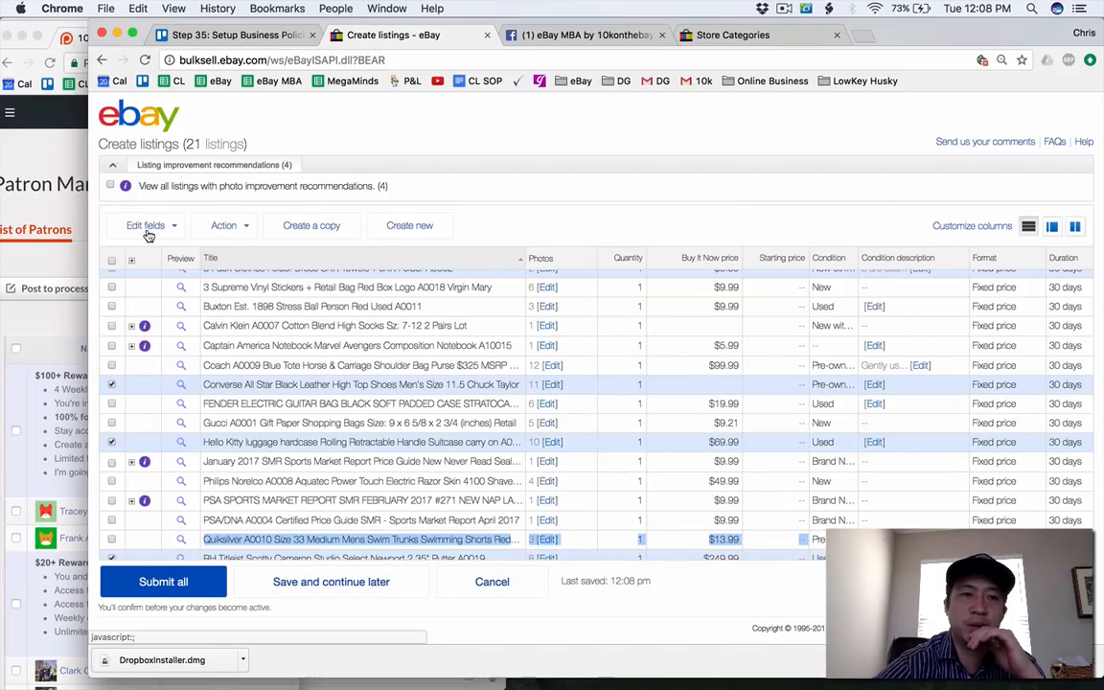
{"action": "left_click", "coordinate": [141, 226]}
{"action": "left_click", "coordinate": [287, 339]}
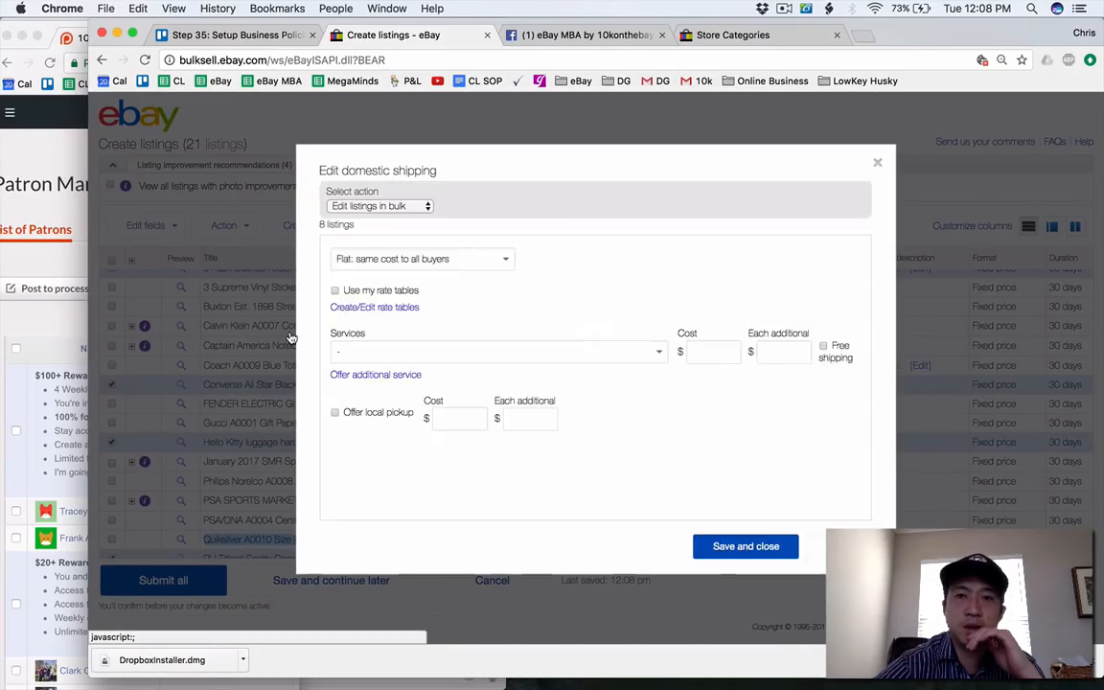
{"action": "left_click", "coordinate": [450, 263]}
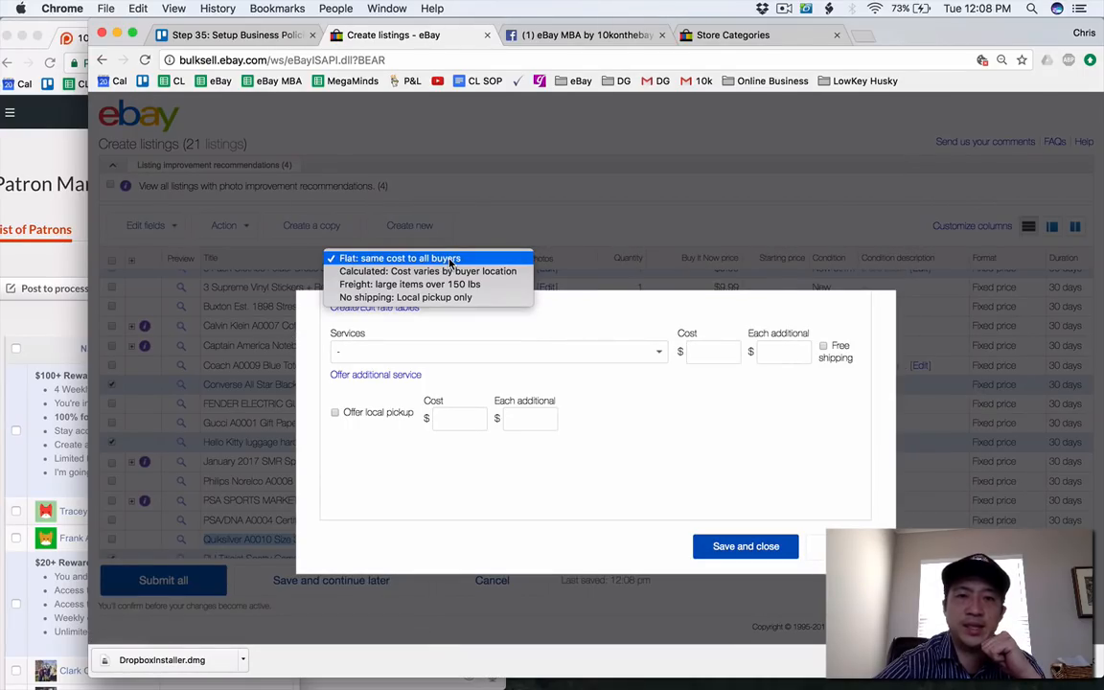
{"action": "left_click", "coordinate": [455, 272]}
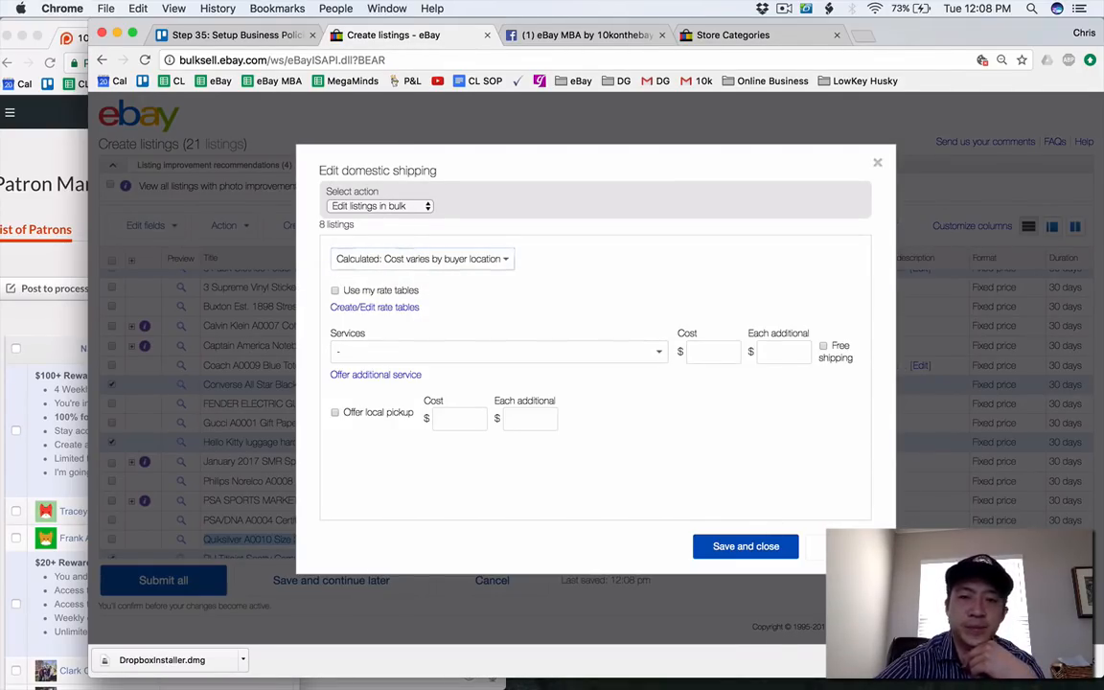
{"action": "left_click", "coordinate": [838, 546]}
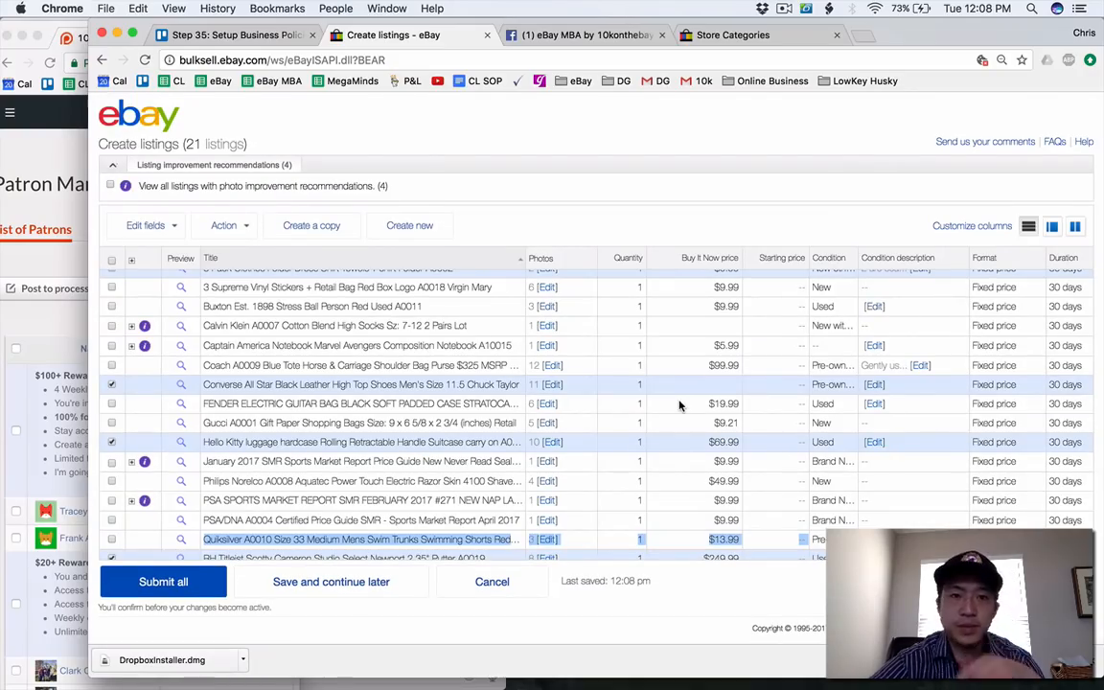
Set the Buy It Now price of the Calvin Klein socks draft to $9.99.
{"action": "scroll", "coordinate": [679, 405], "scroll_direction": "up", "scroll_amount": 1}
{"action": "left_click", "coordinate": [739, 340]}
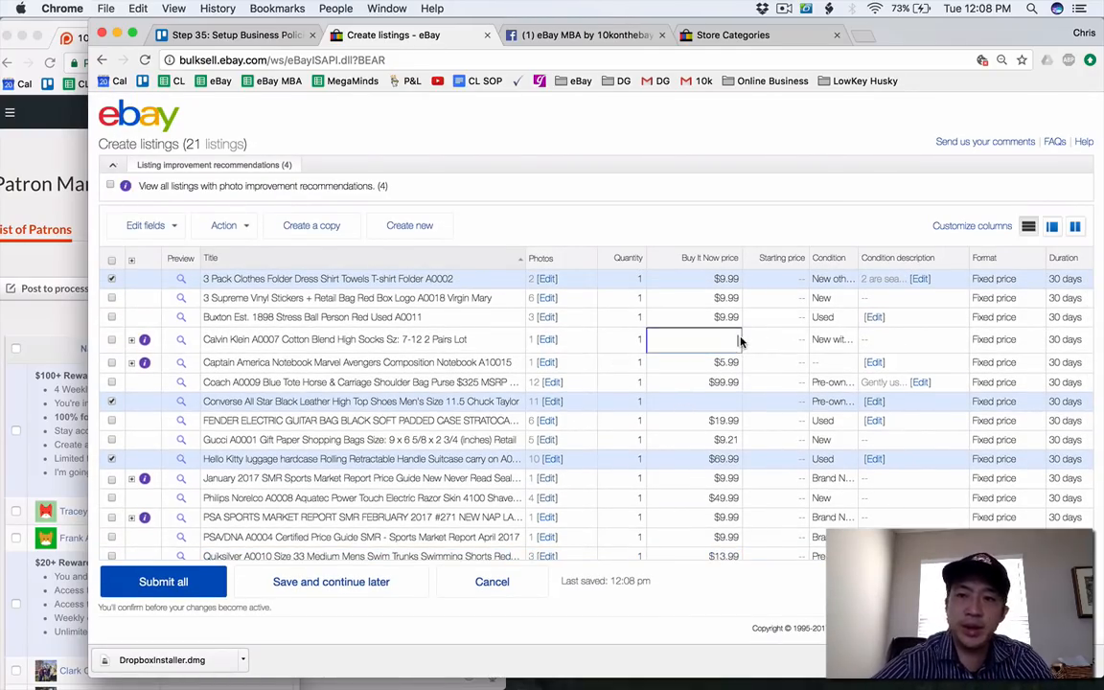
{"action": "left_click", "coordinate": [722, 216]}
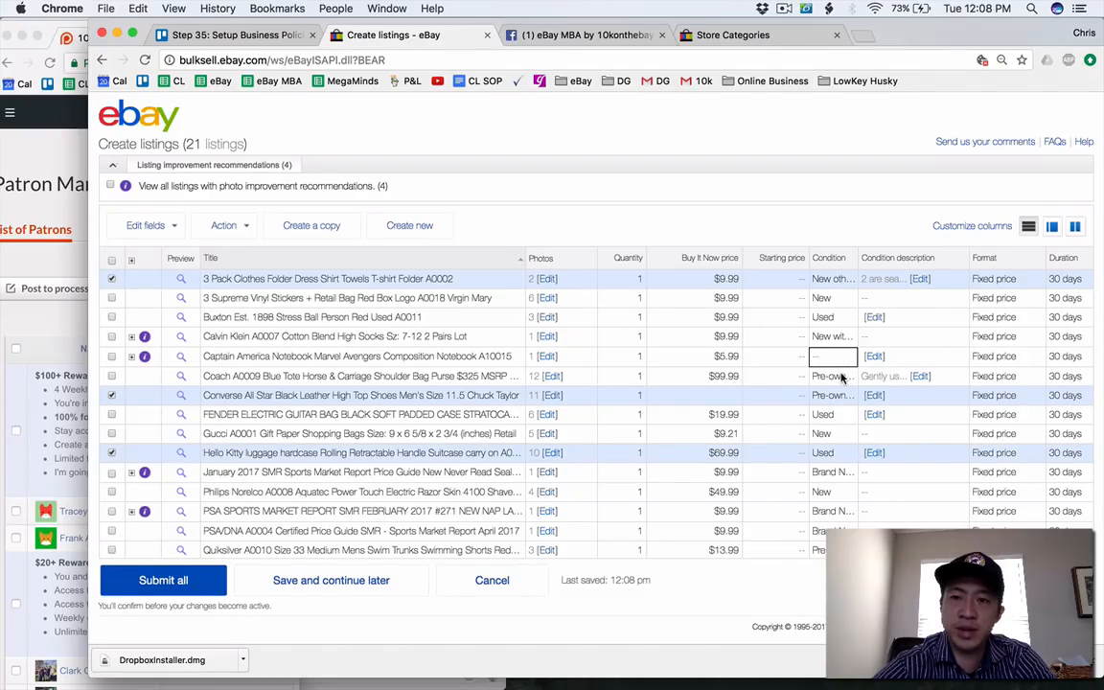
Set the Buy It Now price of the Converse All Star high top shoes draft to $39.99.
{"action": "left_click", "coordinate": [711, 395]}
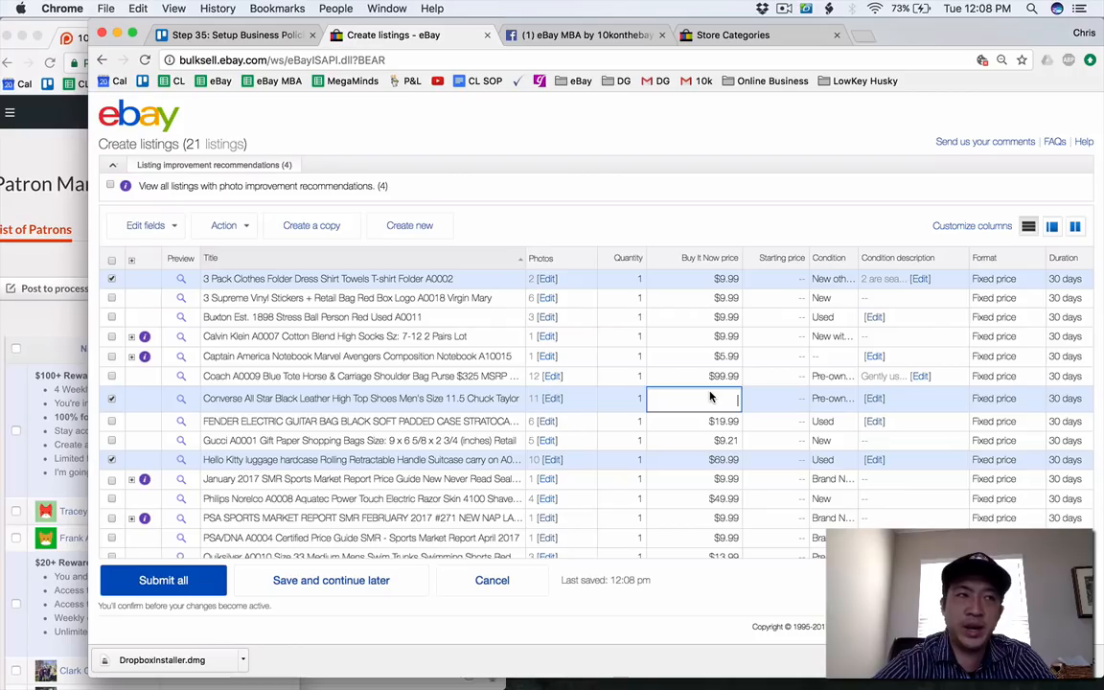
{"action": "type", "text": "29."}
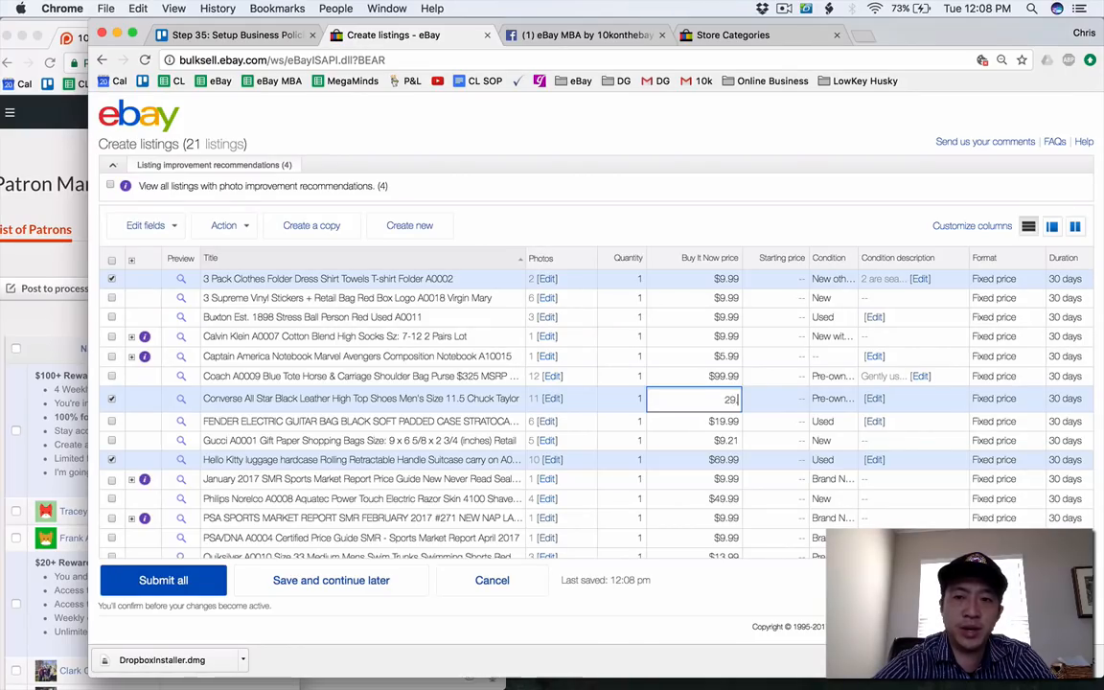
{"action": "type", "text": "99"}
{"action": "key", "text": "super+a"}
{"action": "type", "text": "39"}
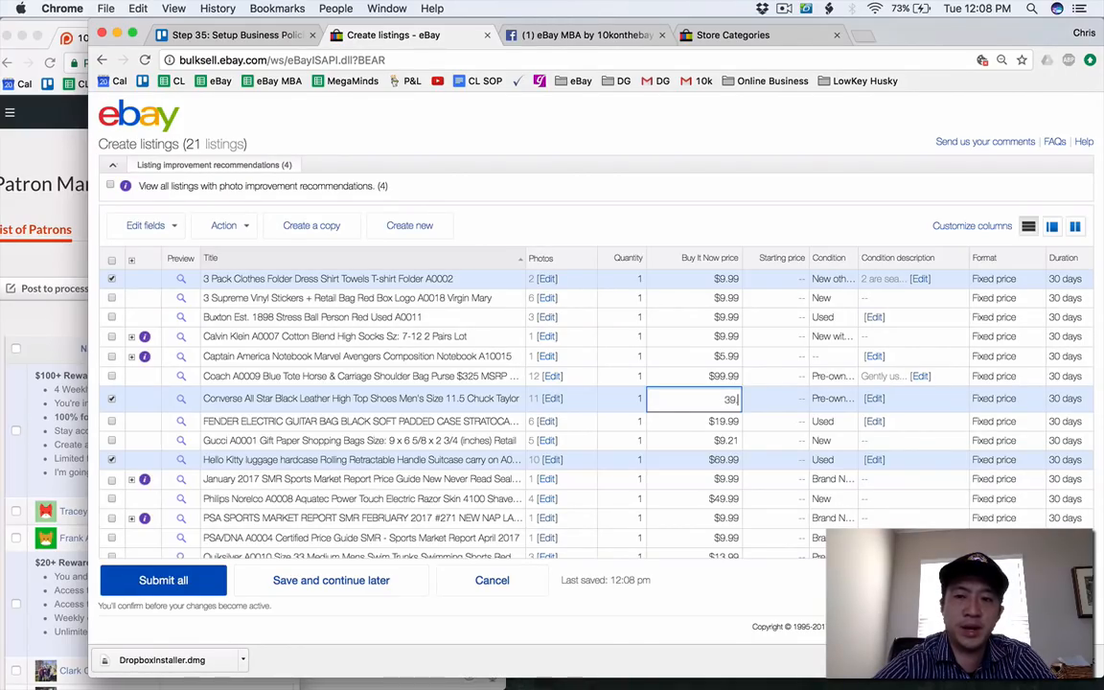
{"action": "type", "text": ".99"}
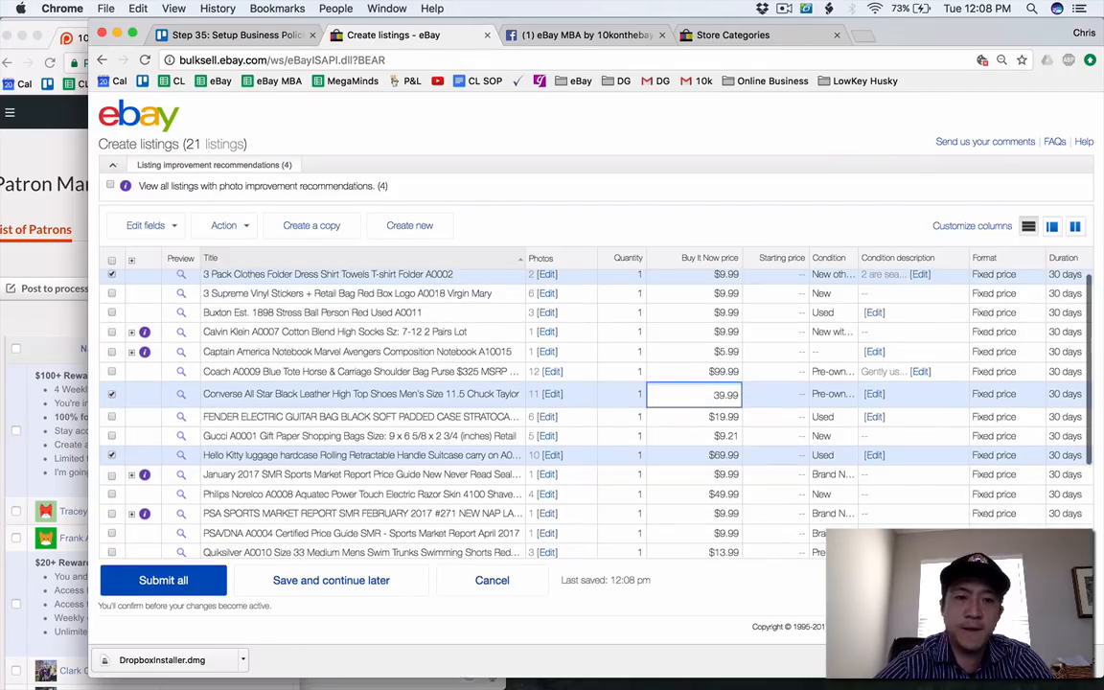
Set the Buy It Now price of the Temptations beverage dispenser draft to $99.99.
{"action": "scroll", "coordinate": [537, 374], "scroll_direction": "down", "scroll_amount": 3}
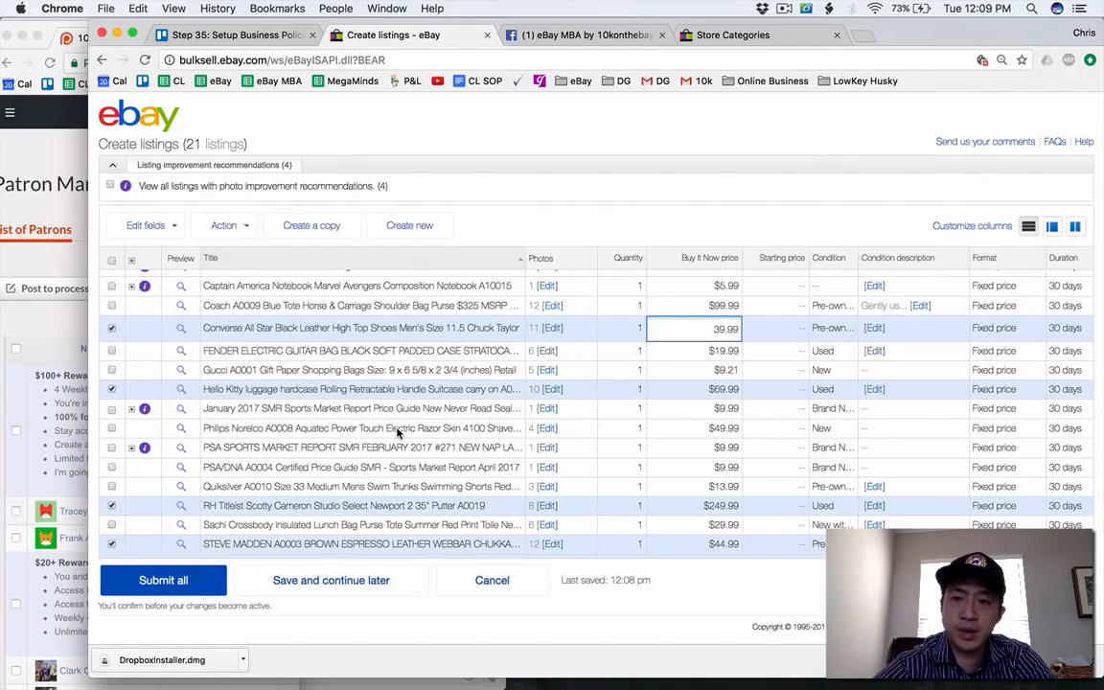
{"action": "scroll", "coordinate": [395, 429], "scroll_direction": "down", "scroll_amount": 3}
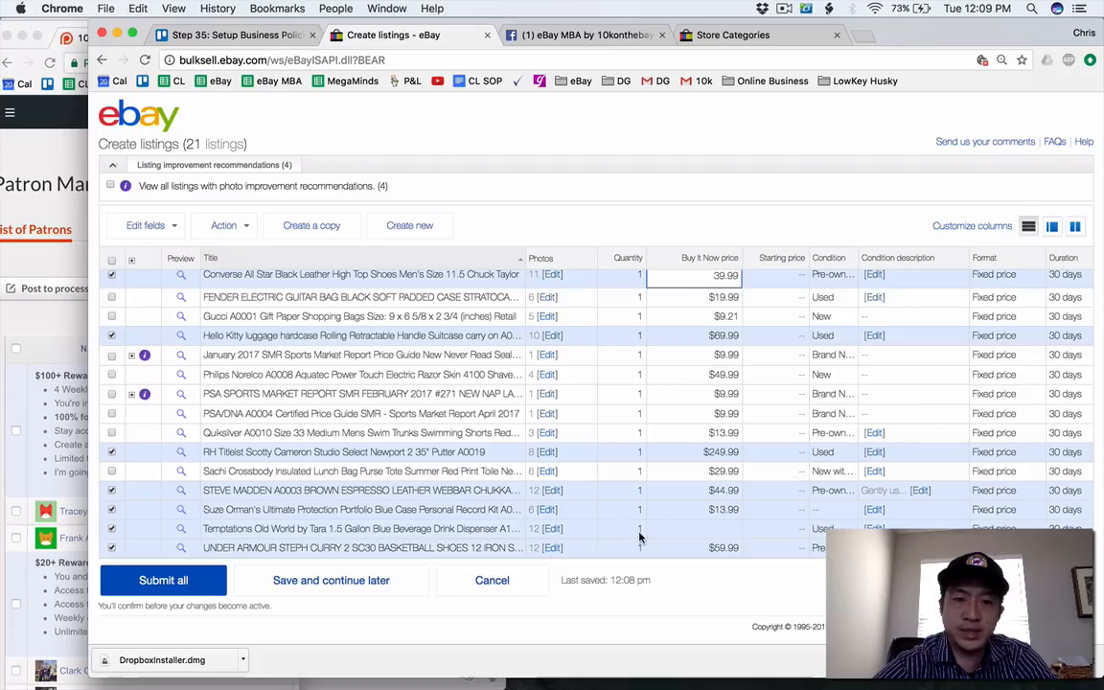
{"action": "left_click", "coordinate": [730, 533]}
{"action": "type", "text": "99.99"}
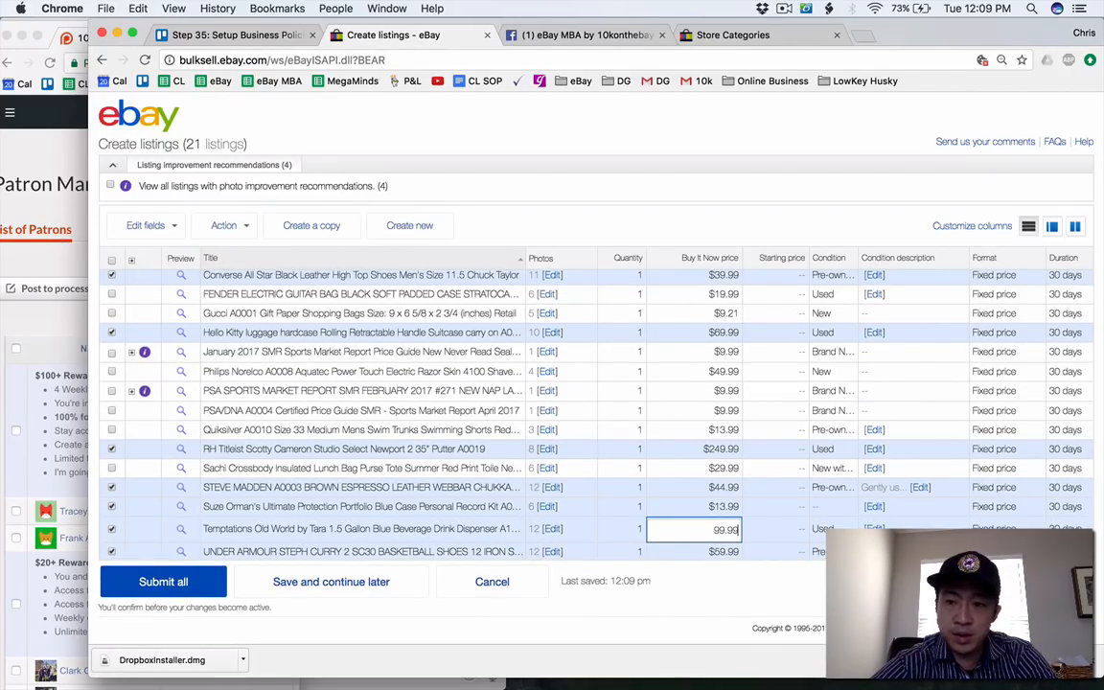
{"action": "left_click", "coordinate": [730, 573]}
Examine the drafts' category and item specifics columns and the store's own category list, and return to the drafts.
{"action": "scroll", "coordinate": [744, 550], "scroll_direction": "right", "scroll_amount": 3}
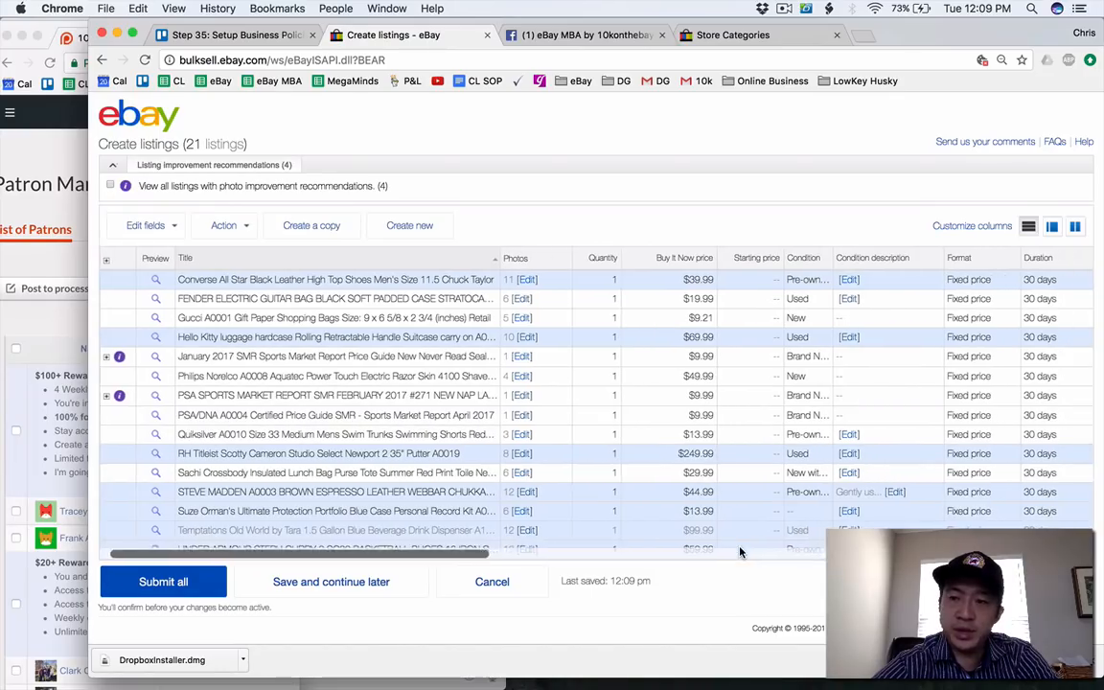
{"action": "scroll", "coordinate": [740, 551], "scroll_direction": "right", "scroll_amount": 4}
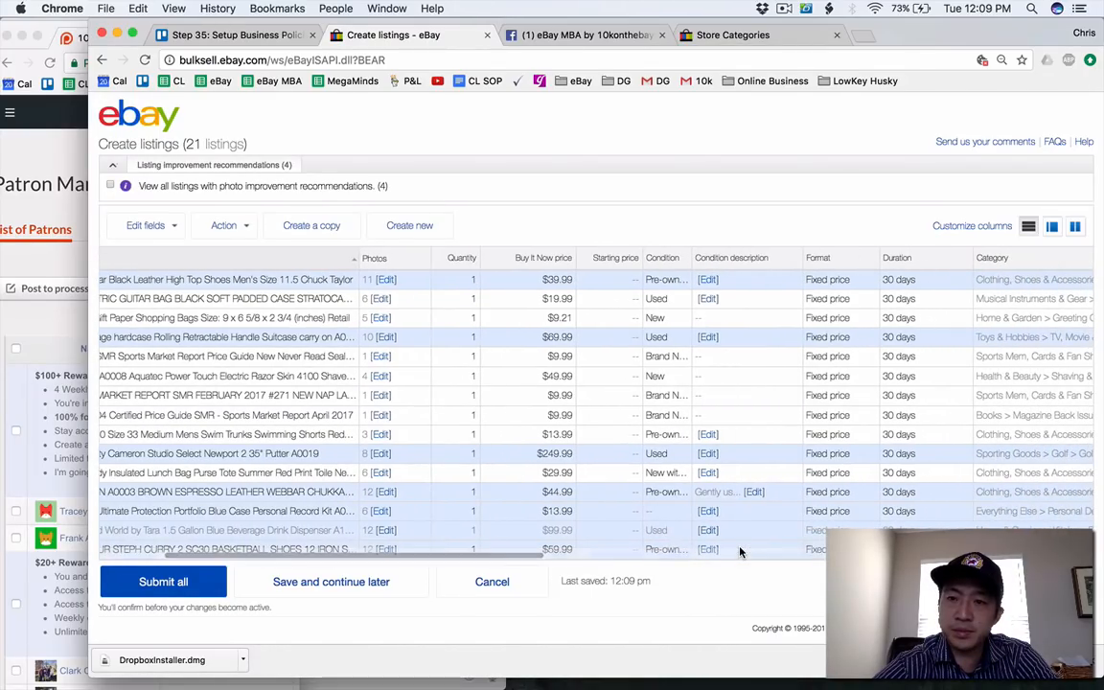
{"action": "scroll", "coordinate": [739, 551], "scroll_direction": "right", "scroll_amount": 15}
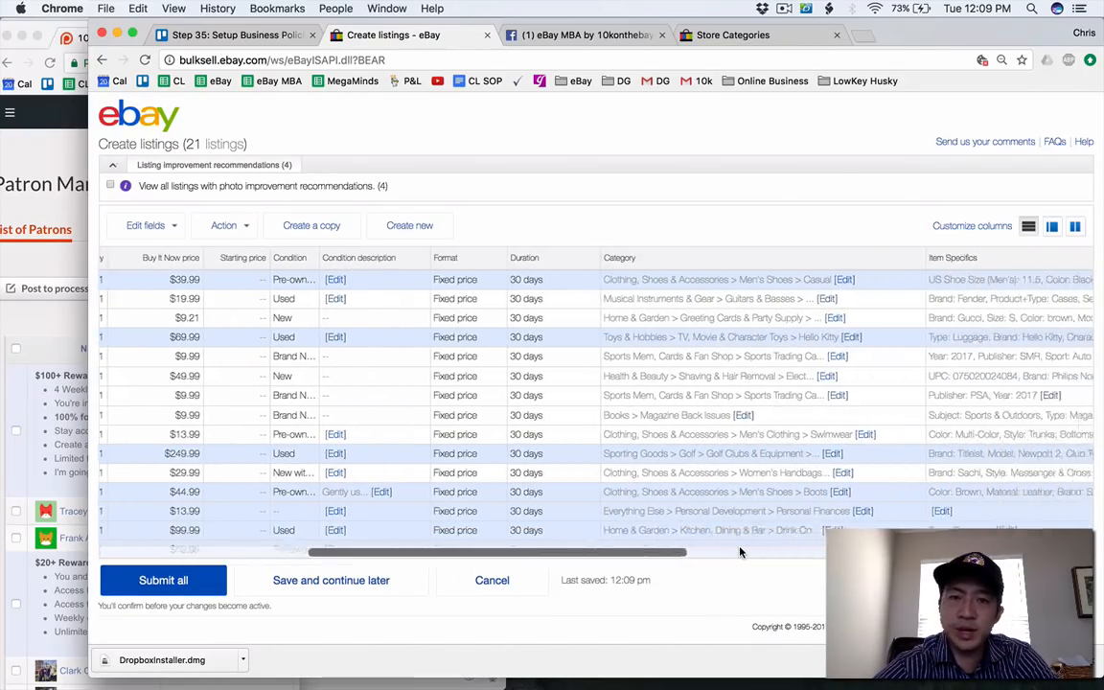
{"action": "scroll", "coordinate": [740, 551], "scroll_direction": "left", "scroll_amount": 15}
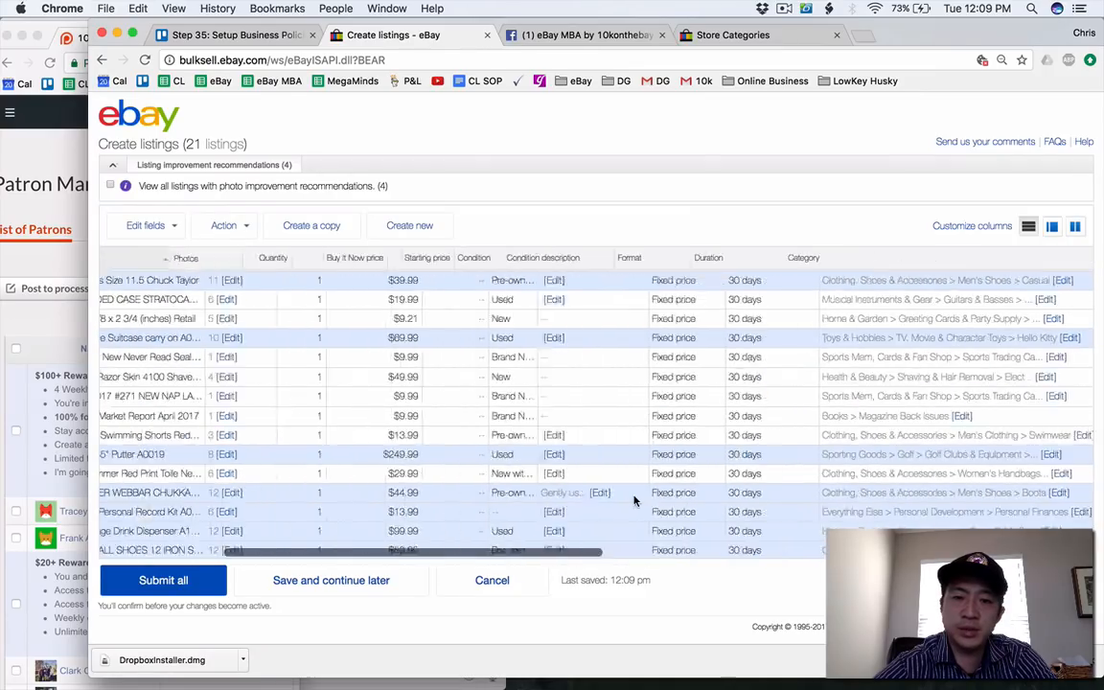
{"action": "left_click", "coordinate": [686, 33]}
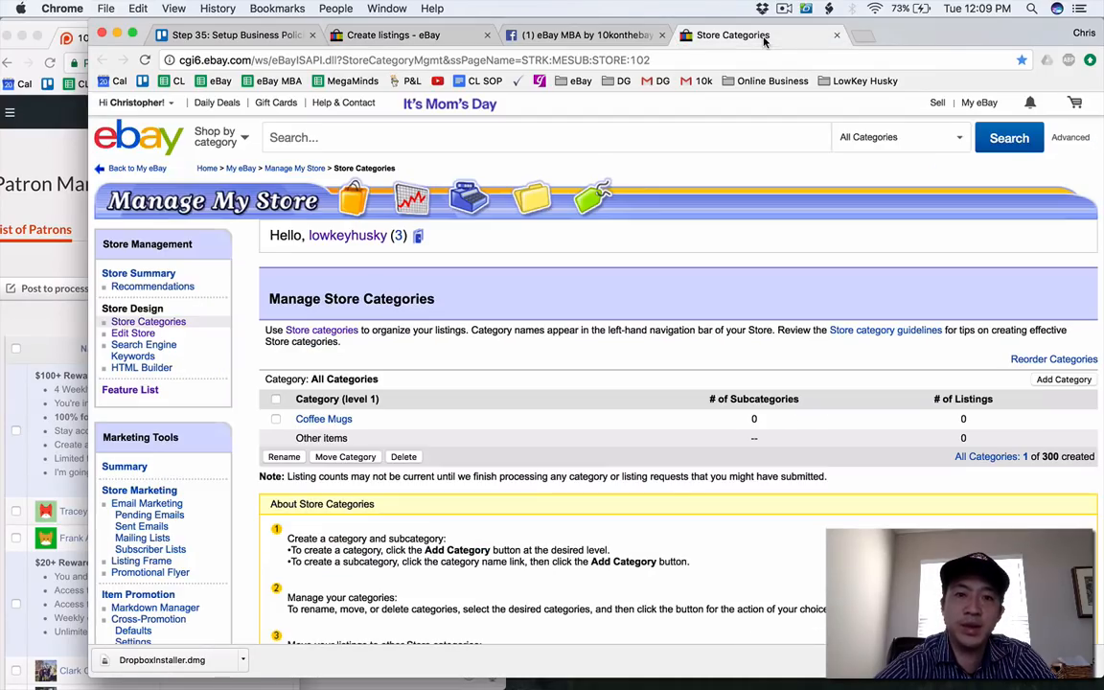
{"action": "scroll", "coordinate": [528, 334], "scroll_direction": "down", "scroll_amount": 1}
{"action": "scroll", "coordinate": [528, 333], "scroll_direction": "down", "scroll_amount": 1}
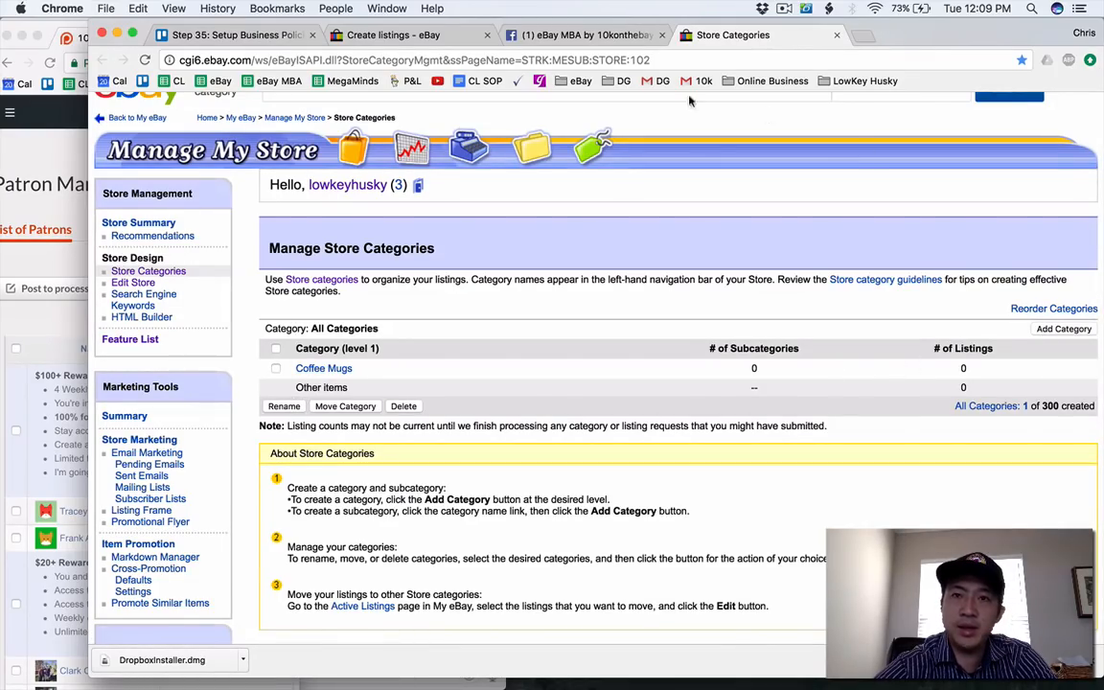
{"action": "left_click", "coordinate": [529, 34]}
{"action": "left_click", "coordinate": [428, 38]}
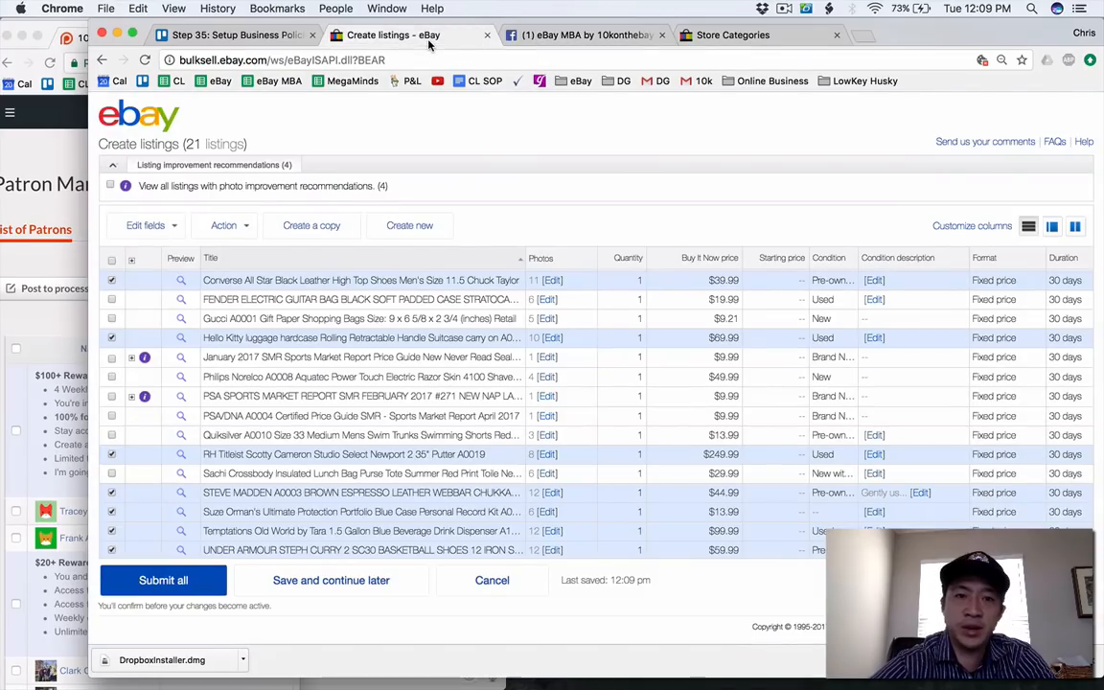
Select all the drafts in the listings table.
{"action": "scroll", "coordinate": [364, 446], "scroll_direction": "up", "scroll_amount": 4}
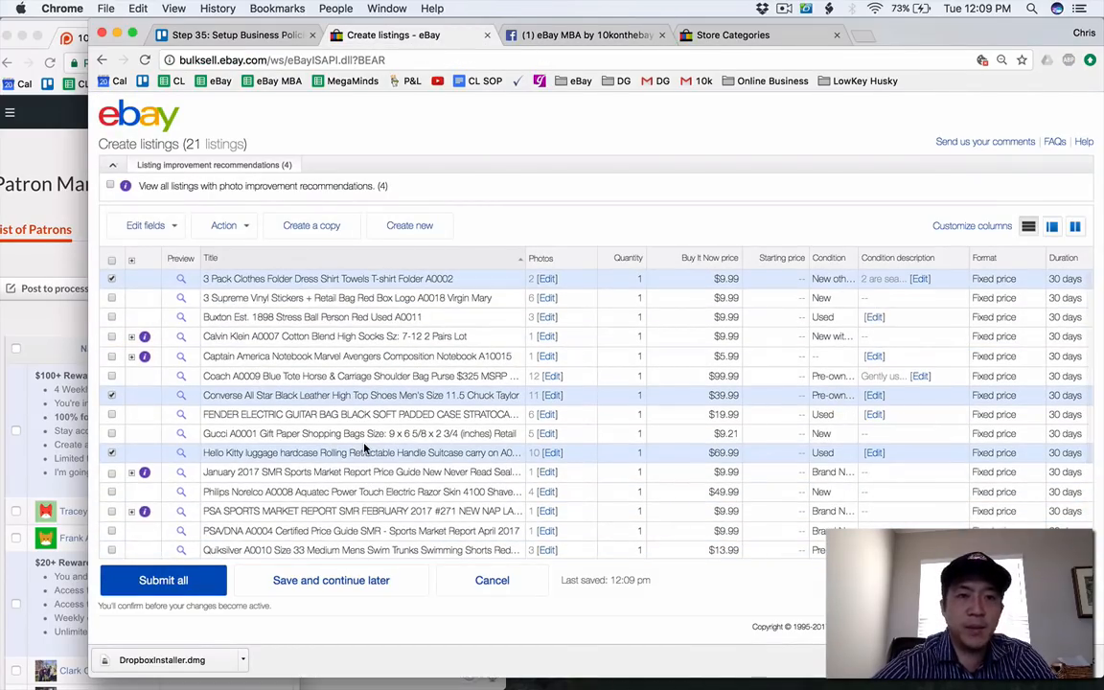
{"action": "left_click", "coordinate": [112, 261]}
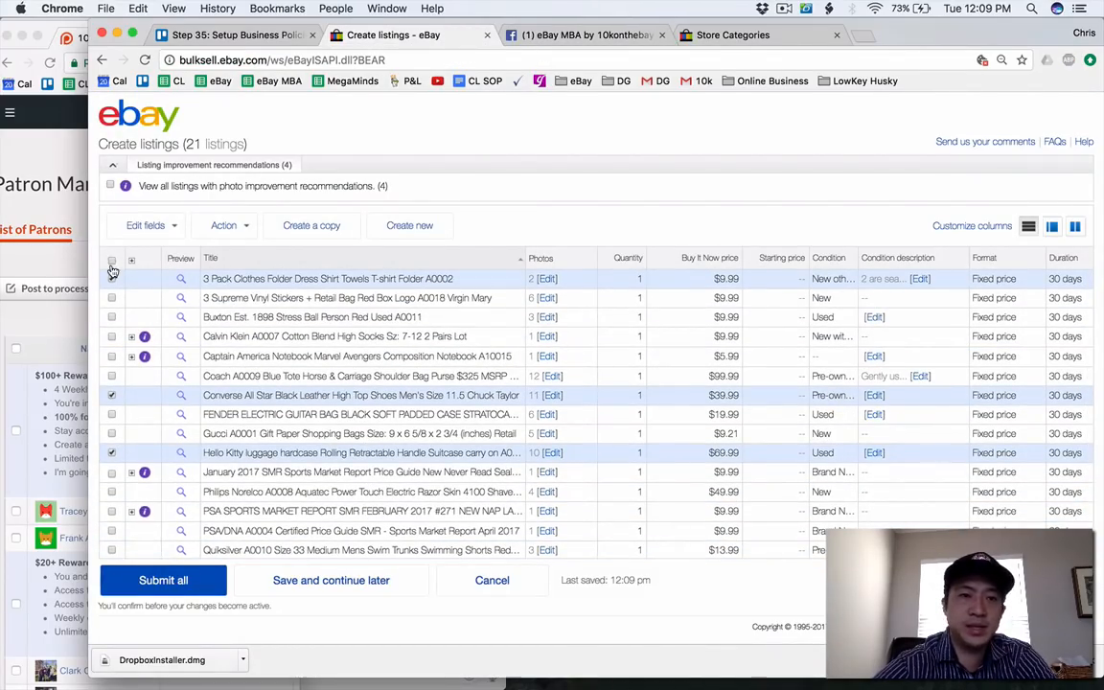
{"action": "scroll", "coordinate": [471, 396], "scroll_direction": "right", "scroll_amount": 5}
{"action": "scroll", "coordinate": [471, 397], "scroll_direction": "right", "scroll_amount": 2}
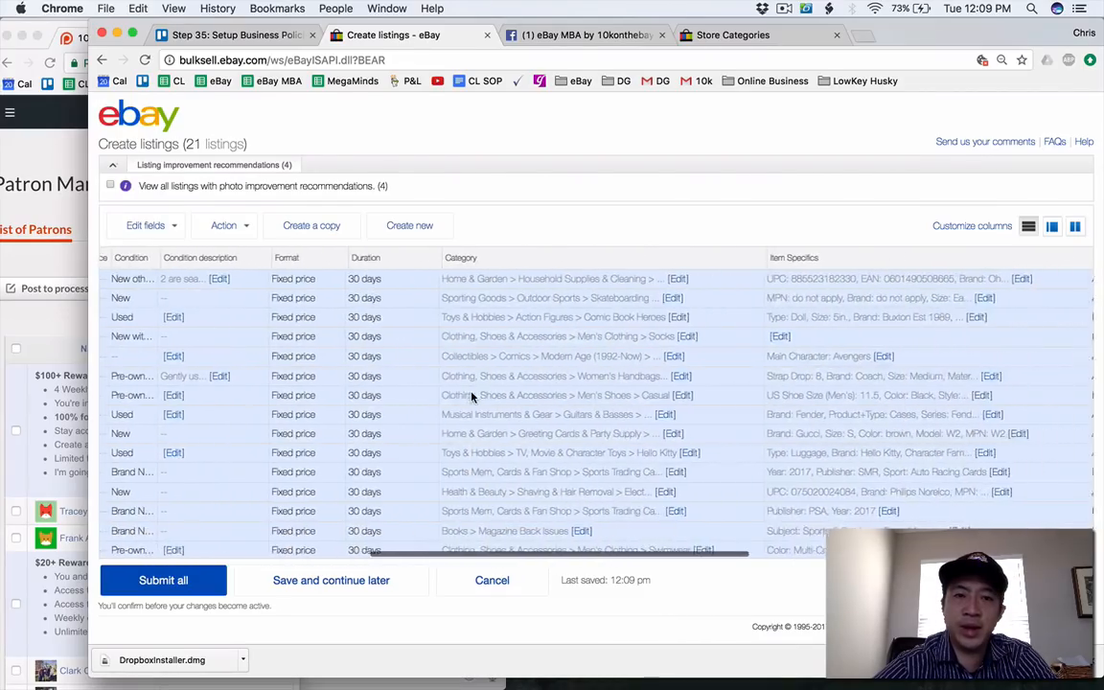
{"action": "scroll", "coordinate": [471, 397], "scroll_direction": "left", "scroll_amount": 10}
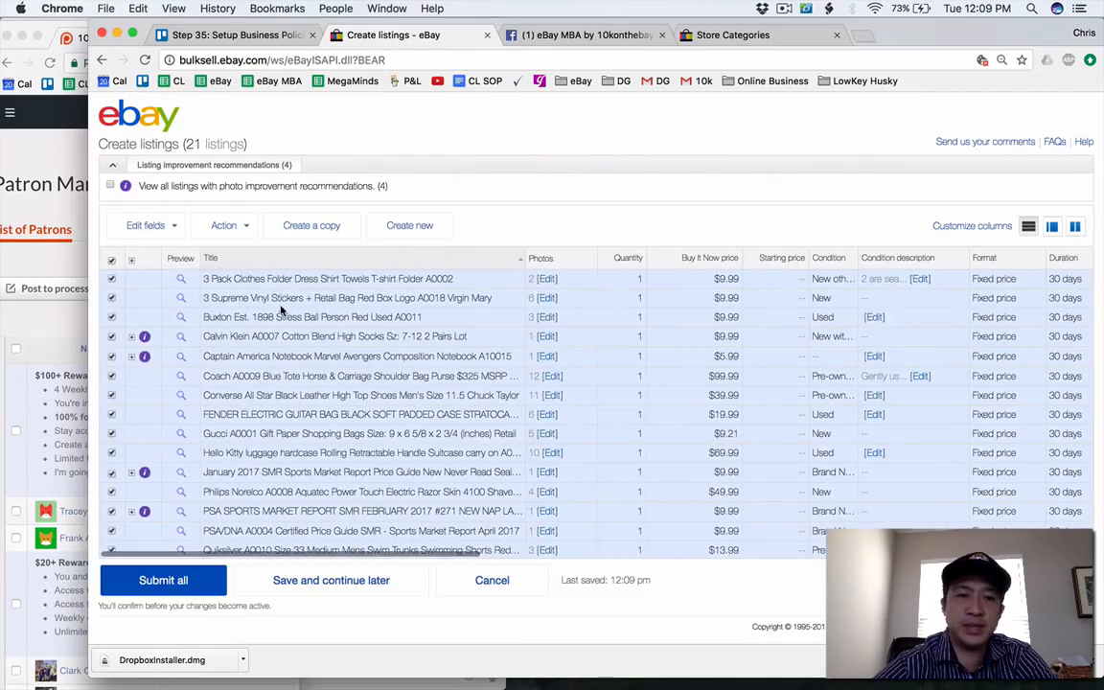
Submit all the selected drafts, confirm the submission and open the rejected listings with their errors.
{"action": "scroll", "coordinate": [243, 369], "scroll_direction": "down", "scroll_amount": 3}
{"action": "left_click", "coordinate": [201, 583]}
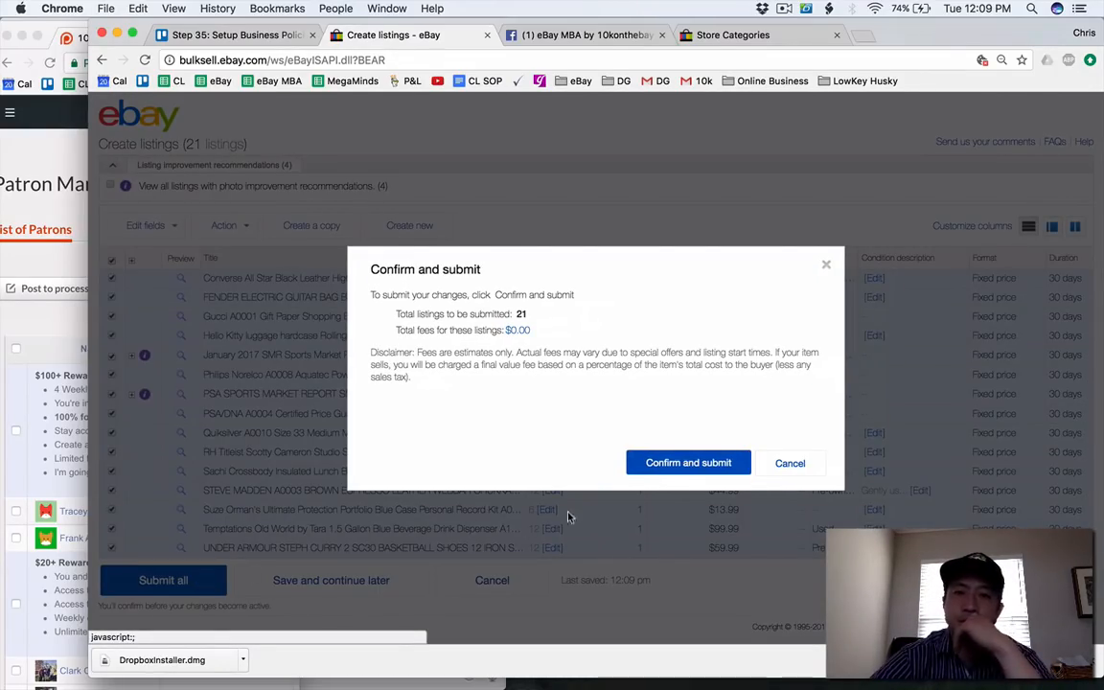
{"action": "left_click", "coordinate": [665, 476]}
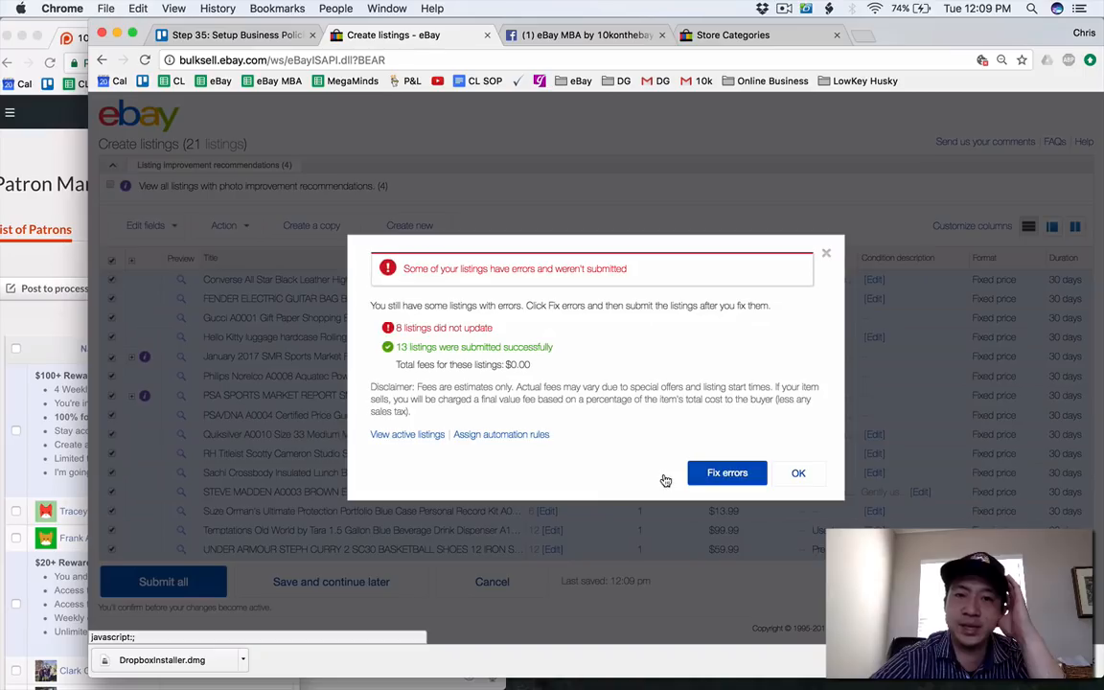
{"action": "left_click", "coordinate": [695, 477]}
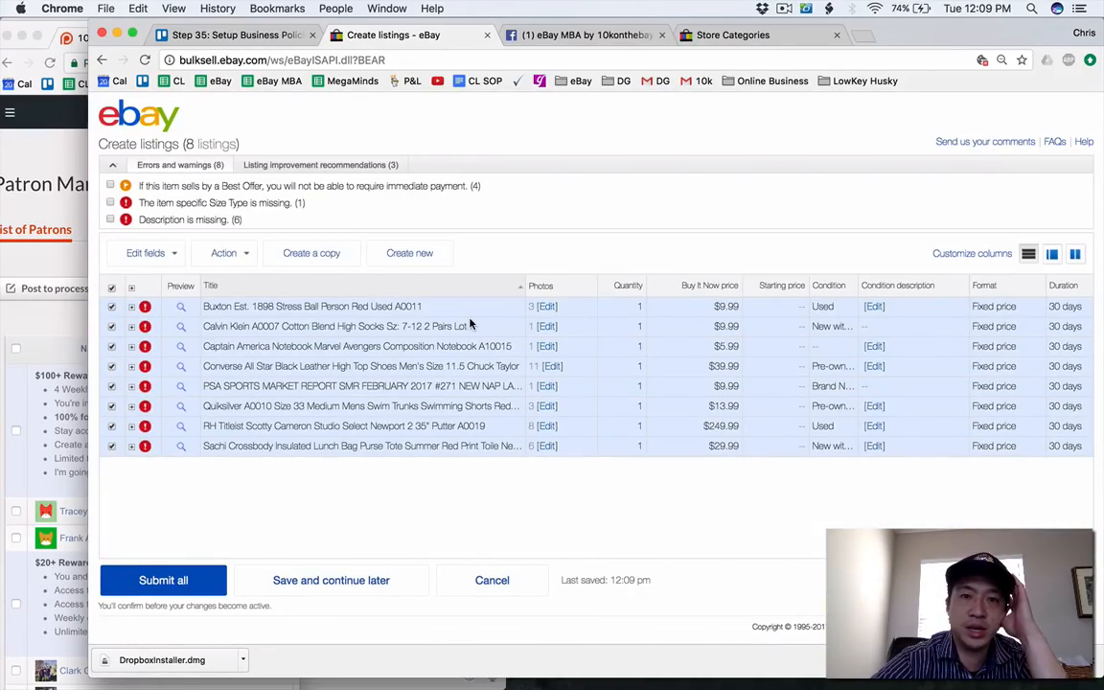
{"action": "scroll", "coordinate": [308, 220], "scroll_direction": "down", "scroll_amount": 1}
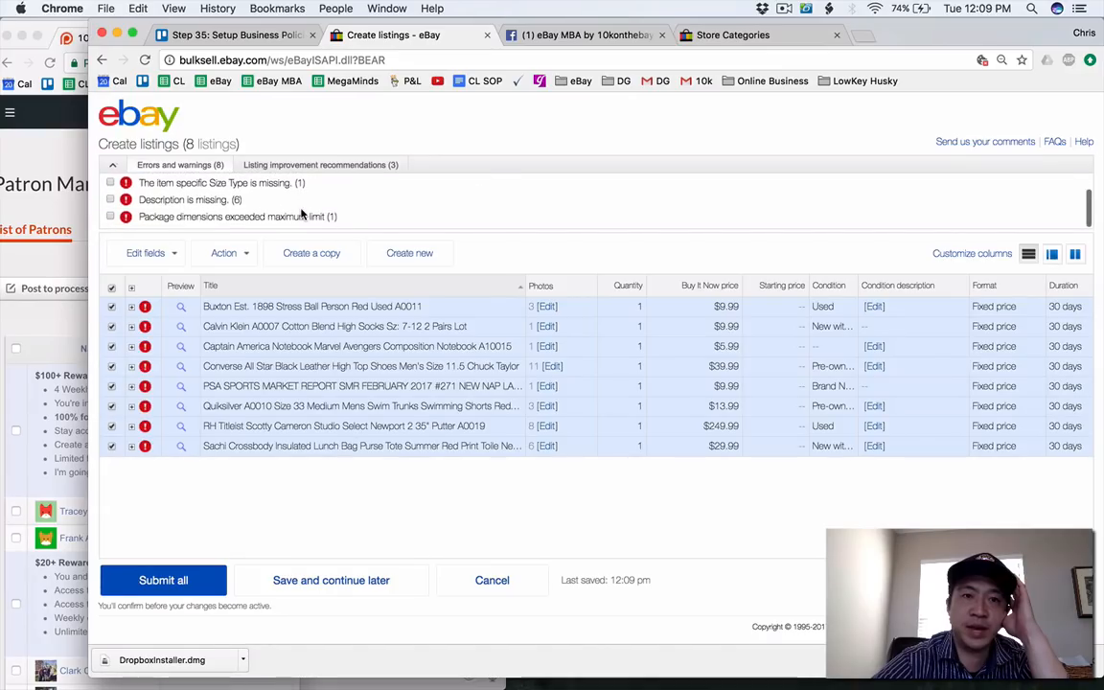
{"action": "scroll", "coordinate": [301, 213], "scroll_direction": "up", "scroll_amount": 1}
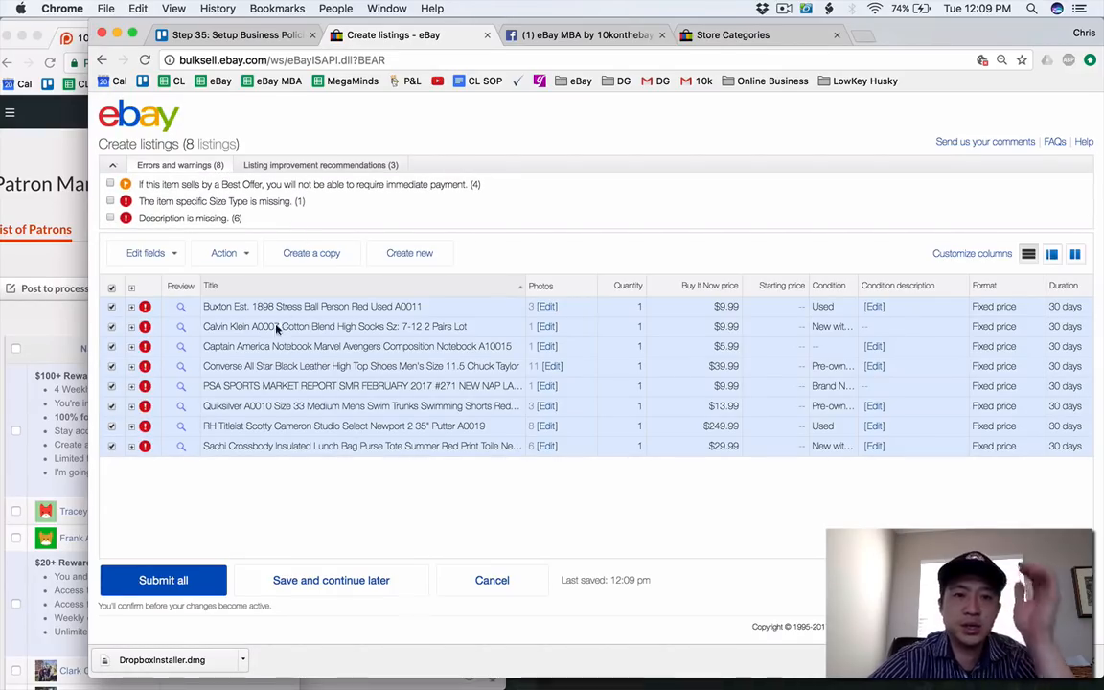
Set the package type of the Buxton, Calvin Klein, Captain America, PSA February 2017 and Quiksilver drafts to Package (or thick envelope), and save.
{"action": "left_click", "coordinate": [111, 289]}
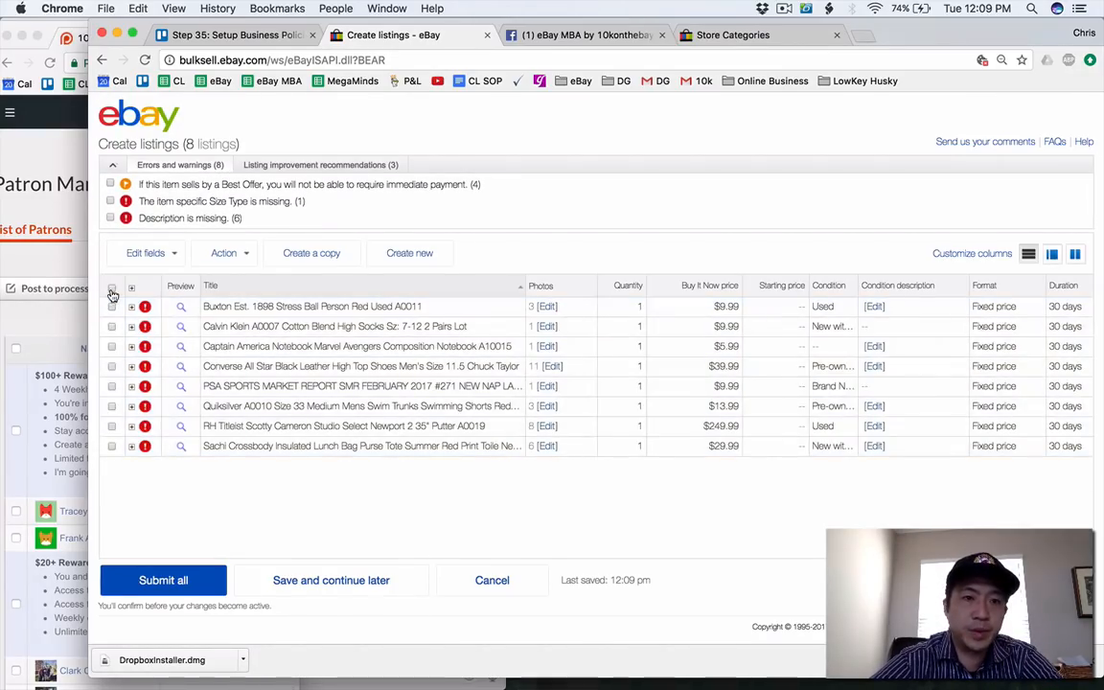
{"action": "left_click", "coordinate": [112, 308]}
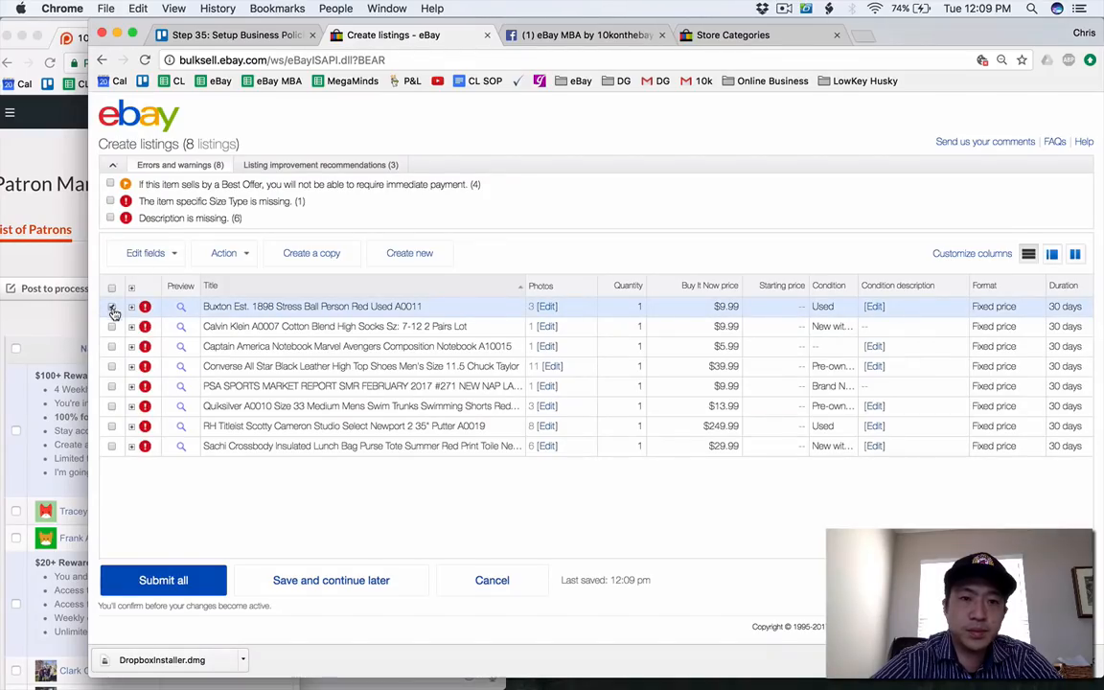
{"action": "left_click", "coordinate": [112, 347]}
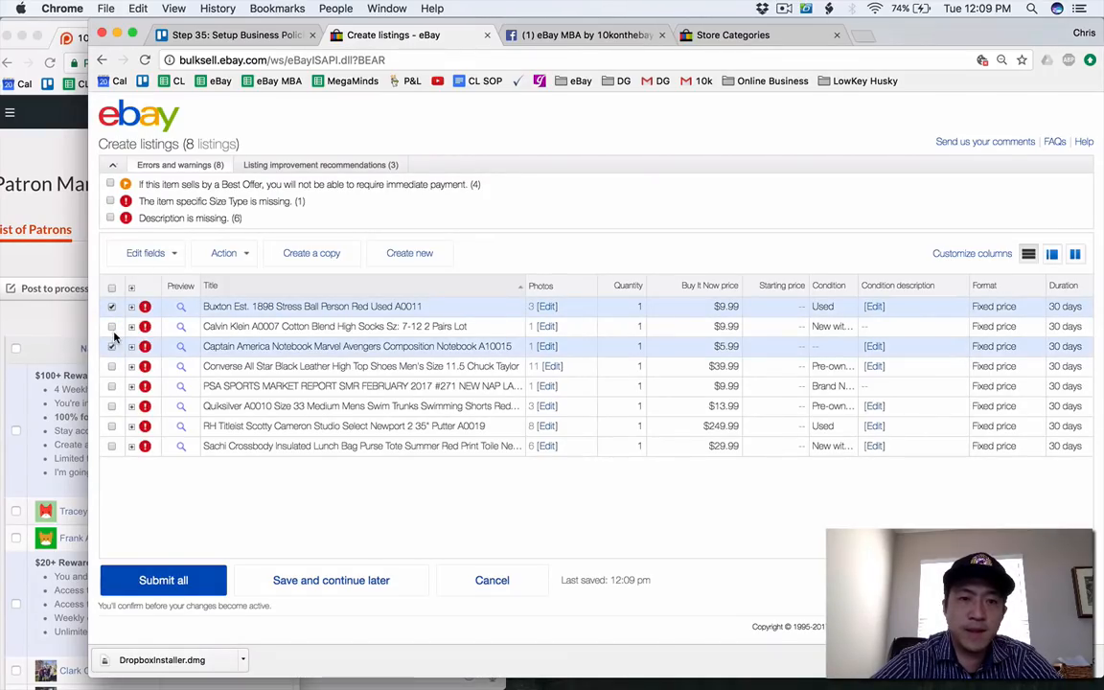
{"action": "left_click", "coordinate": [112, 328]}
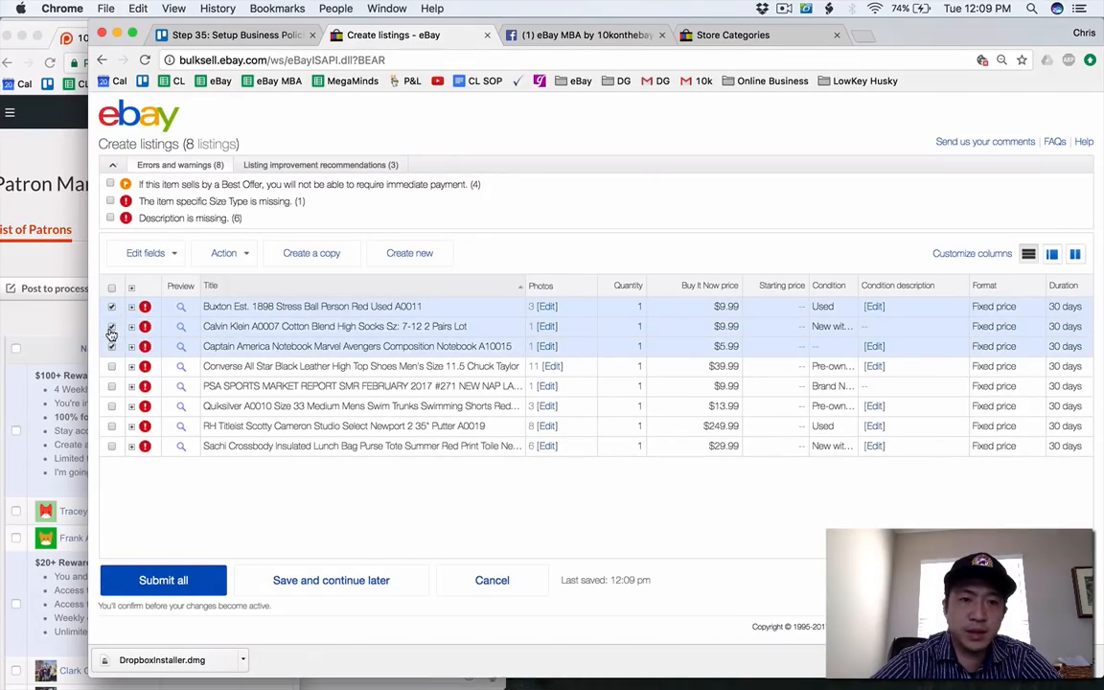
{"action": "left_click", "coordinate": [111, 387]}
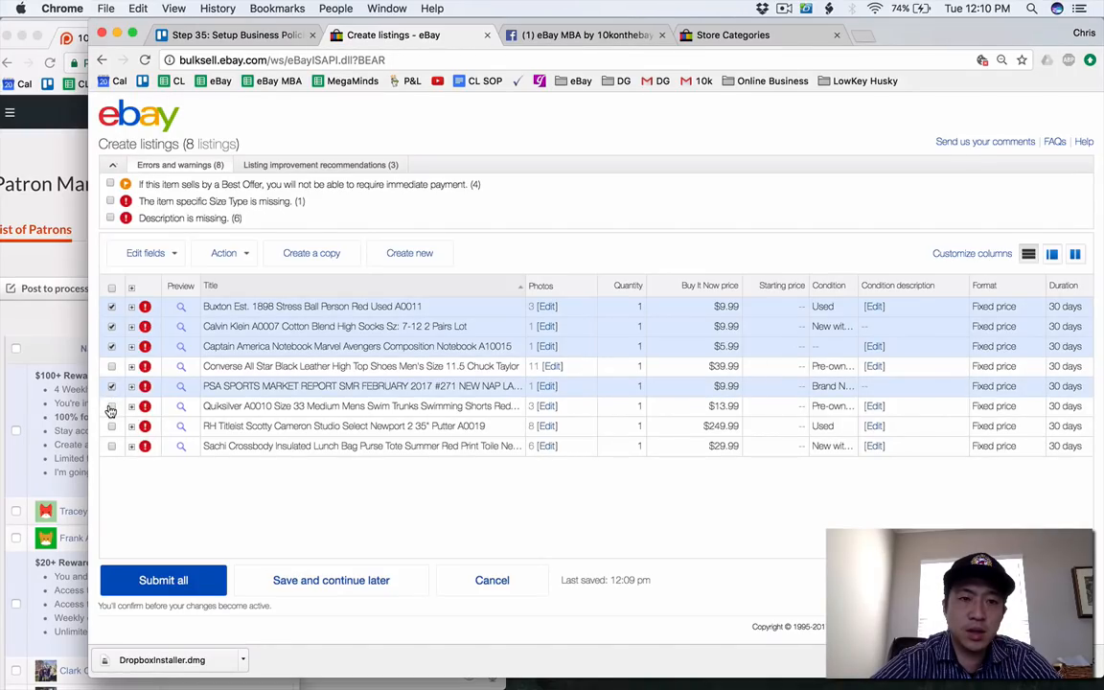
{"action": "left_click", "coordinate": [111, 407]}
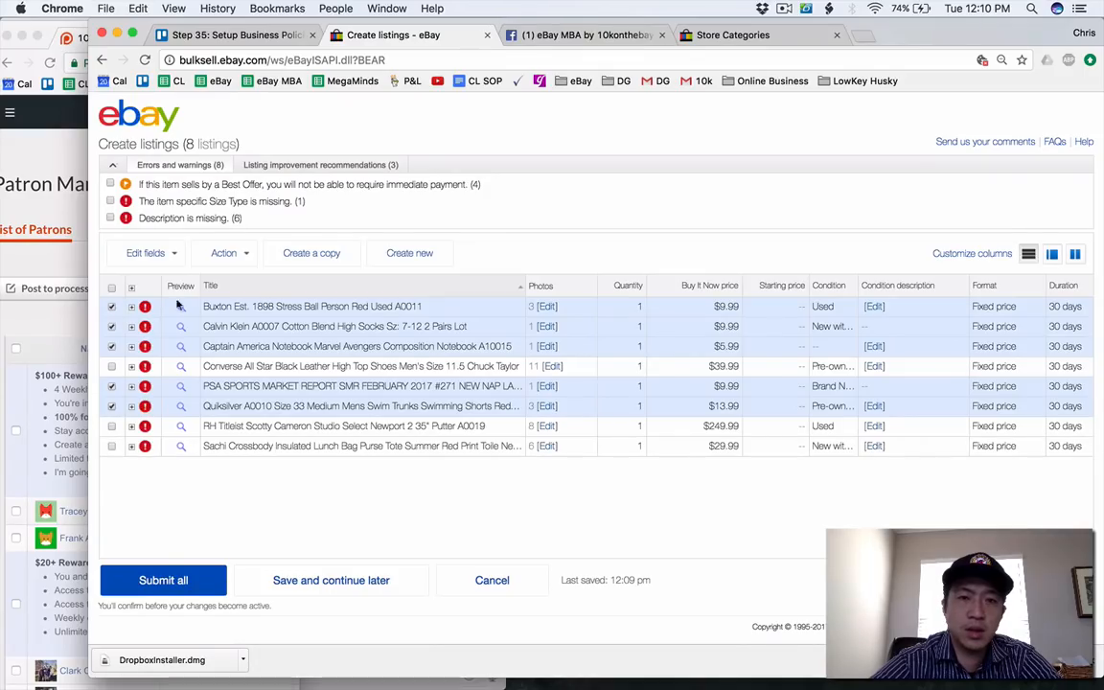
{"action": "left_click", "coordinate": [156, 251]}
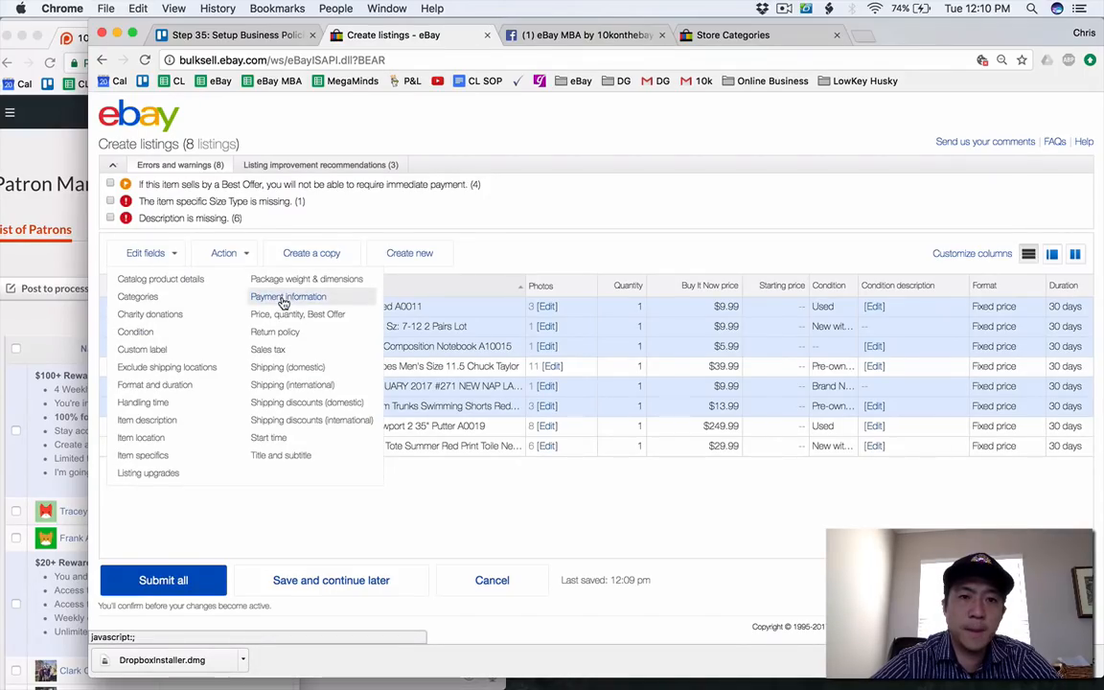
{"action": "left_click", "coordinate": [305, 279]}
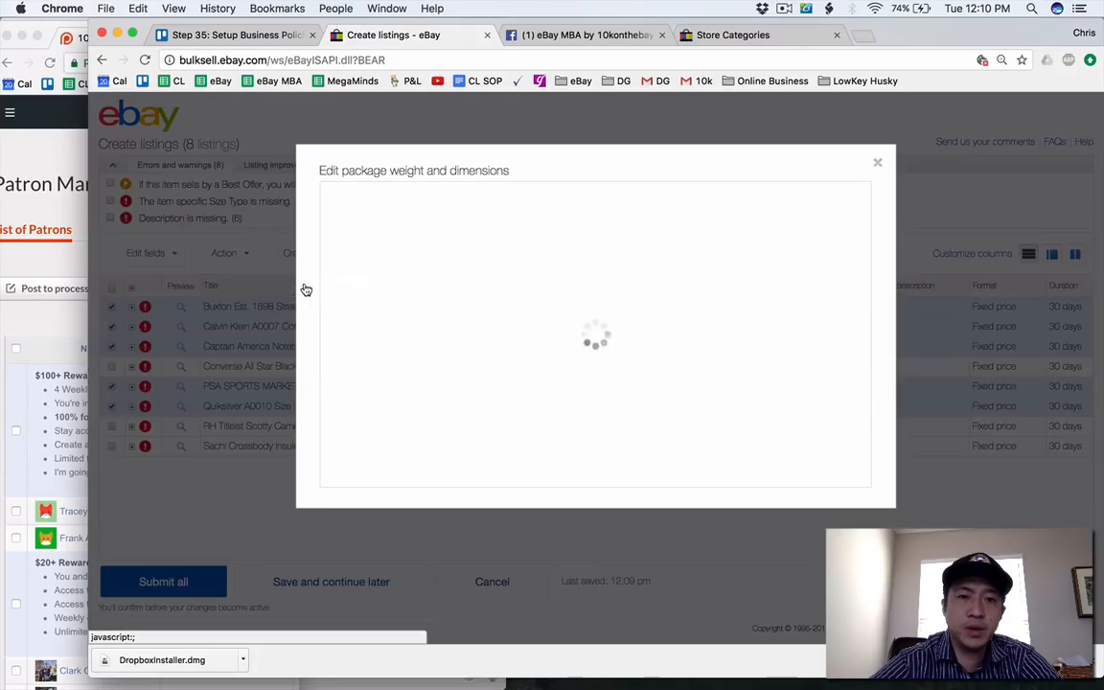
{"action": "left_click", "coordinate": [380, 276]}
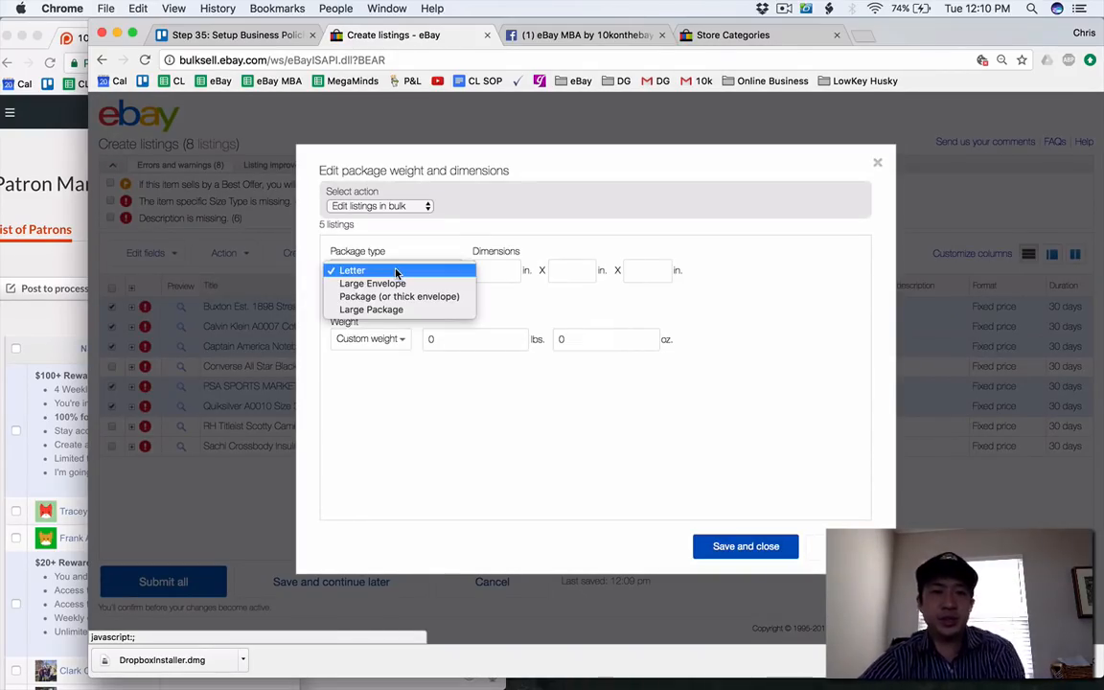
{"action": "left_click", "coordinate": [402, 297]}
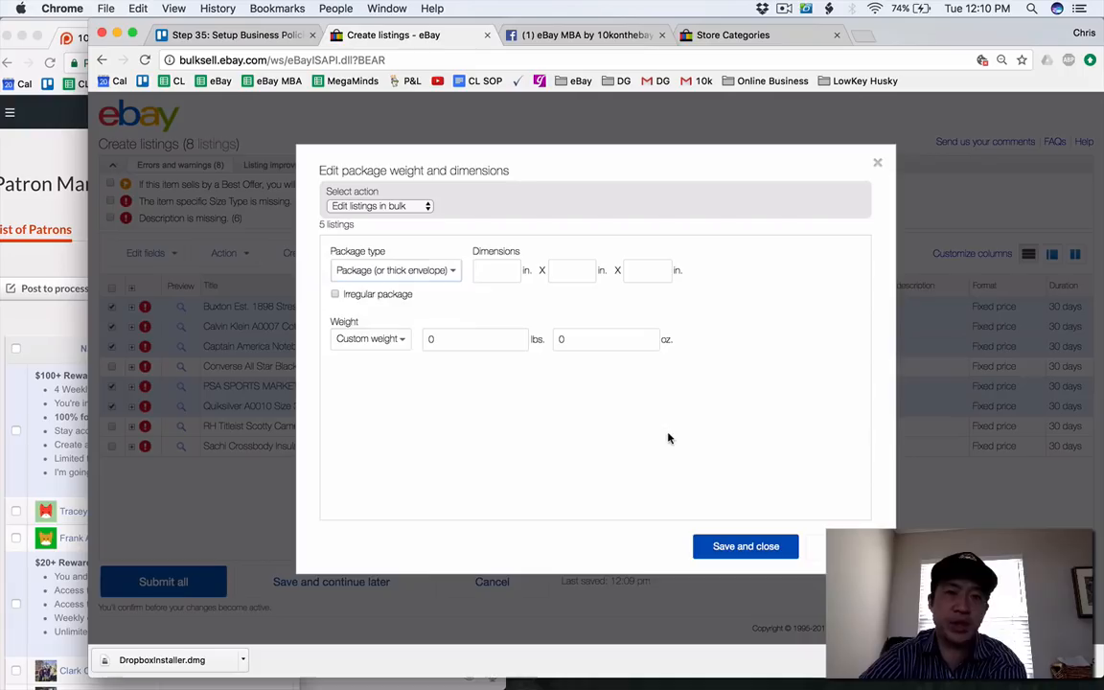
{"action": "left_click", "coordinate": [734, 545]}
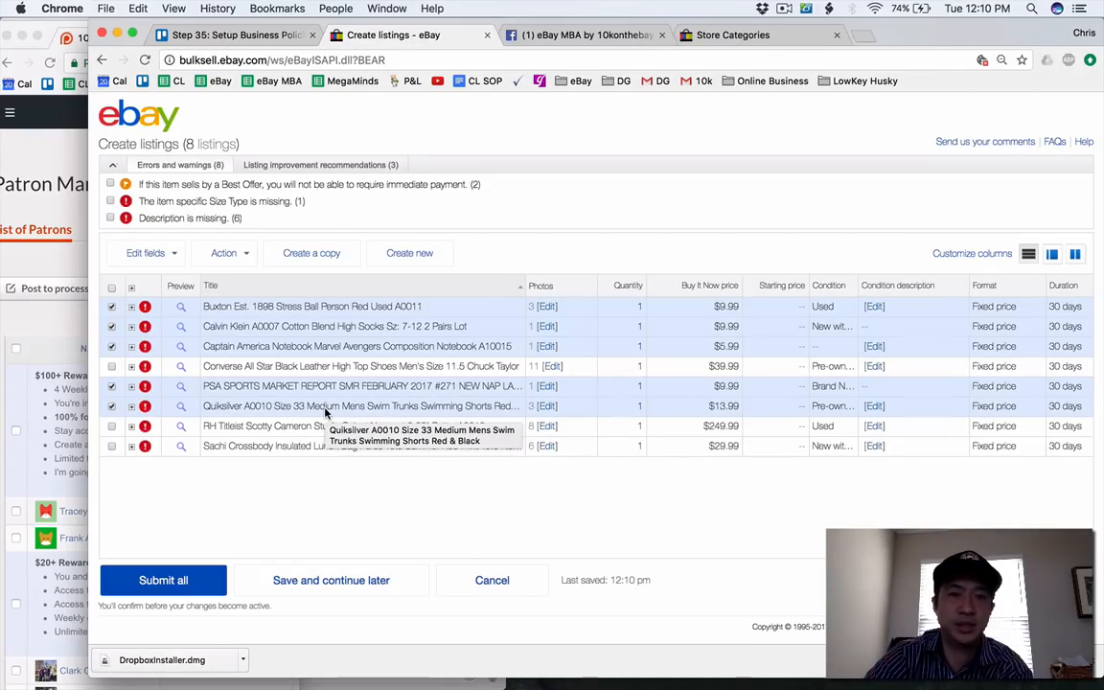
Try to submit all the remaining drafts, and save them to continue later.
{"action": "scroll", "coordinate": [261, 217], "scroll_direction": "down", "scroll_amount": 2}
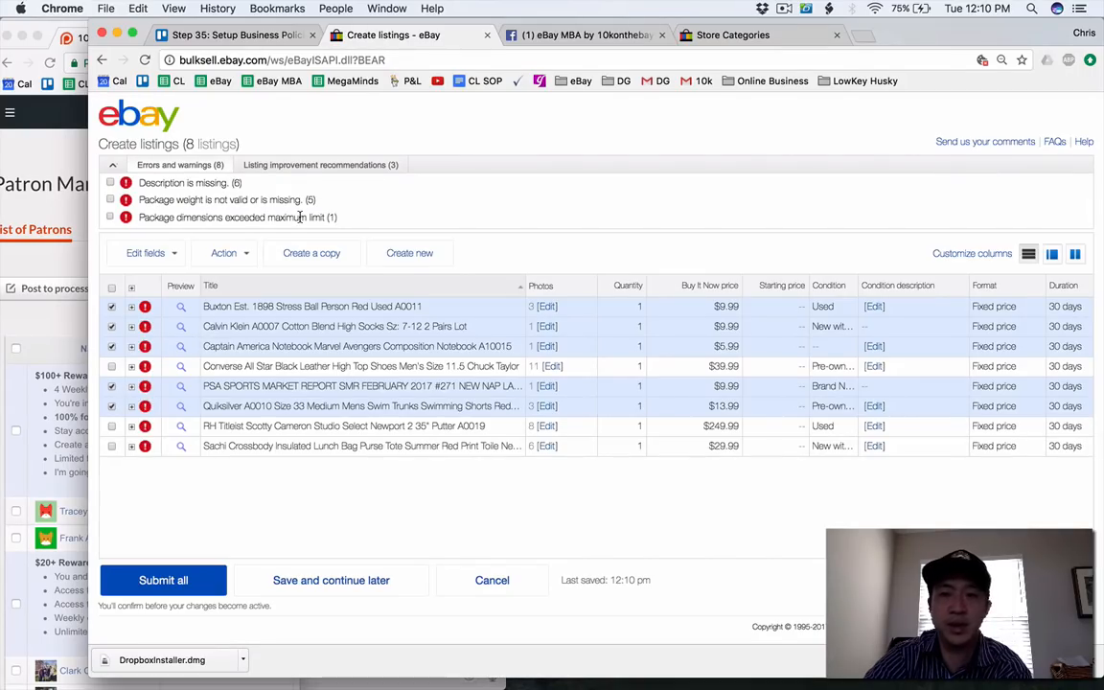
{"action": "left_click", "coordinate": [112, 289]}
{"action": "left_click", "coordinate": [111, 288]}
{"action": "left_click", "coordinate": [111, 288]}
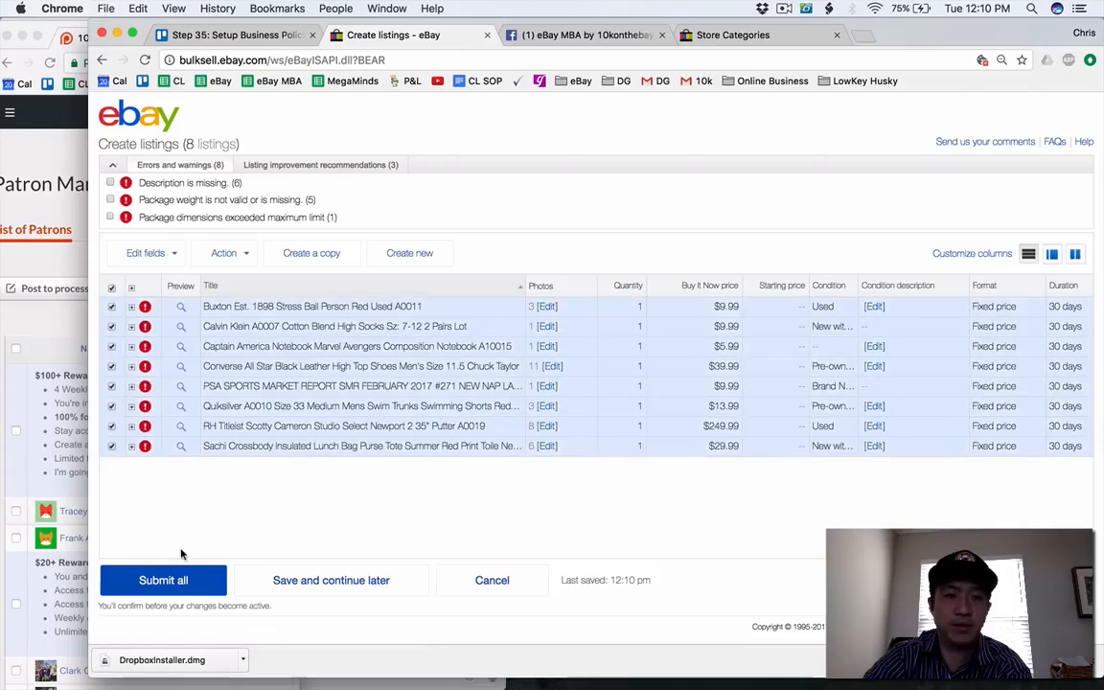
{"action": "left_click", "coordinate": [182, 582]}
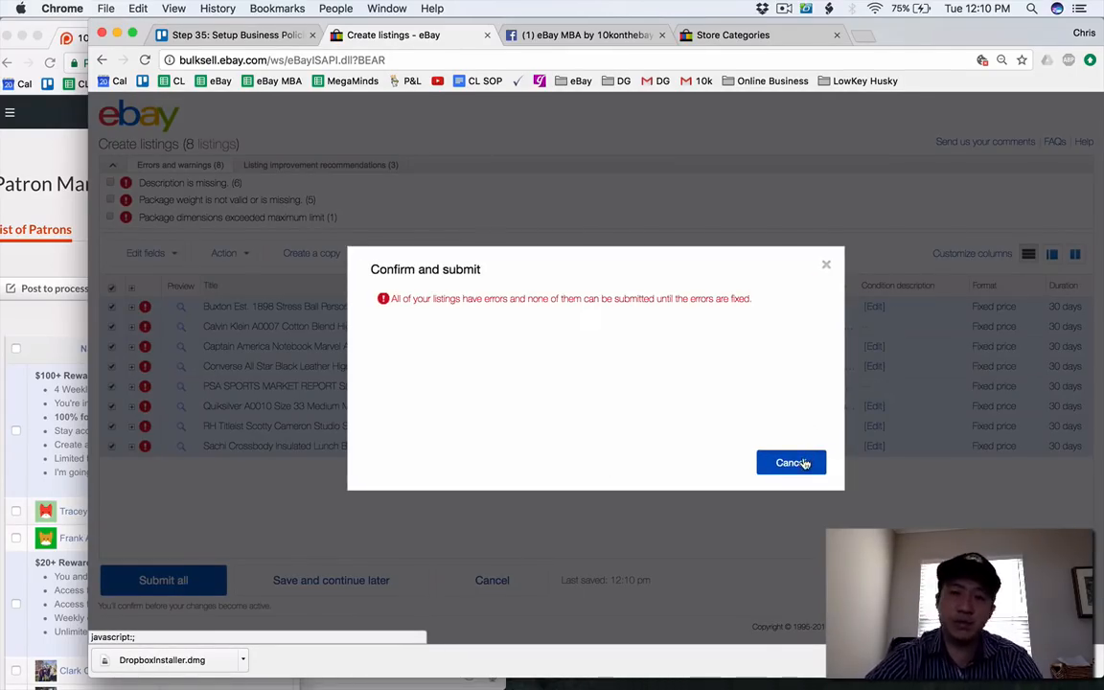
{"action": "left_click", "coordinate": [791, 462]}
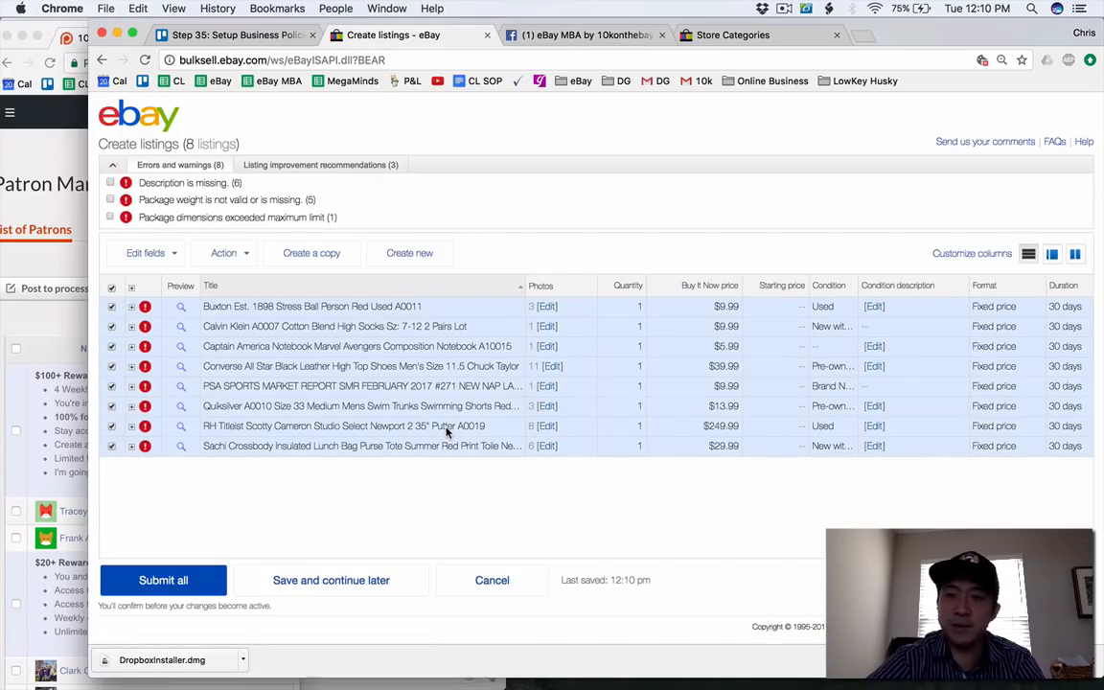
{"action": "left_click", "coordinate": [358, 585]}
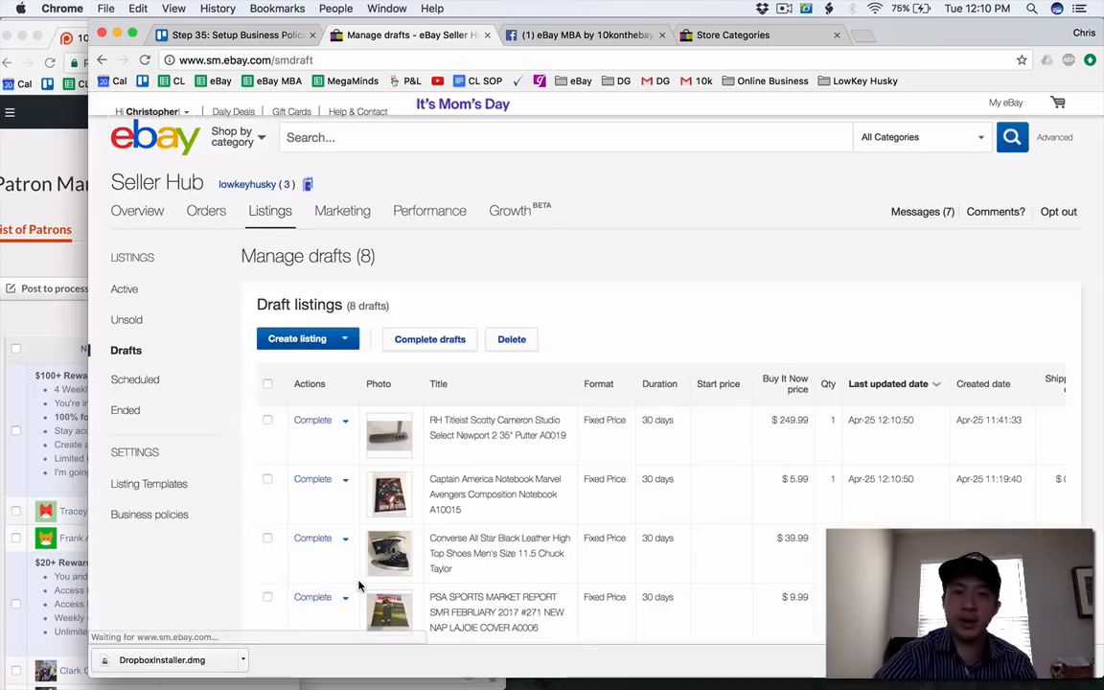
{"action": "scroll", "coordinate": [436, 541], "scroll_direction": "down", "scroll_amount": 1}
{"action": "left_click", "coordinate": [323, 384]}
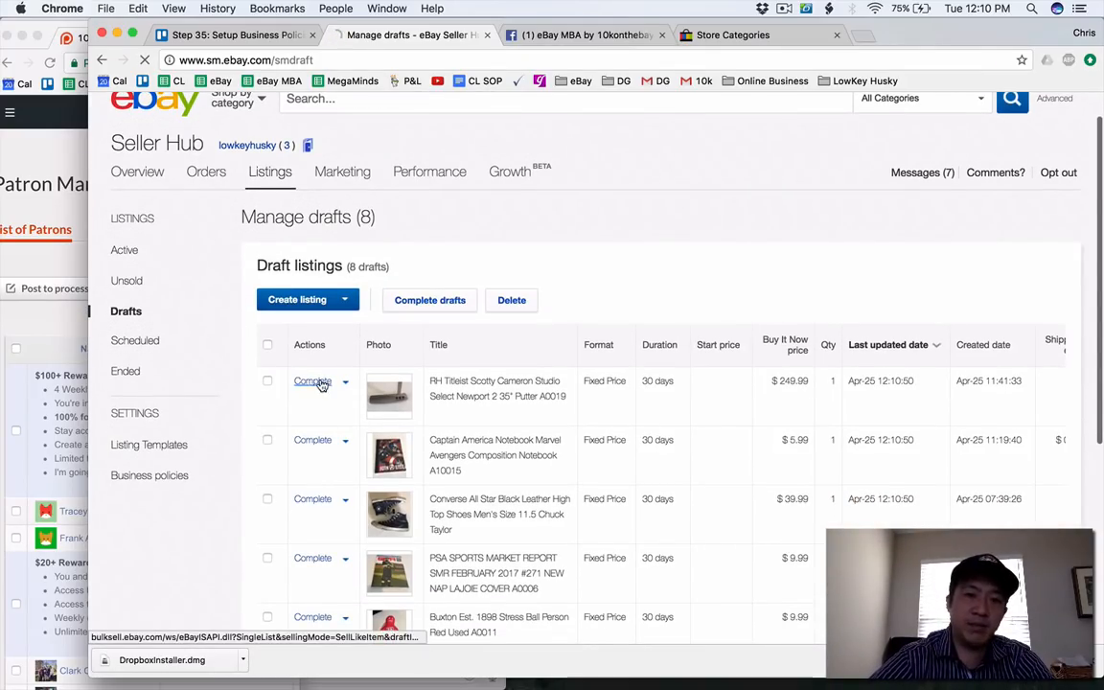
{"action": "left_click", "coordinate": [315, 440]}
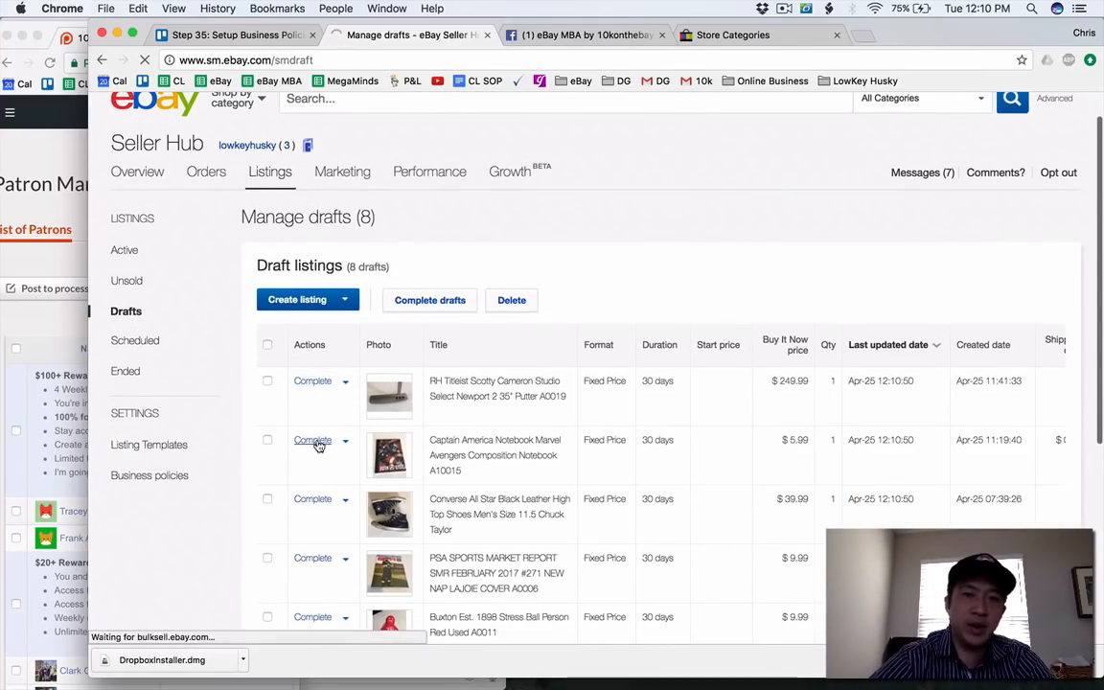
{"action": "left_click", "coordinate": [144, 60]}
Open the RH Titleist putter, Captain America notebook and Converse All Star drafts for completion, each in a new tab.
{"action": "scroll", "coordinate": [383, 182], "scroll_direction": "down", "scroll_amount": 3}
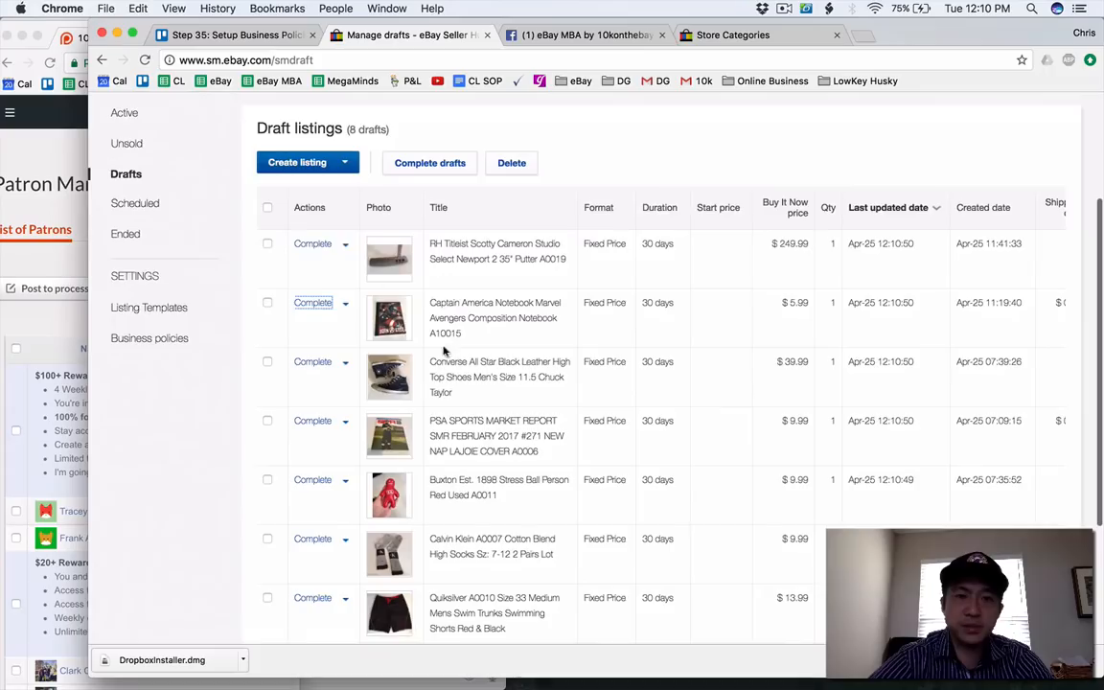
{"action": "right_click", "coordinate": [315, 248]}
{"action": "left_click", "coordinate": [350, 252]}
{"action": "right_click", "coordinate": [326, 301]}
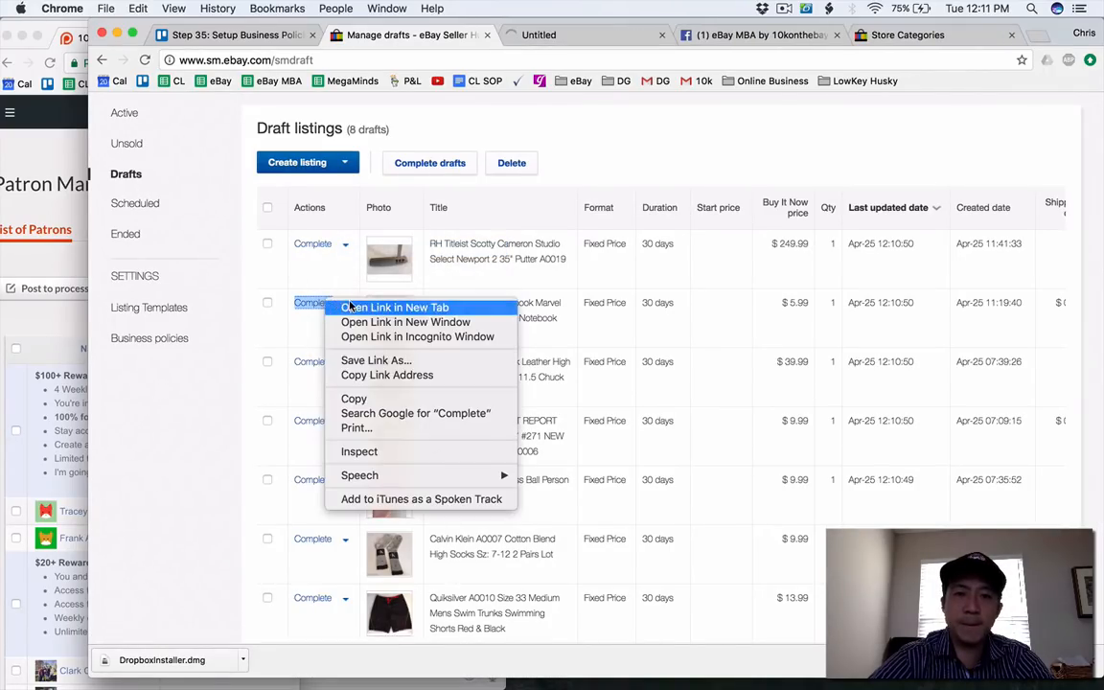
{"action": "left_click", "coordinate": [350, 307]}
{"action": "right_click", "coordinate": [321, 362]}
{"action": "left_click", "coordinate": [343, 368]}
{"action": "scroll", "coordinate": [333, 364], "scroll_direction": "down", "scroll_amount": 2}
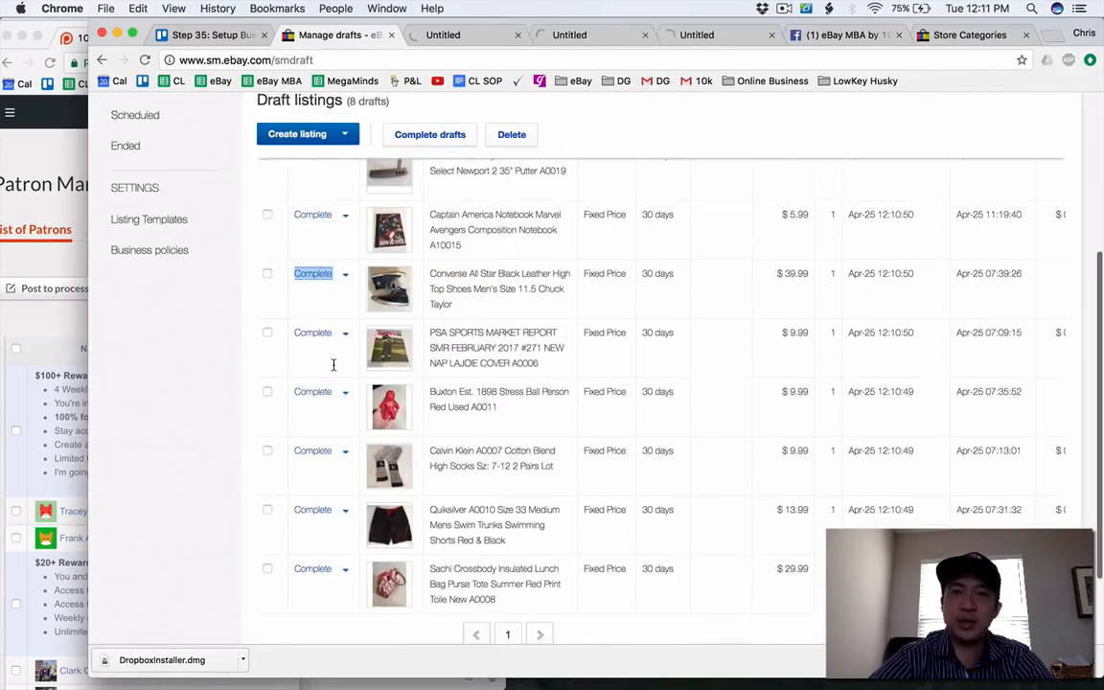
Open the PSA Sports Market Report, Buxton stress ball and Calvin Klein socks drafts for completion, each in a new tab.
{"action": "scroll", "coordinate": [334, 364], "scroll_direction": "down", "scroll_amount": 1}
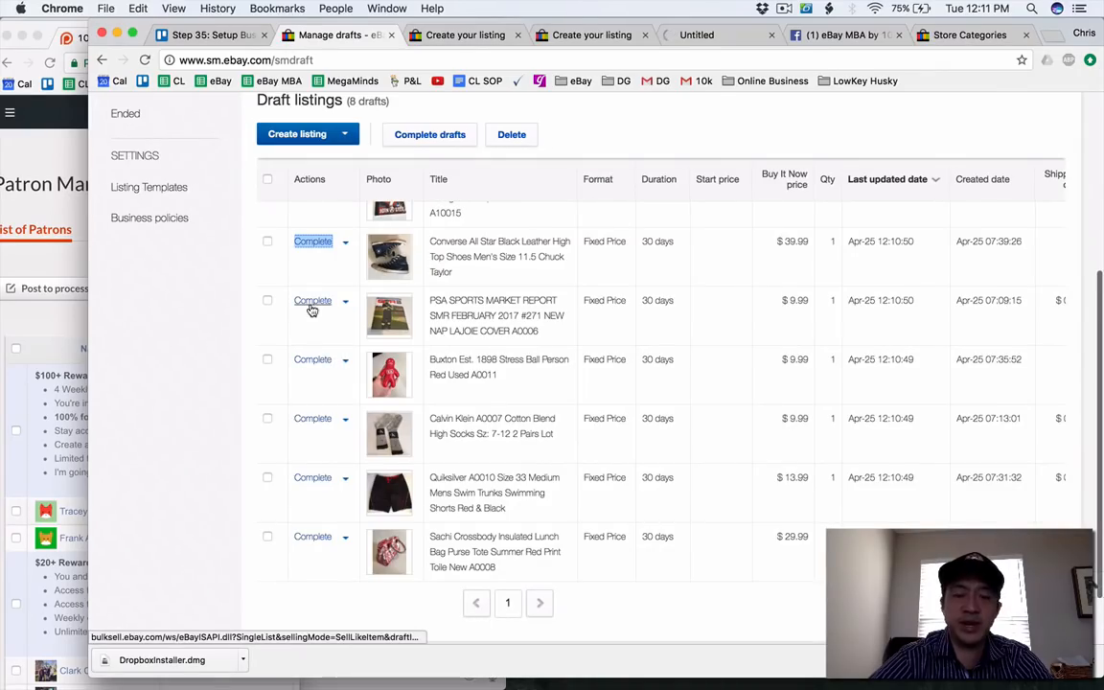
{"action": "right_click", "coordinate": [311, 311]}
{"action": "left_click", "coordinate": [330, 318]}
{"action": "right_click", "coordinate": [313, 359]}
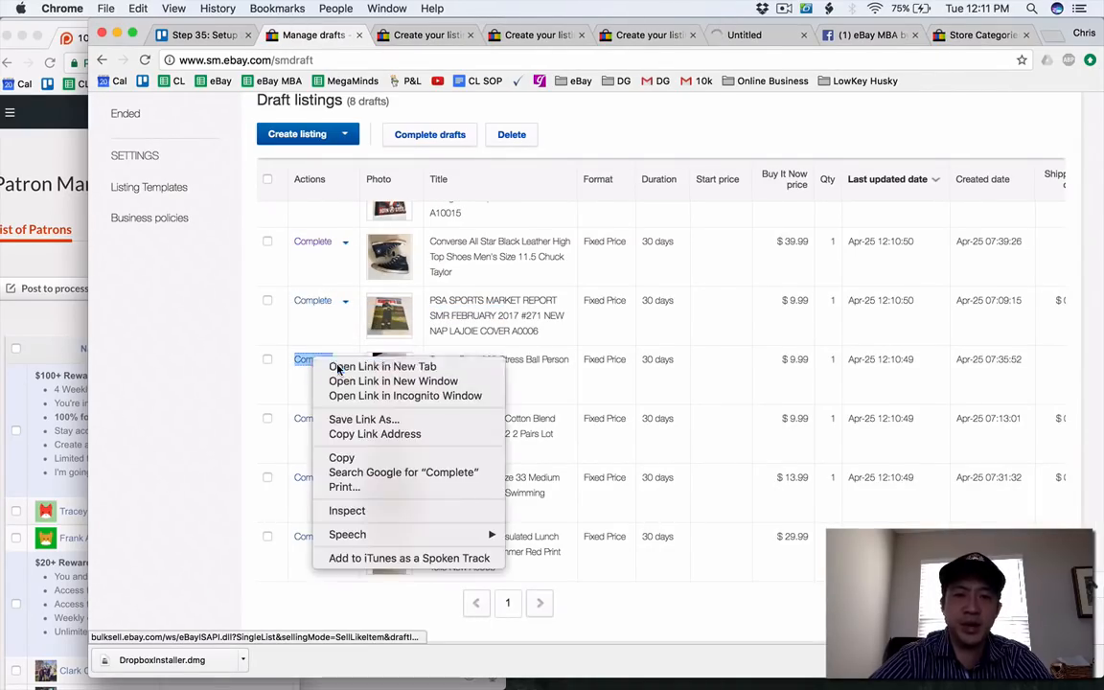
{"action": "left_click", "coordinate": [338, 369]}
{"action": "right_click", "coordinate": [313, 418]}
{"action": "left_click", "coordinate": [331, 426]}
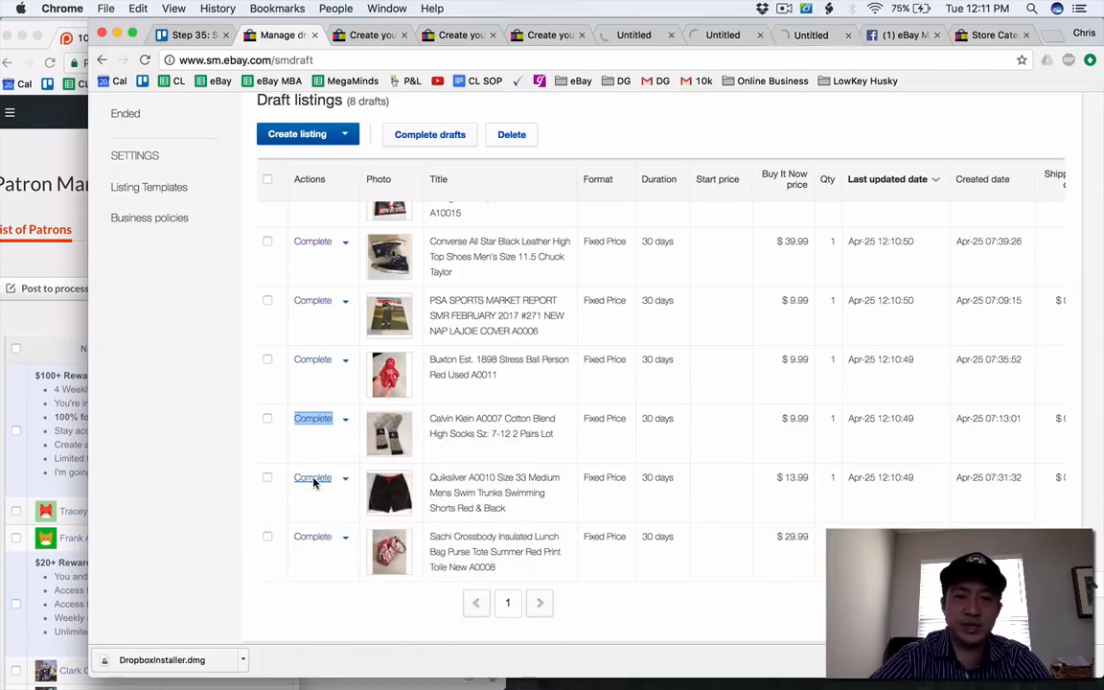
Open the Quiksilver swim trunks draft in a new tab and the Sachi lunch bag draft in the current tab for completion.
{"action": "right_click", "coordinate": [313, 480]}
{"action": "left_click", "coordinate": [331, 486]}
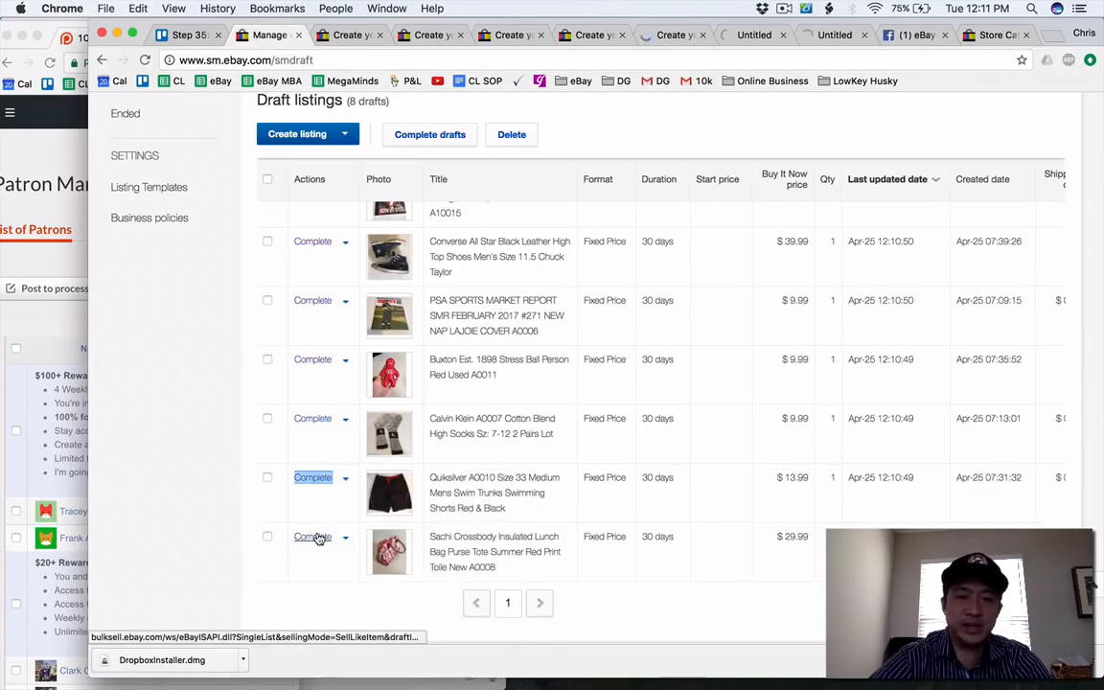
{"action": "right_click", "coordinate": [318, 539]}
{"action": "left_click", "coordinate": [311, 518]}
{"action": "left_click", "coordinate": [310, 544]}
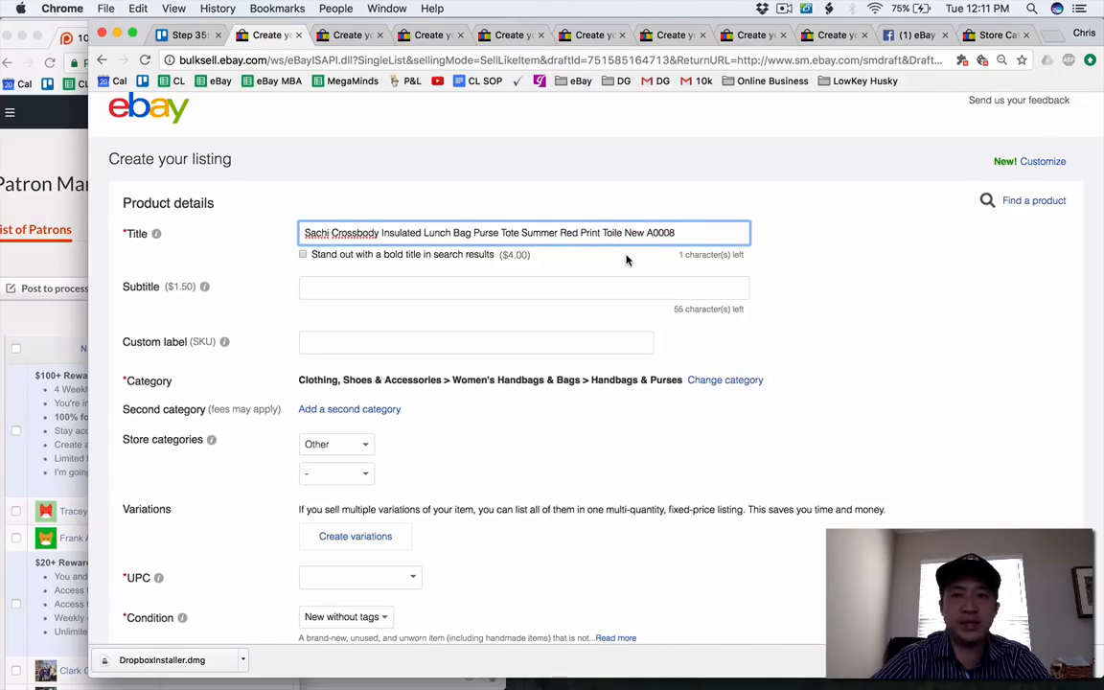
Search Google for "pronounce toile" in a new tab and play the "How To Pronounce Toile" video.
{"action": "key", "text": "ctrl+t"}
{"action": "type", "text": "to"}
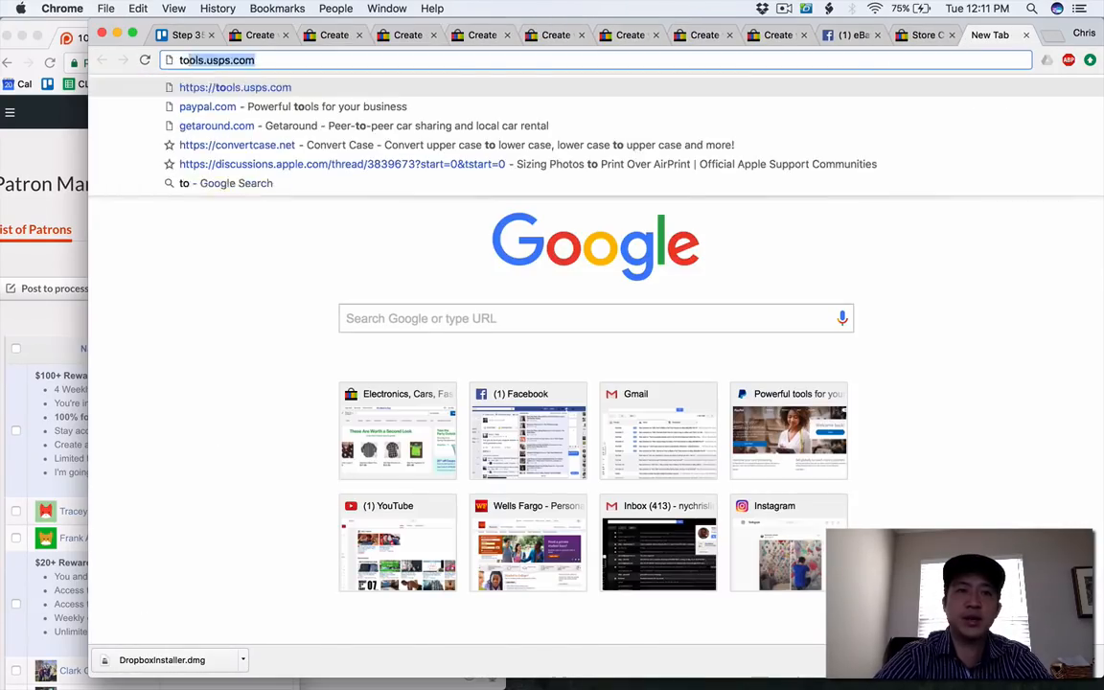
{"action": "key", "text": "BackSpace"}
{"action": "key", "text": "BackSpace"}
{"action": "type", "text": "pronounce toile"}
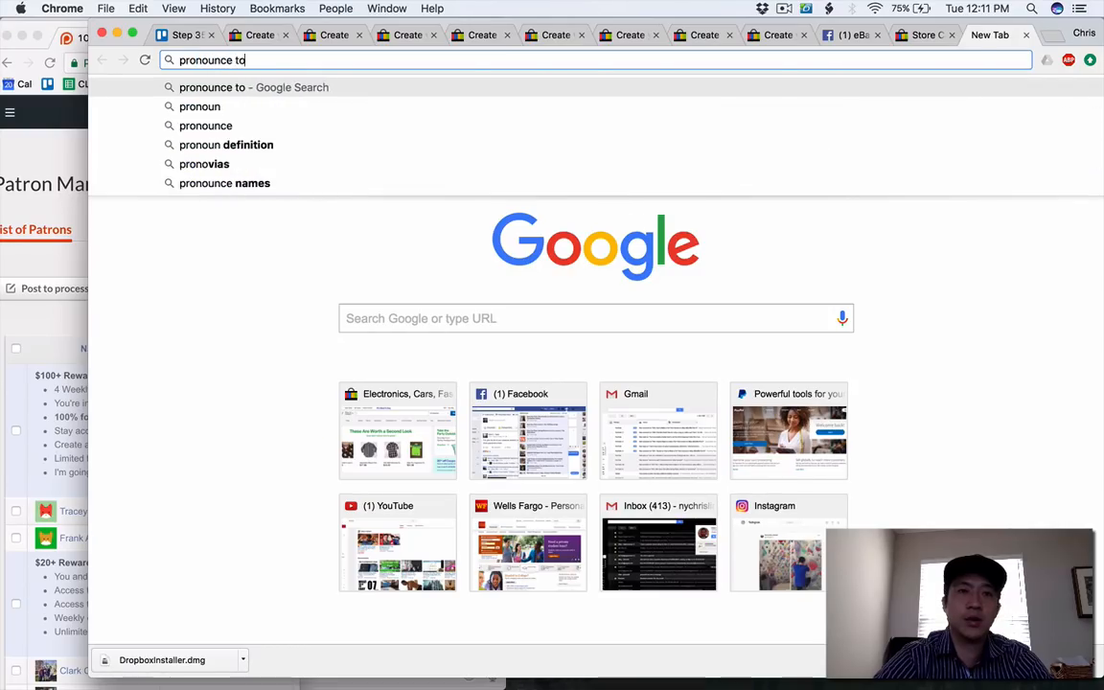
{"action": "key", "text": "Return"}
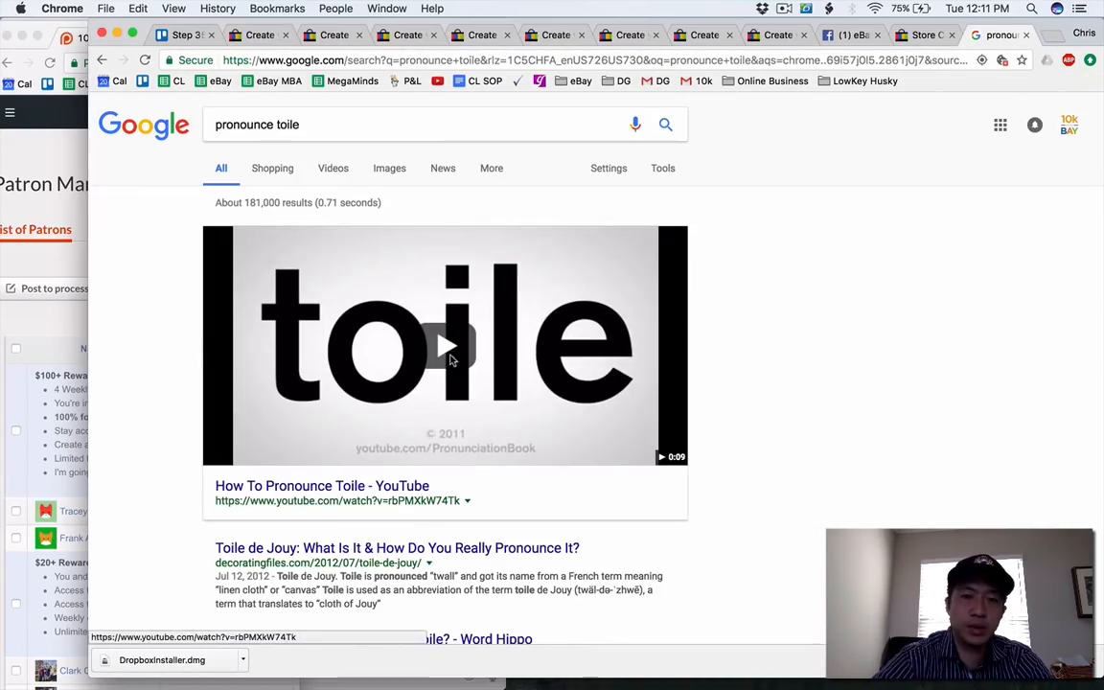
{"action": "left_click", "coordinate": [466, 337]}
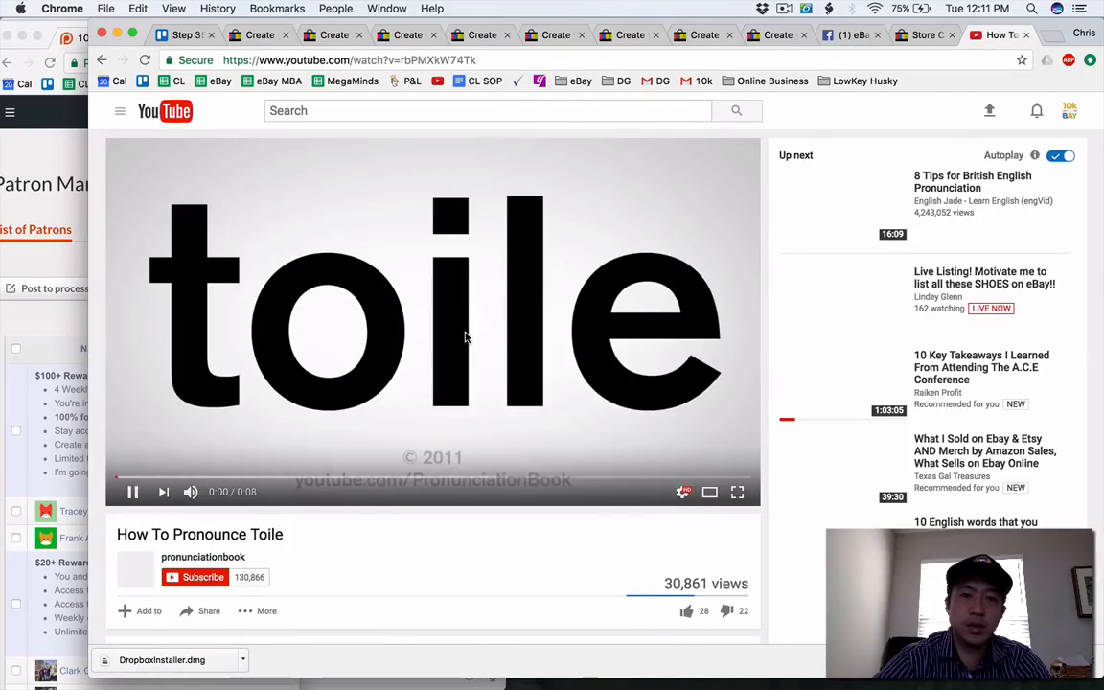
Close the pronunciation video and enter Kitchen and Home as the first new store category name.
{"action": "left_click", "coordinate": [466, 337]}
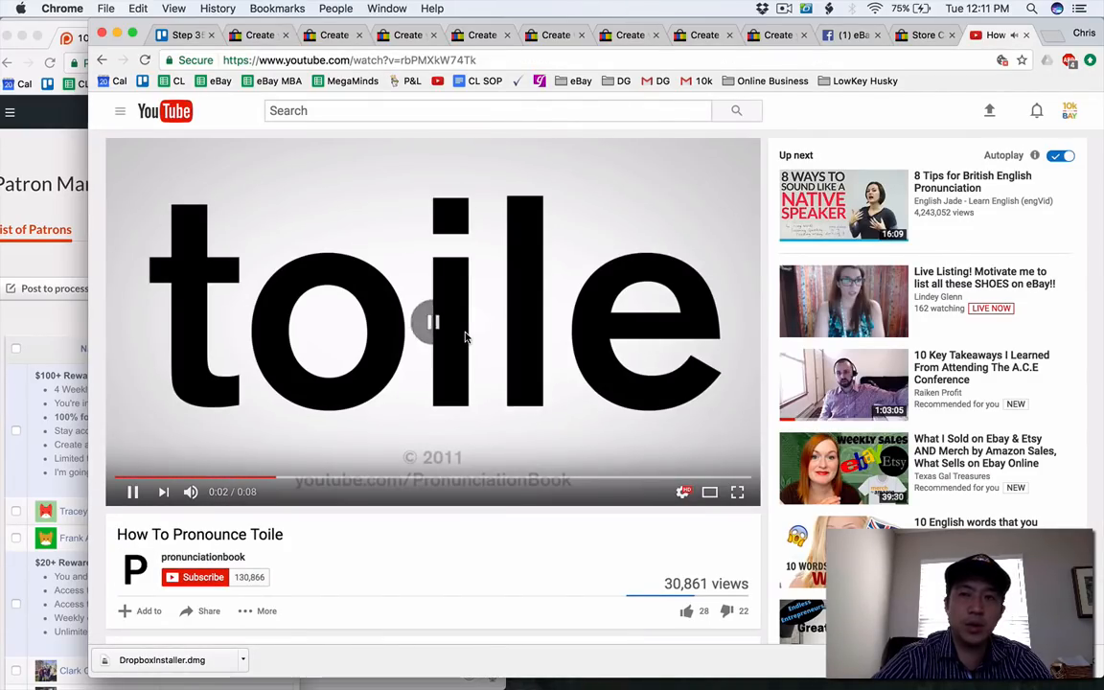
{"action": "left_click", "coordinate": [1025, 35]}
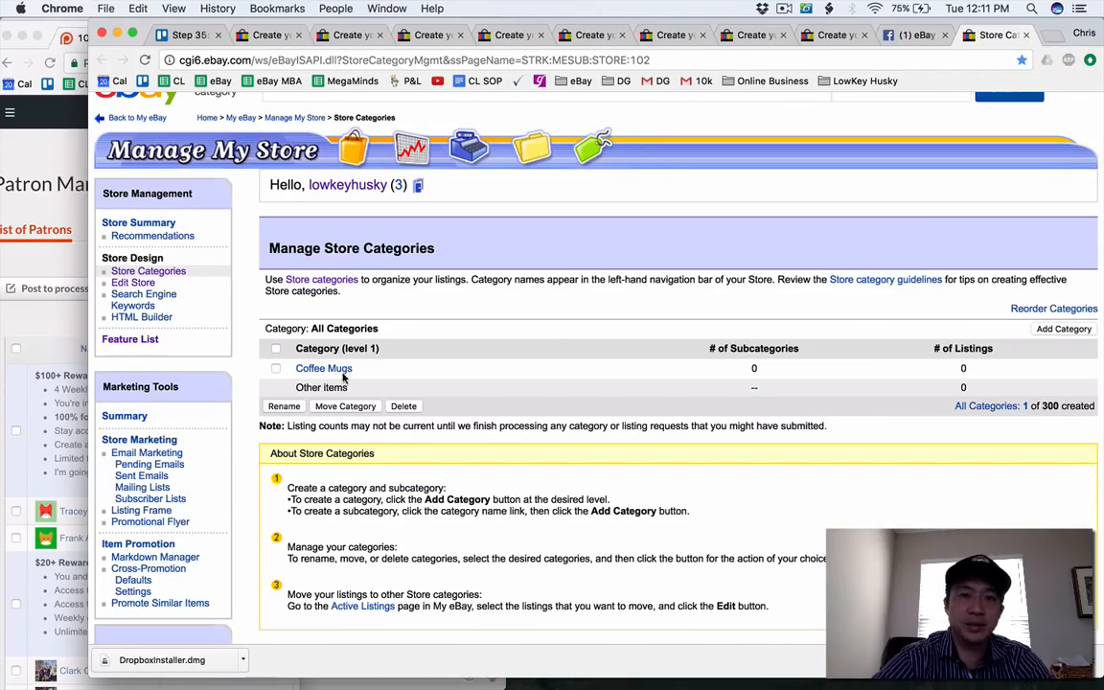
{"action": "left_click", "coordinate": [1067, 330]}
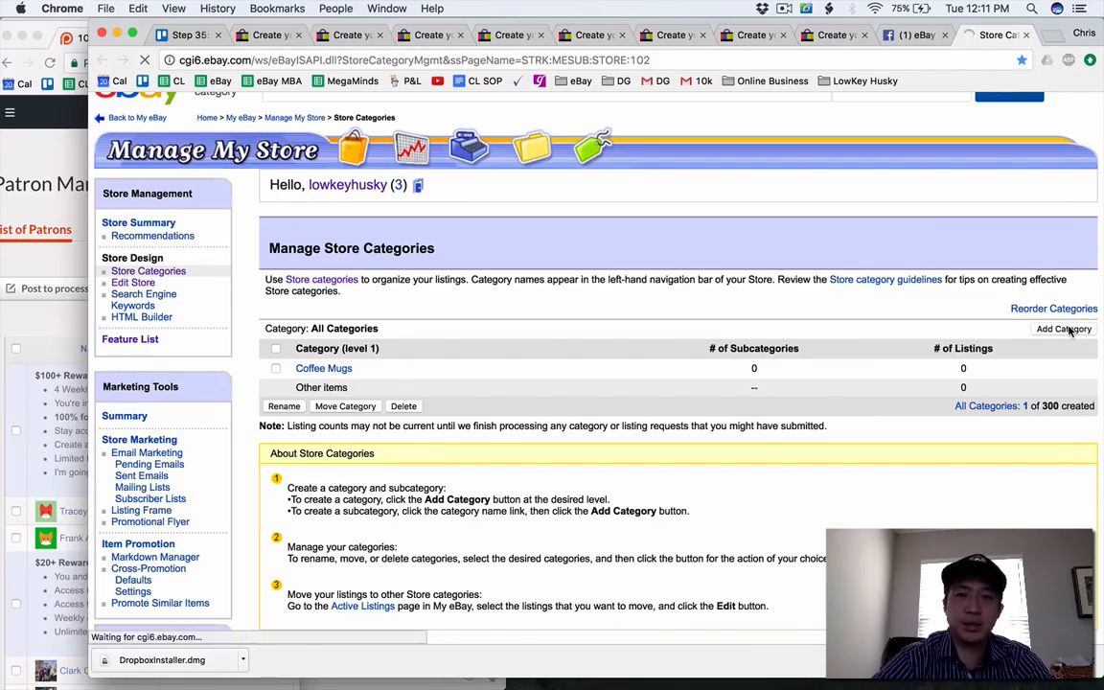
{"action": "left_click", "coordinate": [165, 271]}
{"action": "type", "text": "Kit"}
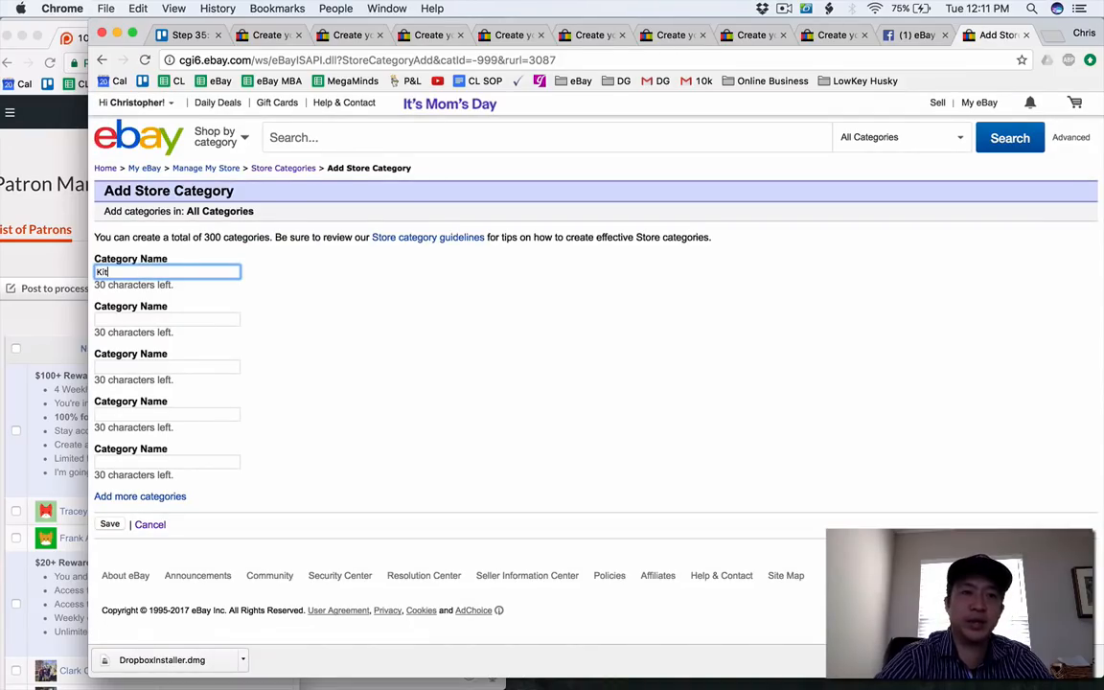
{"action": "type", "text": "chen and HOme"}
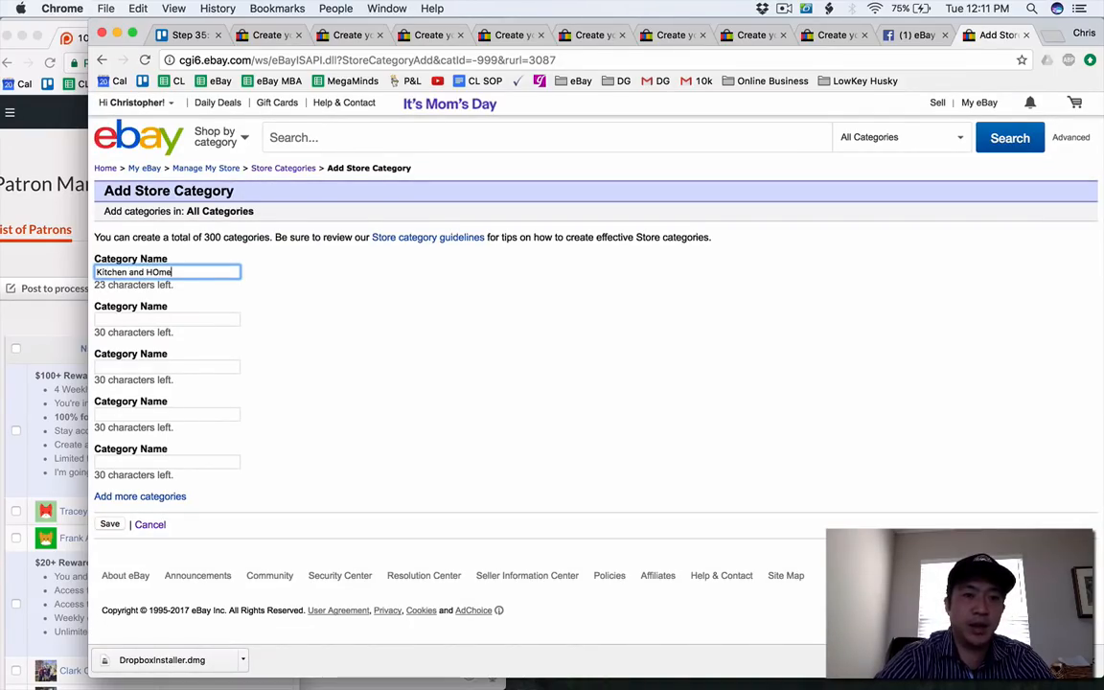
{"action": "type", "text": "ome"}
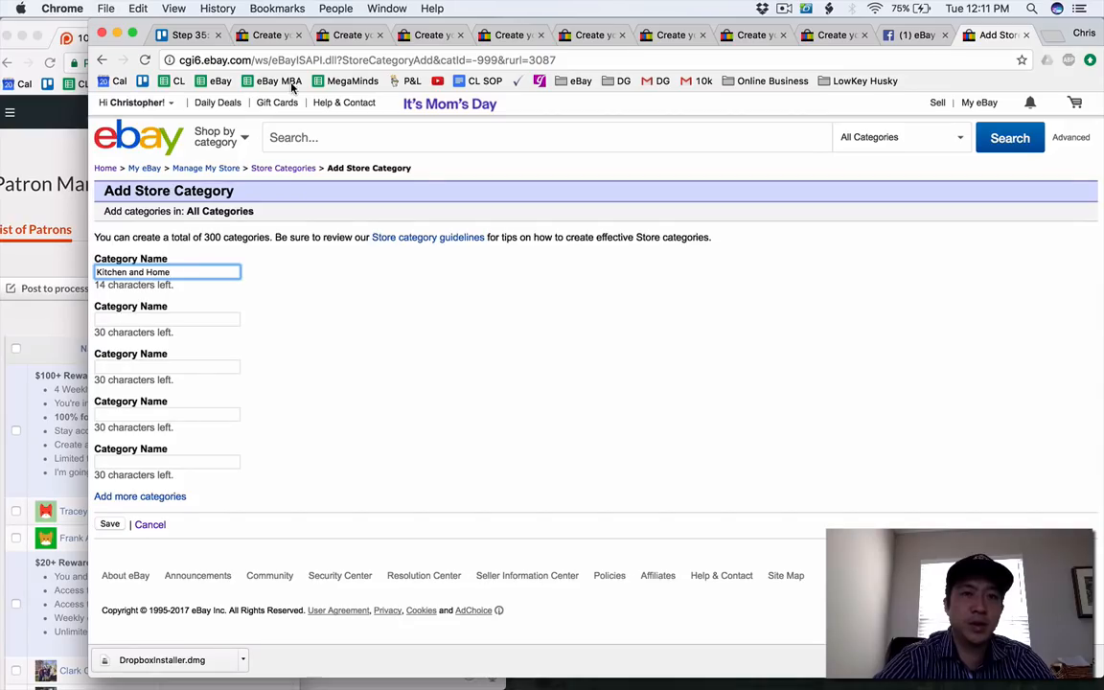
Check the Titleist putter draft and enter Golf Clubs as the second store category name.
{"action": "left_click", "coordinate": [349, 37]}
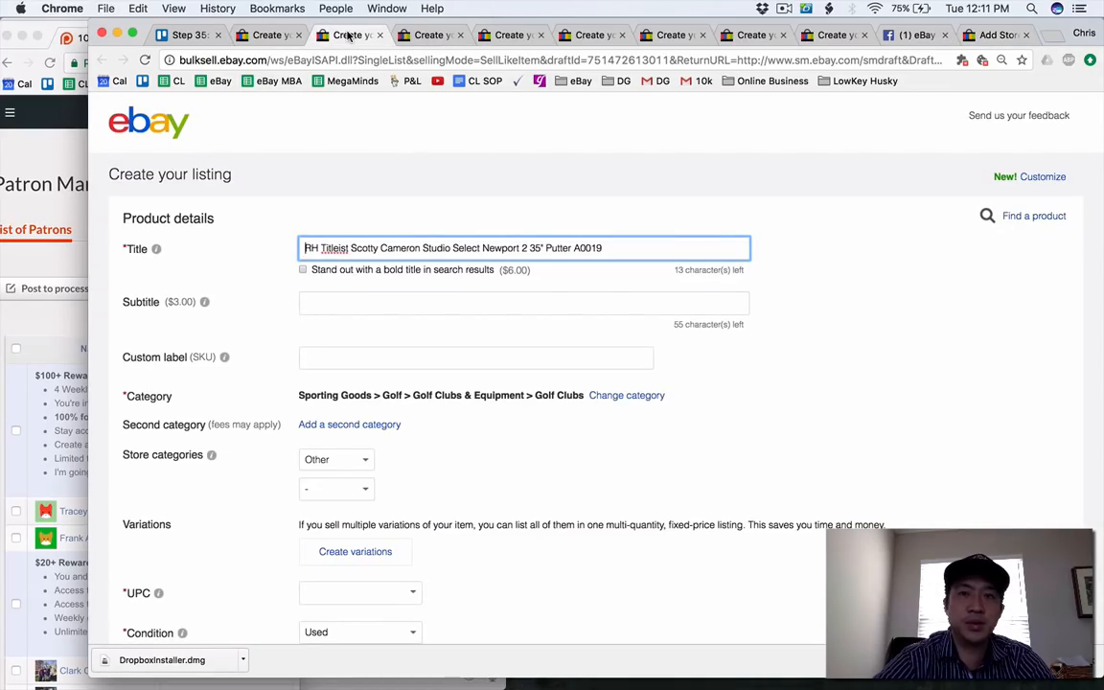
{"action": "left_click", "coordinate": [997, 36]}
{"action": "left_click", "coordinate": [179, 318]}
{"action": "type", "text": "Golf Clubs"}
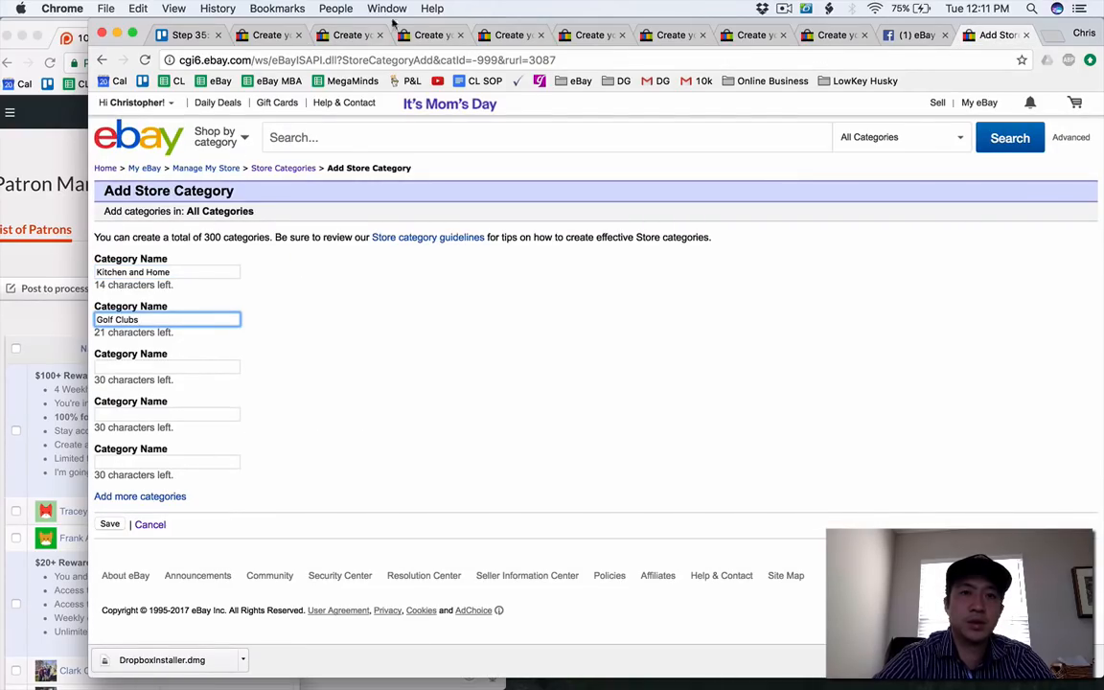
Check the Captain America notebook draft and enter Office Supplies as the third store category name.
{"action": "left_click", "coordinate": [393, 36]}
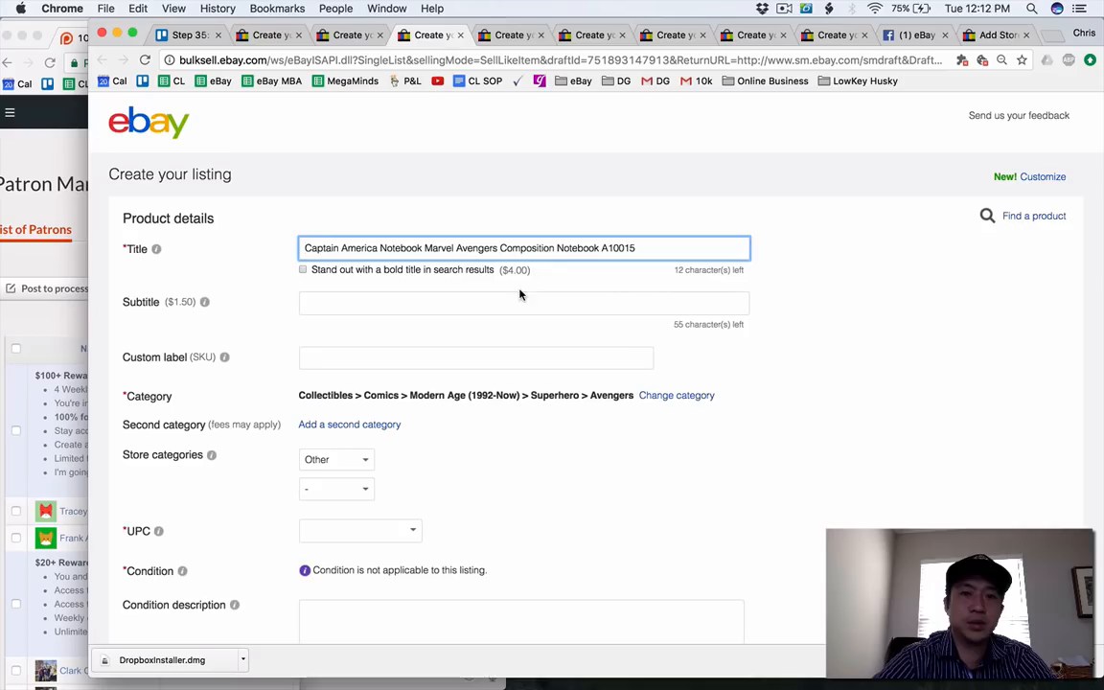
{"action": "left_click", "coordinate": [1002, 40]}
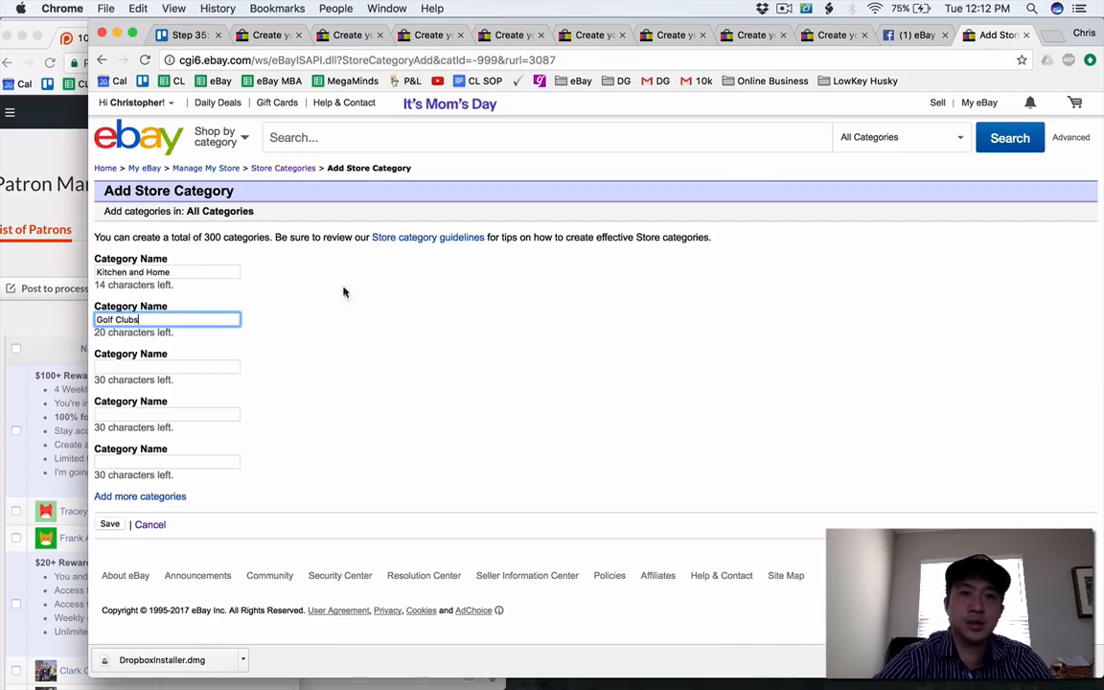
{"action": "left_click", "coordinate": [153, 362]}
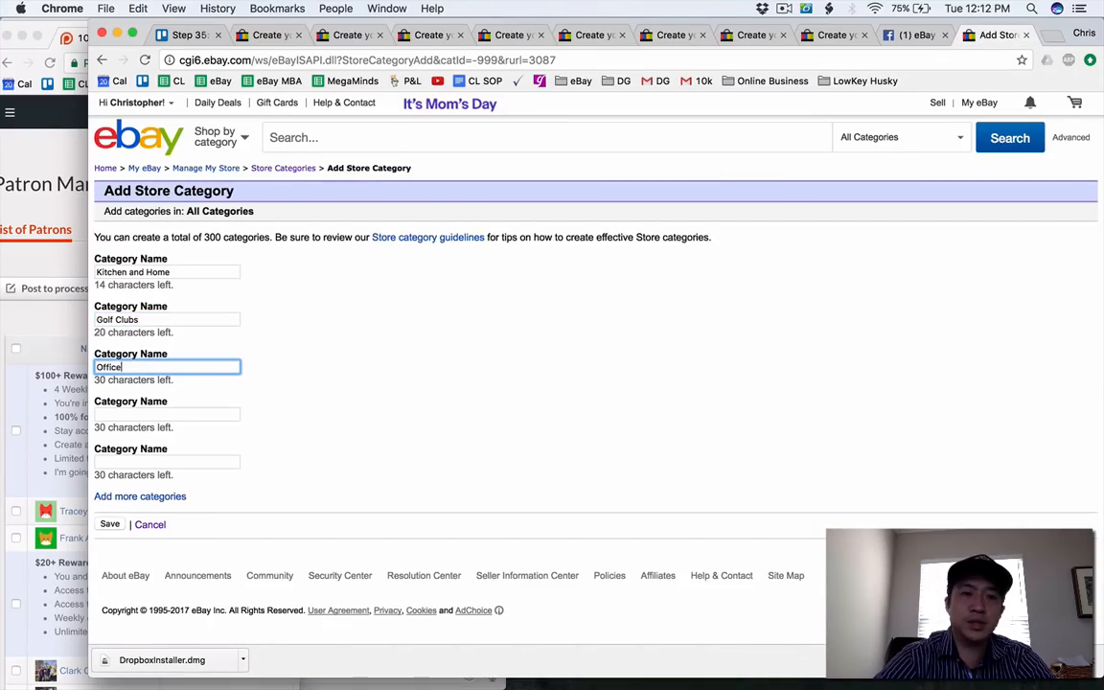
{"action": "type", "text": "Office Supplies"}
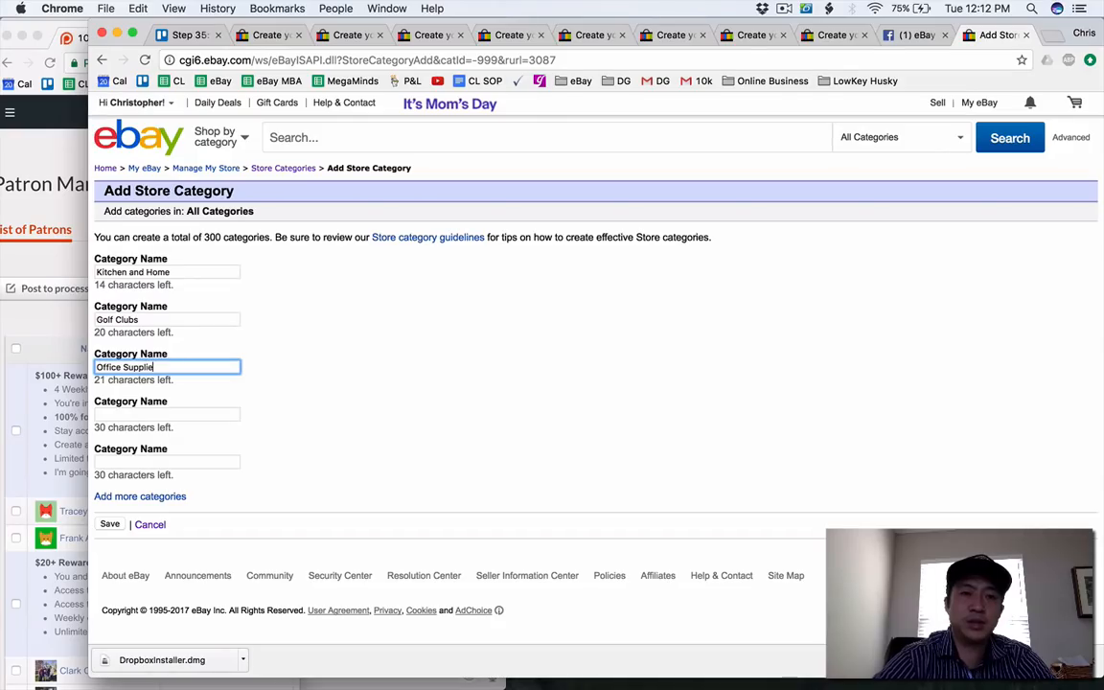
Check the Converse All Star draft and enter Mens Shoes as the fourth store category name.
{"action": "left_click", "coordinate": [507, 36]}
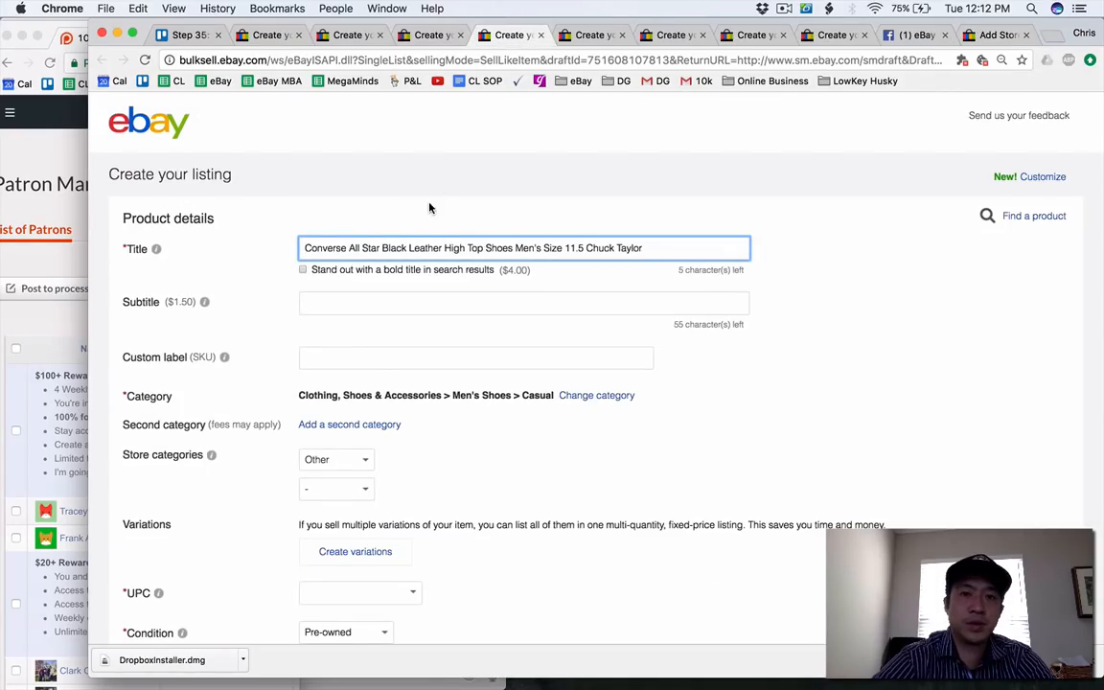
{"action": "left_click", "coordinate": [982, 37]}
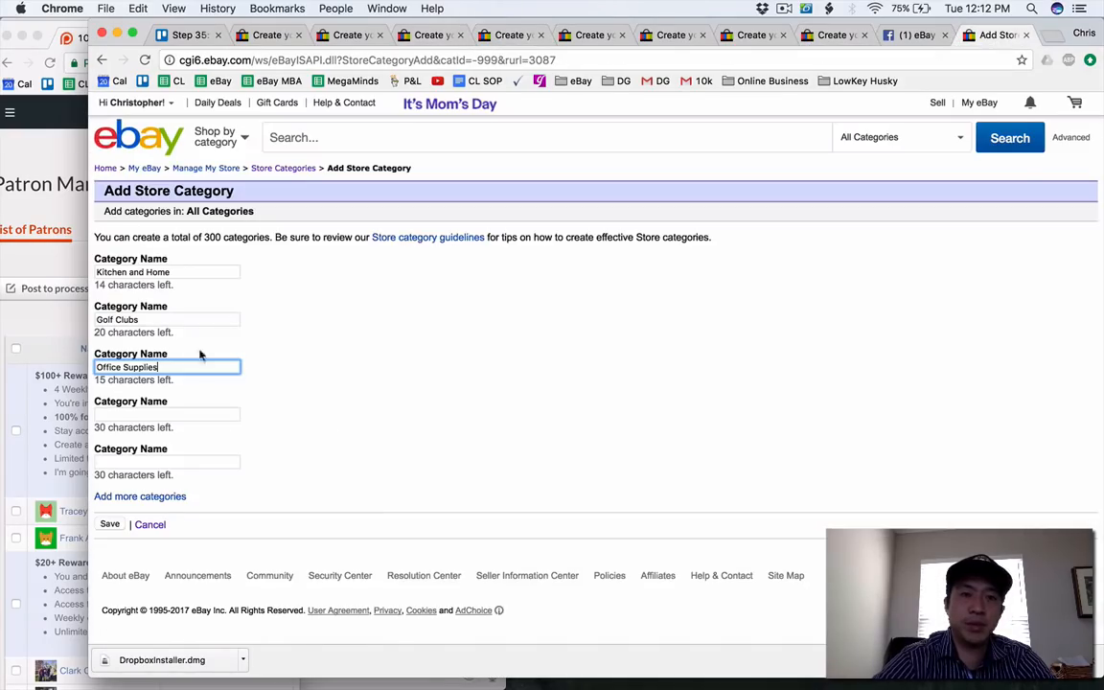
{"action": "left_click", "coordinate": [165, 418]}
{"action": "type", "text": "Mens Shoes"}
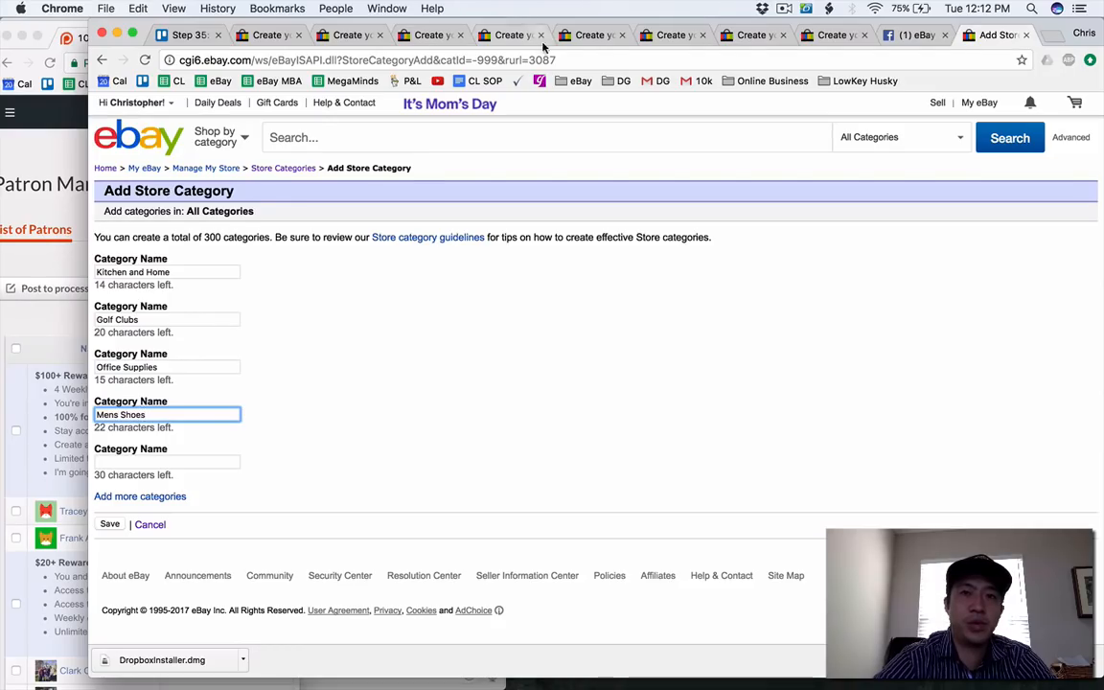
Check the PSA Sports Market Report draft and enter PSA or Sports Memorabilia as the fifth store category name.
{"action": "left_click", "coordinate": [590, 41]}
{"action": "left_click", "coordinate": [494, 43]}
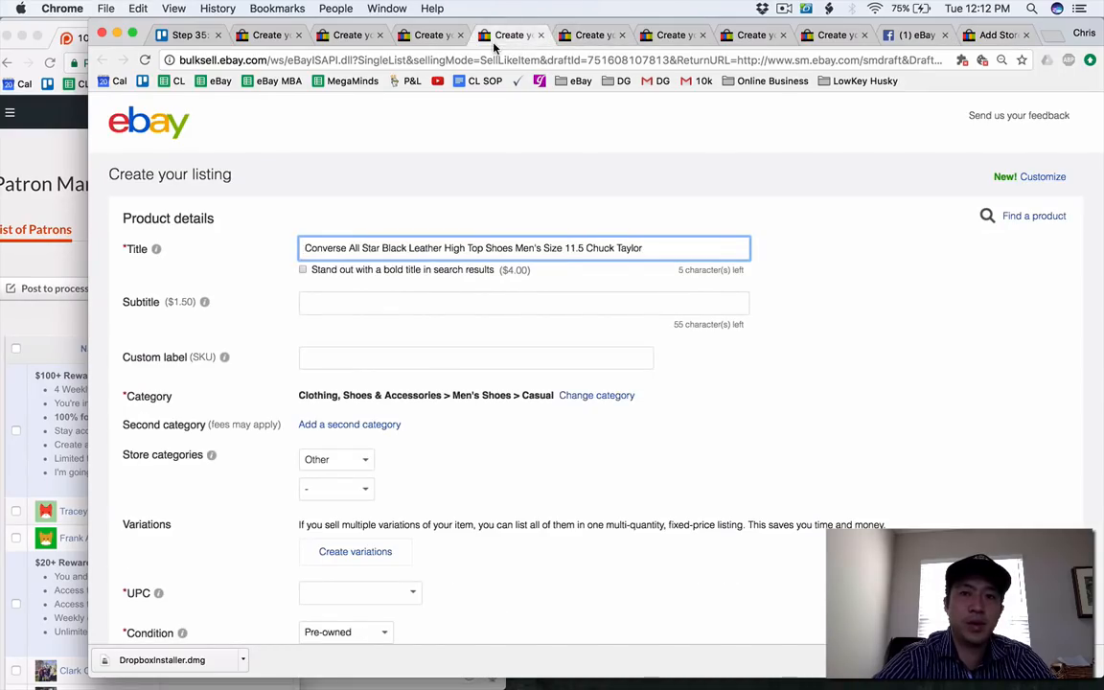
{"action": "left_click", "coordinate": [587, 40]}
{"action": "left_click", "coordinate": [995, 36]}
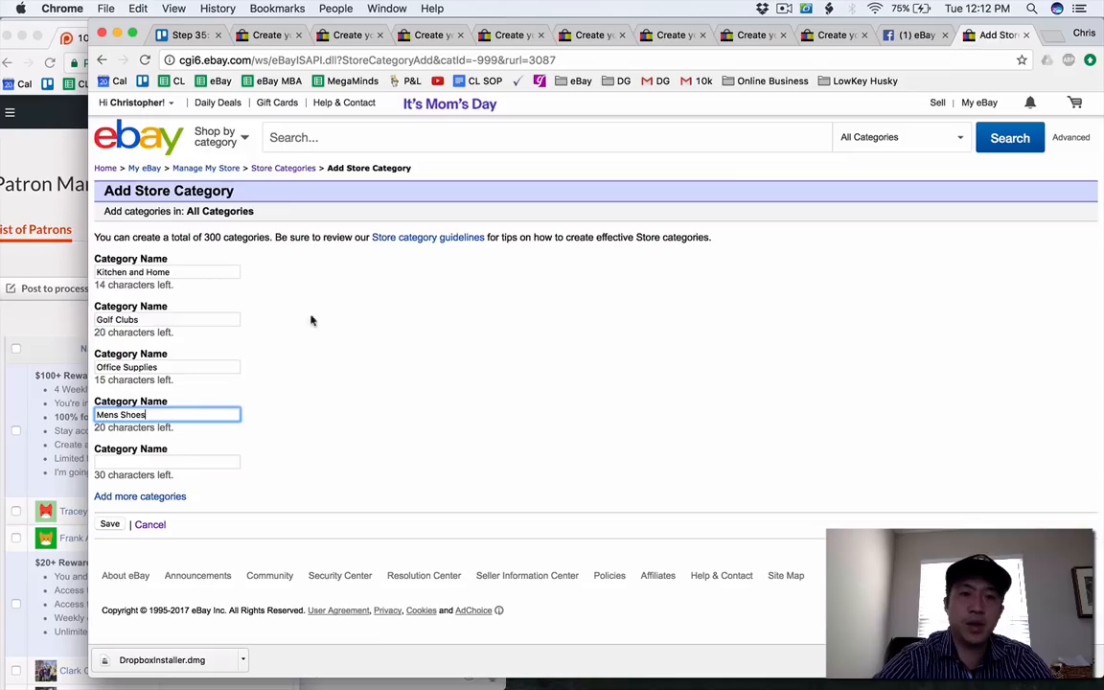
{"action": "left_click", "coordinate": [176, 458]}
{"action": "type", "text": "PSA or Sports"}
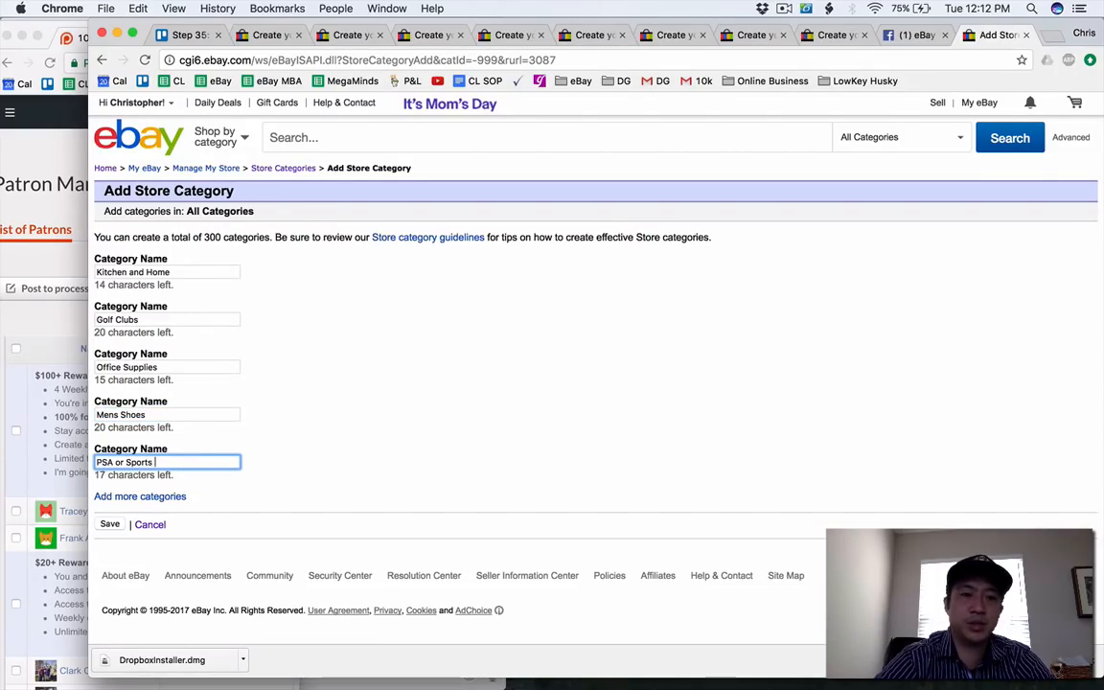
{"action": "type", "text": " Memor"}
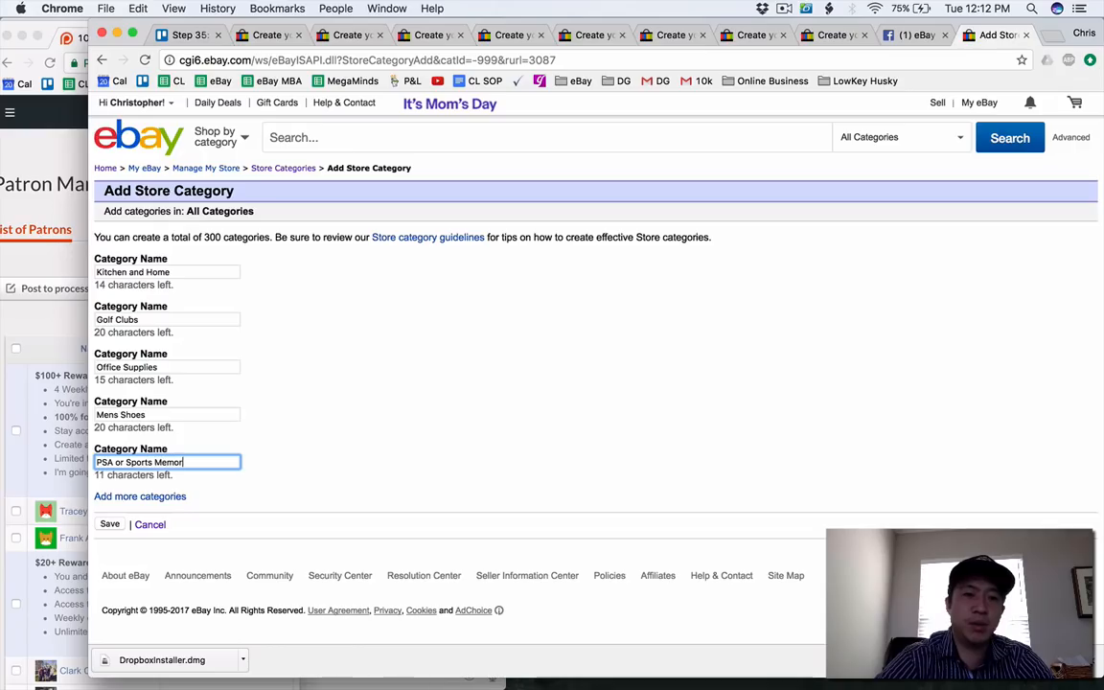
{"action": "type", "text": "abilia"}
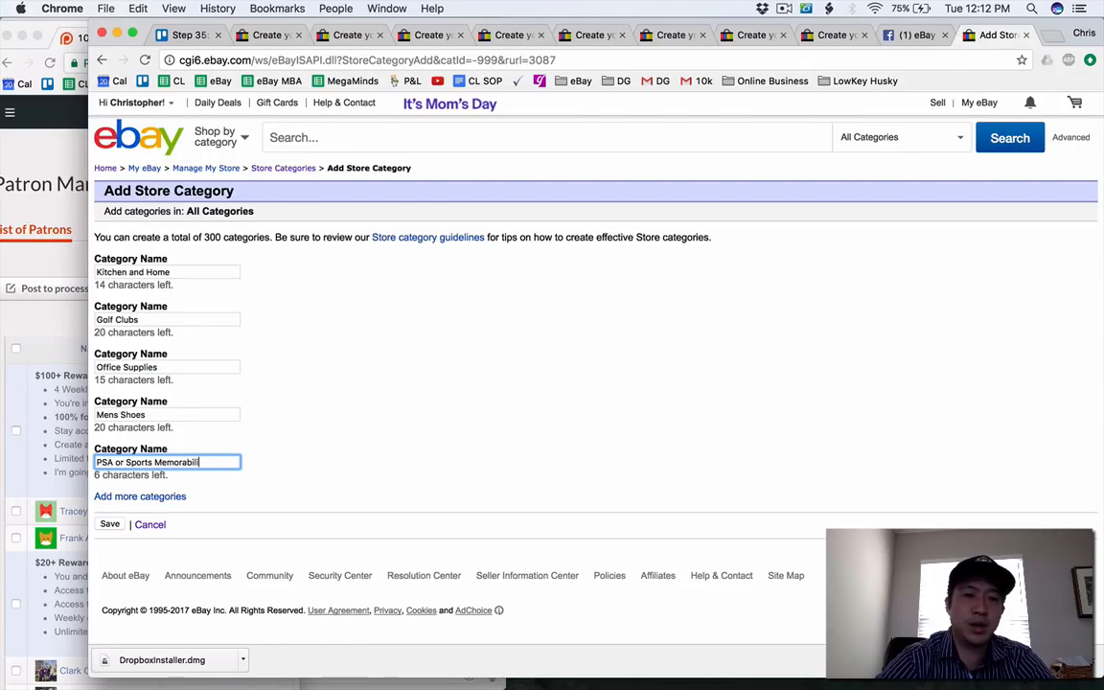
Add more category name fields, check the Buxton stress ball draft and enter Novelty Items as the sixth store category.
{"action": "left_click", "coordinate": [152, 499]}
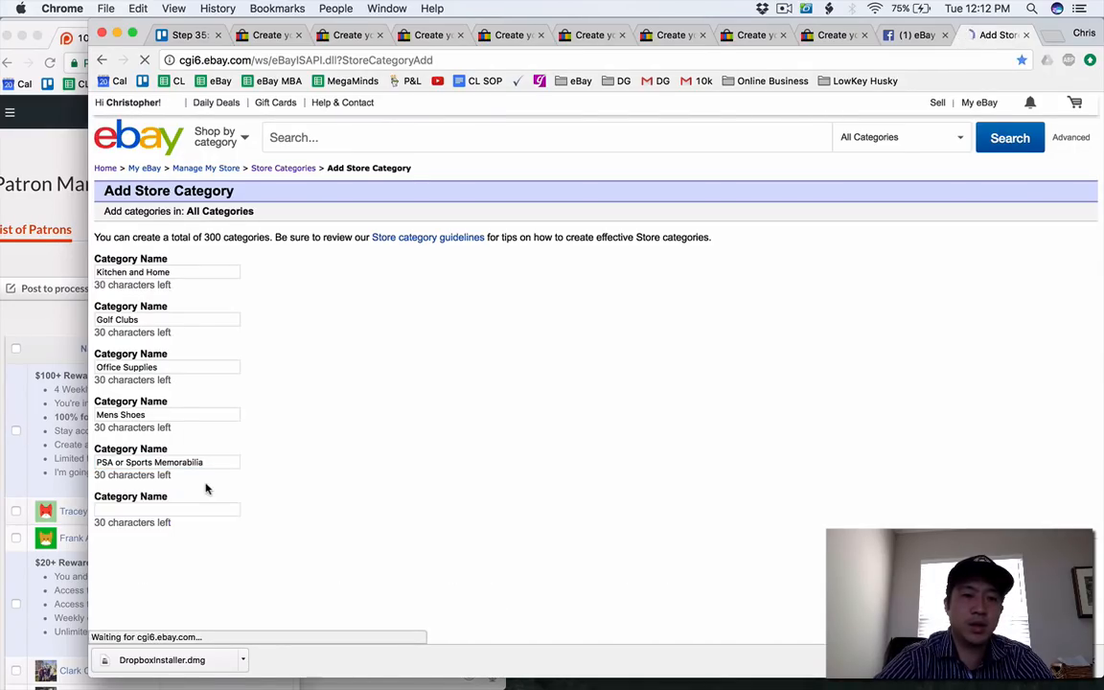
{"action": "scroll", "coordinate": [217, 482], "scroll_direction": "down", "scroll_amount": 3}
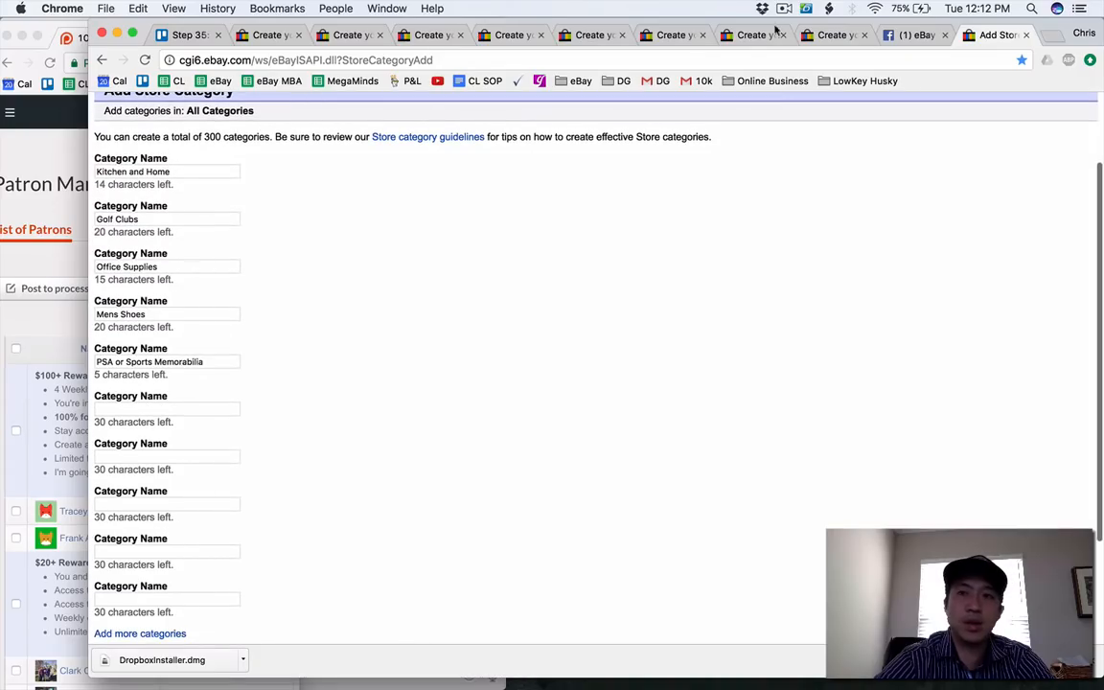
{"action": "left_click", "coordinate": [668, 35]}
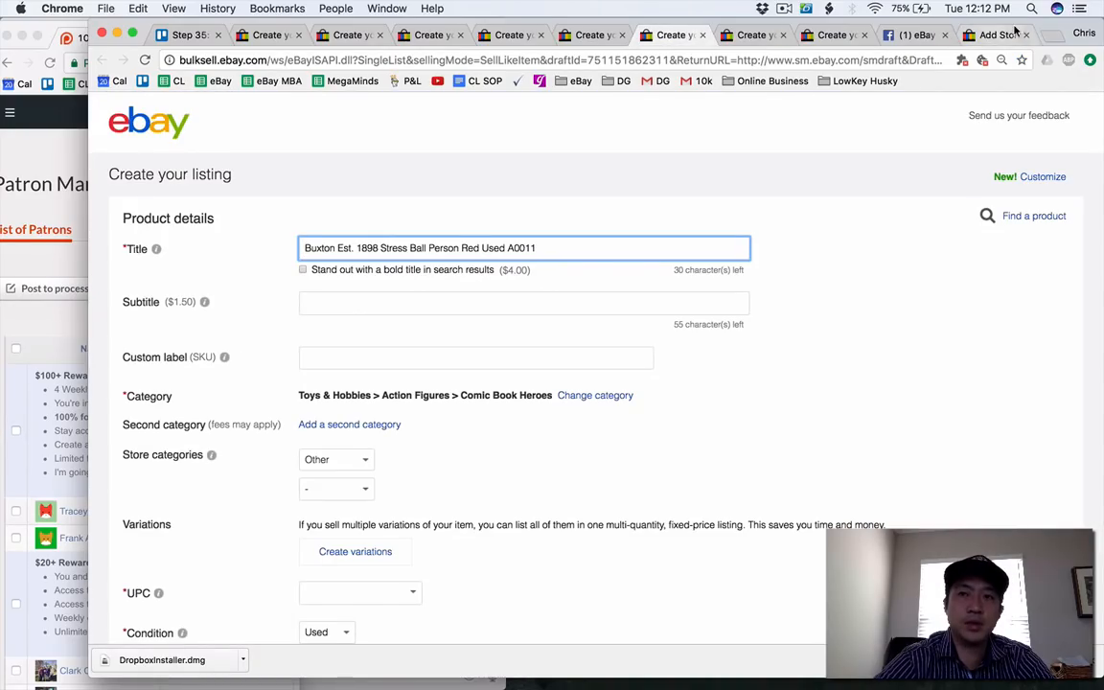
{"action": "left_click", "coordinate": [997, 34]}
{"action": "left_click", "coordinate": [179, 406]}
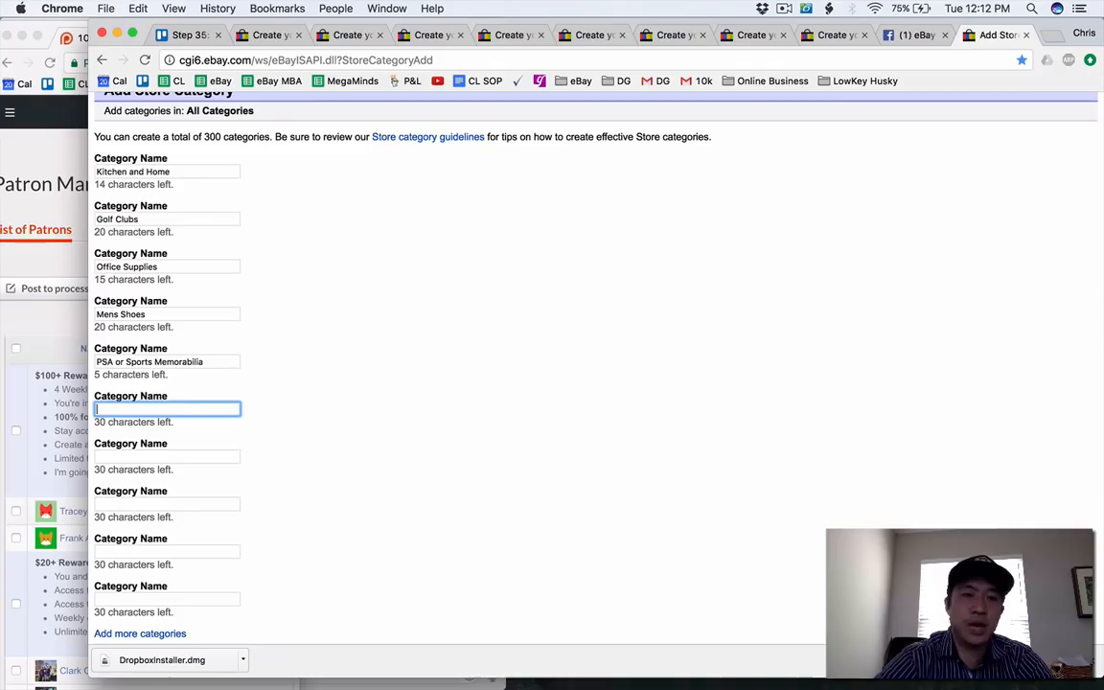
{"action": "type", "text": "Novelty Item"}
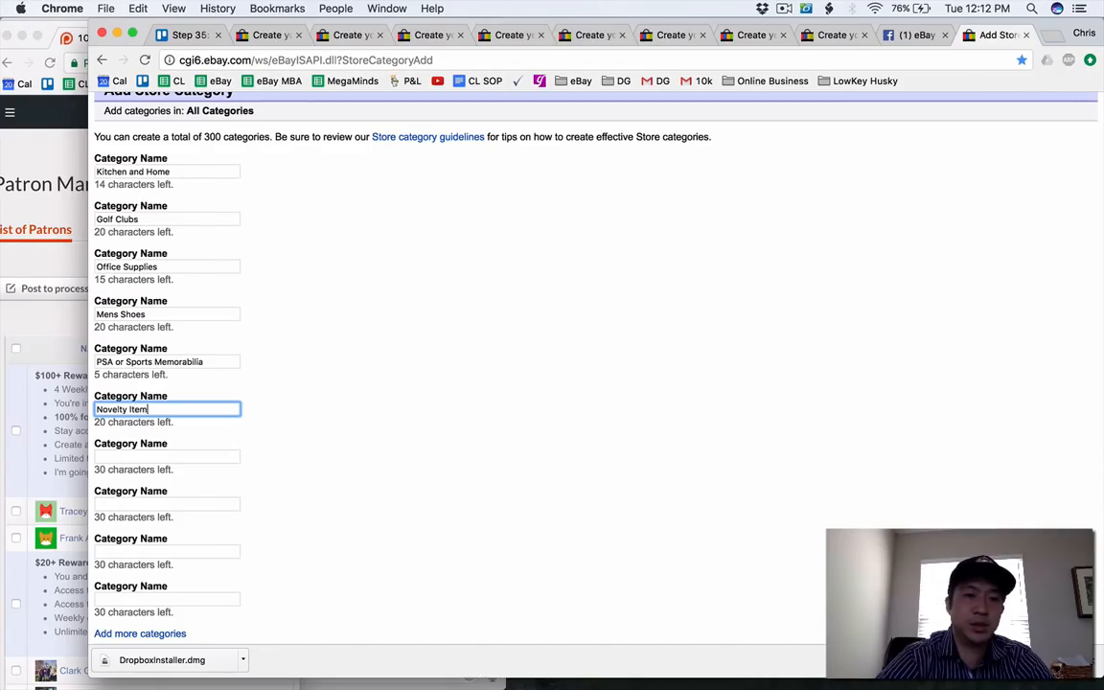
{"action": "key", "text": "Tab"}
Check the Calvin Klein socks and remaining drafts, and enter Mens Accessories as the seventh store category name.
{"action": "left_click", "coordinate": [661, 35]}
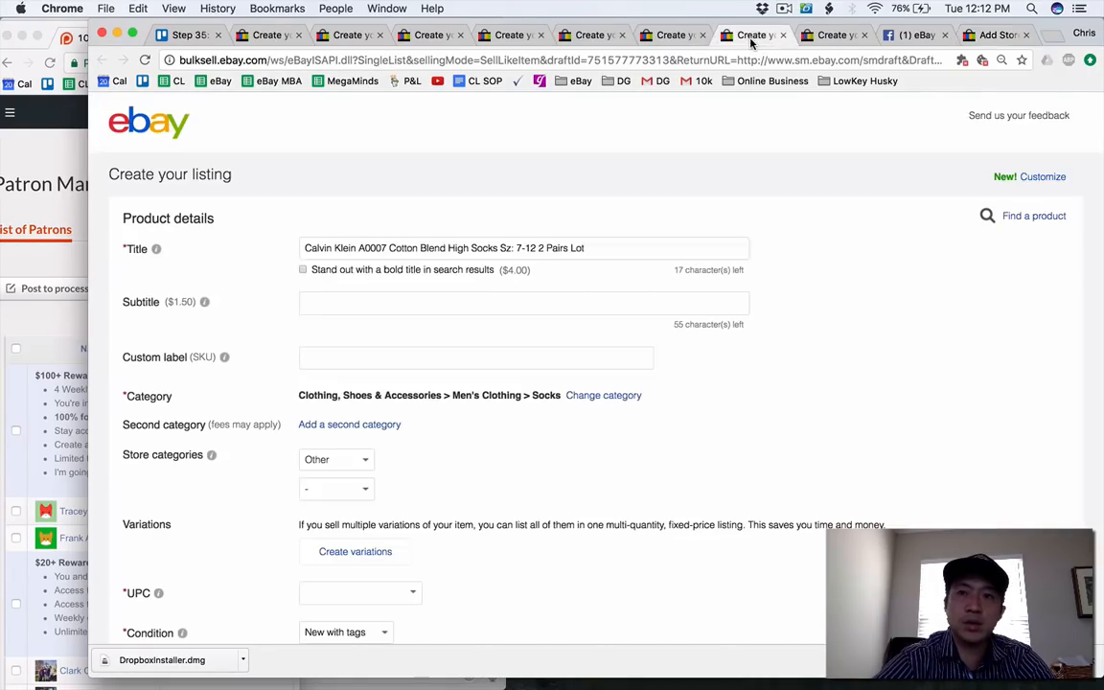
{"action": "left_click", "coordinate": [658, 36]}
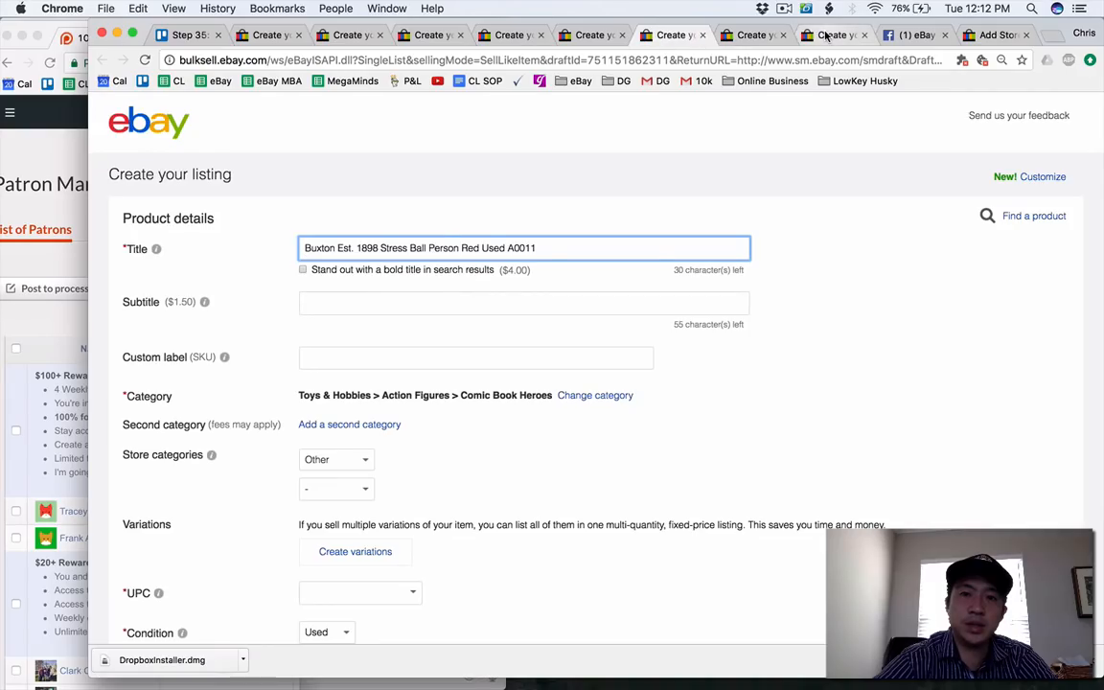
{"action": "left_click", "coordinate": [826, 35]}
{"action": "left_click", "coordinate": [1004, 36]}
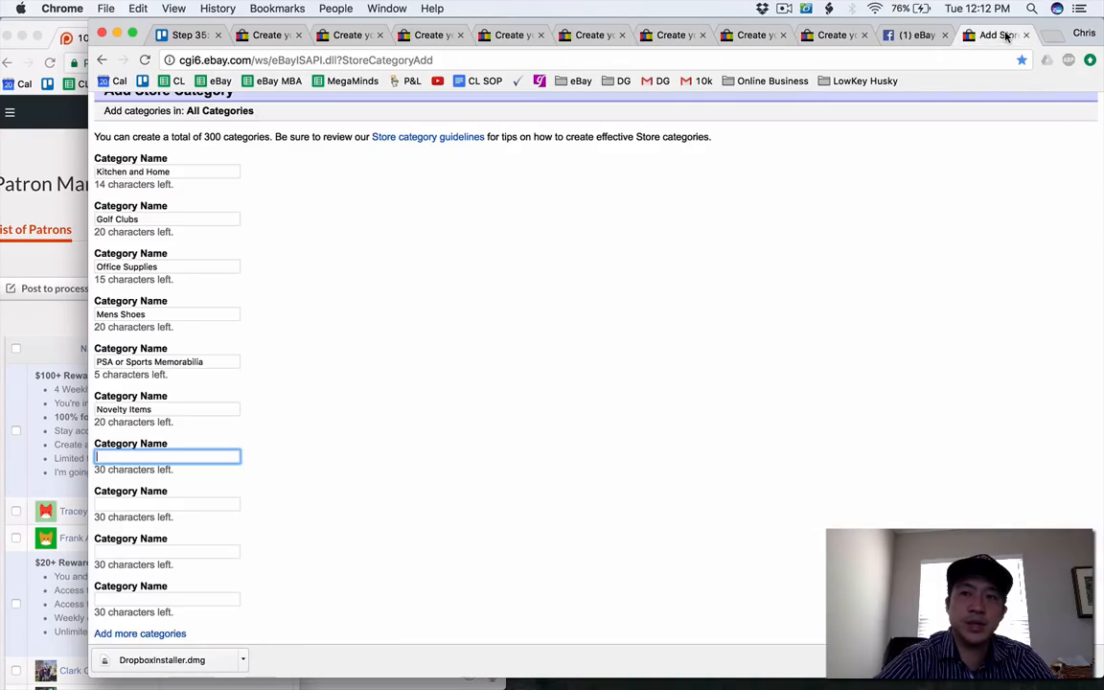
{"action": "type", "text": "Mens Acc"}
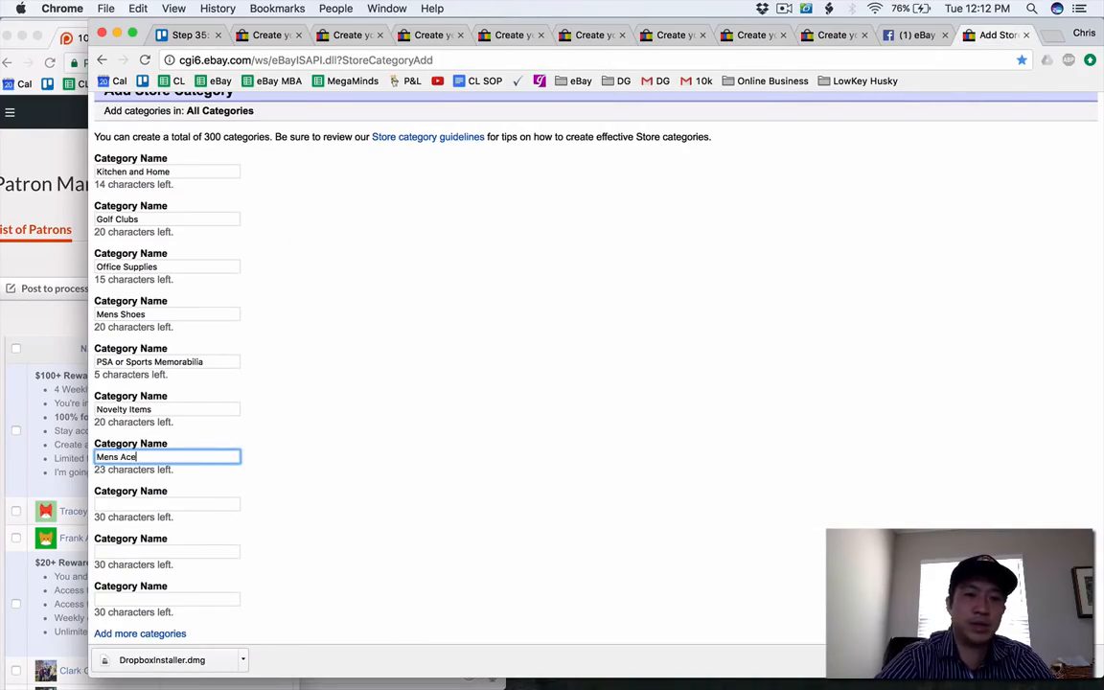
{"action": "type", "text": "essories"}
Enter an eighth store category name beginning with "Mens P".
{"action": "key", "text": "Tab"}
{"action": "type", "text": "Mens P"}
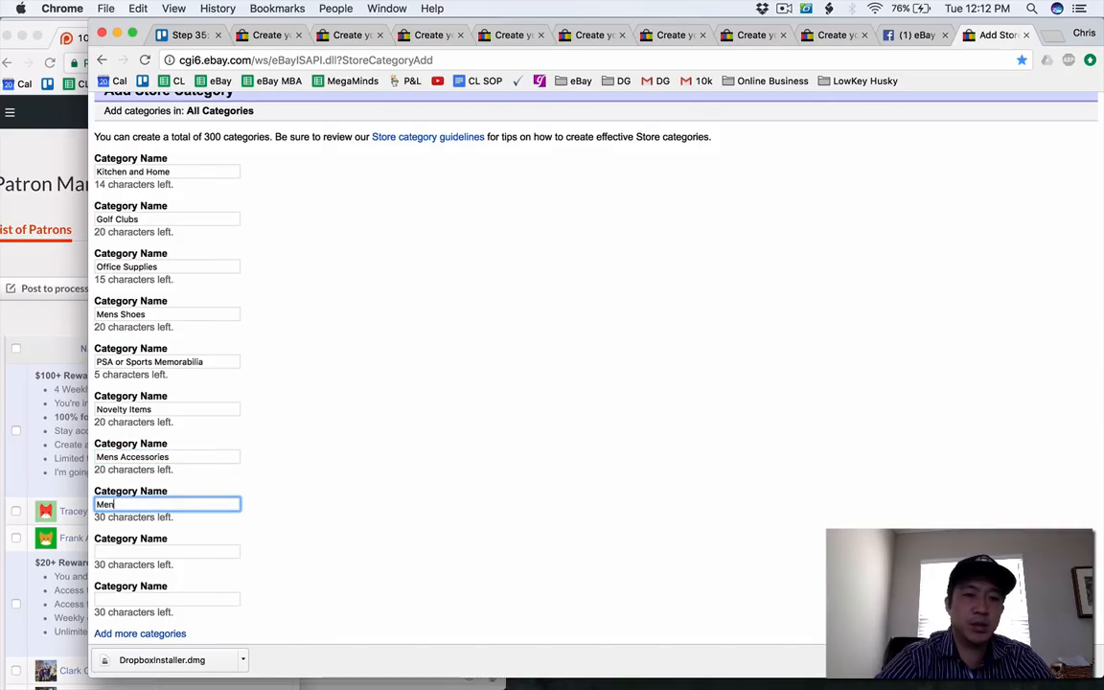
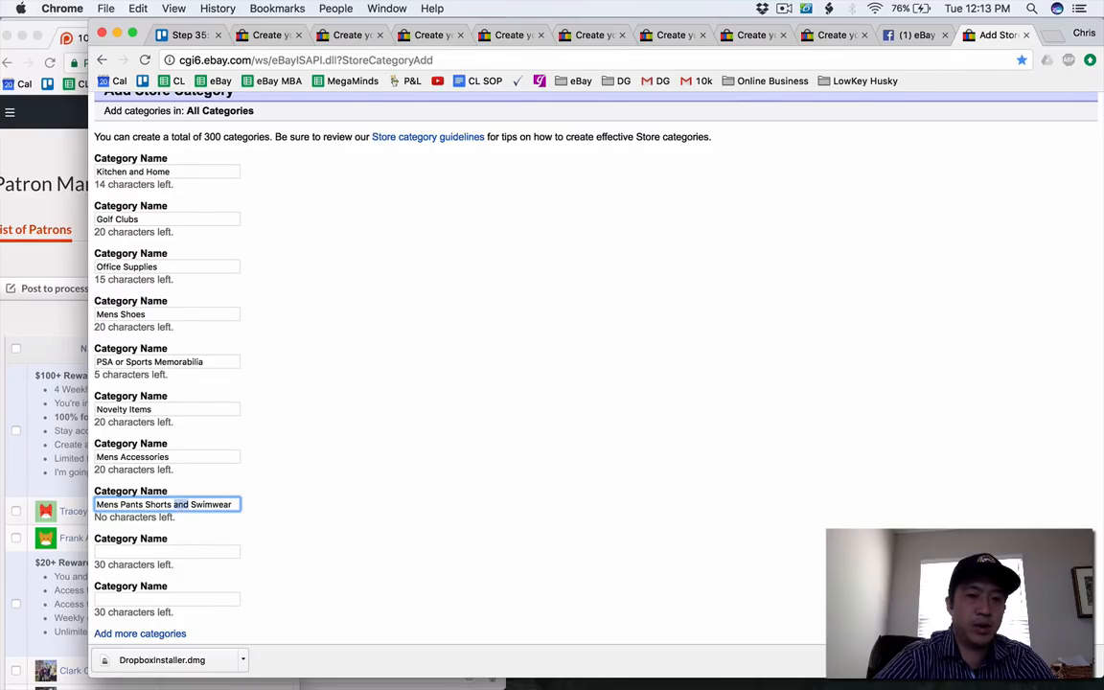
Shorten the eighth store category name to "Mens Pants Shorts & Swimwear" by replacing "and" with an ampersand.
{"action": "type", "text": "&"}
{"action": "type", "text": "a"}
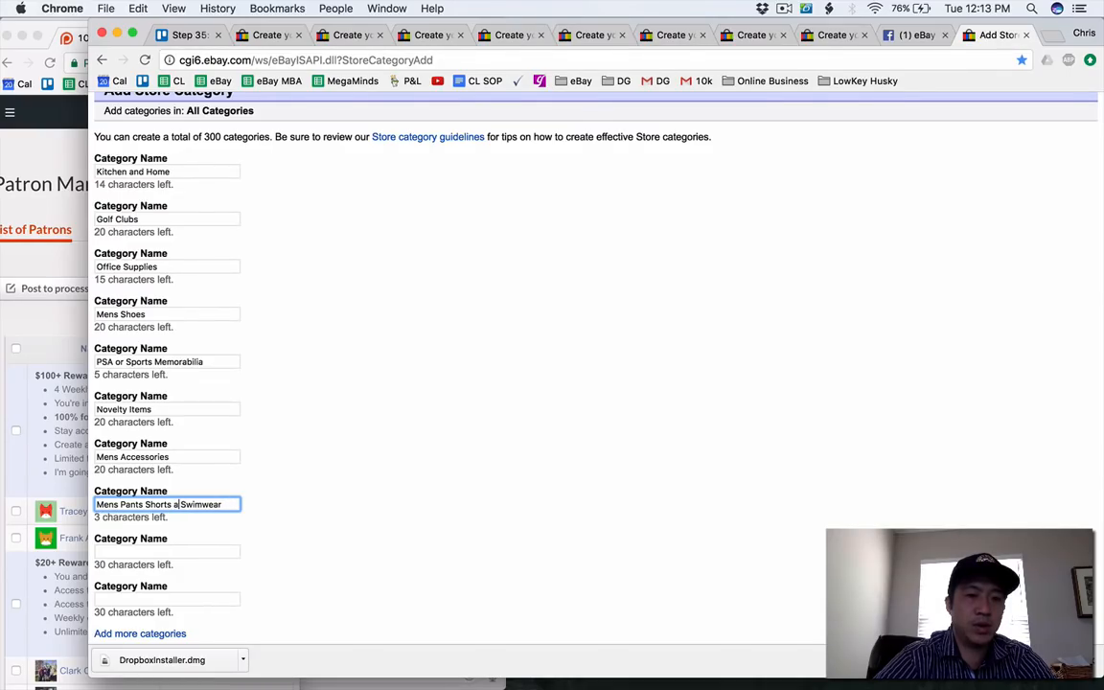
{"action": "type", "text": "n"}
{"action": "type", "text": "&"}
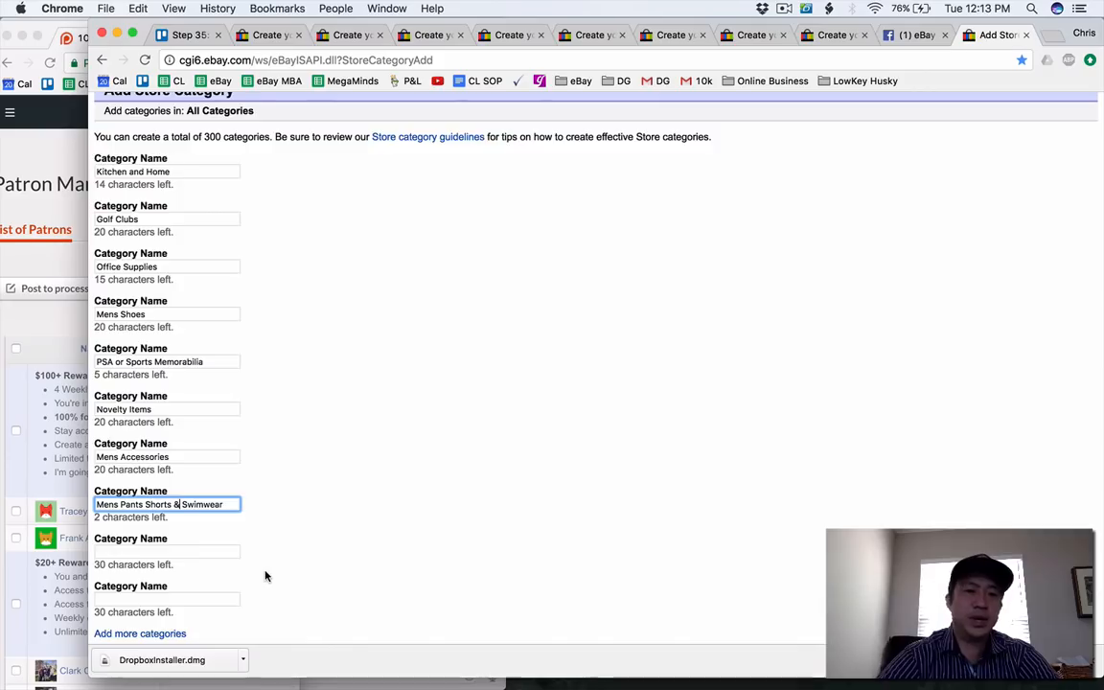
Enter Mens Jeans and Womens Jeans as the ninth and tenth store categories and save the new categories.
{"action": "scroll", "coordinate": [258, 575], "scroll_direction": "down", "scroll_amount": 2}
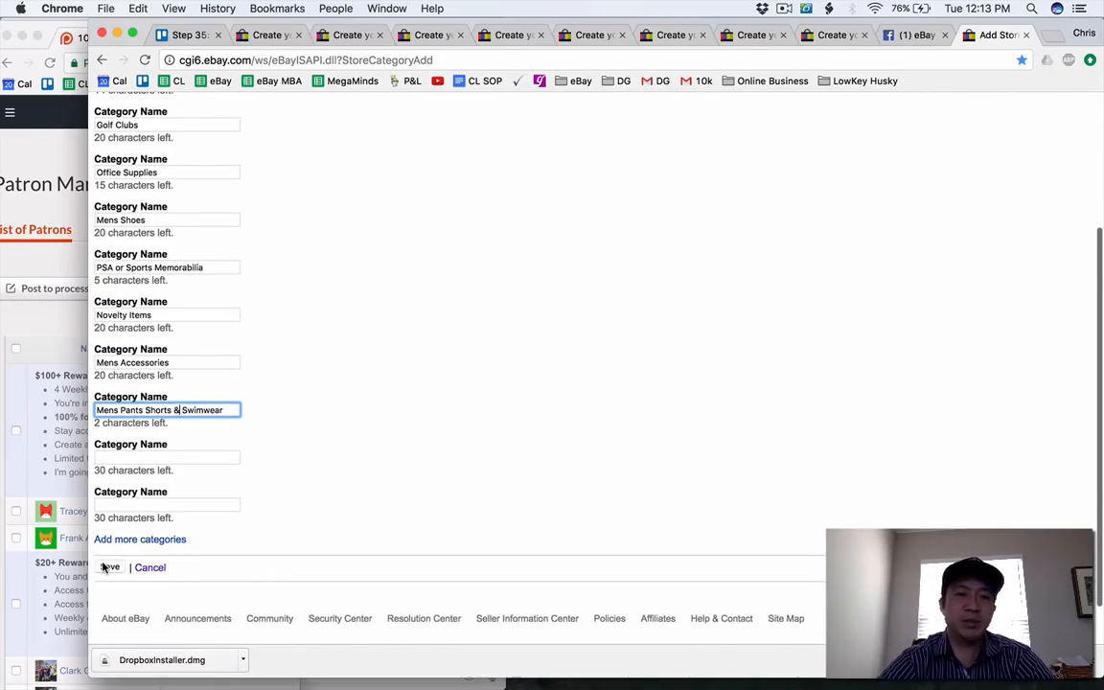
{"action": "left_click", "coordinate": [124, 458]}
{"action": "type", "text": "Mens Jeans"}
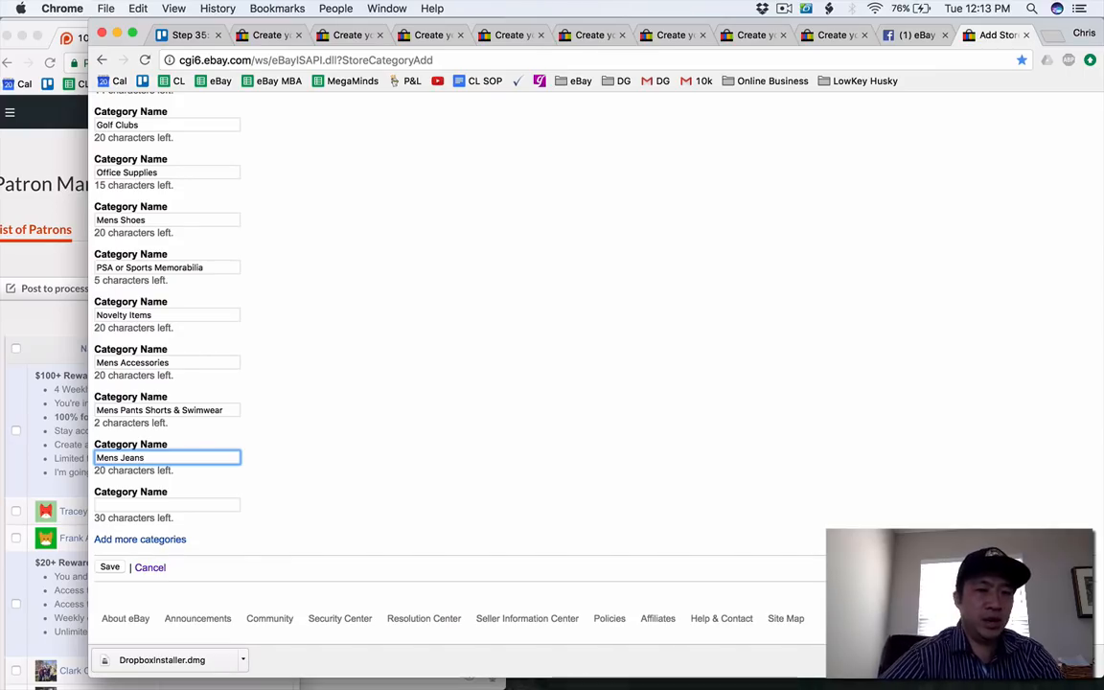
{"action": "key", "text": "Tab"}
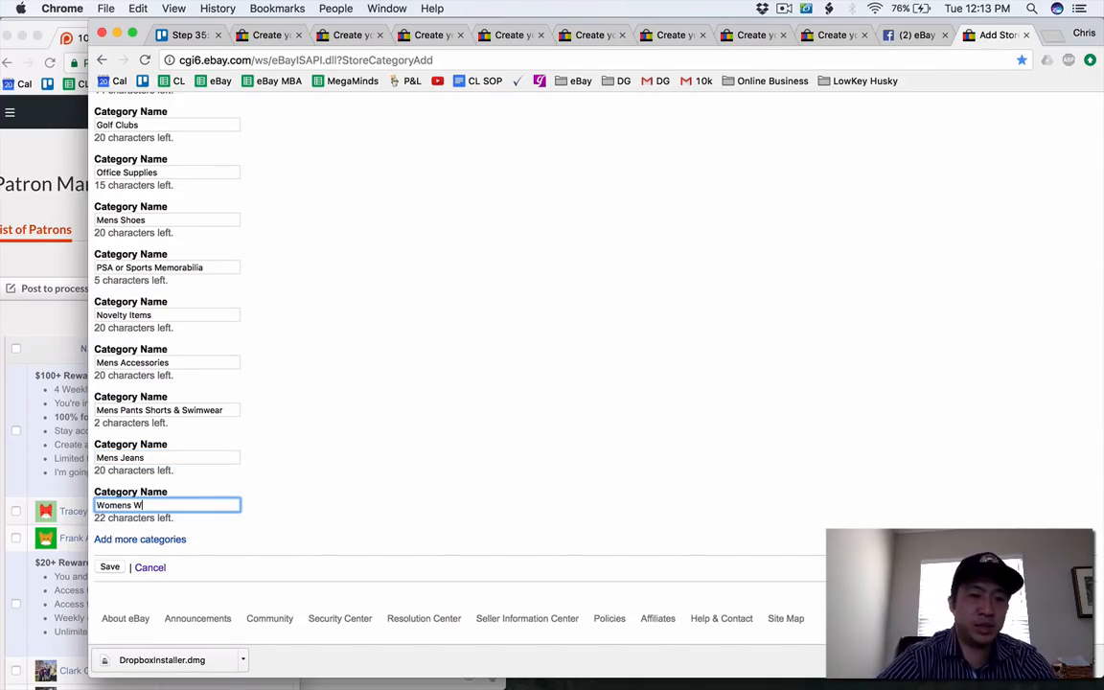
{"action": "left_click", "coordinate": [111, 571]}
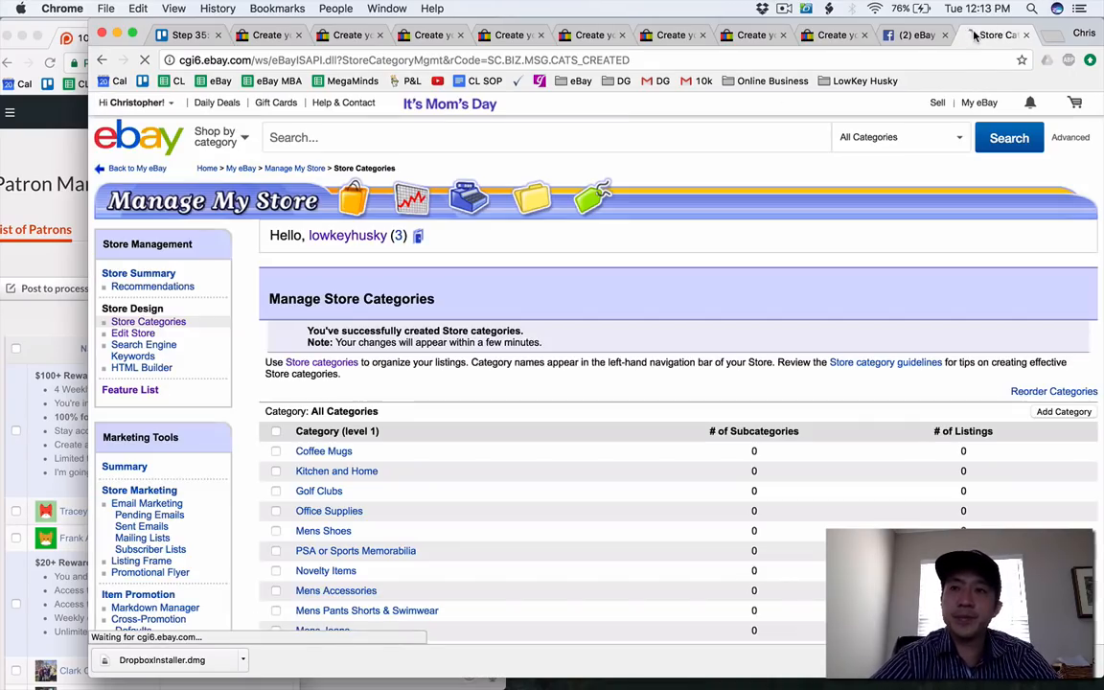
Place the store categories browser tab ahead of the listing draft tabs and close the Facebook tab.
{"action": "left_click_drag", "start_coordinate": [975, 35], "coordinate": [254, 35]}
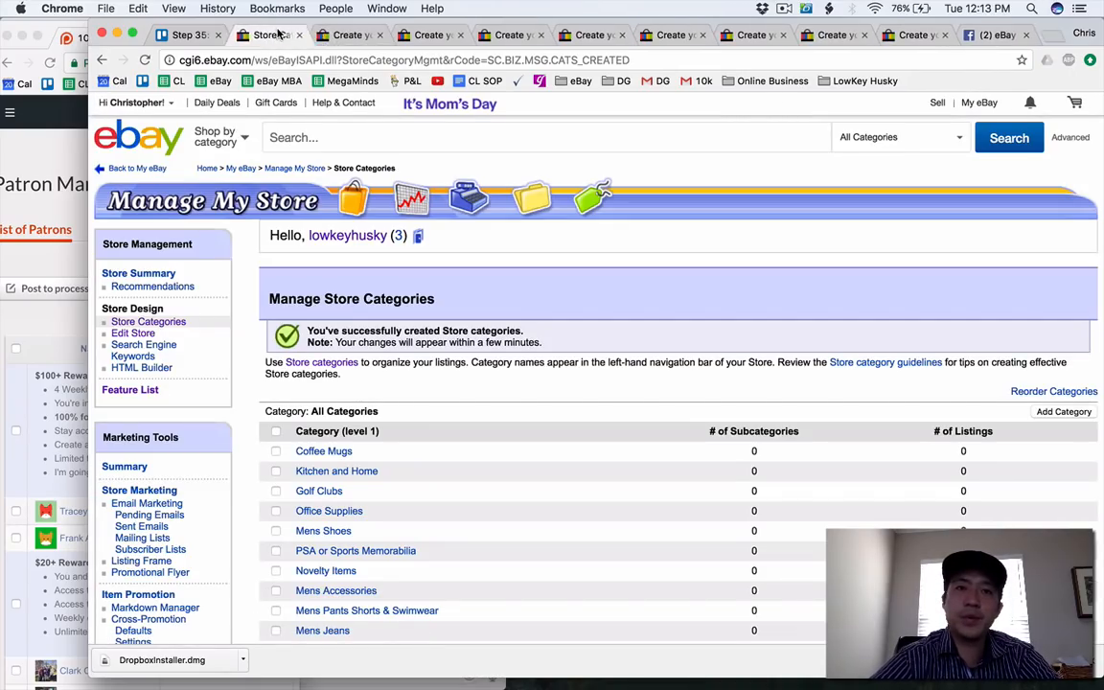
{"action": "left_click", "coordinate": [987, 36]}
{"action": "left_click", "coordinate": [1025, 35]}
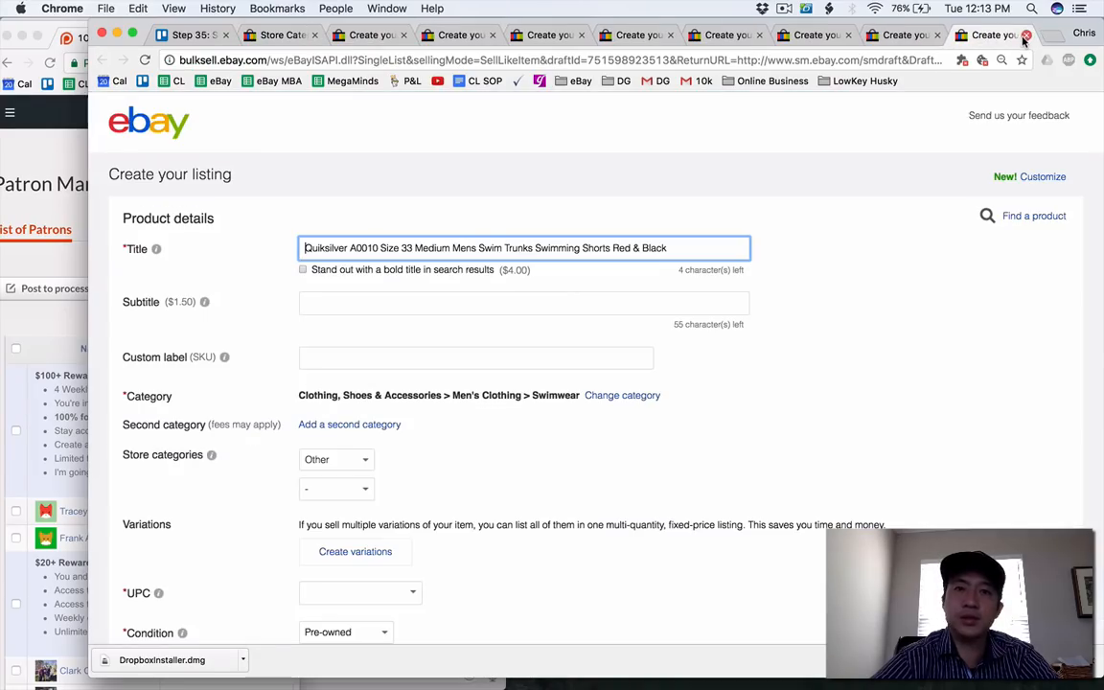
{"action": "left_click", "coordinate": [273, 38]}
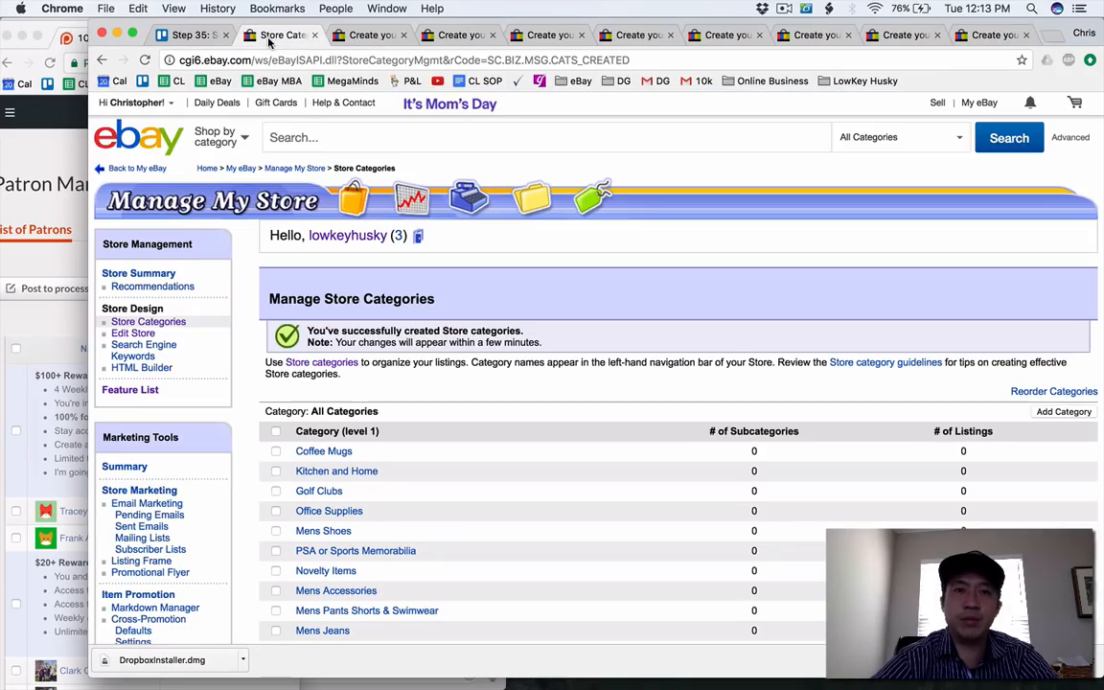
{"action": "right_click", "coordinate": [270, 42]}
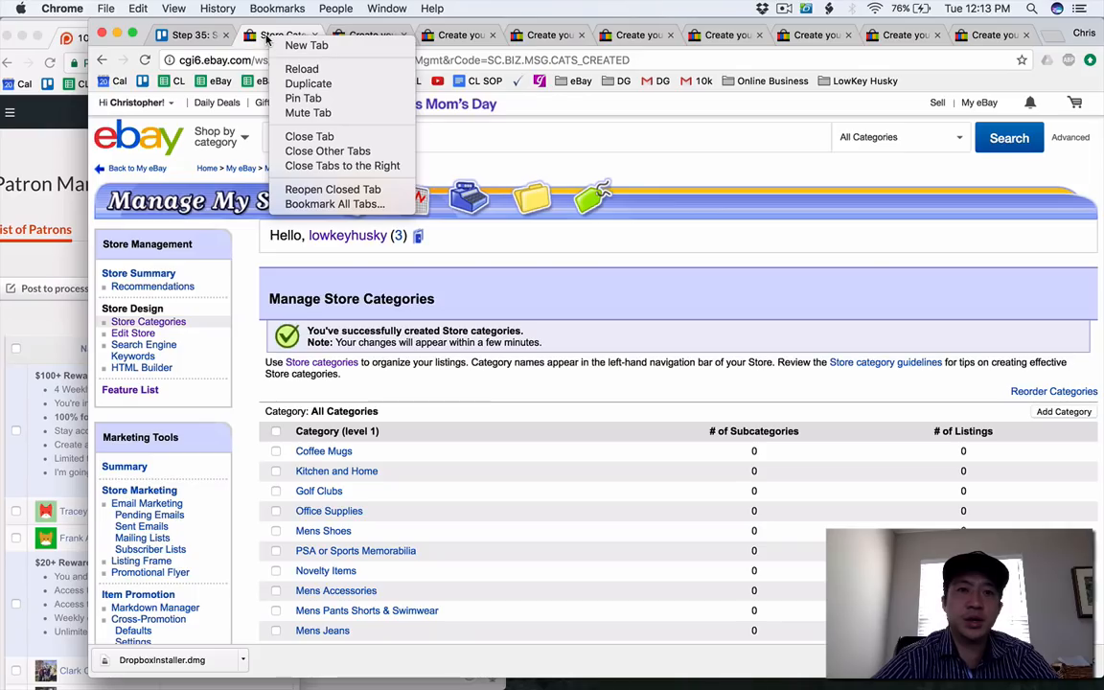
{"action": "left_click", "coordinate": [351, 36]}
Examine the store category choices offered in the Sachi insulated lunch bag draft.
{"action": "left_click", "coordinate": [351, 36]}
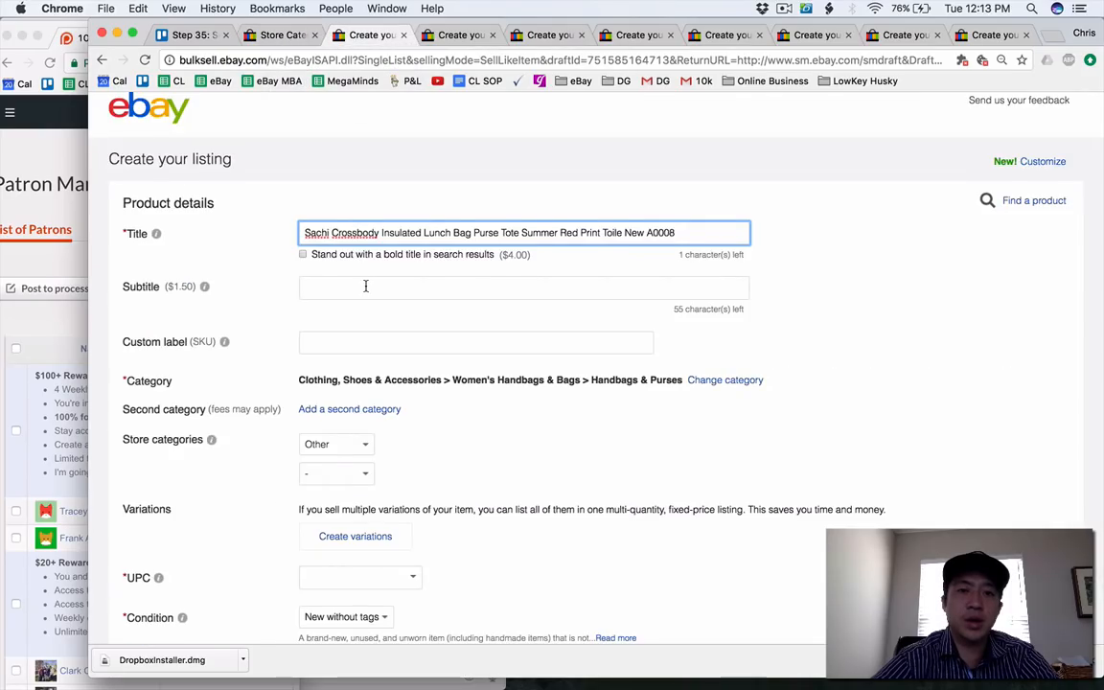
{"action": "scroll", "coordinate": [365, 285], "scroll_direction": "down", "scroll_amount": 2}
{"action": "left_click", "coordinate": [337, 362]}
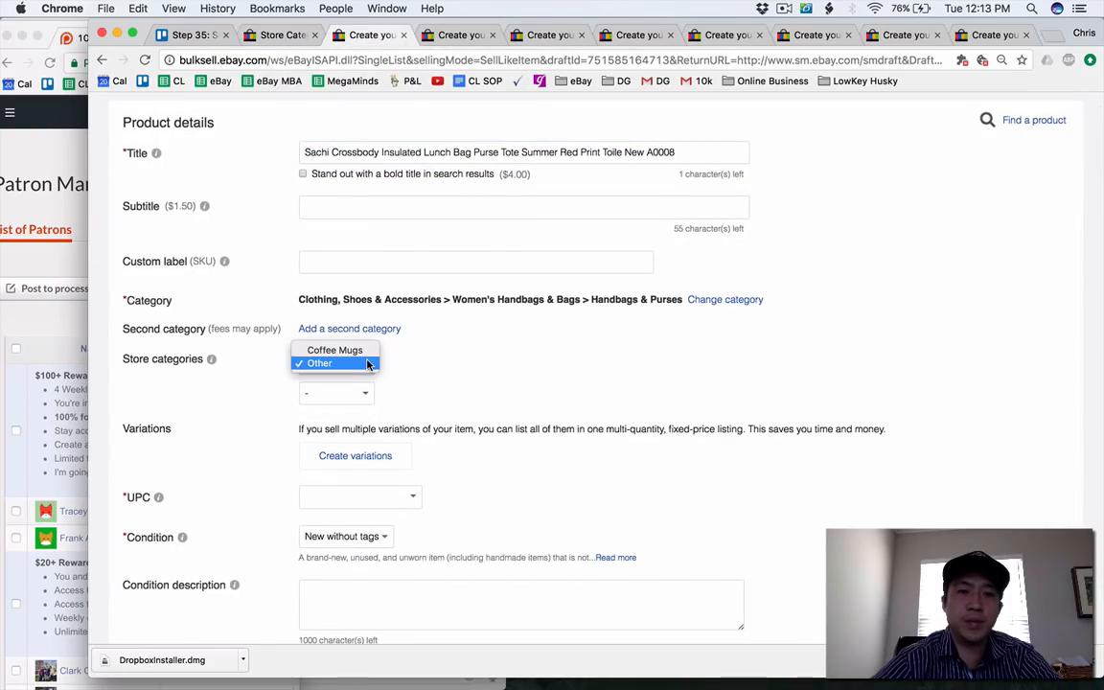
{"action": "left_click", "coordinate": [422, 361]}
{"action": "left_click", "coordinate": [422, 361]}
Reload the open listing drafts, from the Sachi lunch bag through the Quiksilver swim trunks, to refresh their store category lists.
{"action": "key", "text": "super+r"}
{"action": "left_click", "coordinate": [447, 54]}
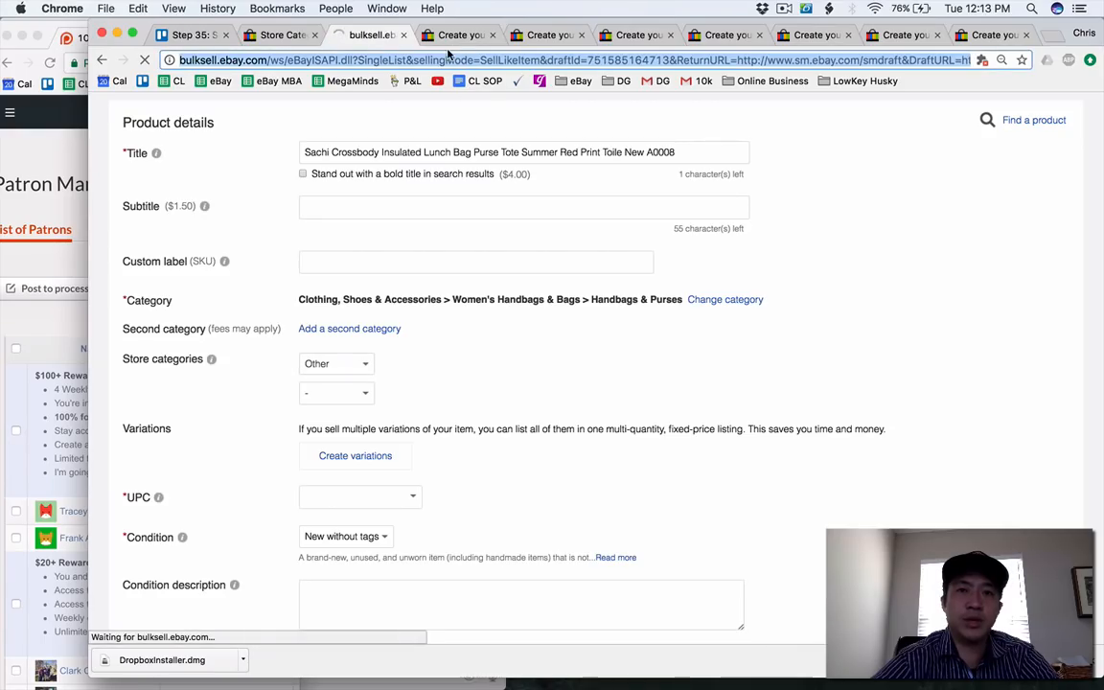
{"action": "left_click", "coordinate": [460, 35]}
{"action": "key", "text": "super+r"}
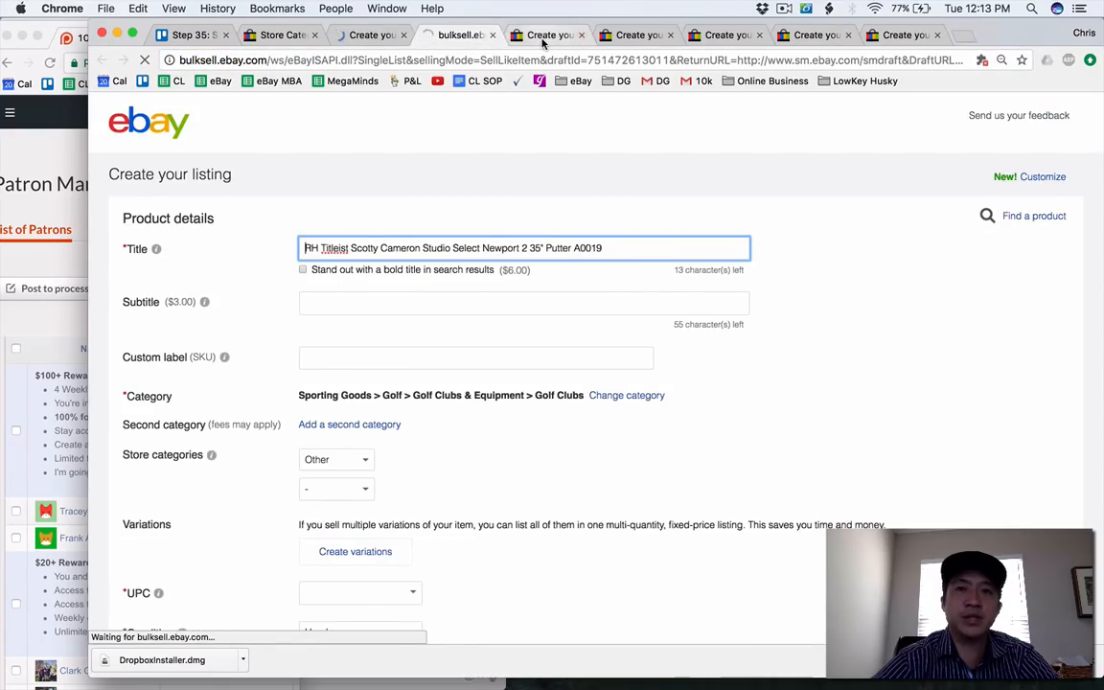
{"action": "left_click", "coordinate": [549, 34]}
{"action": "left_click", "coordinate": [632, 35]}
{"action": "key", "text": "super+r"}
{"action": "left_click", "coordinate": [723, 35]}
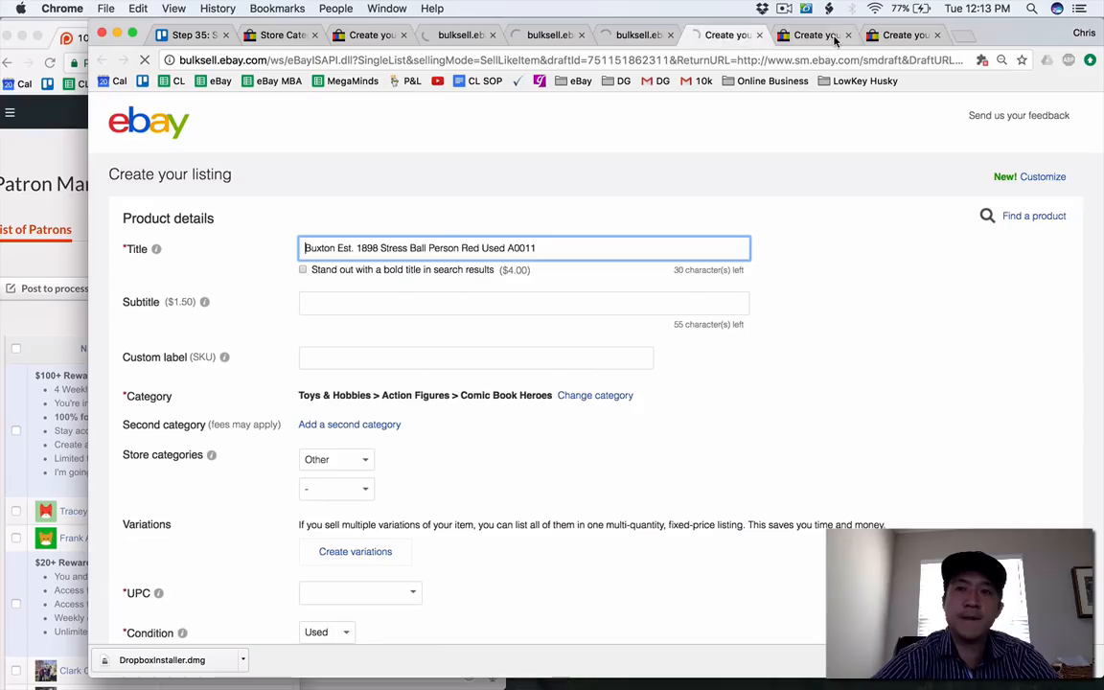
{"action": "key", "text": "super+r"}
{"action": "left_click", "coordinate": [814, 35]}
{"action": "left_click", "coordinate": [901, 35]}
{"action": "key", "text": "super+r"}
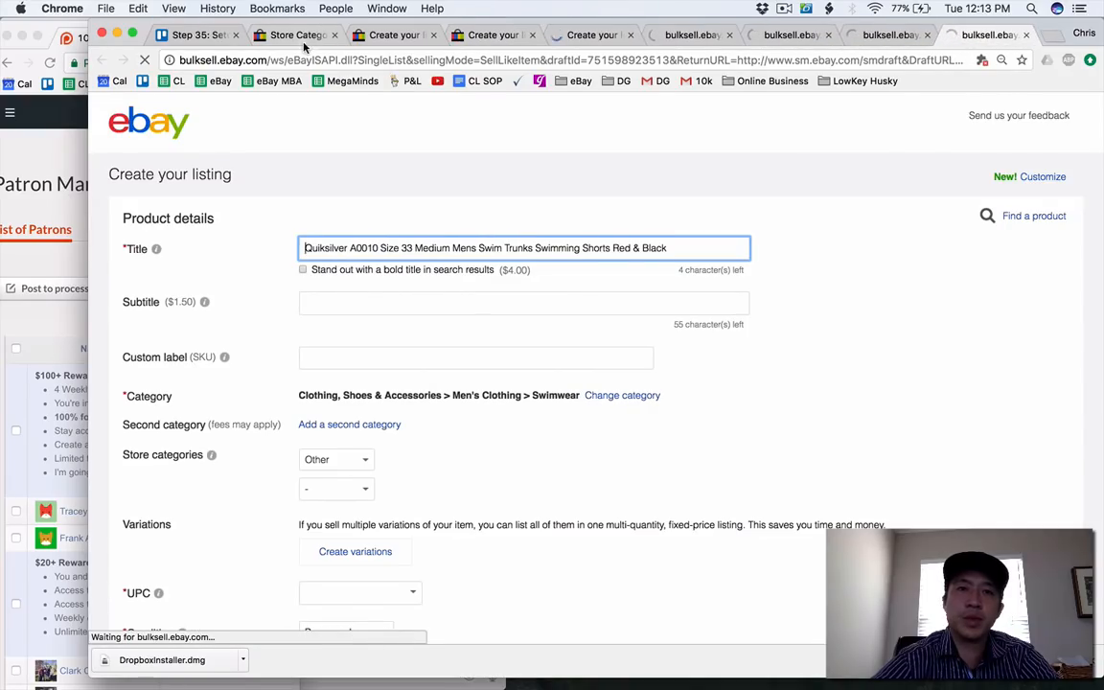
Return to the Sachi lunch bag draft and set its first store category to Kitchen and Home.
{"action": "left_click", "coordinate": [297, 34]}
{"action": "left_click", "coordinate": [365, 38]}
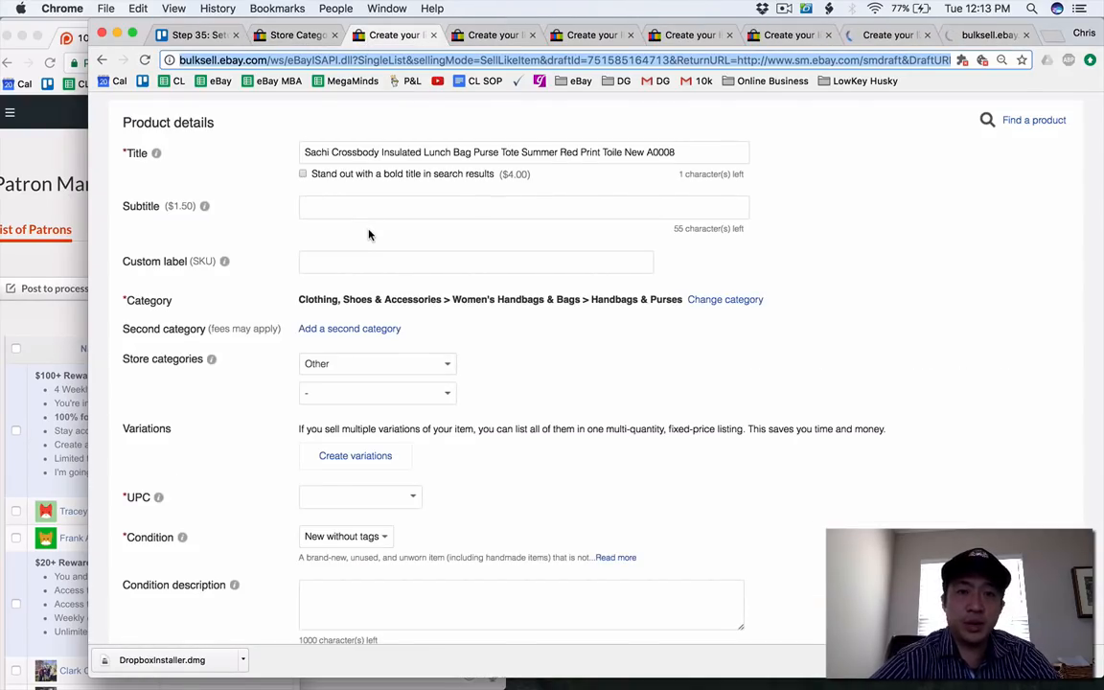
{"action": "key", "text": "super+r"}
{"action": "left_click", "coordinate": [379, 299]}
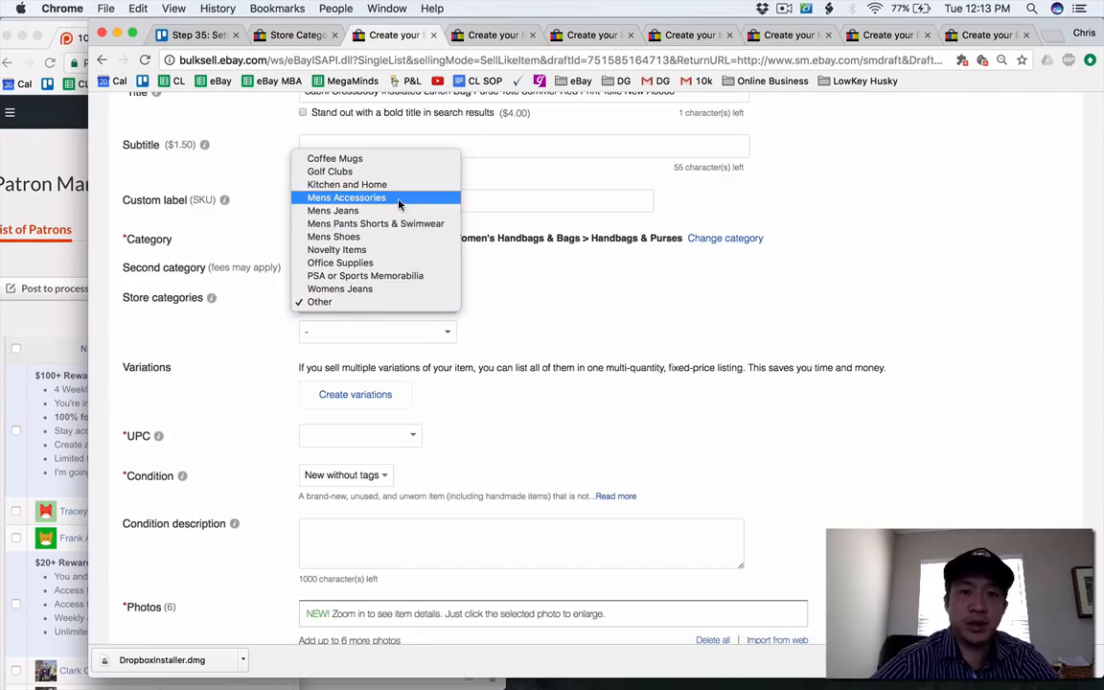
{"action": "left_click", "coordinate": [362, 184]}
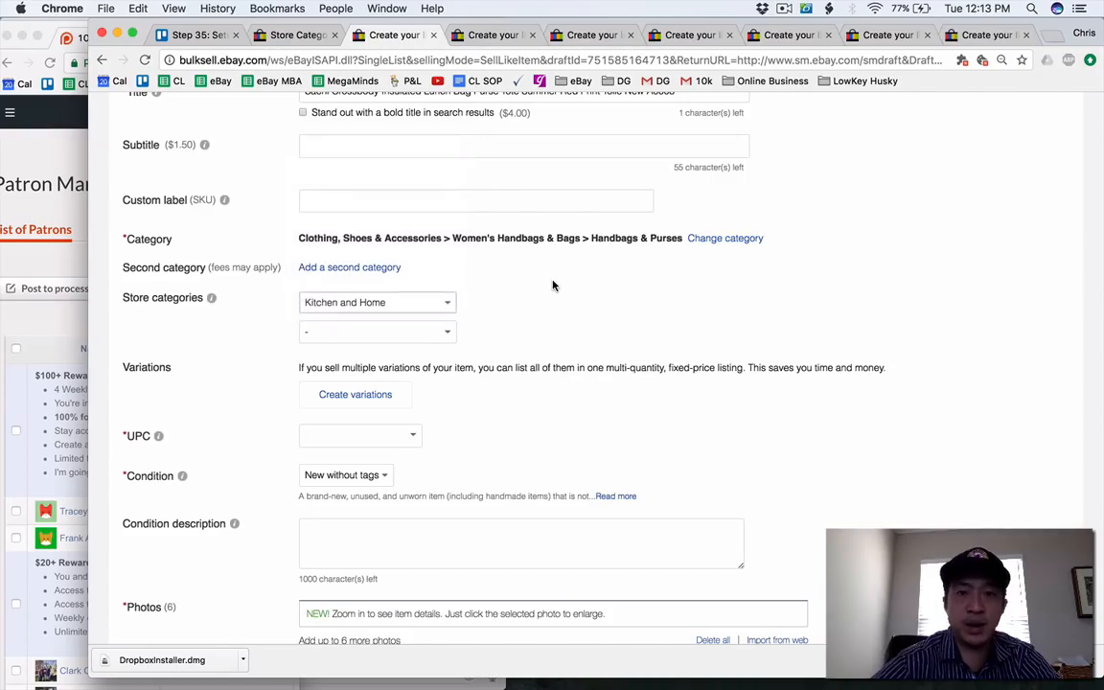
Set the Sachi lunch bag's UPC to "Does not apply".
{"action": "scroll", "coordinate": [552, 285], "scroll_direction": "down", "scroll_amount": 3}
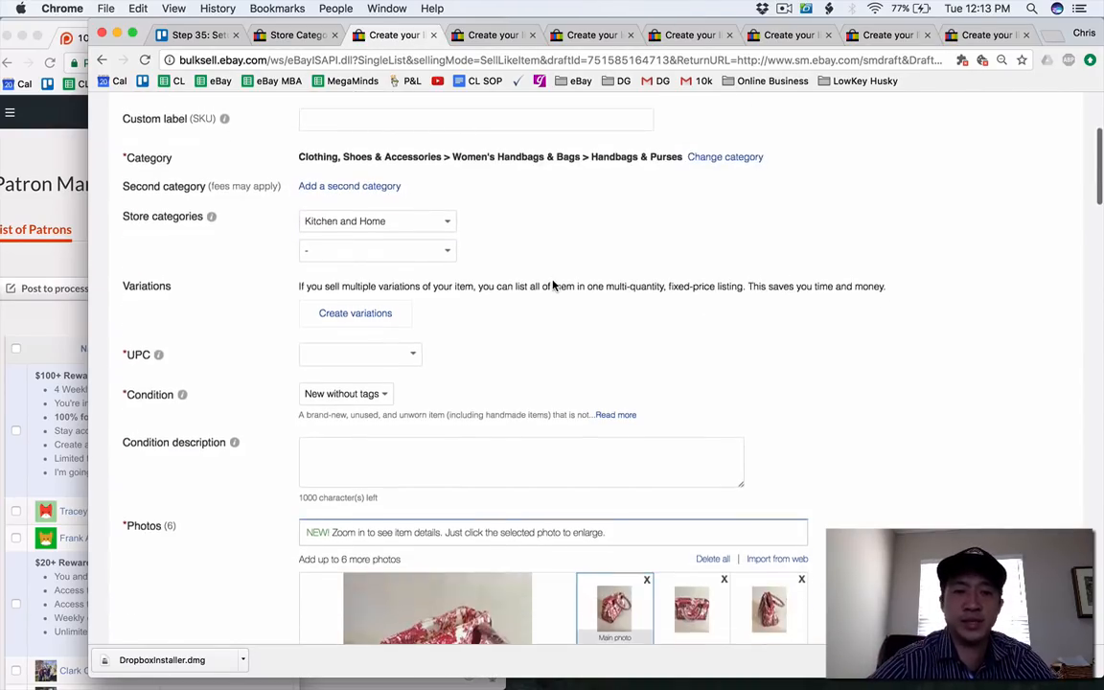
{"action": "left_click", "coordinate": [414, 332]}
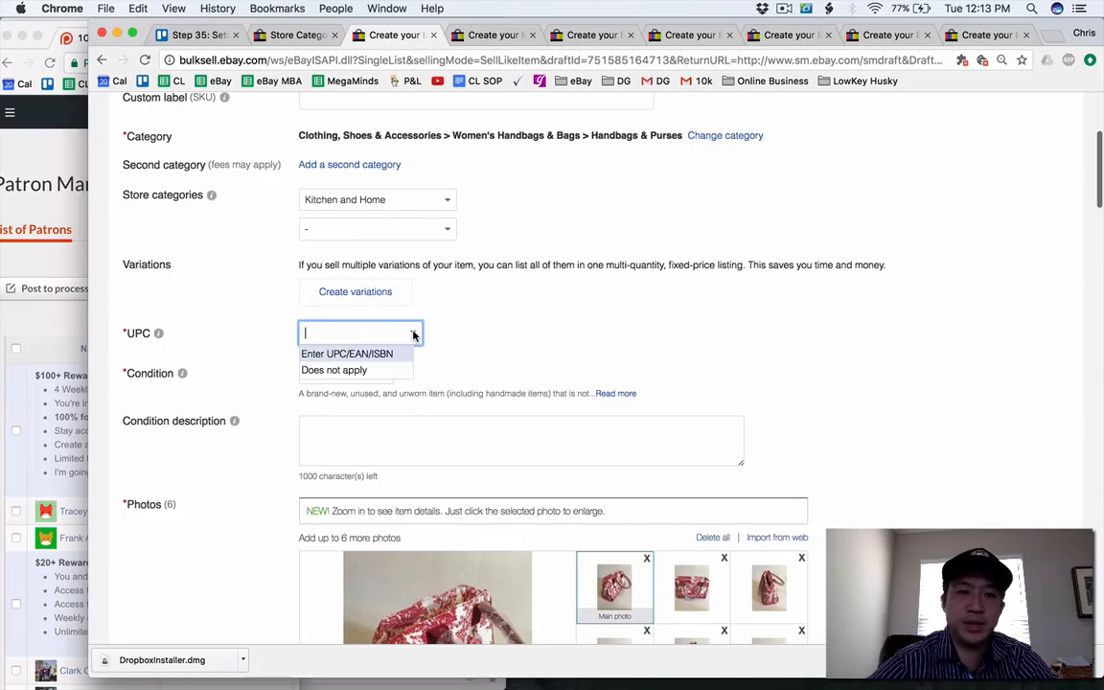
{"action": "left_click", "coordinate": [376, 378]}
Enter "Nice Bag, never used" as the Sachi lunch bag's condition description.
{"action": "scroll", "coordinate": [376, 377], "scroll_direction": "down", "scroll_amount": 5}
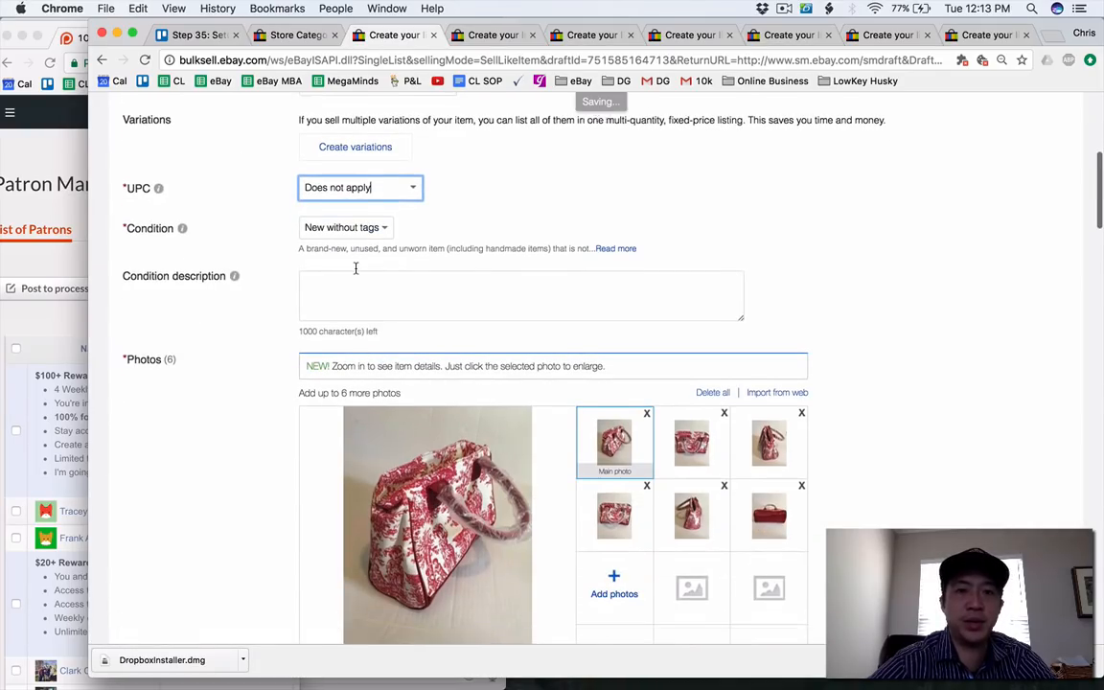
{"action": "left_click", "coordinate": [355, 269]}
{"action": "type", "text": "nice Bag,"}
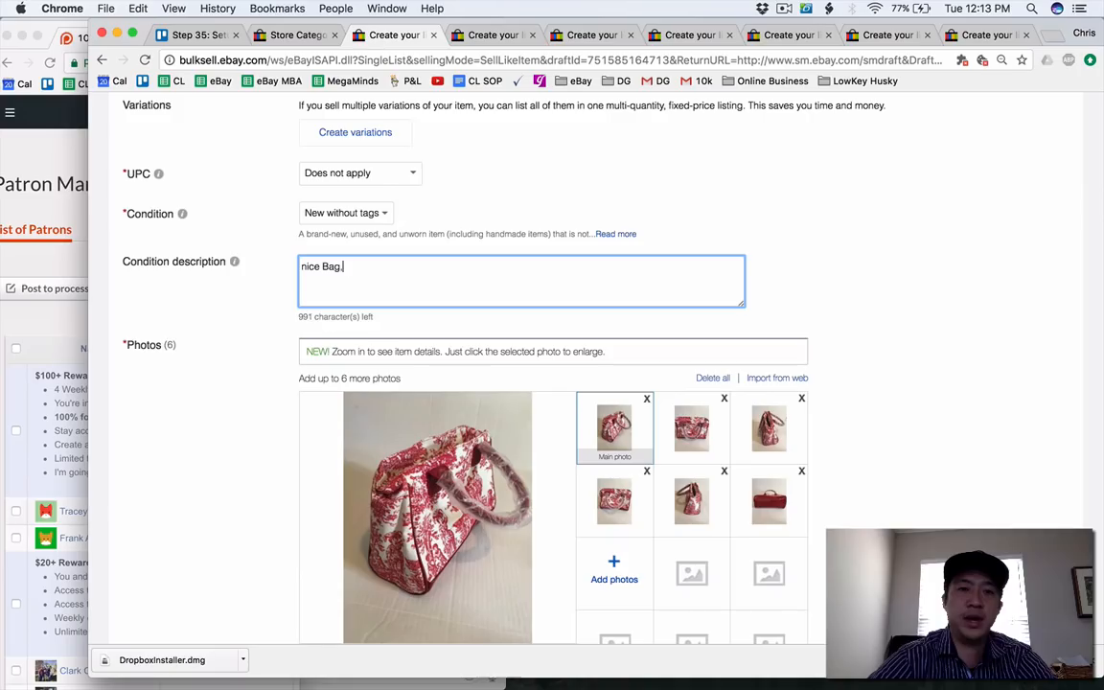
{"action": "type", "text": " no"}
{"action": "key", "text": "super+a"}
{"action": "type", "text": "Nice B"}
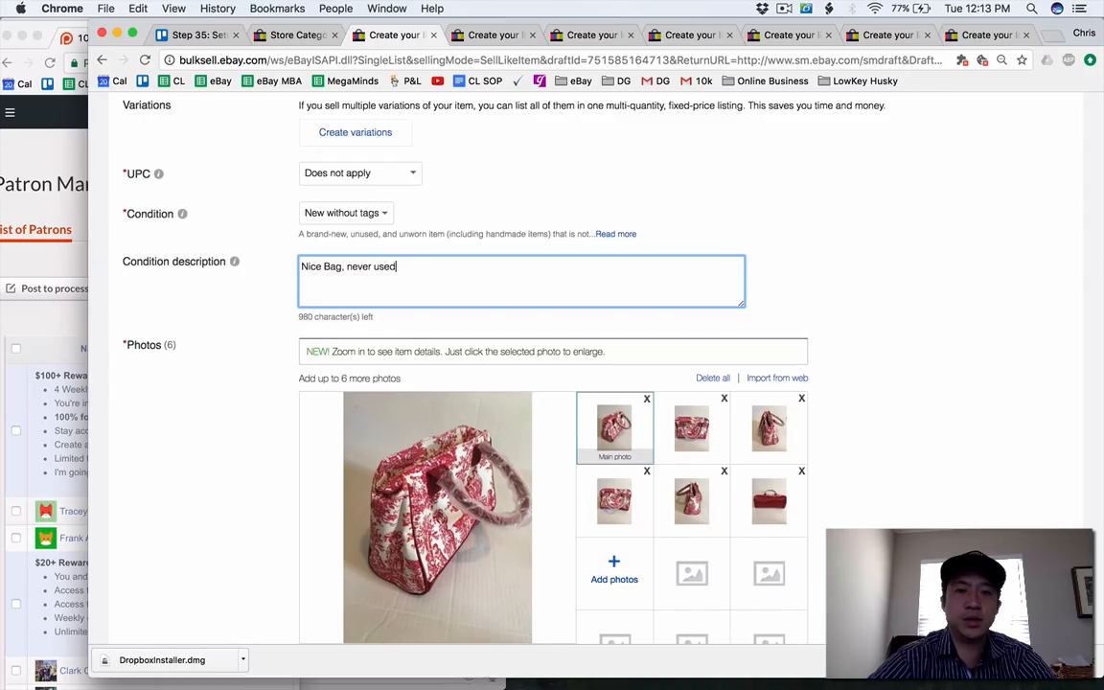
Change the Sachi lunch bag's color in the item specifics to Red/White.
{"action": "scroll", "coordinate": [388, 319], "scroll_direction": "down", "scroll_amount": 5}
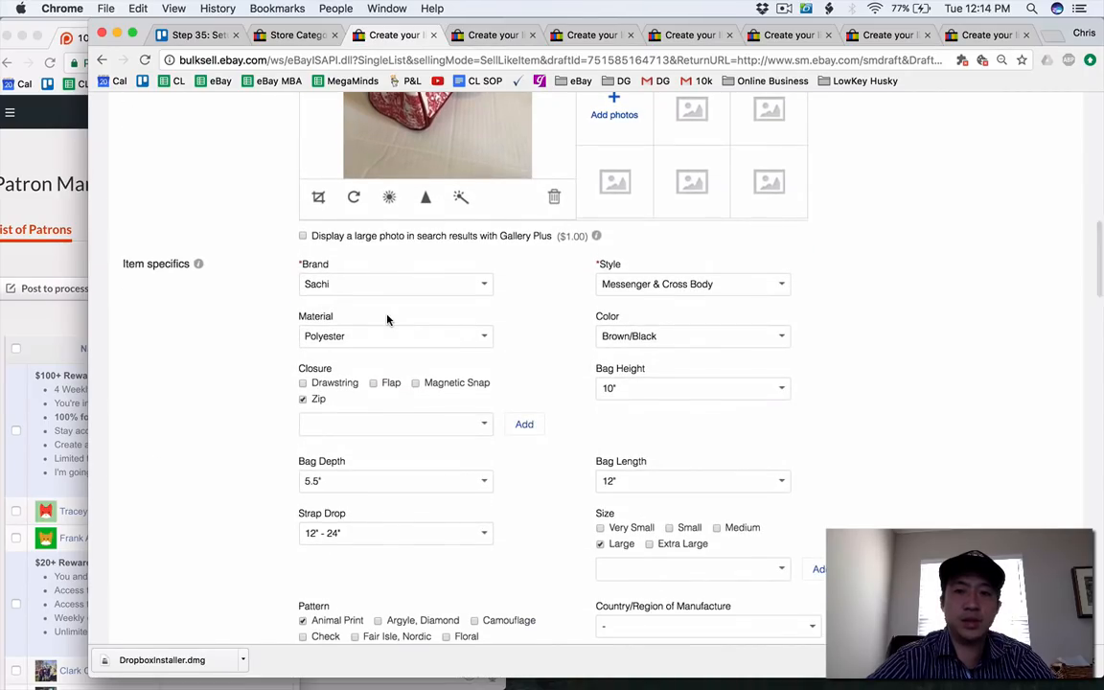
{"action": "left_click", "coordinate": [647, 328]}
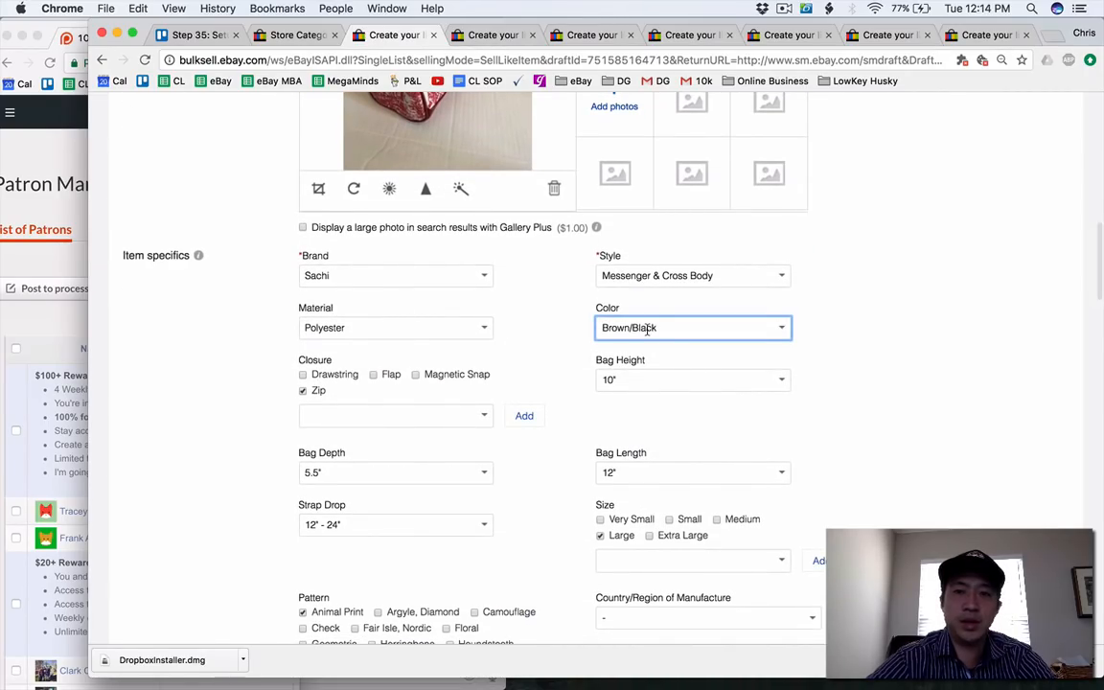
{"action": "key", "text": "super+a"}
{"action": "type", "text": "Red/Wh"}
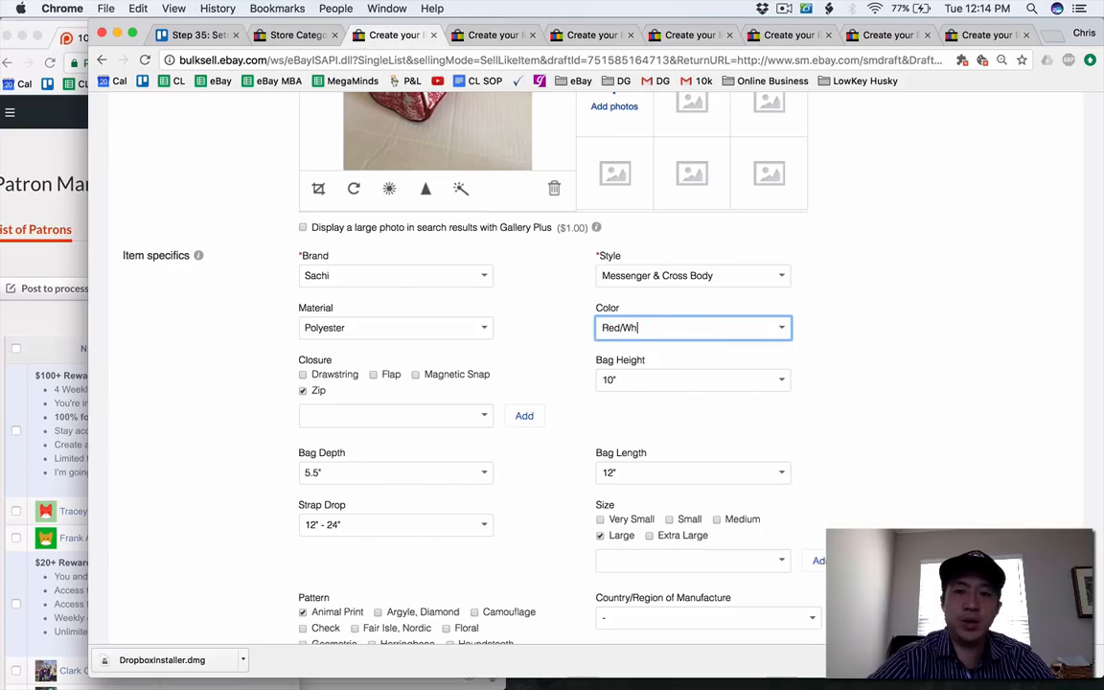
{"action": "key", "text": "Tab"}
Replace the Animal Print pattern with a custom Toile Print value and clear the Large size in the item specifics.
{"action": "scroll", "coordinate": [581, 362], "scroll_direction": "up", "scroll_amount": 3}
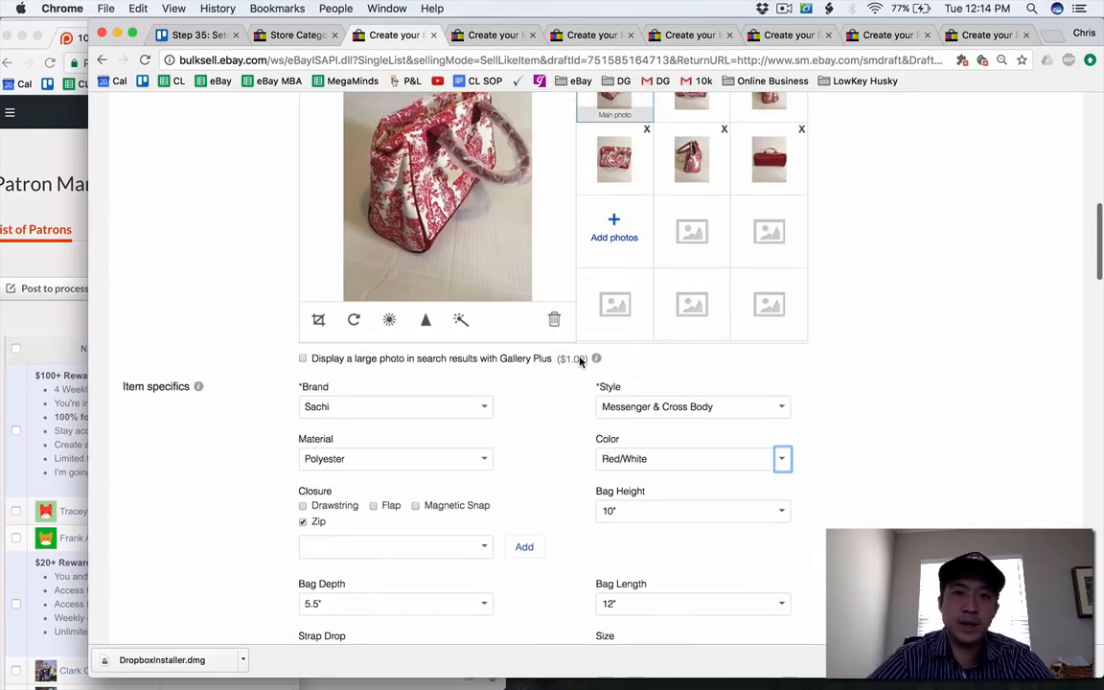
{"action": "scroll", "coordinate": [580, 362], "scroll_direction": "down", "scroll_amount": 3}
{"action": "scroll", "coordinate": [580, 362], "scroll_direction": "down", "scroll_amount": 4}
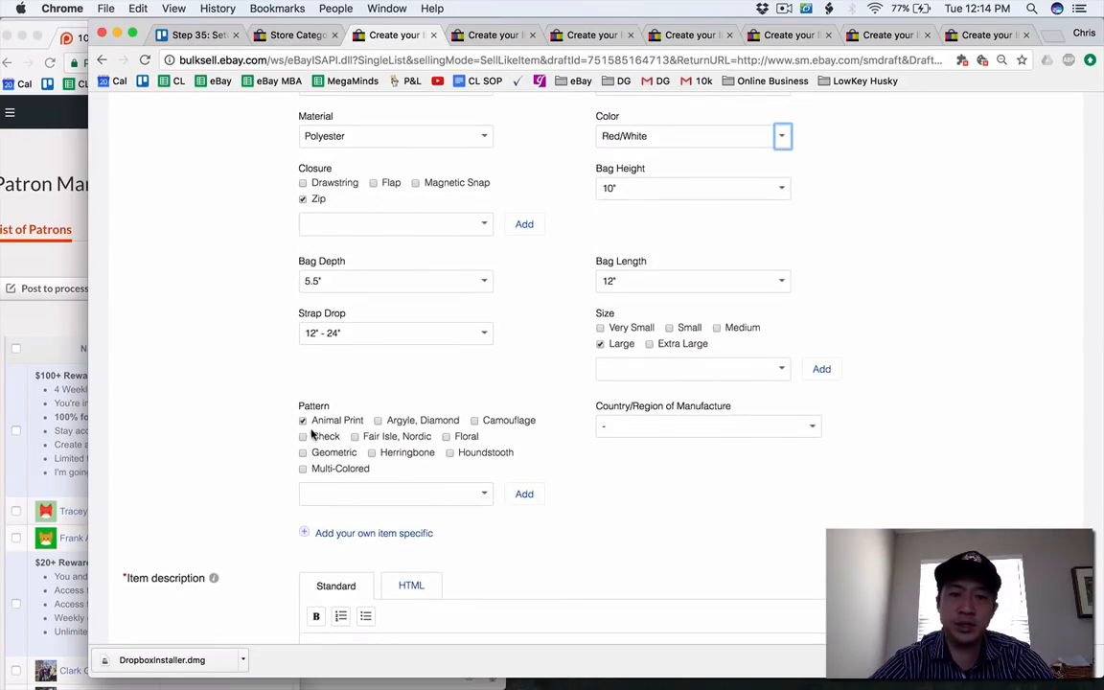
{"action": "left_click", "coordinate": [360, 495]}
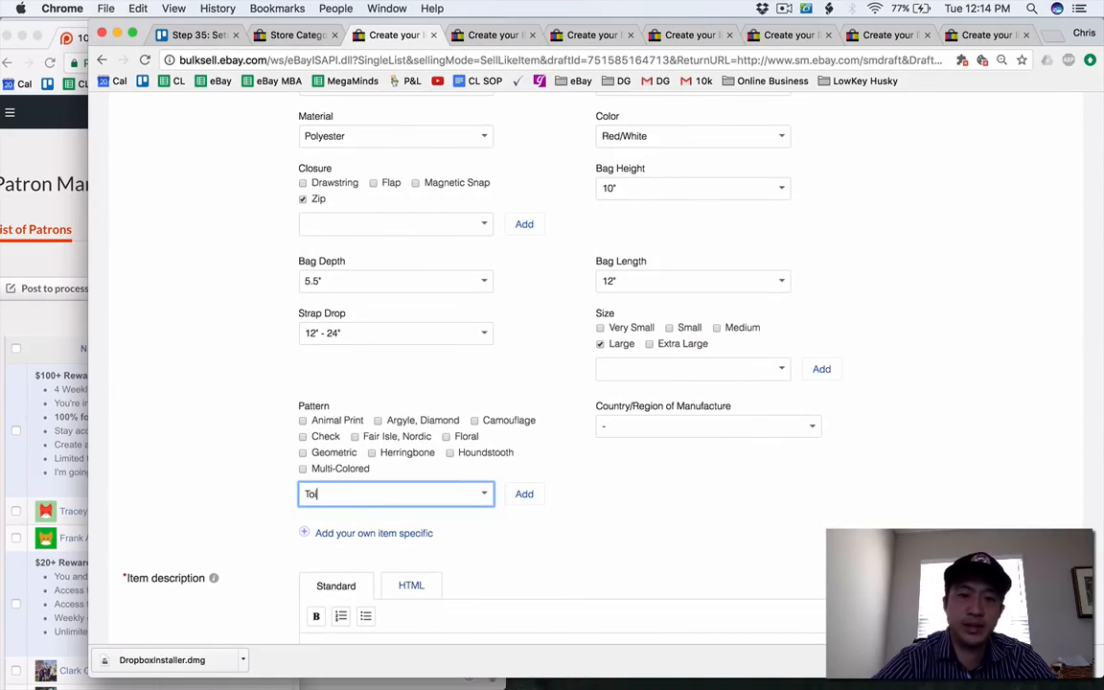
{"action": "type", "text": "Toile pr"}
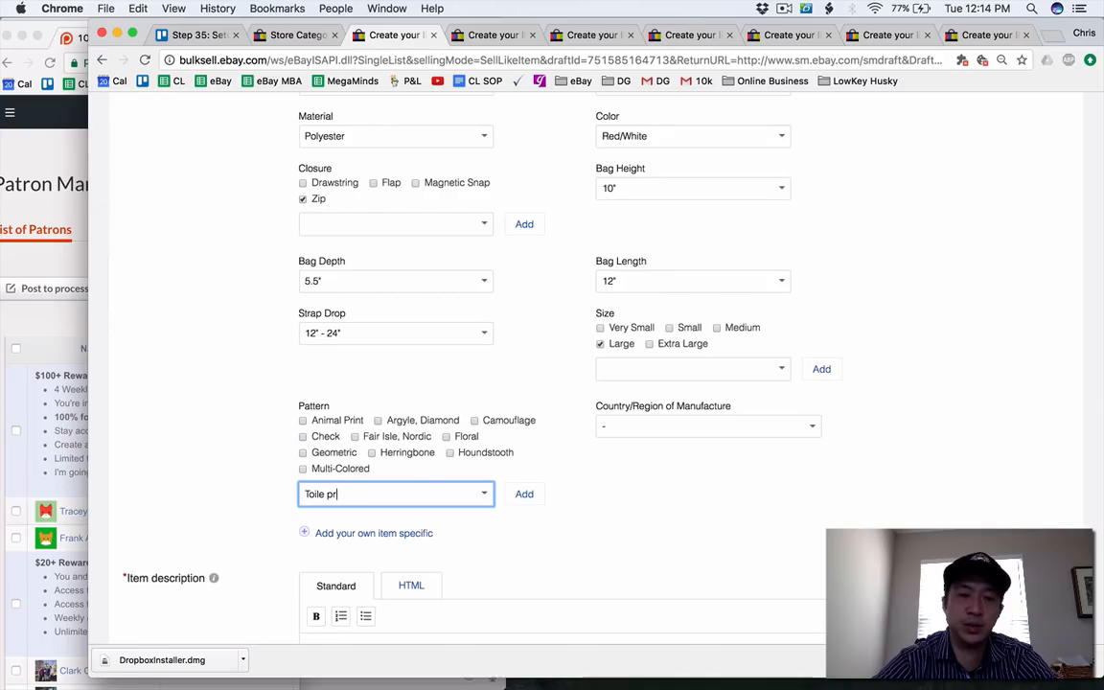
{"action": "type", "text": "intP"}
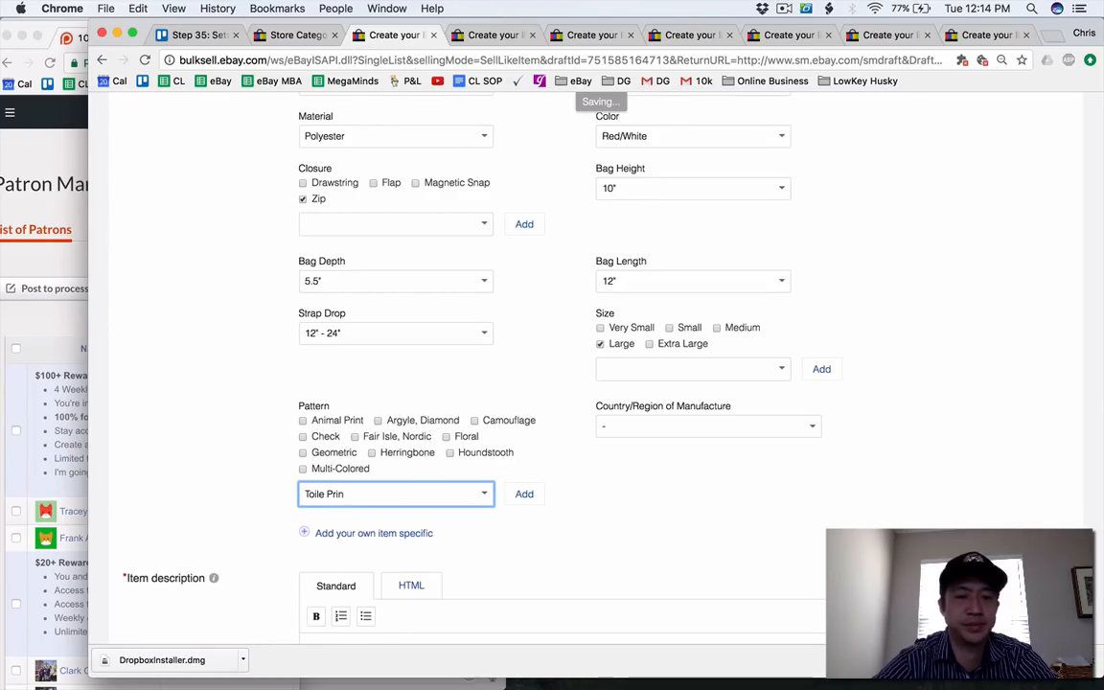
{"action": "left_click", "coordinate": [542, 492]}
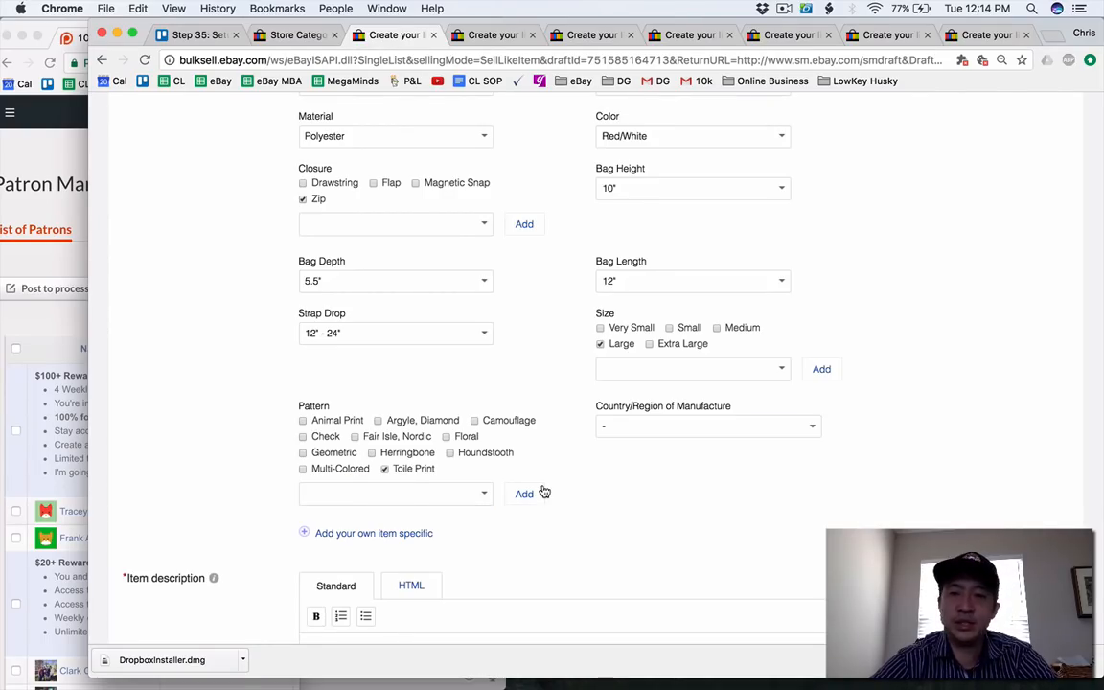
{"action": "scroll", "coordinate": [543, 492], "scroll_direction": "up", "scroll_amount": 2}
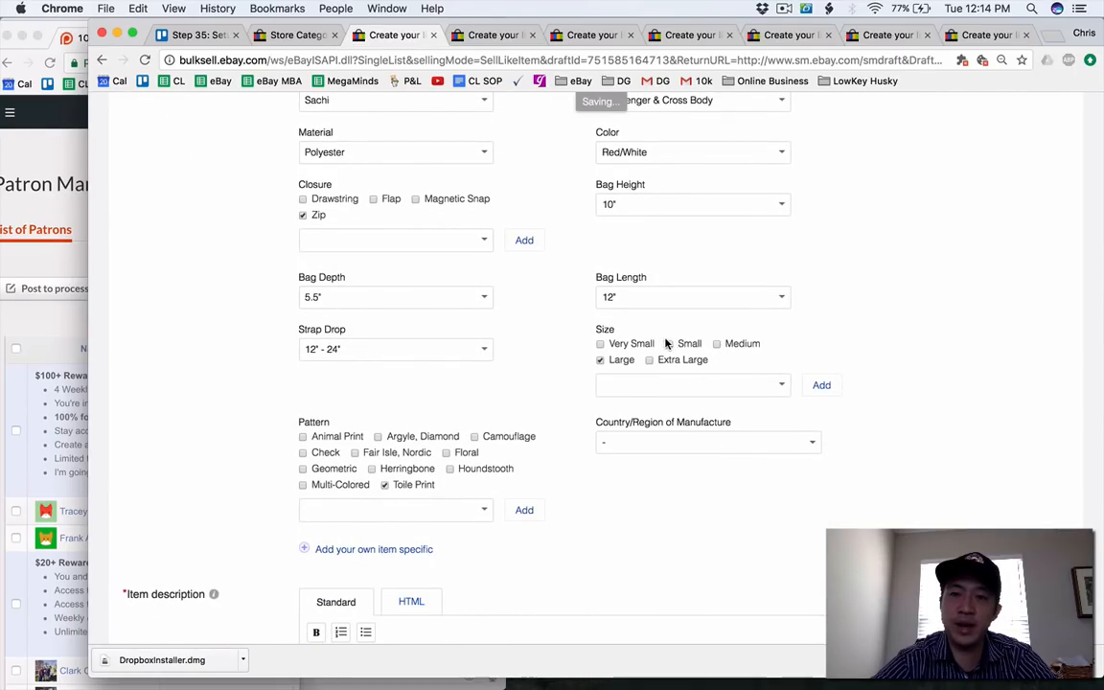
{"action": "left_click", "coordinate": [601, 362]}
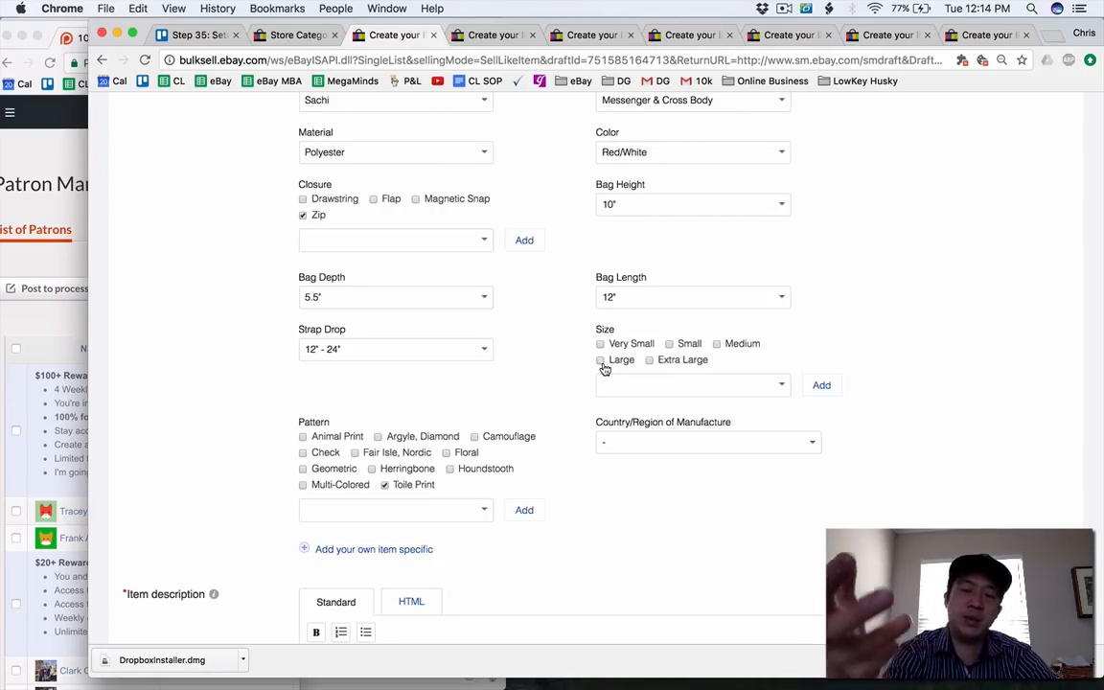
Enter an item description for the Sachi lunch bag starting "Nice bag, it's insulated so you can keep your food and drink".
{"action": "scroll", "coordinate": [602, 370], "scroll_direction": "down", "scroll_amount": 5}
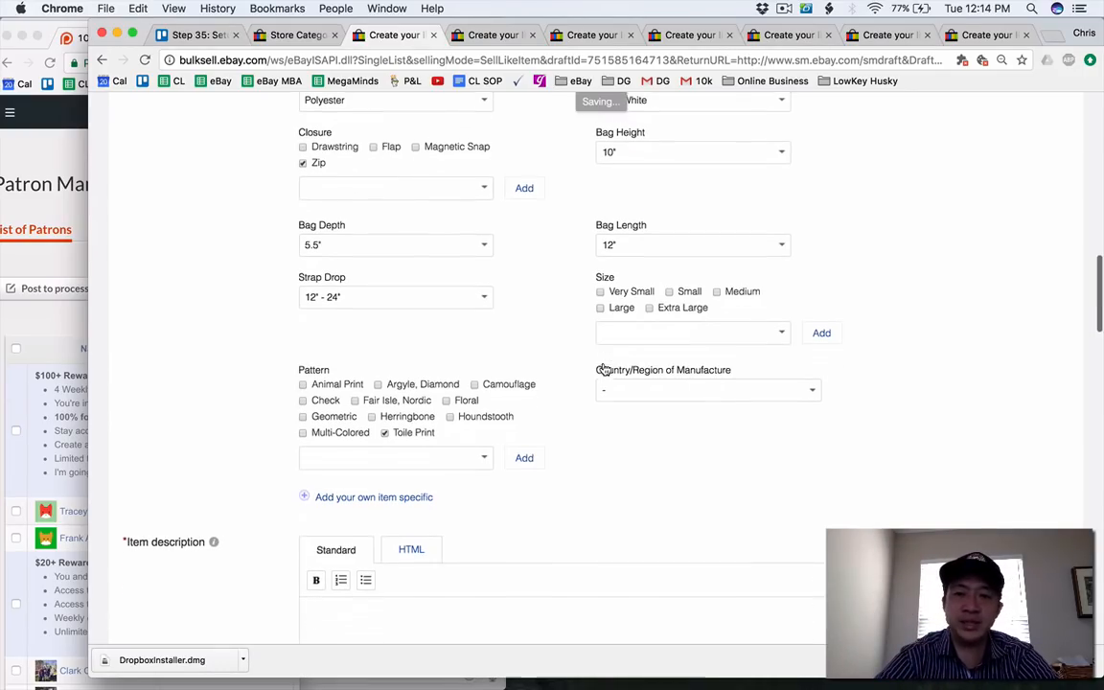
{"action": "scroll", "coordinate": [565, 405], "scroll_direction": "down", "scroll_amount": 2}
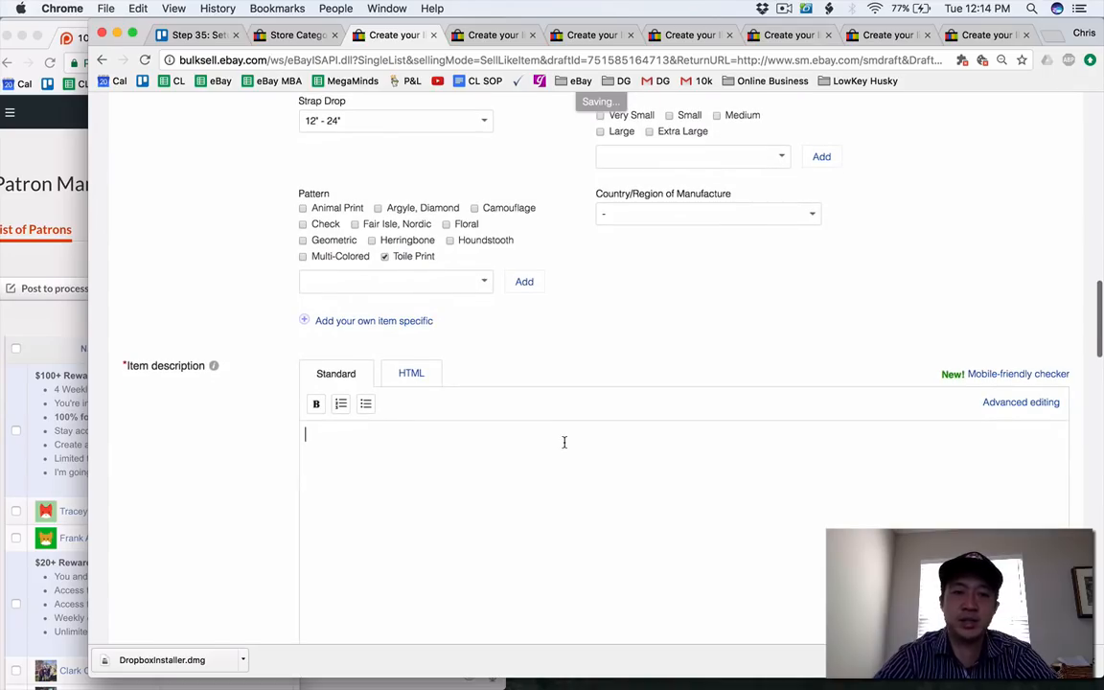
{"action": "type", "text": "Nice bag, it"}
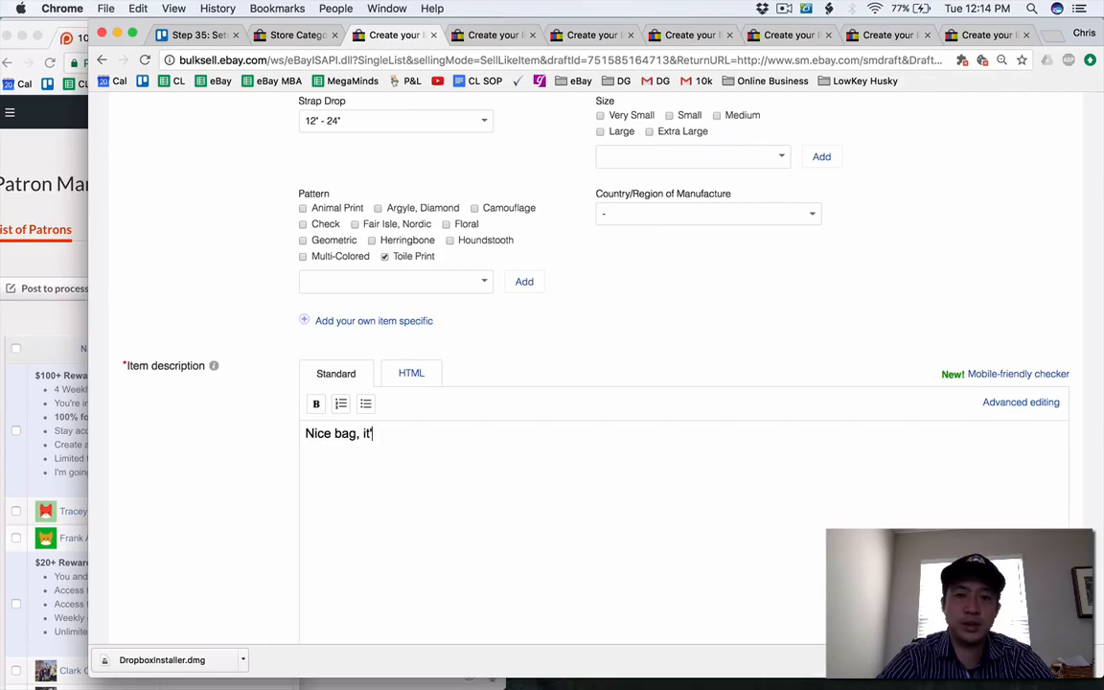
{"action": "type", "text": "so you can "}
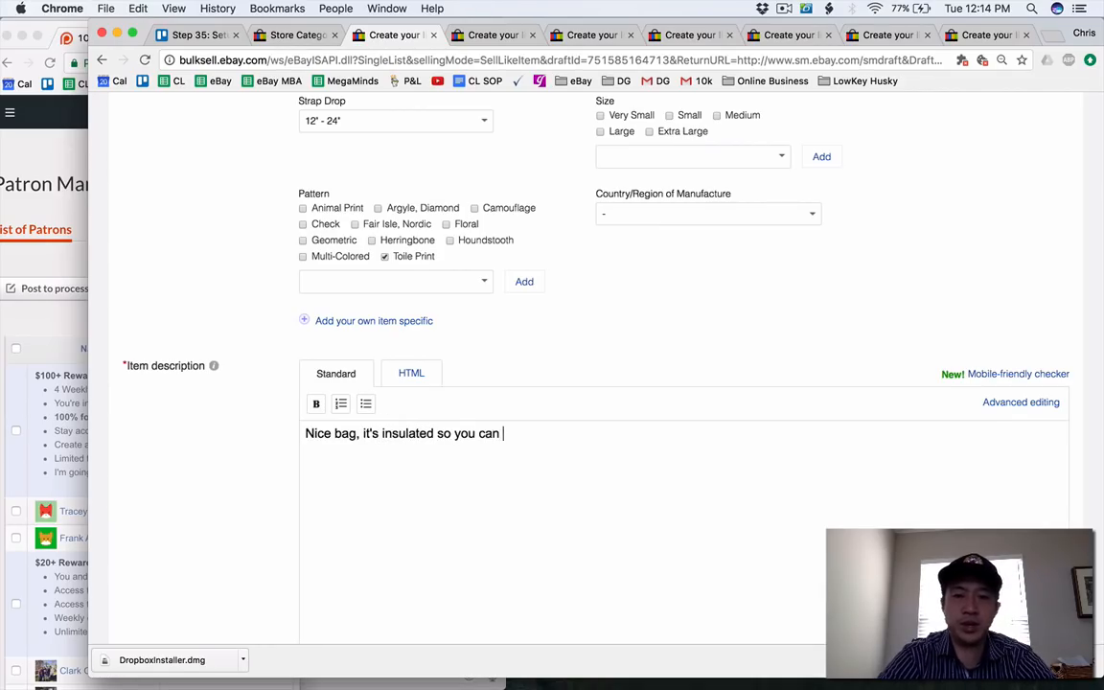
{"action": "type", "text": "keep your food an"}
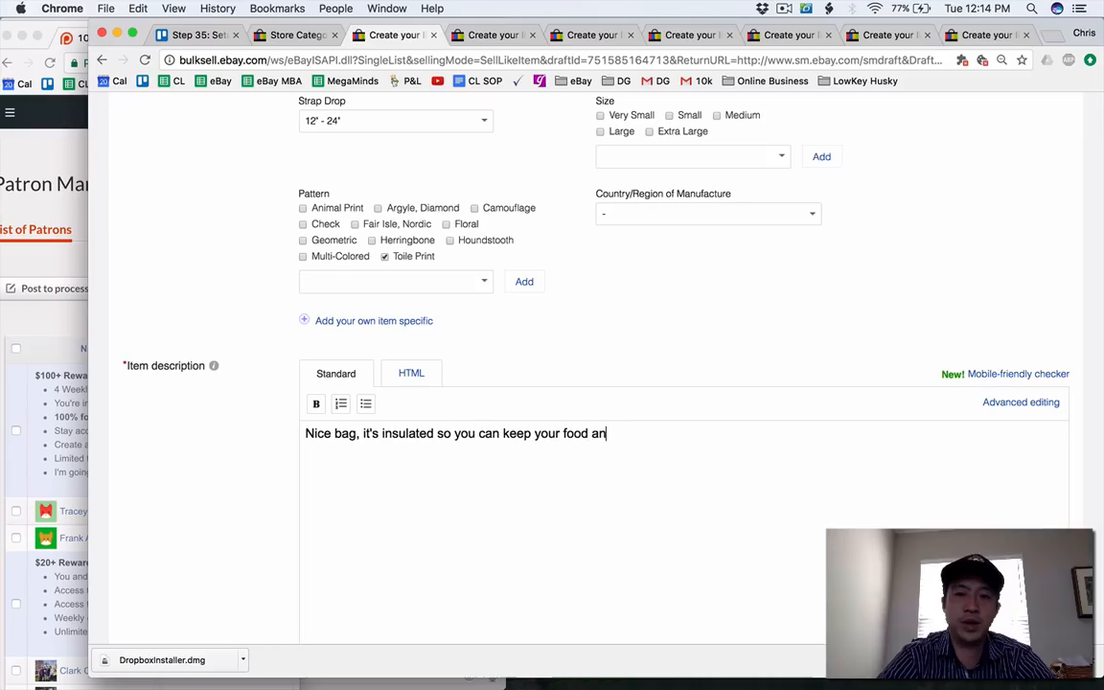
{"action": "type", "text": "d drink cool."}
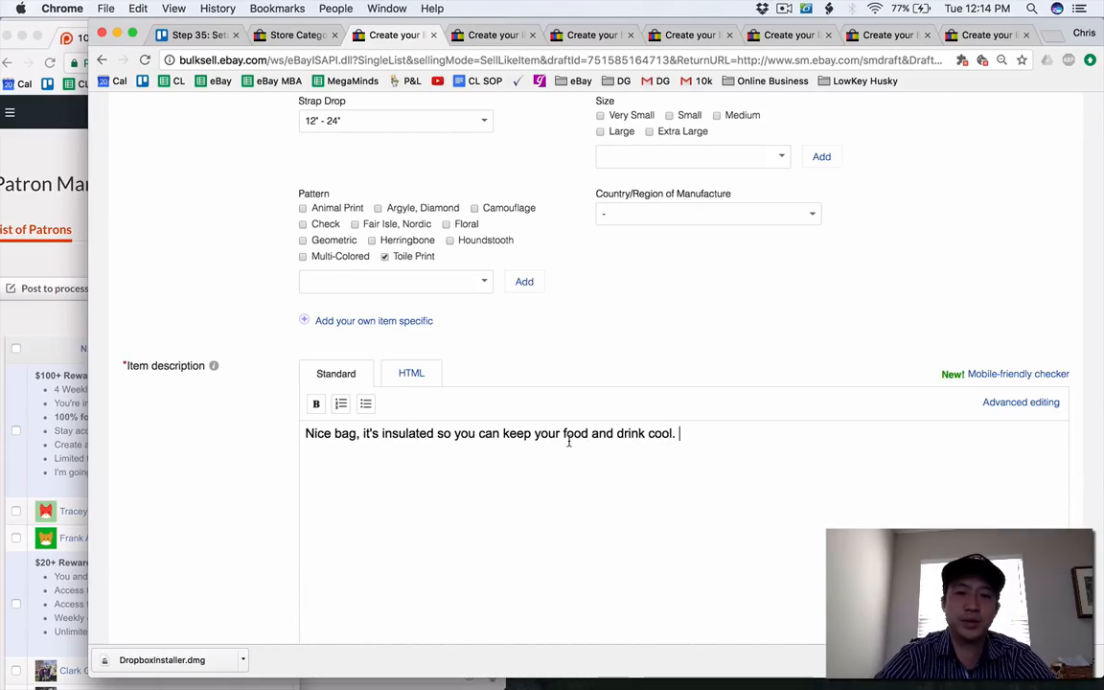
Set the restocking fee in the Sachi lunch bag's return options to 20%.
{"action": "scroll", "coordinate": [568, 440], "scroll_direction": "down", "scroll_amount": 10}
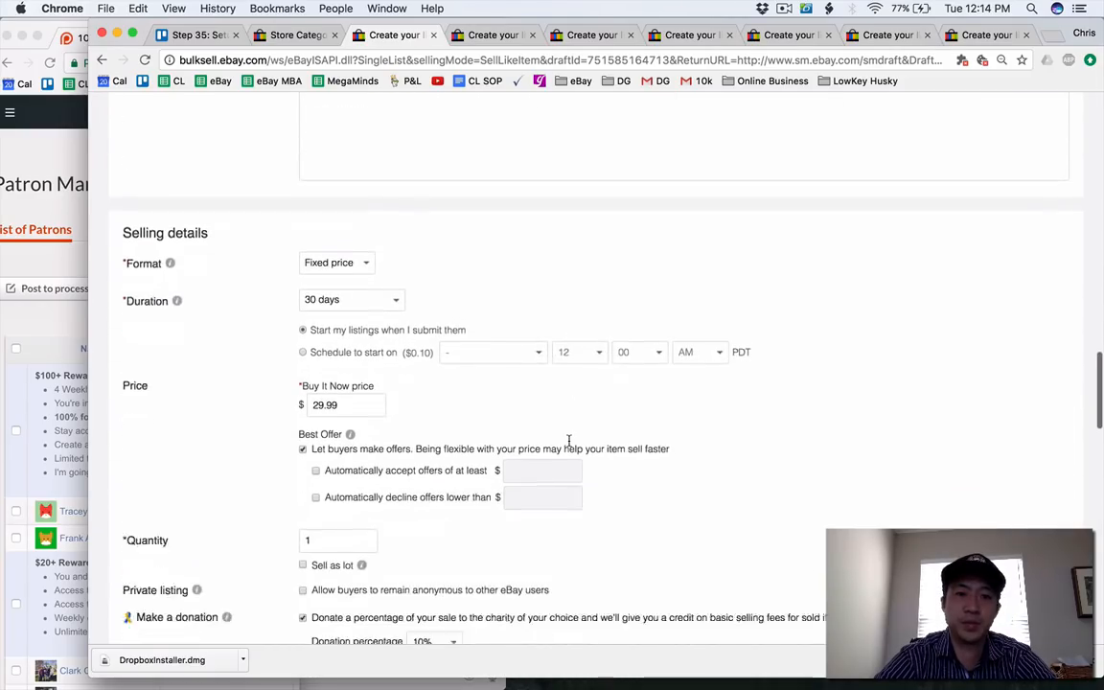
{"action": "scroll", "coordinate": [568, 440], "scroll_direction": "down", "scroll_amount": 5}
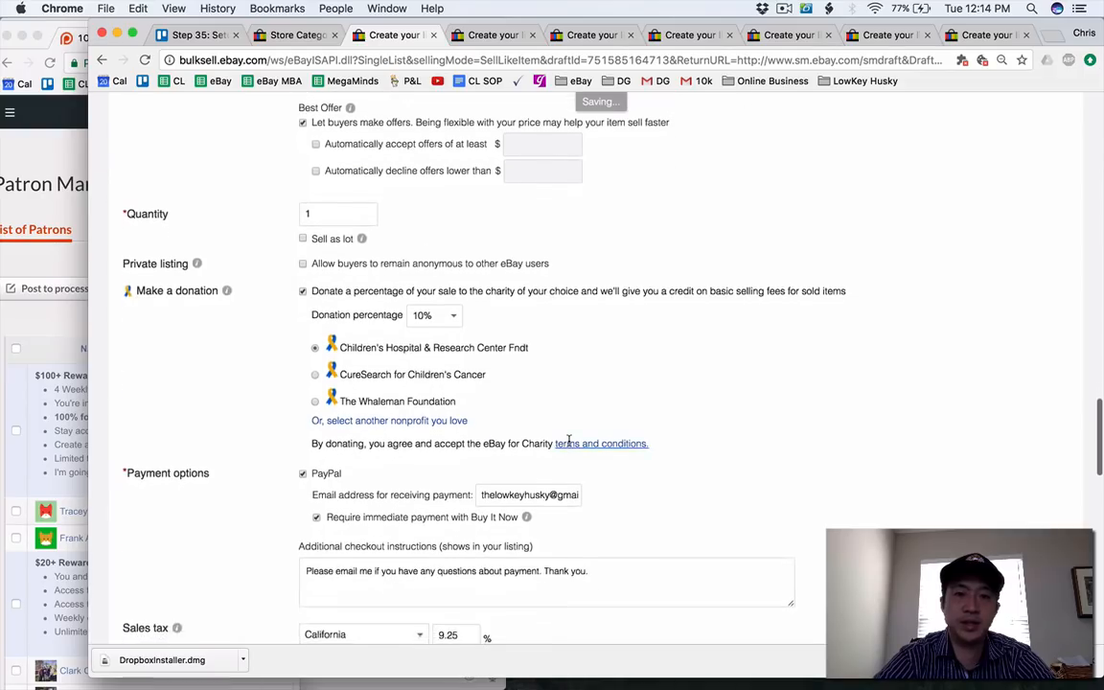
{"action": "scroll", "coordinate": [568, 439], "scroll_direction": "down", "scroll_amount": 8}
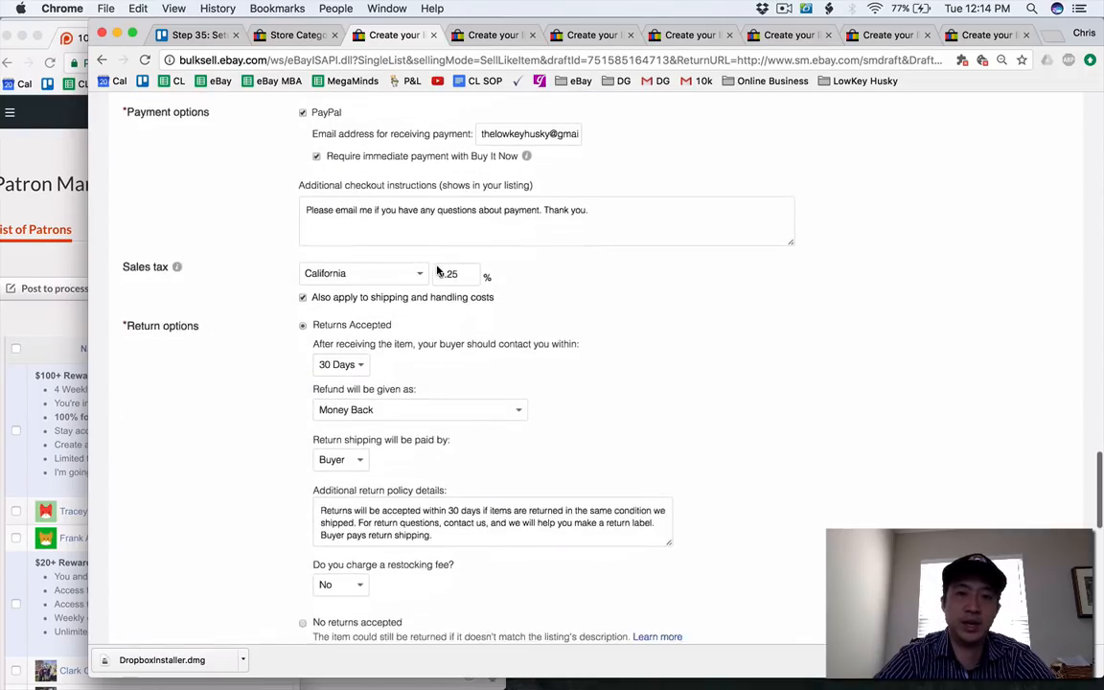
{"action": "scroll", "coordinate": [437, 270], "scroll_direction": "down", "scroll_amount": 3}
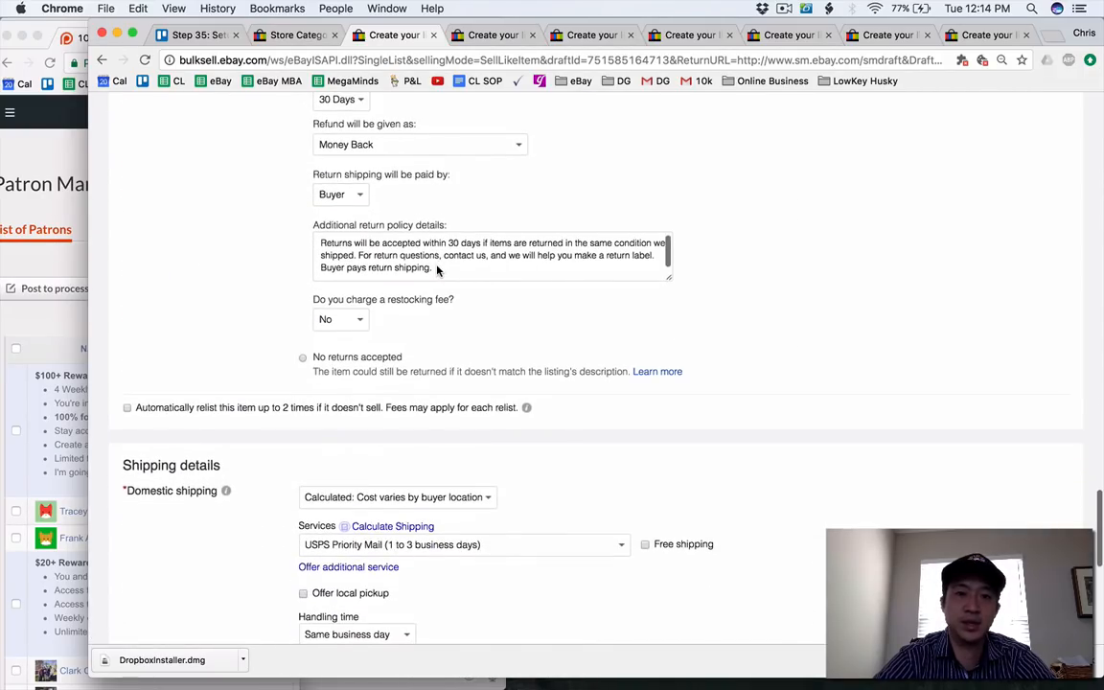
{"action": "scroll", "coordinate": [402, 288], "scroll_direction": "down", "scroll_amount": 1}
{"action": "left_click", "coordinate": [343, 312]}
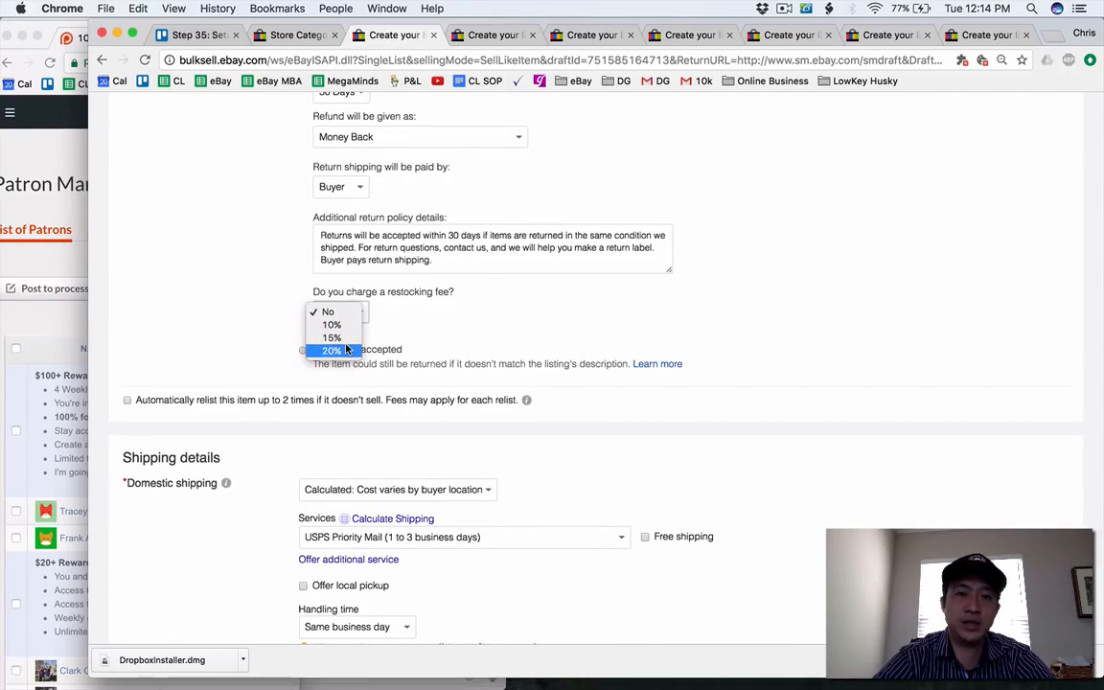
{"action": "left_click", "coordinate": [347, 350]}
Change the Sachi lunch bag's domestic shipping service to USPS Priority Mail Padded Flat Rate Envelope.
{"action": "scroll", "coordinate": [424, 362], "scroll_direction": "down", "scroll_amount": 5}
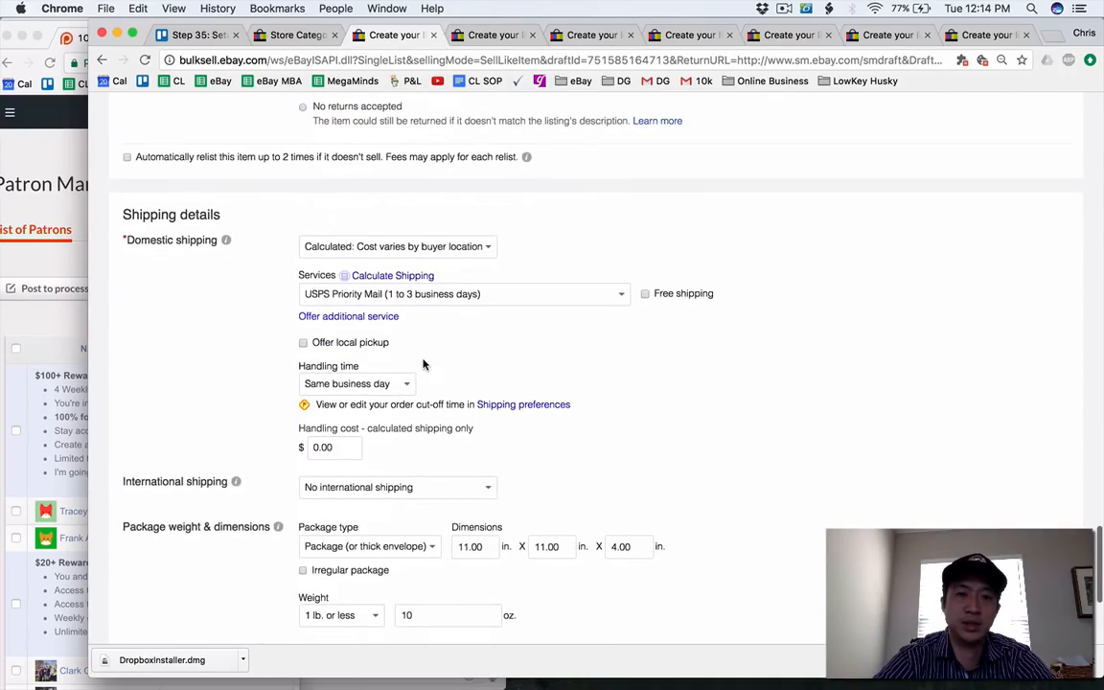
{"action": "left_click", "coordinate": [434, 297]}
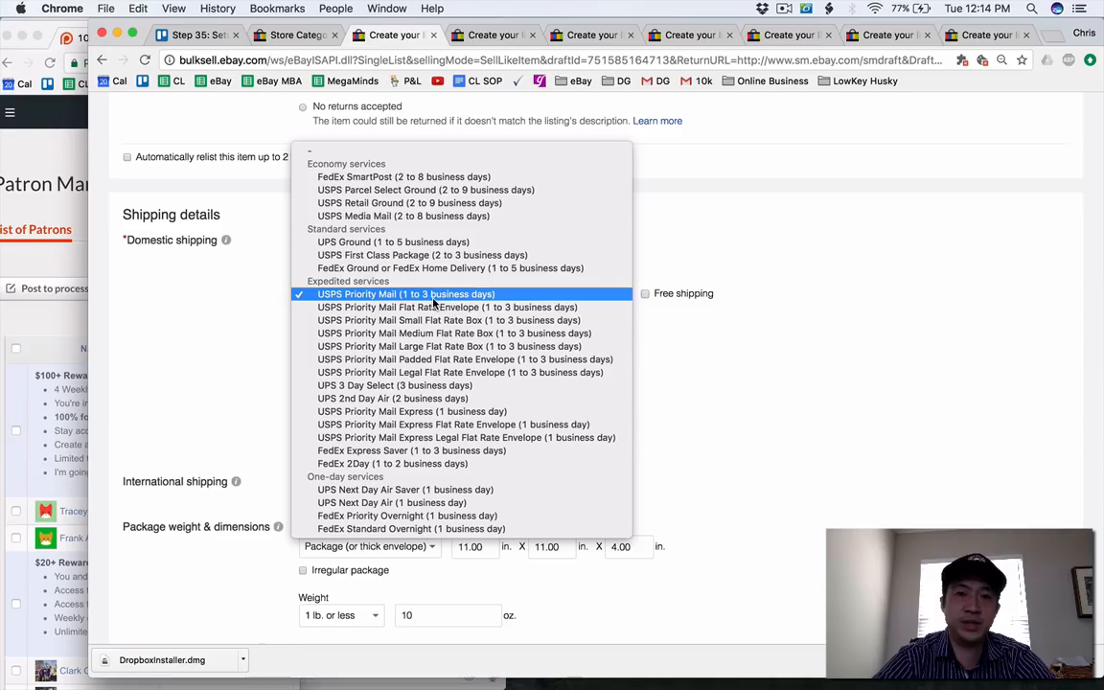
{"action": "left_click", "coordinate": [436, 358]}
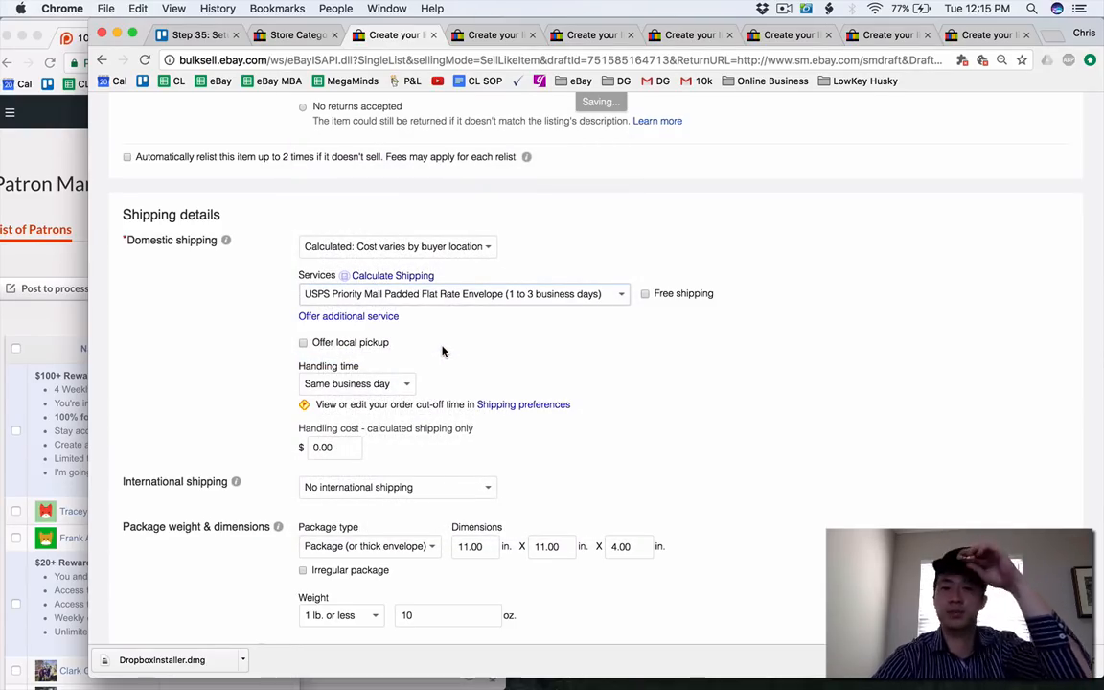
List the Sachi lunch bag for sale and close its listing page.
{"action": "scroll", "coordinate": [442, 351], "scroll_direction": "down", "scroll_amount": 3}
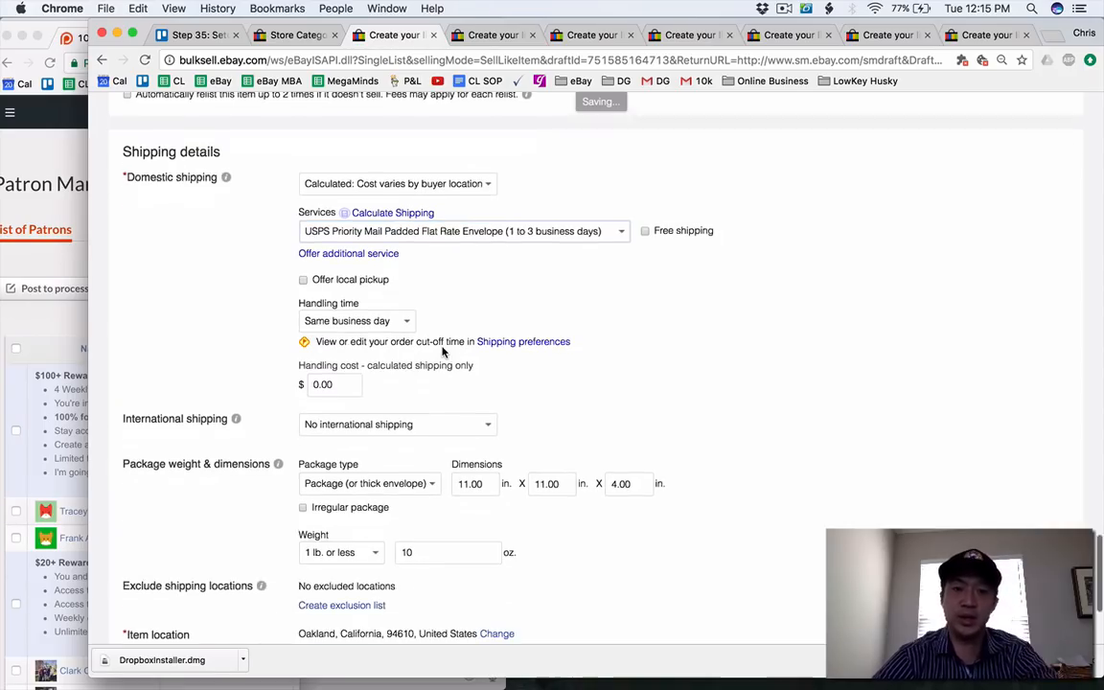
{"action": "scroll", "coordinate": [442, 351], "scroll_direction": "down", "scroll_amount": 2}
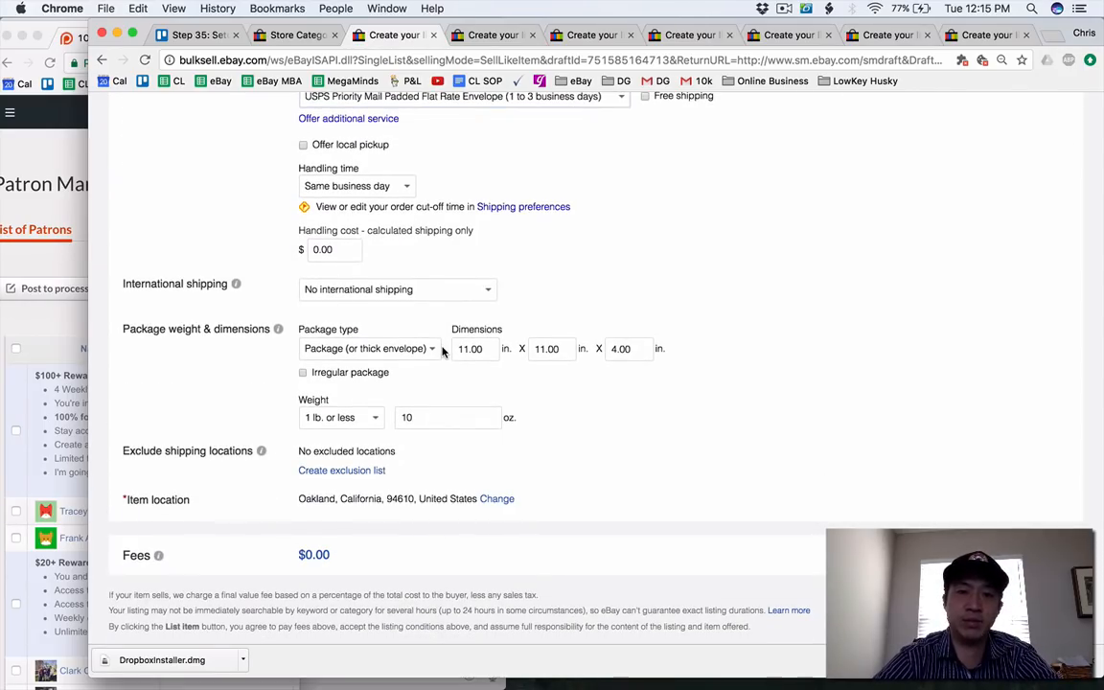
{"action": "scroll", "coordinate": [439, 357], "scroll_direction": "down", "scroll_amount": 2}
{"action": "left_click", "coordinate": [160, 587]}
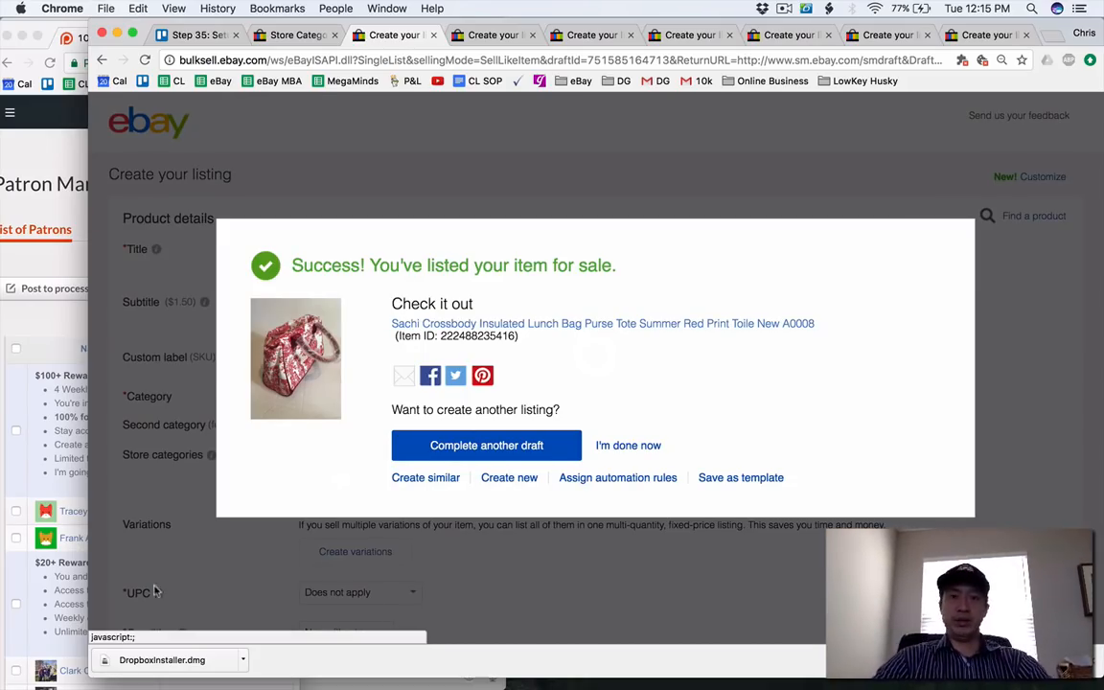
{"action": "left_click", "coordinate": [433, 35]}
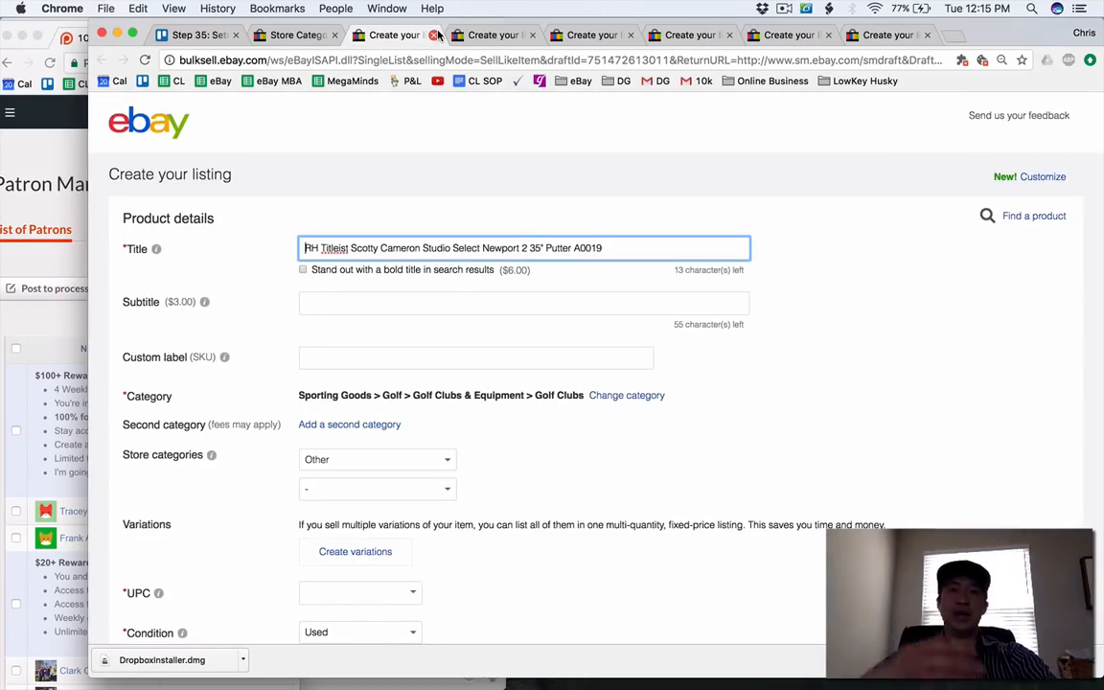
Assign the Titleist Scotty Cameron putter draft to the Golf Clubs store category.
{"action": "scroll", "coordinate": [426, 323], "scroll_direction": "down", "scroll_amount": 3}
{"action": "left_click", "coordinate": [402, 342]}
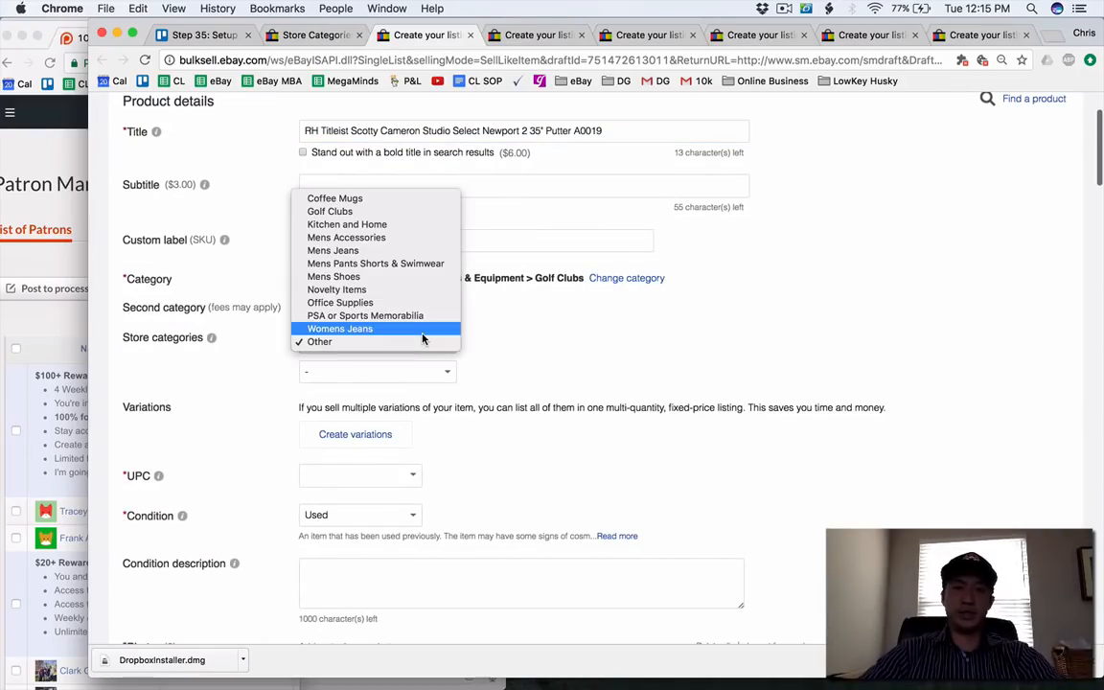
{"action": "left_click", "coordinate": [430, 212]}
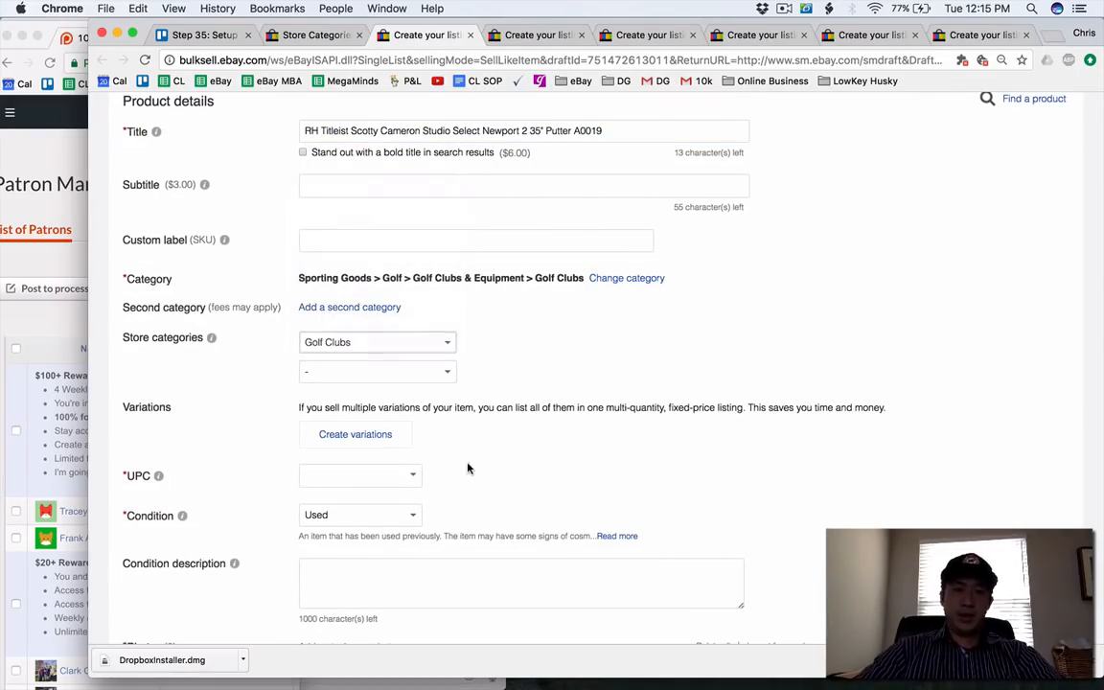
Enter the putter's item description as "Check photos for condition, no headcover. Very little wear, well taken care of".
{"action": "scroll", "coordinate": [428, 467], "scroll_direction": "down", "scroll_amount": 2}
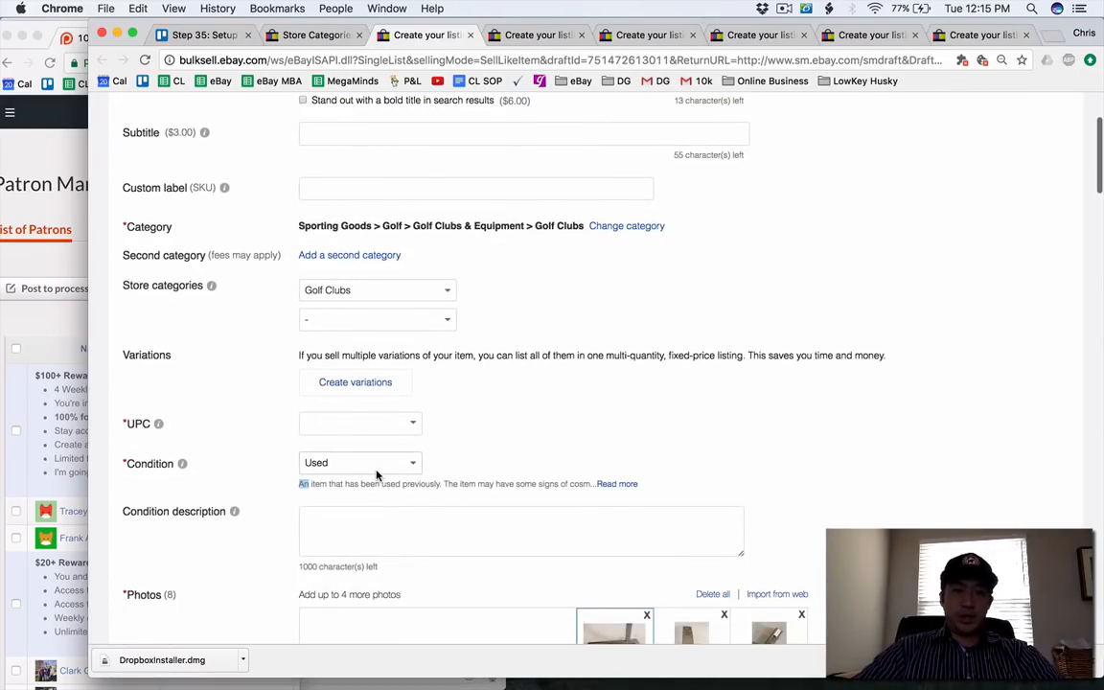
{"action": "scroll", "coordinate": [377, 473], "scroll_direction": "down", "scroll_amount": 2}
{"action": "scroll", "coordinate": [224, 374], "scroll_direction": "down", "scroll_amount": 7}
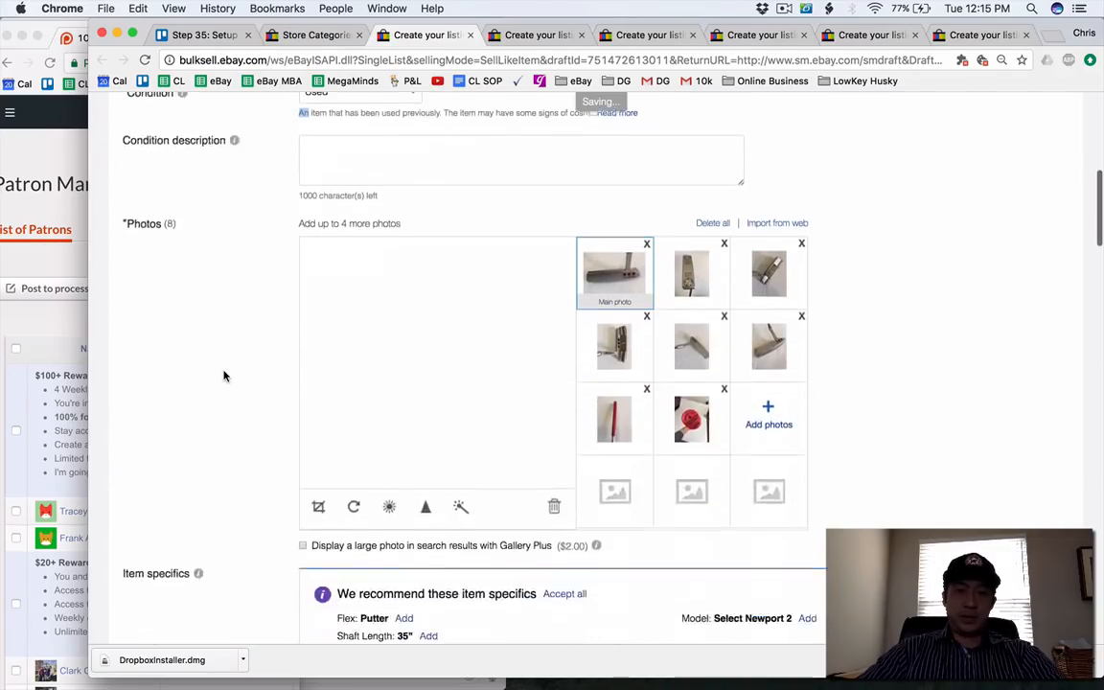
{"action": "scroll", "coordinate": [224, 374], "scroll_direction": "down", "scroll_amount": 15}
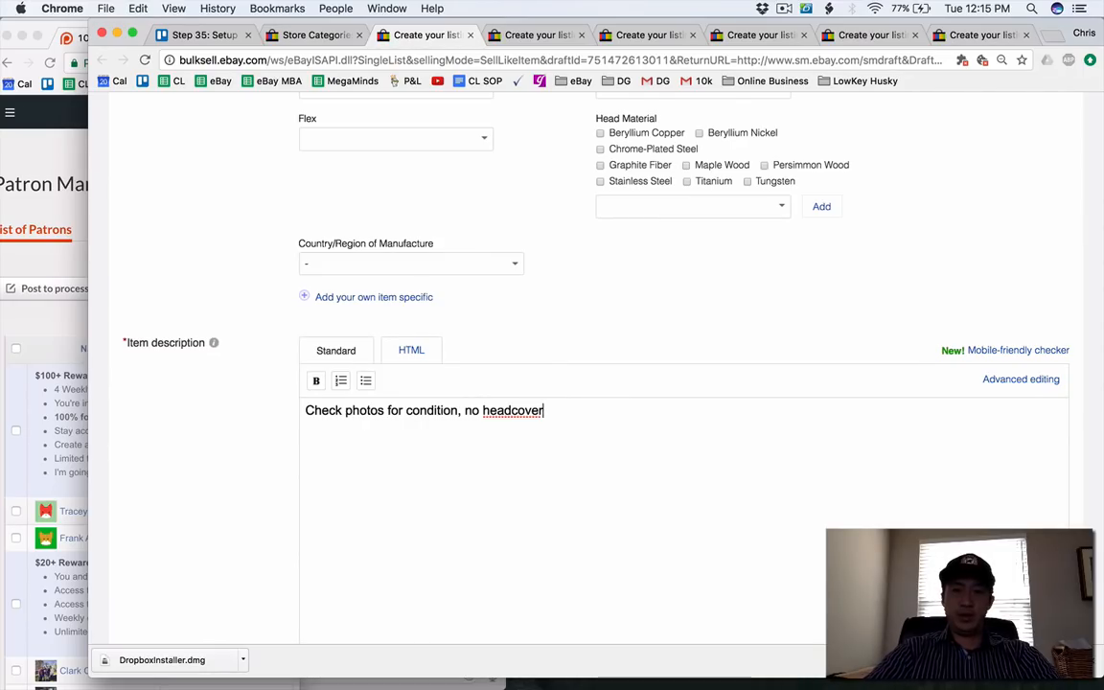
{"action": "type", "text": "ear."}
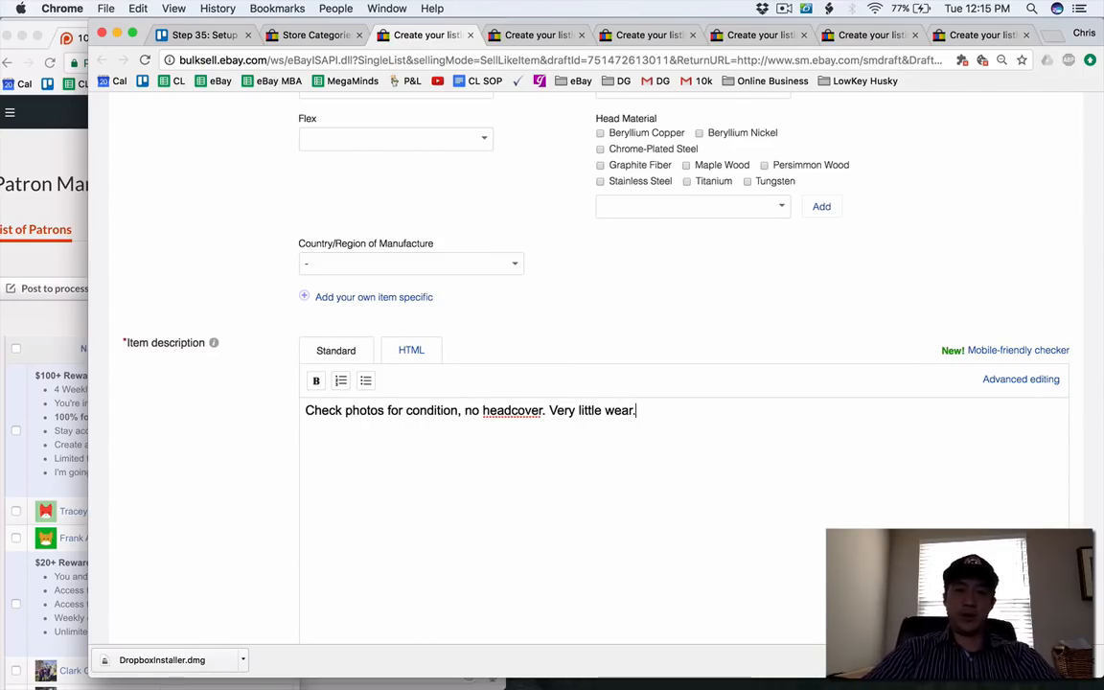
{"action": "scroll", "coordinate": [561, 357], "scroll_direction": "down", "scroll_amount": 3}
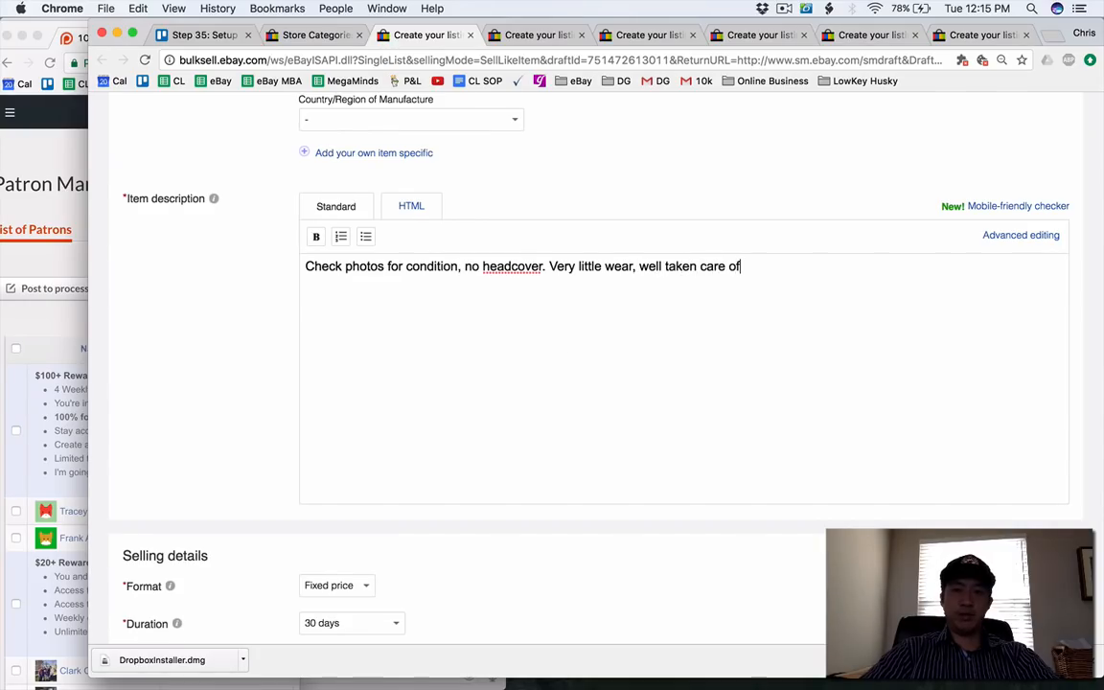
Replace the putter description's second sentence with "Check wear, I'm the original owner." and add a note about having no receipt.
{"action": "left_click_drag", "start_coordinate": [549, 265], "coordinate": [600, 264]}
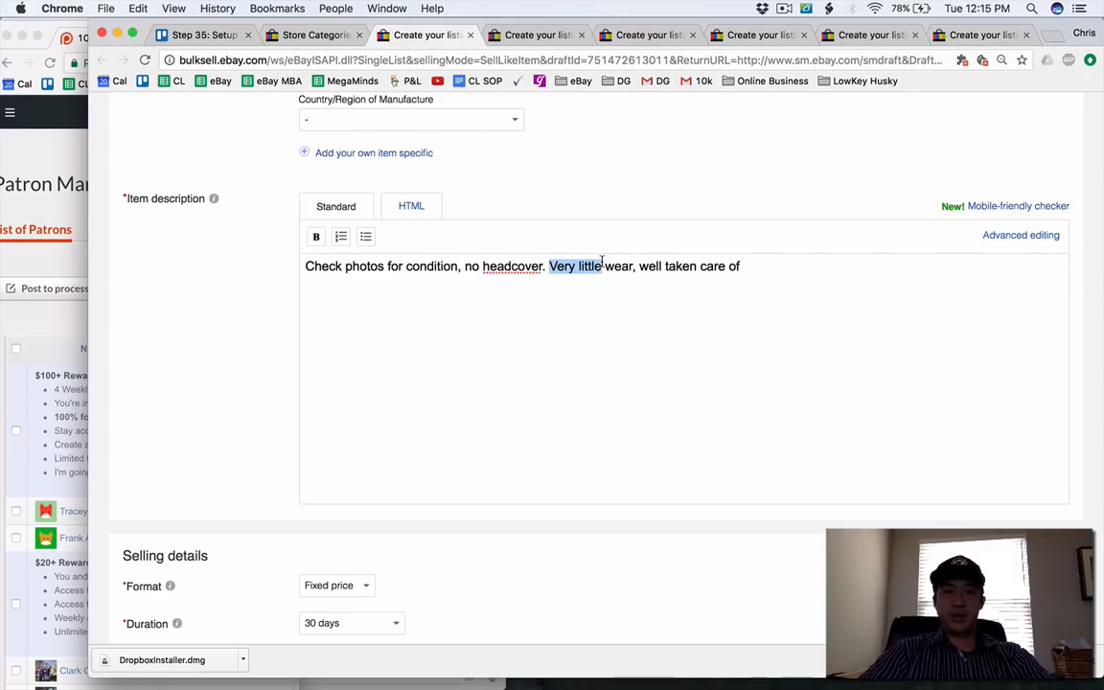
{"action": "type", "text": "Check"}
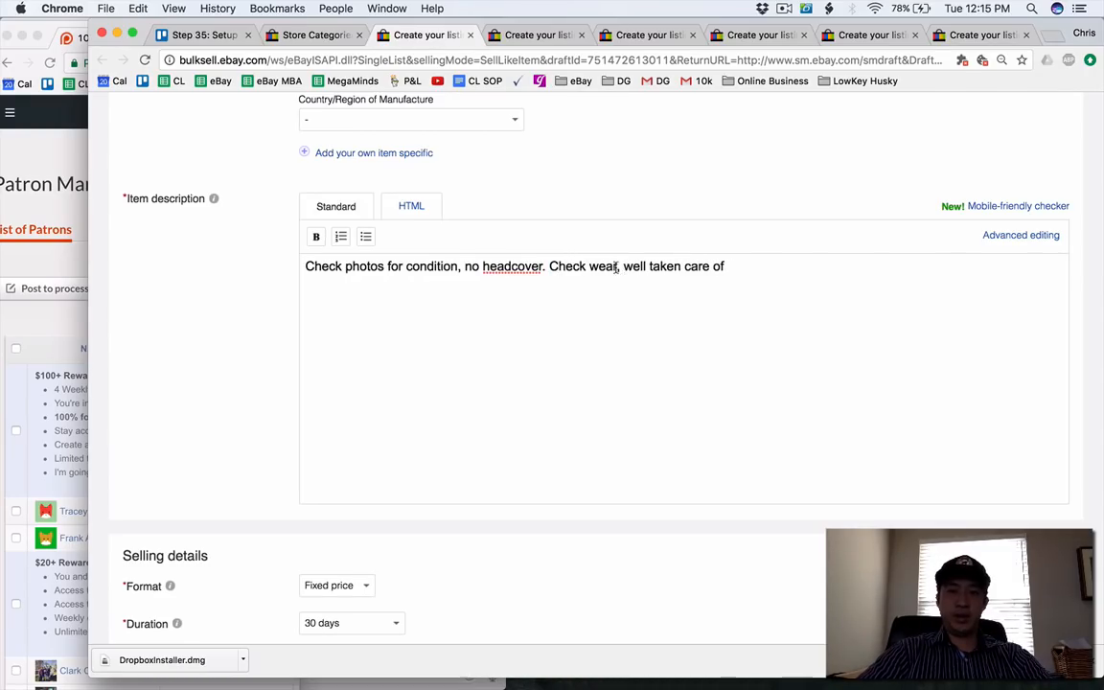
{"action": "left_click_drag", "start_coordinate": [616, 266], "coordinate": [814, 266]}
{"action": "type", "text": ", I'm the original o"}
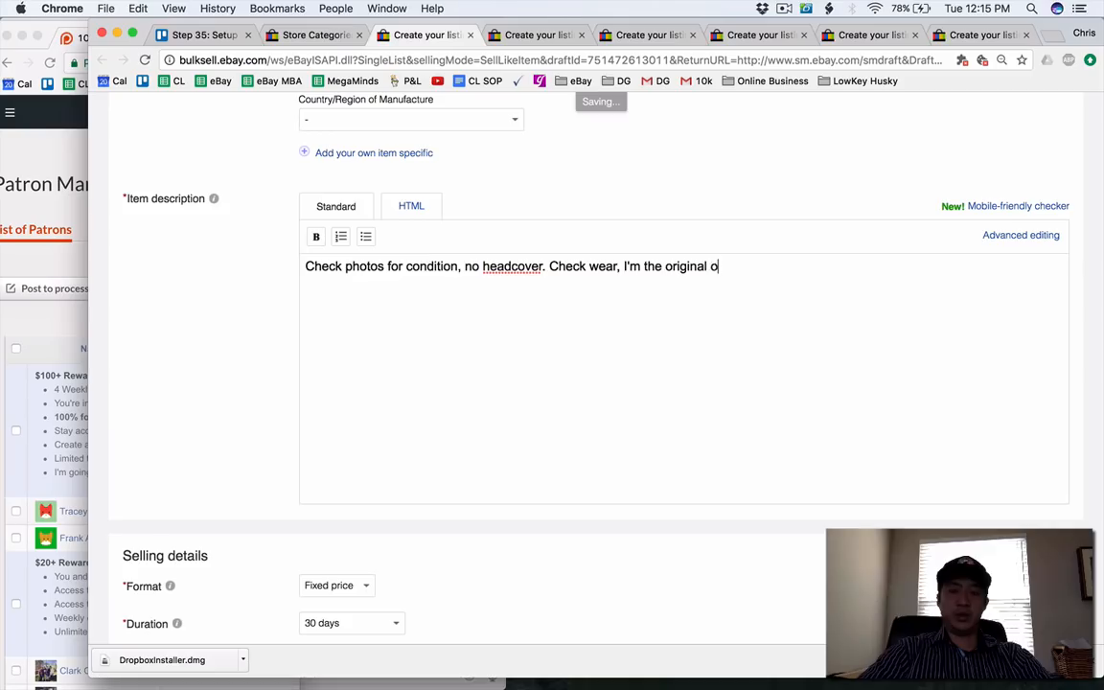
{"action": "type", "text": "wner. No receipt."}
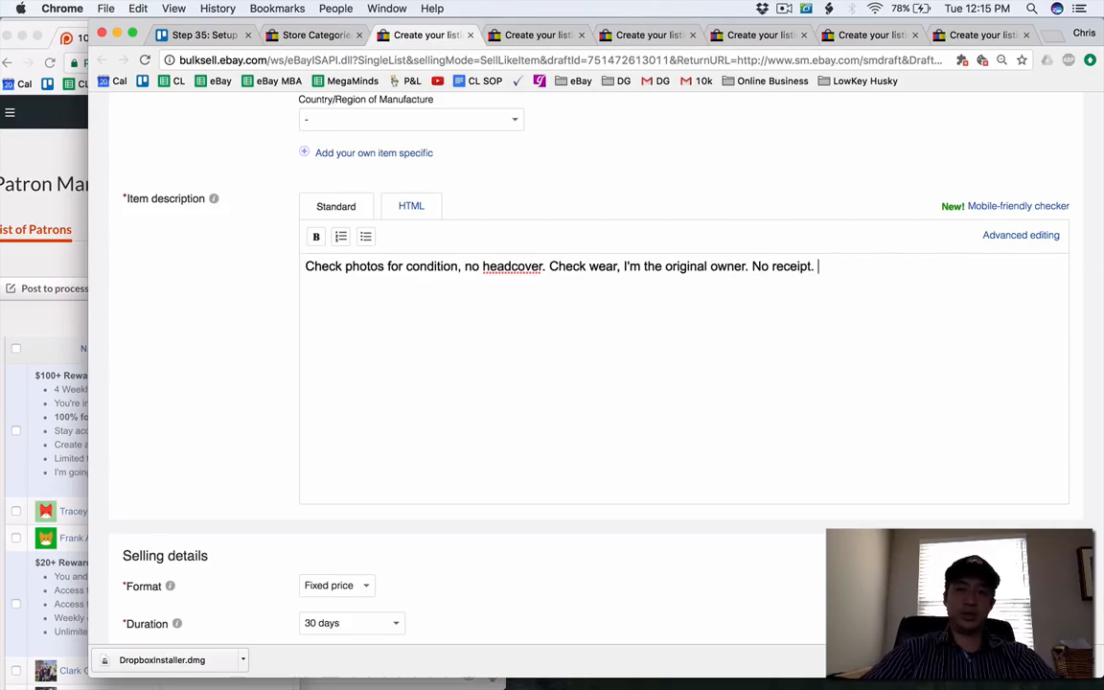
Set the restocking fee in the putter's return options to 20%.
{"action": "scroll", "coordinate": [661, 420], "scroll_direction": "down", "scroll_amount": 15}
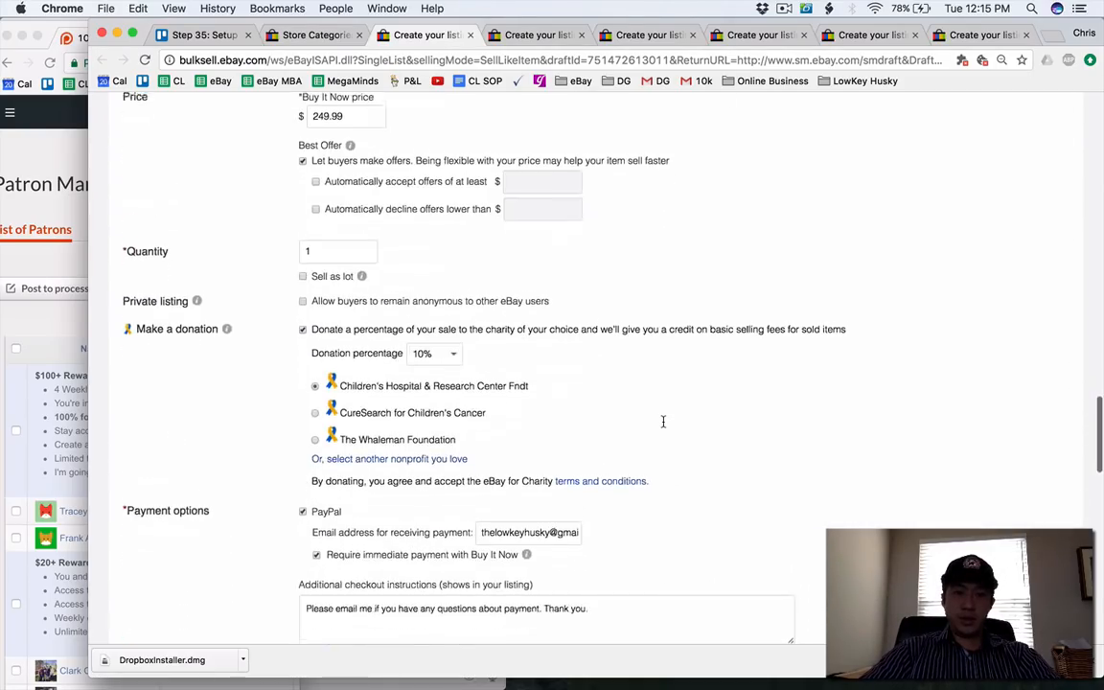
{"action": "scroll", "coordinate": [662, 420], "scroll_direction": "down", "scroll_amount": 10}
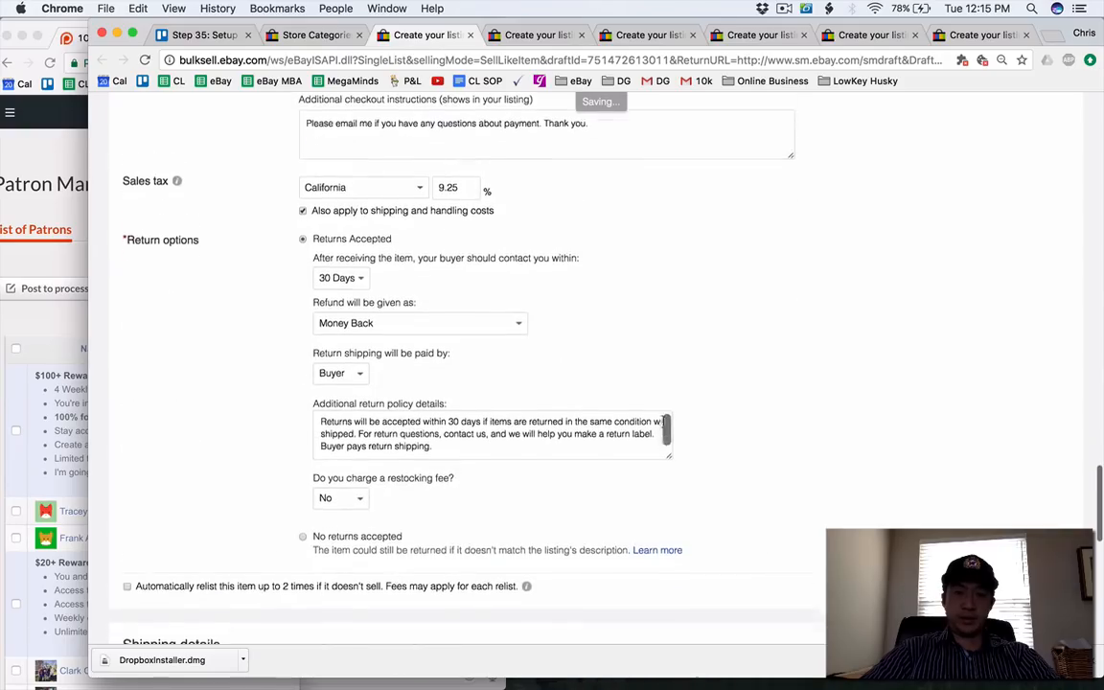
{"action": "scroll", "coordinate": [662, 420], "scroll_direction": "down", "scroll_amount": 5}
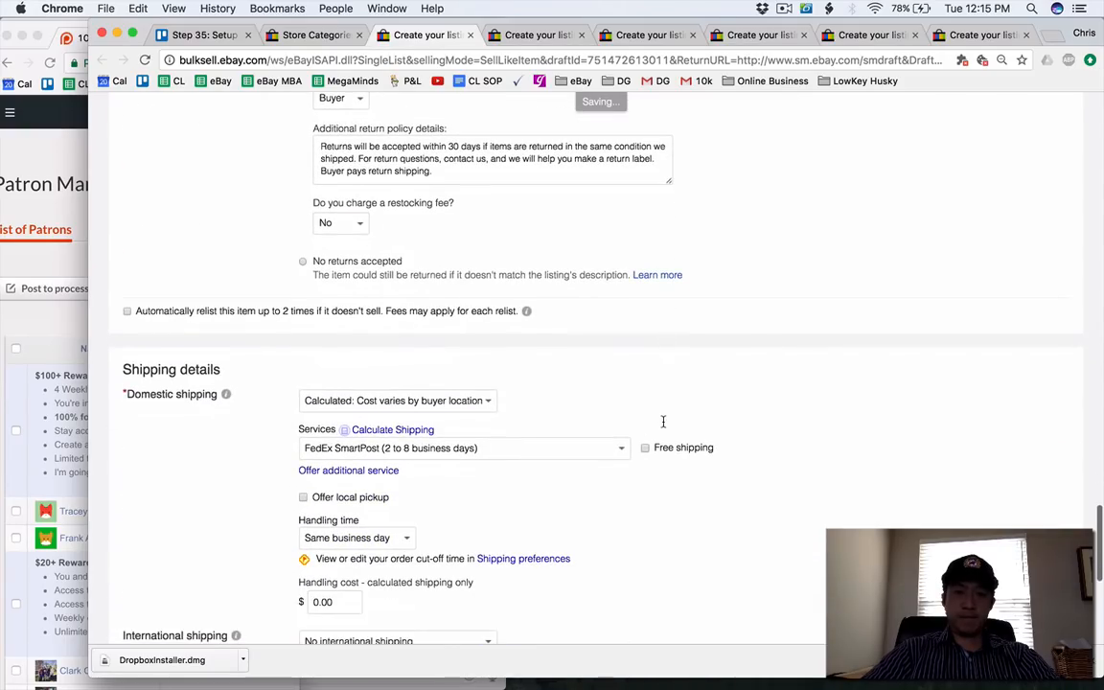
{"action": "left_click", "coordinate": [350, 224]}
{"action": "left_click", "coordinate": [326, 261]}
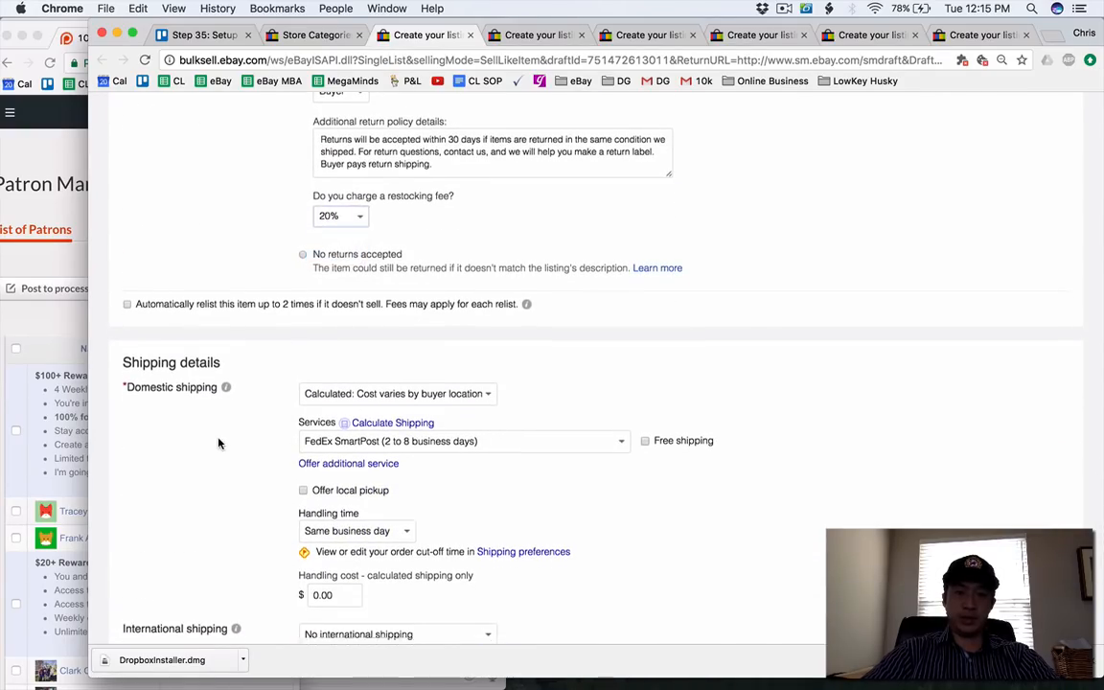
Try to list the Titleist Scotty Cameron putter draft for sale with FedEx SmartPost shipping.
{"action": "scroll", "coordinate": [218, 443], "scroll_direction": "down", "scroll_amount": 3}
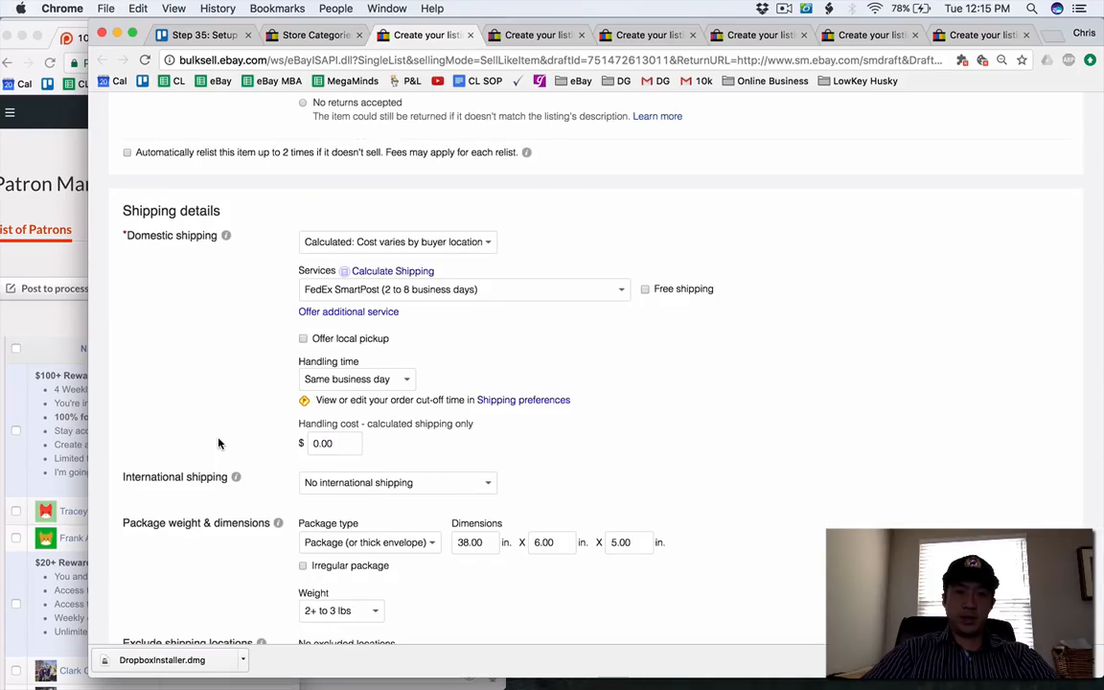
{"action": "scroll", "coordinate": [219, 442], "scroll_direction": "down", "scroll_amount": 5}
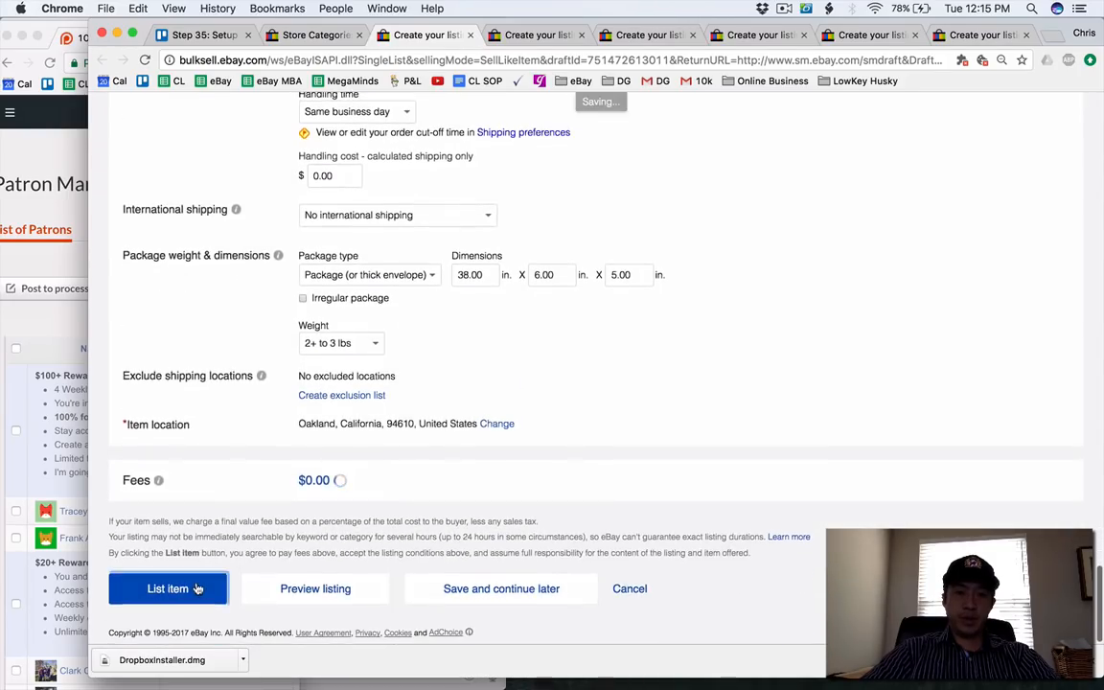
{"action": "left_click", "coordinate": [196, 588]}
{"action": "left_click", "coordinate": [348, 36]}
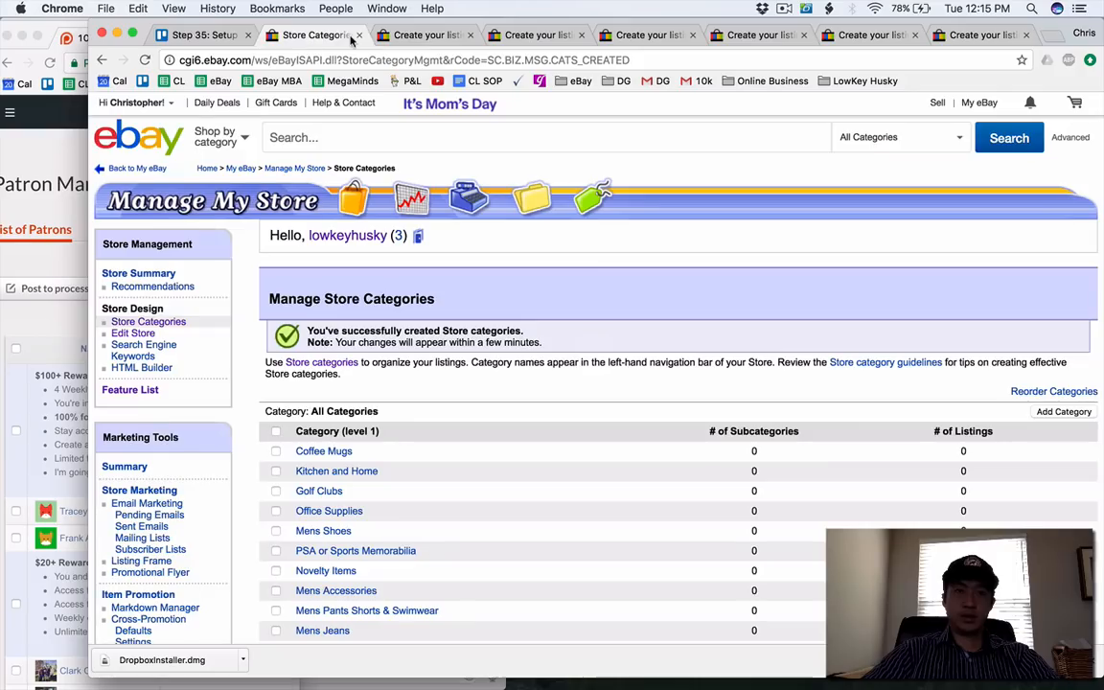
{"action": "left_click", "coordinate": [412, 37]}
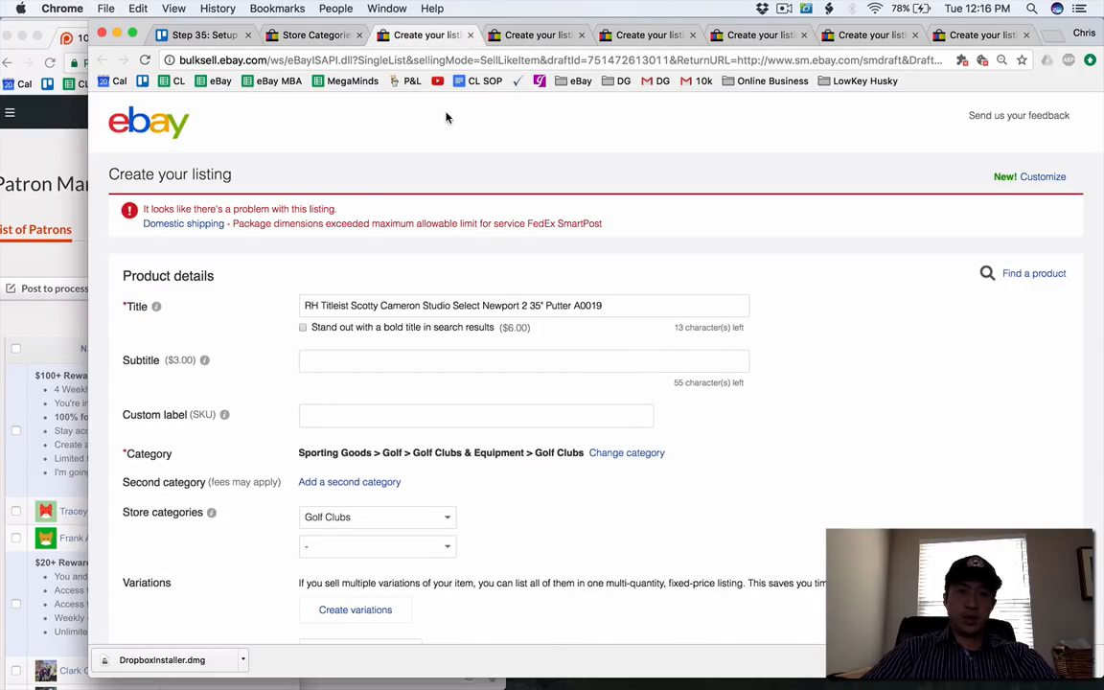
Change the putter's domestic shipping service to UPS Ground (1 to 5 business days) and list the item for sale.
{"action": "left_click", "coordinate": [146, 224]}
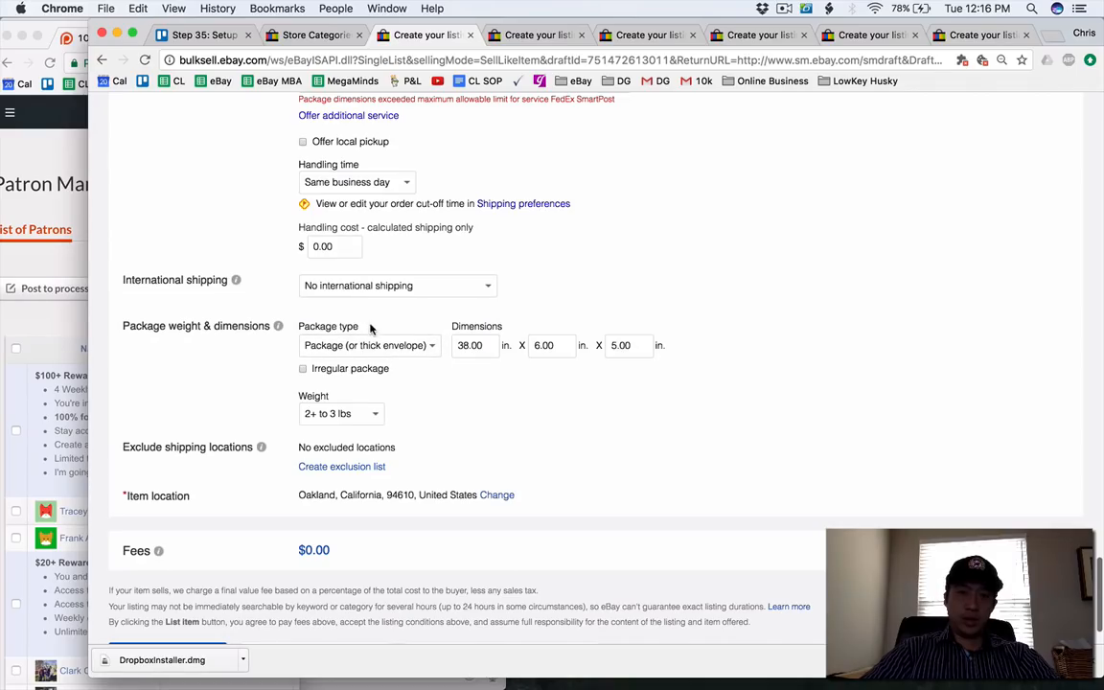
{"action": "scroll", "coordinate": [372, 351], "scroll_direction": "up", "scroll_amount": 3}
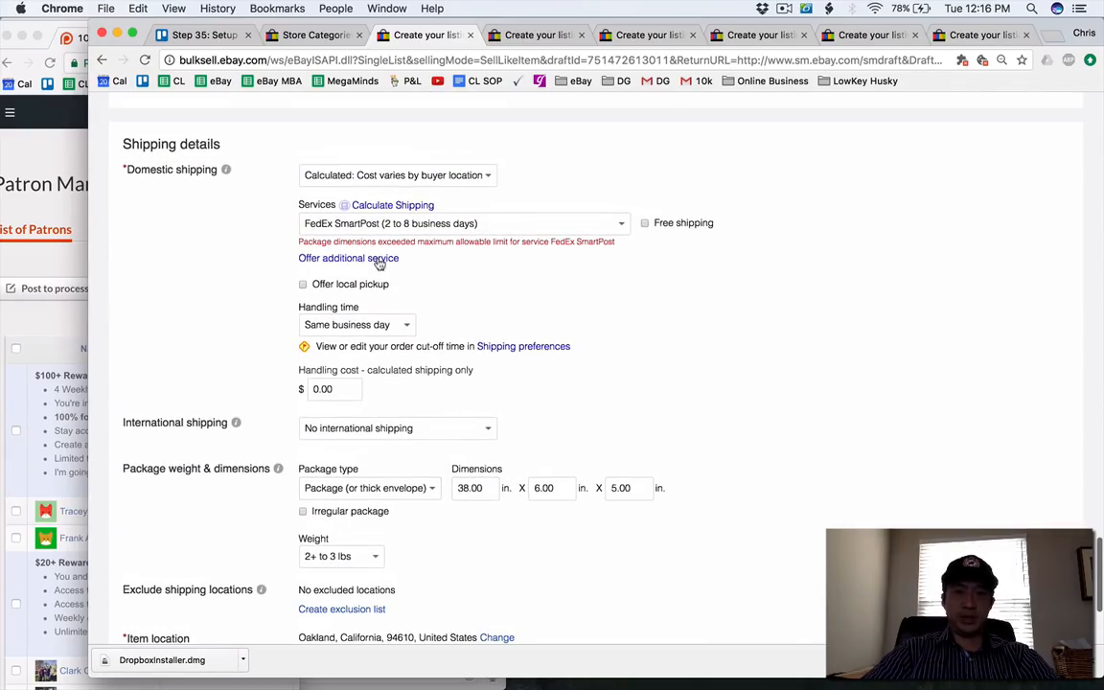
{"action": "left_click", "coordinate": [365, 228]}
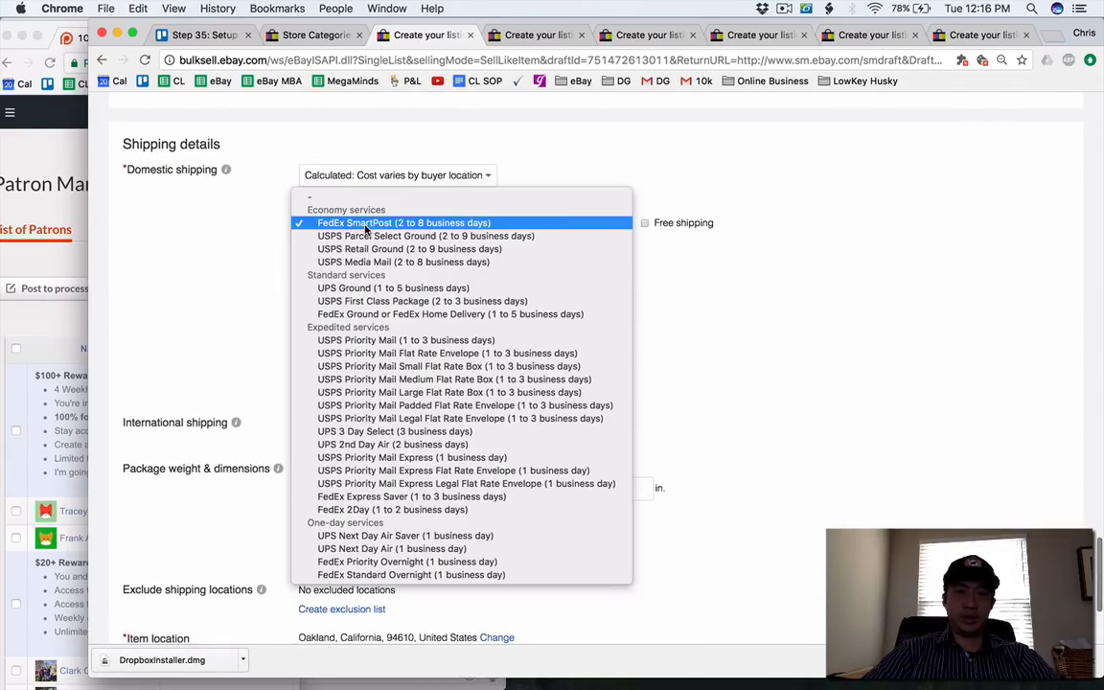
{"action": "left_click", "coordinate": [374, 288]}
{"action": "scroll", "coordinate": [246, 365], "scroll_direction": "down", "scroll_amount": 5}
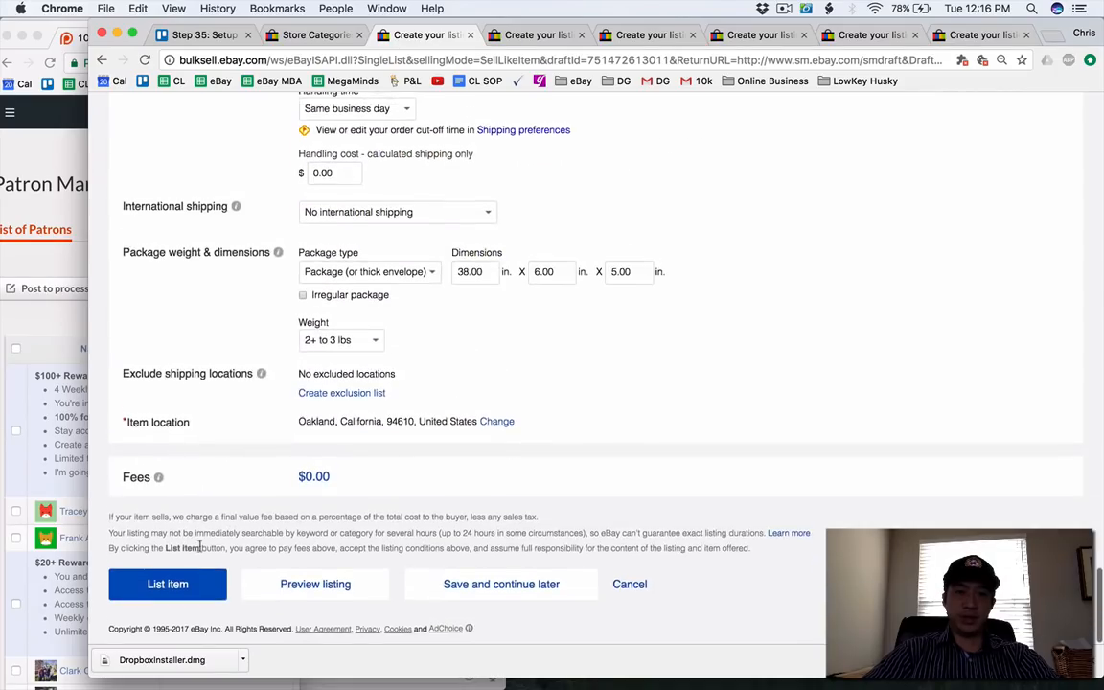
{"action": "left_click", "coordinate": [190, 589]}
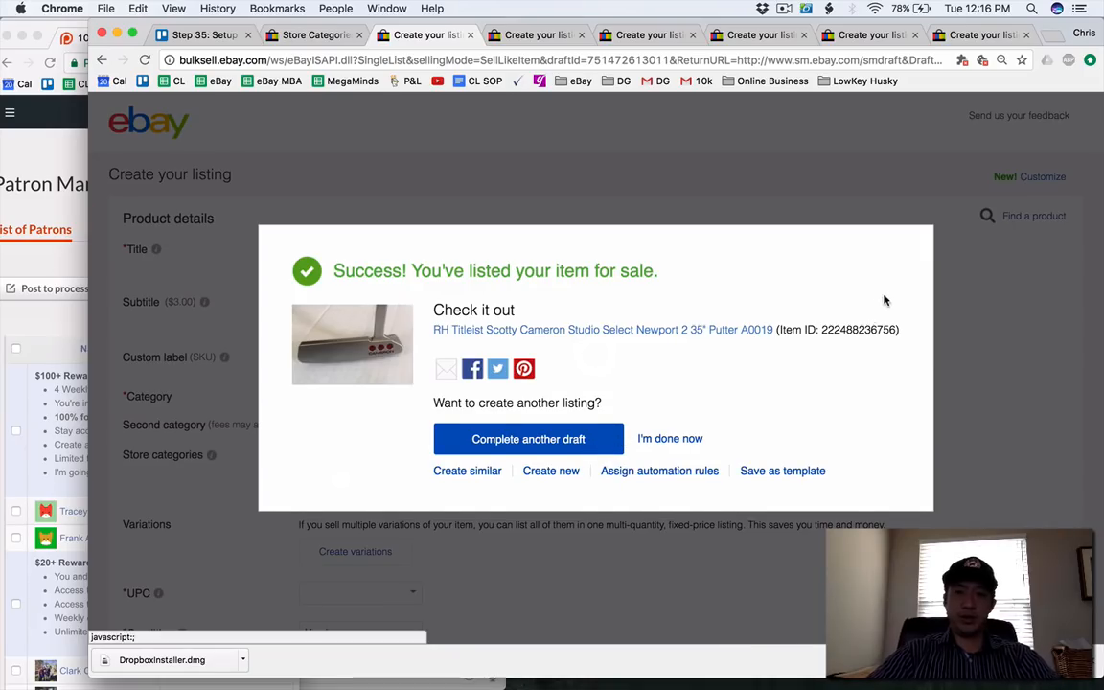
Open the published putter listing for revision and add USPS Parcel Select Ground as a second domestic shipping service.
{"action": "left_click", "coordinate": [530, 328]}
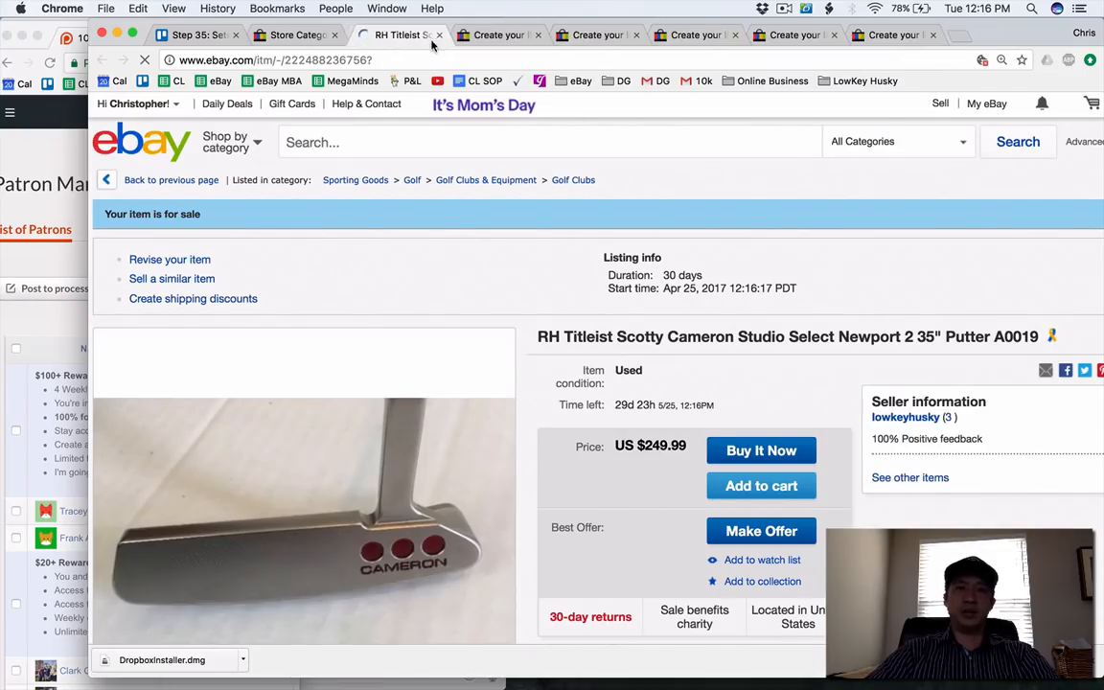
{"action": "left_click", "coordinate": [171, 260]}
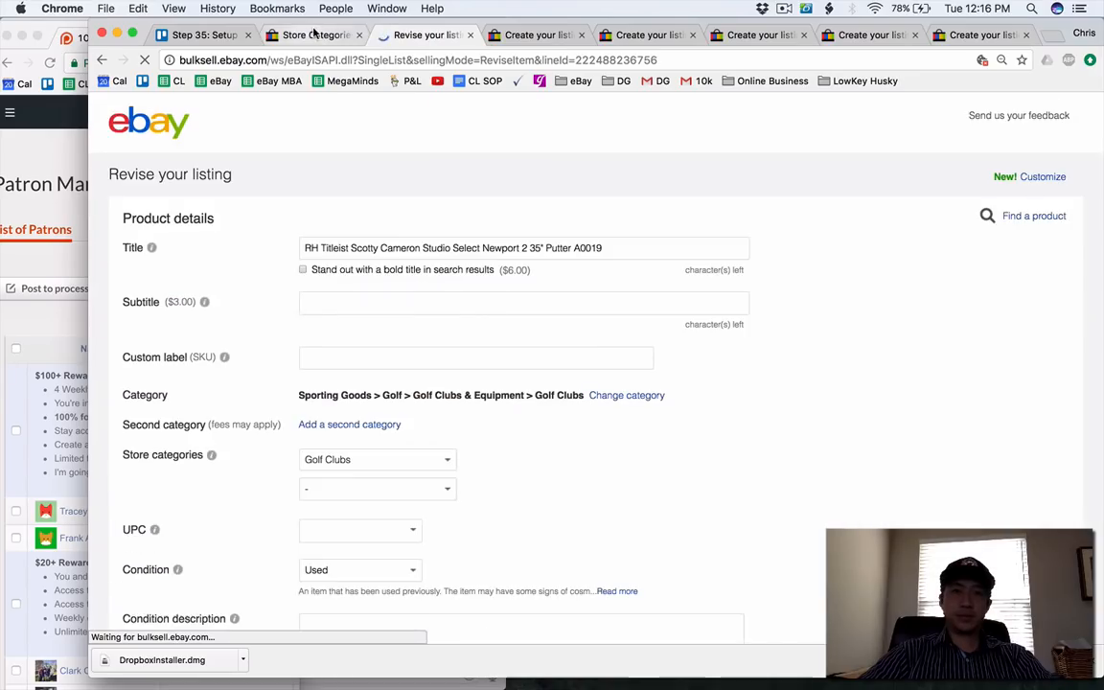
{"action": "scroll", "coordinate": [387, 515], "scroll_direction": "down", "scroll_amount": 20}
{"action": "scroll", "coordinate": [387, 515], "scroll_direction": "down", "scroll_amount": 15}
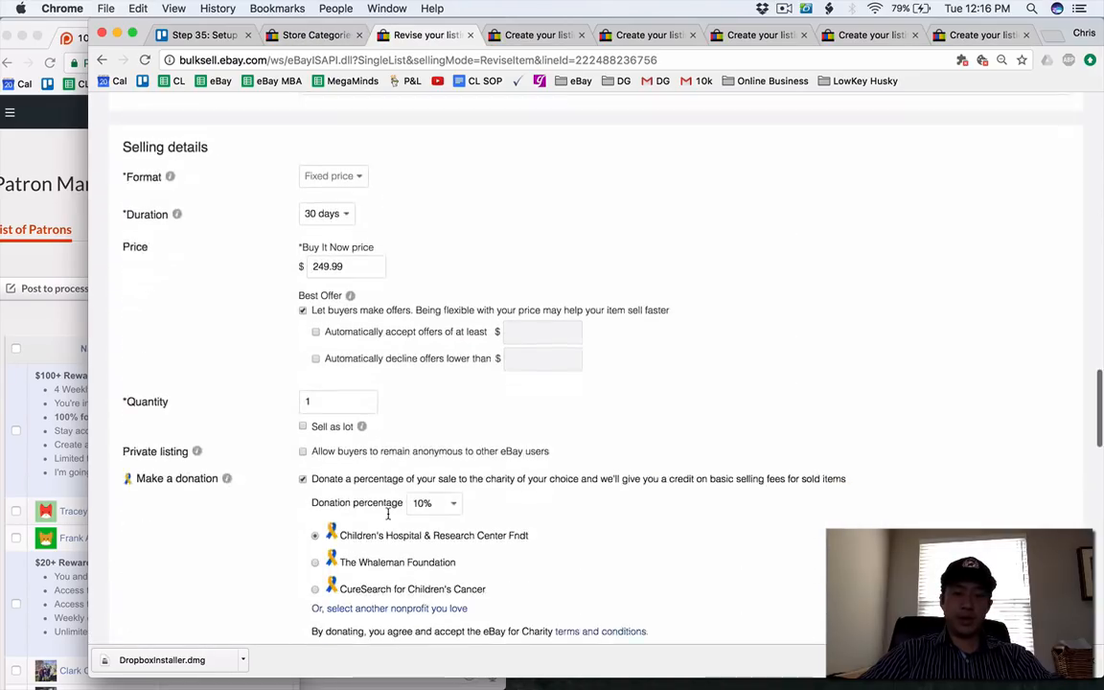
{"action": "scroll", "coordinate": [387, 514], "scroll_direction": "down", "scroll_amount": 10}
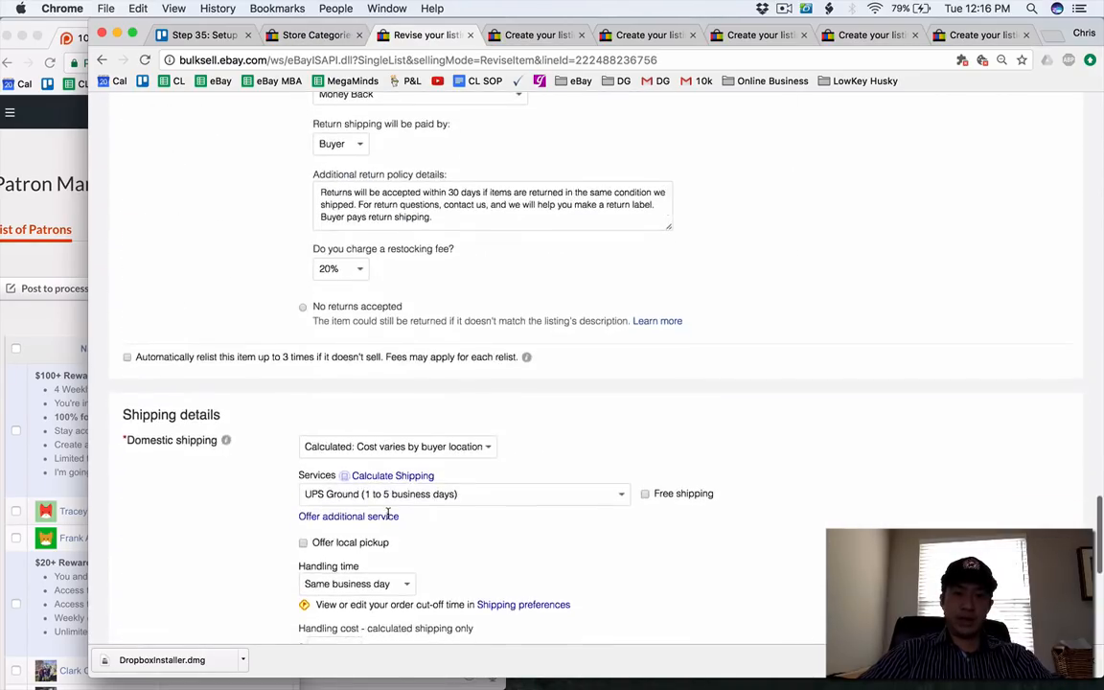
{"action": "left_click", "coordinate": [353, 308]}
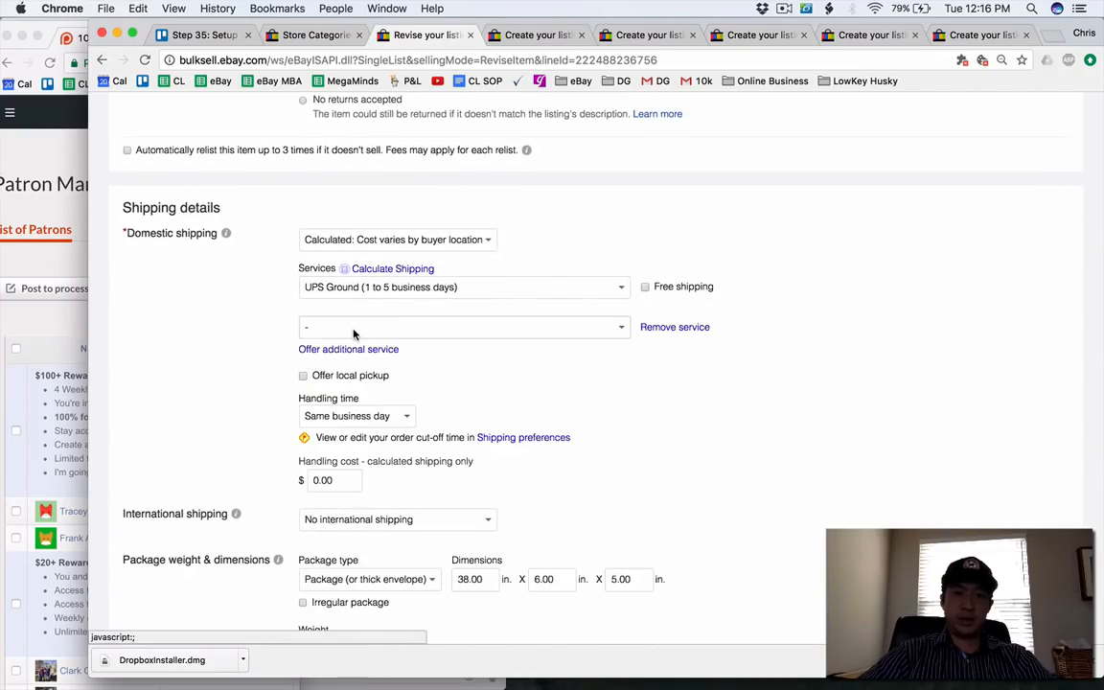
{"action": "left_click", "coordinate": [353, 328]}
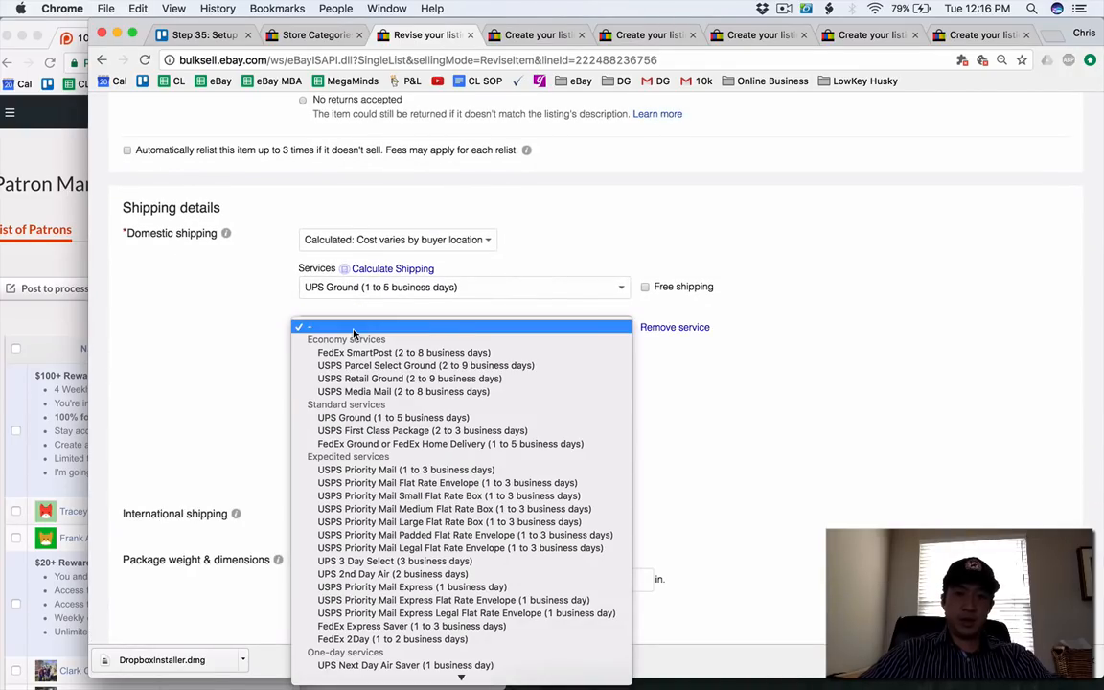
{"action": "left_click", "coordinate": [361, 381]}
{"action": "left_click", "coordinate": [345, 325]}
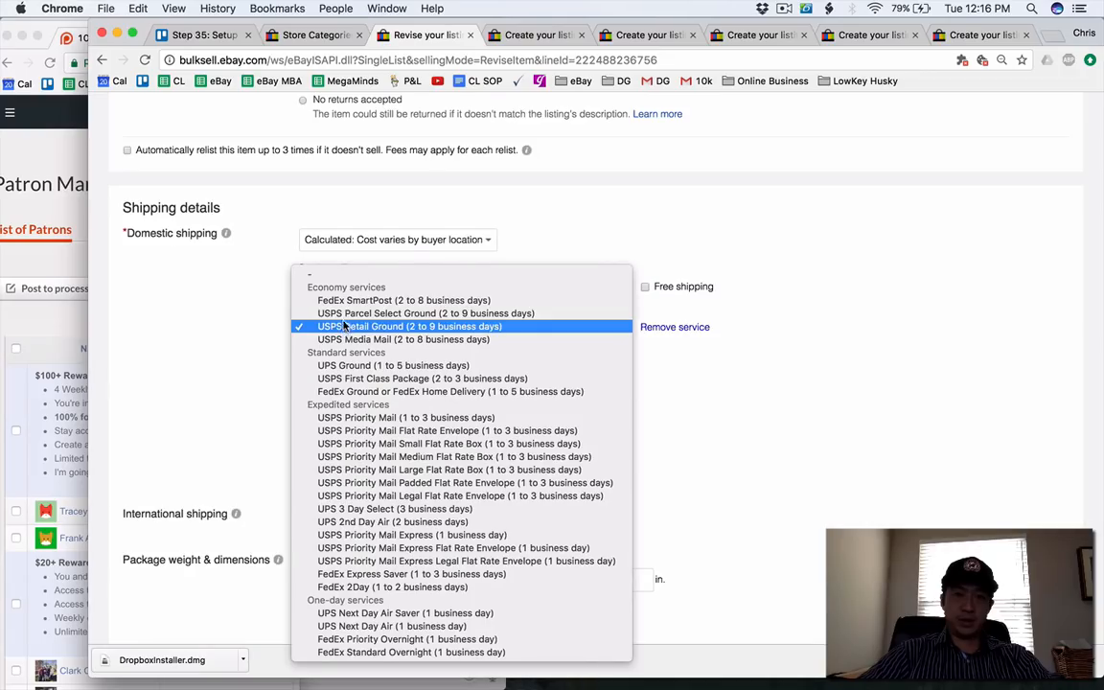
{"action": "left_click", "coordinate": [345, 314]}
{"action": "scroll", "coordinate": [341, 319], "scroll_direction": "down", "scroll_amount": 1}
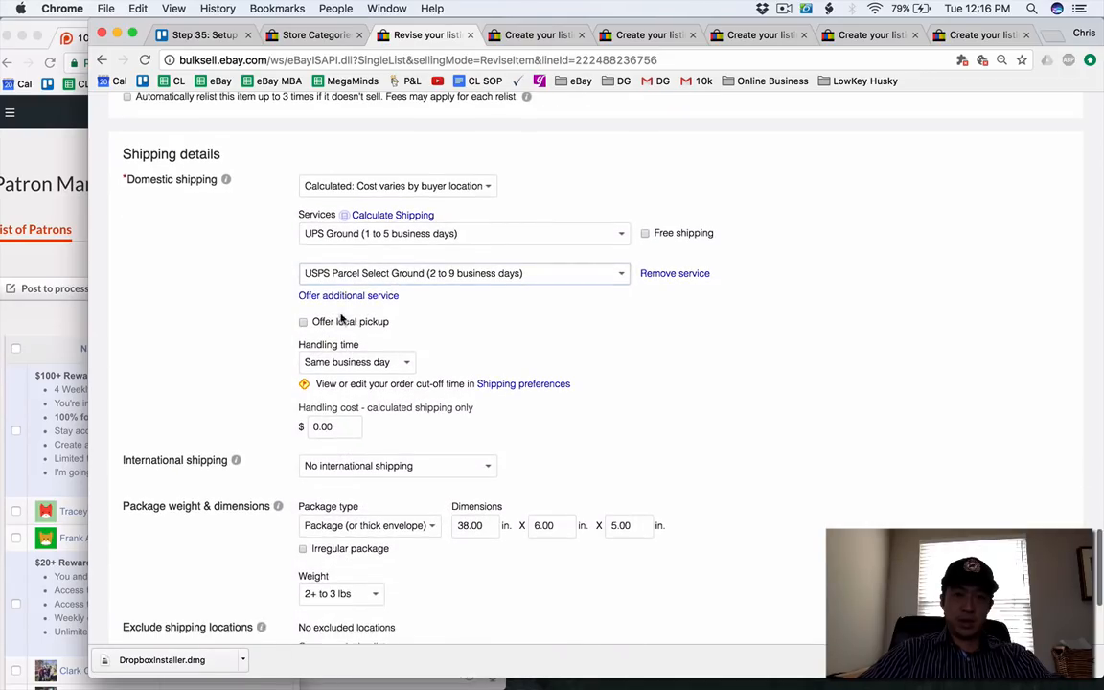
{"action": "left_click", "coordinate": [347, 295]}
{"action": "left_click", "coordinate": [331, 313]}
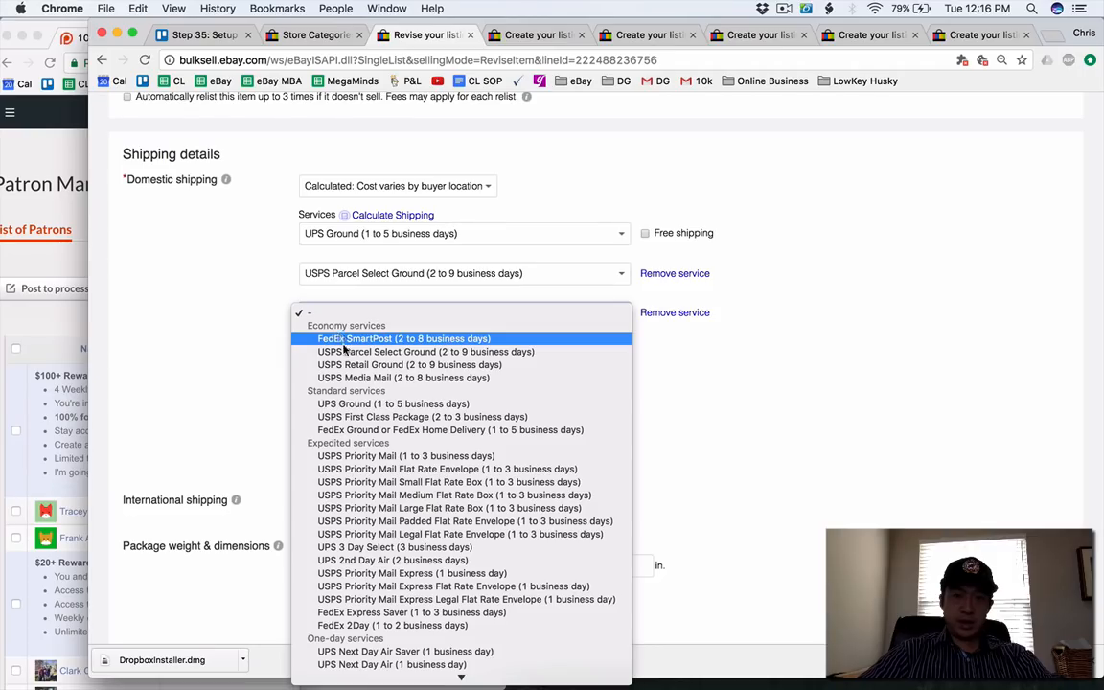
{"action": "scroll", "coordinate": [316, 383], "scroll_direction": "down", "scroll_amount": 1}
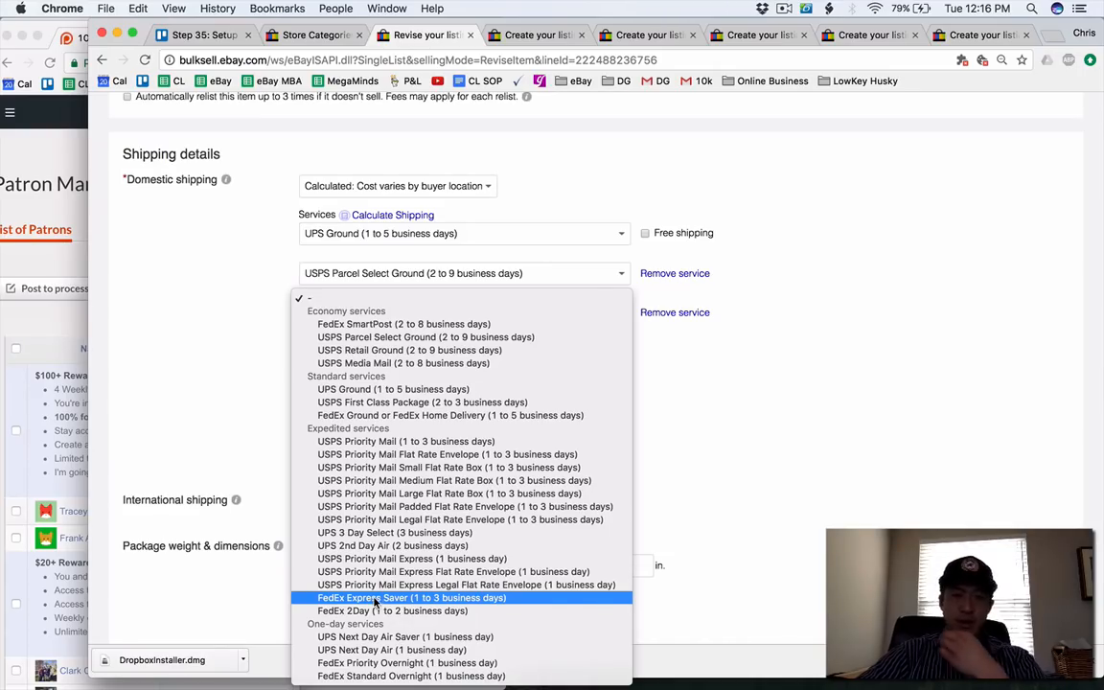
{"action": "key", "text": "Escape"}
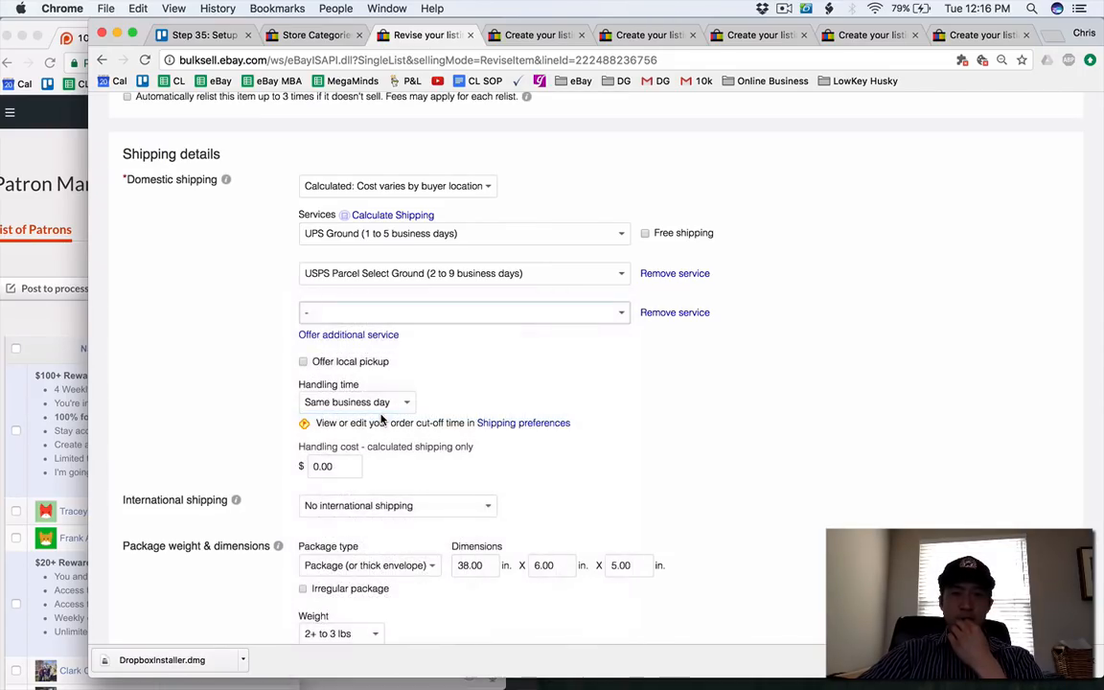
Update the putter listing with the revised shipping services and close its page.
{"action": "scroll", "coordinate": [197, 611], "scroll_direction": "down", "scroll_amount": 5}
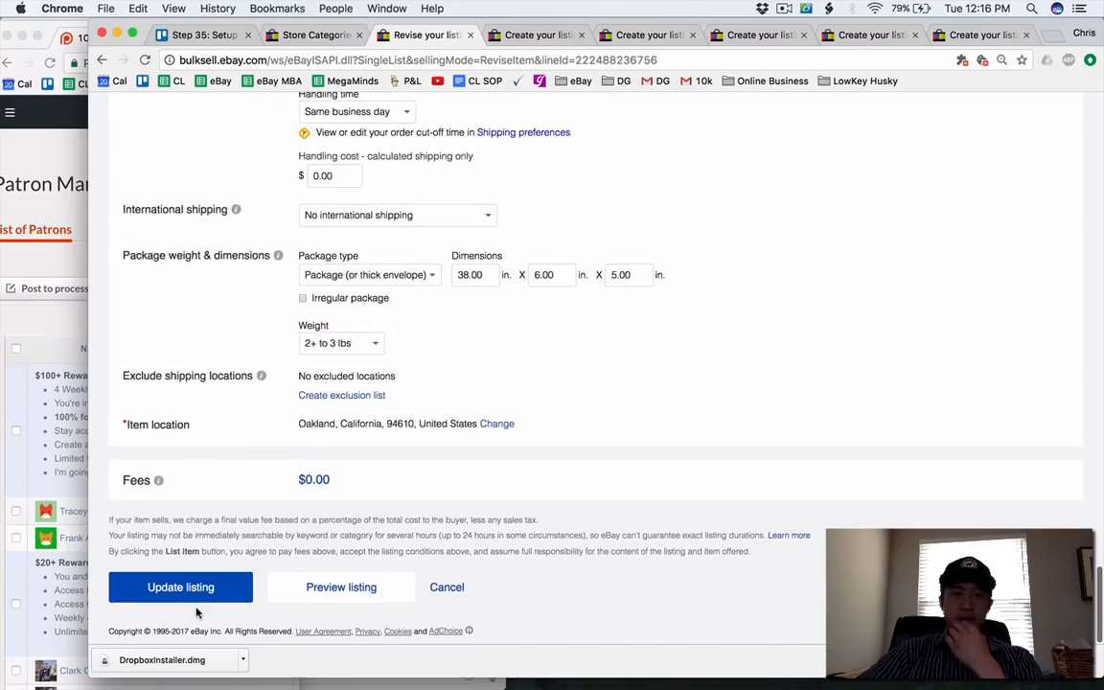
{"action": "left_click", "coordinate": [180, 587]}
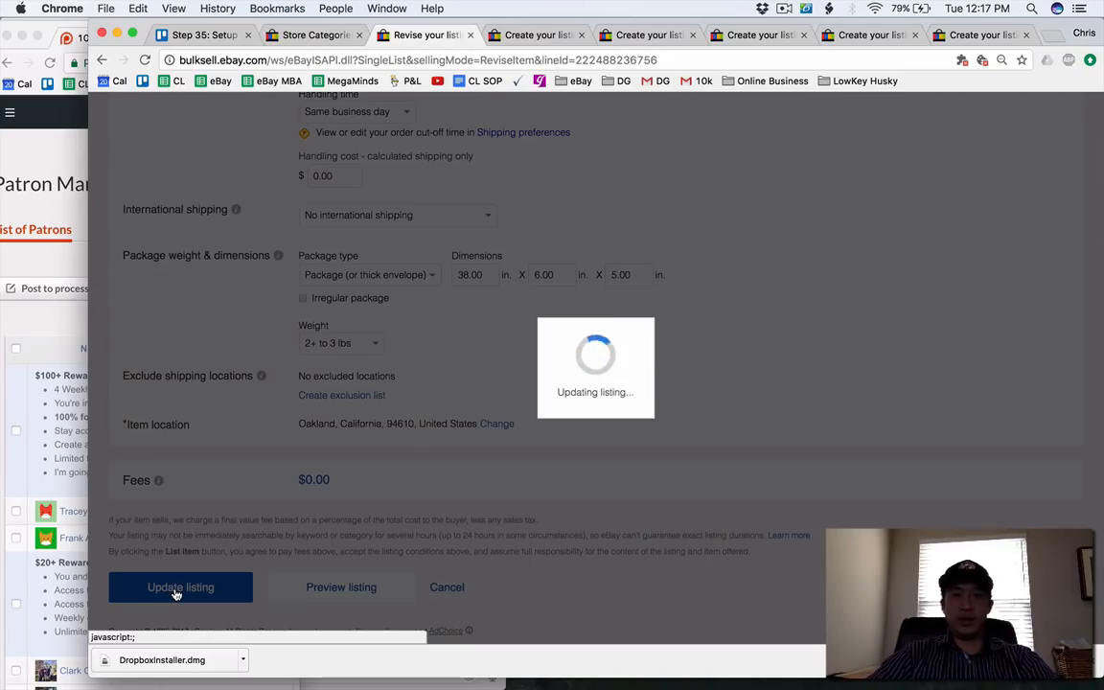
{"action": "left_click", "coordinate": [470, 35]}
Assign the Converse All Star high top shoes draft to the Mens Shoes store category.
{"action": "scroll", "coordinate": [473, 182], "scroll_direction": "down", "scroll_amount": 1}
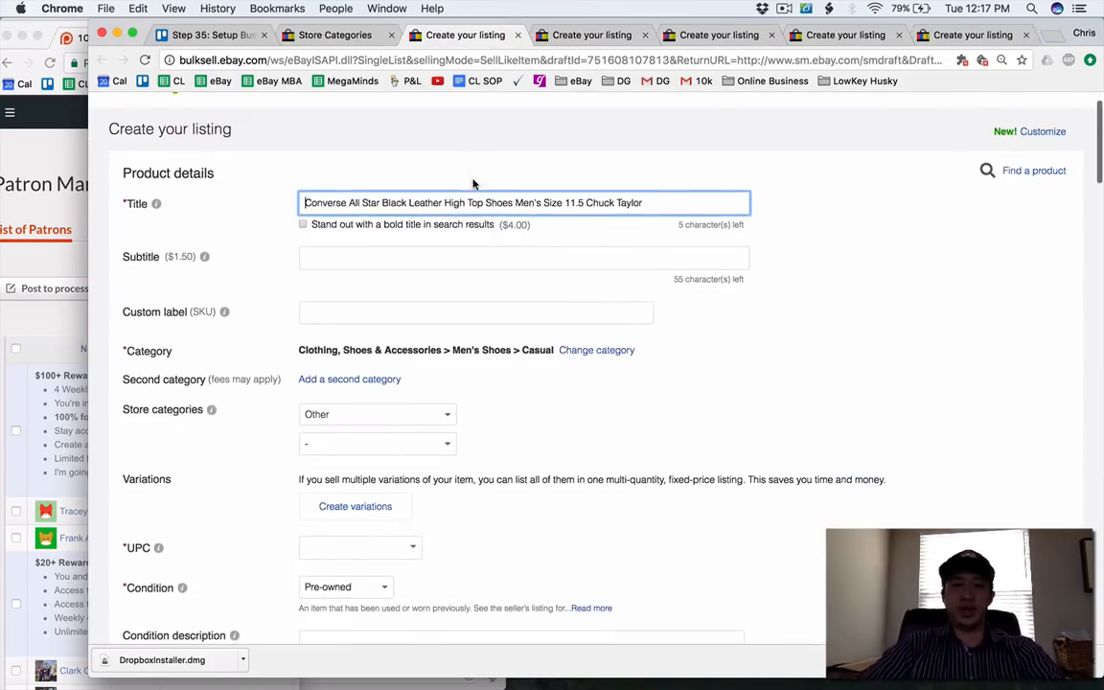
{"action": "left_click", "coordinate": [383, 414]}
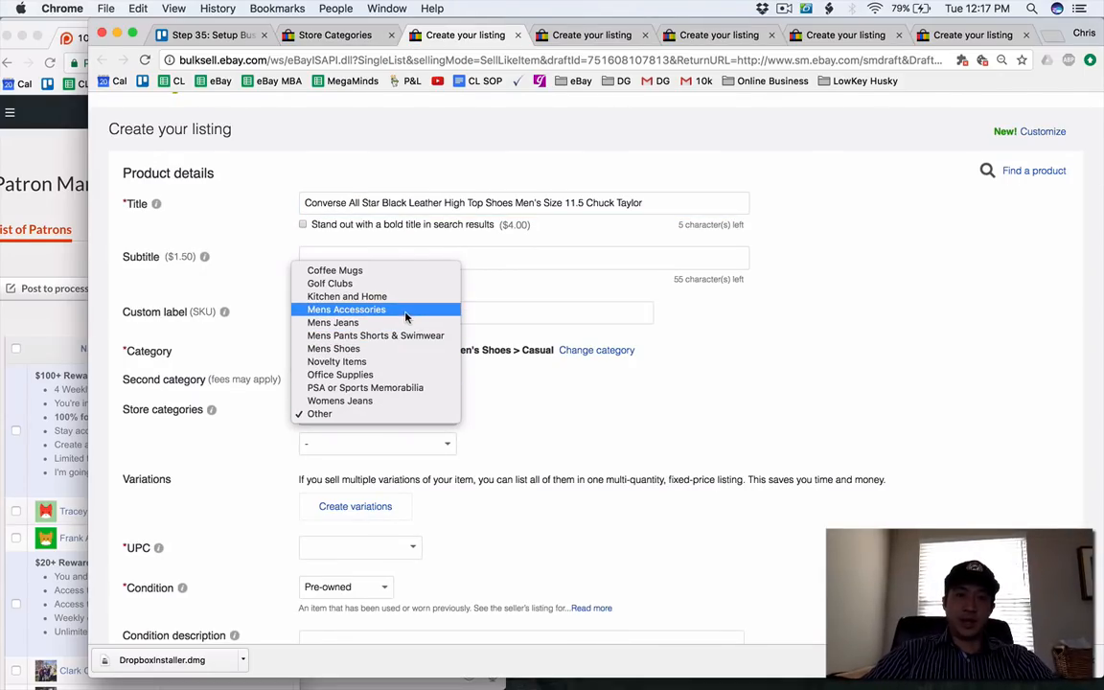
{"action": "left_click", "coordinate": [336, 348]}
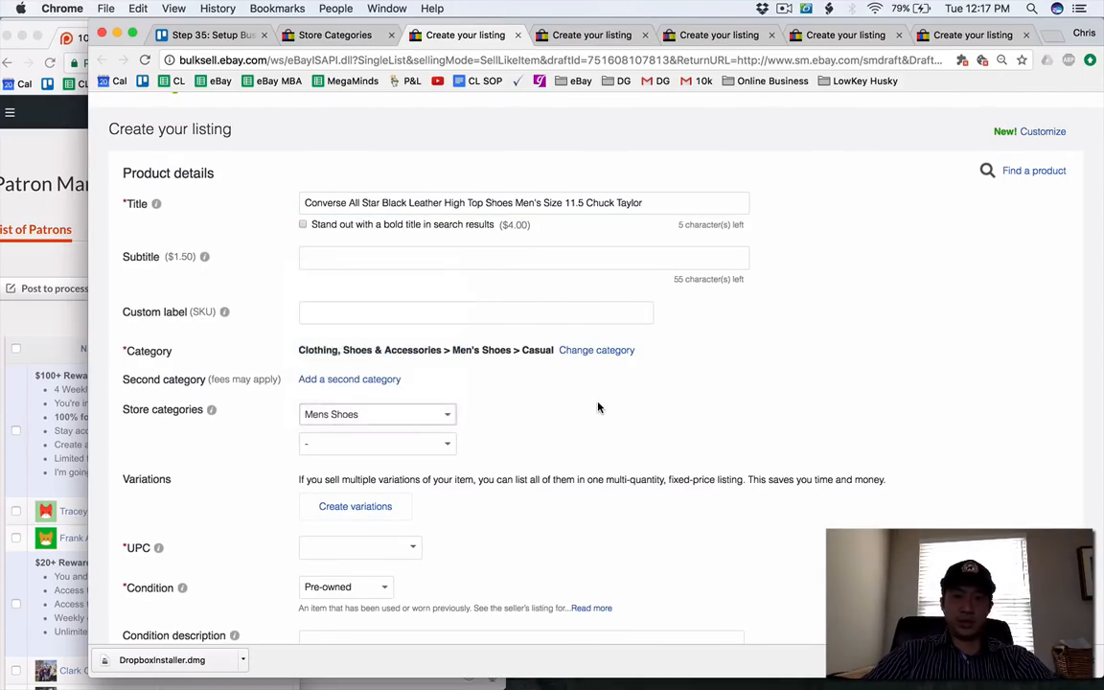
Enter the Converse shoes' item description as "used, check pics for condition".
{"action": "scroll", "coordinate": [598, 407], "scroll_direction": "down", "scroll_amount": 4}
{"action": "scroll", "coordinate": [597, 407], "scroll_direction": "down", "scroll_amount": 9}
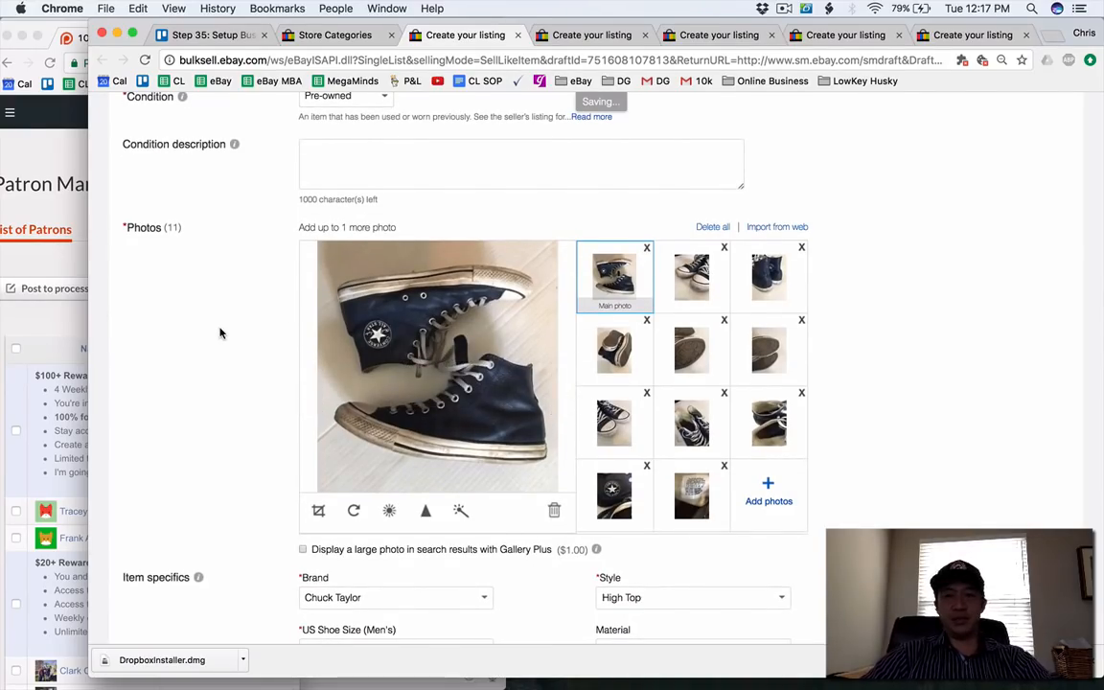
{"action": "scroll", "coordinate": [219, 333], "scroll_direction": "down", "scroll_amount": 7}
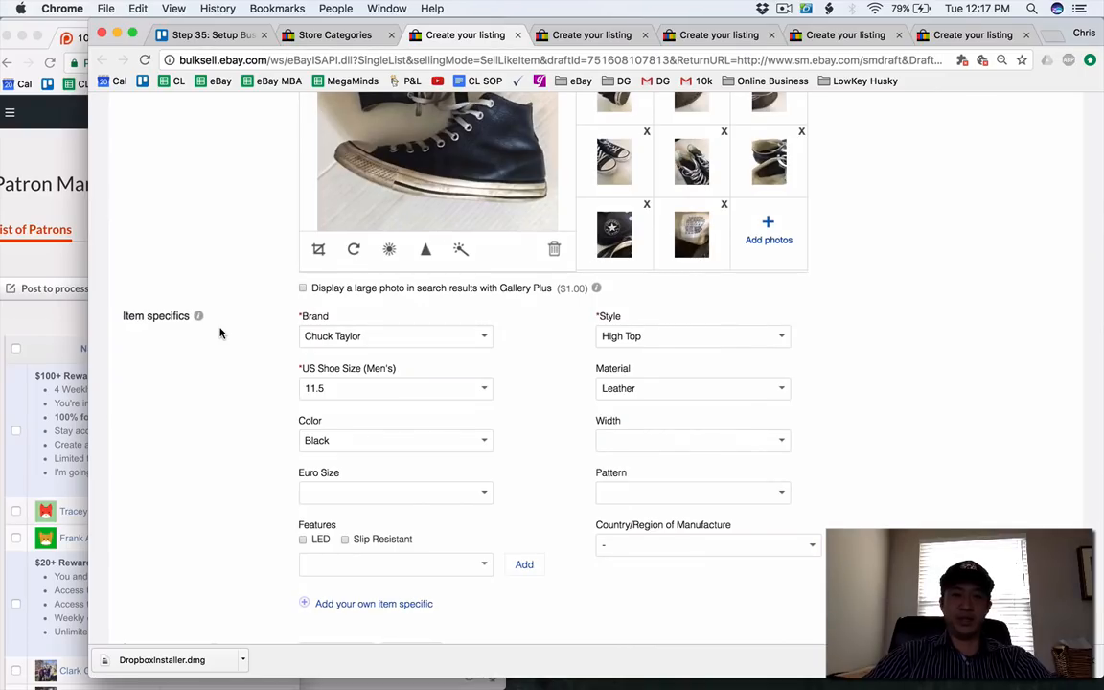
{"action": "scroll", "coordinate": [220, 332], "scroll_direction": "up", "scroll_amount": 2}
{"action": "scroll", "coordinate": [219, 333], "scroll_direction": "down", "scroll_amount": 9}
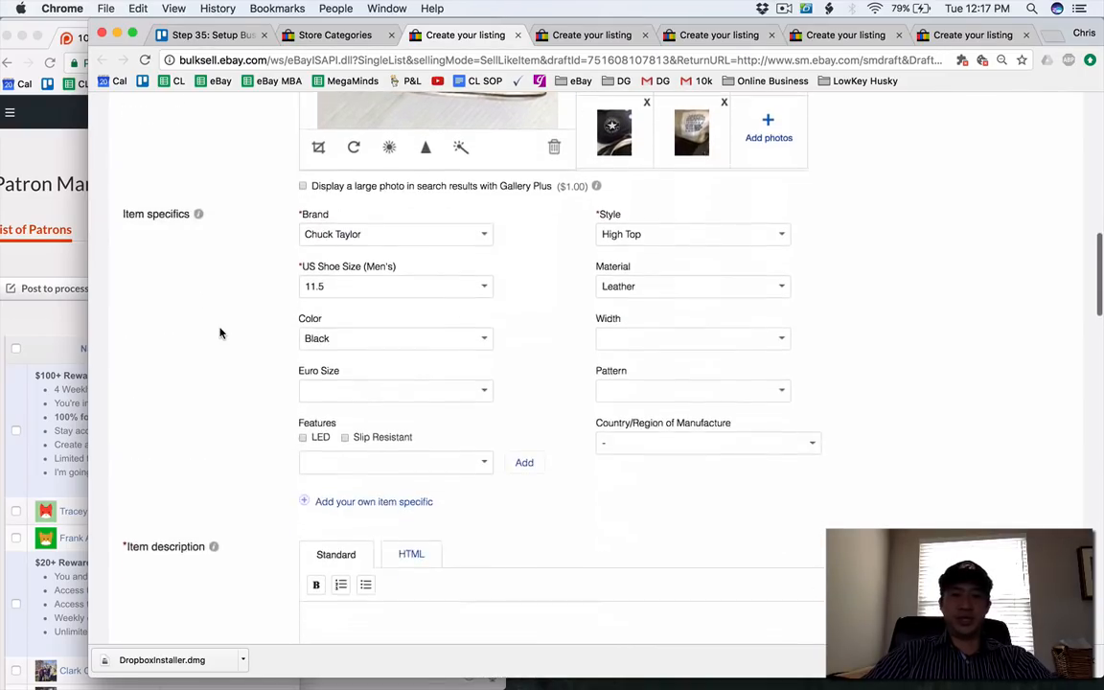
{"action": "scroll", "coordinate": [220, 333], "scroll_direction": "down", "scroll_amount": 5}
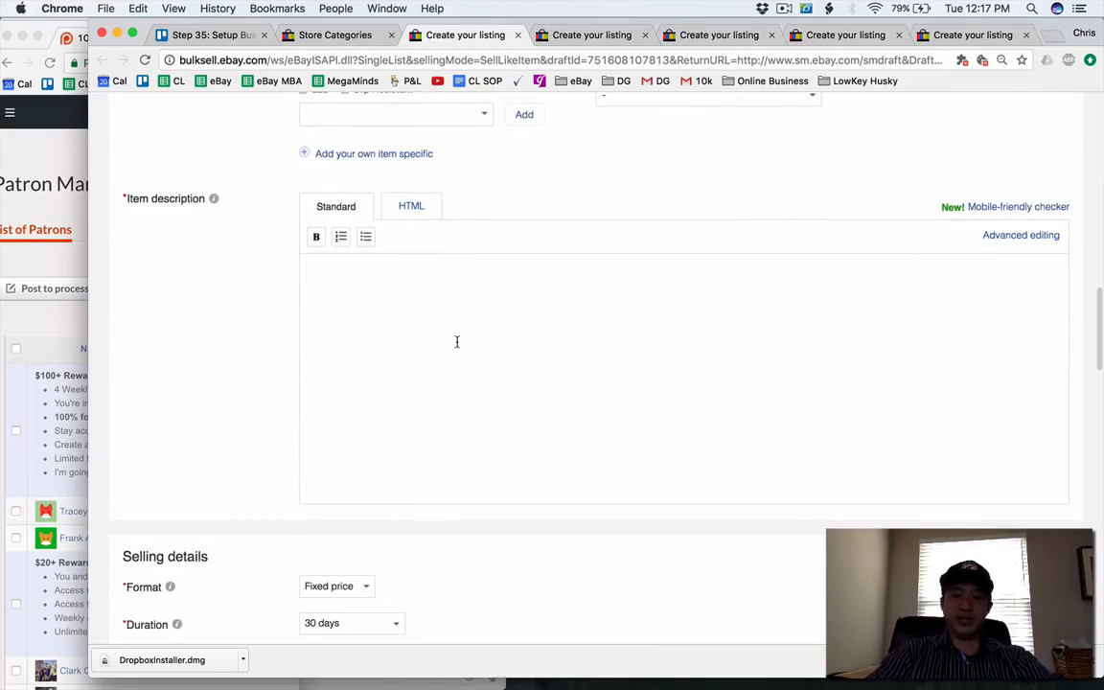
{"action": "type", "text": "gent"}
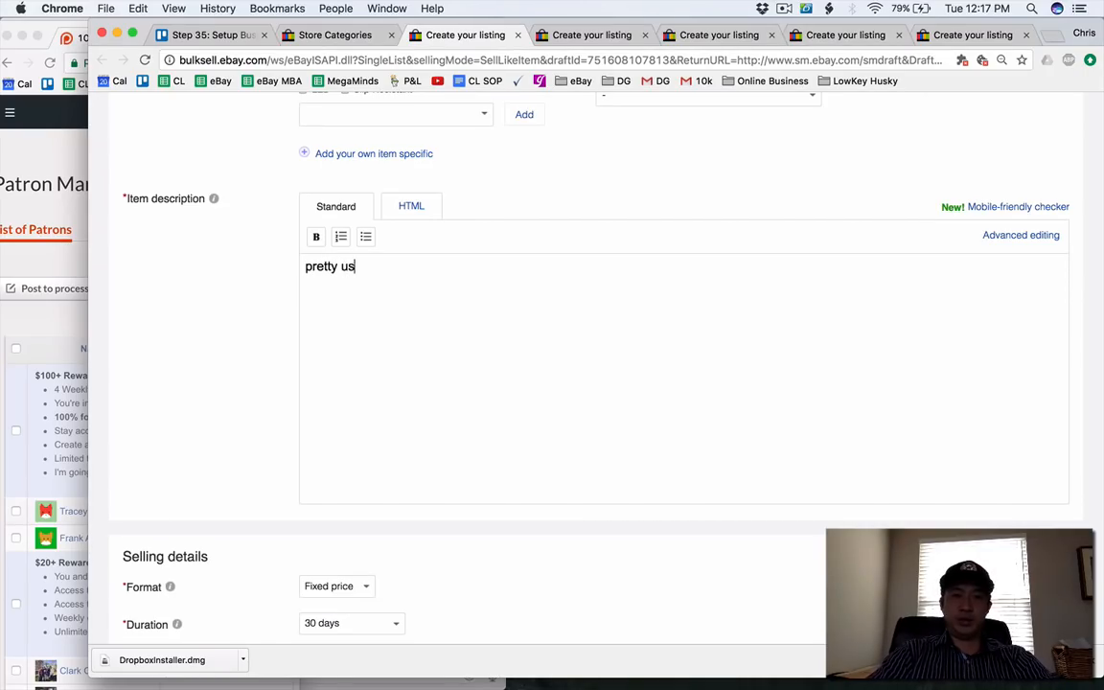
{"action": "type", "text": " pics for condition"}
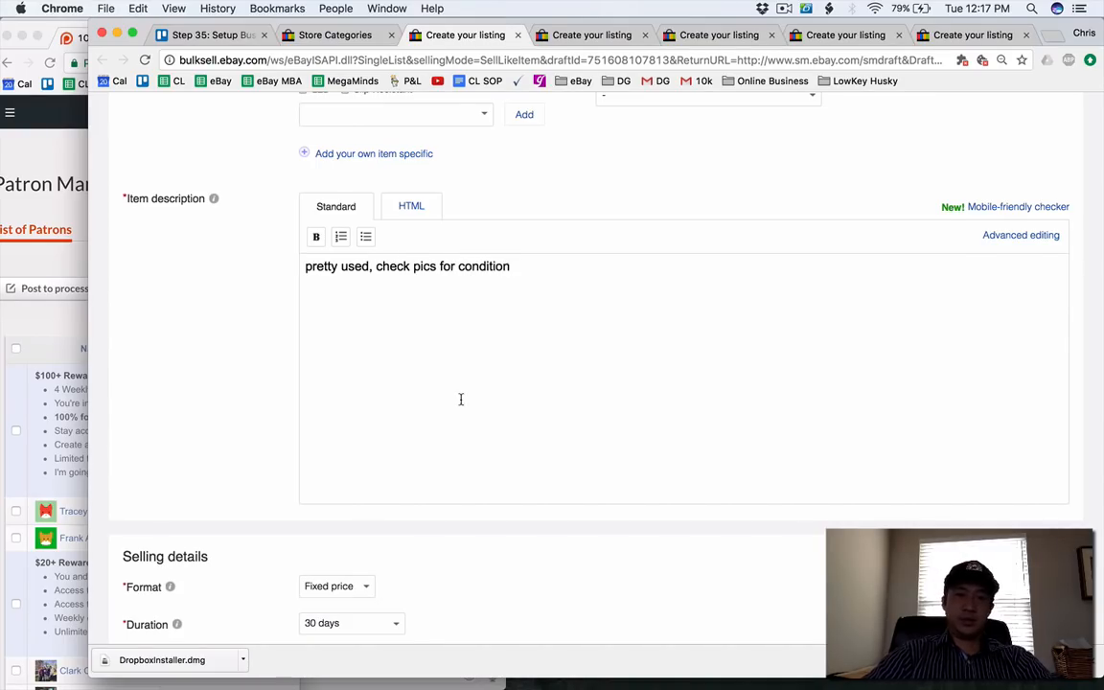
{"action": "scroll", "coordinate": [460, 400], "scroll_direction": "down", "scroll_amount": 2}
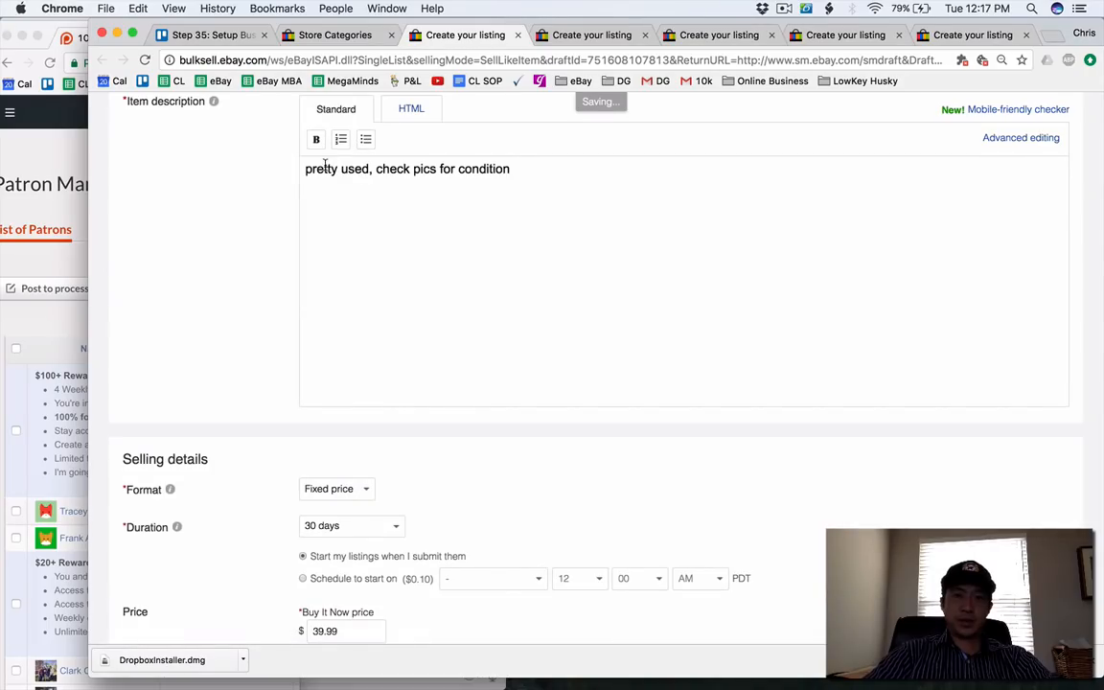
{"action": "key", "text": "BackSpace"}
Add USPS Parcel Select Ground and UPS Ground as additional domestic shipping services for the Converse shoes.
{"action": "scroll", "coordinate": [422, 199], "scroll_direction": "down", "scroll_amount": 3}
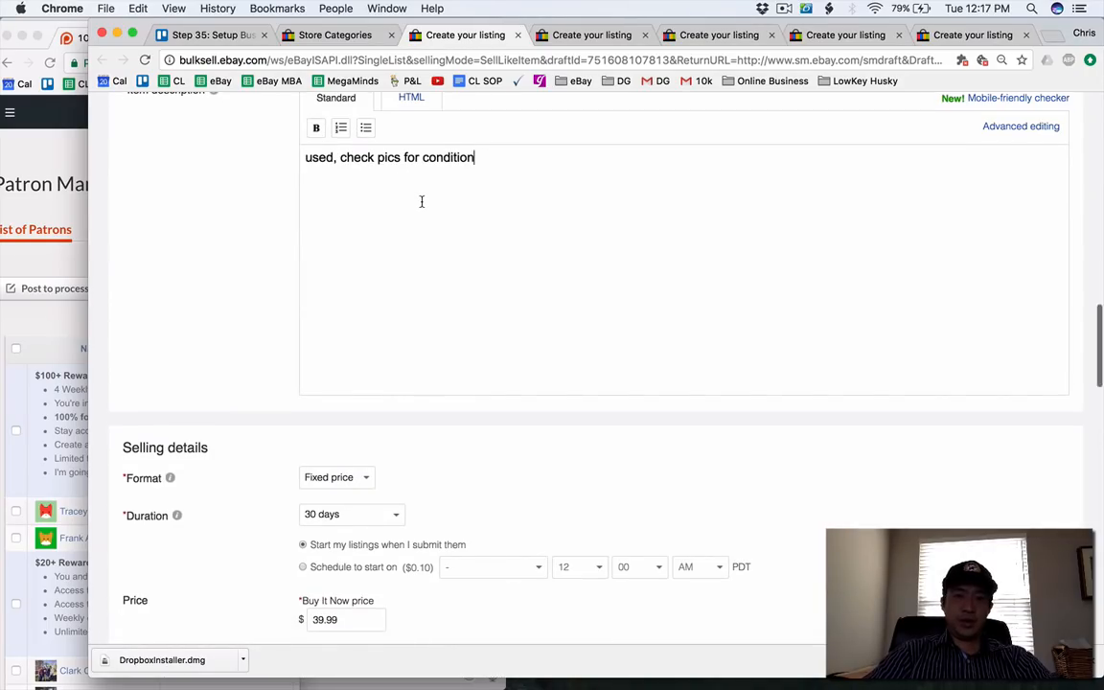
{"action": "scroll", "coordinate": [421, 201], "scroll_direction": "down", "scroll_amount": 2}
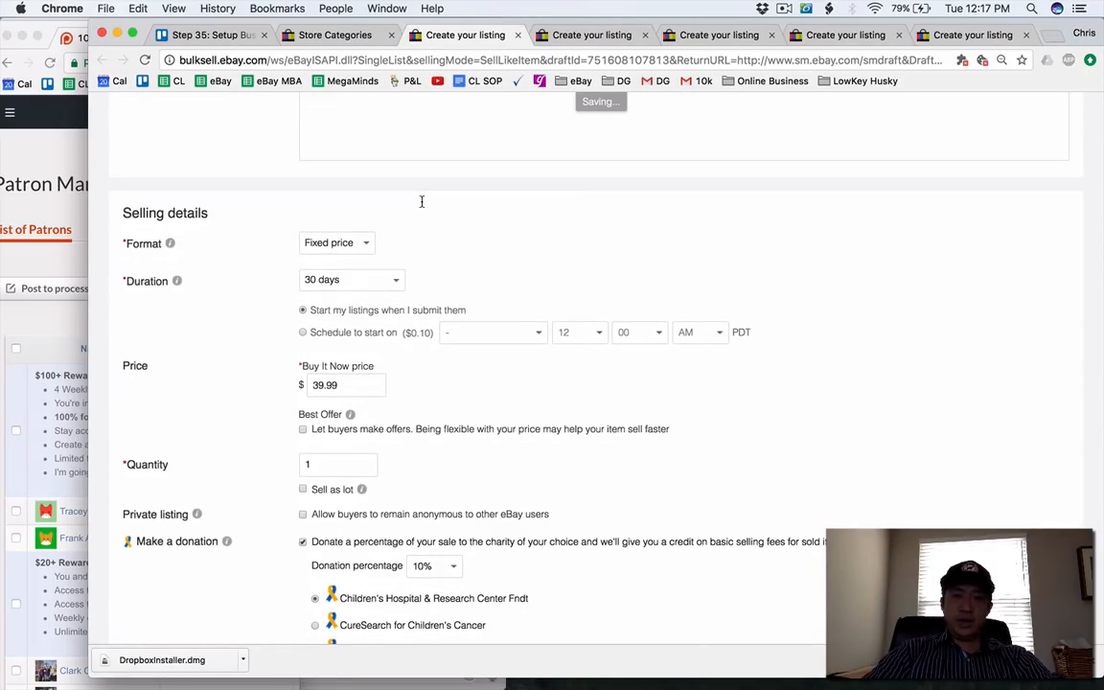
{"action": "scroll", "coordinate": [421, 201], "scroll_direction": "down", "scroll_amount": 13}
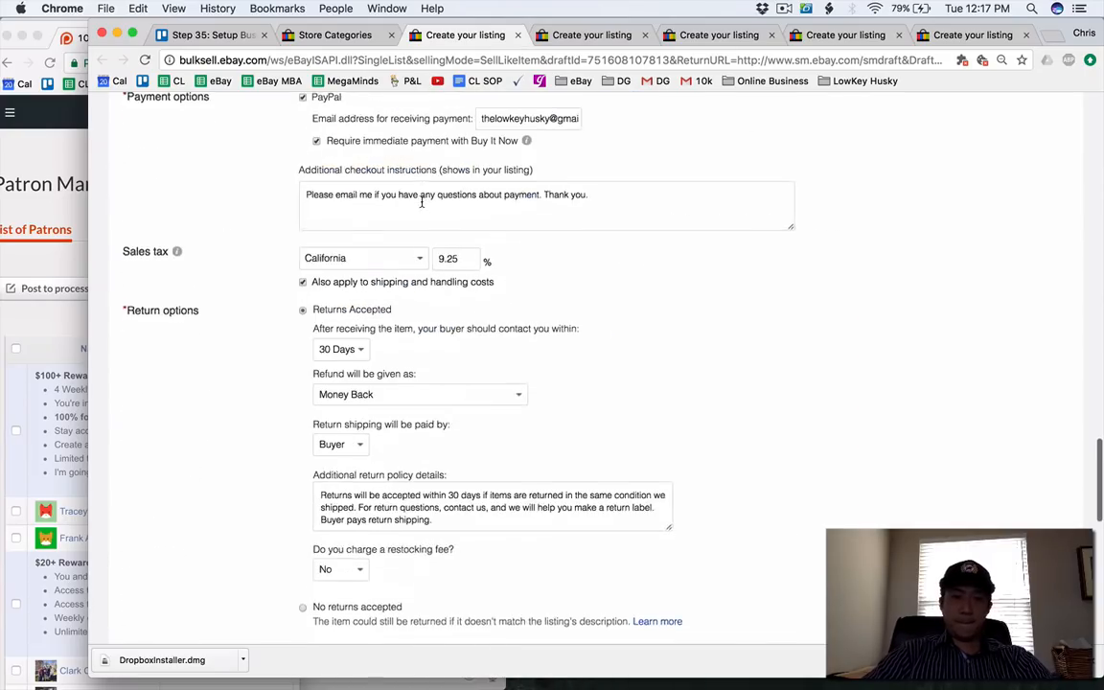
{"action": "scroll", "coordinate": [421, 201], "scroll_direction": "down", "scroll_amount": 10}
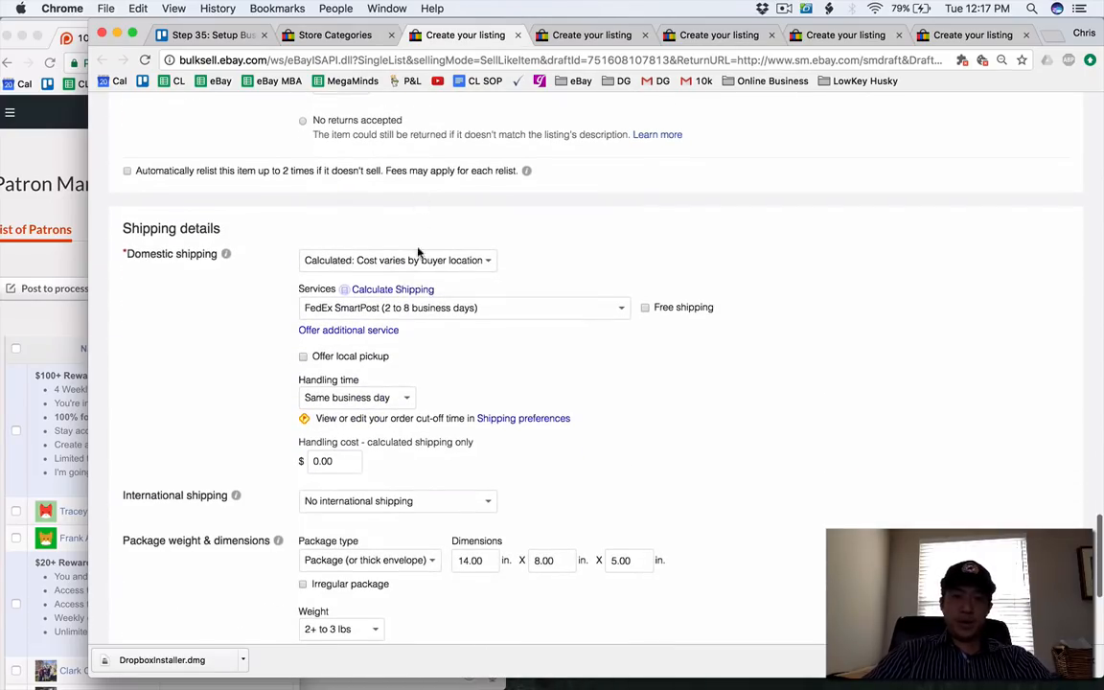
{"action": "left_click", "coordinate": [393, 327]}
{"action": "left_click", "coordinate": [385, 347]}
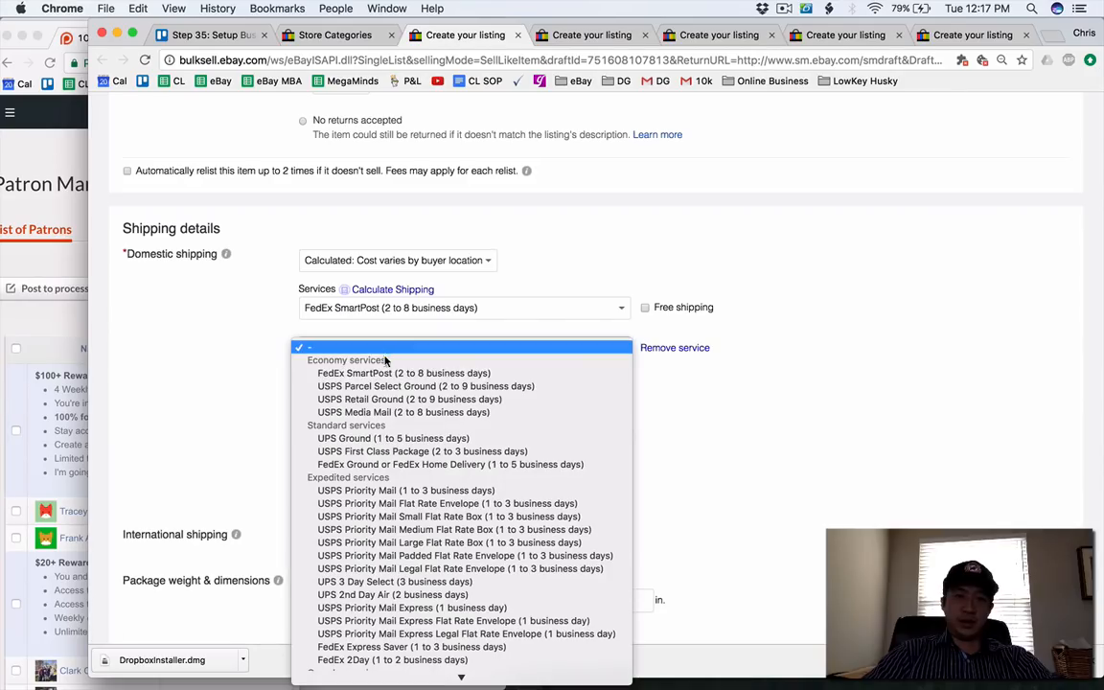
{"action": "left_click", "coordinate": [386, 387]}
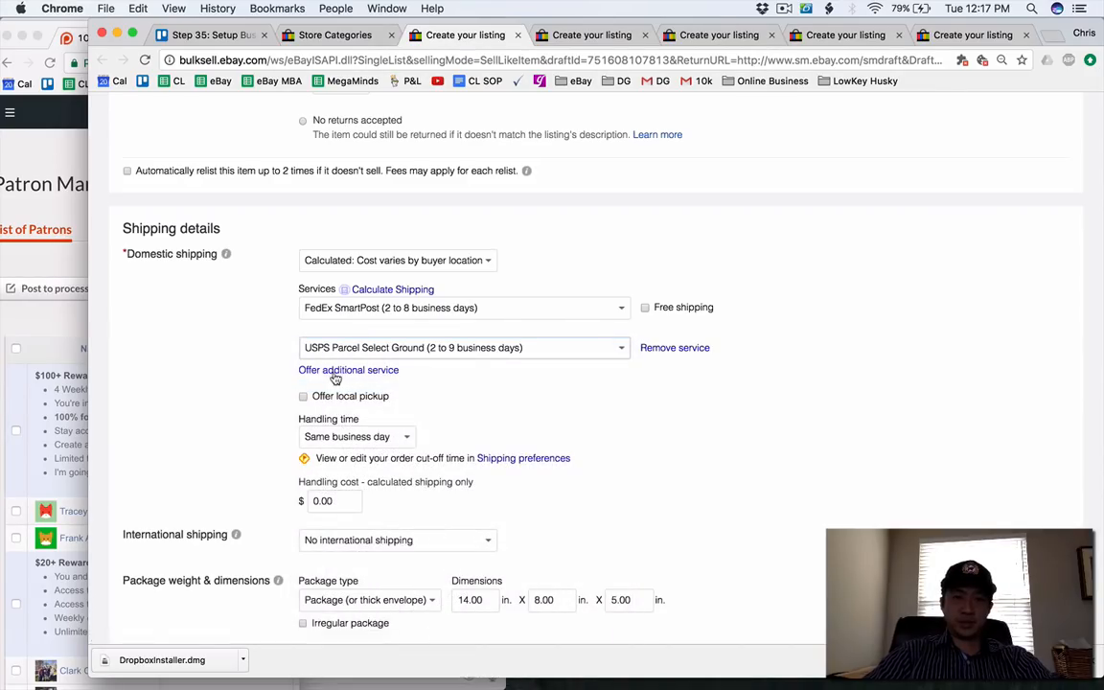
{"action": "left_click", "coordinate": [331, 372]}
{"action": "left_click", "coordinate": [331, 384]}
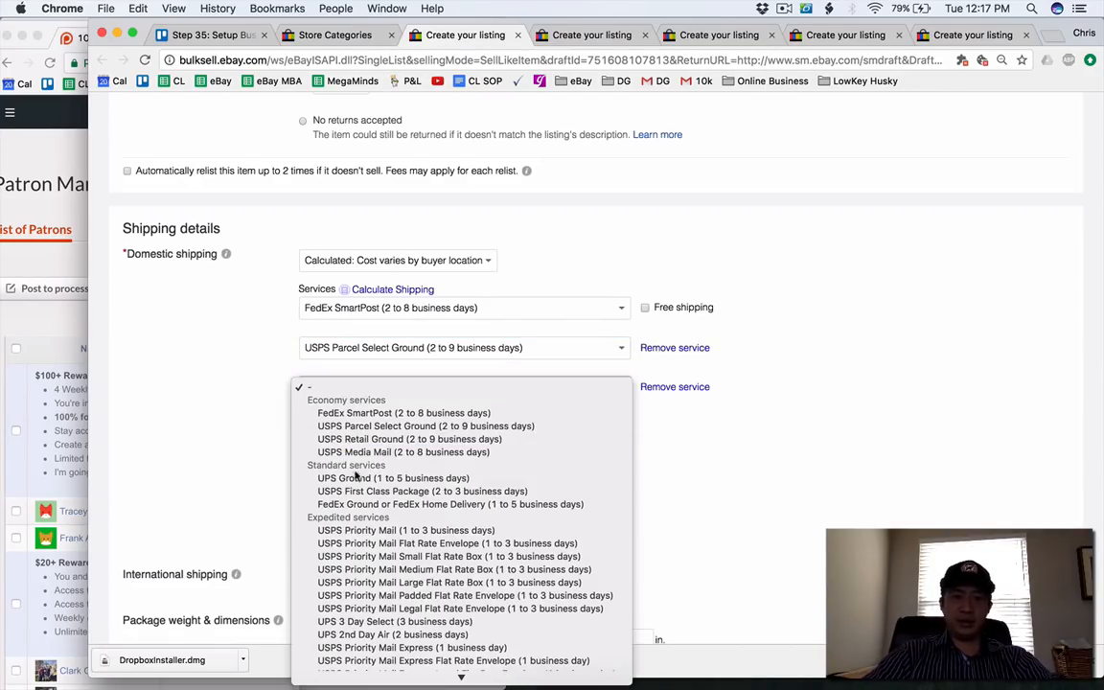
{"action": "left_click", "coordinate": [364, 409]}
List the Converse shoes draft for sale with its completed shipping details.
{"action": "scroll", "coordinate": [176, 459], "scroll_direction": "down", "scroll_amount": 3}
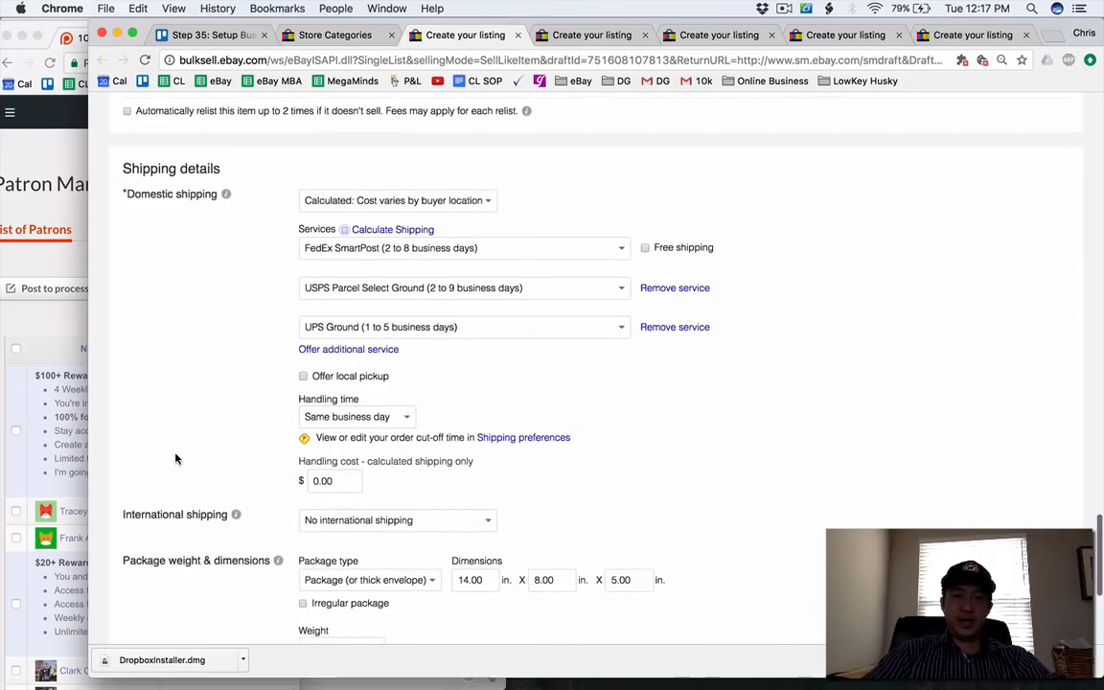
{"action": "scroll", "coordinate": [175, 459], "scroll_direction": "down", "scroll_amount": 5}
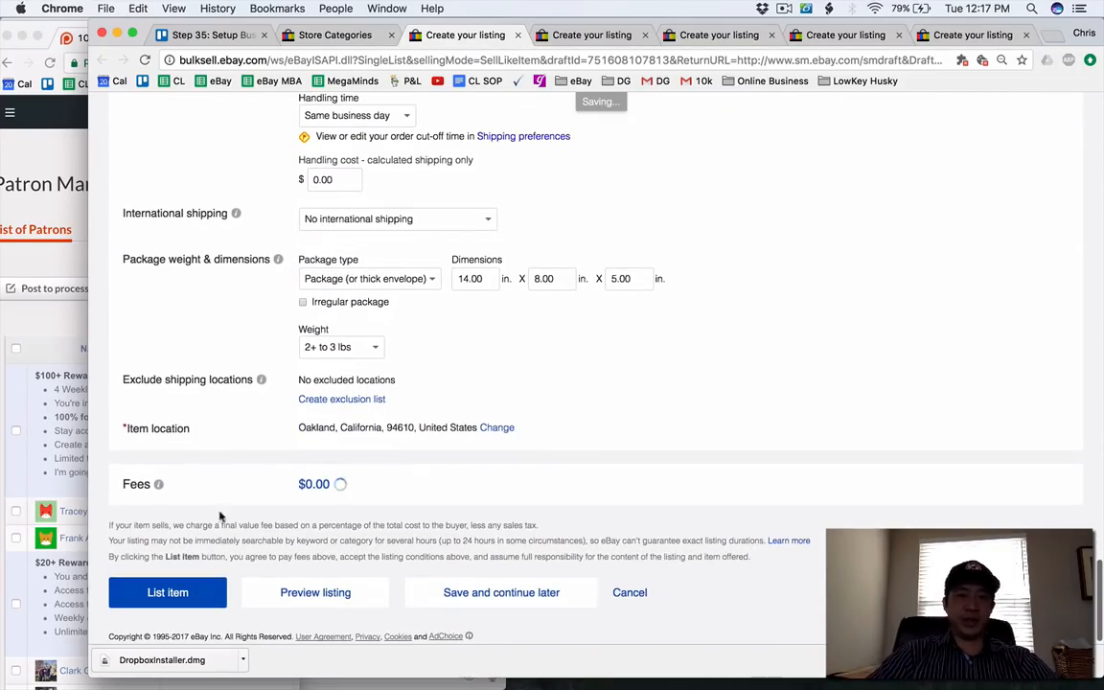
{"action": "left_click", "coordinate": [204, 594]}
Open the PSA Sports Market Report draft and assign it to the PSA or Sports Memorabilia store category.
{"action": "left_click", "coordinate": [601, 36]}
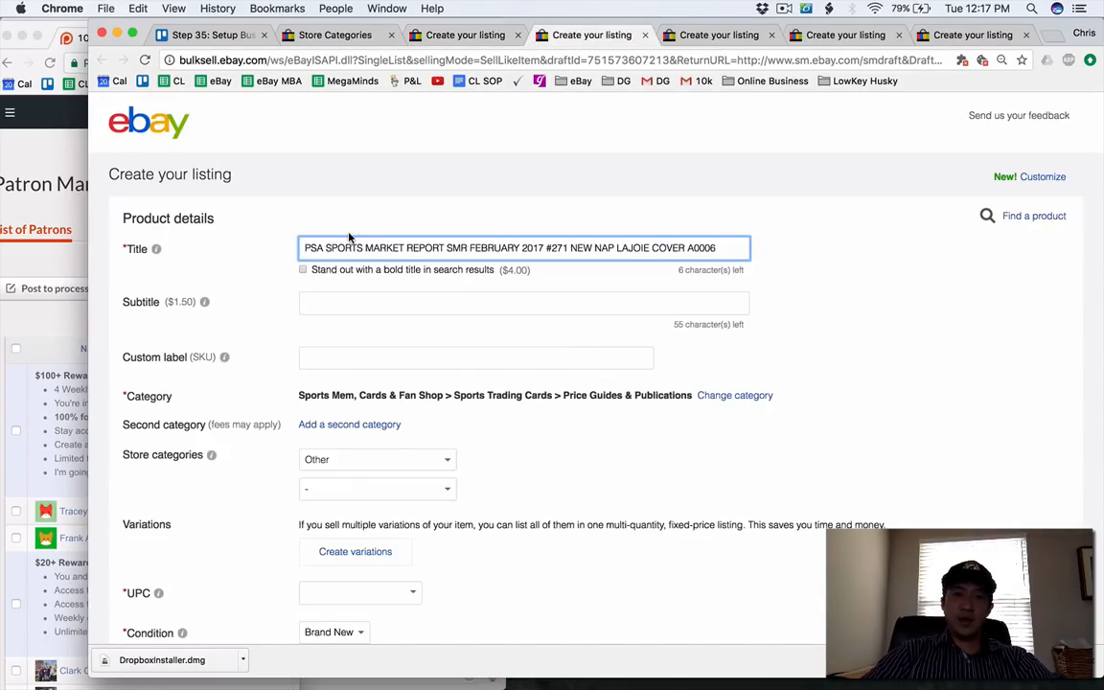
{"action": "scroll", "coordinate": [350, 237], "scroll_direction": "down", "scroll_amount": 4}
{"action": "left_click", "coordinate": [347, 291]}
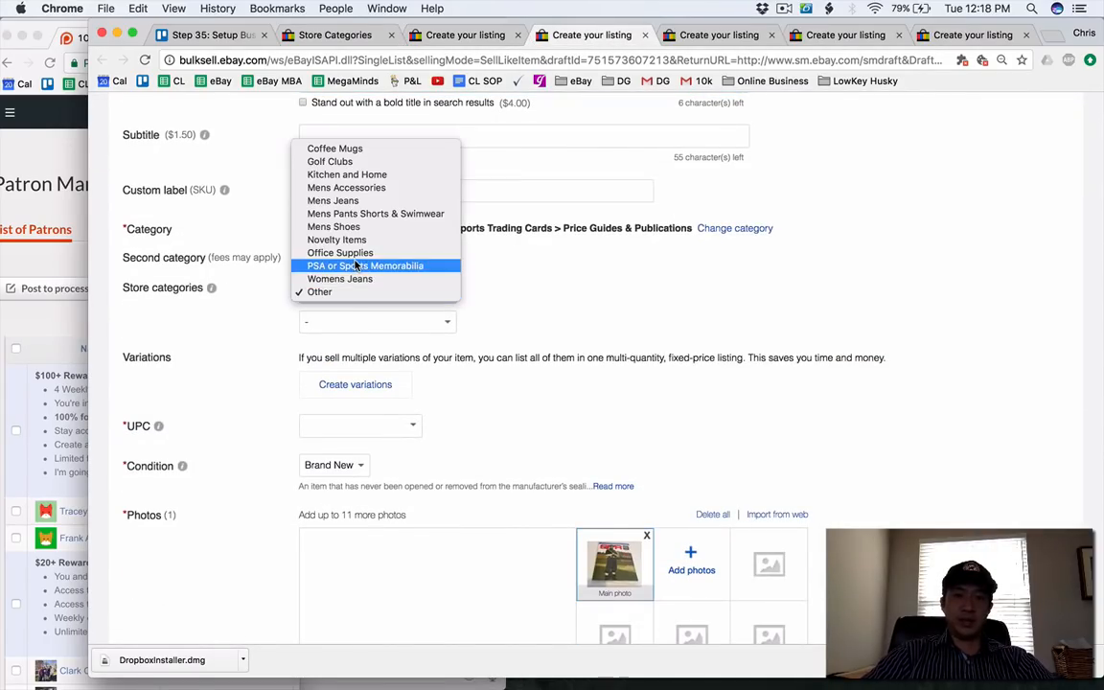
{"action": "left_click", "coordinate": [356, 265]}
Review the PSA Sports Market Report draft's selling and shipping details and list it for sale.
{"action": "scroll", "coordinate": [197, 352], "scroll_direction": "down", "scroll_amount": 20}
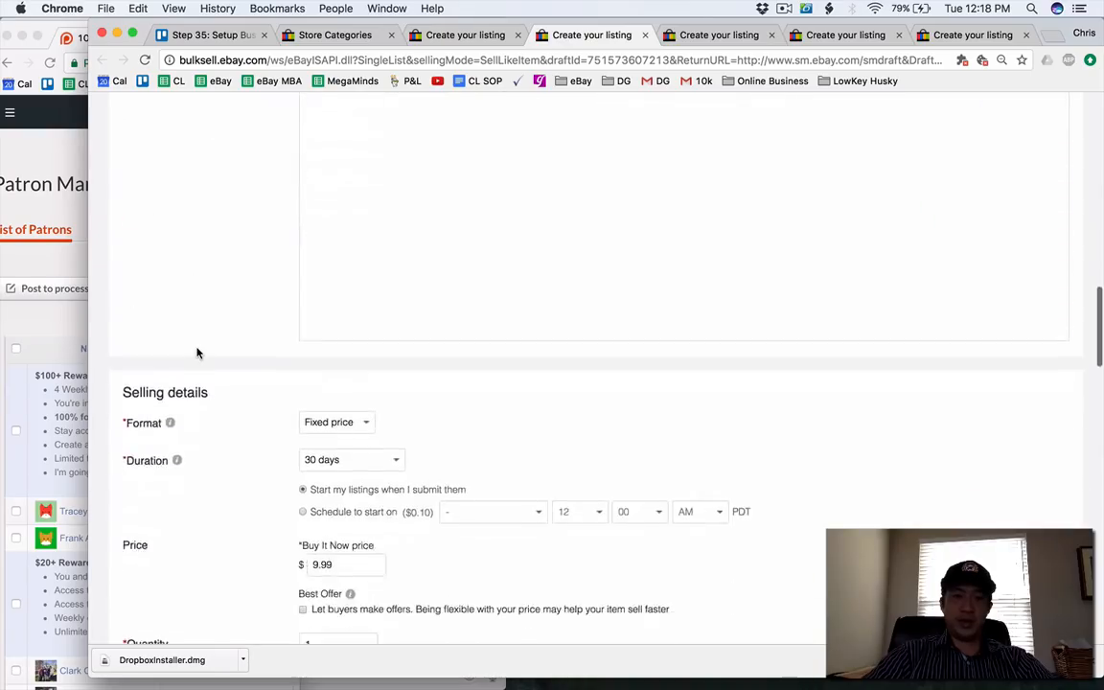
{"action": "scroll", "coordinate": [197, 353], "scroll_direction": "down", "scroll_amount": 7}
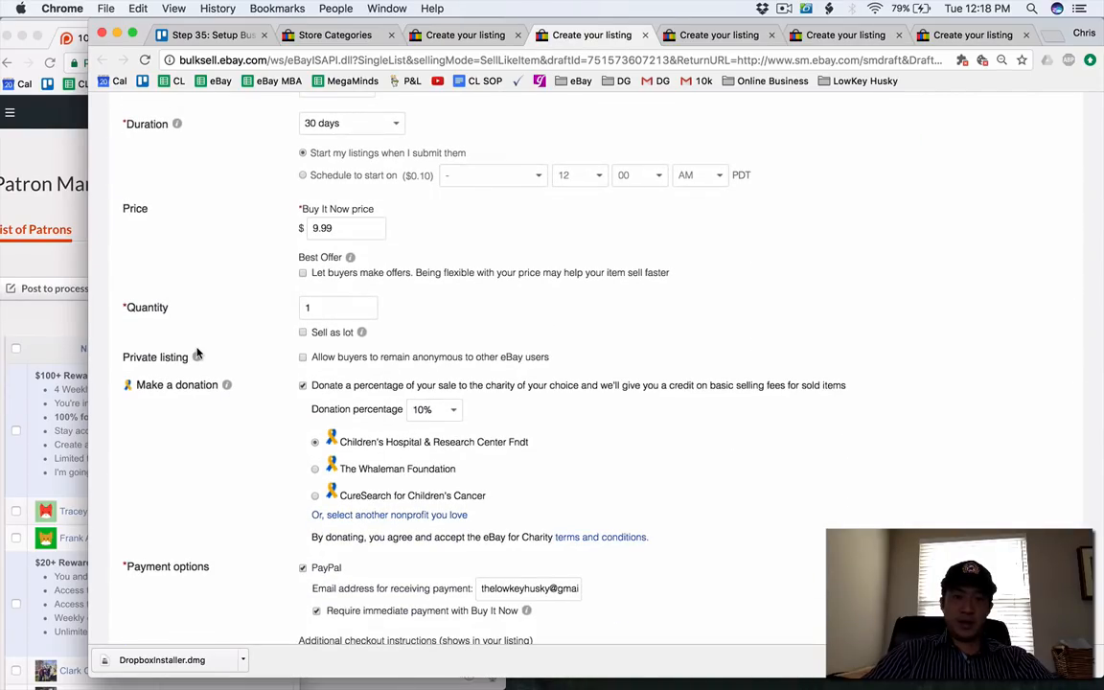
{"action": "scroll", "coordinate": [197, 352], "scroll_direction": "down", "scroll_amount": 10}
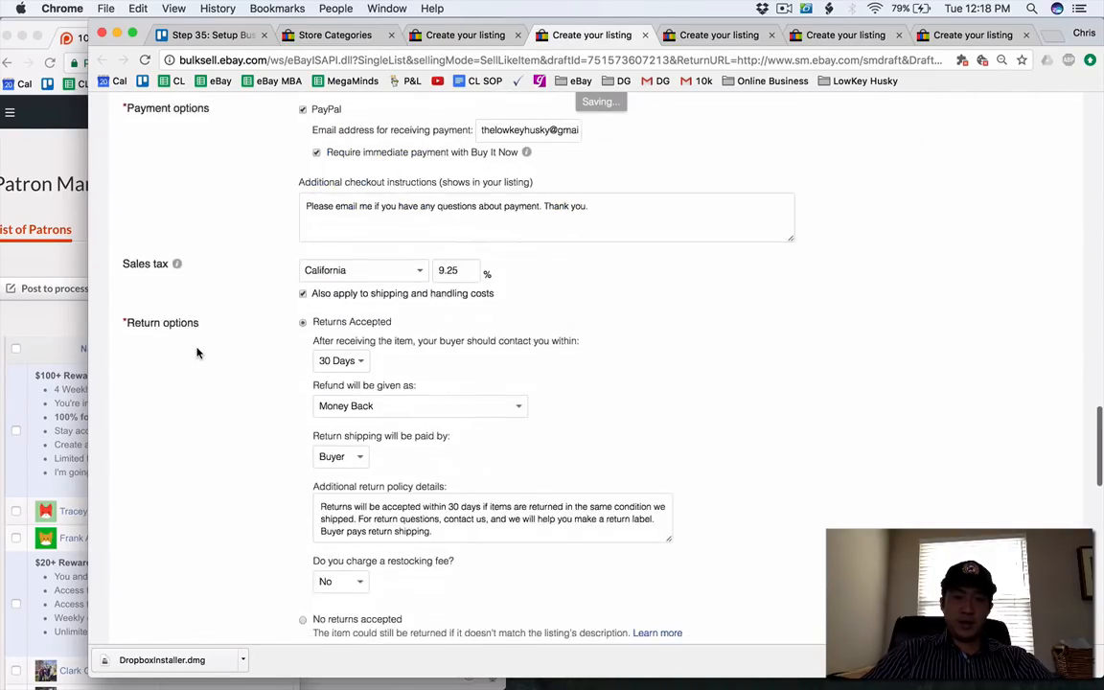
{"action": "scroll", "coordinate": [198, 352], "scroll_direction": "down", "scroll_amount": 13}
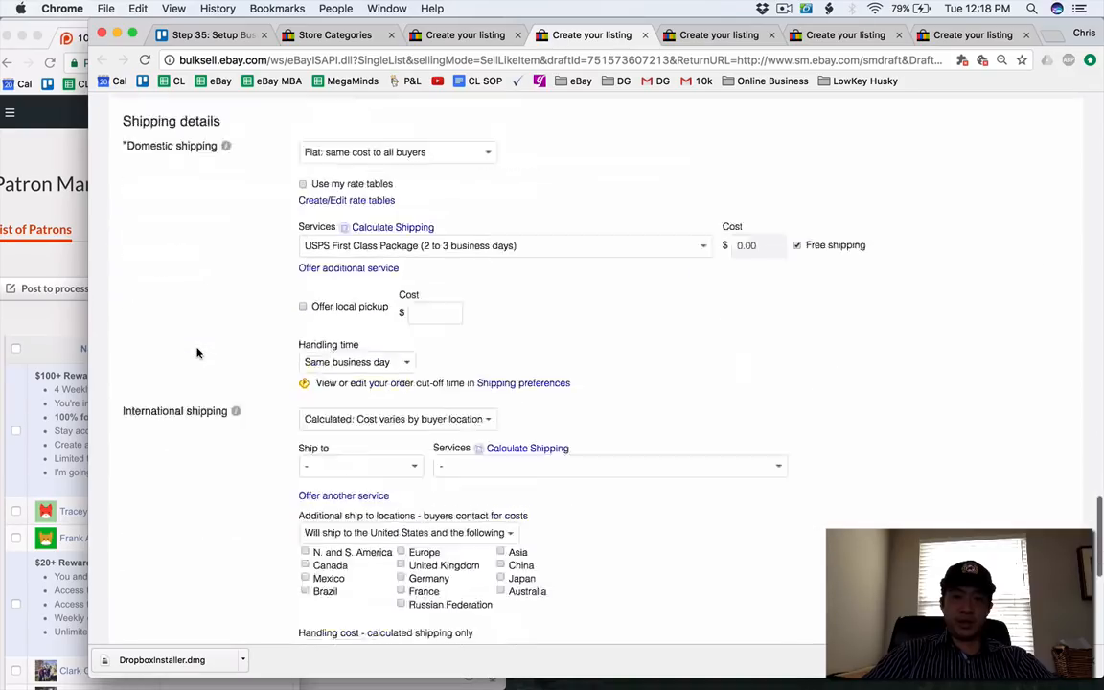
{"action": "scroll", "coordinate": [197, 352], "scroll_direction": "down", "scroll_amount": 9}
{"action": "left_click", "coordinate": [166, 589]}
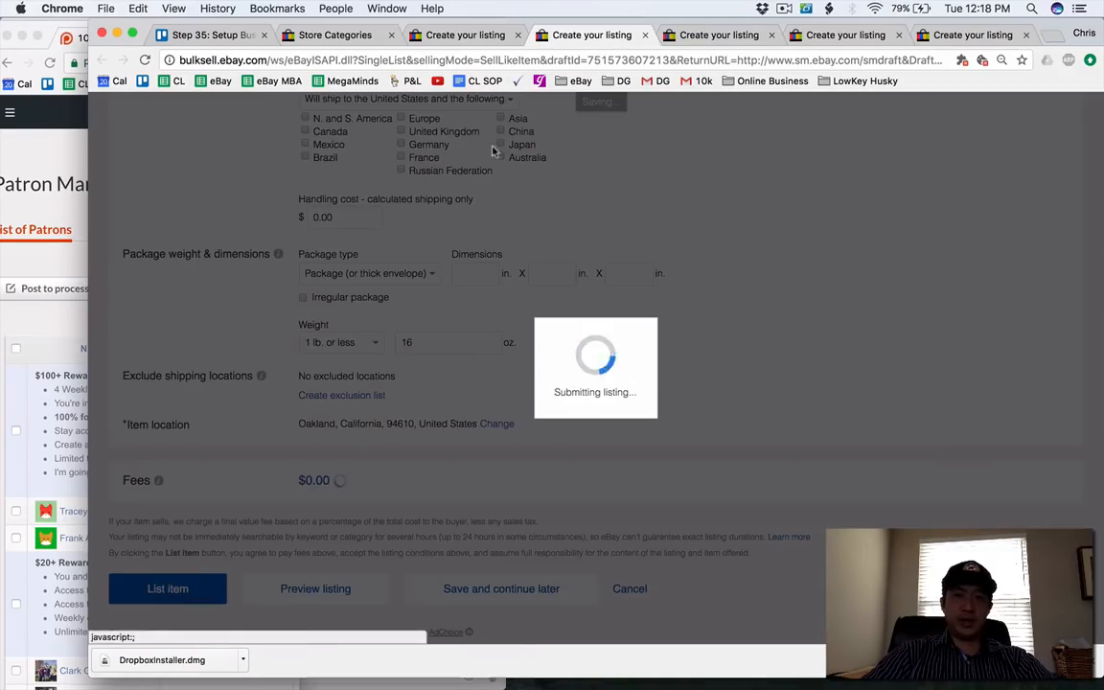
Open the Buxton stress ball draft and assign it to the Novelty Items store category.
{"action": "left_click", "coordinate": [676, 32]}
{"action": "scroll", "coordinate": [401, 253], "scroll_direction": "down", "scroll_amount": 6}
{"action": "left_click", "coordinate": [399, 255]}
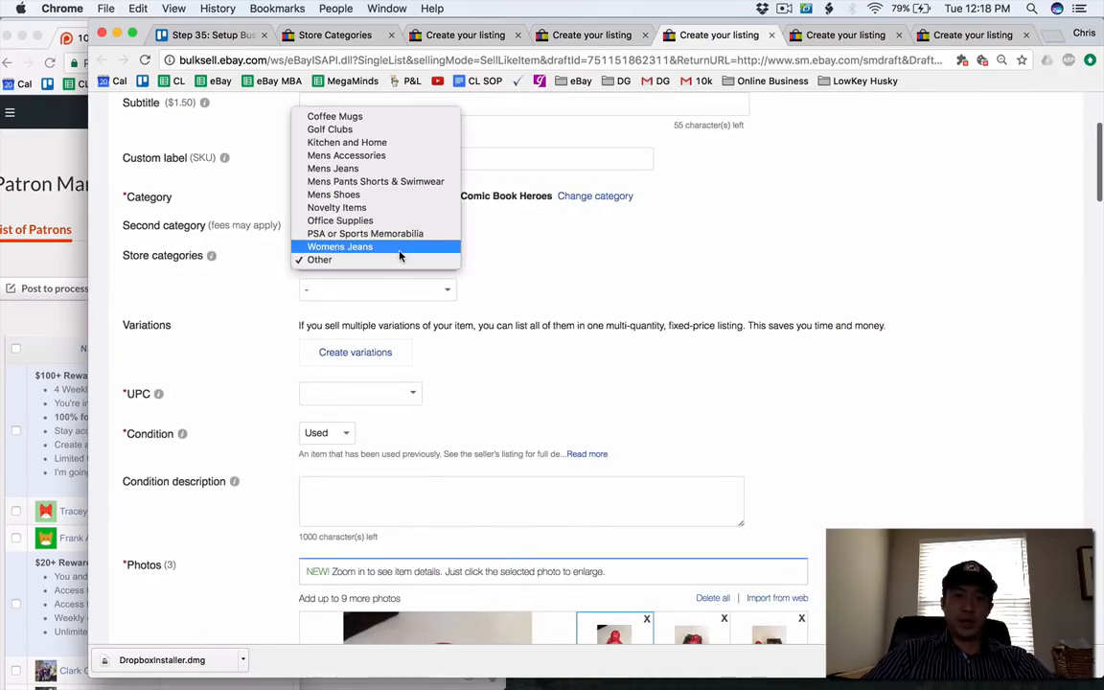
{"action": "left_click", "coordinate": [408, 207]}
{"action": "scroll", "coordinate": [413, 397], "scroll_direction": "up", "scroll_amount": 3}
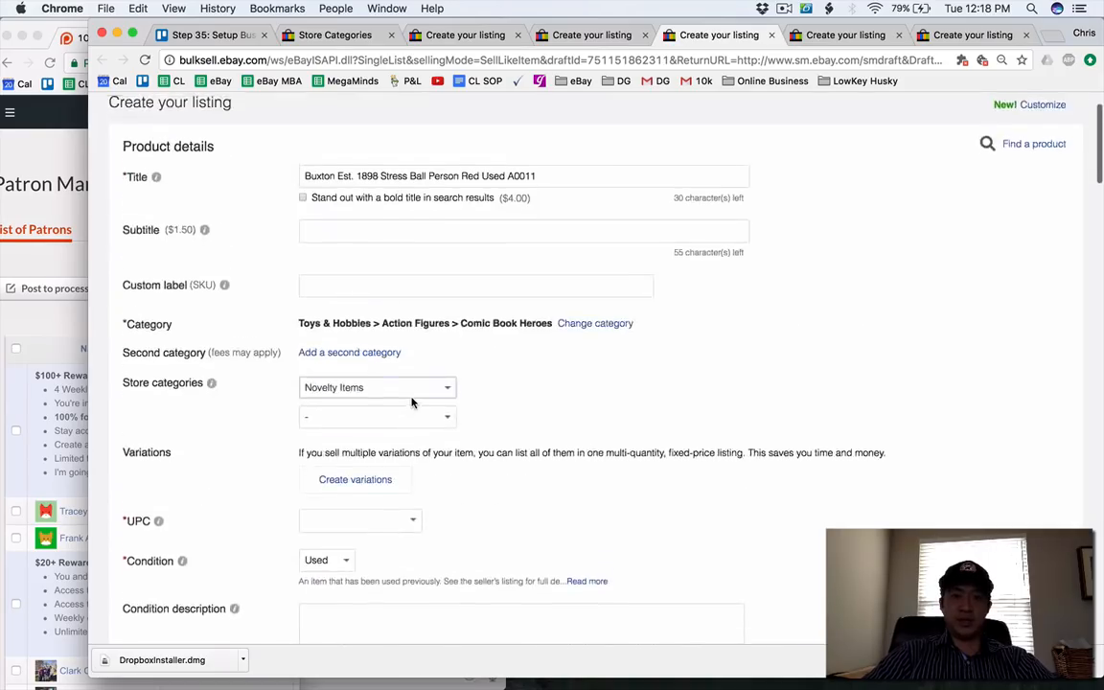
Crop the stress ball's main photo closely around the red figure and save the crop.
{"action": "scroll", "coordinate": [392, 383], "scroll_direction": "down", "scroll_amount": 8}
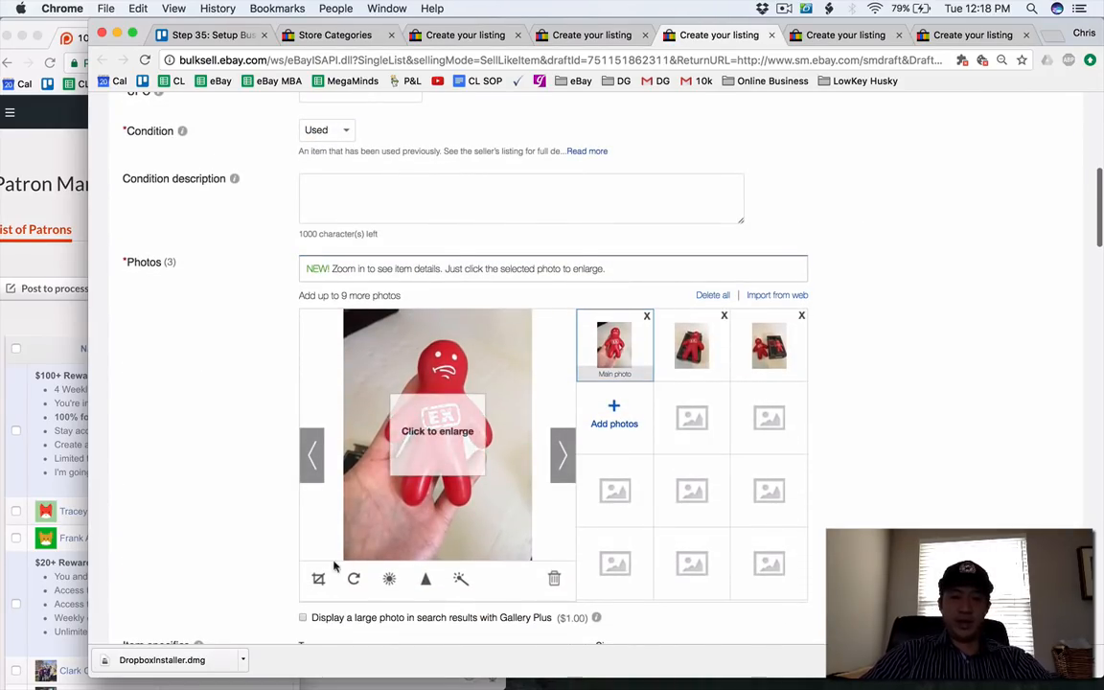
{"action": "left_click", "coordinate": [318, 578]}
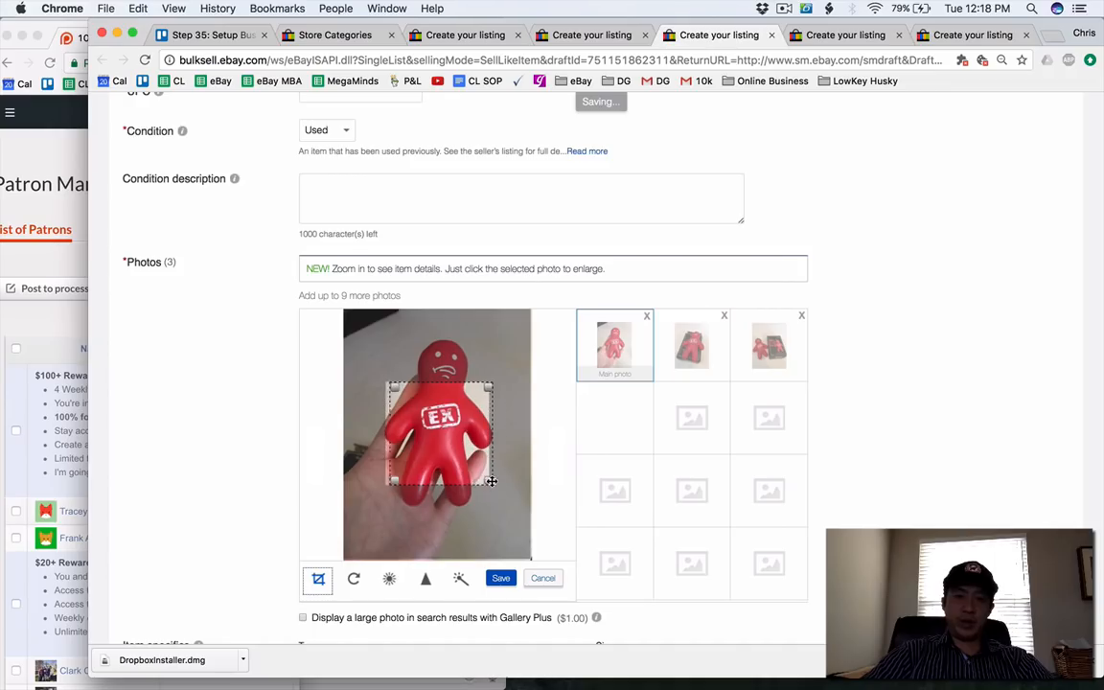
{"action": "left_click_drag", "start_coordinate": [466, 472], "coordinate": [549, 522]}
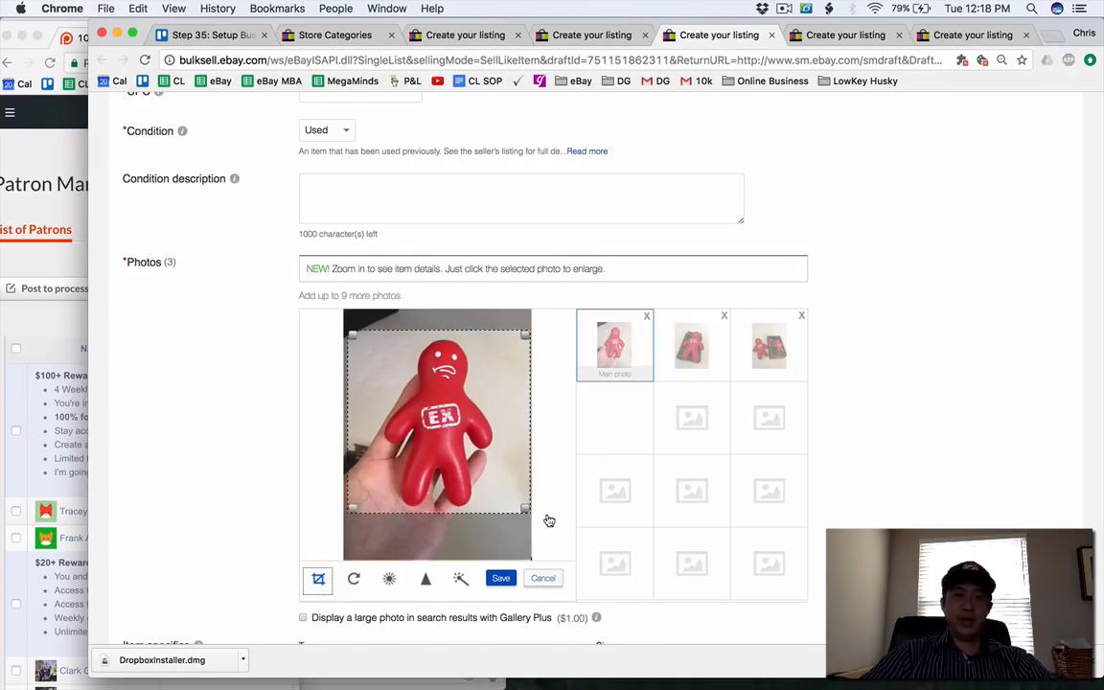
{"action": "left_click", "coordinate": [501, 579]}
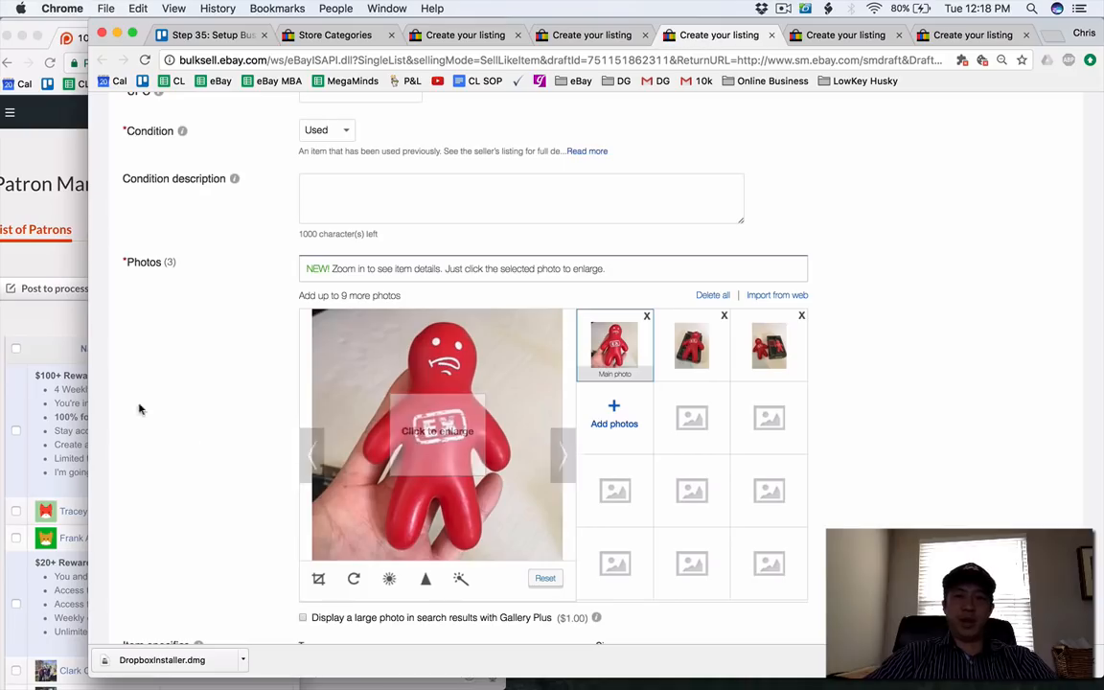
Enter the stress ball's item description, saying it is never used, never represented an ex, and looked unopened when purchased from a garage sale.
{"action": "scroll", "coordinate": [307, 376], "scroll_direction": "up", "scroll_amount": 8}
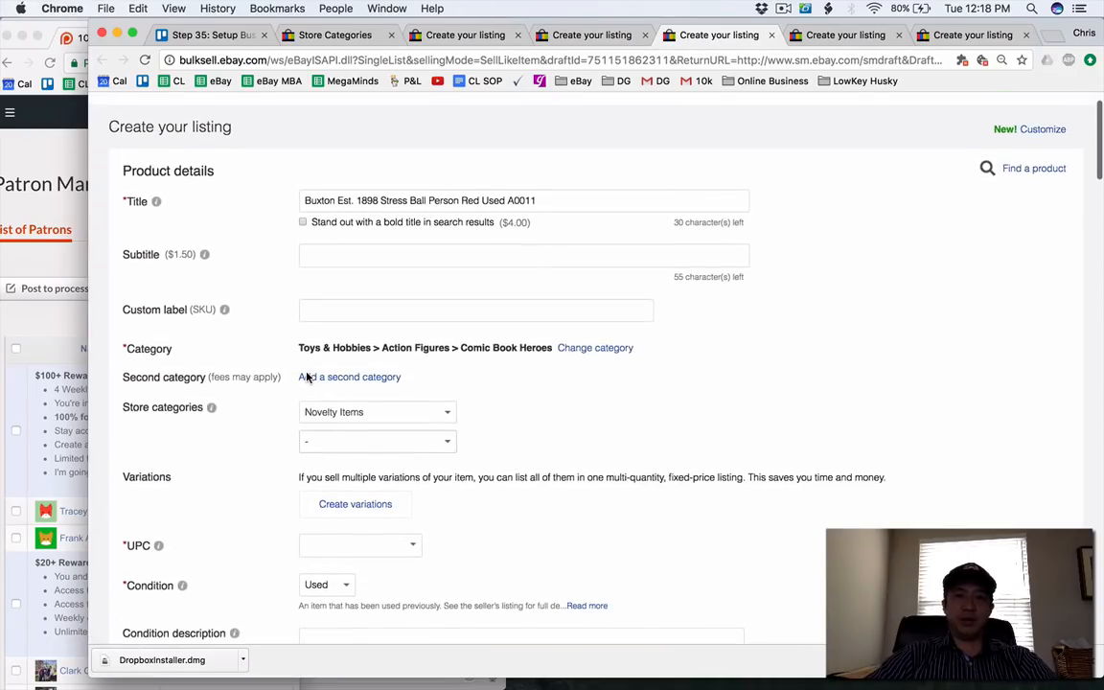
{"action": "scroll", "coordinate": [307, 377], "scroll_direction": "down", "scroll_amount": 15}
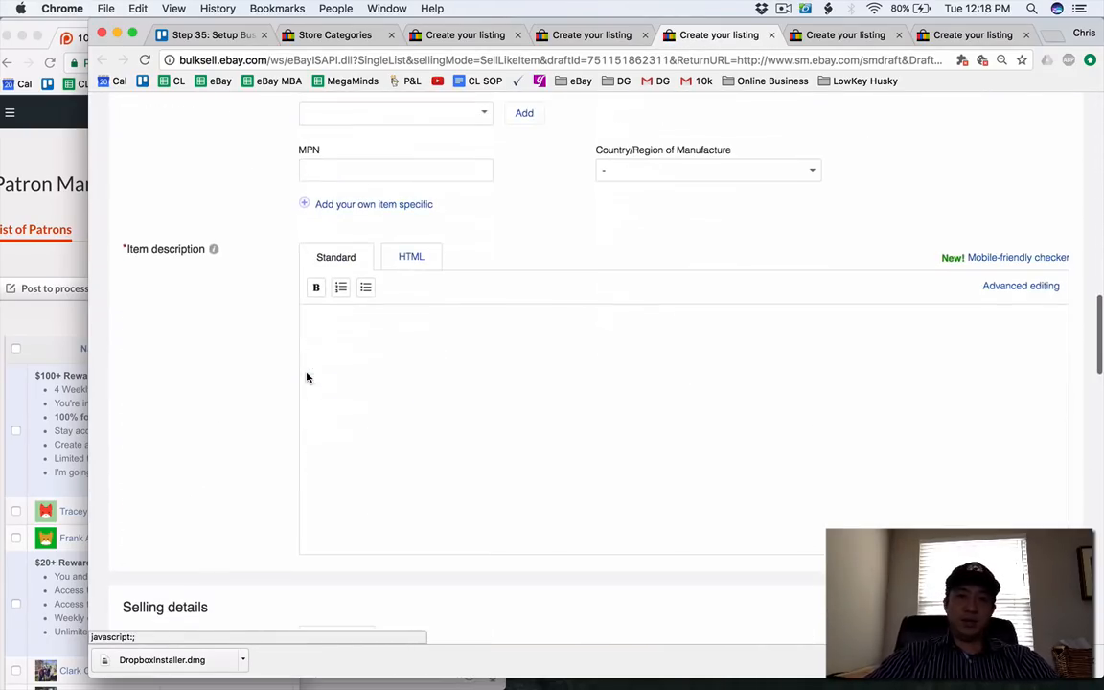
{"action": "left_click", "coordinate": [343, 380]}
{"action": "type", "text": "N"}
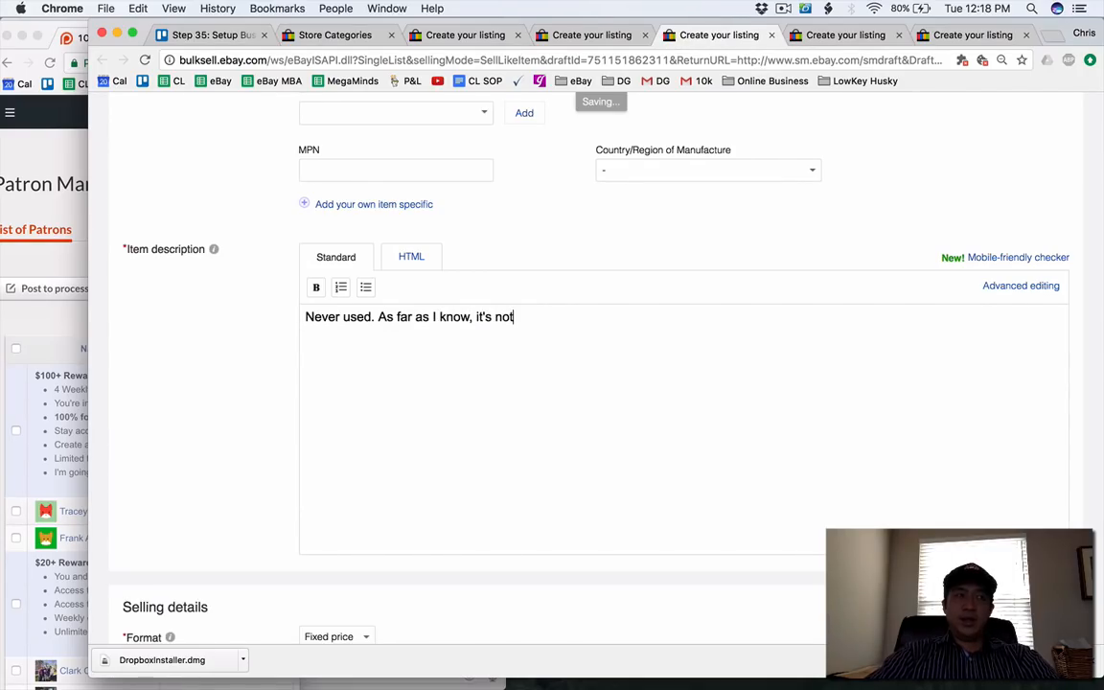
{"action": "key", "text": "BackSpace"}
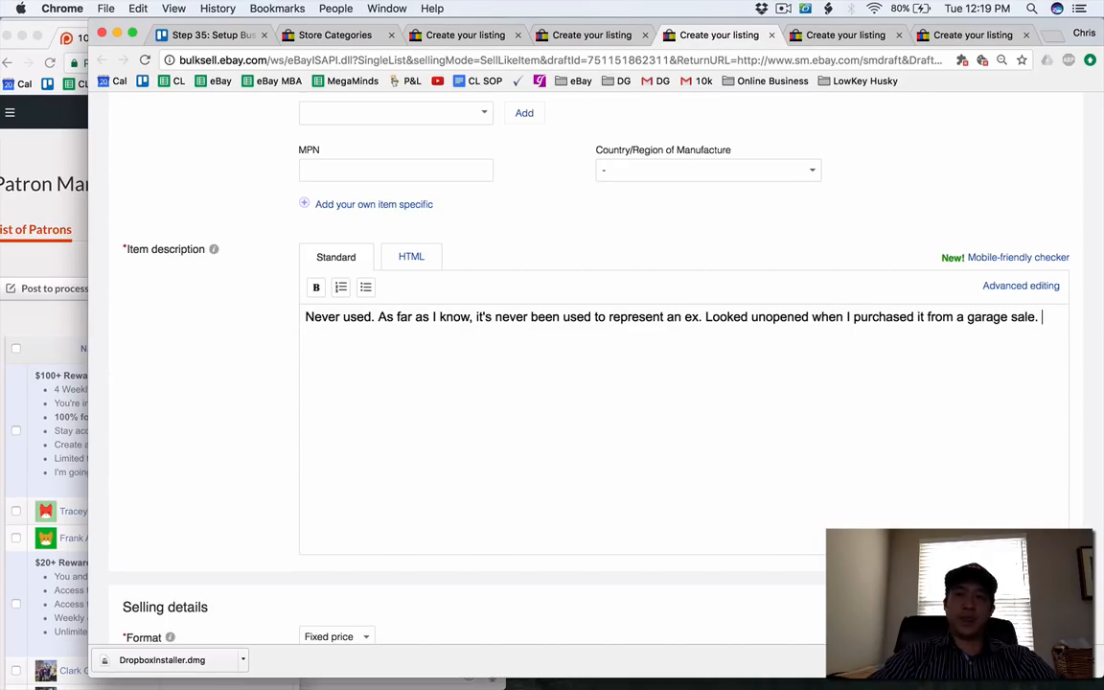
{"action": "scroll", "coordinate": [248, 316], "scroll_direction": "down", "scroll_amount": 5}
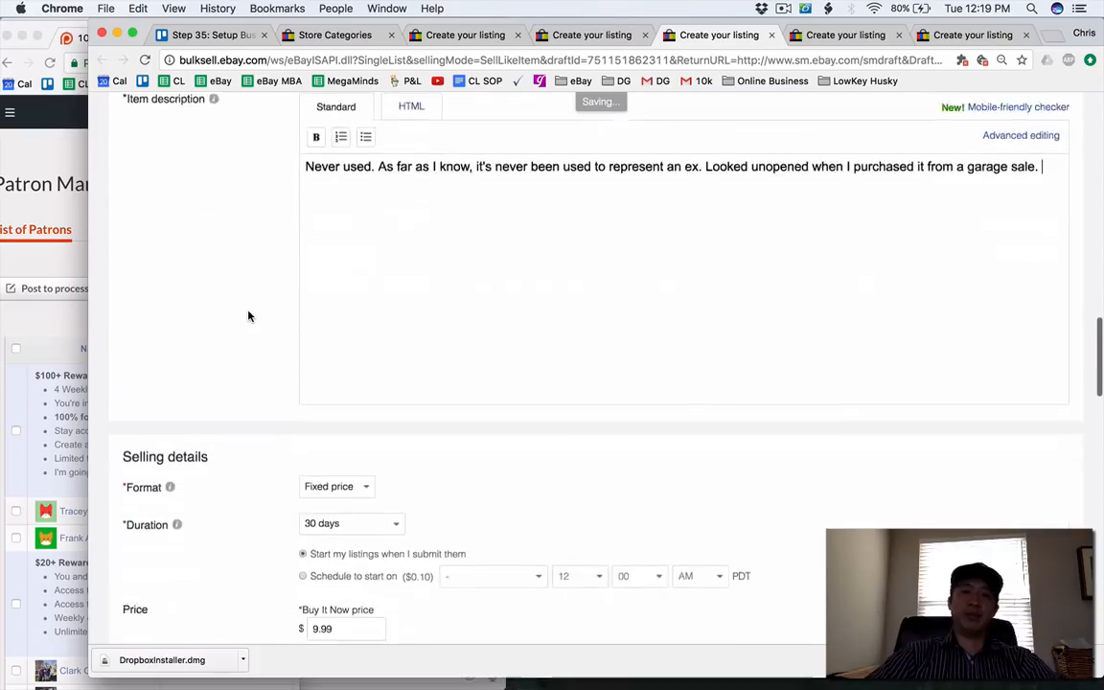
Reword the last sentence of the stress ball's description to "Looked unopened when I found it.".
{"action": "scroll", "coordinate": [249, 316], "scroll_direction": "up", "scroll_amount": 2}
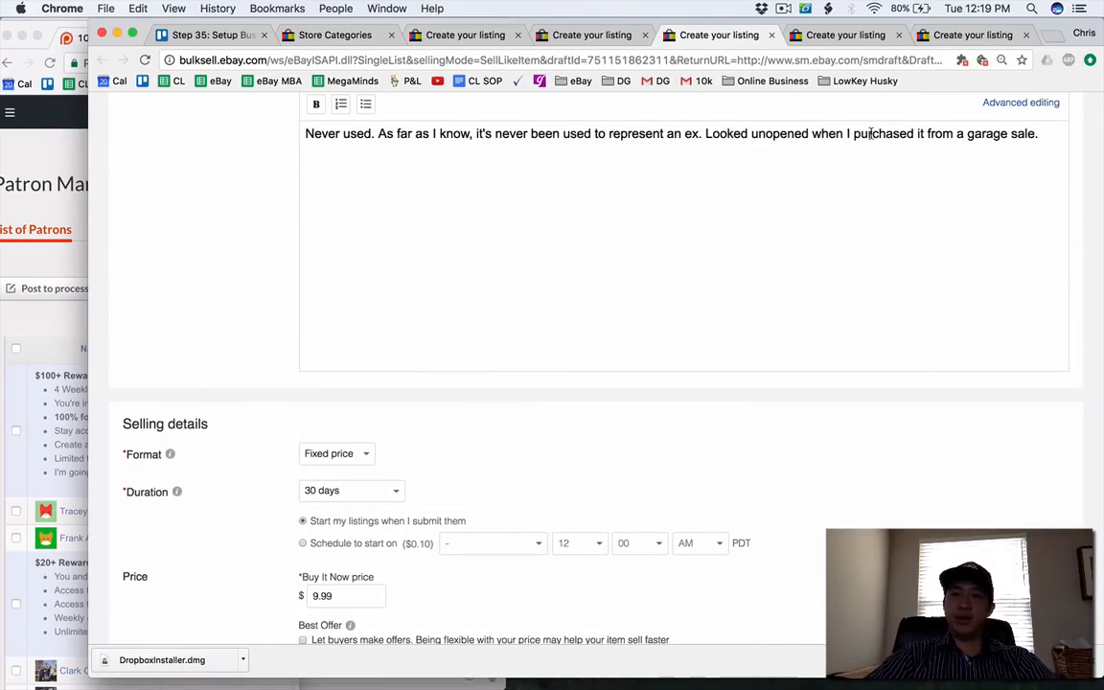
{"action": "left_click_drag", "start_coordinate": [852, 133], "coordinate": [1040, 133]}
{"action": "type", "text": "foun"}
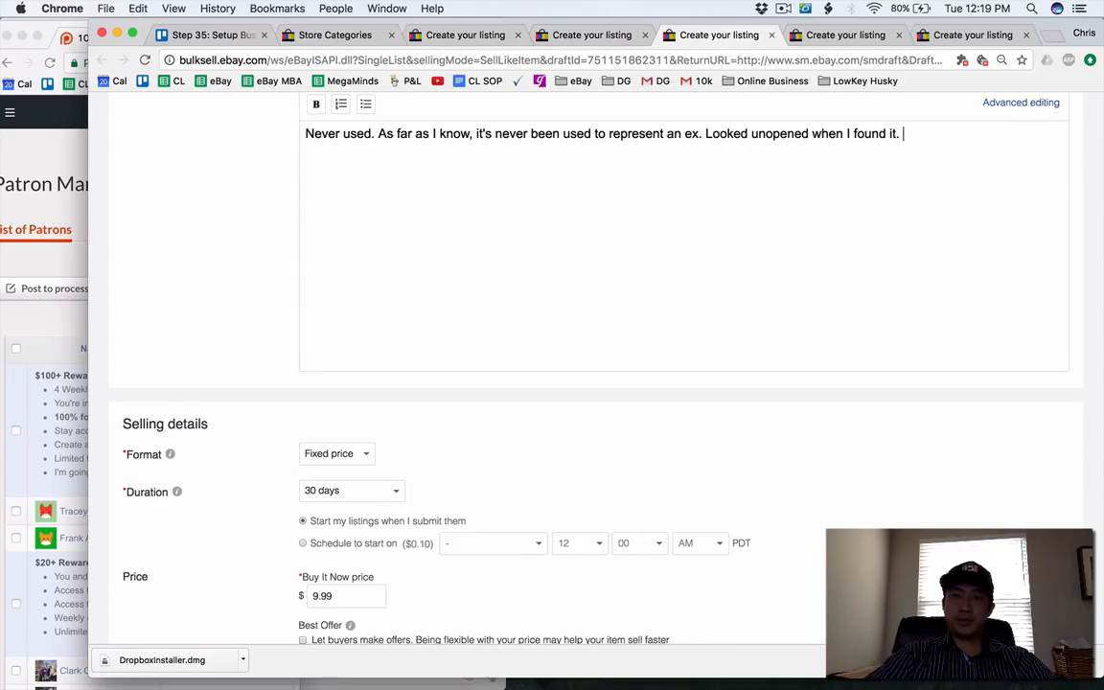
Review the stress ball's selling and shipping details, leave free shipping off, and list the item for sale.
{"action": "scroll", "coordinate": [915, 230], "scroll_direction": "up", "scroll_amount": 1}
{"action": "scroll", "coordinate": [915, 230], "scroll_direction": "down", "scroll_amount": 7}
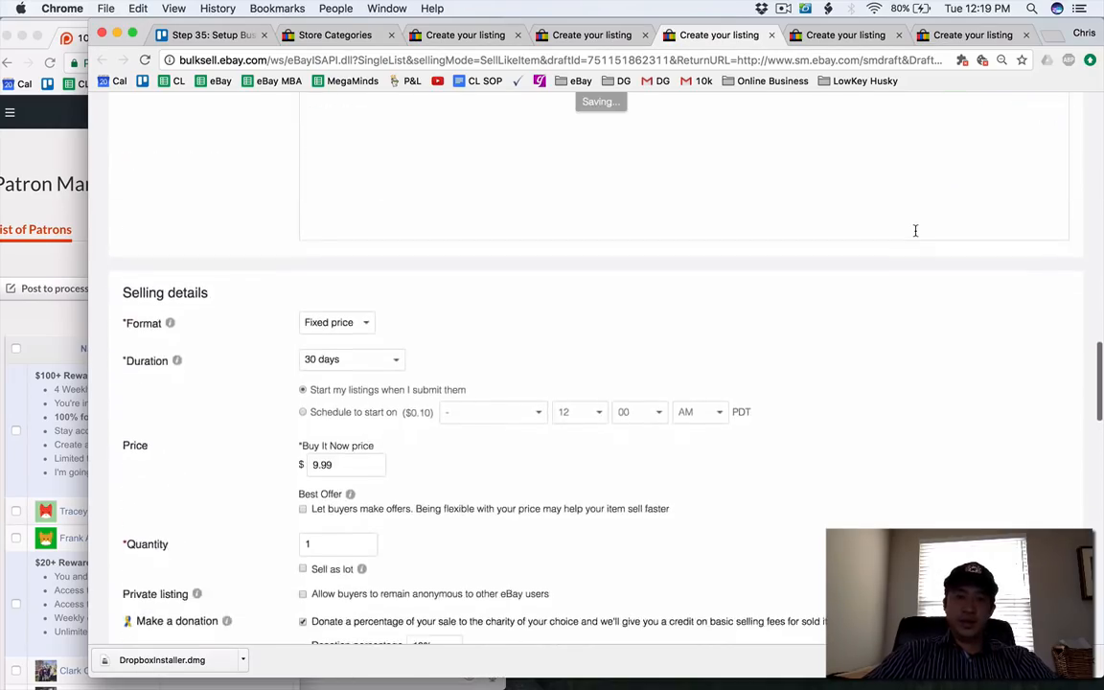
{"action": "scroll", "coordinate": [915, 230], "scroll_direction": "down", "scroll_amount": 10}
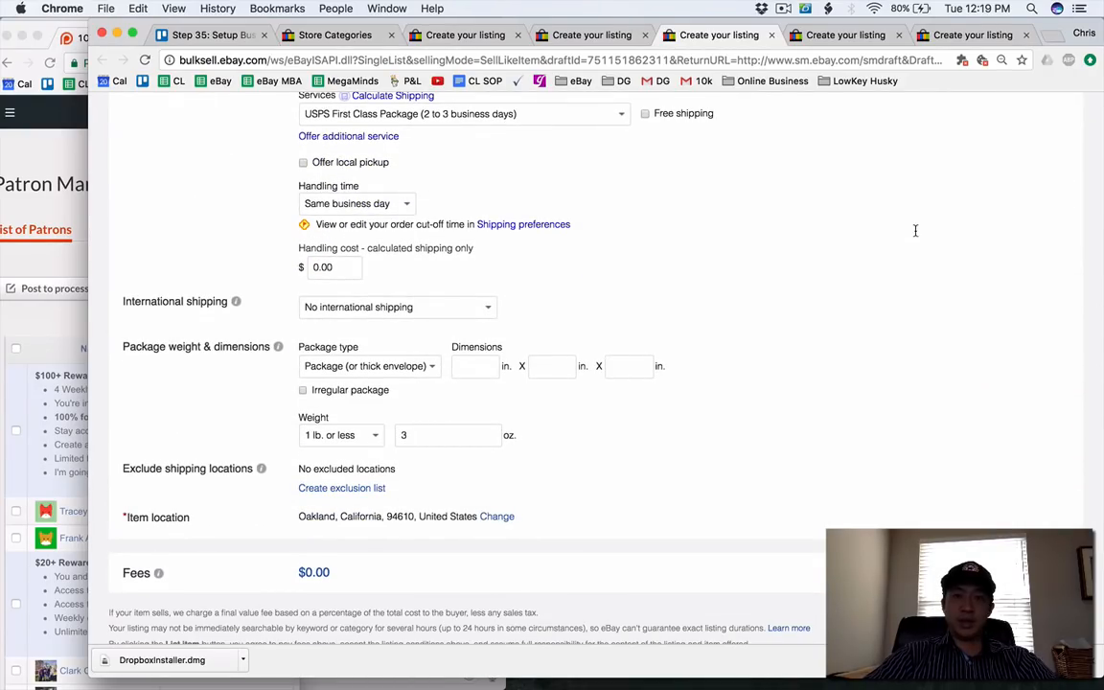
{"action": "left_click", "coordinate": [645, 113]}
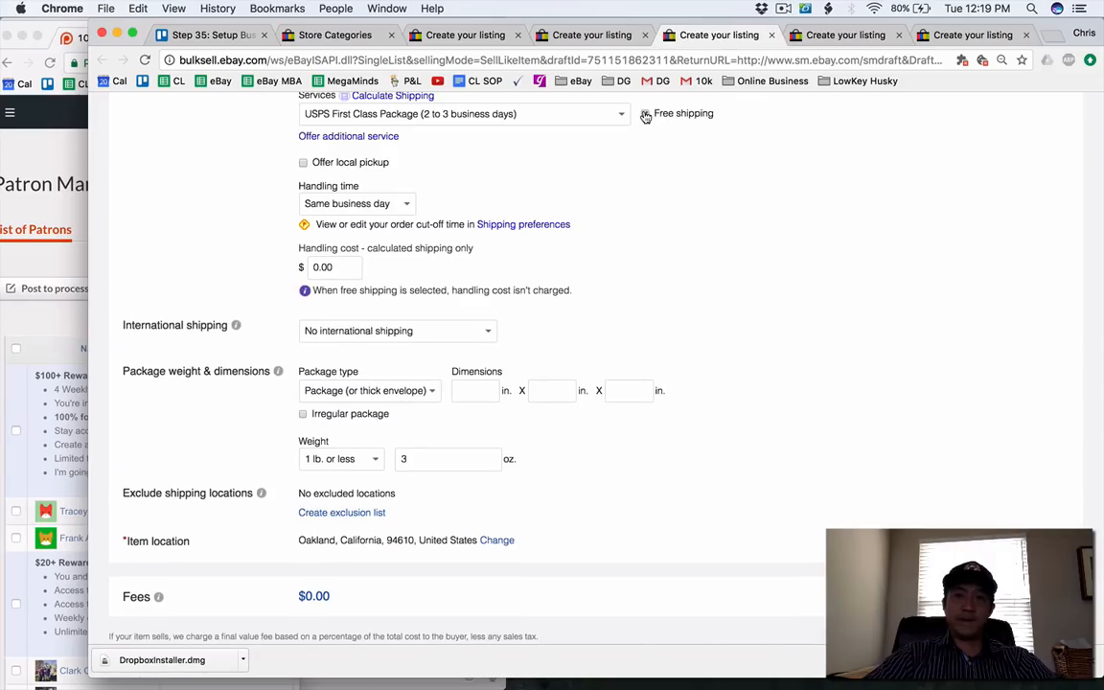
{"action": "left_click", "coordinate": [645, 113]}
{"action": "scroll", "coordinate": [566, 166], "scroll_direction": "down", "scroll_amount": 1}
{"action": "scroll", "coordinate": [566, 166], "scroll_direction": "down", "scroll_amount": 2}
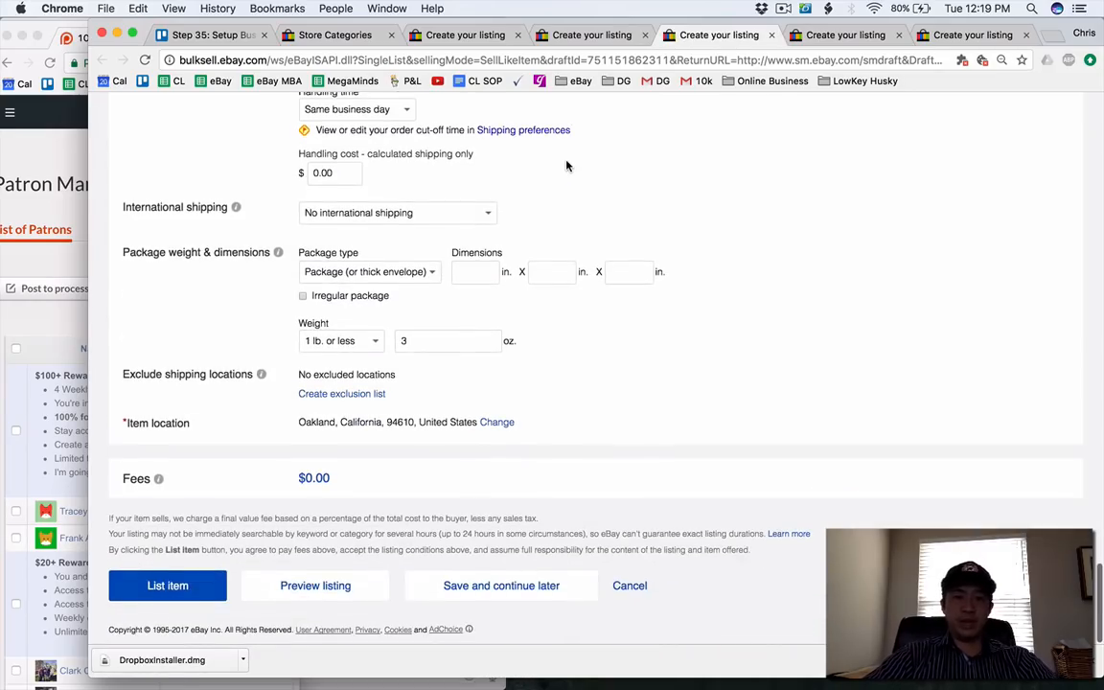
{"action": "left_click", "coordinate": [177, 587]}
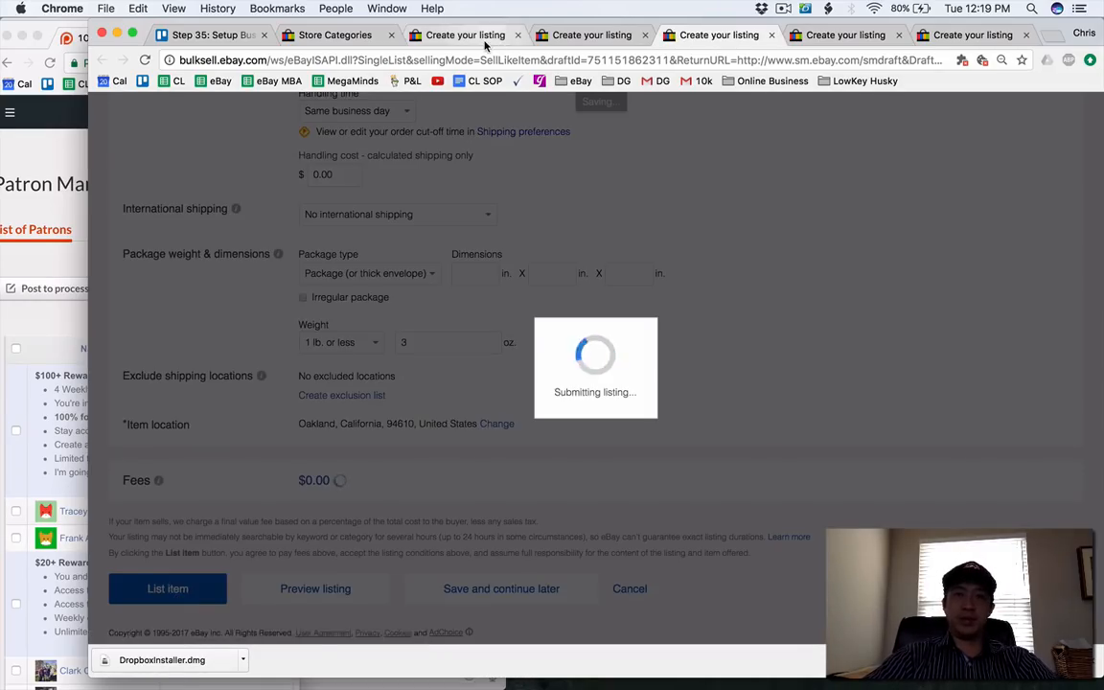
Close the finished Converse shoe listing and describe the PSA Sports Market Report as never opened and sealed.
{"action": "left_click", "coordinate": [498, 43]}
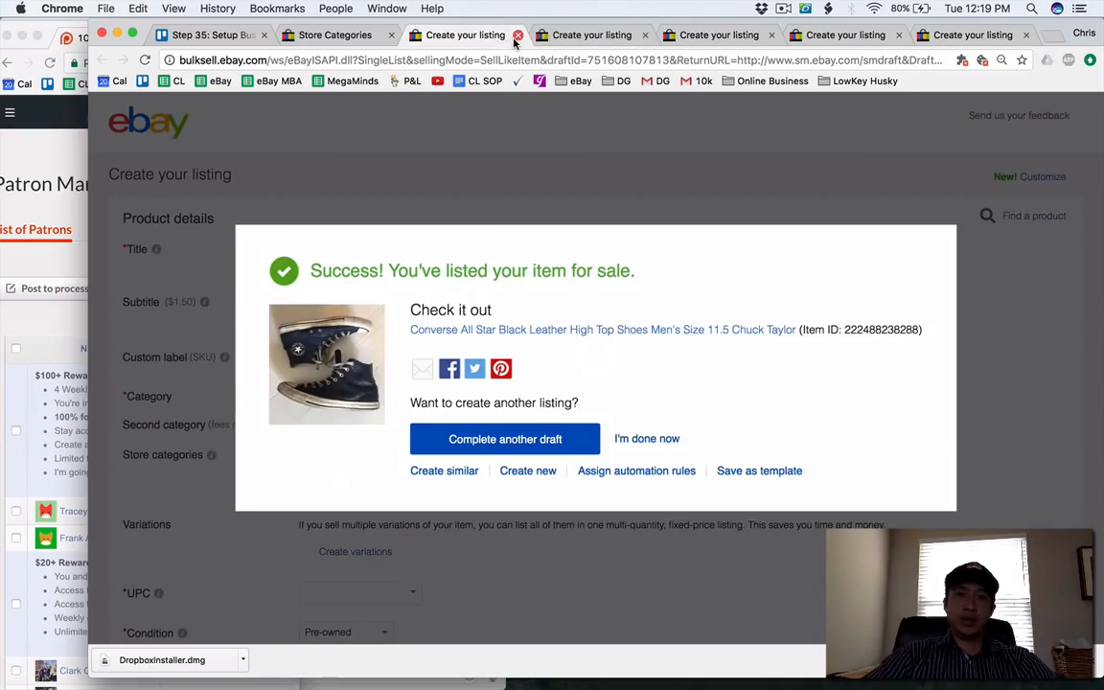
{"action": "left_click", "coordinate": [518, 35]}
{"action": "scroll", "coordinate": [414, 264], "scroll_direction": "down", "scroll_amount": 10}
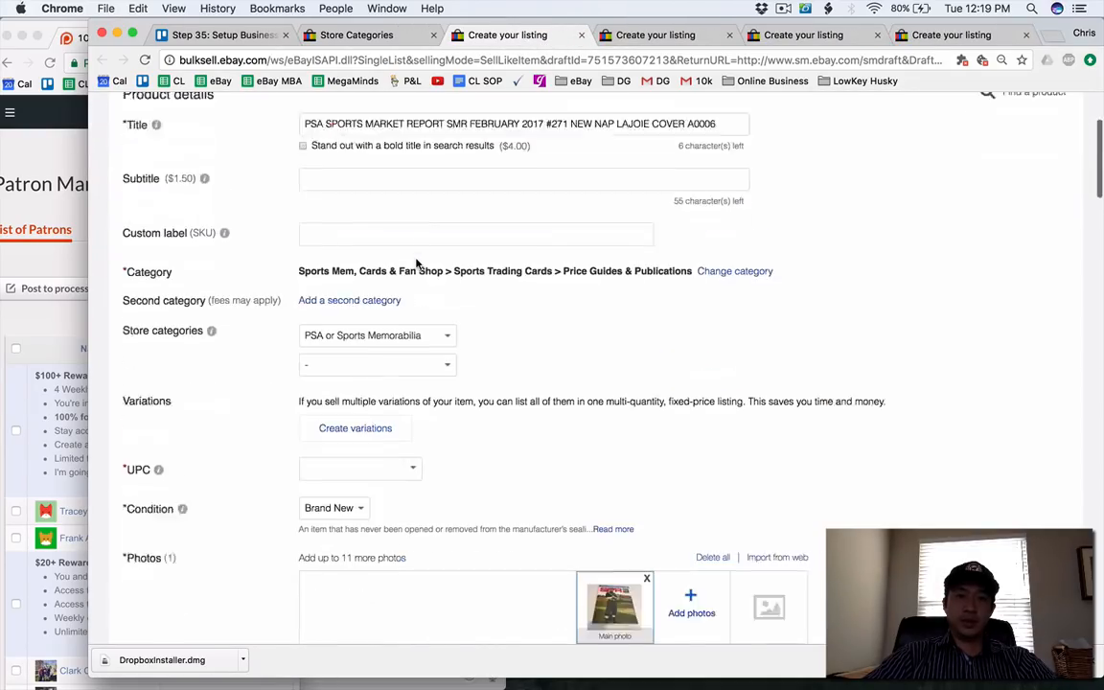
{"action": "scroll", "coordinate": [417, 278], "scroll_direction": "down", "scroll_amount": 5}
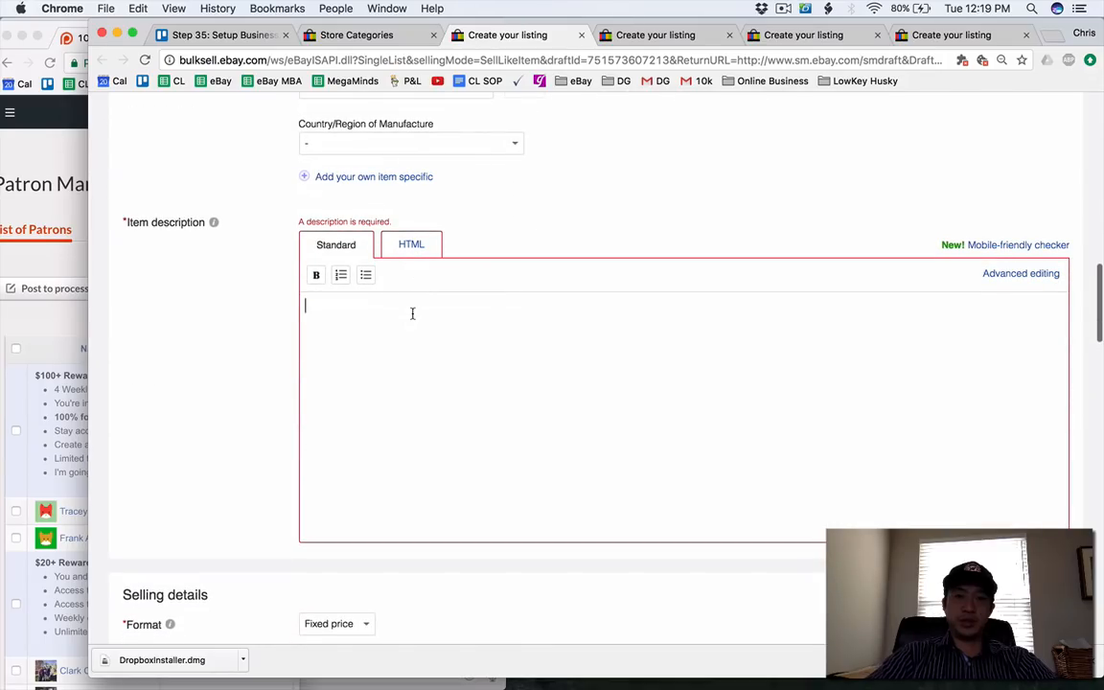
{"action": "type", "text": "n"}
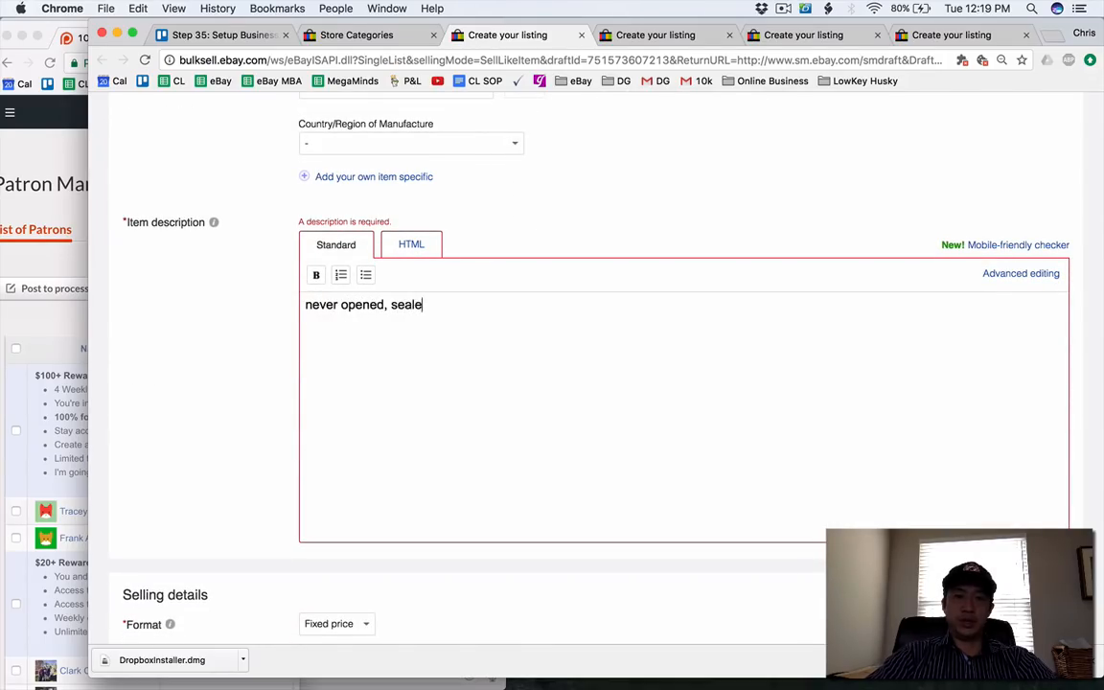
{"action": "type", "text": "ever opened, seale"}
List the PSA Sports Market Report for sale and close the stress ball's submitted listing.
{"action": "scroll", "coordinate": [311, 522], "scroll_direction": "down", "scroll_amount": 20}
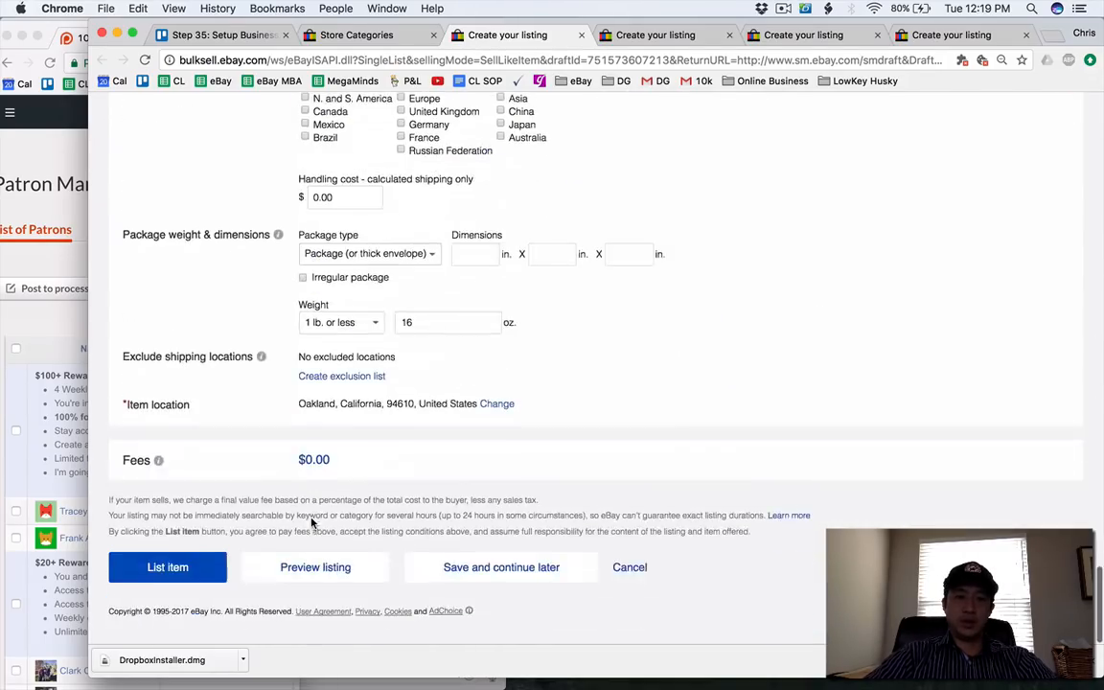
{"action": "left_click", "coordinate": [175, 588]}
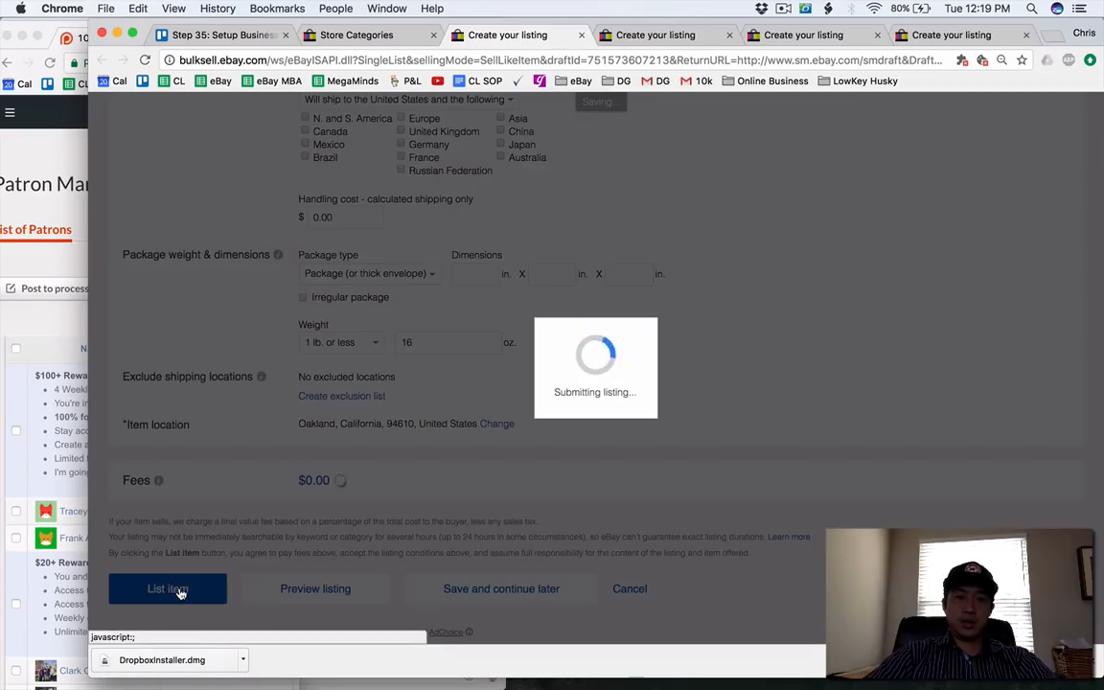
{"action": "left_click", "coordinate": [647, 37]}
{"action": "left_click", "coordinate": [728, 36]}
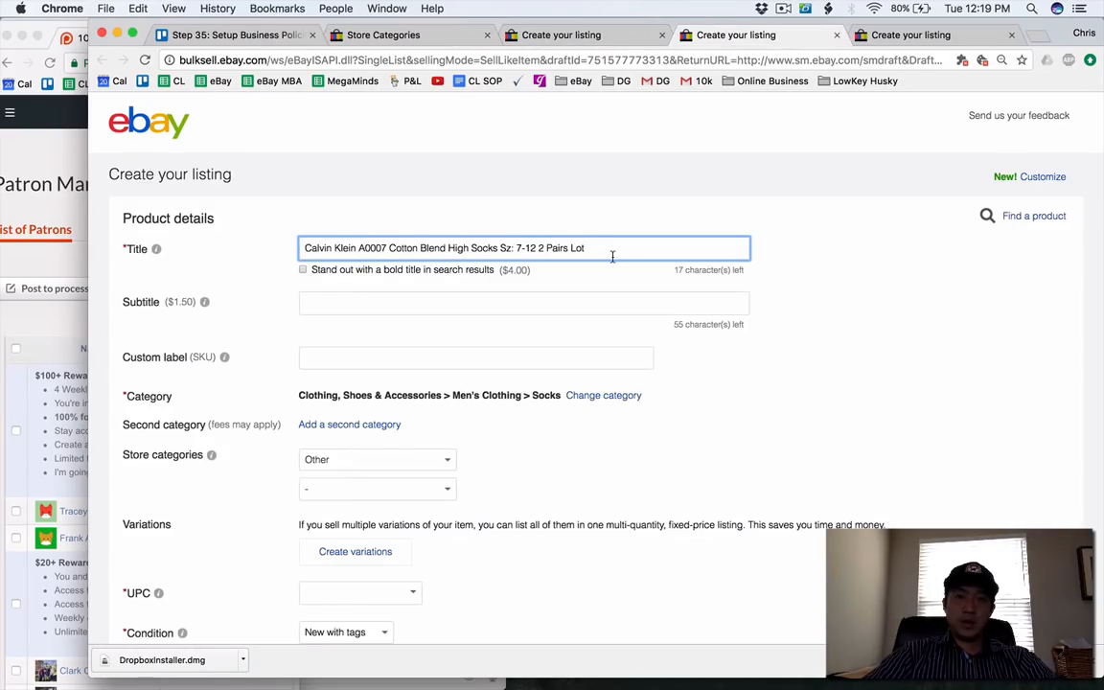
Check the store category choices for the Calvin Klein socks and keep Other.
{"action": "scroll", "coordinate": [493, 238], "scroll_direction": "down", "scroll_amount": 5}
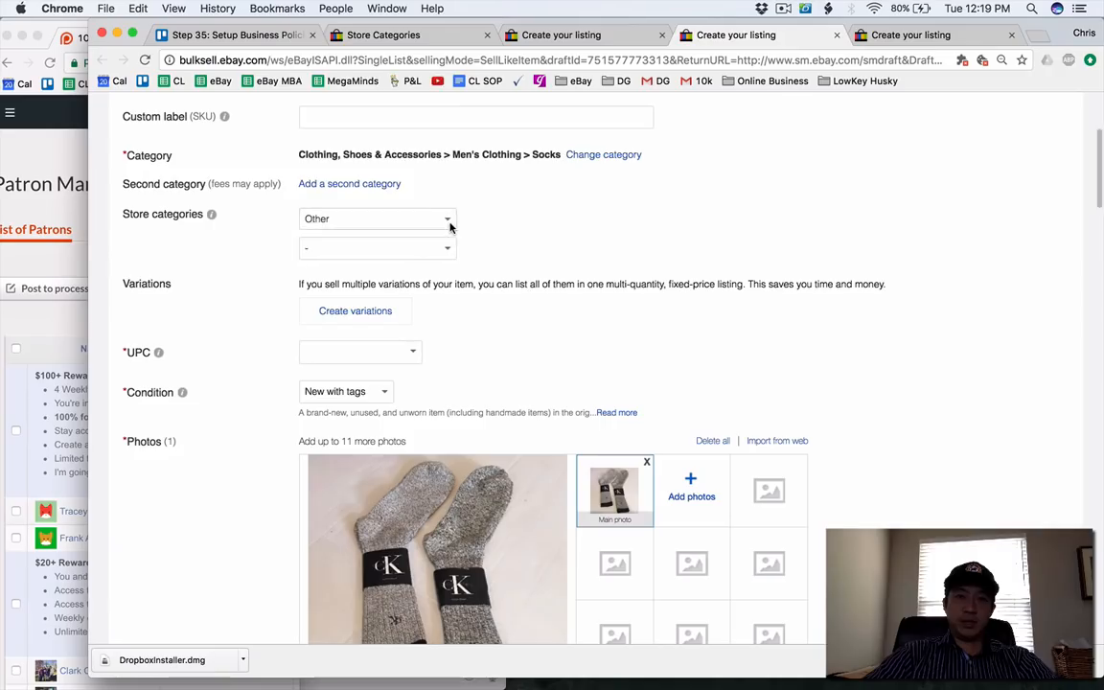
{"action": "left_click", "coordinate": [450, 219]}
{"action": "left_click", "coordinate": [473, 217]}
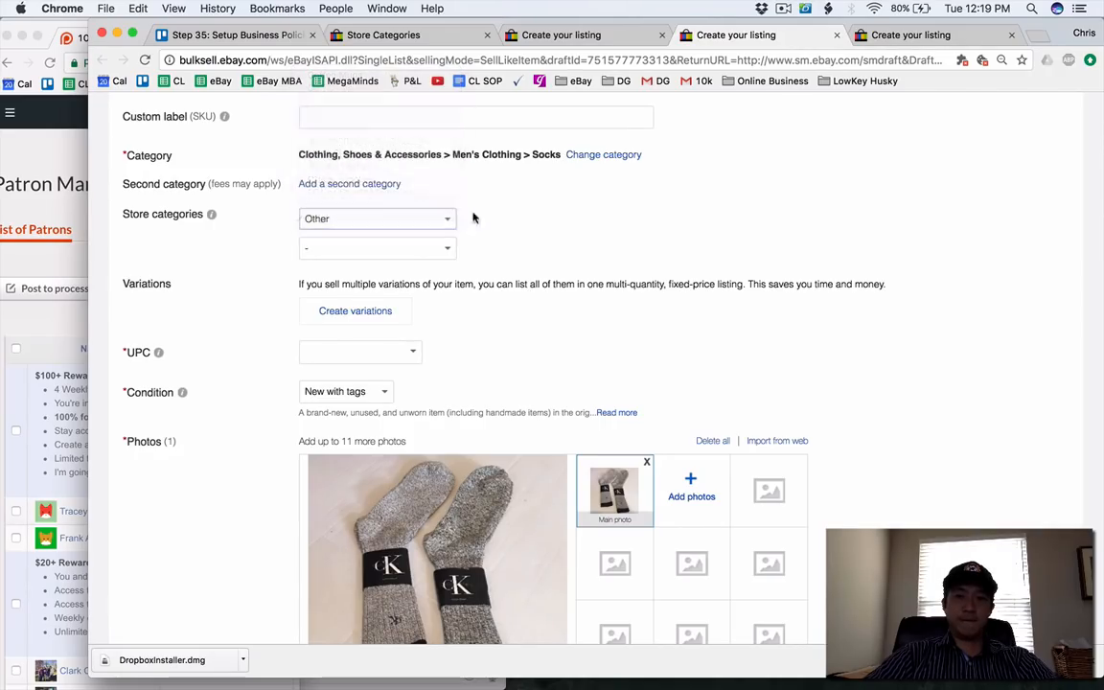
Enter "new socks, never worn." as the Calvin Klein socks' item description.
{"action": "scroll", "coordinate": [530, 336], "scroll_direction": "down", "scroll_amount": 10}
{"action": "scroll", "coordinate": [529, 335], "scroll_direction": "down", "scroll_amount": 2}
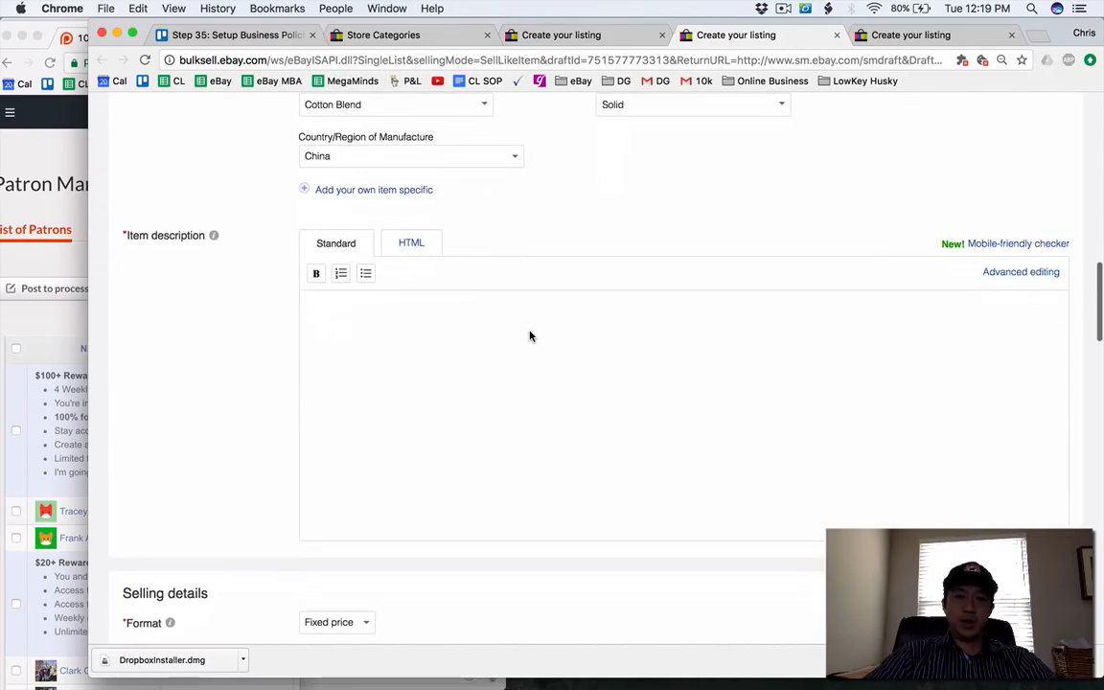
{"action": "type", "text": "nice sokc, ne"}
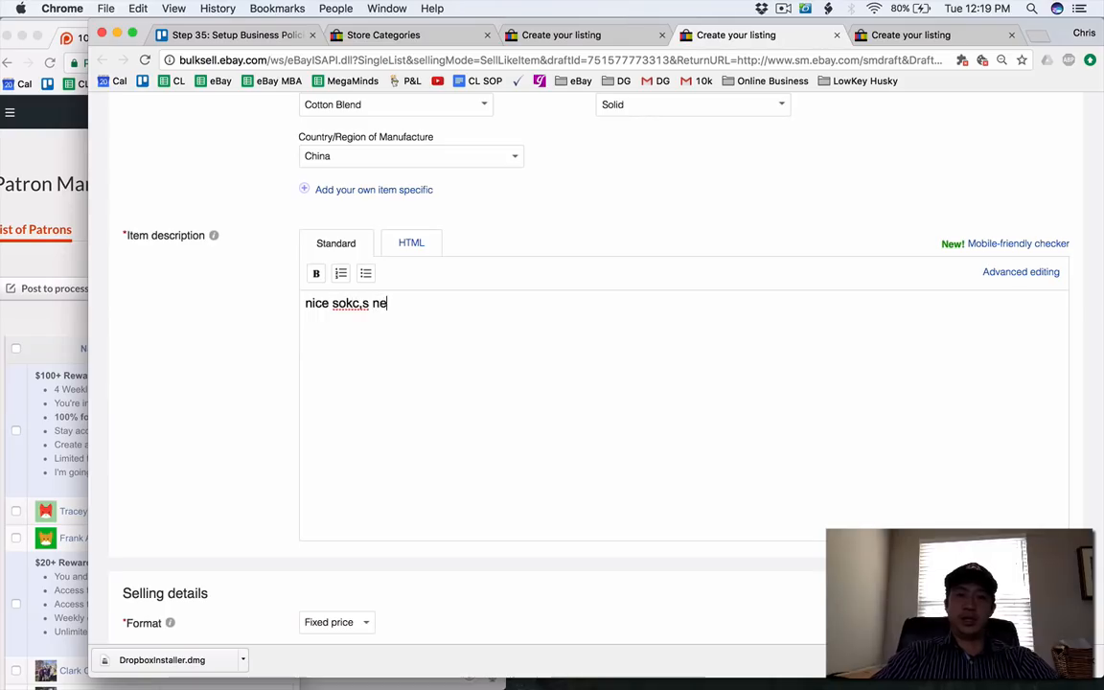
{"action": "key", "text": "BackSpace"}
{"action": "key", "text": "BackSpace"}
{"action": "key", "text": "BackSpace"}
{"action": "key", "text": "BackSpace"}
{"action": "key", "text": "BackSpace"}
{"action": "key", "text": "BackSpace"}
{"action": "type", "text": "cks, ne"}
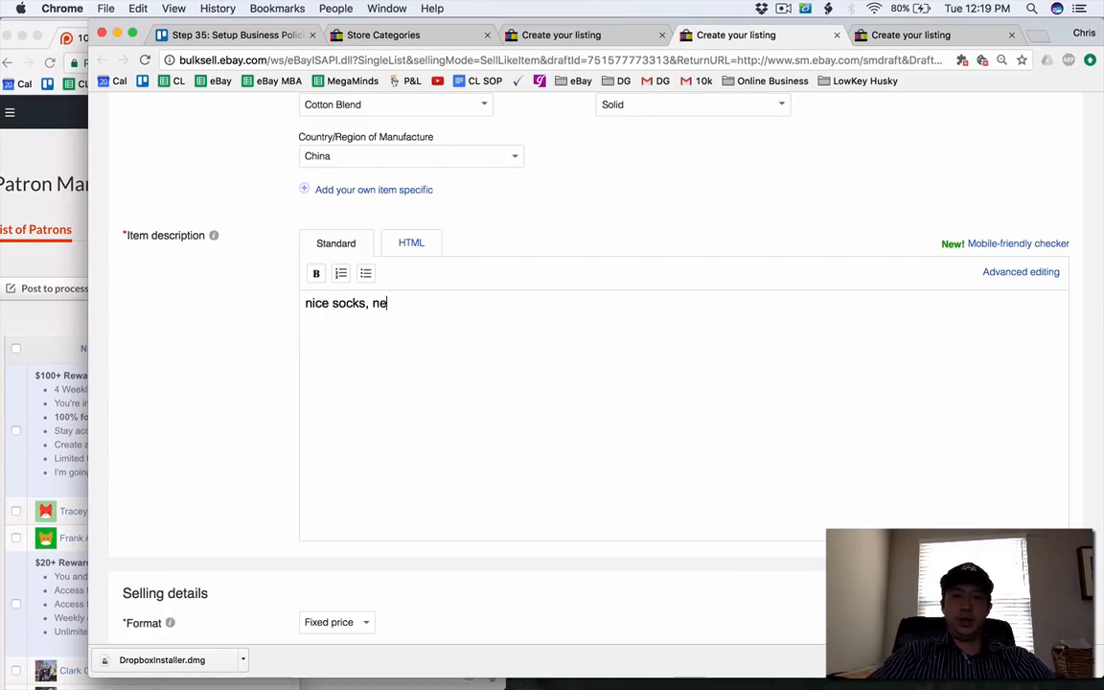
{"action": "type", "text": "w"}
{"action": "key", "text": "super+a"}
{"action": "type", "text": "new,"}
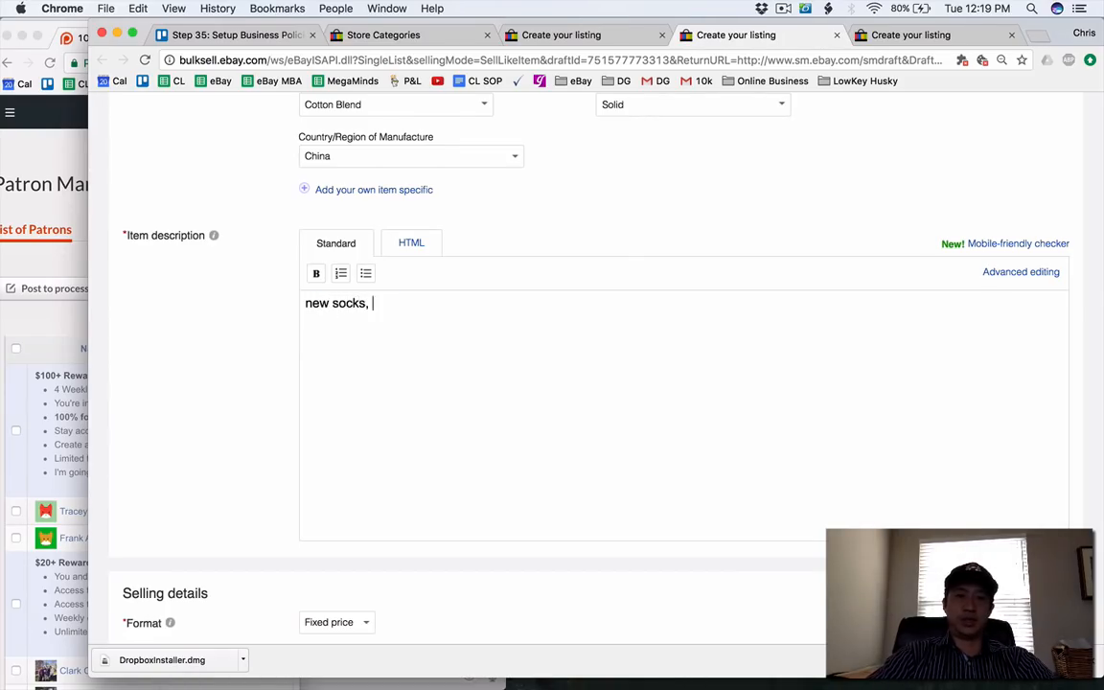
{"action": "scroll", "coordinate": [529, 326], "scroll_direction": "down", "scroll_amount": 2}
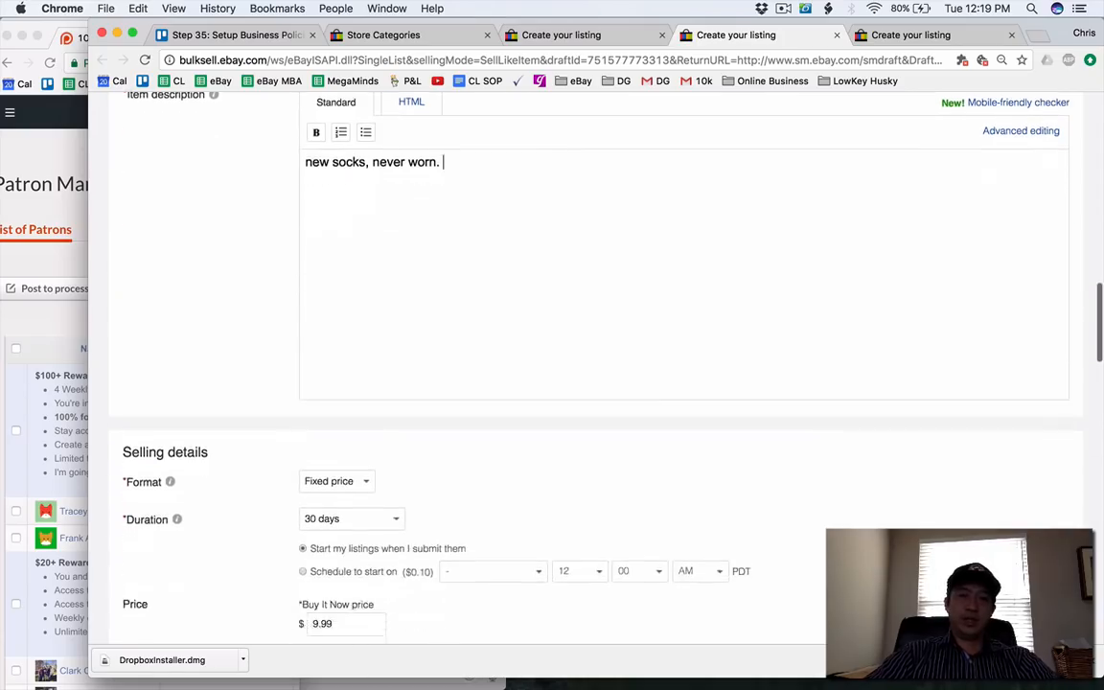
Review the socks' selling, return and shipping details and list the item for sale.
{"action": "scroll", "coordinate": [529, 325], "scroll_direction": "up", "scroll_amount": 1}
{"action": "scroll", "coordinate": [493, 254], "scroll_direction": "down", "scroll_amount": 10}
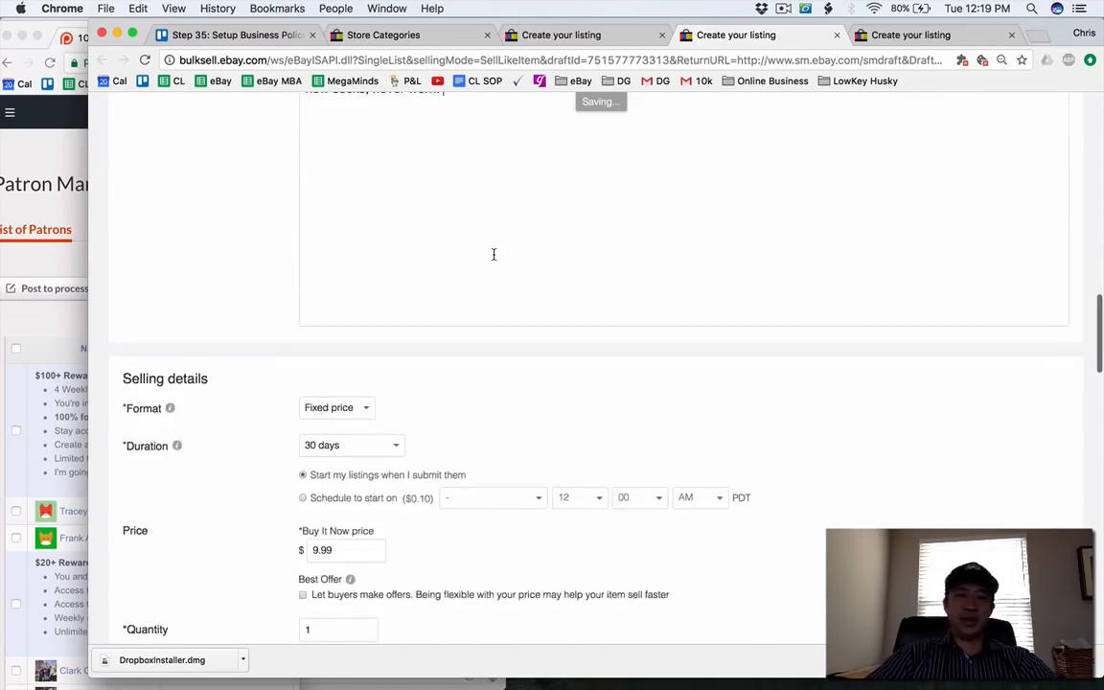
{"action": "scroll", "coordinate": [493, 254], "scroll_direction": "down", "scroll_amount": 7}
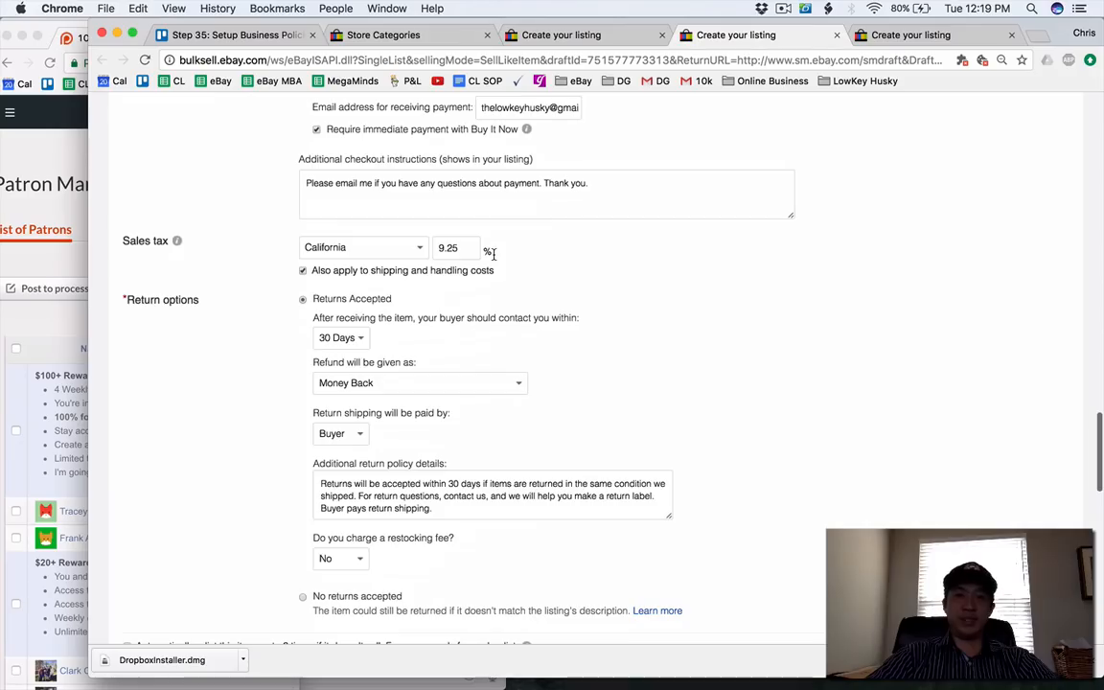
{"action": "scroll", "coordinate": [493, 253], "scroll_direction": "down", "scroll_amount": 9}
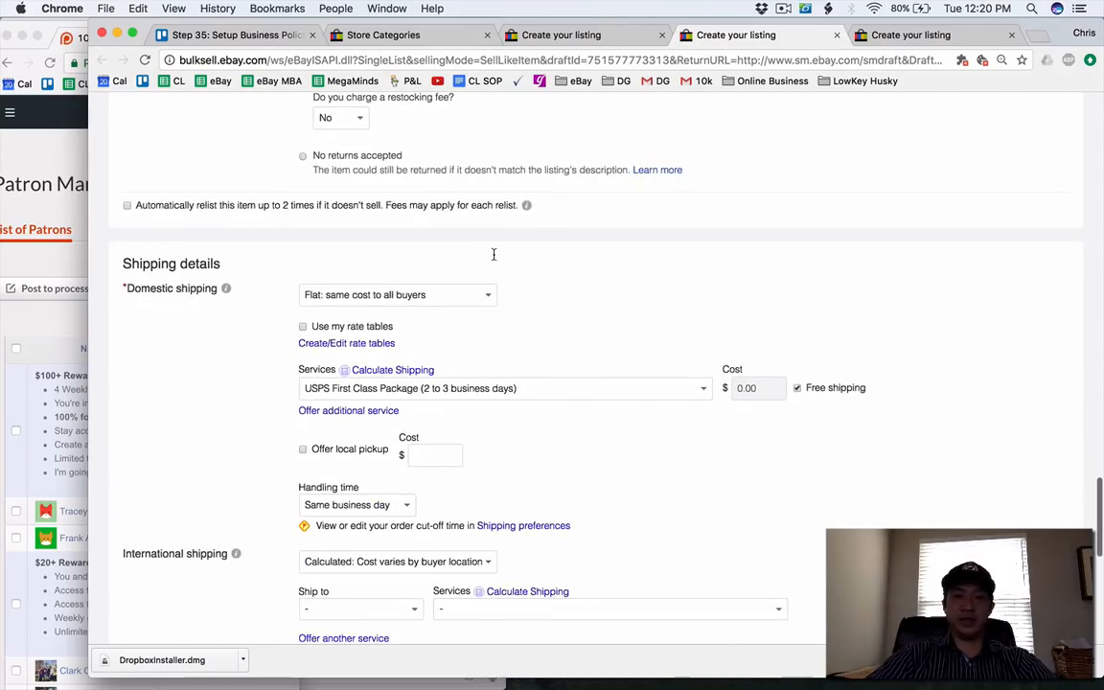
{"action": "scroll", "coordinate": [494, 254], "scroll_direction": "down", "scroll_amount": 15}
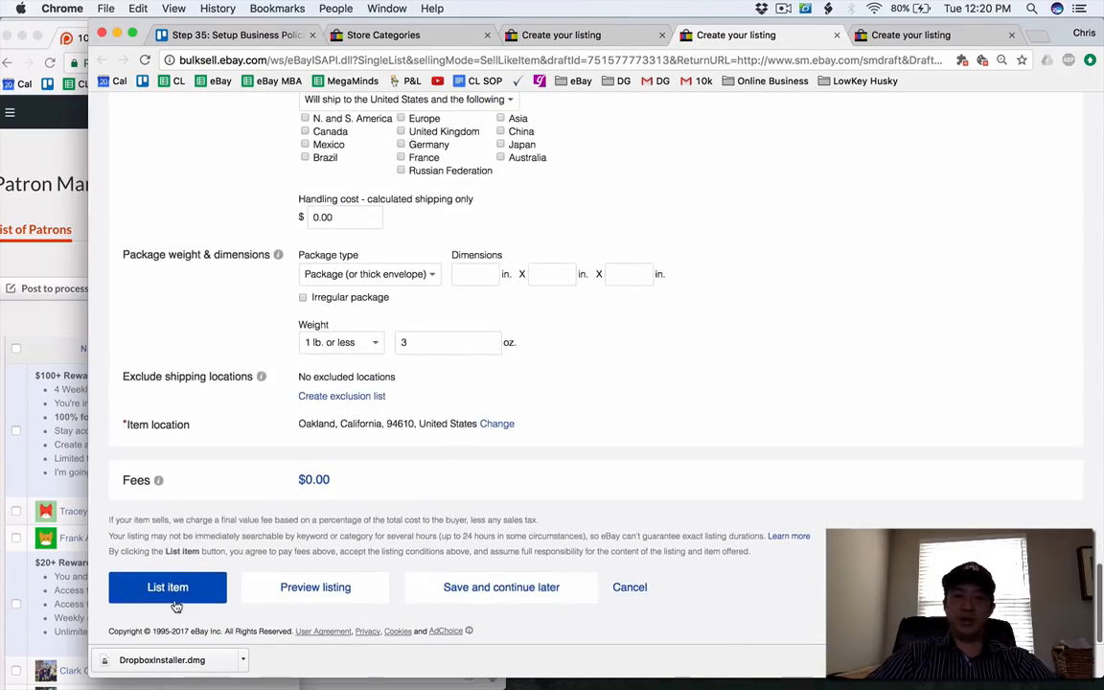
{"action": "left_click", "coordinate": [153, 588]}
Set the Quiksilver swim trunks' main store category to Mens Pants Shorts & Swimwear.
{"action": "left_click", "coordinate": [904, 35]}
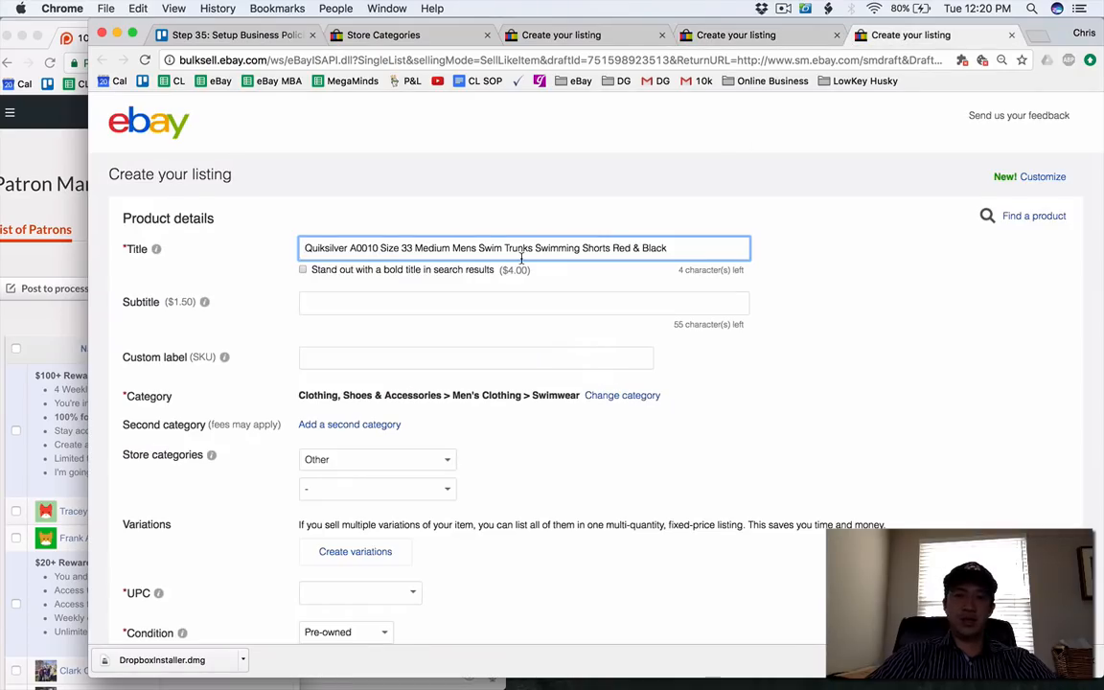
{"action": "scroll", "coordinate": [521, 257], "scroll_direction": "down", "scroll_amount": 3}
{"action": "left_click", "coordinate": [439, 324]}
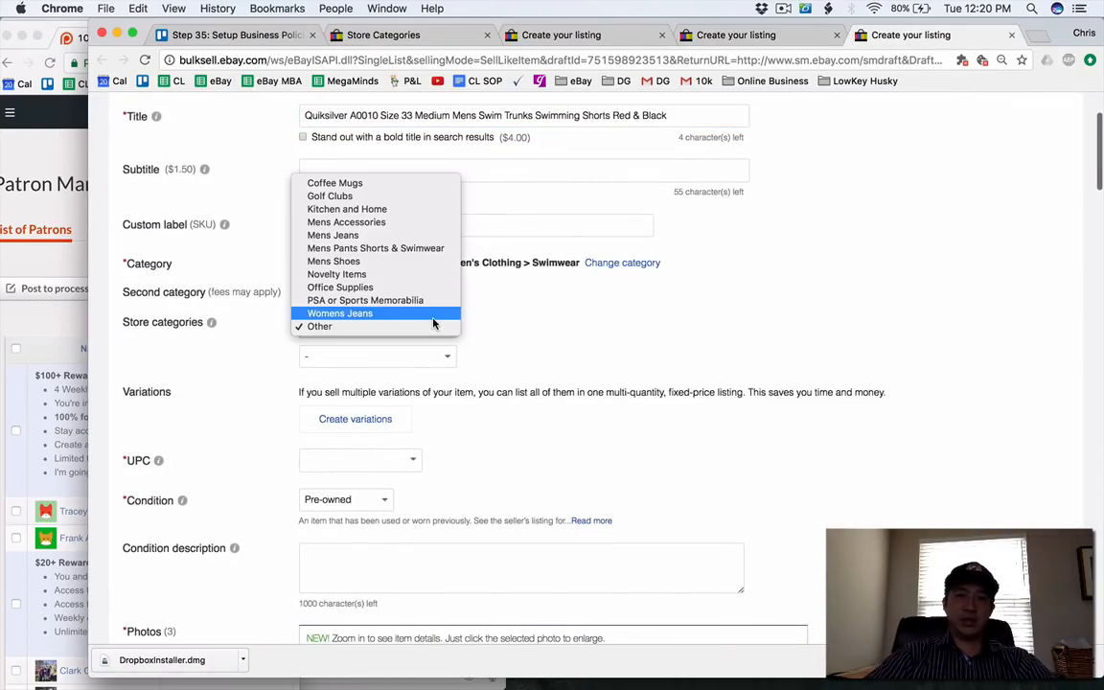
{"action": "left_click", "coordinate": [436, 251]}
Review the swim trunks' photos, description, selling and shipping details, and submit the listing for sale.
{"action": "scroll", "coordinate": [149, 403], "scroll_direction": "down", "scroll_amount": 10}
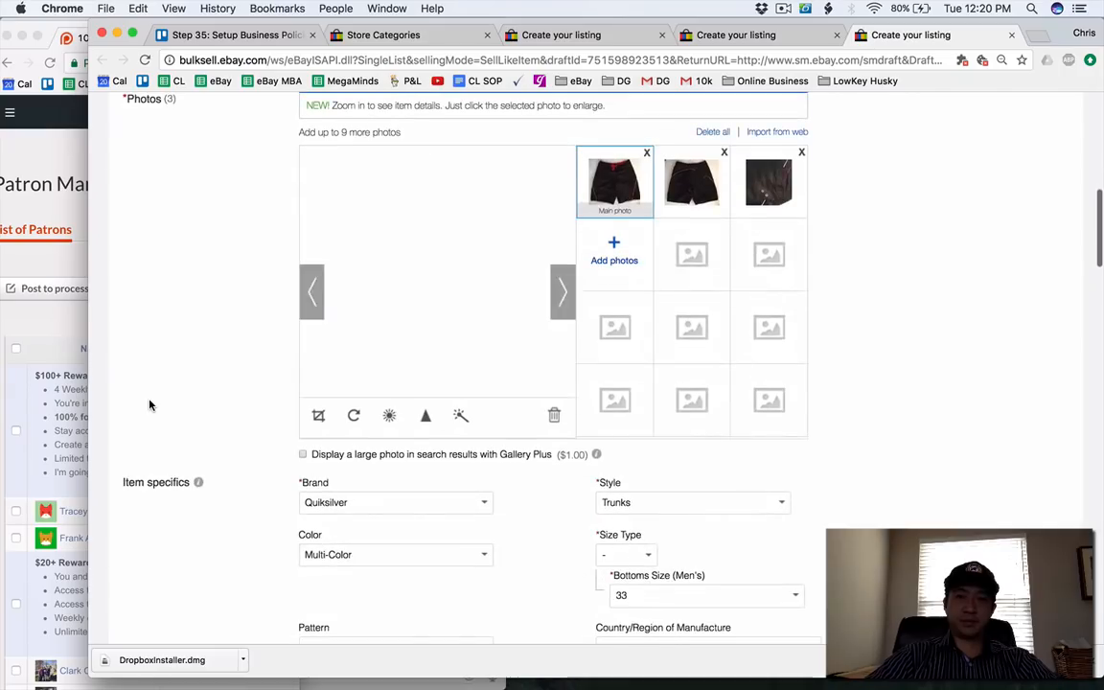
{"action": "scroll", "coordinate": [148, 405], "scroll_direction": "down", "scroll_amount": 13}
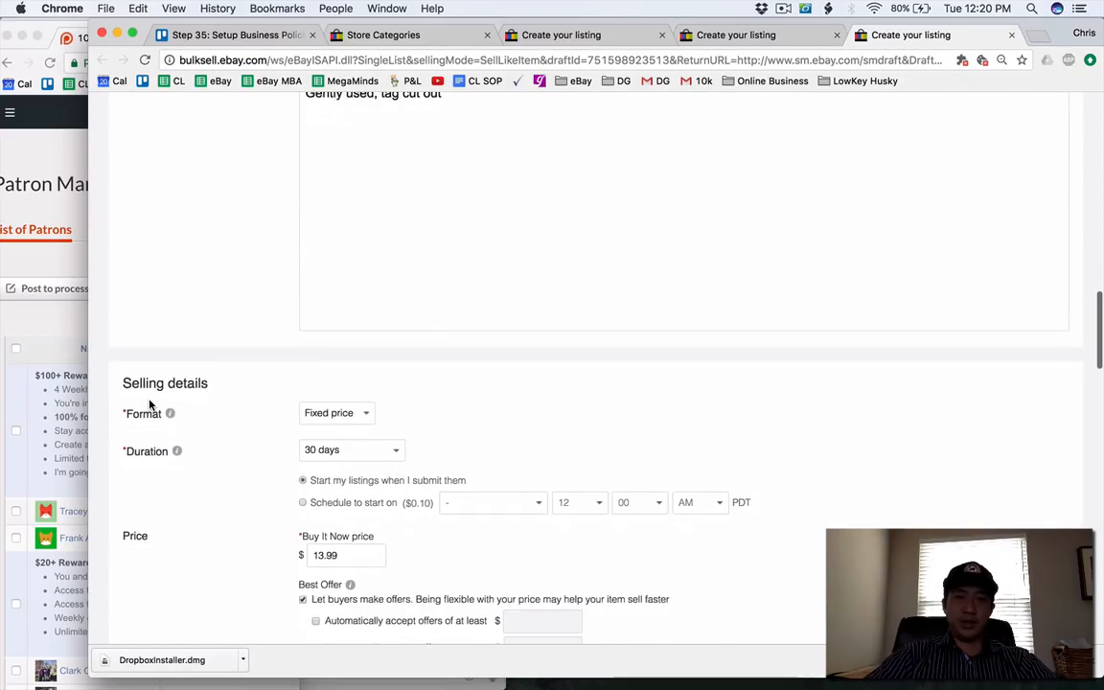
{"action": "scroll", "coordinate": [149, 405], "scroll_direction": "down", "scroll_amount": 6}
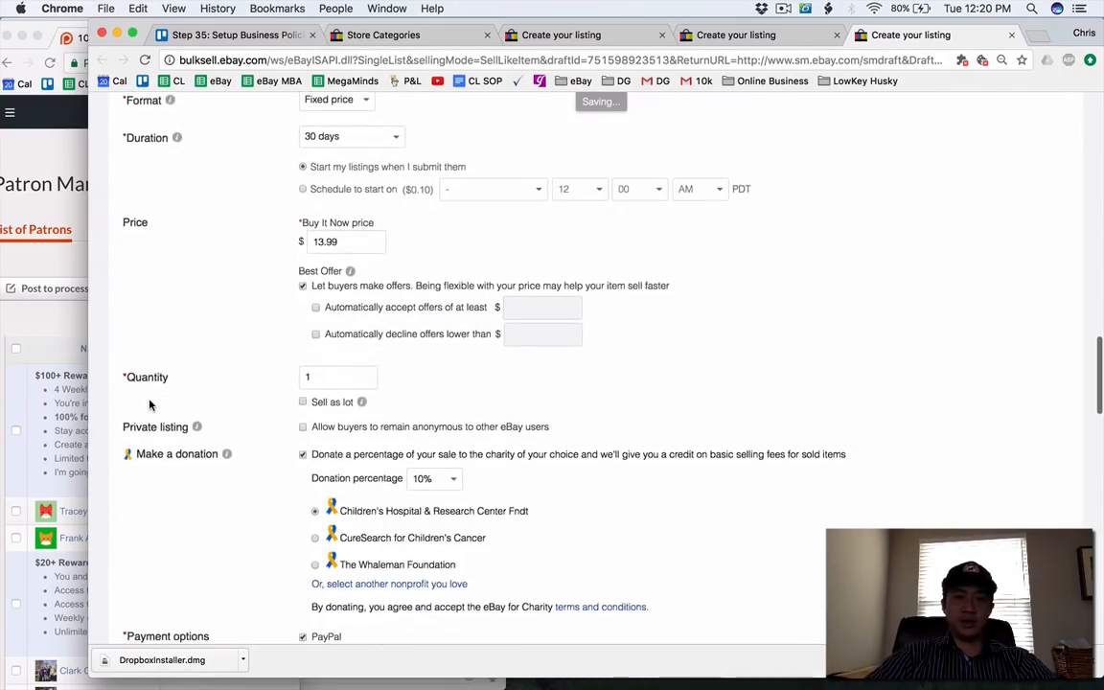
{"action": "scroll", "coordinate": [149, 404], "scroll_direction": "down", "scroll_amount": 3}
{"action": "scroll", "coordinate": [149, 404], "scroll_direction": "down", "scroll_amount": 7}
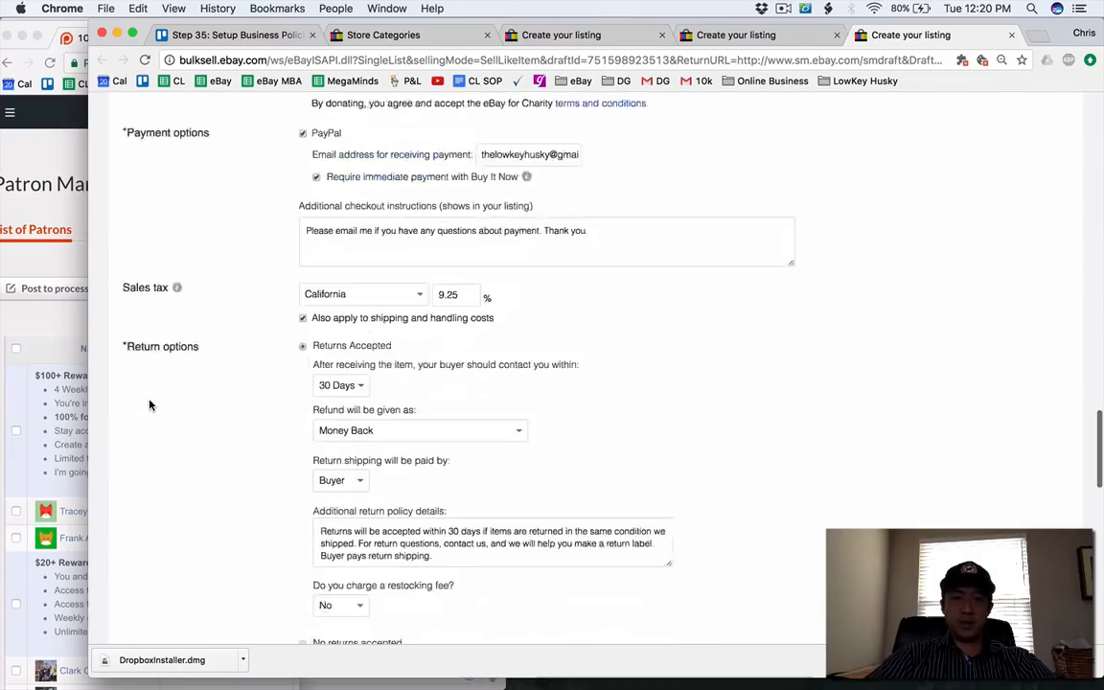
{"action": "scroll", "coordinate": [148, 404], "scroll_direction": "down", "scroll_amount": 20}
{"action": "scroll", "coordinate": [179, 445], "scroll_direction": "up", "scroll_amount": 6}
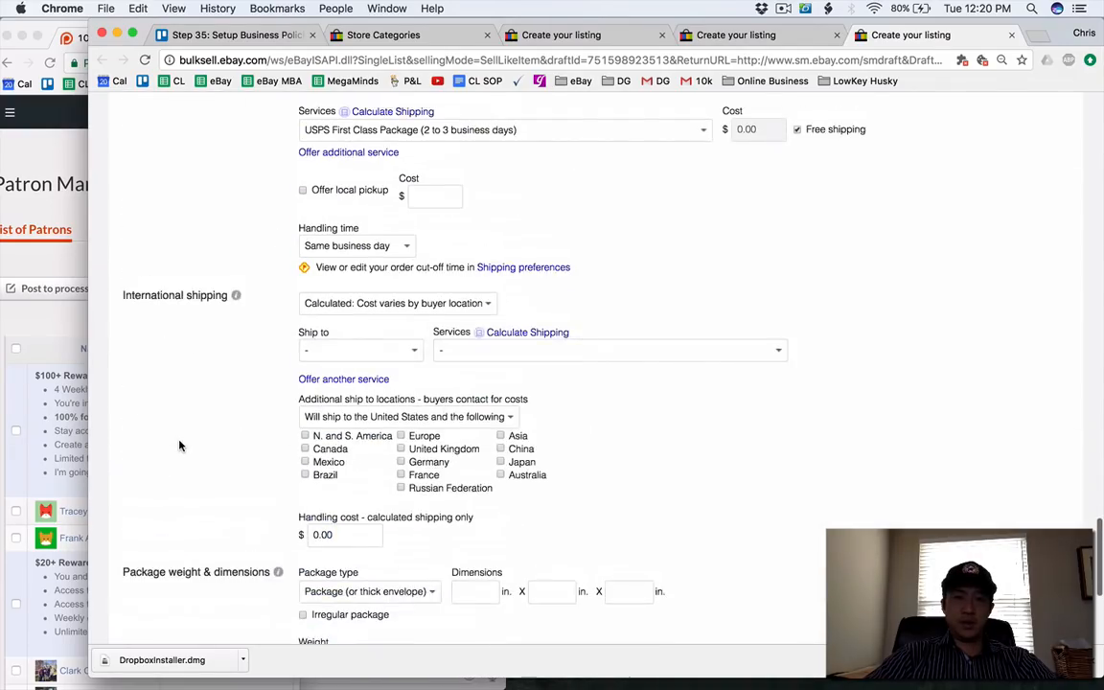
{"action": "scroll", "coordinate": [180, 445], "scroll_direction": "up", "scroll_amount": 2}
{"action": "scroll", "coordinate": [179, 445], "scroll_direction": "down", "scroll_amount": 5}
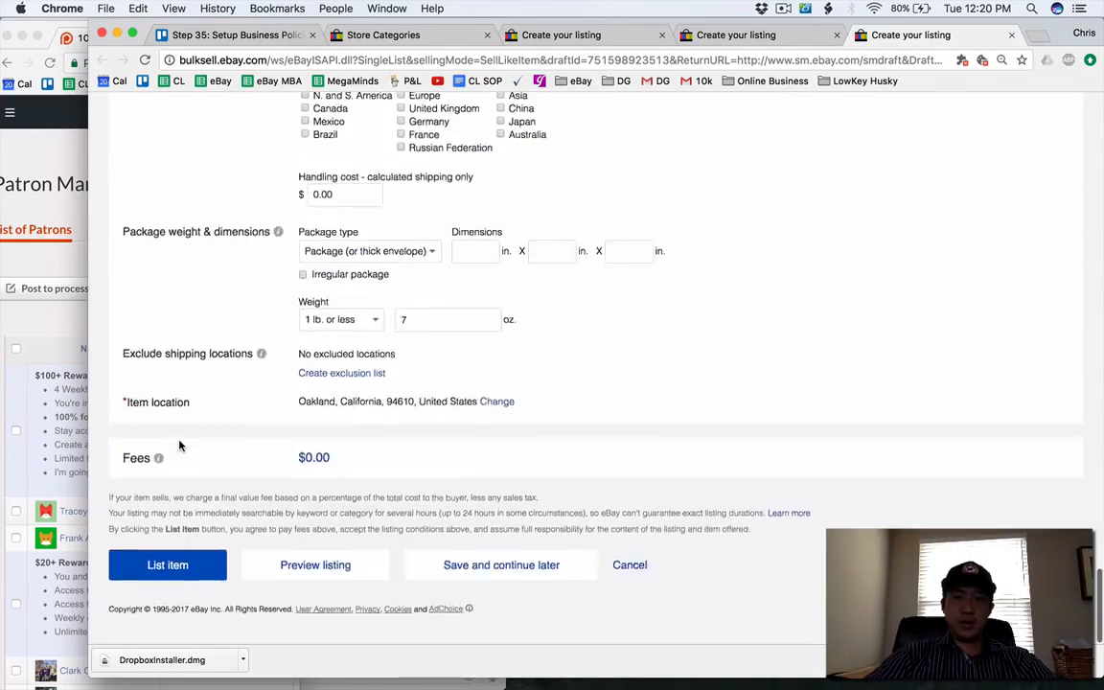
{"action": "scroll", "coordinate": [154, 575], "scroll_direction": "up", "scroll_amount": 1}
{"action": "left_click", "coordinate": [171, 601]}
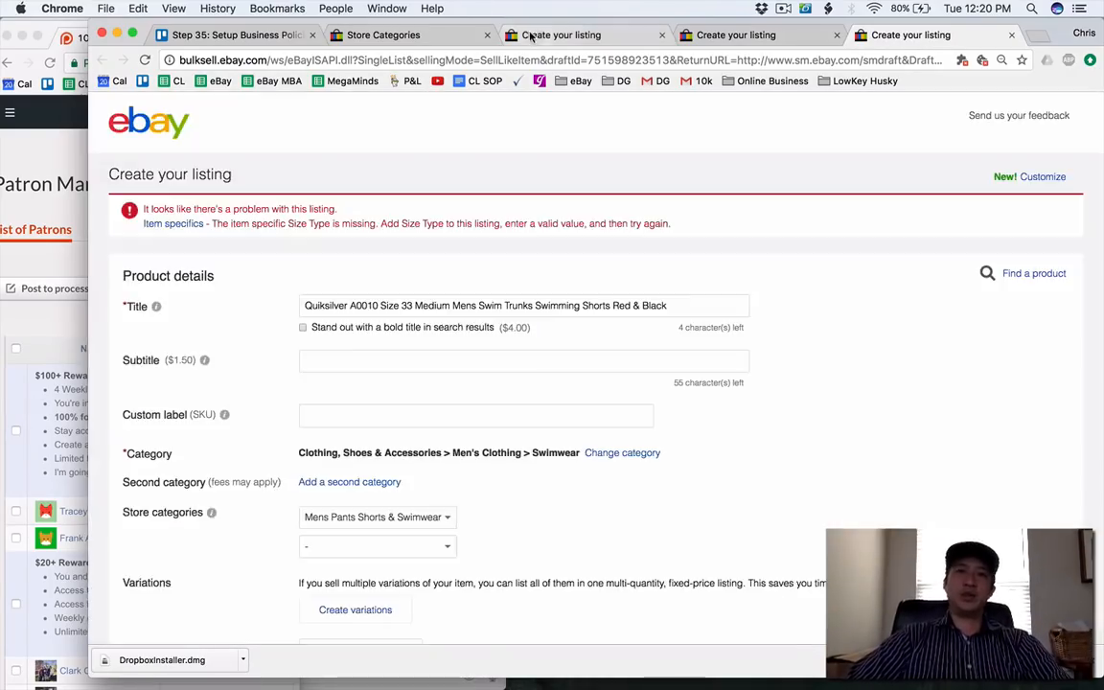
Check the PSA report's listing submission, and close the finished PSA report and socks listings.
{"action": "left_click", "coordinate": [529, 36]}
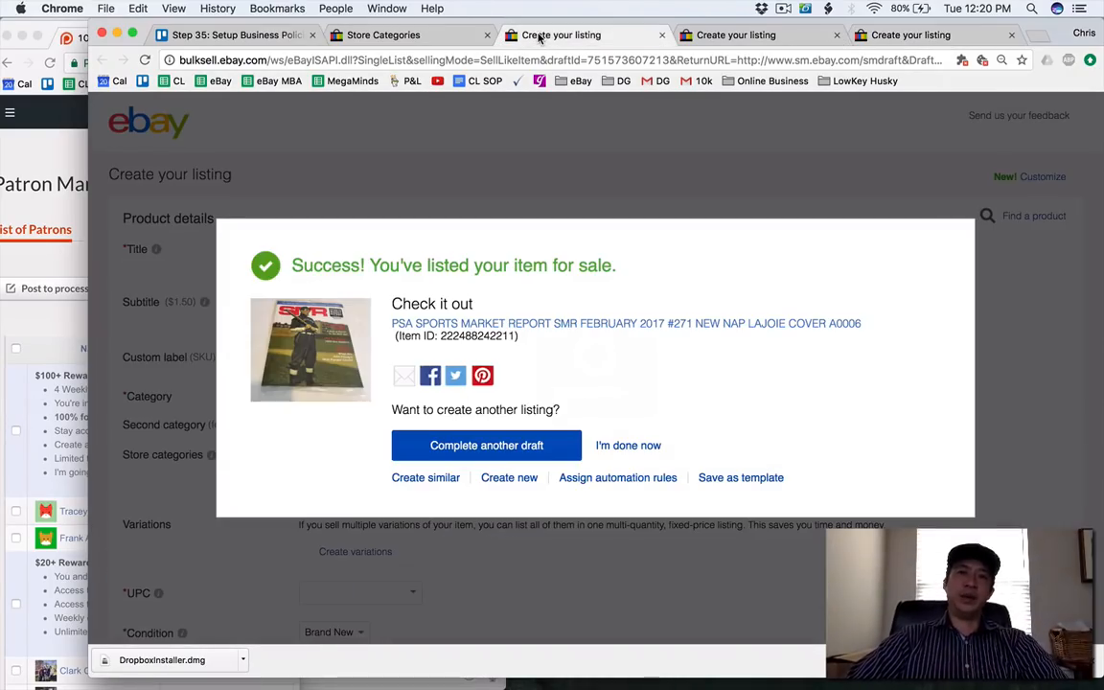
{"action": "left_click", "coordinate": [662, 35]}
{"action": "left_click", "coordinate": [662, 35]}
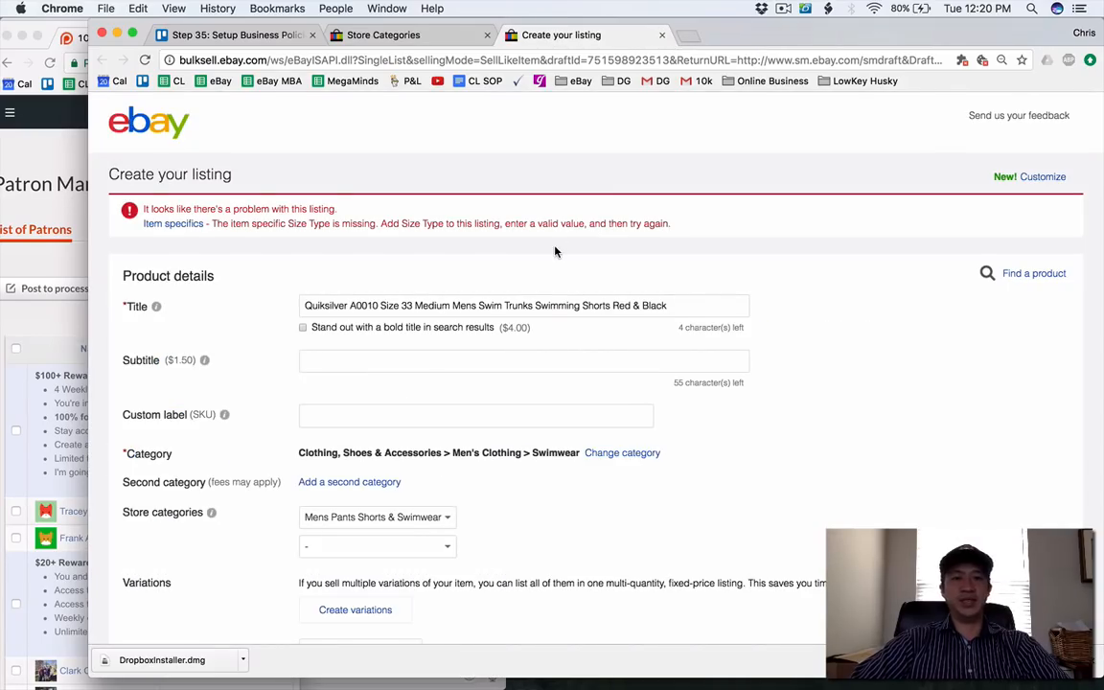
Set the missing Size Type in the swim trunks' item specifics to Regular.
{"action": "scroll", "coordinate": [422, 289], "scroll_direction": "down", "scroll_amount": 2}
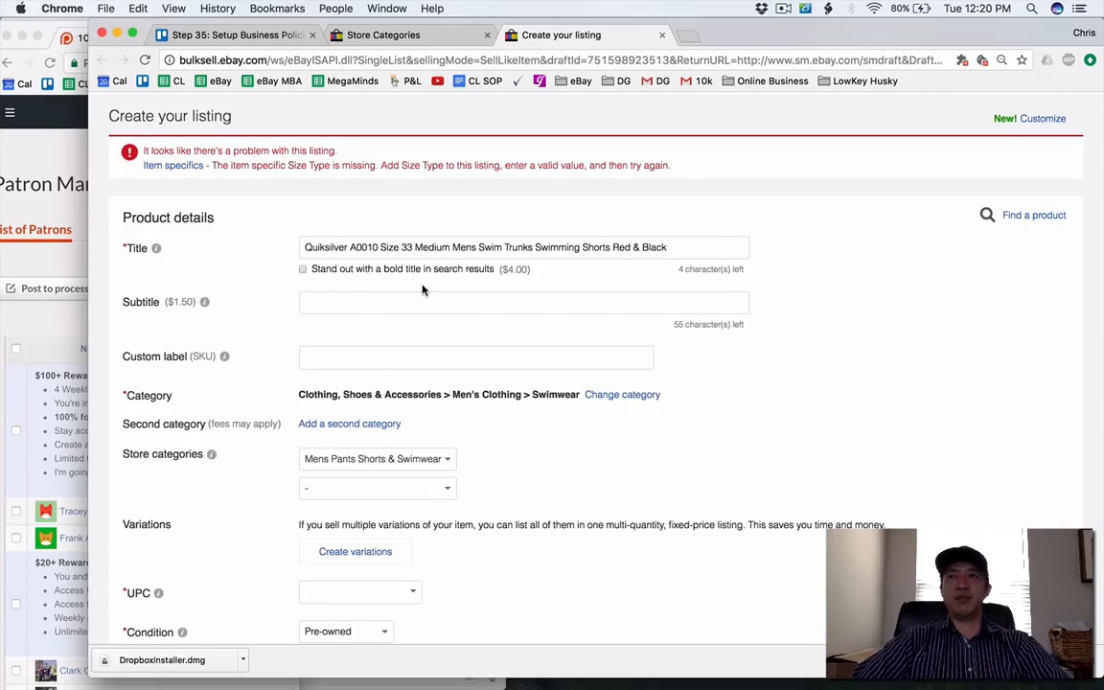
{"action": "scroll", "coordinate": [422, 289], "scroll_direction": "down", "scroll_amount": 2}
{"action": "scroll", "coordinate": [423, 289], "scroll_direction": "down", "scroll_amount": 3}
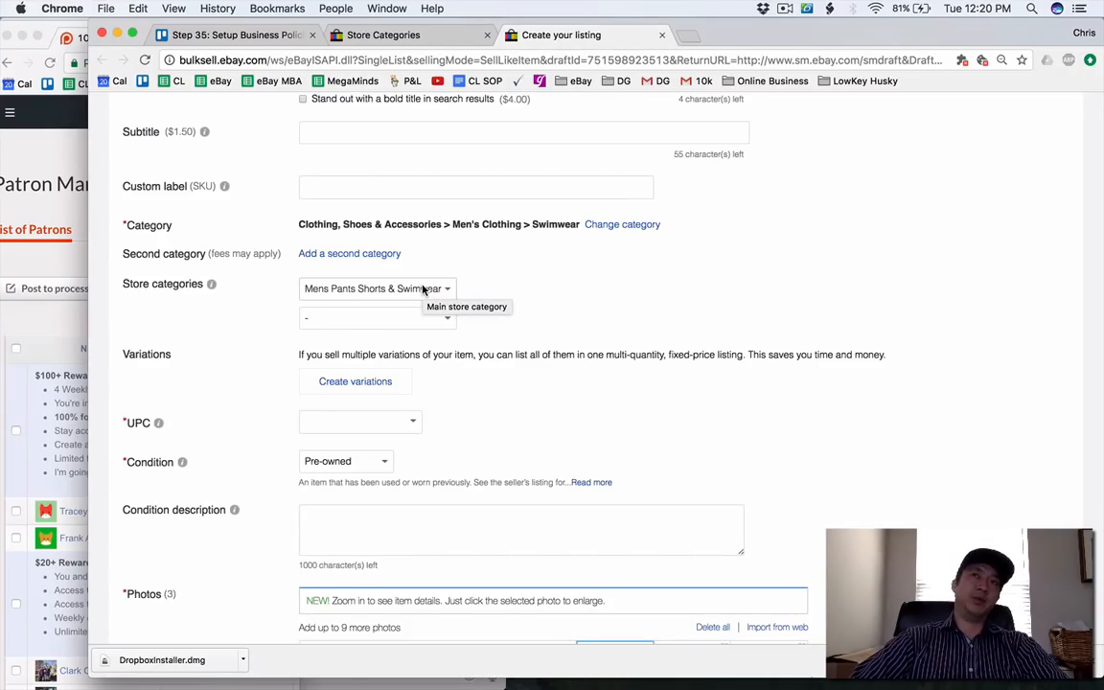
{"action": "scroll", "coordinate": [423, 289], "scroll_direction": "down", "scroll_amount": 1}
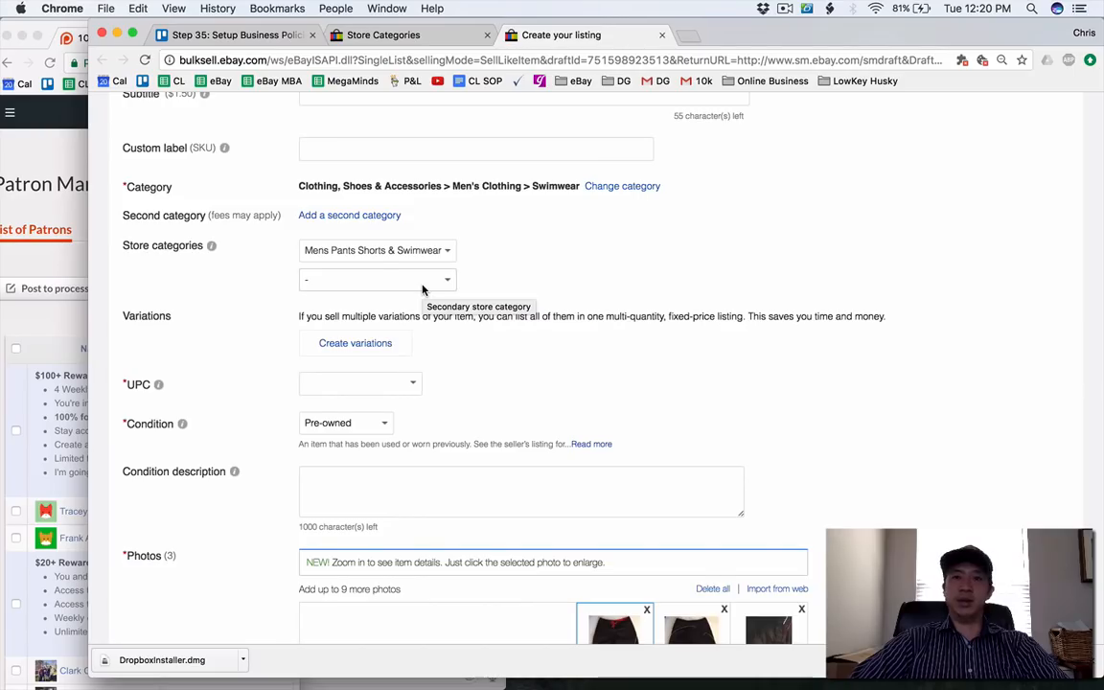
{"action": "scroll", "coordinate": [422, 289], "scroll_direction": "down", "scroll_amount": 15}
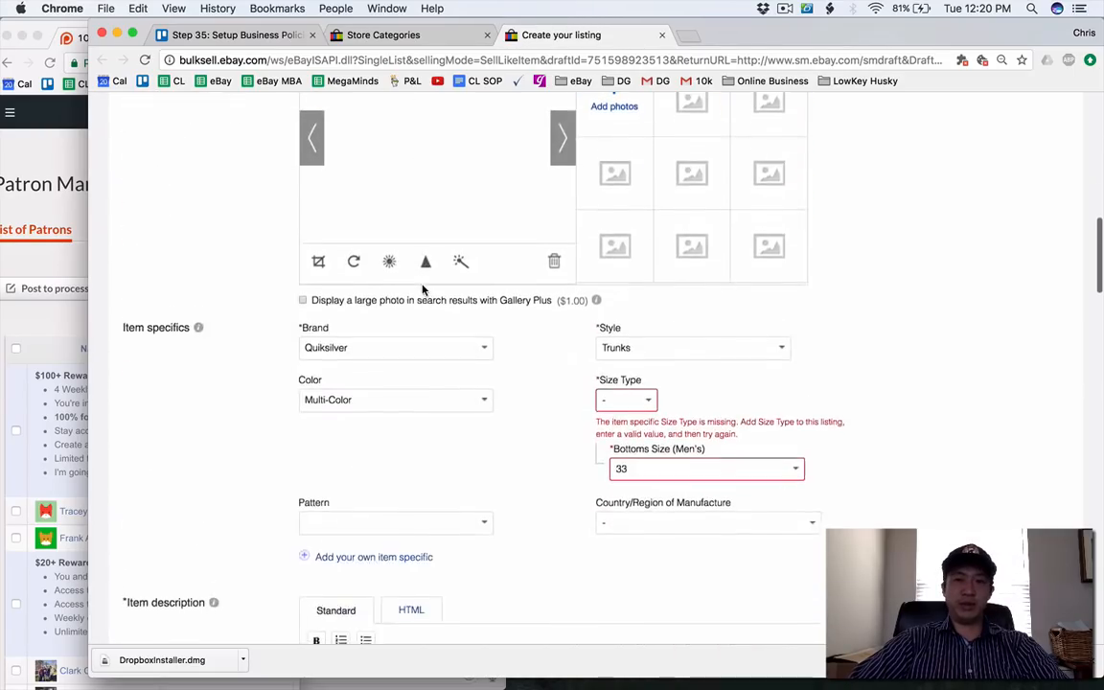
{"action": "left_click", "coordinate": [633, 212]}
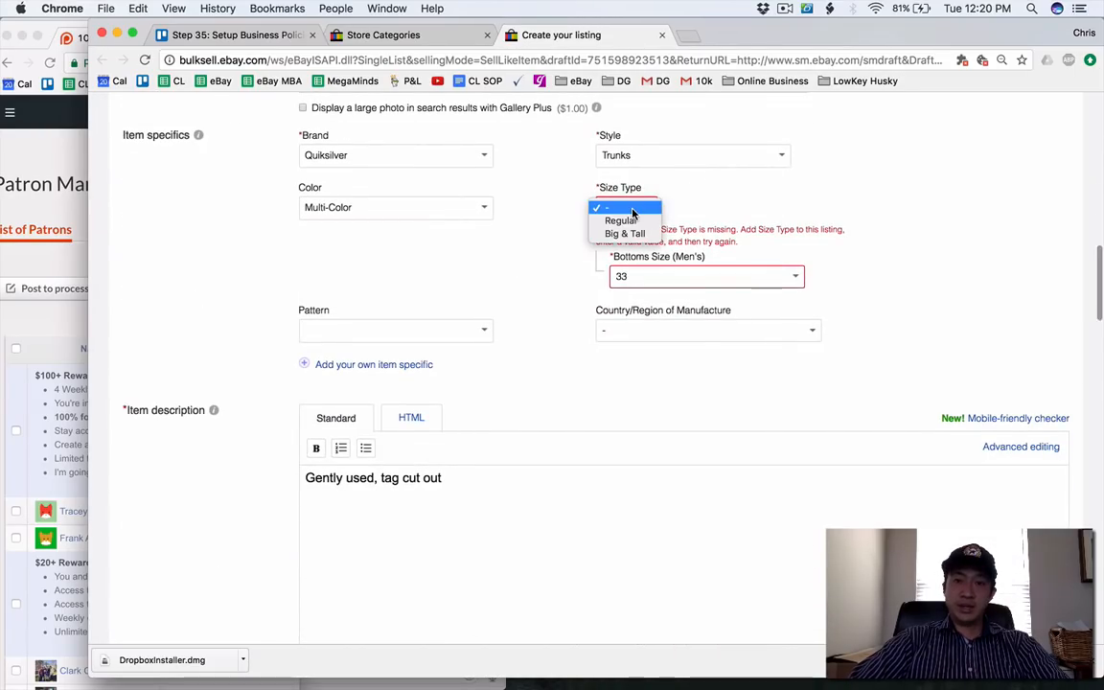
{"action": "left_click", "coordinate": [635, 222]}
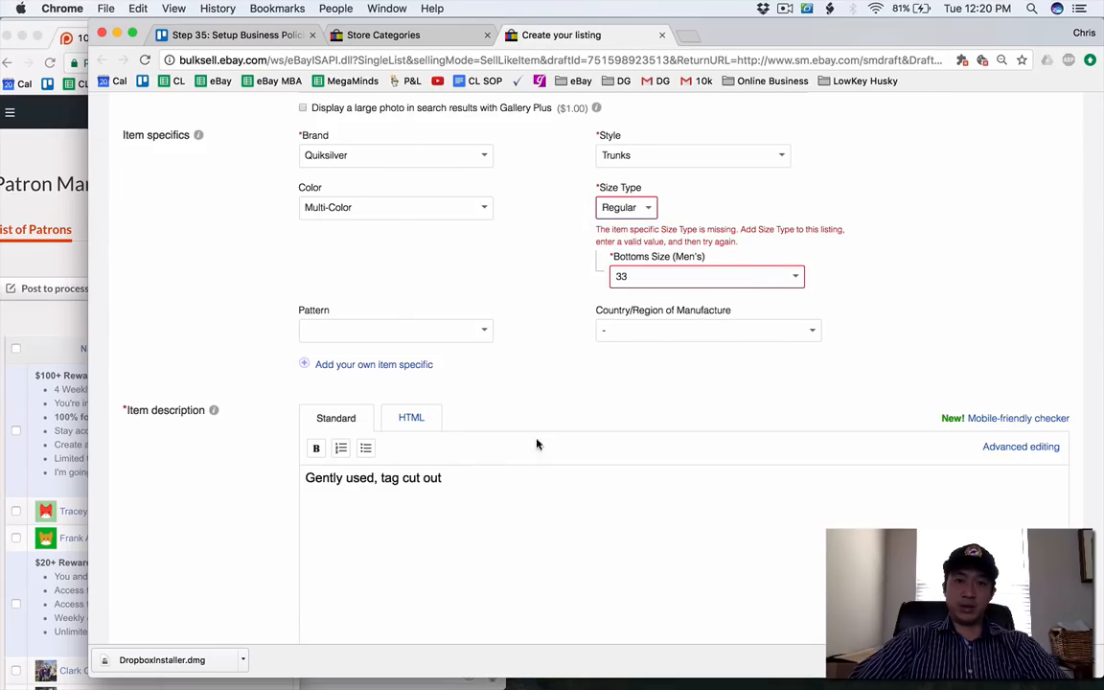
Extend the swim trunks' description with a note that they are considered men's Medium, asking buyers to check the 33 waist against their favorite shorts or pants.
{"action": "left_click", "coordinate": [518, 497]}
{"action": "type", "text": ". I"}
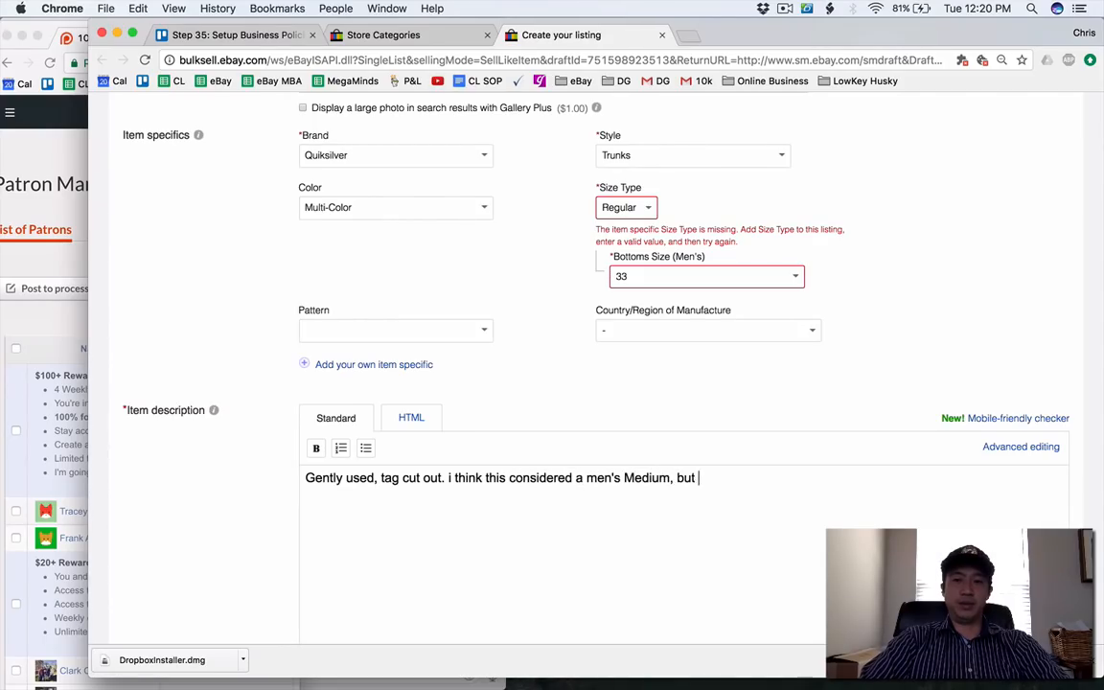
{"action": "type", "text": "check waist of 33 with your favorite short"}
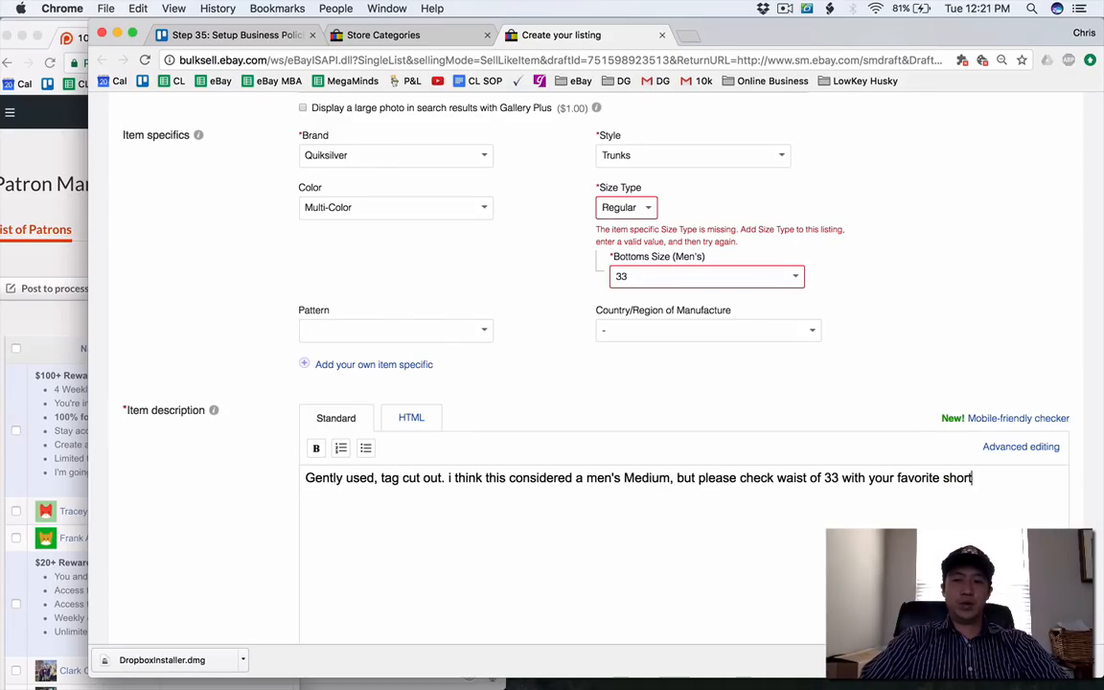
{"action": "type", "text": "hey fit."}
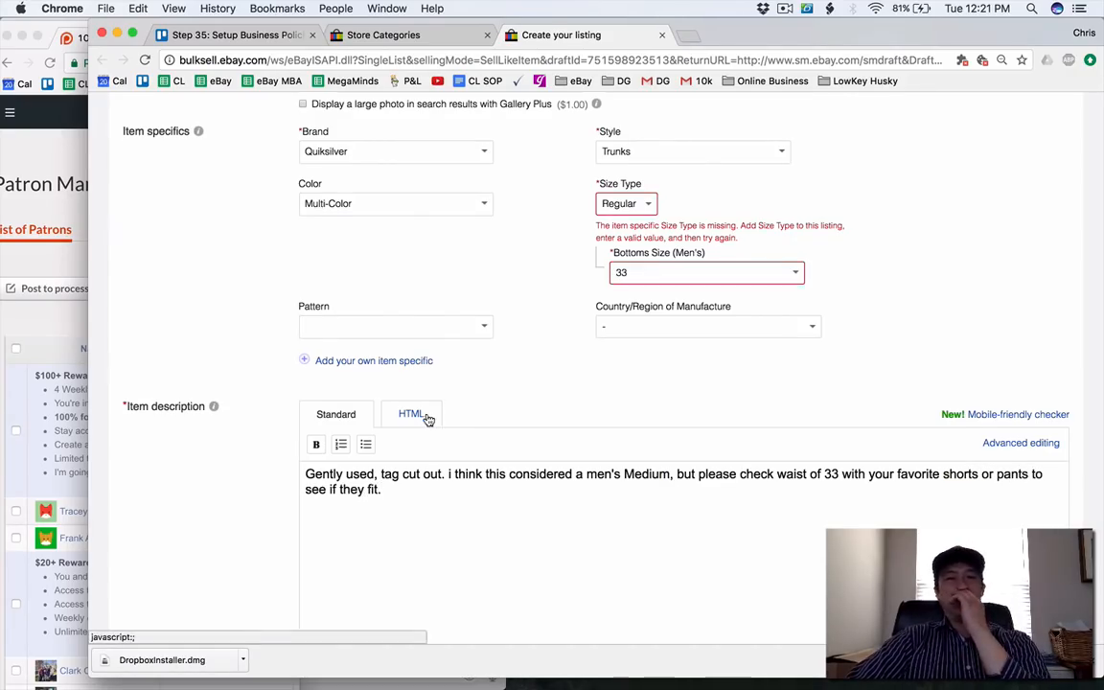
Review the swim trunks' selling, return and shipping details, submit the listing for sale, and close the finished listing.
{"action": "scroll", "coordinate": [337, 371], "scroll_direction": "down", "scroll_amount": 4}
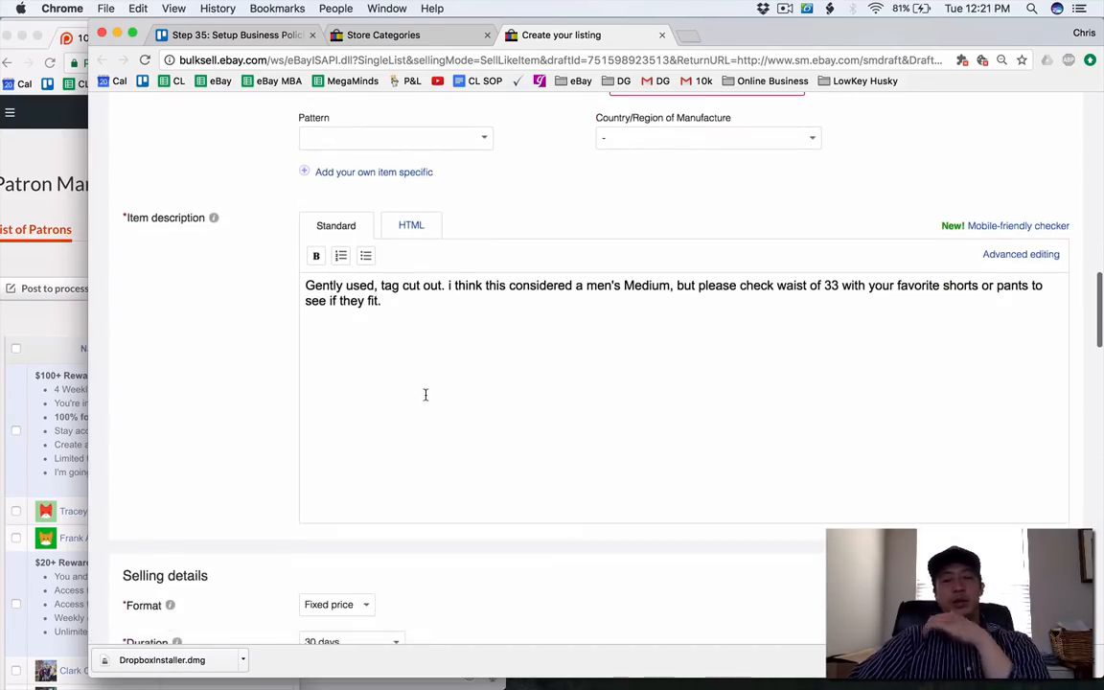
{"action": "scroll", "coordinate": [425, 394], "scroll_direction": "down", "scroll_amount": 3}
{"action": "scroll", "coordinate": [425, 394], "scroll_direction": "down", "scroll_amount": 15}
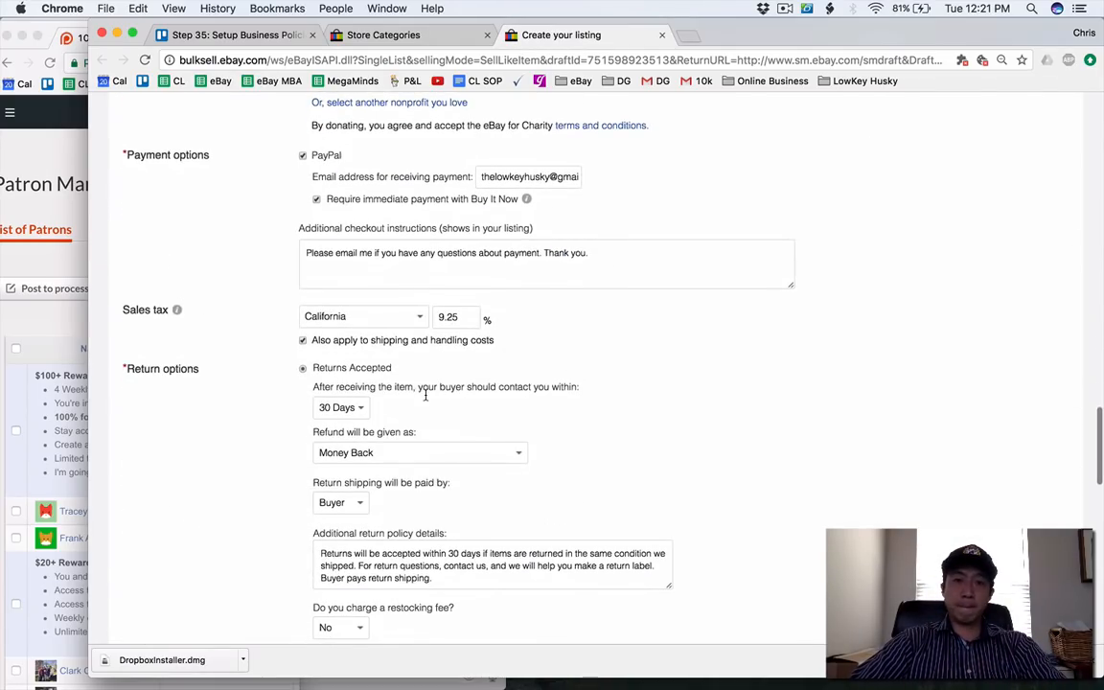
{"action": "scroll", "coordinate": [425, 394], "scroll_direction": "down", "scroll_amount": 10}
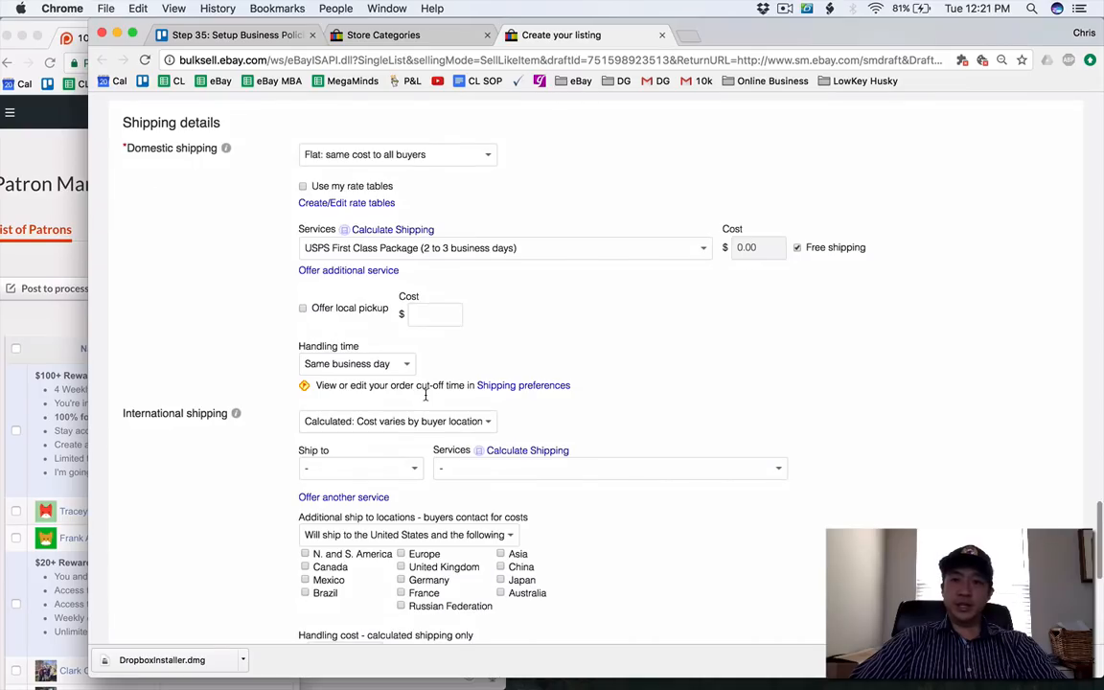
{"action": "scroll", "coordinate": [425, 393], "scroll_direction": "down", "scroll_amount": 8}
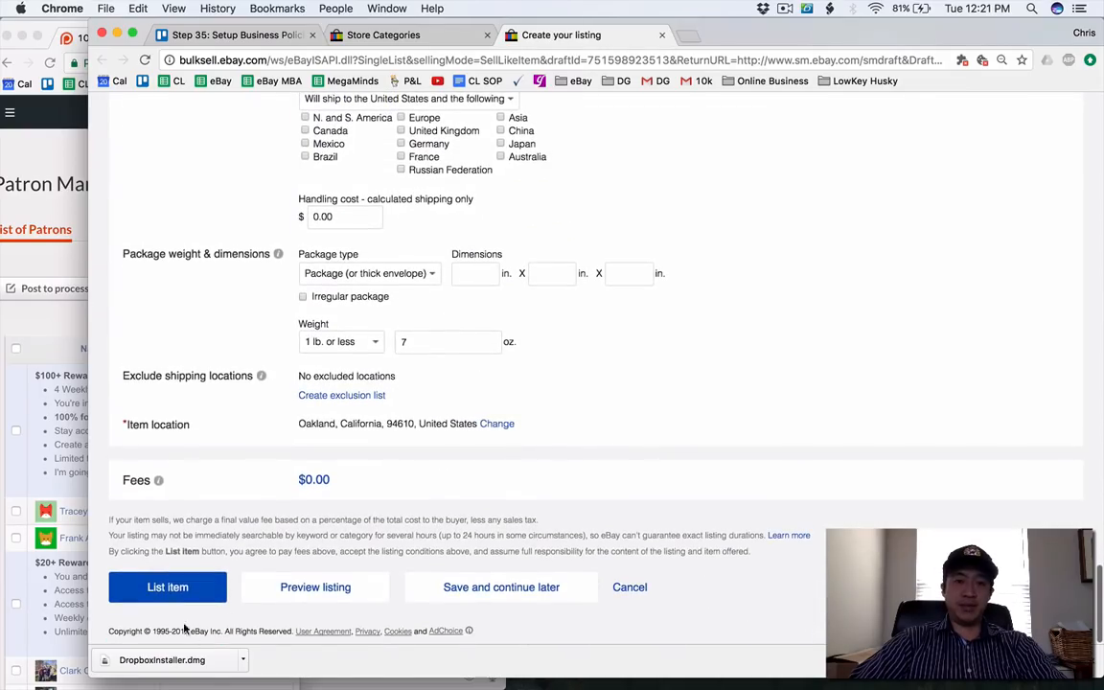
{"action": "left_click", "coordinate": [168, 589]}
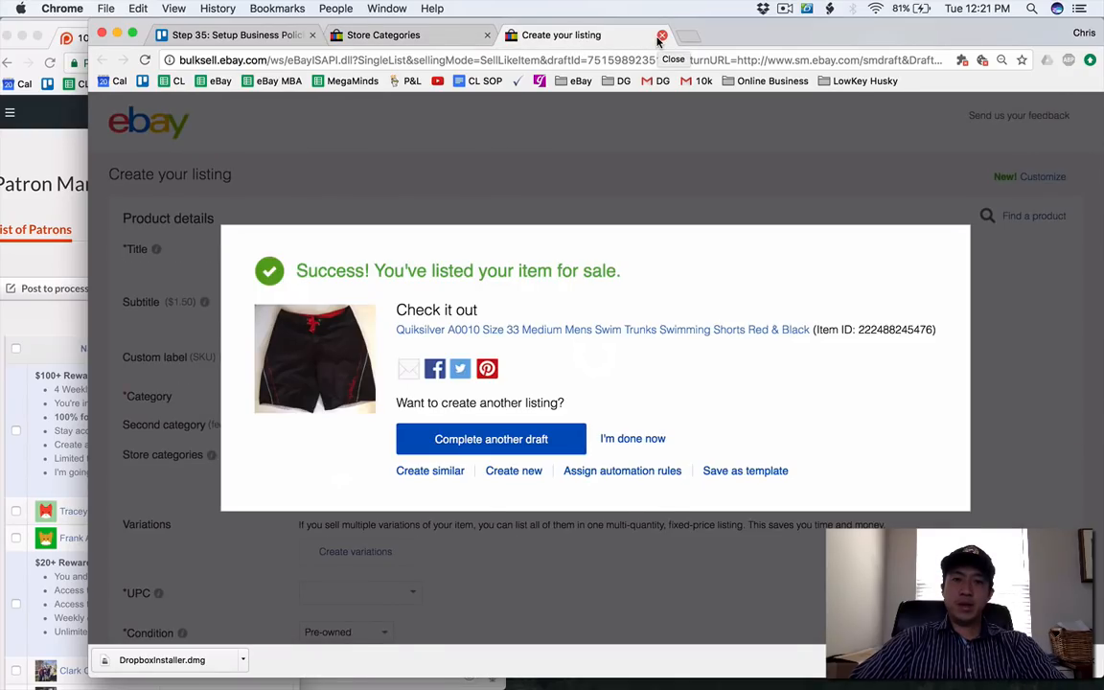
{"action": "left_click", "coordinate": [660, 36]}
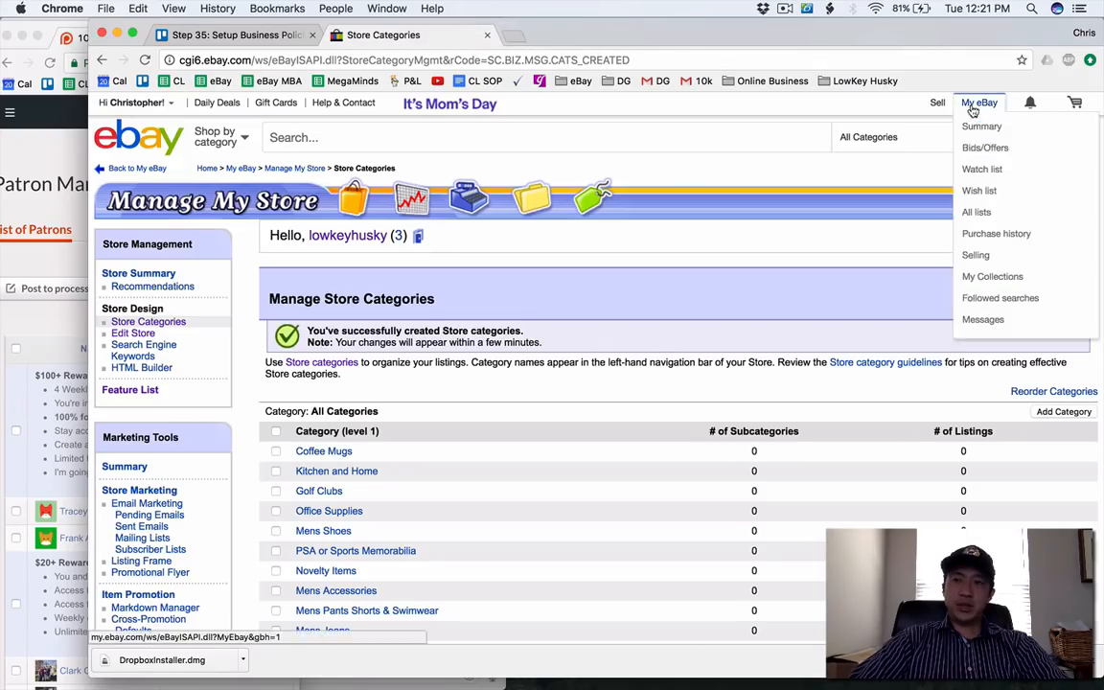
Go to the Seller Hub's draft listings and open the Captain America composition notebook draft for completion.
{"action": "left_click", "coordinate": [937, 102], "text": "super"}
{"action": "left_click", "coordinate": [574, 35]}
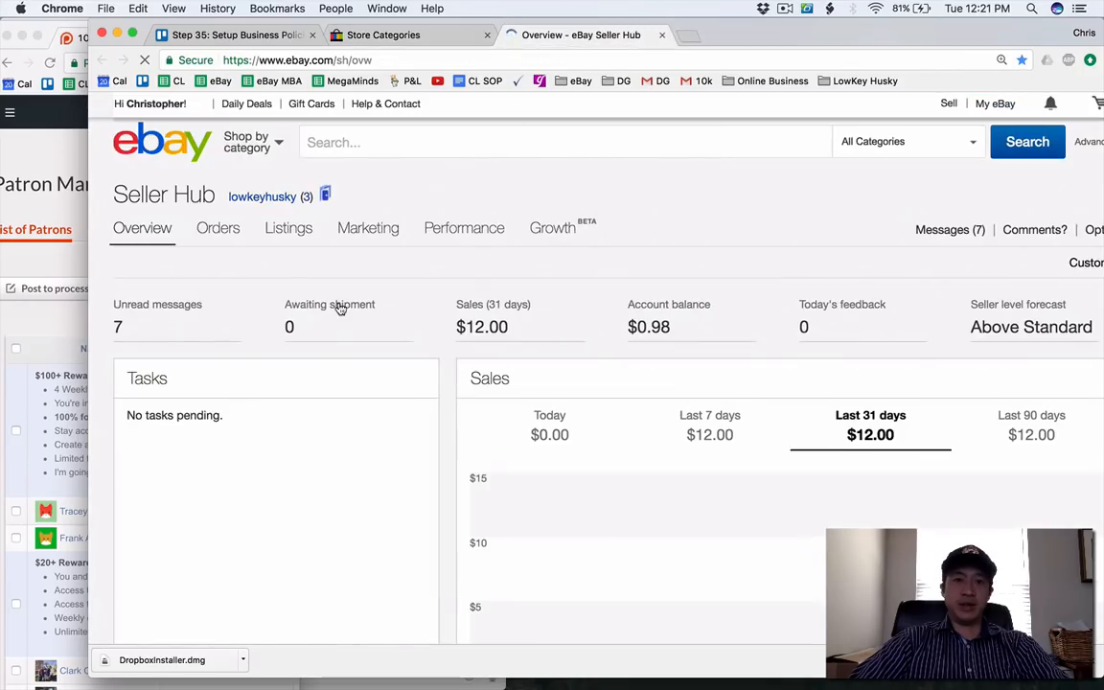
{"action": "scroll", "coordinate": [337, 305], "scroll_direction": "down", "scroll_amount": 5}
{"action": "scroll", "coordinate": [340, 308], "scroll_direction": "down", "scroll_amount": 8}
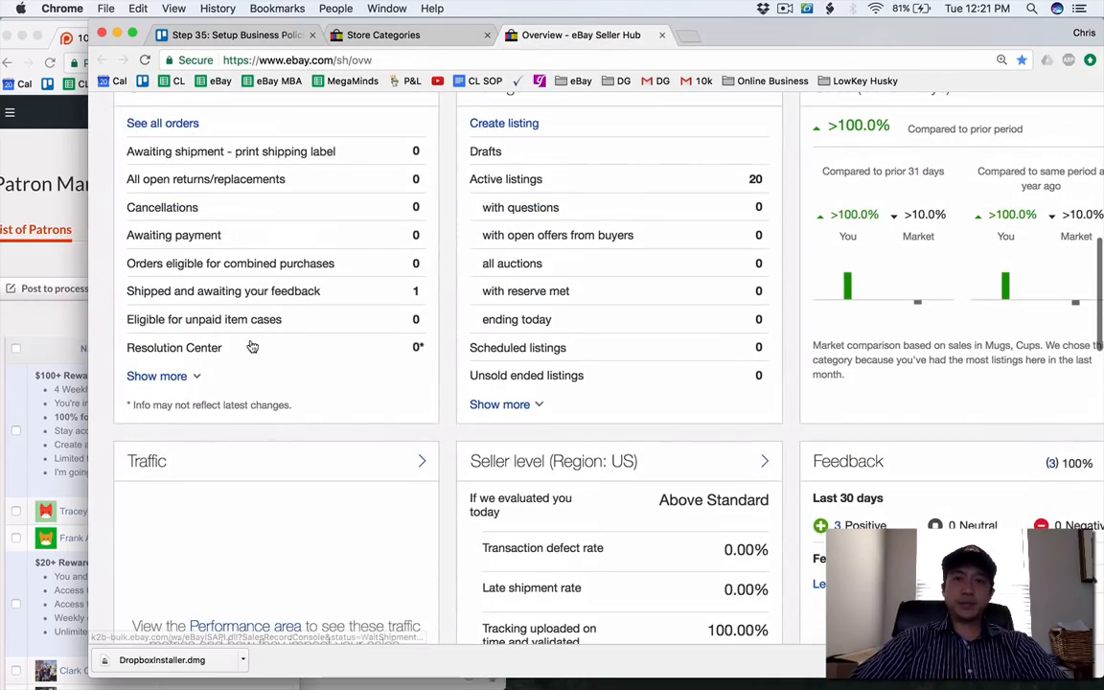
{"action": "left_click", "coordinate": [497, 155]}
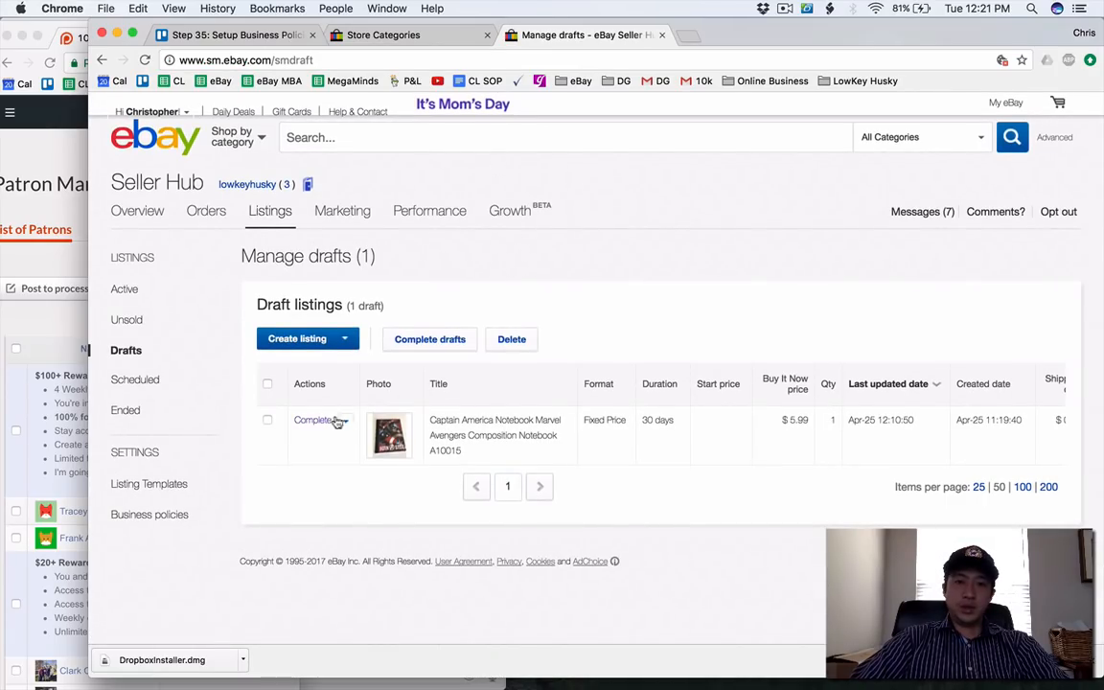
{"action": "left_click", "coordinate": [323, 422]}
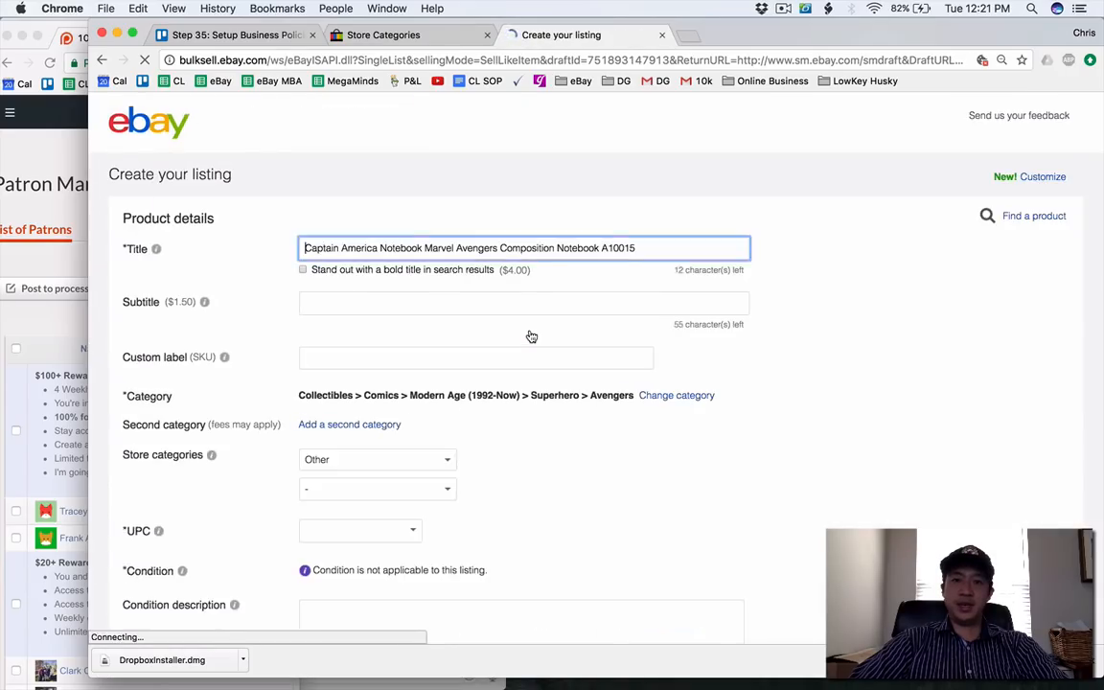
{"action": "left_click", "coordinate": [394, 339]}
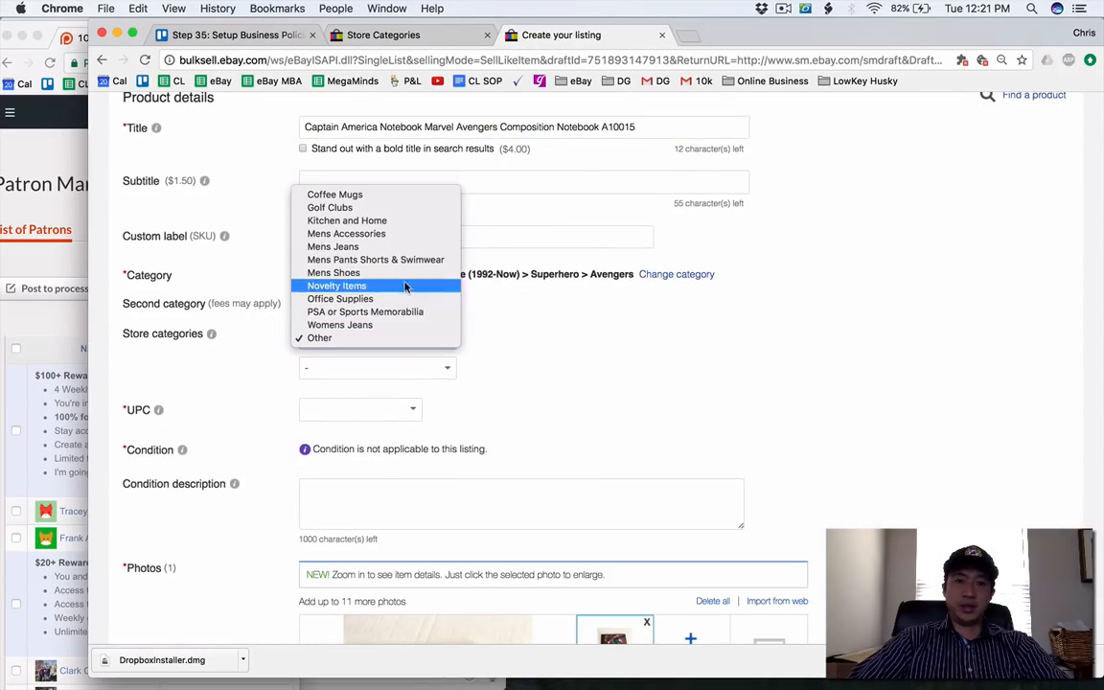
{"action": "left_click", "coordinate": [403, 313]}
{"action": "scroll", "coordinate": [569, 328], "scroll_direction": "down", "scroll_amount": 10}
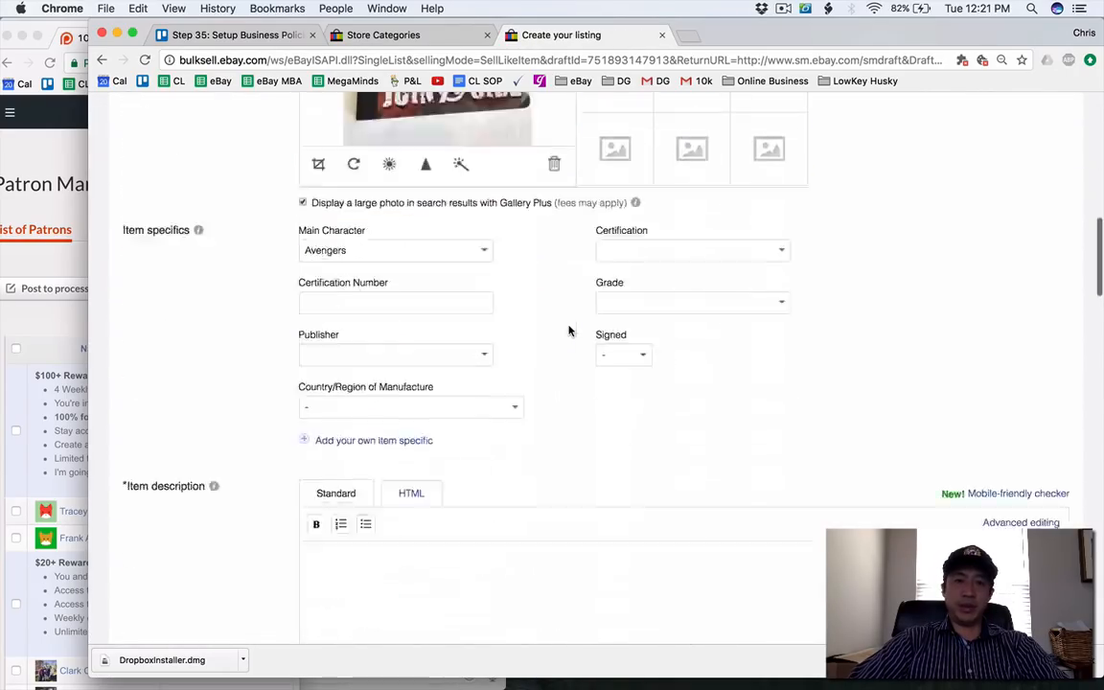
{"action": "scroll", "coordinate": [569, 330], "scroll_direction": "up", "scroll_amount": 15}
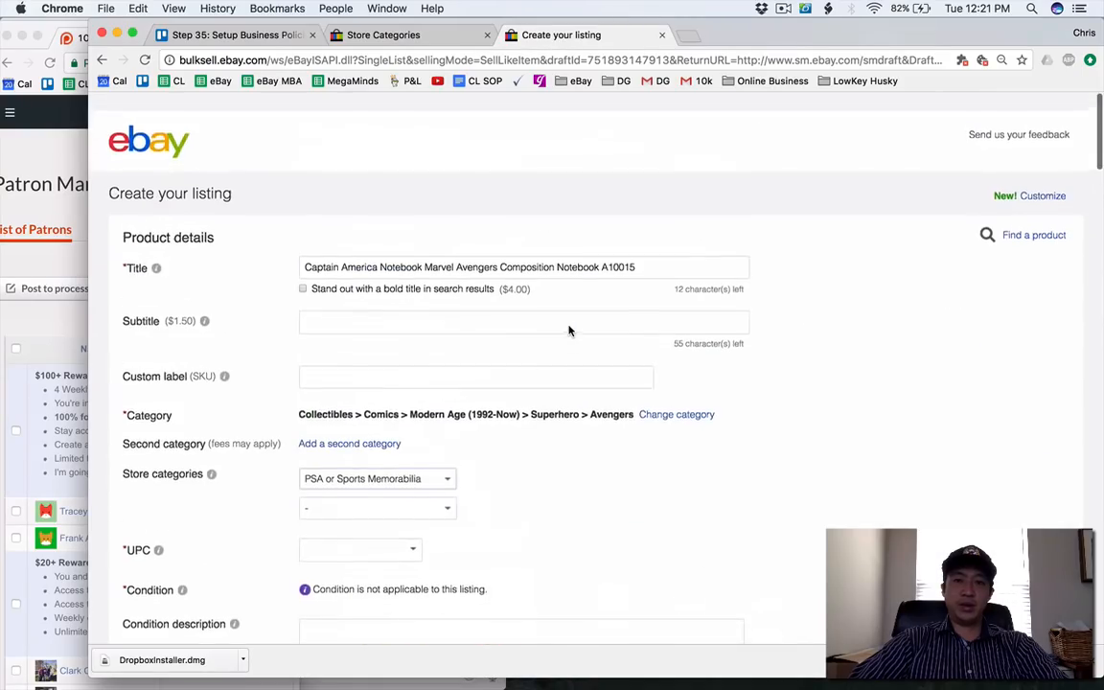
{"action": "scroll", "coordinate": [498, 315], "scroll_direction": "down", "scroll_amount": 2}
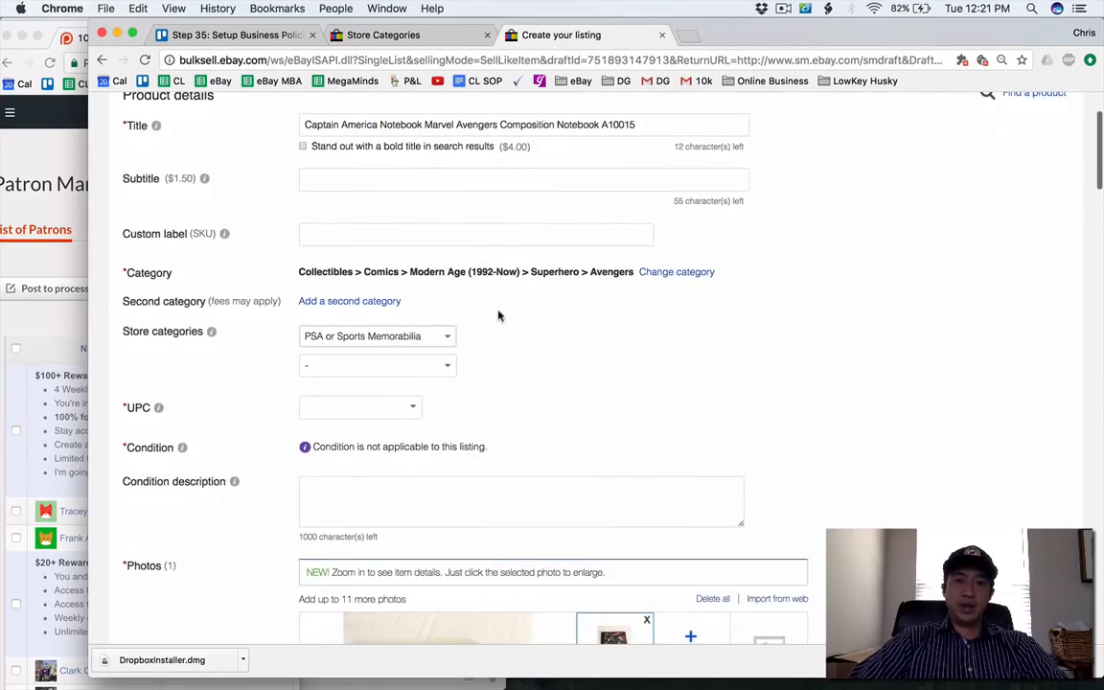
Set the notebook's main store category to Office Supplies and enter the item description "Captain America Composition Book.".
{"action": "left_click", "coordinate": [419, 337]}
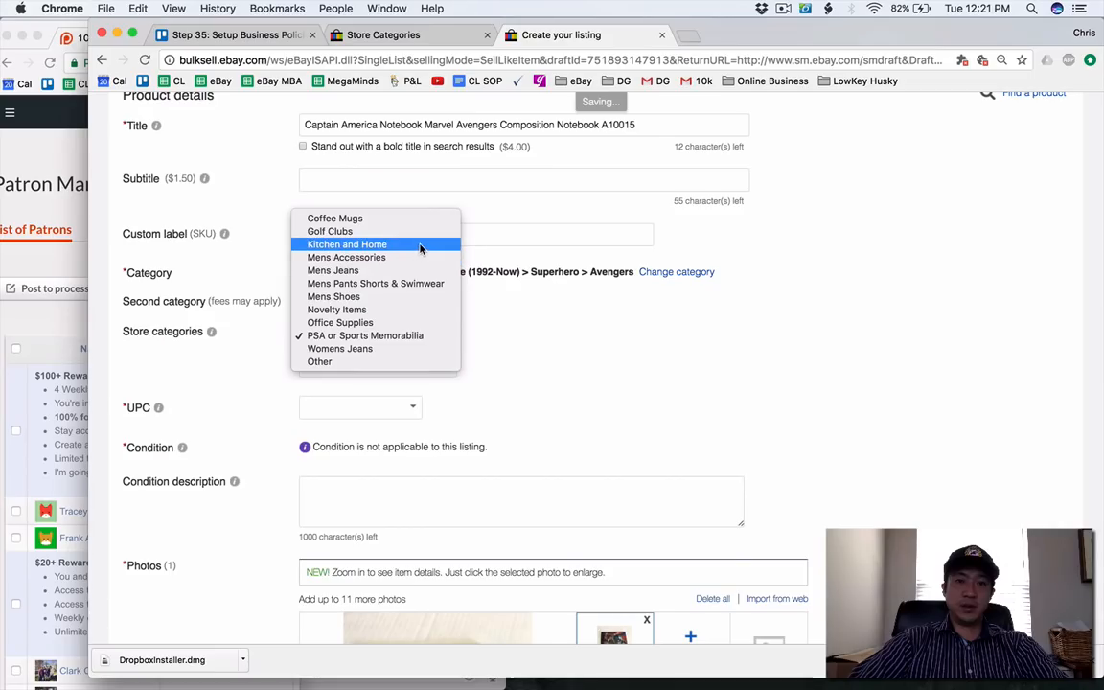
{"action": "left_click", "coordinate": [409, 323]}
{"action": "scroll", "coordinate": [409, 328], "scroll_direction": "down", "scroll_amount": 10}
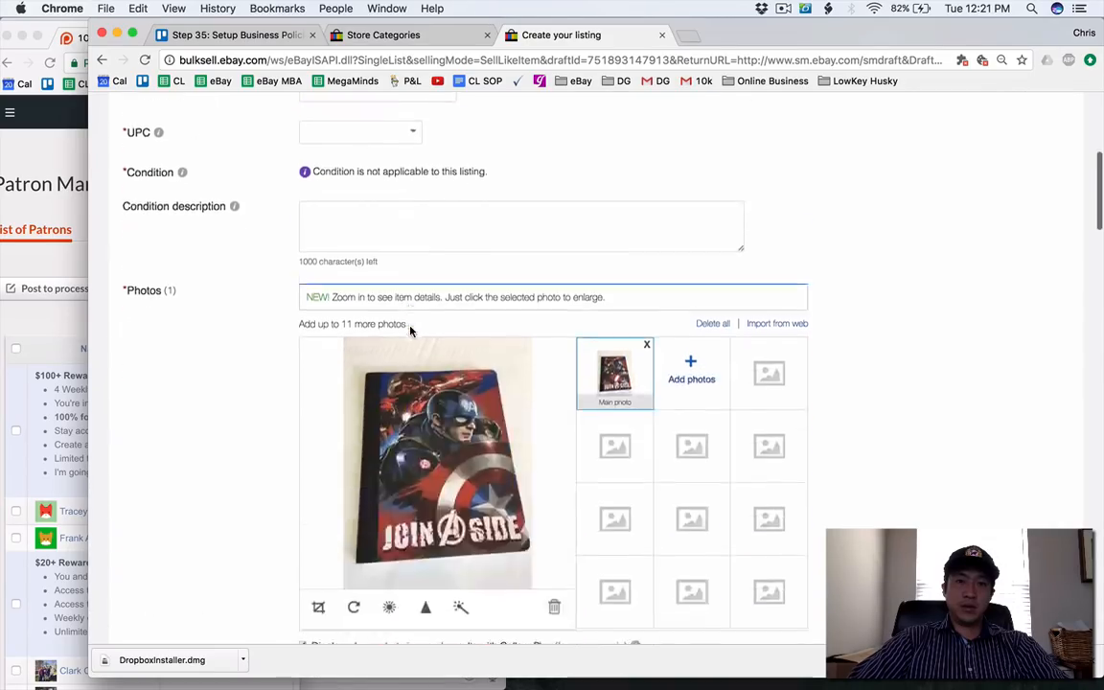
{"action": "scroll", "coordinate": [410, 331], "scroll_direction": "down", "scroll_amount": 3}
{"action": "left_click", "coordinate": [409, 375]}
{"action": "type", "text": "Capitain"}
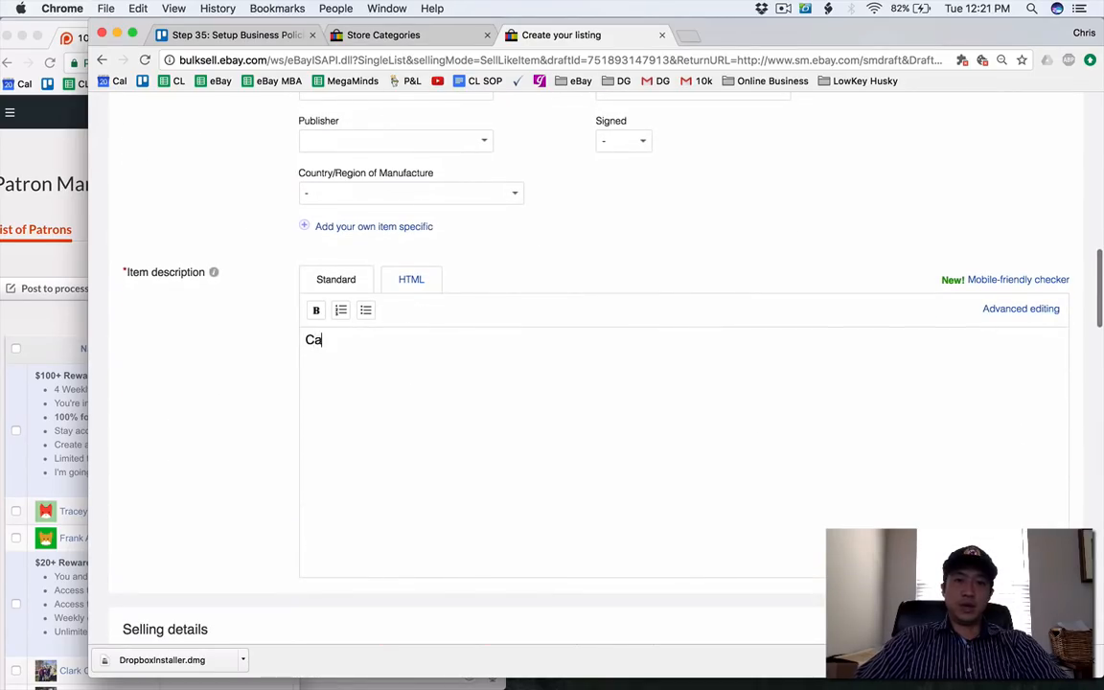
{"action": "key", "text": "BackSpace"}
{"action": "key", "text": "BackSpace"}
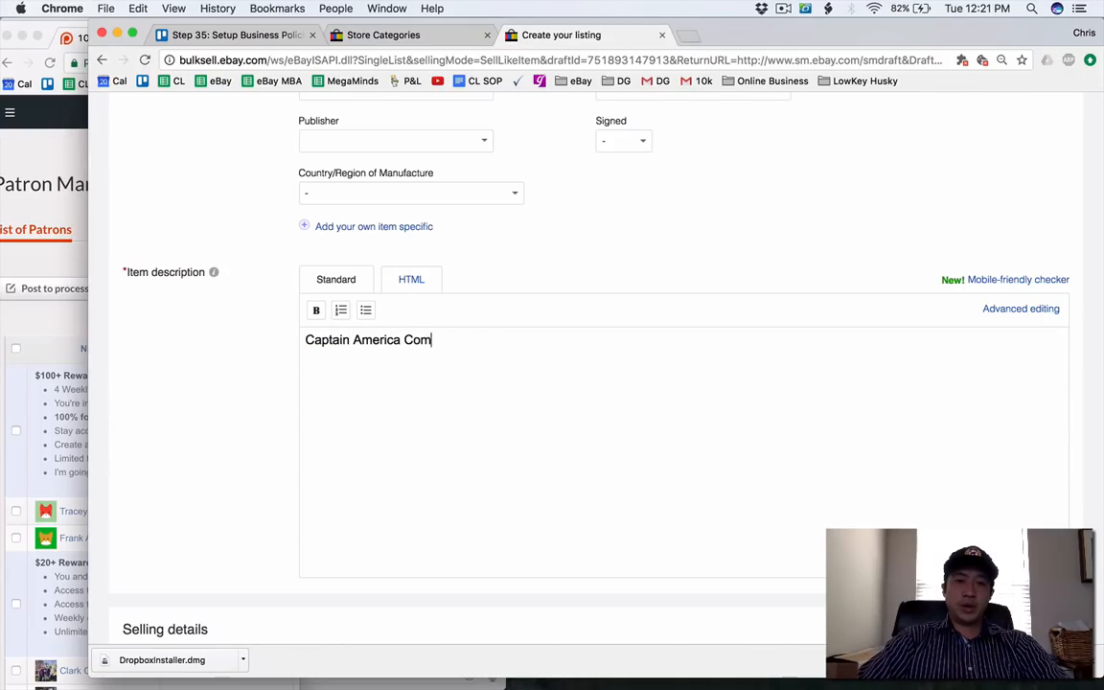
Review the notebook's photo, price, return and shipping details, submit the listing for sale, and finish without starting another draft.
{"action": "scroll", "coordinate": [407, 326], "scroll_direction": "down", "scroll_amount": 12}
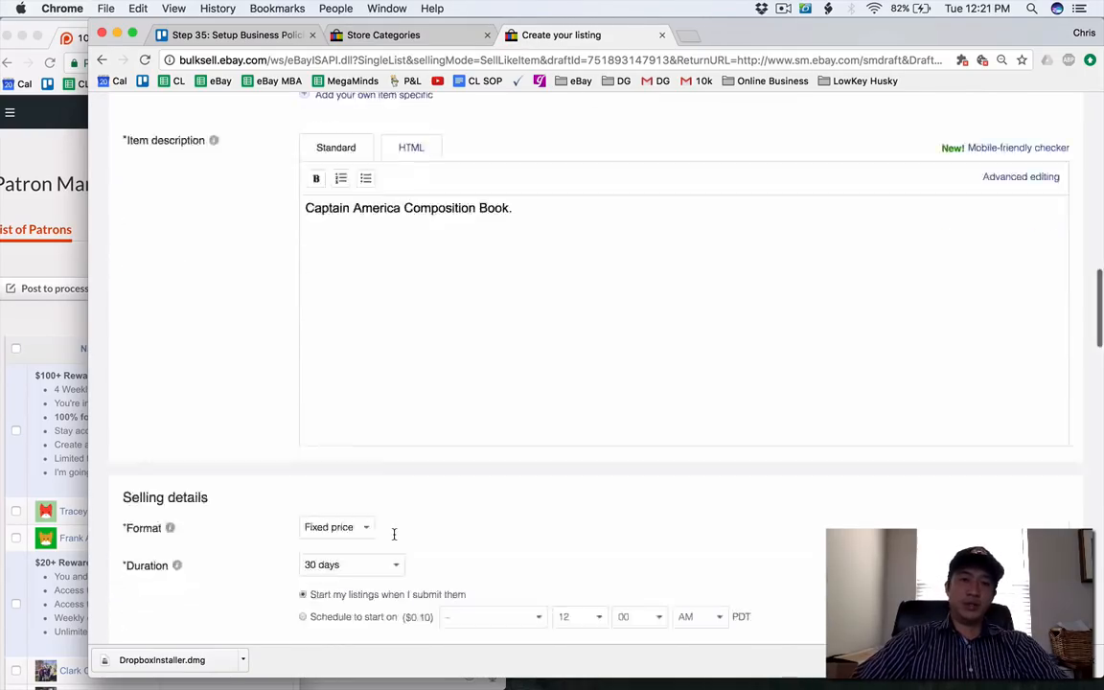
{"action": "scroll", "coordinate": [408, 326], "scroll_direction": "up", "scroll_amount": 2}
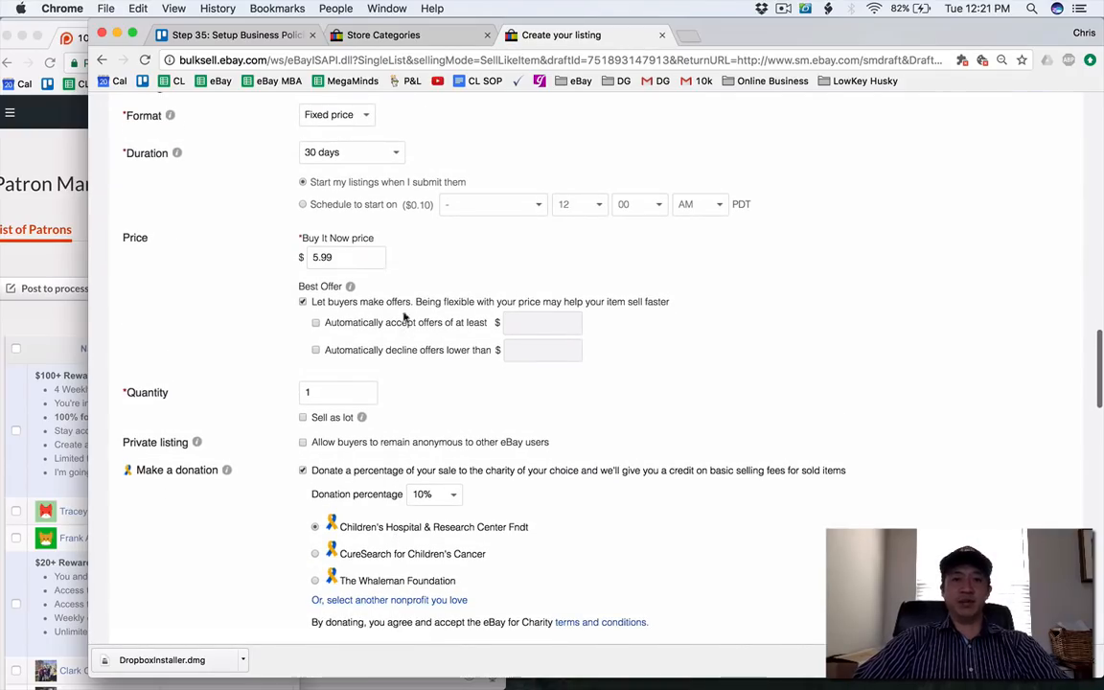
{"action": "scroll", "coordinate": [384, 257], "scroll_direction": "down", "scroll_amount": 10}
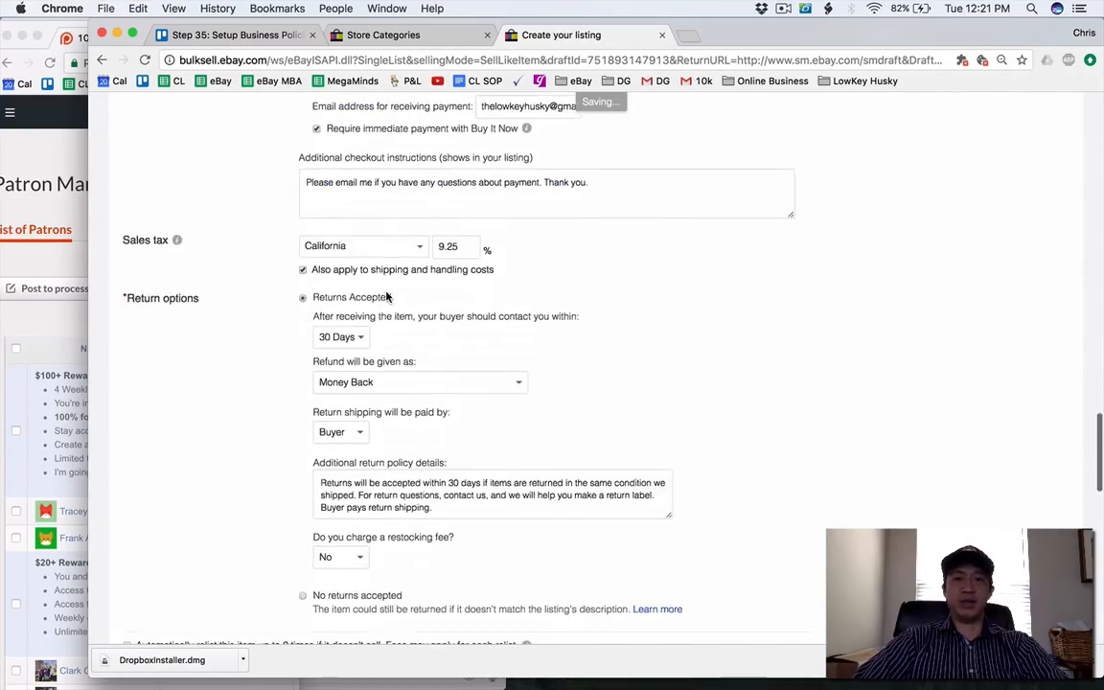
{"action": "scroll", "coordinate": [388, 297], "scroll_direction": "down", "scroll_amount": 5}
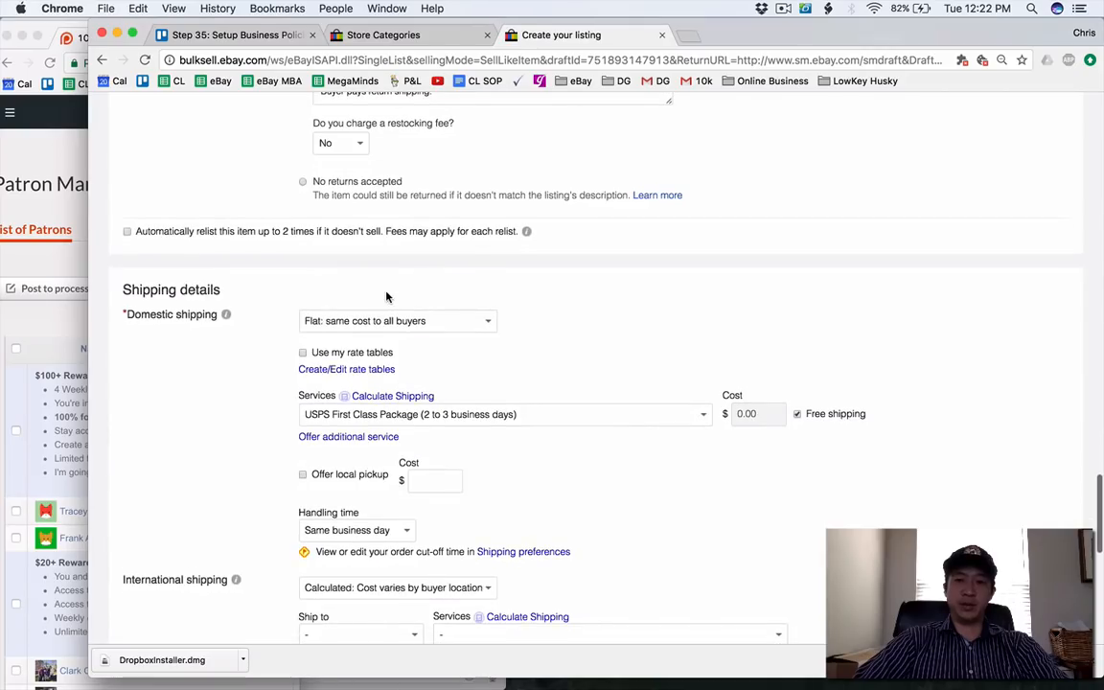
{"action": "scroll", "coordinate": [388, 297], "scroll_direction": "down", "scroll_amount": 11}
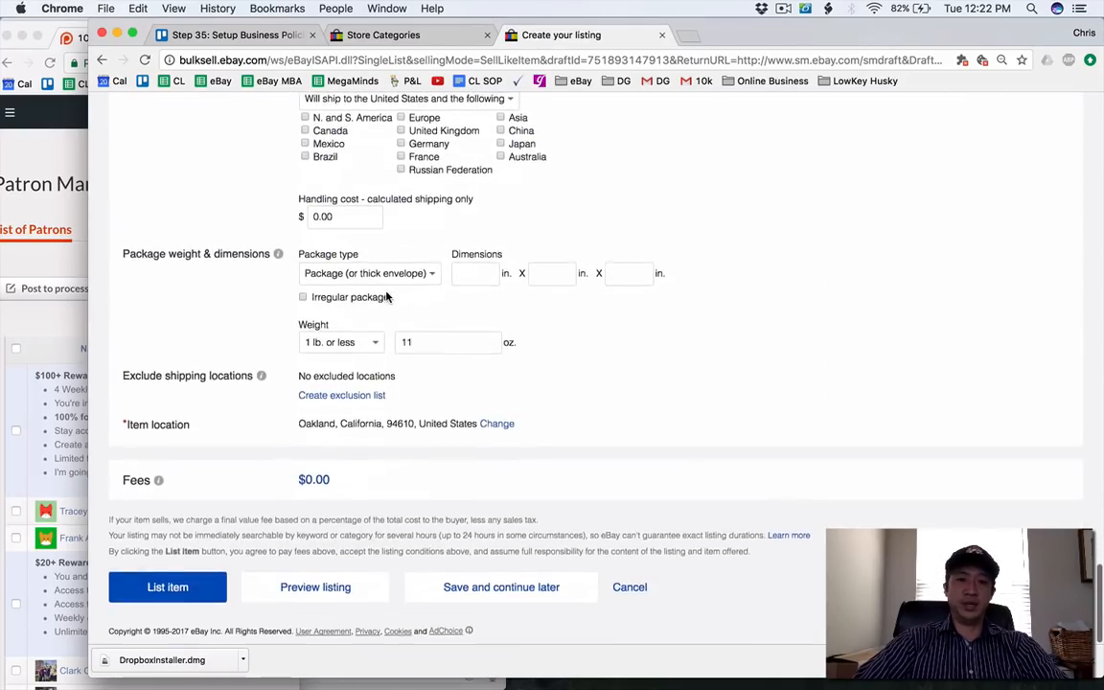
{"action": "scroll", "coordinate": [387, 297], "scroll_direction": "up", "scroll_amount": 20}
{"action": "scroll", "coordinate": [387, 297], "scroll_direction": "down", "scroll_amount": 8}
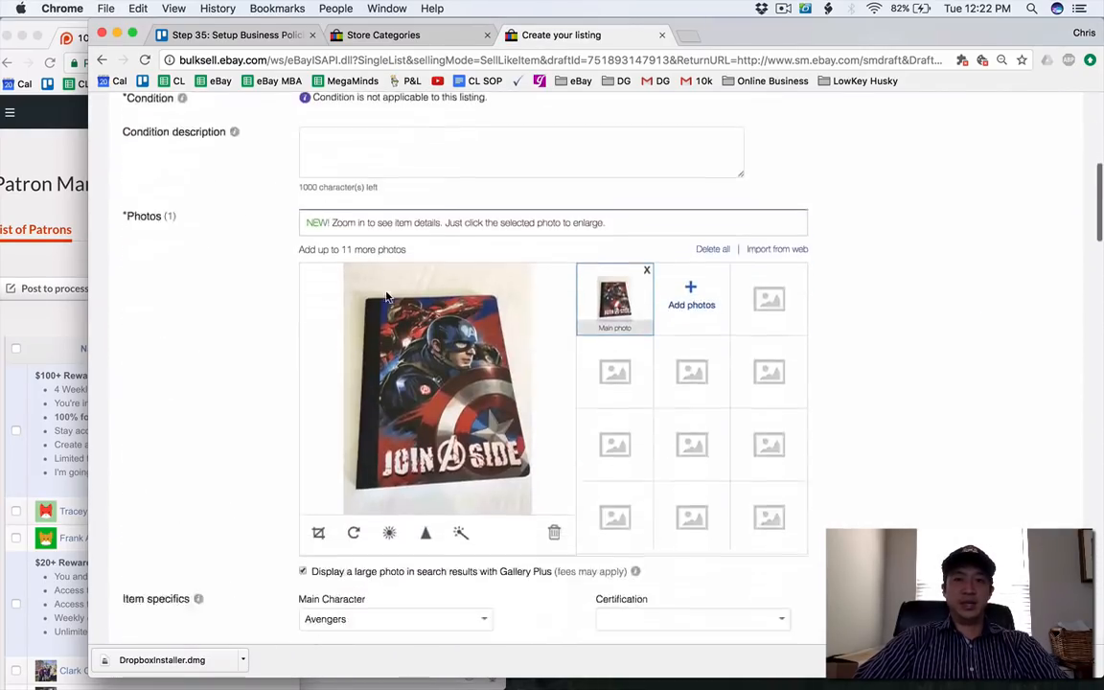
{"action": "scroll", "coordinate": [388, 297], "scroll_direction": "down", "scroll_amount": 3}
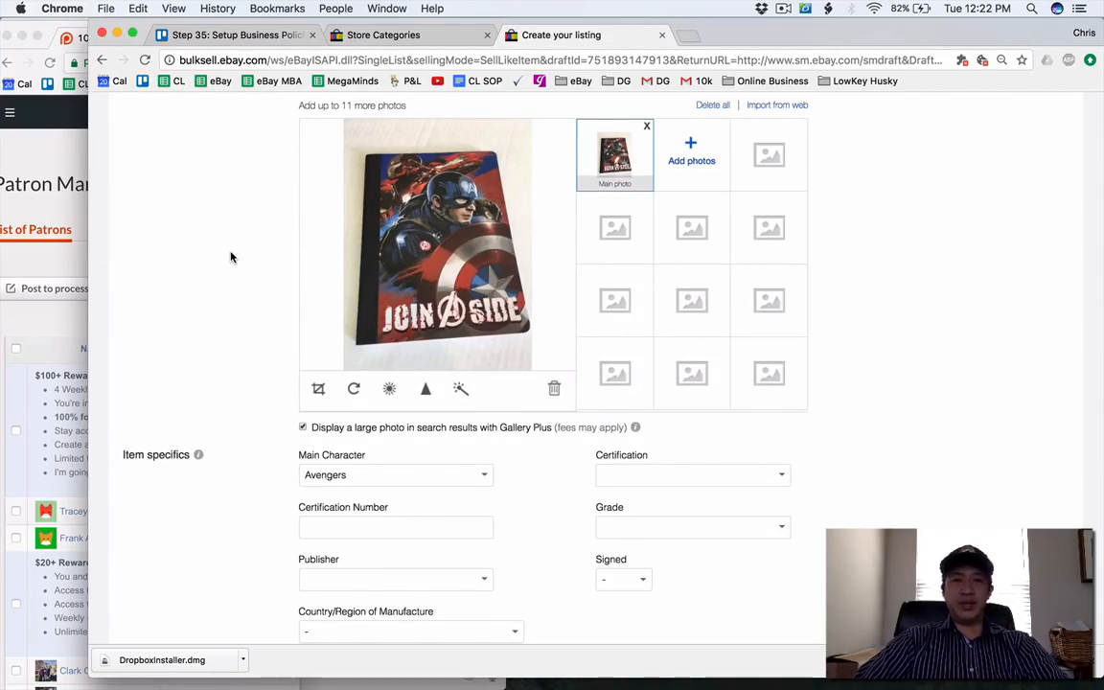
{"action": "scroll", "coordinate": [231, 256], "scroll_direction": "down", "scroll_amount": 15}
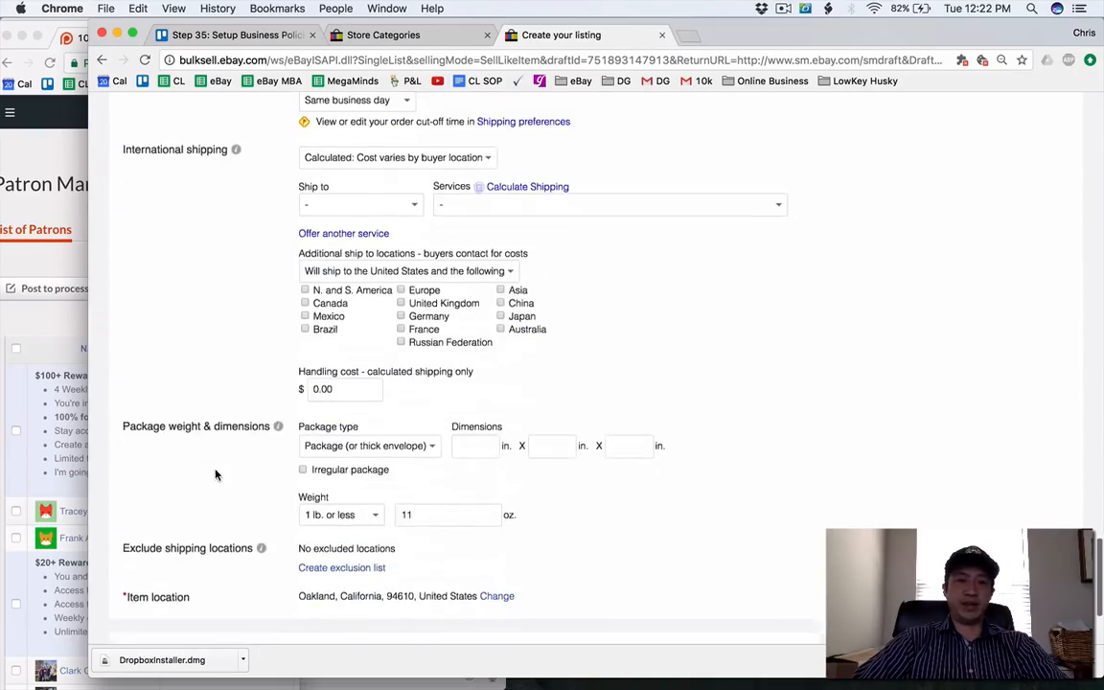
{"action": "scroll", "coordinate": [214, 474], "scroll_direction": "down", "scroll_amount": 3}
{"action": "left_click", "coordinate": [169, 589]}
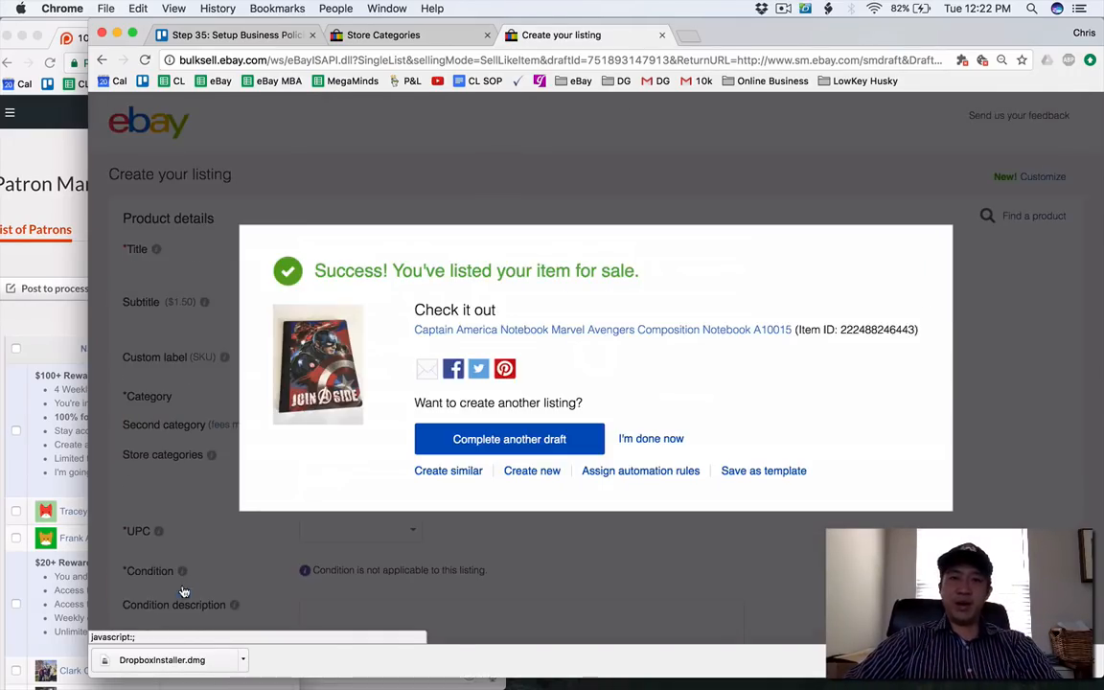
{"action": "left_click", "coordinate": [651, 439]}
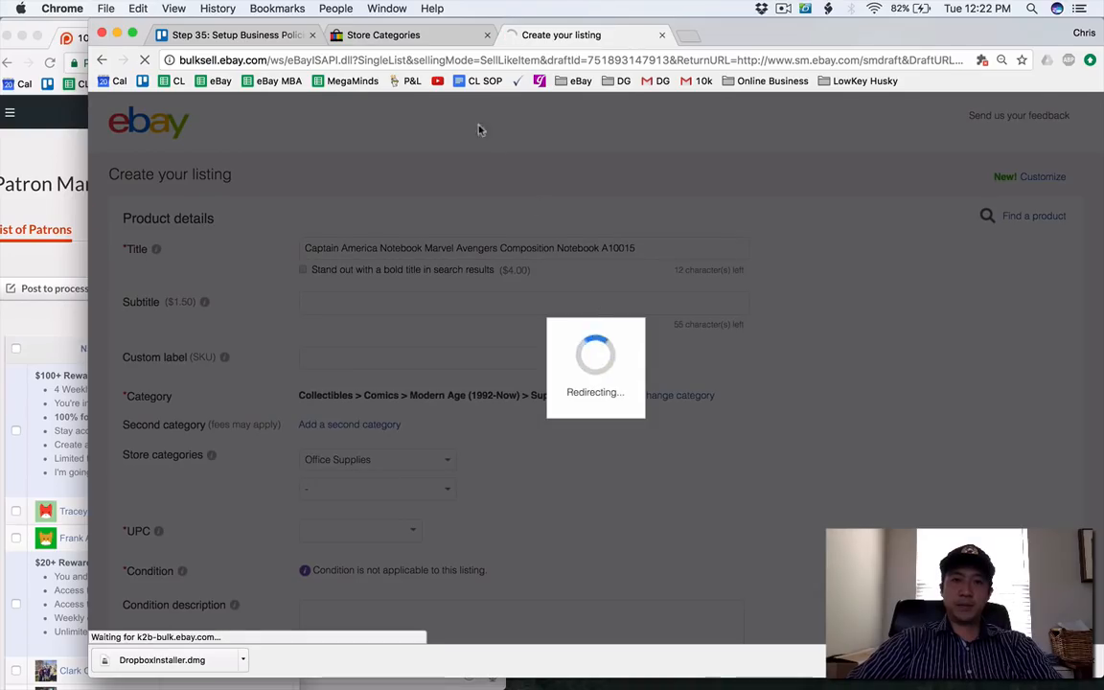
Open The Lowkey Husky storefront separately from the store categories page, and close the active listings page.
{"action": "left_click", "coordinate": [405, 37]}
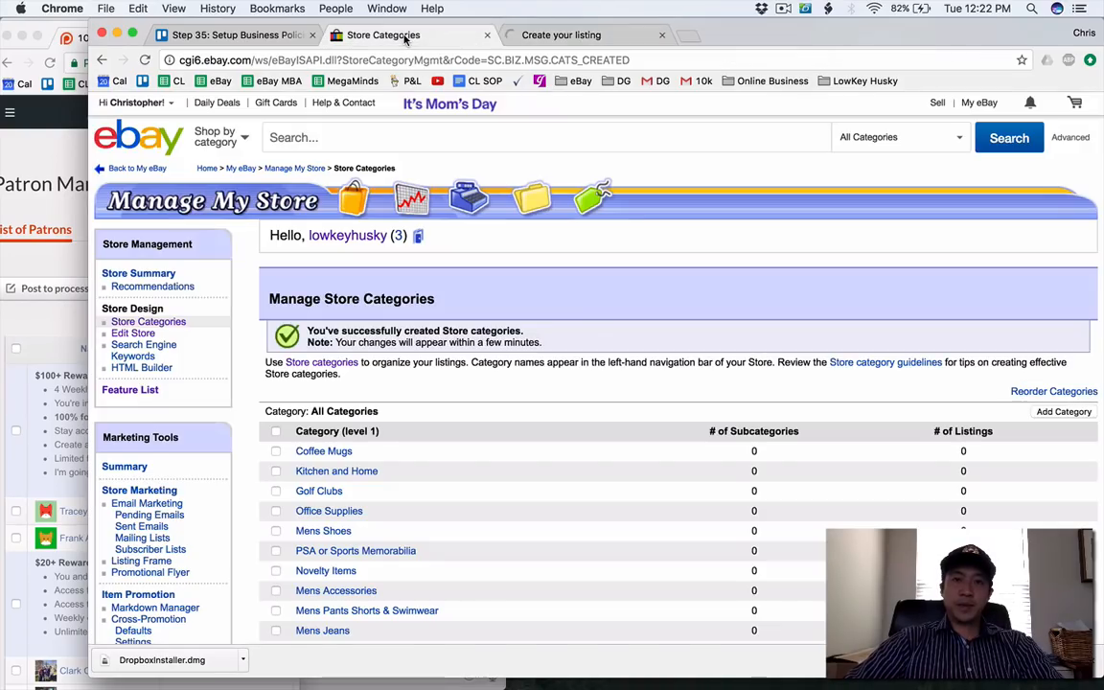
{"action": "left_click", "coordinate": [417, 238]}
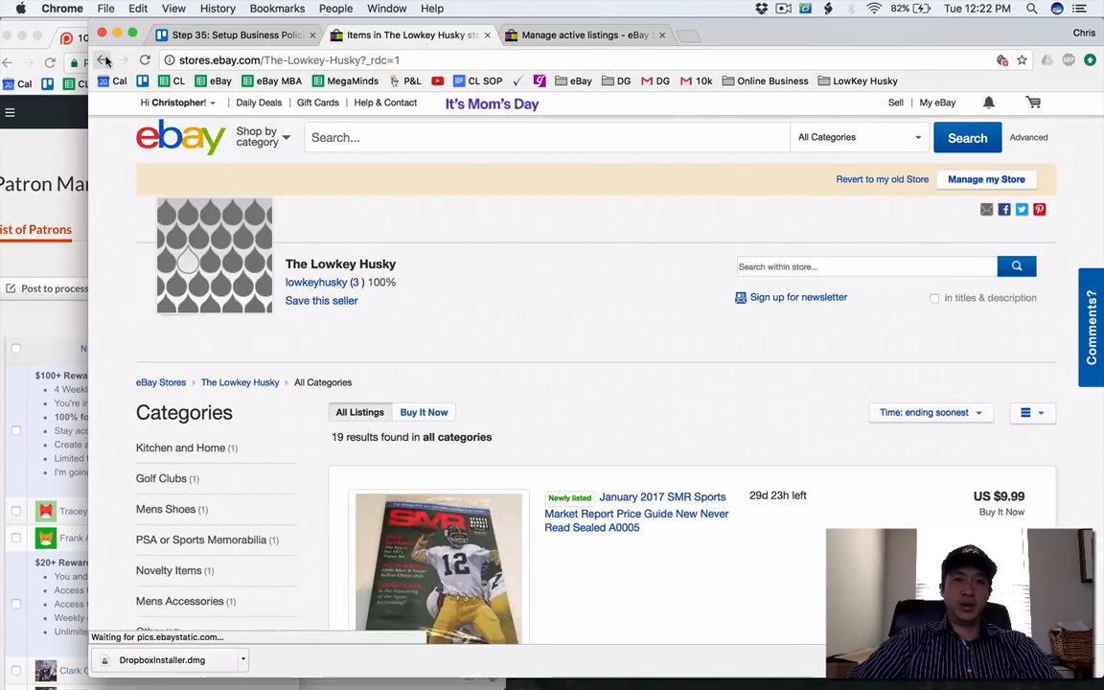
{"action": "left_click", "coordinate": [104, 60]}
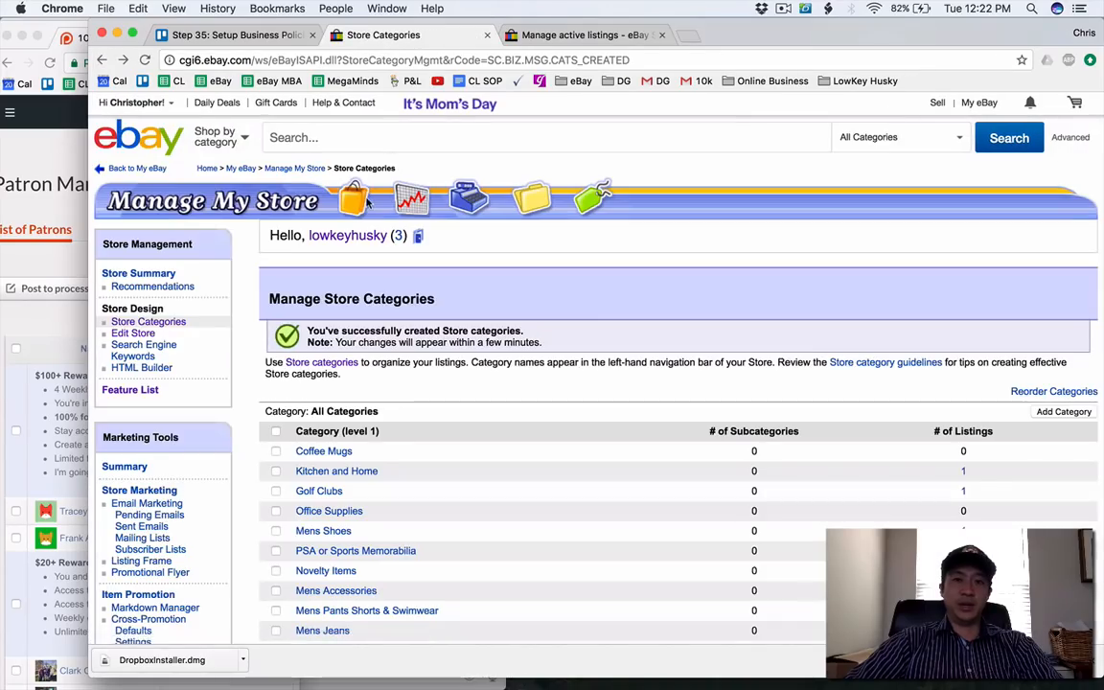
{"action": "left_click", "coordinate": [418, 235]}
{"action": "left_click", "coordinate": [575, 35]}
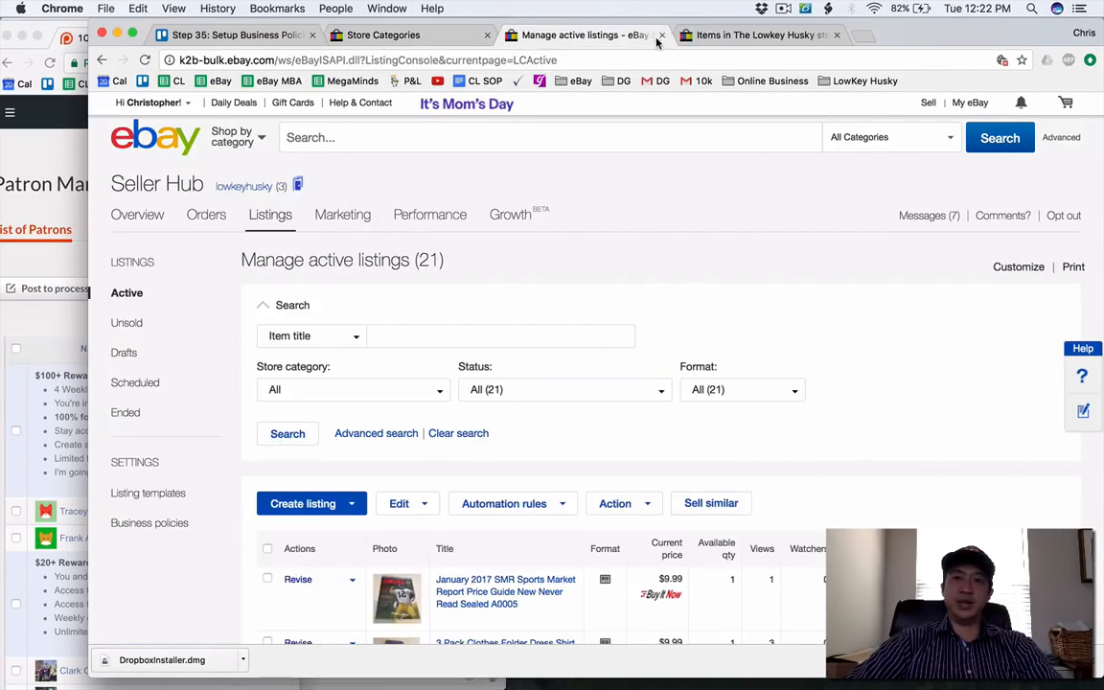
{"action": "left_click", "coordinate": [661, 36]}
Show the store's Other category and open the January 2017 SMR, clothes folder, Supreme stickers, Suze Orman kit and Gucci bag listings in separate tabs.
{"action": "scroll", "coordinate": [221, 389], "scroll_direction": "down", "scroll_amount": 5}
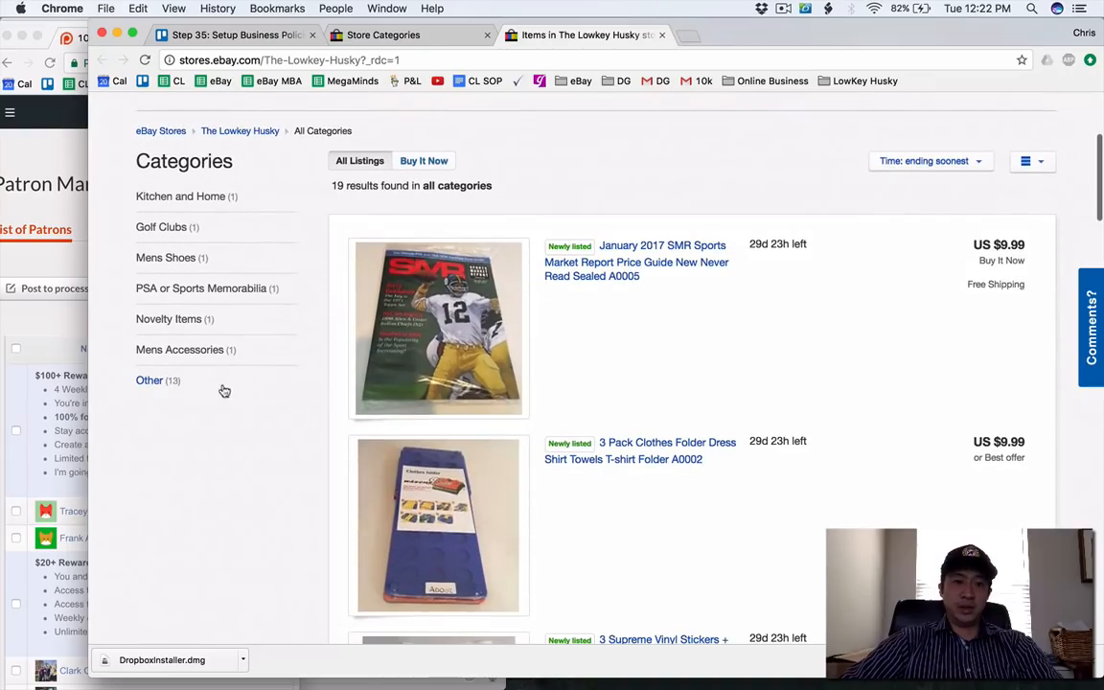
{"action": "left_click", "coordinate": [161, 386]}
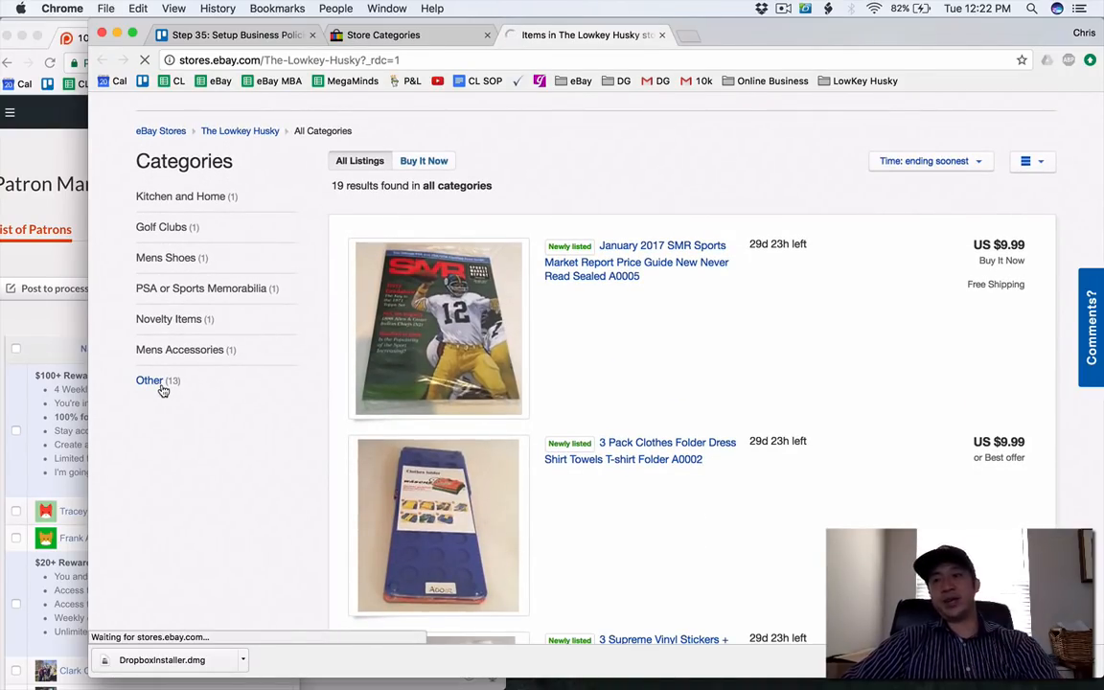
{"action": "scroll", "coordinate": [534, 342], "scroll_direction": "down", "scroll_amount": 3}
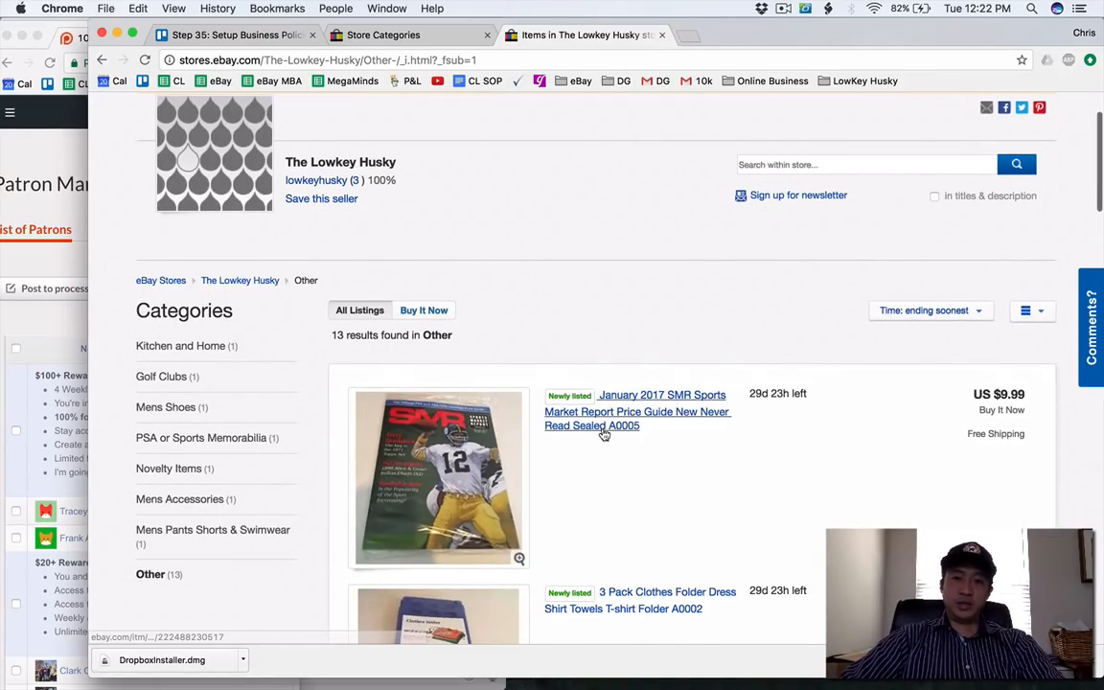
{"action": "left_click", "coordinate": [602, 426], "text": "super"}
{"action": "left_click", "coordinate": [657, 608], "text": "super"}
{"action": "scroll", "coordinate": [616, 607], "scroll_direction": "down", "scroll_amount": 15}
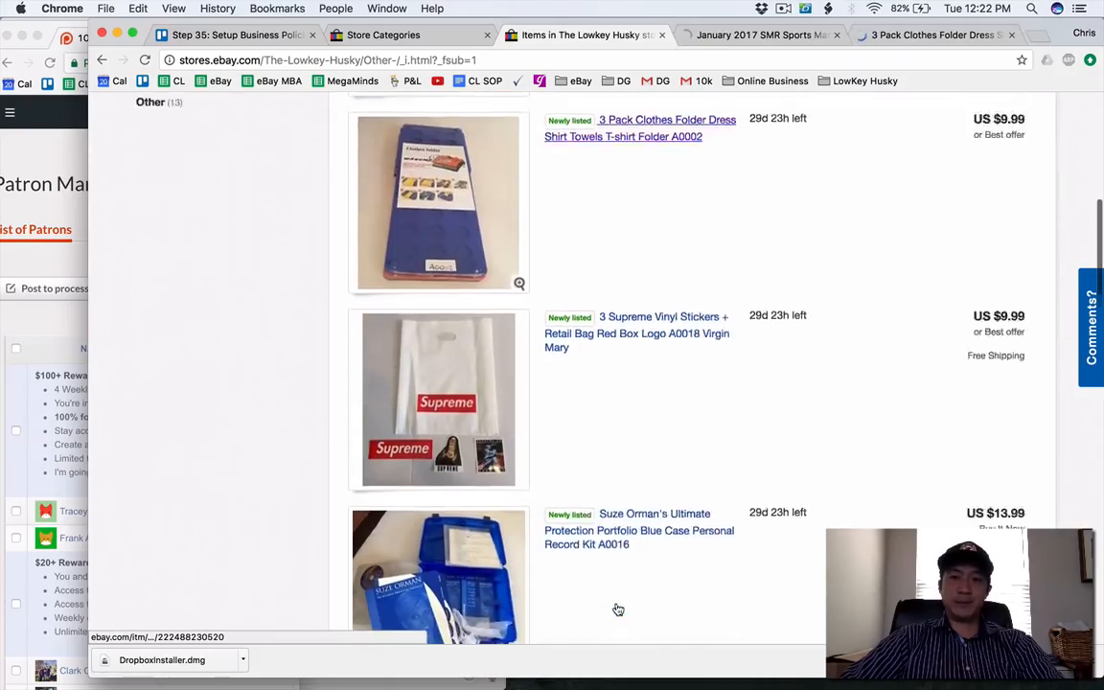
{"action": "left_click", "coordinate": [613, 182], "text": "super"}
{"action": "left_click", "coordinate": [618, 359], "text": "super"}
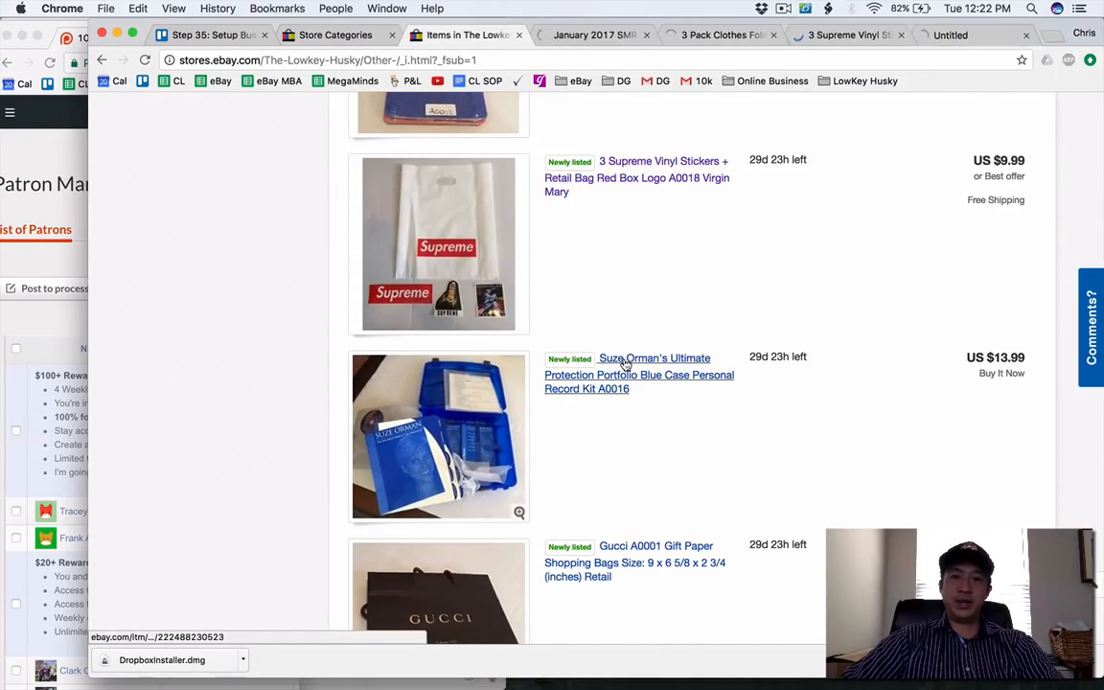
{"action": "scroll", "coordinate": [622, 362], "scroll_direction": "down", "scroll_amount": 7}
{"action": "left_click", "coordinate": [608, 311], "text": "super"}
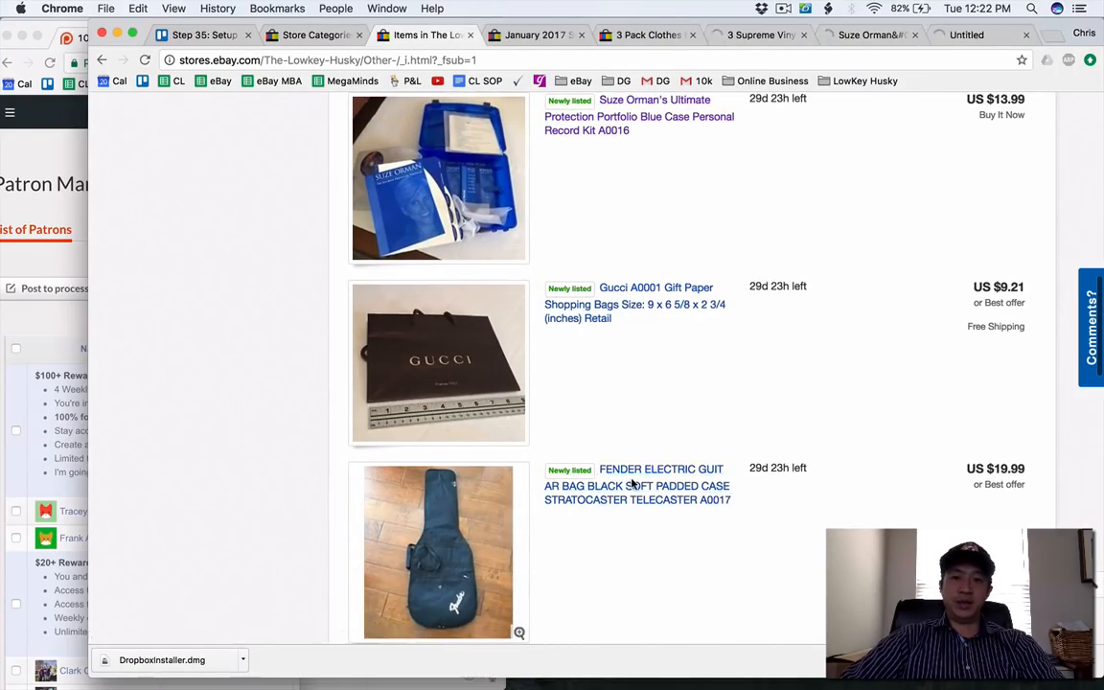
Open the PSA/DNA April 2017 price guide, Under Armour shoes, Coach tote and Steve Madden boots listings in separate tabs.
{"action": "scroll", "coordinate": [628, 479], "scroll_direction": "down", "scroll_amount": 6}
{"action": "scroll", "coordinate": [594, 450], "scroll_direction": "down", "scroll_amount": 5}
{"action": "left_click", "coordinate": [618, 312], "text": "super"}
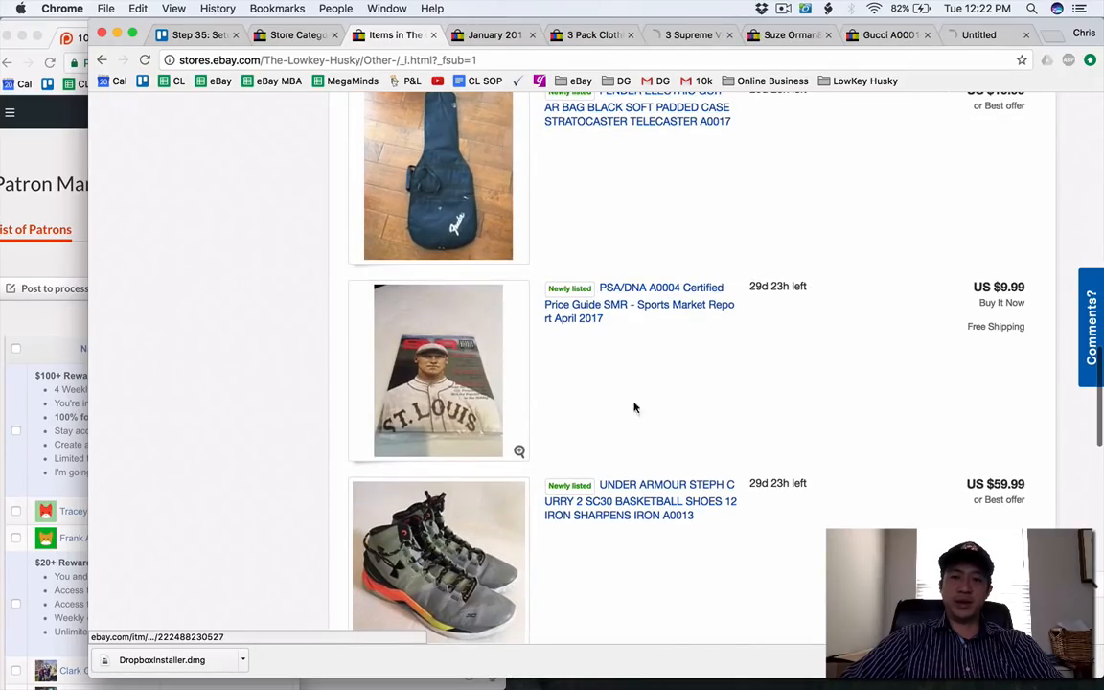
{"action": "left_click", "coordinate": [628, 503], "text": "super"}
{"action": "scroll", "coordinate": [627, 503], "scroll_direction": "down", "scroll_amount": 5}
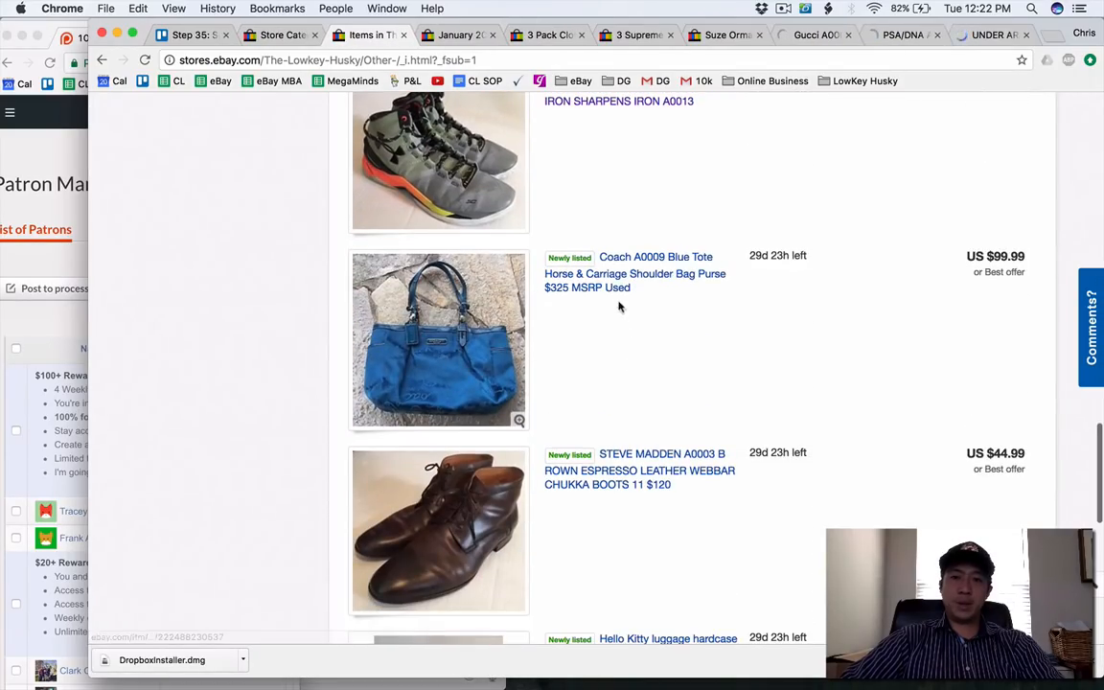
{"action": "left_click", "coordinate": [616, 290], "text": "super"}
{"action": "left_click", "coordinate": [556, 467], "text": "super"}
Open the remaining uncategorized listings for the Hello Kitty luggage, Temptations beverage dispenser and Philips Norelco shaver.
{"action": "scroll", "coordinate": [618, 294], "scroll_direction": "down", "scroll_amount": 5}
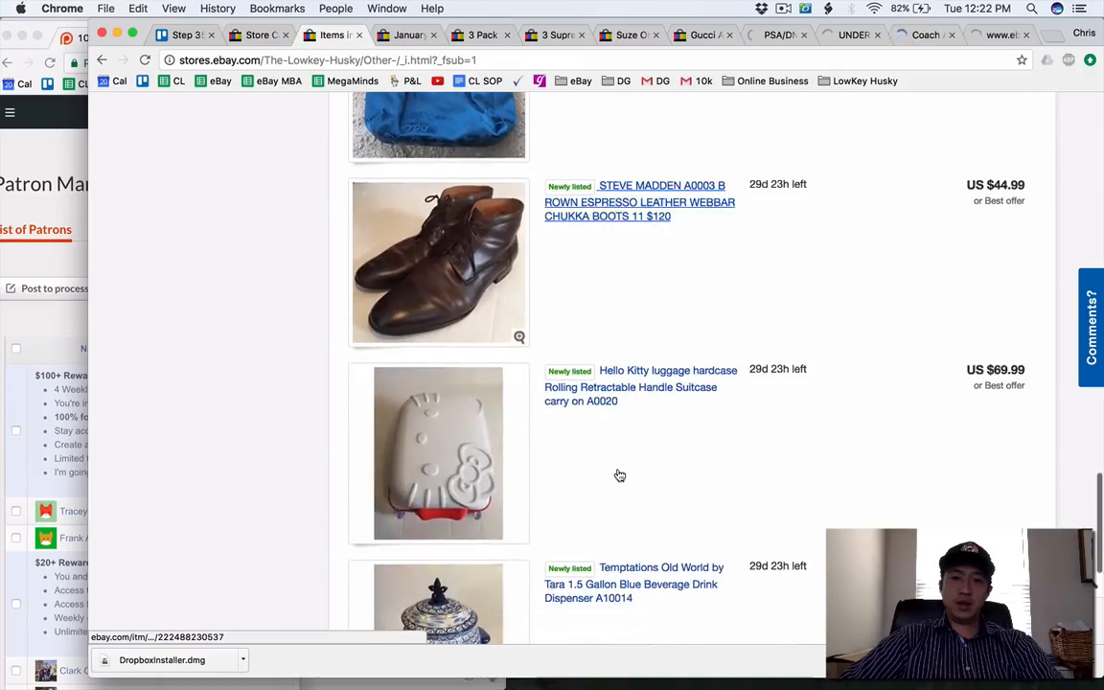
{"action": "left_click", "coordinate": [609, 245], "text": "super"}
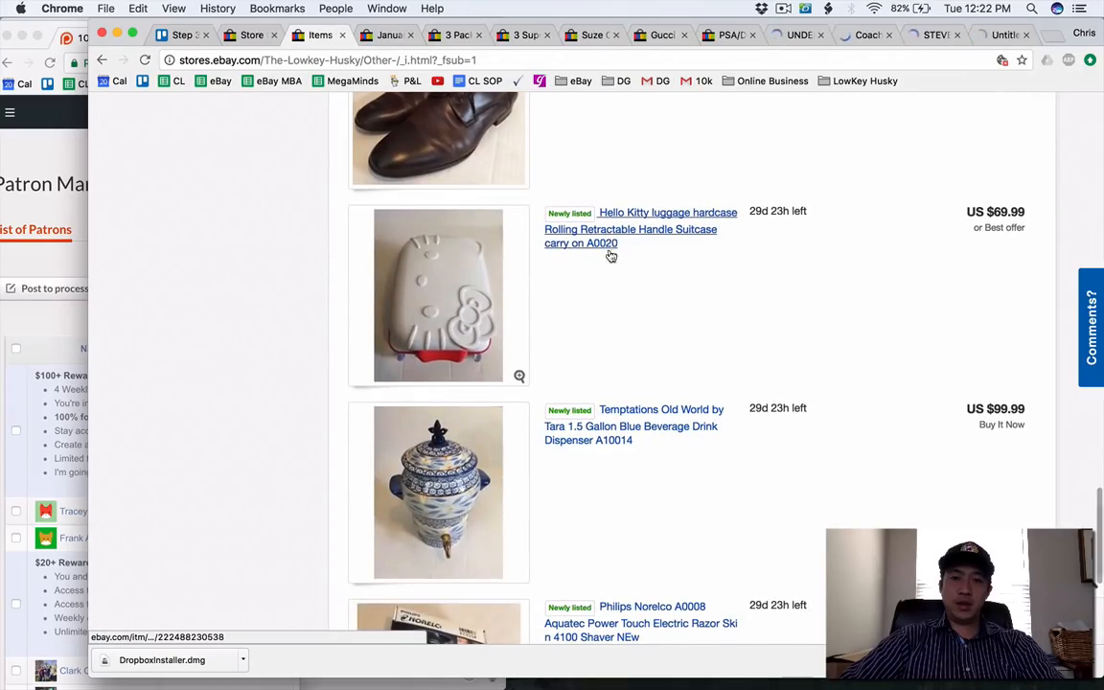
{"action": "left_click", "coordinate": [607, 431], "text": "super"}
{"action": "scroll", "coordinate": [606, 430], "scroll_direction": "down", "scroll_amount": 3}
{"action": "left_click", "coordinate": [606, 370]}
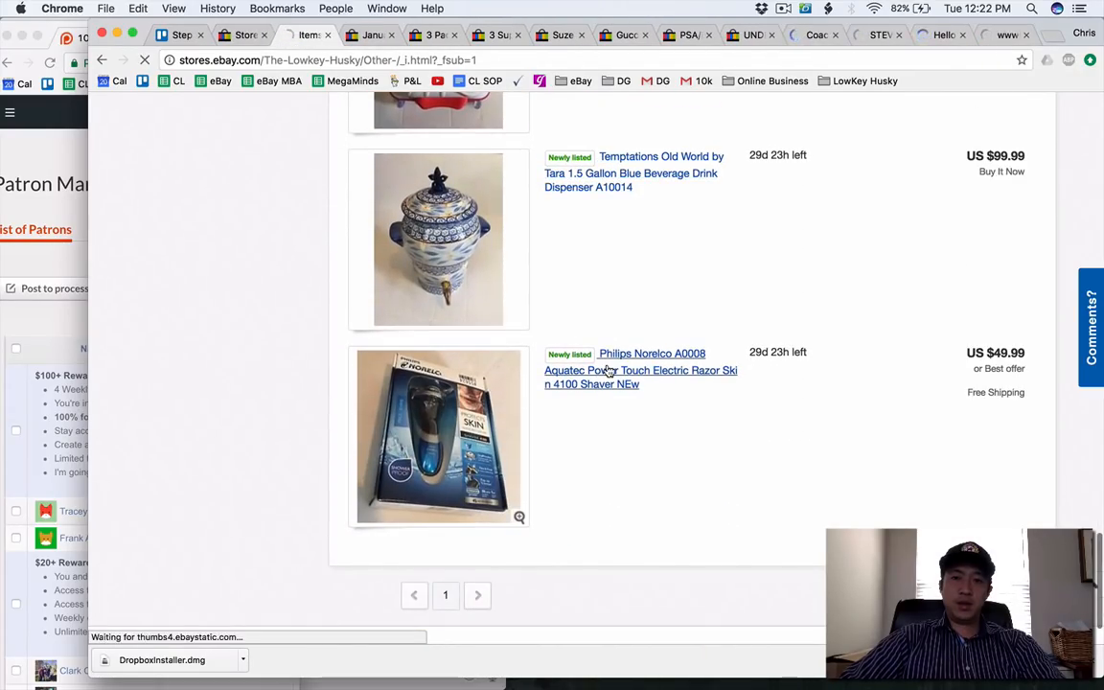
Start adding store categories from the store categories page and enter "Electronics" as the first category name.
{"action": "left_click", "coordinate": [240, 34]}
{"action": "scroll", "coordinate": [1008, 245], "scroll_direction": "down", "scroll_amount": 4}
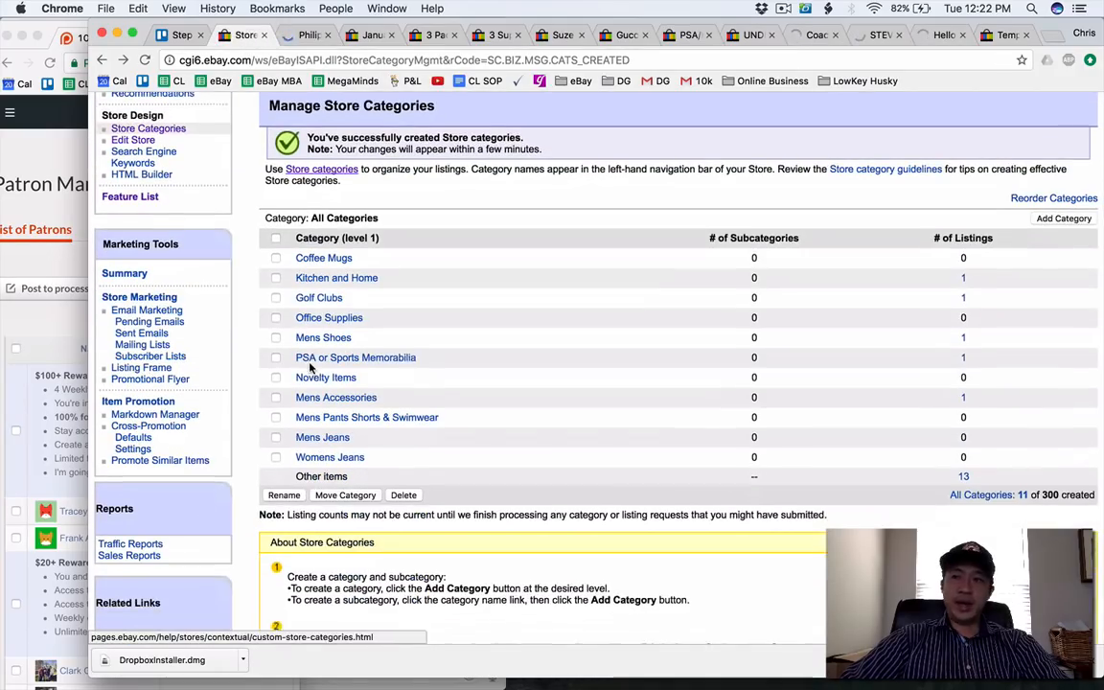
{"action": "left_click", "coordinate": [1054, 209]}
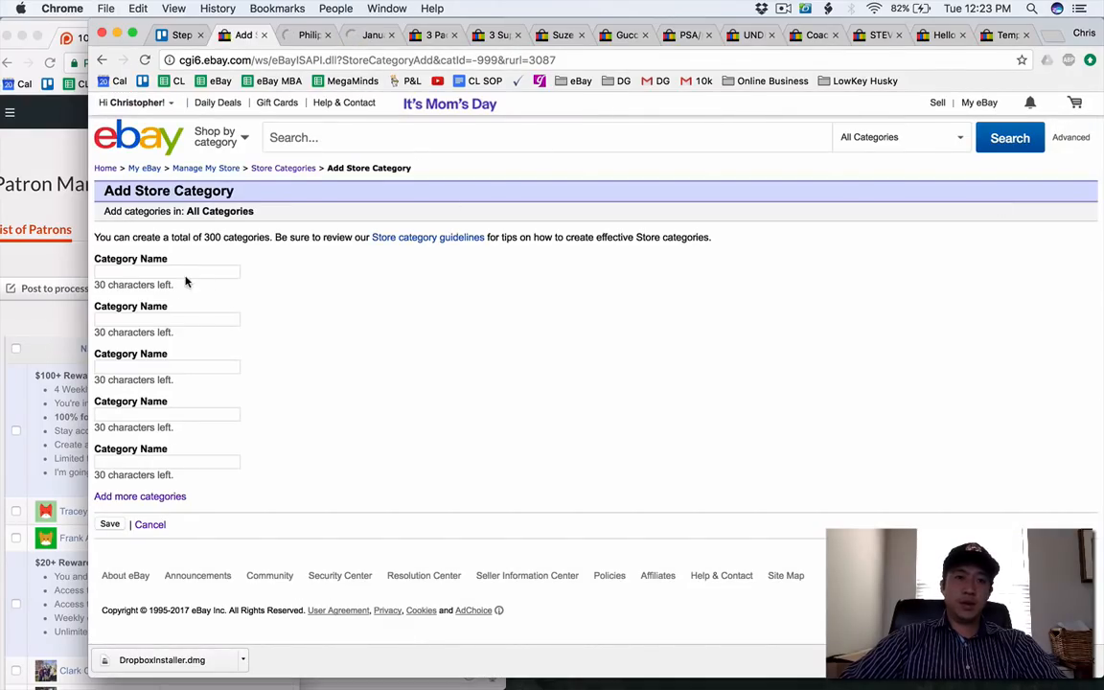
{"action": "left_click", "coordinate": [167, 271]}
{"action": "type", "text": "EL"}
{"action": "key", "text": "BackSpace"}
{"action": "key", "text": "BackSpace"}
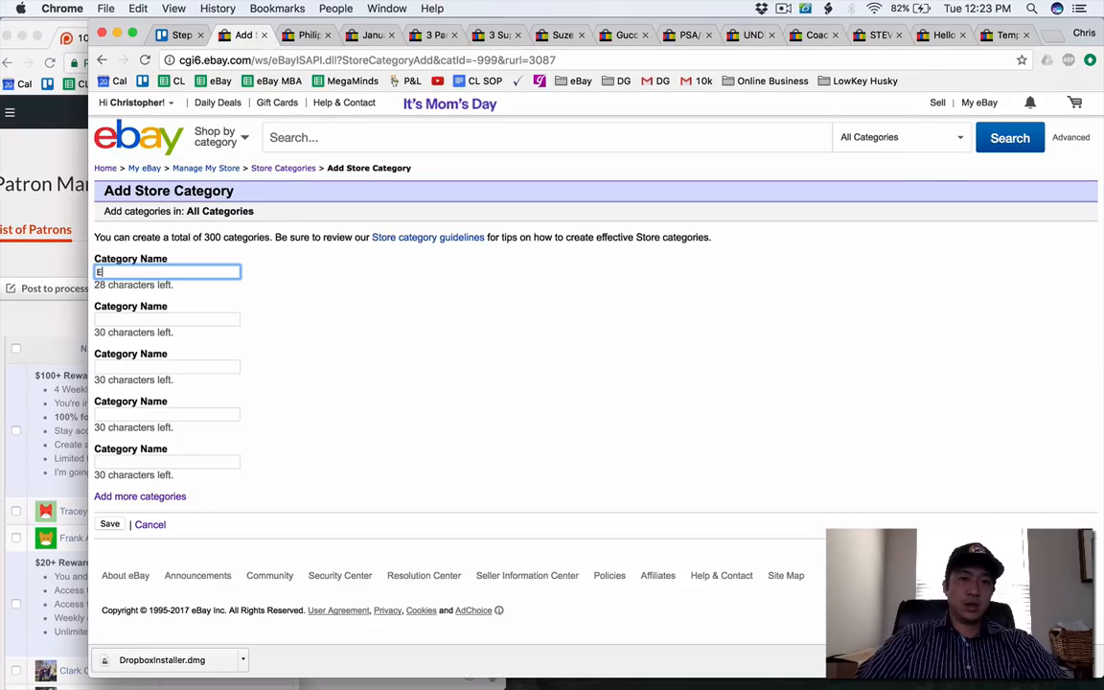
{"action": "type", "text": "Electronics"}
{"action": "key", "text": "Tab"}
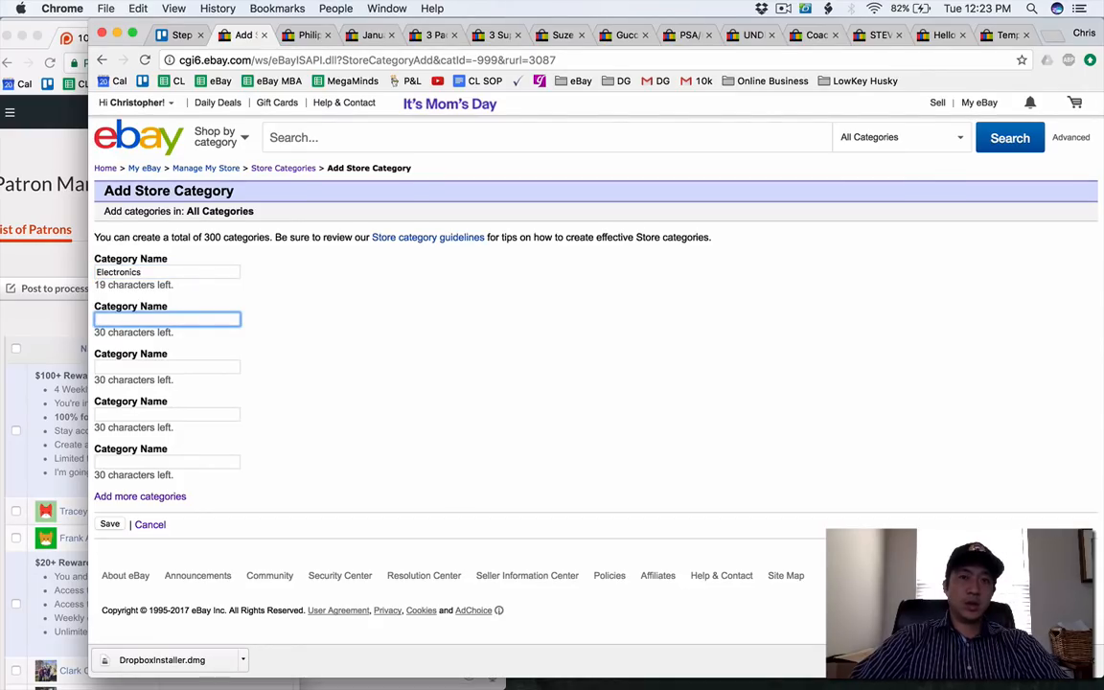
Open the Philips Norelco shaver, January 2017 SMR and 3 Pack Clothes Folder listings for revision.
{"action": "left_click", "coordinate": [301, 39]}
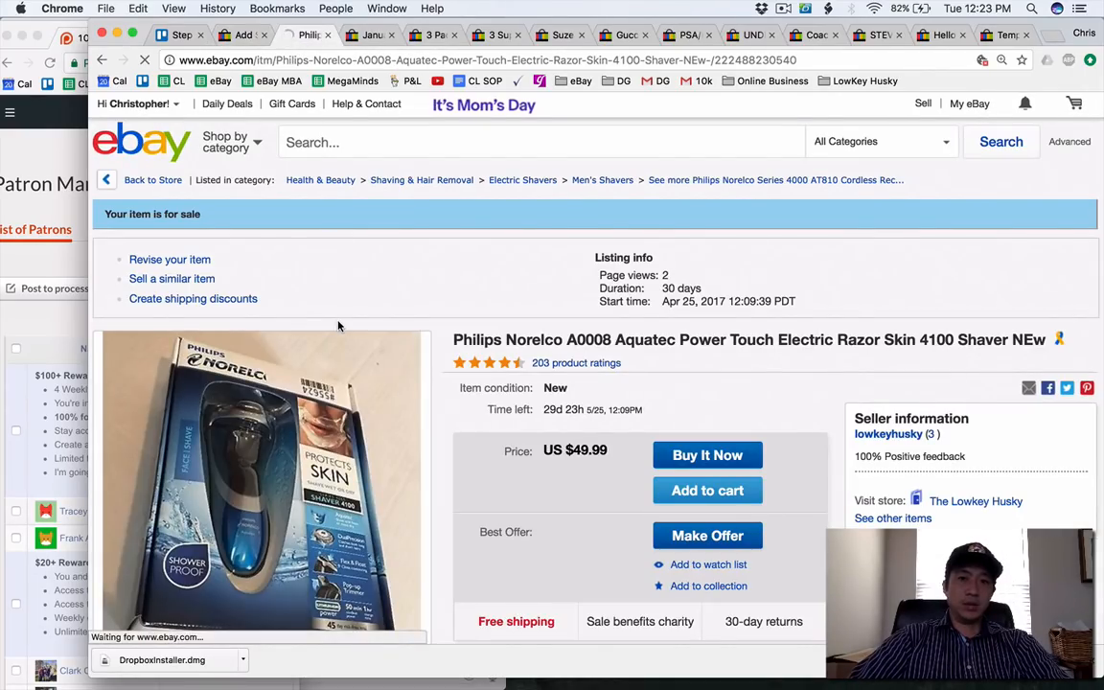
{"action": "left_click", "coordinate": [189, 264]}
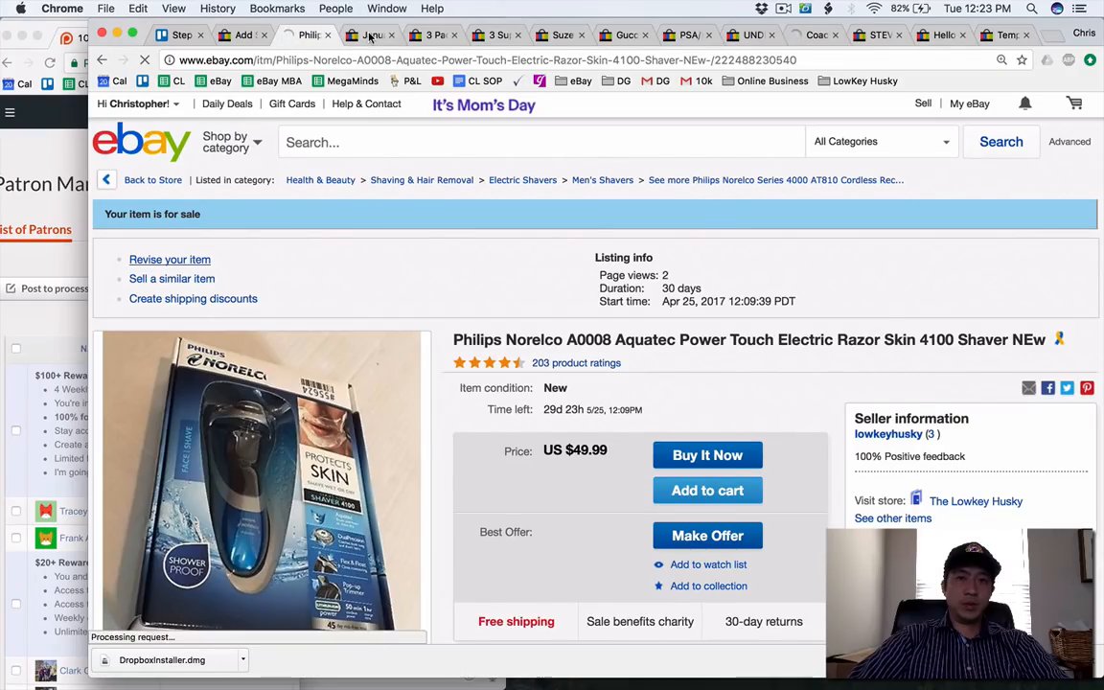
{"action": "key", "text": "ctrl+Tab"}
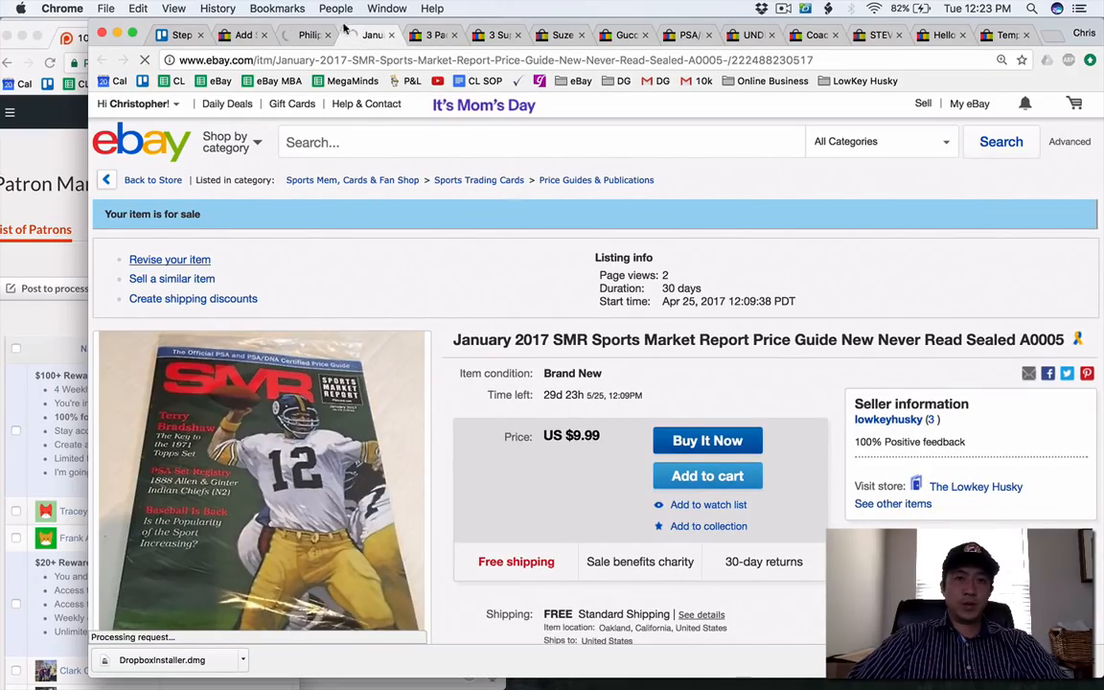
{"action": "key", "text": "ctrl+Tab"}
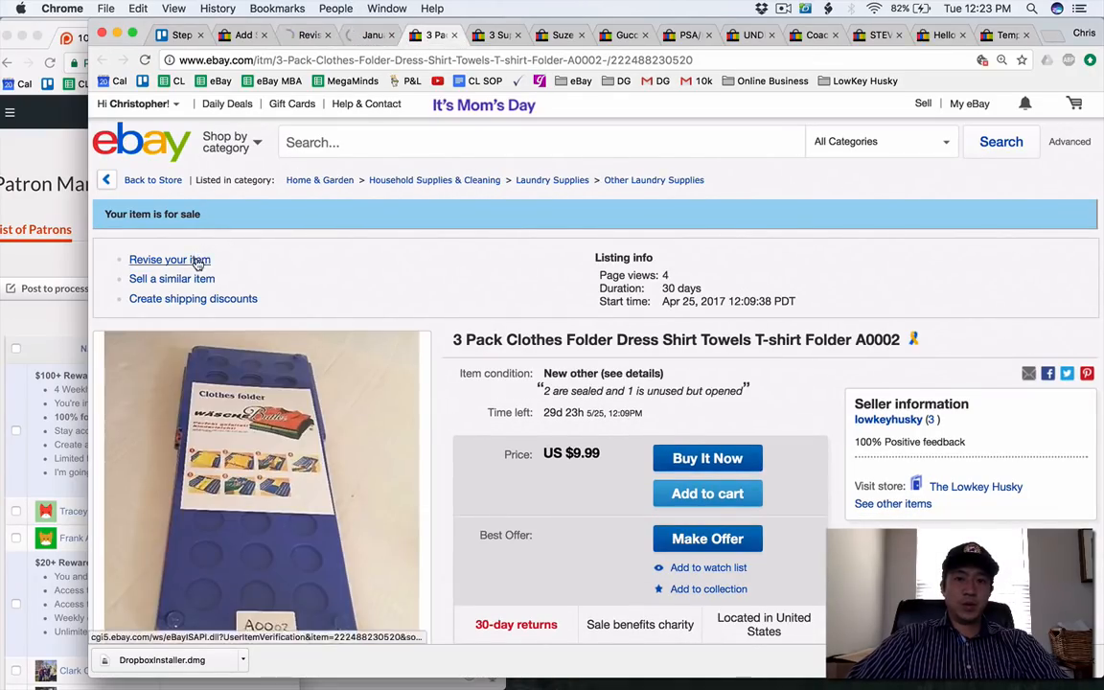
{"action": "left_click", "coordinate": [199, 259]}
{"action": "left_click", "coordinate": [370, 36]}
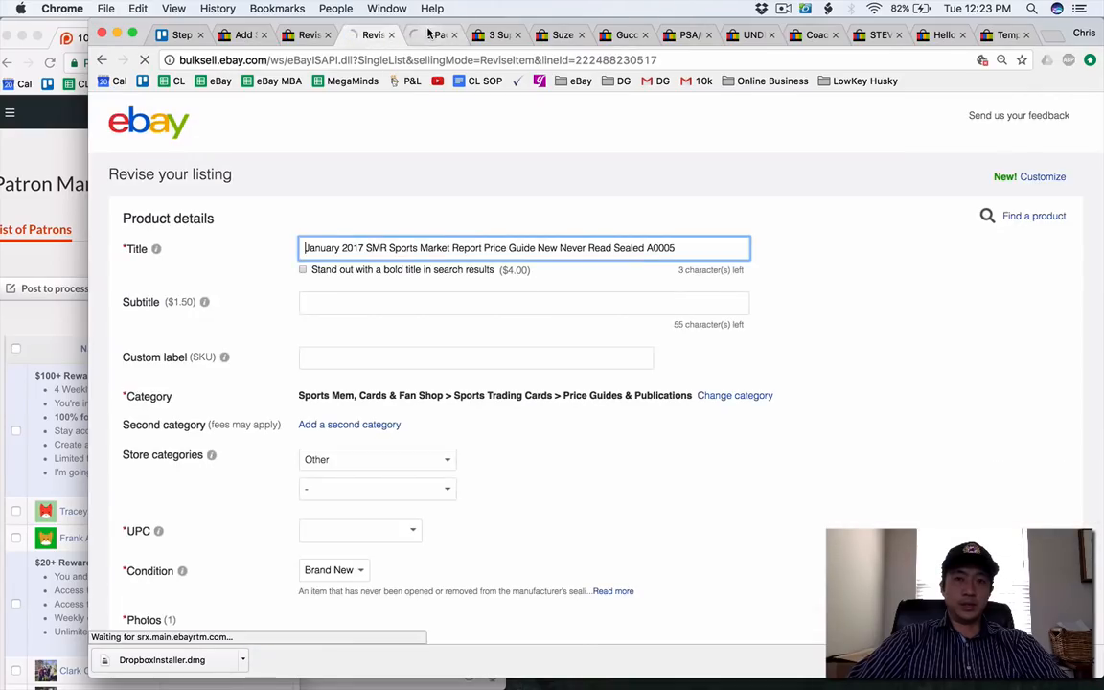
Set the 3 Pack Clothes Folder's main store category to Kitchen and Home and update the listing.
{"action": "left_click", "coordinate": [428, 34]}
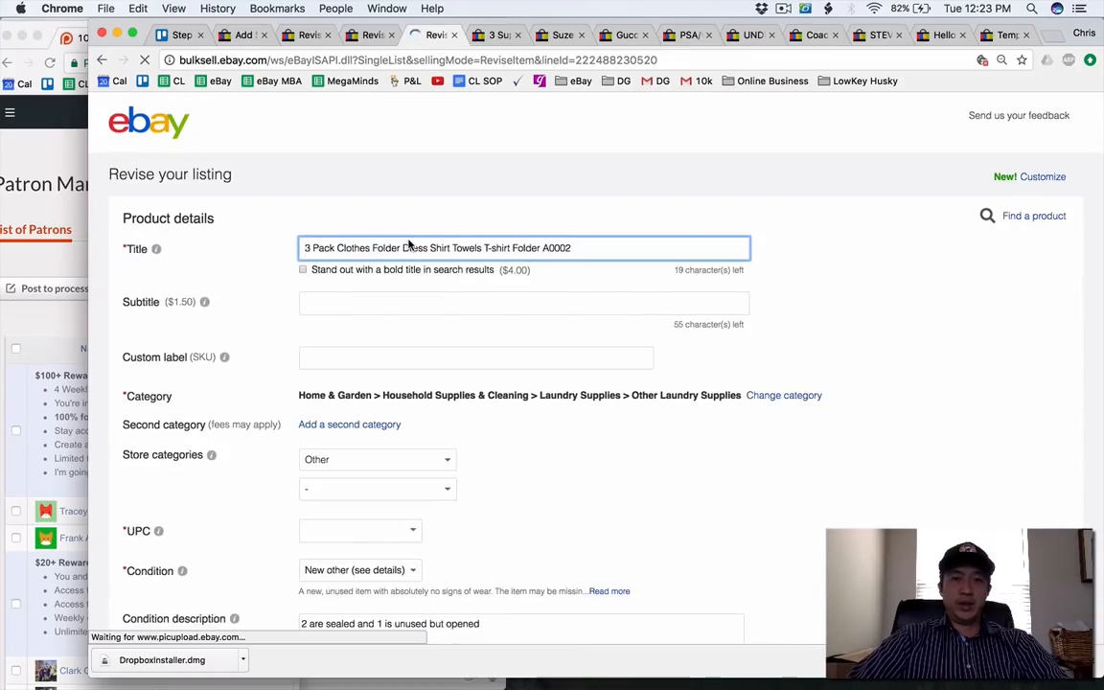
{"action": "scroll", "coordinate": [419, 372], "scroll_direction": "down", "scroll_amount": 2}
{"action": "left_click", "coordinate": [418, 364]}
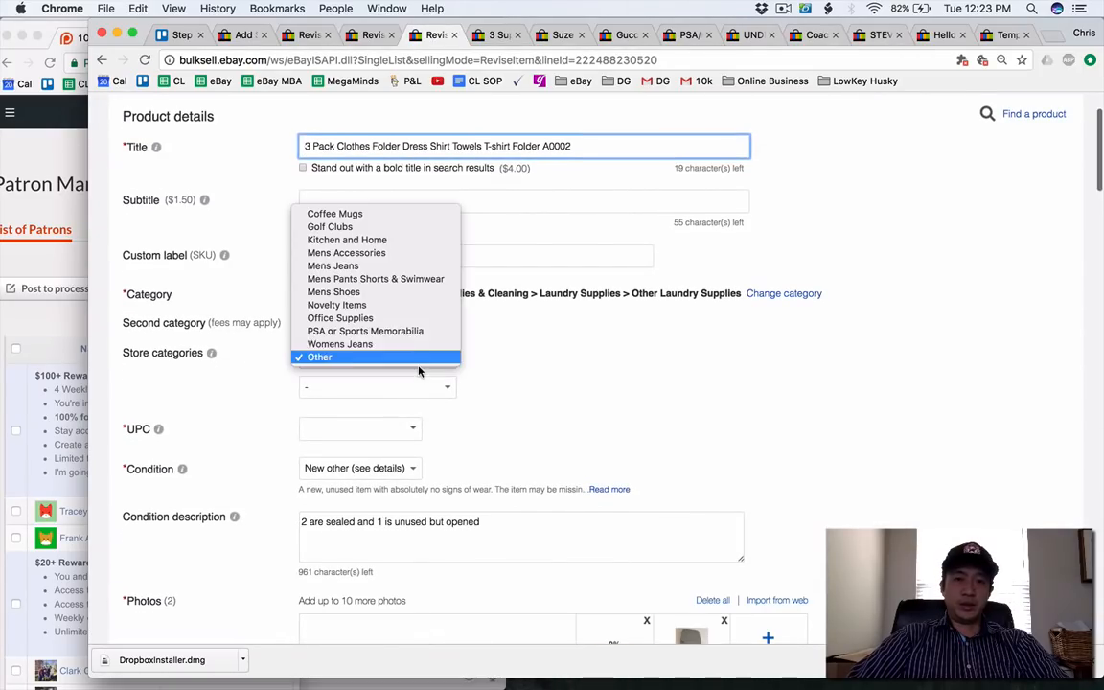
{"action": "left_click", "coordinate": [430, 240]}
{"action": "scroll", "coordinate": [234, 358], "scroll_direction": "down", "scroll_amount": 5}
{"action": "scroll", "coordinate": [233, 358], "scroll_direction": "down", "scroll_amount": 20}
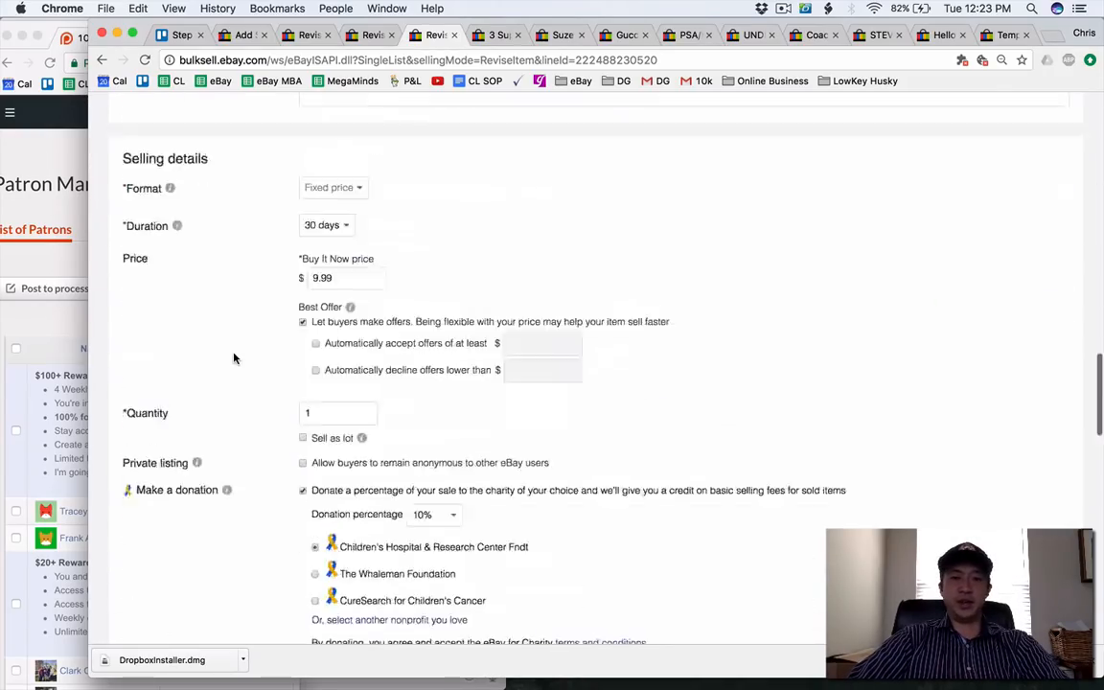
{"action": "left_click", "coordinate": [227, 600]}
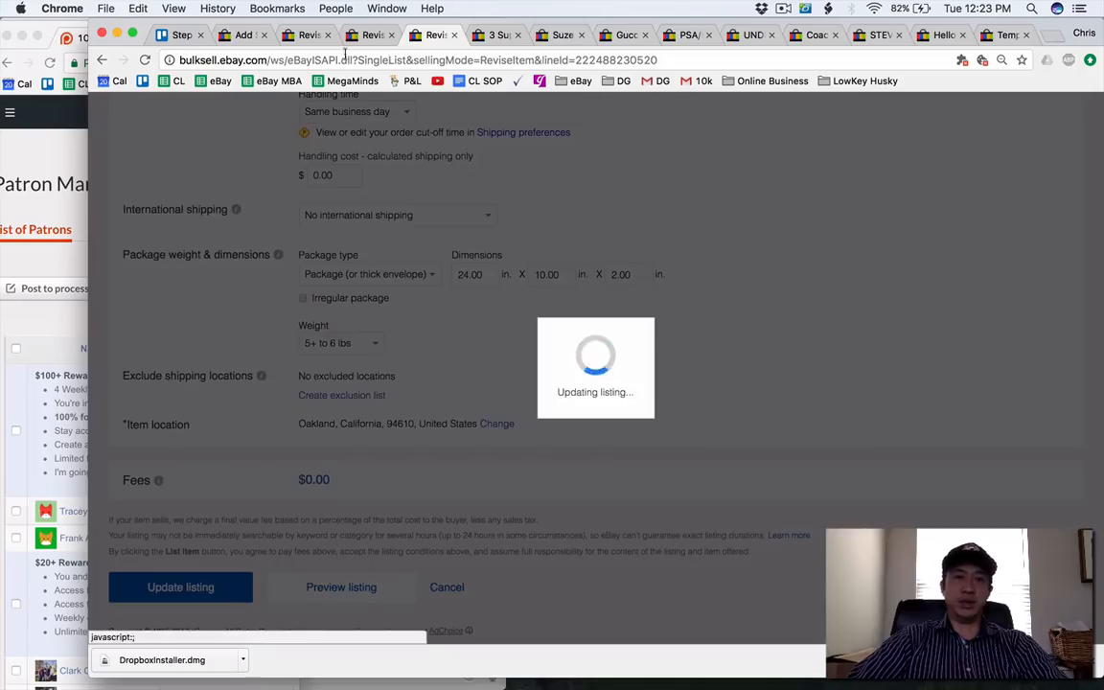
Revise the main store category of the January 2017 SMR price guide and update the listing.
{"action": "left_click", "coordinate": [370, 36]}
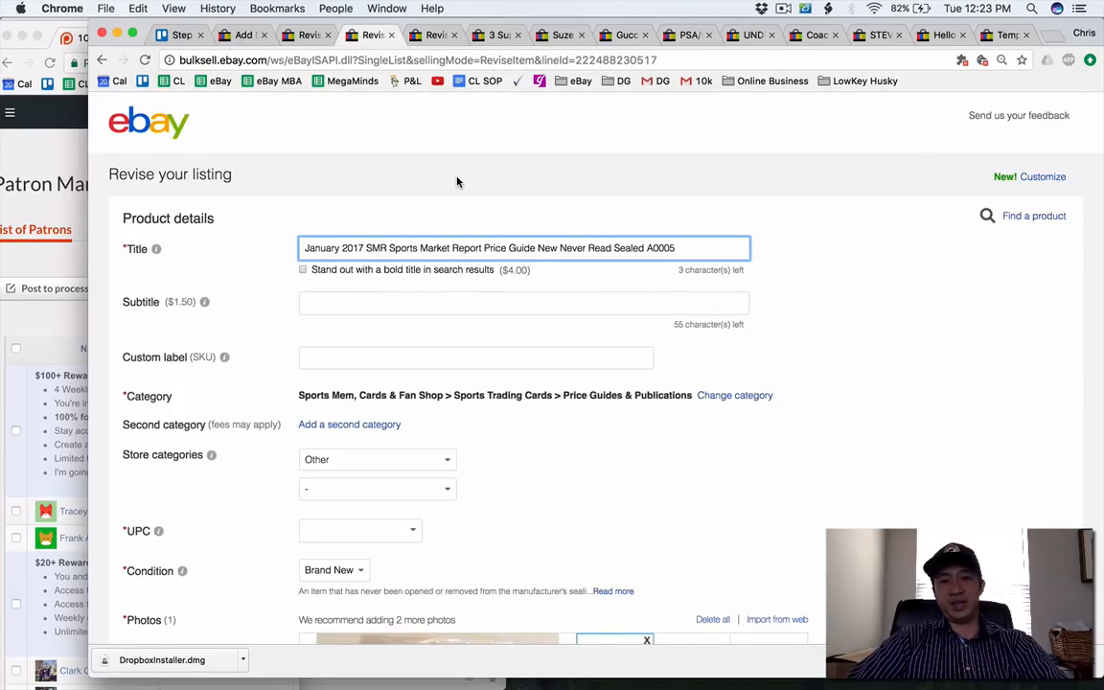
{"action": "scroll", "coordinate": [457, 182], "scroll_direction": "down", "scroll_amount": 3}
{"action": "left_click", "coordinate": [422, 263]}
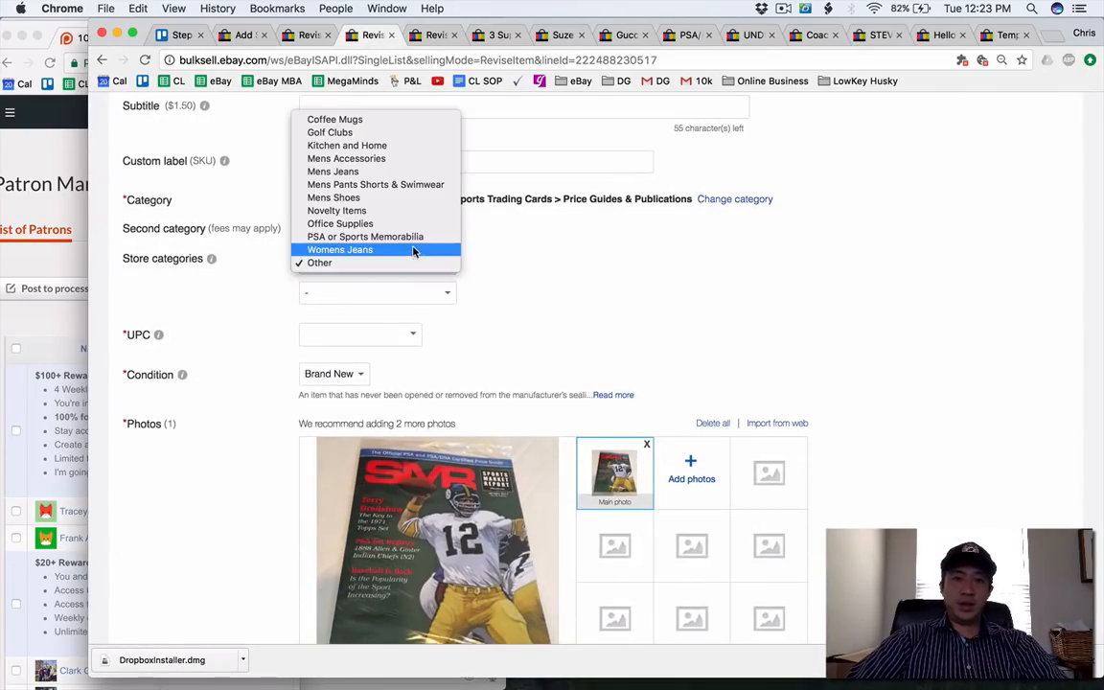
{"action": "left_click", "coordinate": [212, 450]}
{"action": "scroll", "coordinate": [213, 450], "scroll_direction": "down", "scroll_amount": 15}
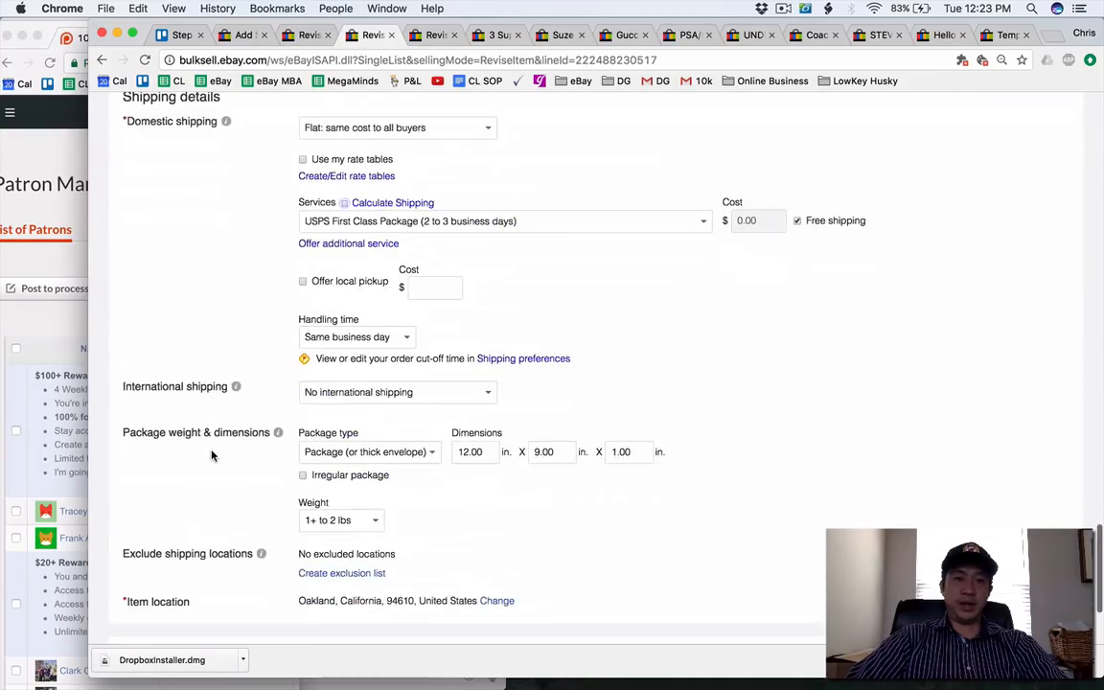
{"action": "scroll", "coordinate": [213, 577], "scroll_direction": "down", "scroll_amount": 1}
{"action": "left_click", "coordinate": [180, 586]}
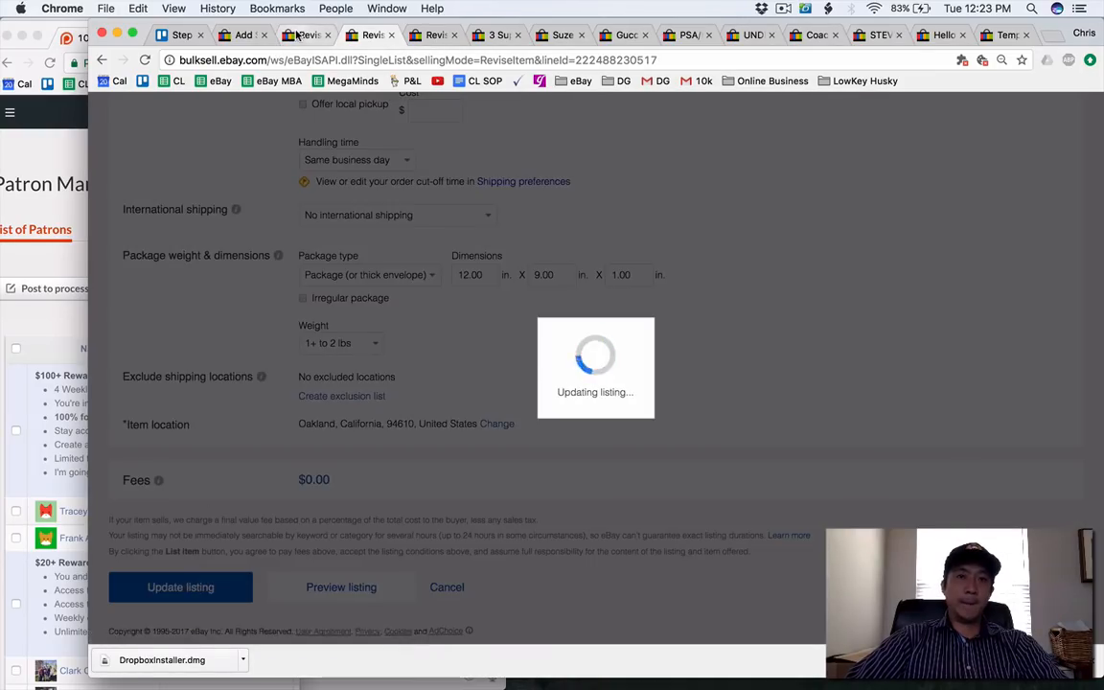
Check the store category choices for the Philips Norelco shaver listing and compare them with the new category names being added.
{"action": "scroll", "coordinate": [444, 295], "scroll_direction": "down", "scroll_amount": 20}
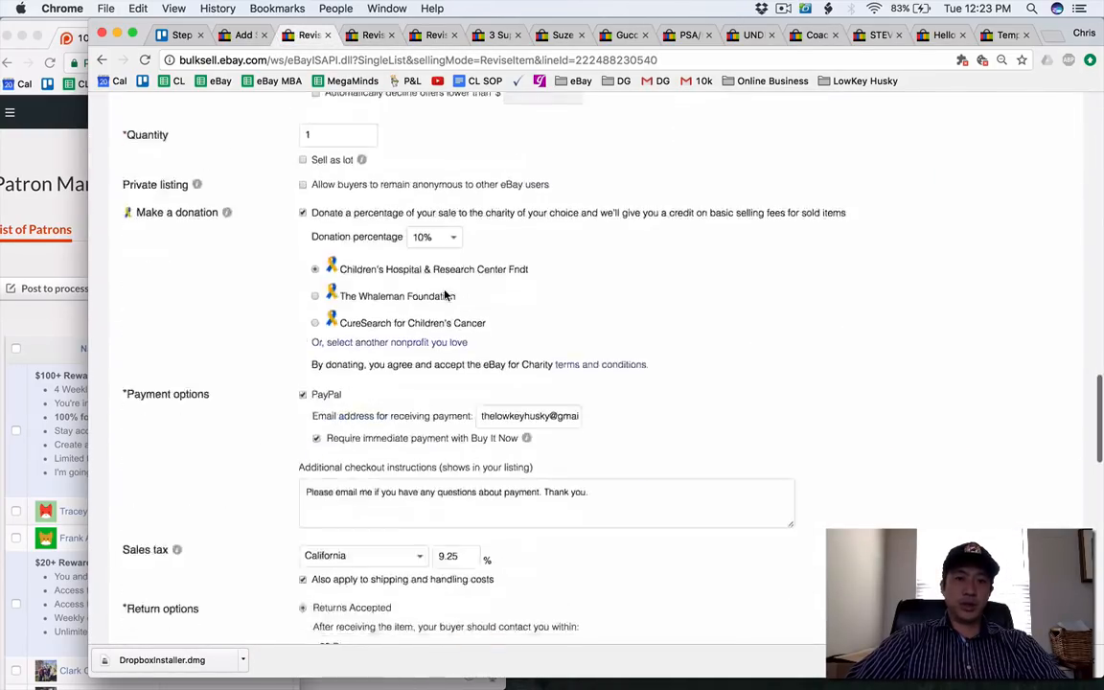
{"action": "scroll", "coordinate": [445, 295], "scroll_direction": "up", "scroll_amount": 12}
{"action": "scroll", "coordinate": [445, 295], "scroll_direction": "up", "scroll_amount": 15}
{"action": "scroll", "coordinate": [445, 295], "scroll_direction": "down", "scroll_amount": 3}
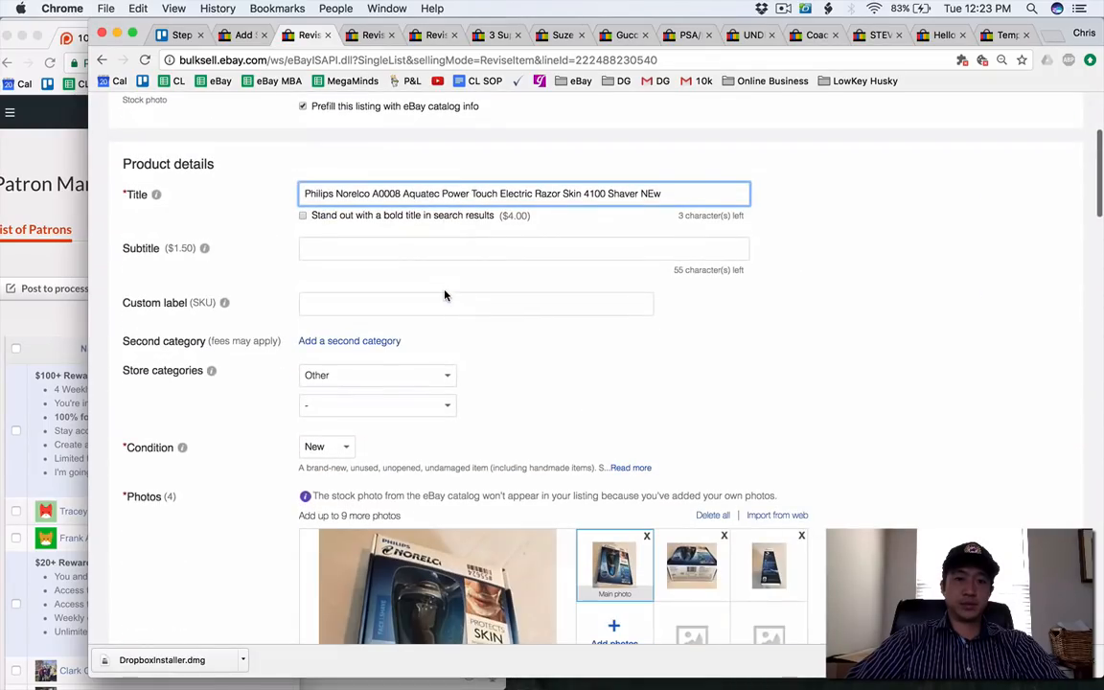
{"action": "left_click", "coordinate": [391, 383]}
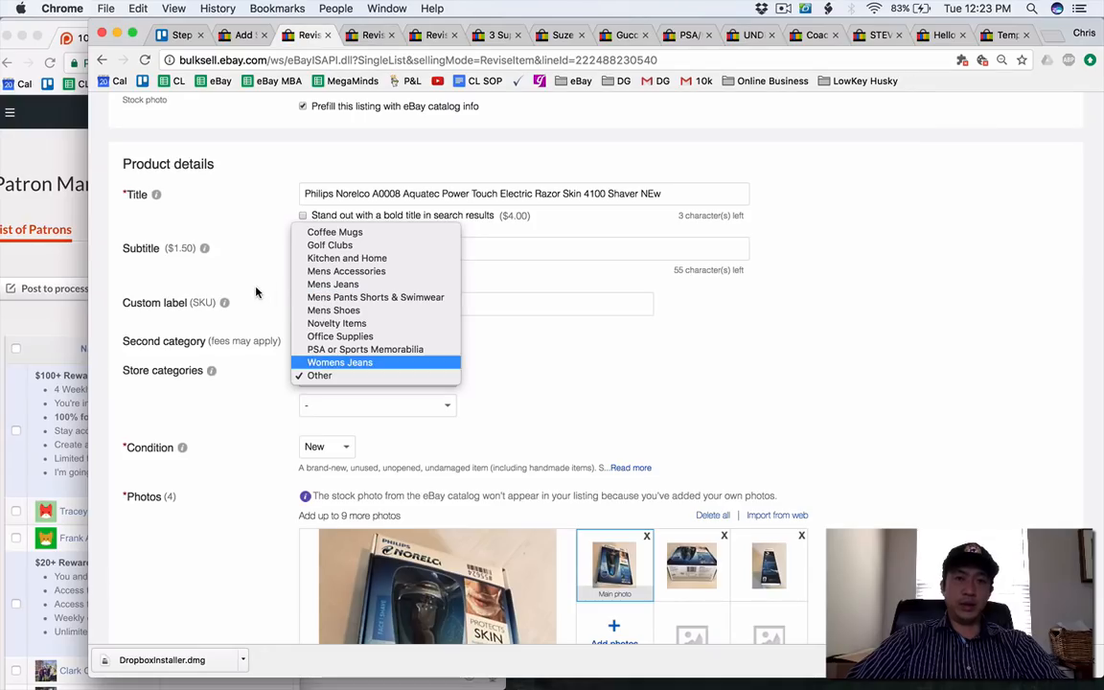
{"action": "left_click", "coordinate": [184, 225]}
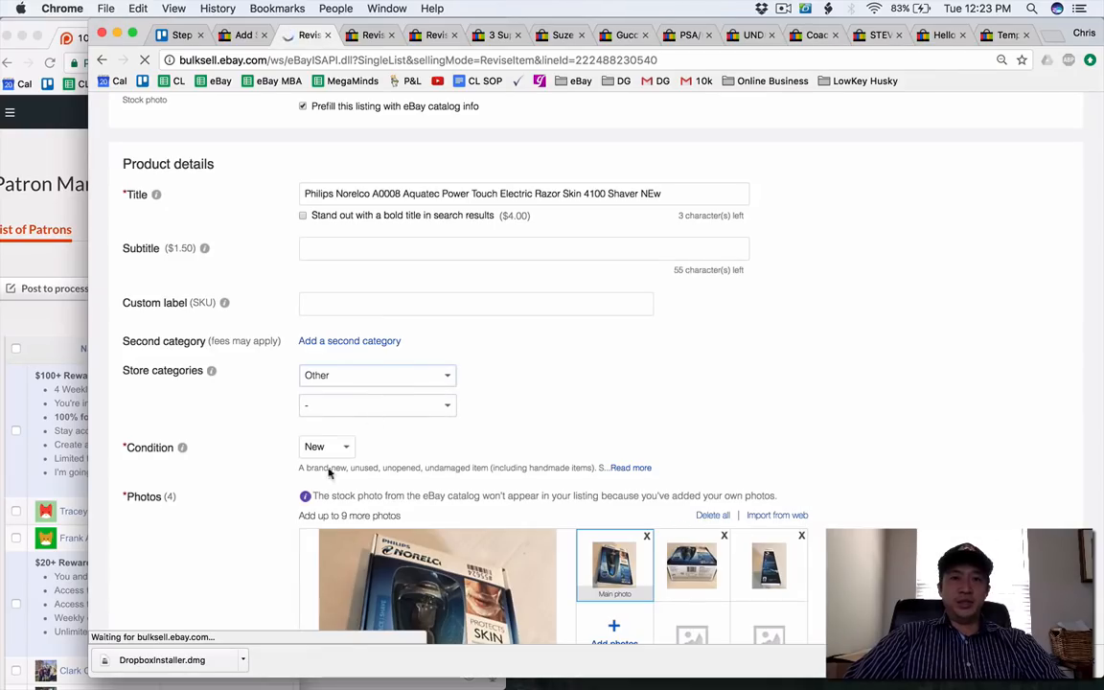
{"action": "left_click", "coordinate": [352, 375]}
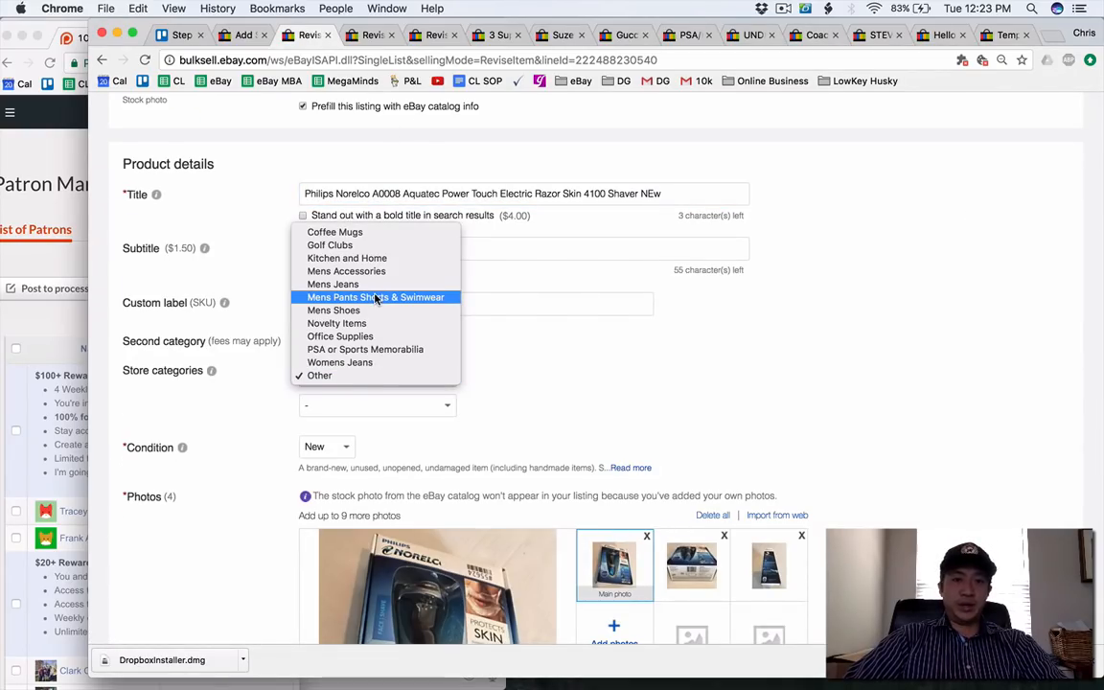
{"action": "left_click", "coordinate": [239, 37]}
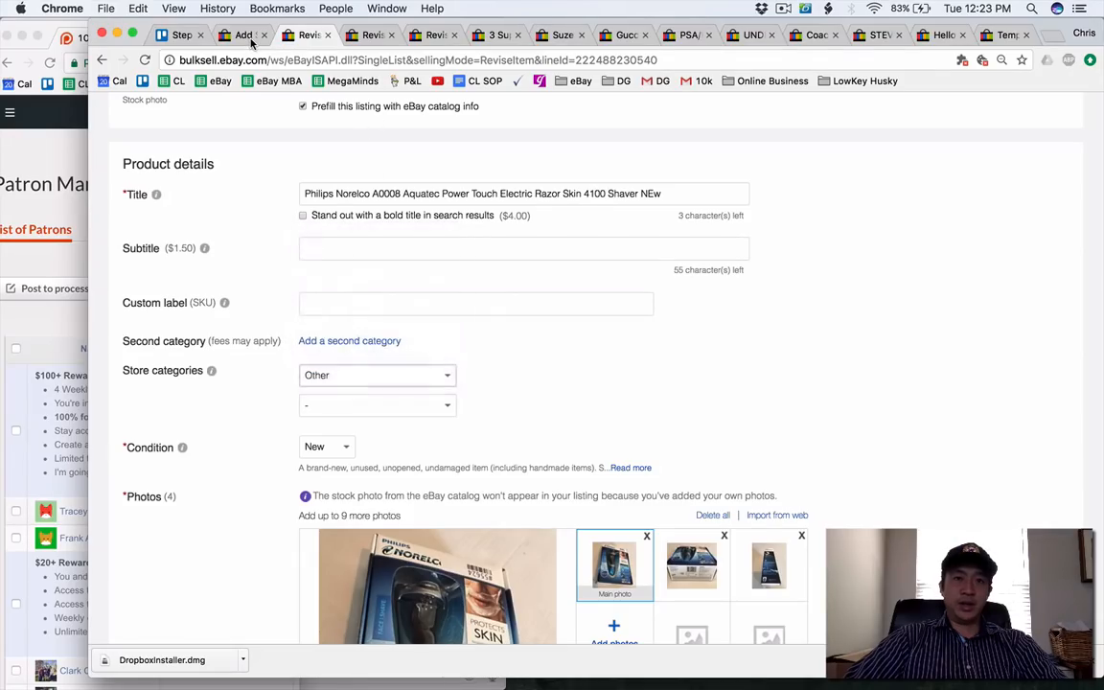
{"action": "left_click", "coordinate": [238, 36]}
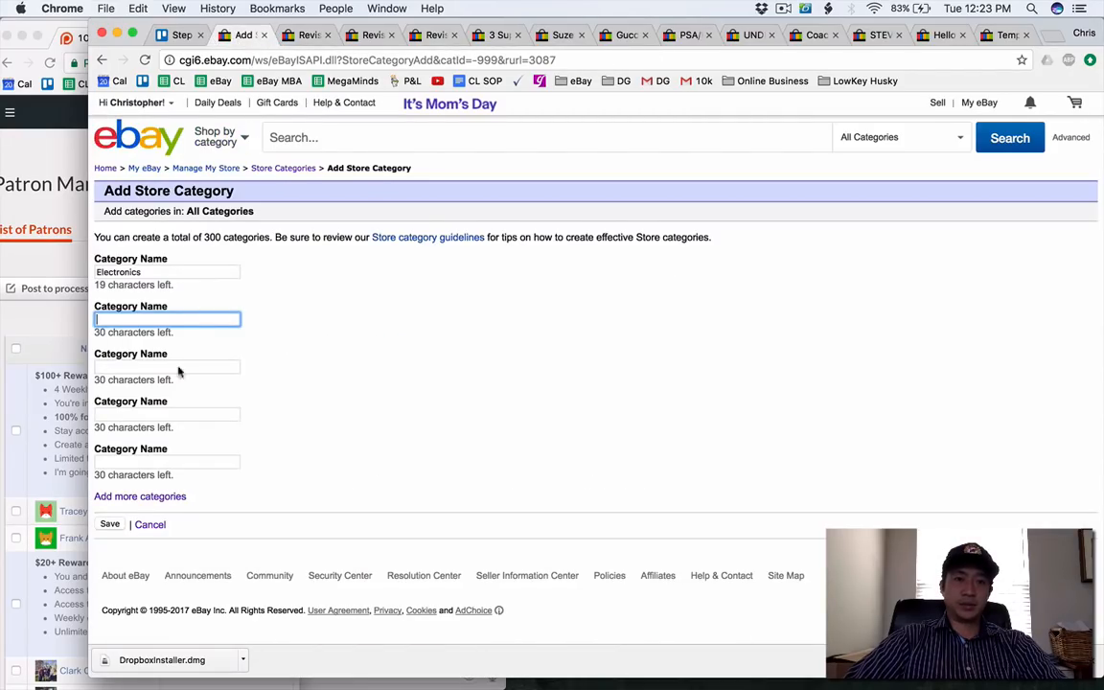
Close the finished listing pages and open the 3 Supreme Vinyl Stickers + Retail Bag listing for revision.
{"action": "left_click", "coordinate": [365, 37]}
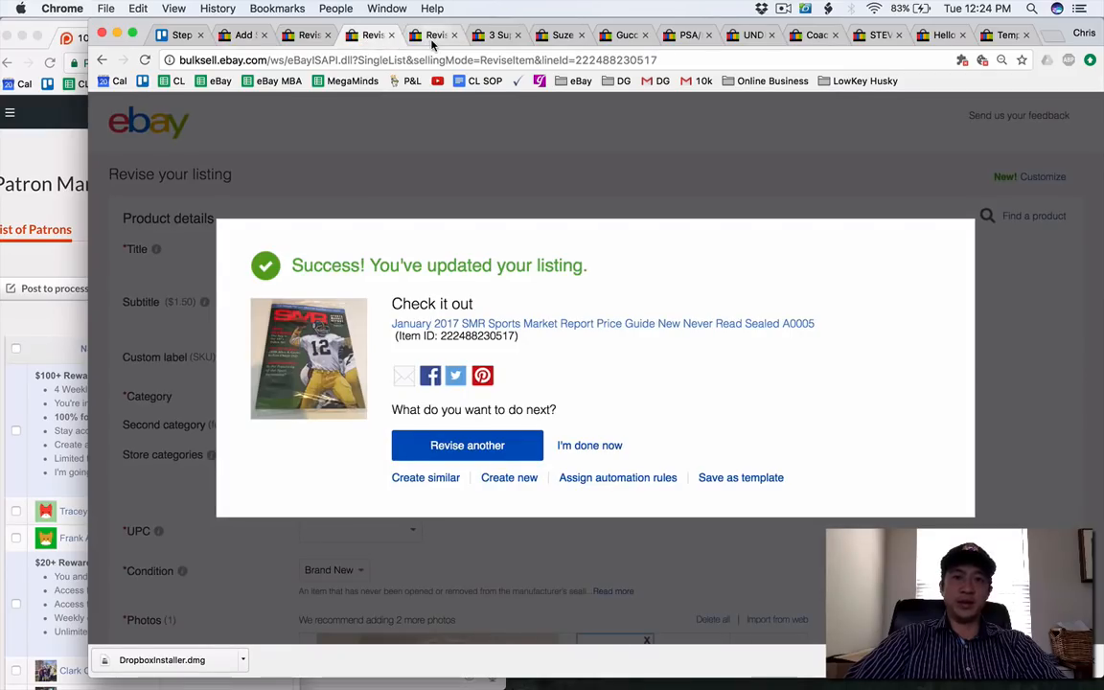
{"action": "left_click", "coordinate": [392, 36]}
{"action": "left_click", "coordinate": [392, 35]}
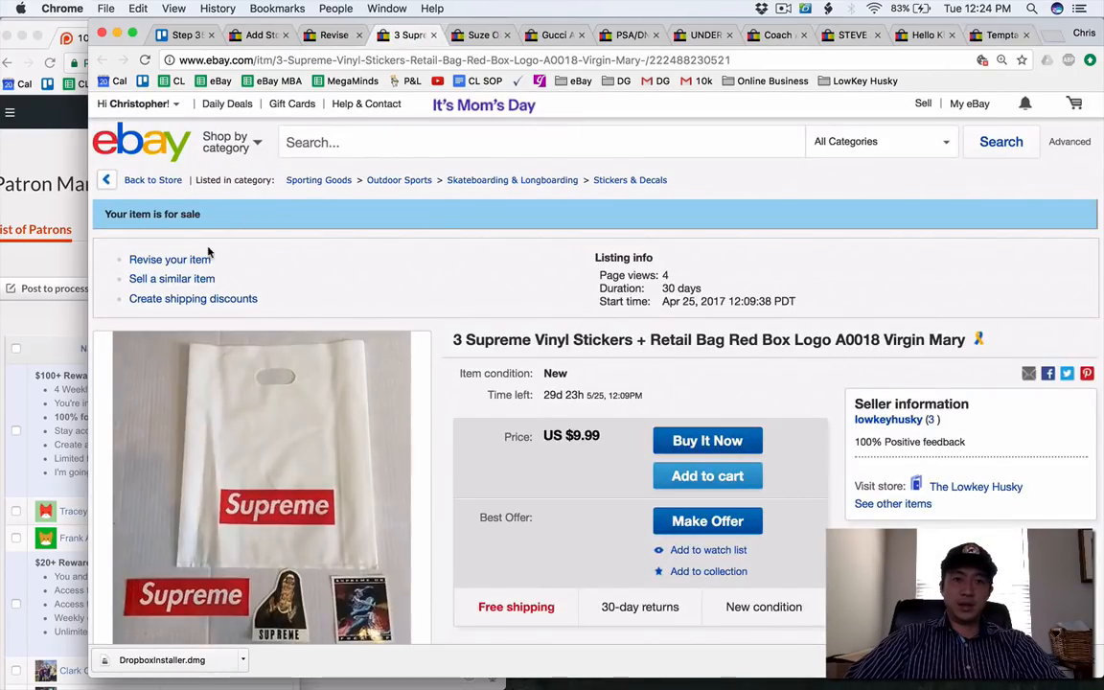
{"action": "left_click", "coordinate": [205, 260]}
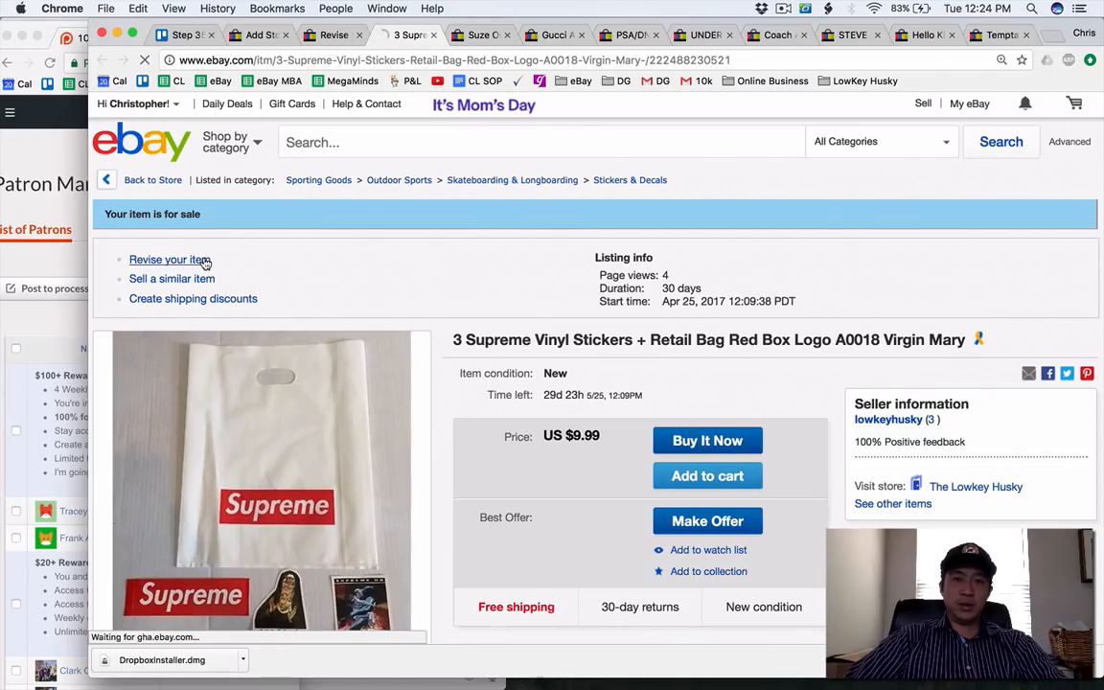
Enter "Supreme" as the second category name on the Add Store Category page.
{"action": "left_click", "coordinate": [251, 35]}
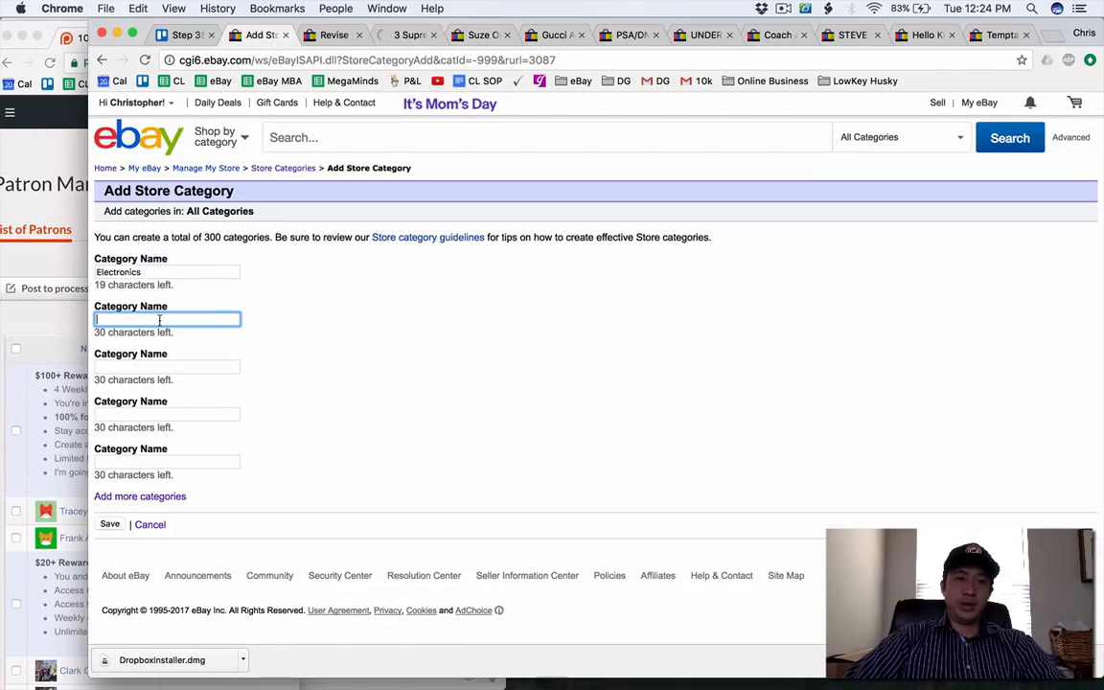
{"action": "type", "text": "Supreme"}
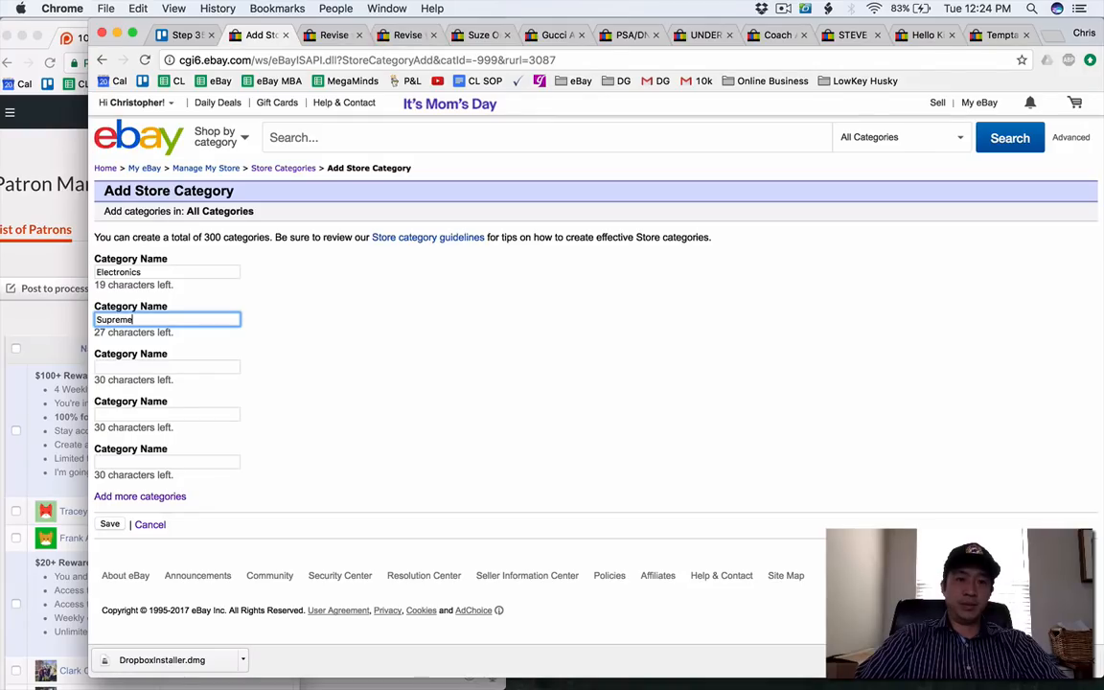
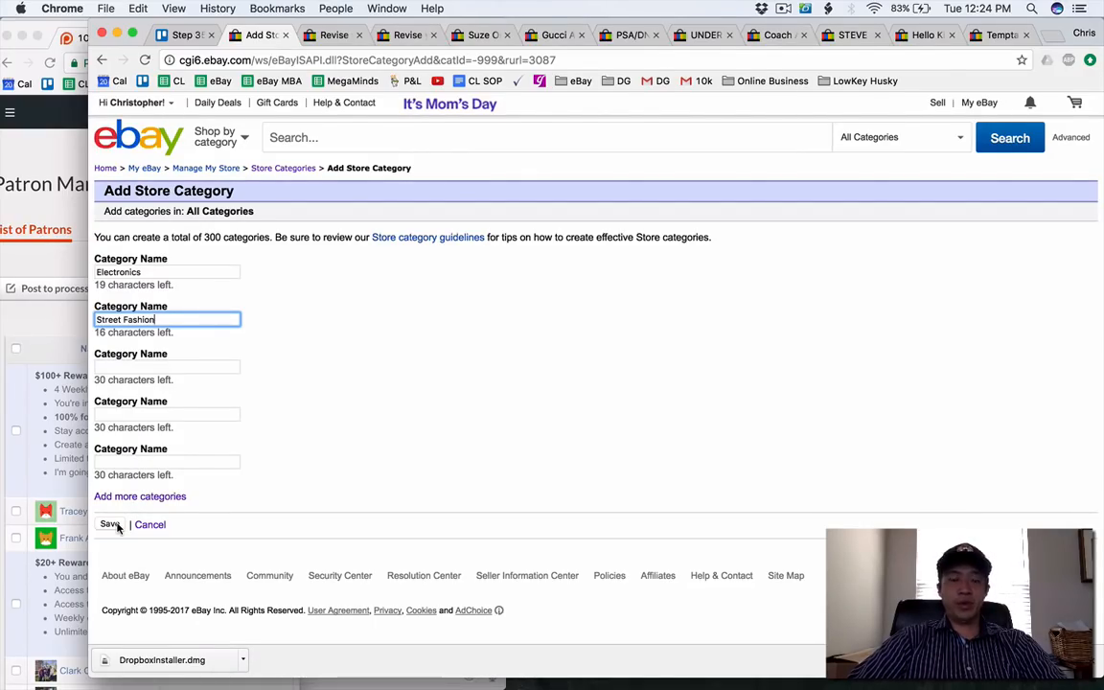
Clear "Street Fashion" from the second category name on the Add Store Category page.
{"action": "key", "text": "BackSpace"}
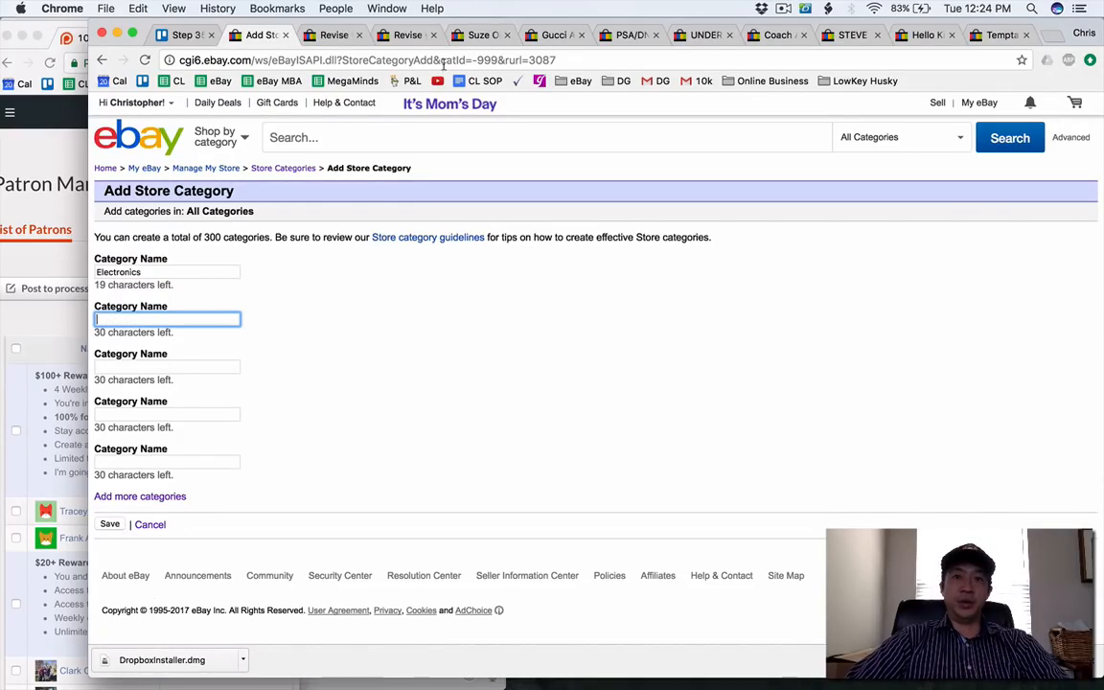
Set the main store category of the 3 Supreme Vinyl Stickers + Retail Bag listing to Mens Accessories.
{"action": "left_click", "coordinate": [475, 36]}
{"action": "left_click", "coordinate": [410, 36]}
{"action": "scroll", "coordinate": [406, 191], "scroll_direction": "down", "scroll_amount": 3}
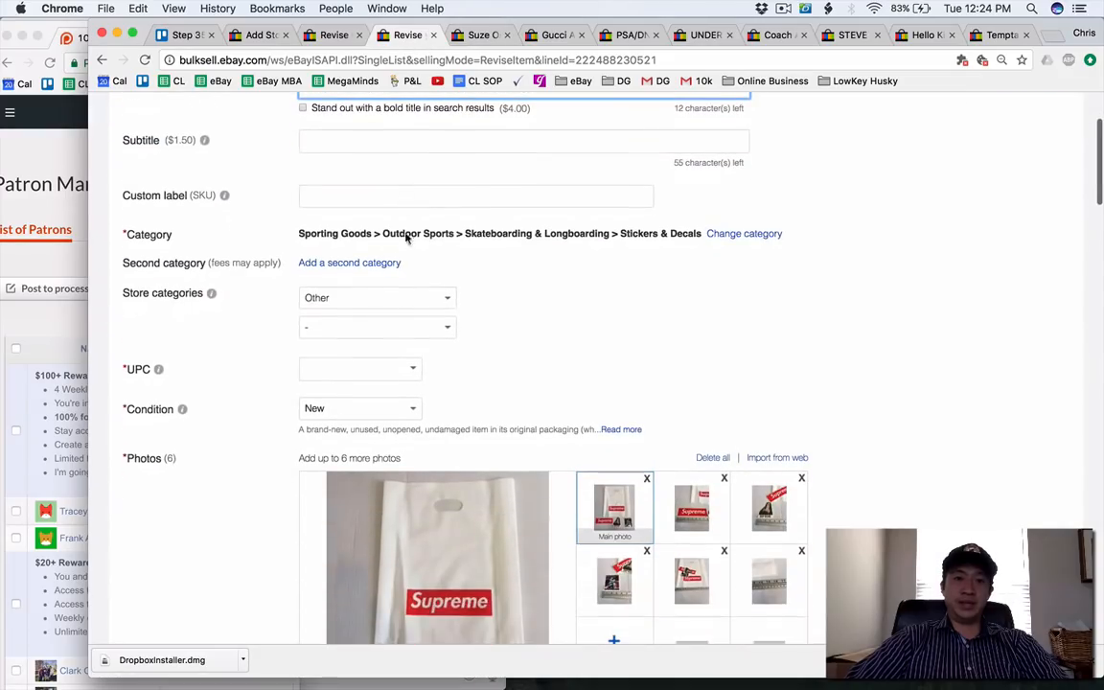
{"action": "left_click", "coordinate": [388, 305]}
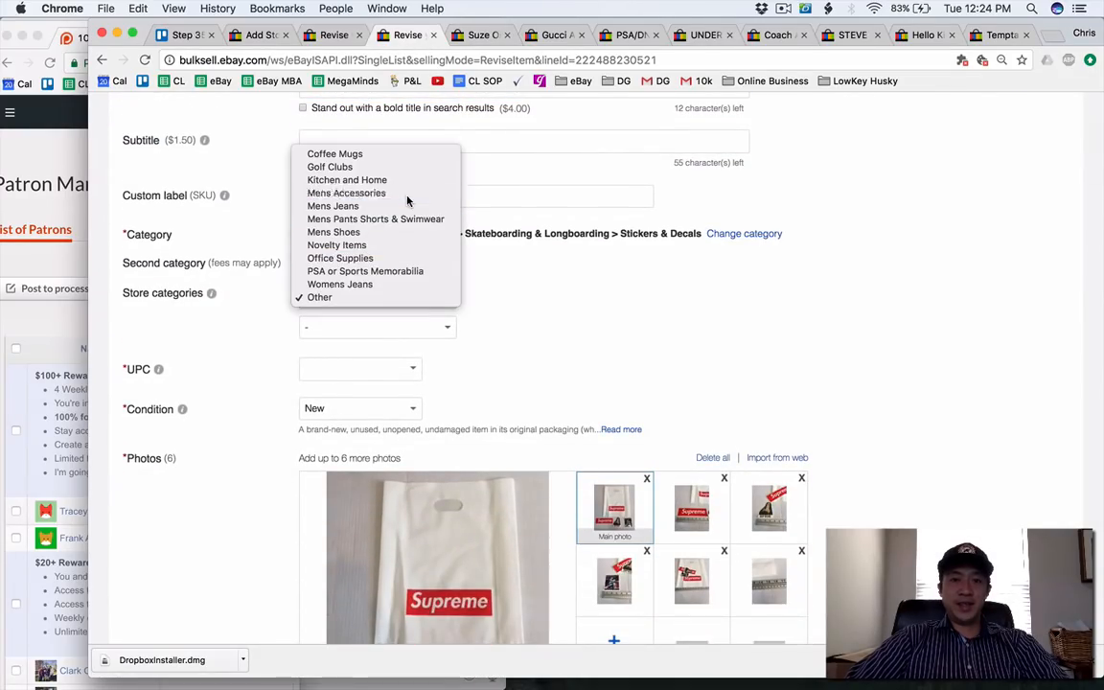
{"action": "left_click", "coordinate": [366, 175]}
{"action": "scroll", "coordinate": [449, 512], "scroll_direction": "down", "scroll_amount": 3}
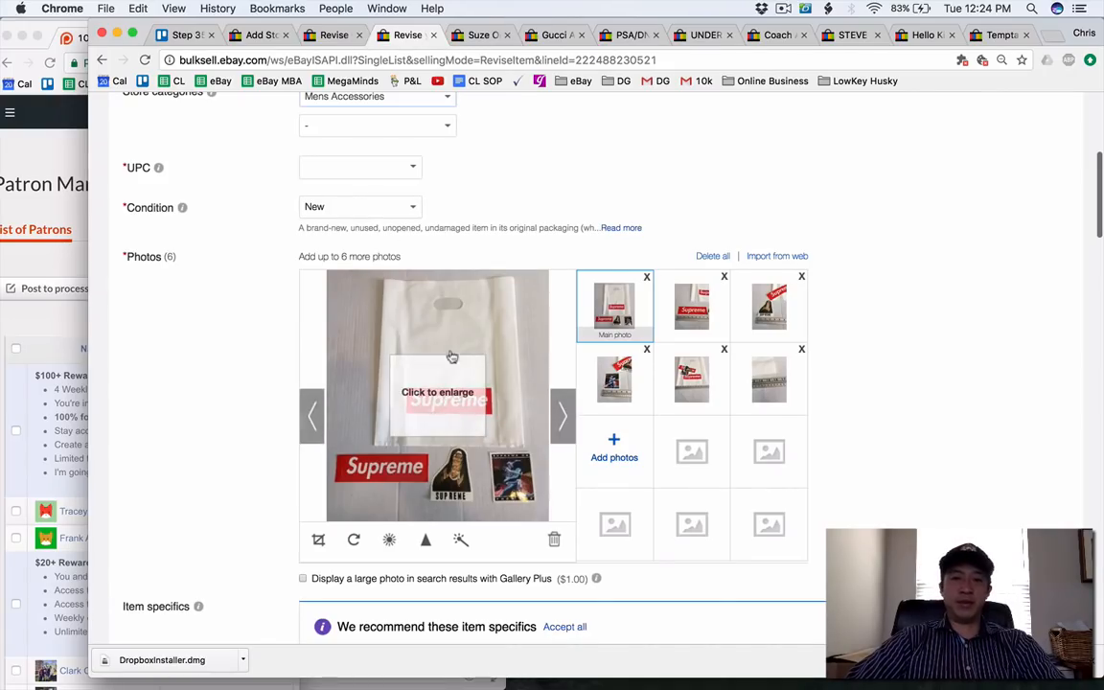
Enter "Skateboarding" as the second category name on the Add Store Category page.
{"action": "left_click", "coordinate": [333, 34]}
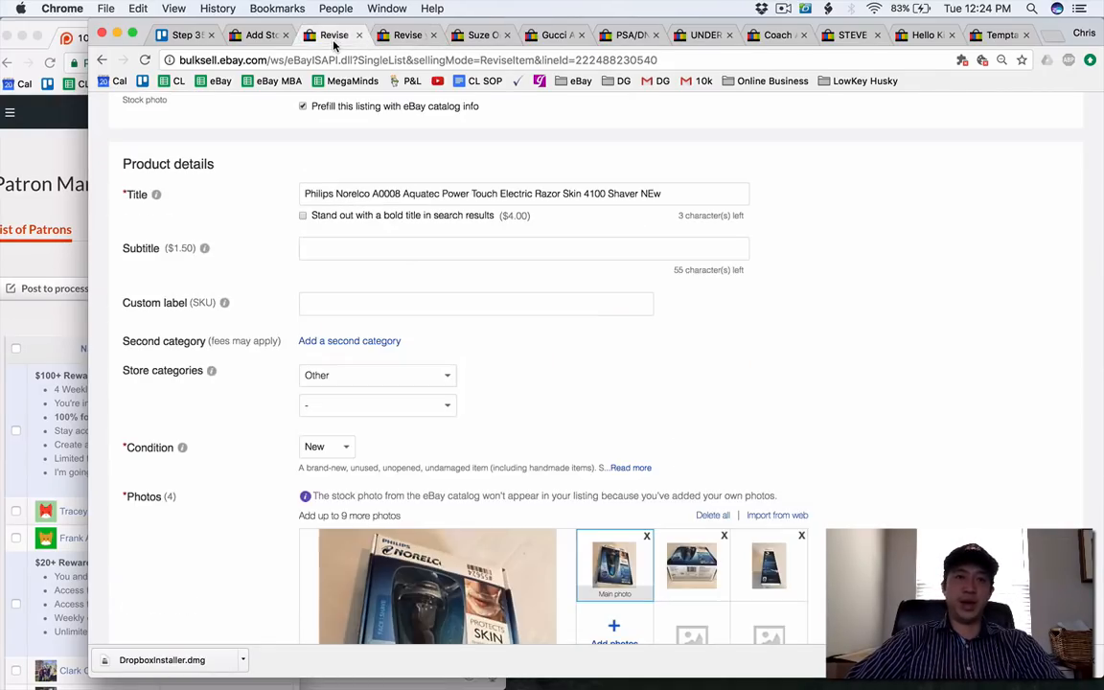
{"action": "left_click", "coordinate": [257, 34]}
{"action": "type", "text": "Skat"}
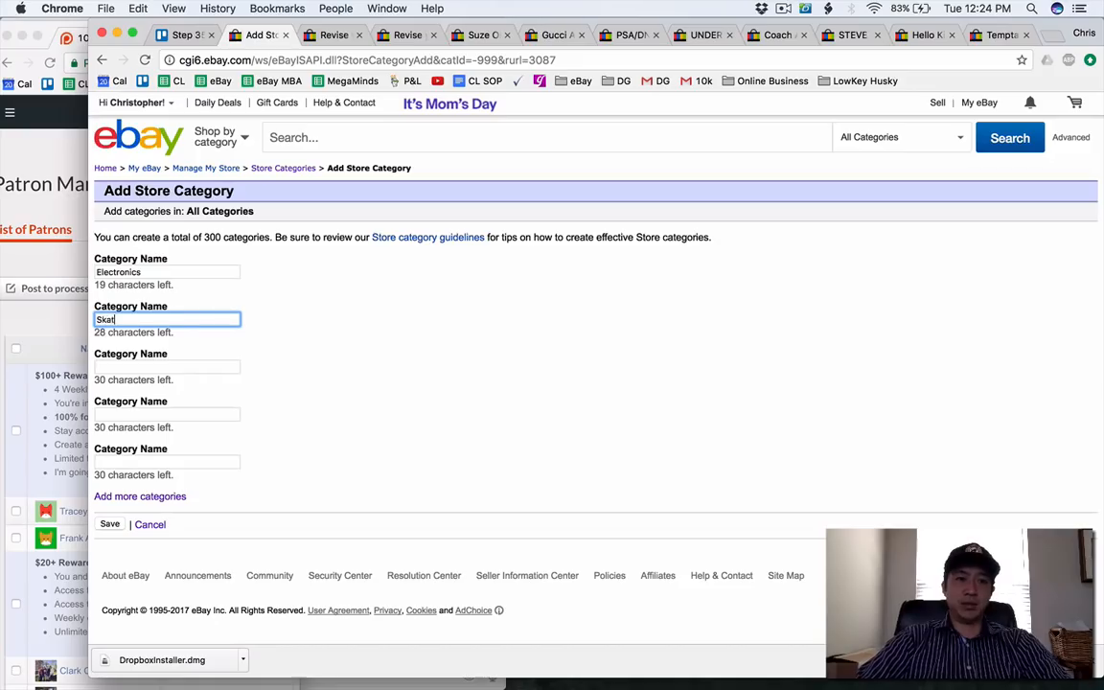
{"action": "type", "text": "eboarding"}
Review the Supreme stickers and Philips Norelco shaver listings open for revision.
{"action": "left_click", "coordinate": [407, 34]}
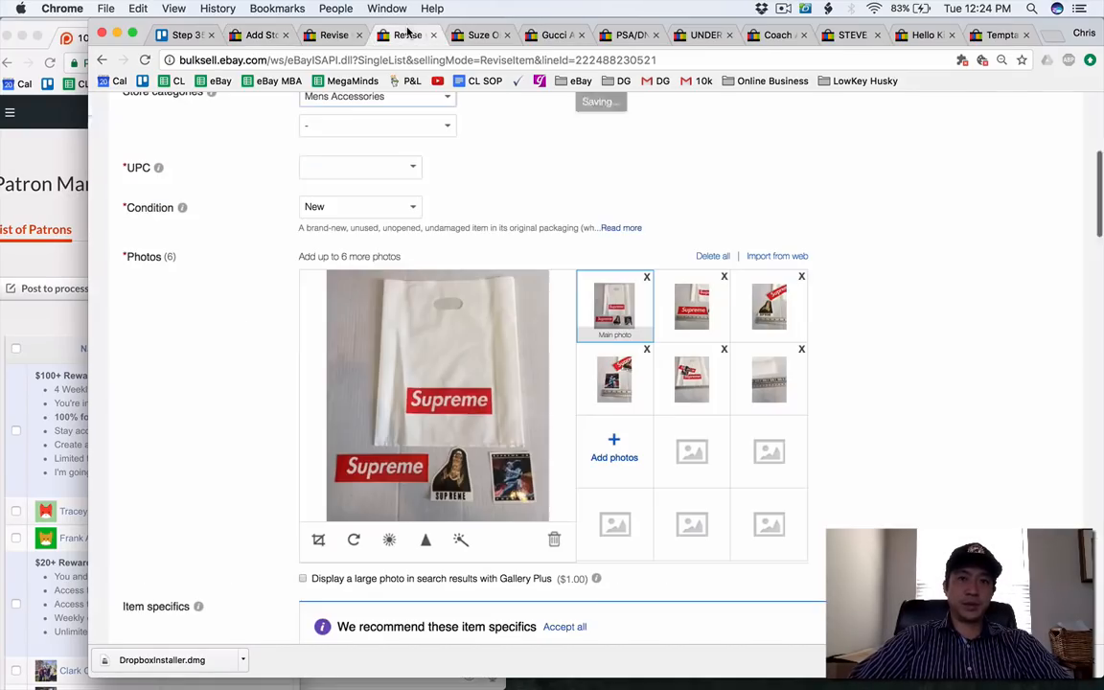
{"action": "left_click", "coordinate": [326, 36]}
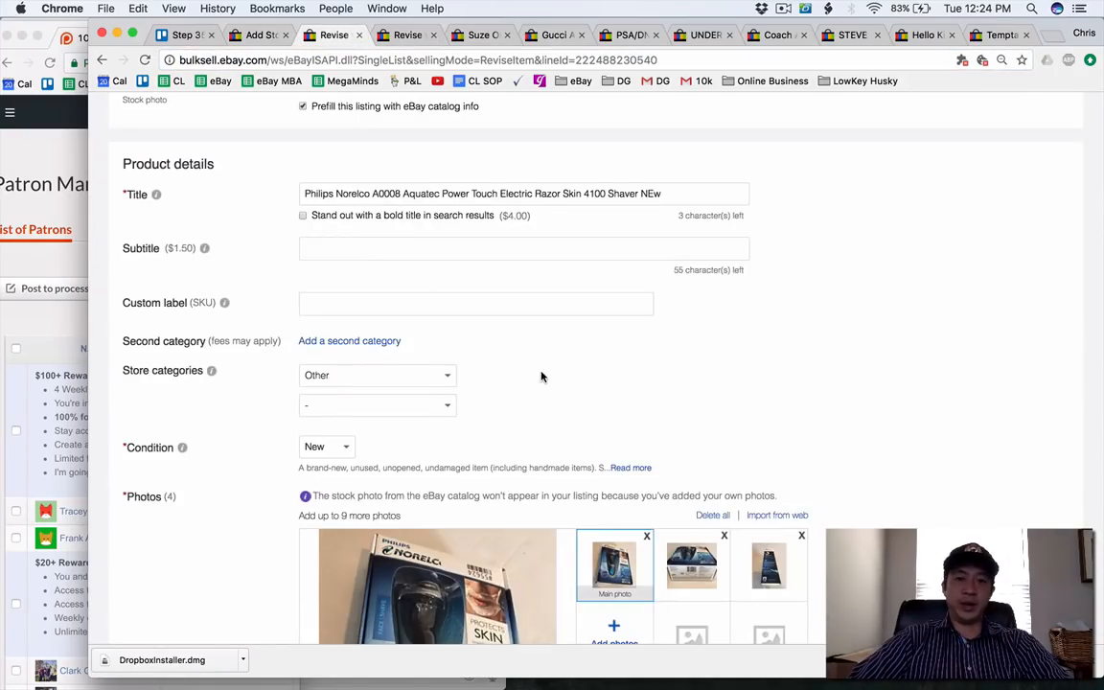
{"action": "scroll", "coordinate": [541, 373], "scroll_direction": "down", "scroll_amount": 3}
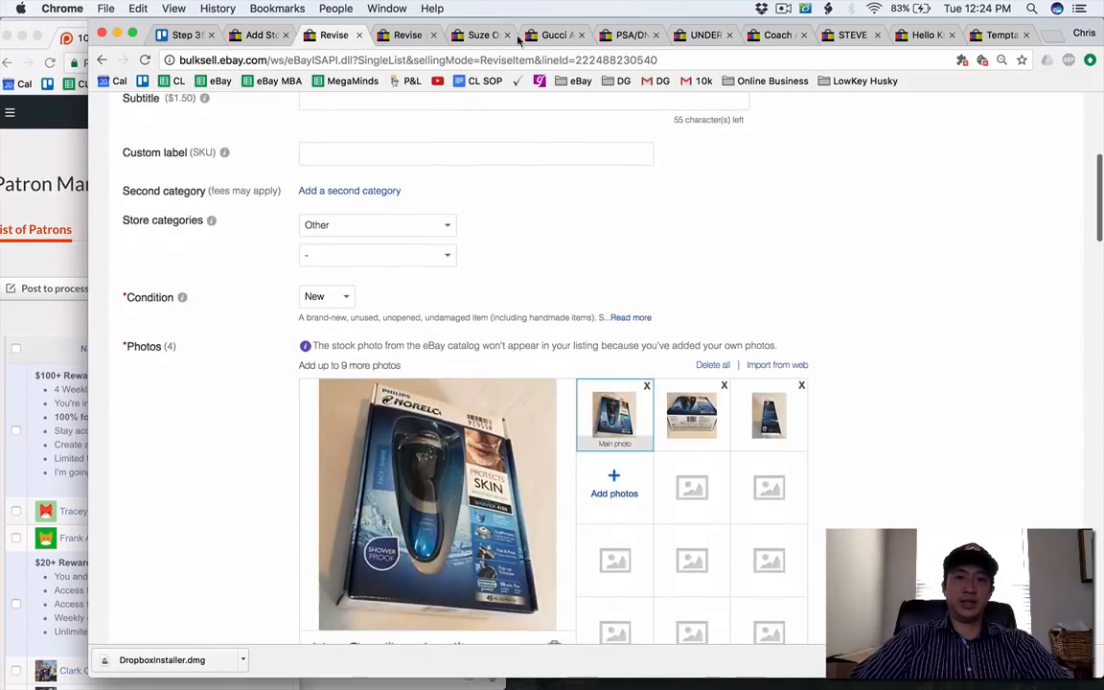
Open the Suze Orman's Ultimate Protection Portfolio listing for revision.
{"action": "left_click", "coordinate": [481, 35]}
{"action": "scroll", "coordinate": [485, 364], "scroll_direction": "down", "scroll_amount": 2}
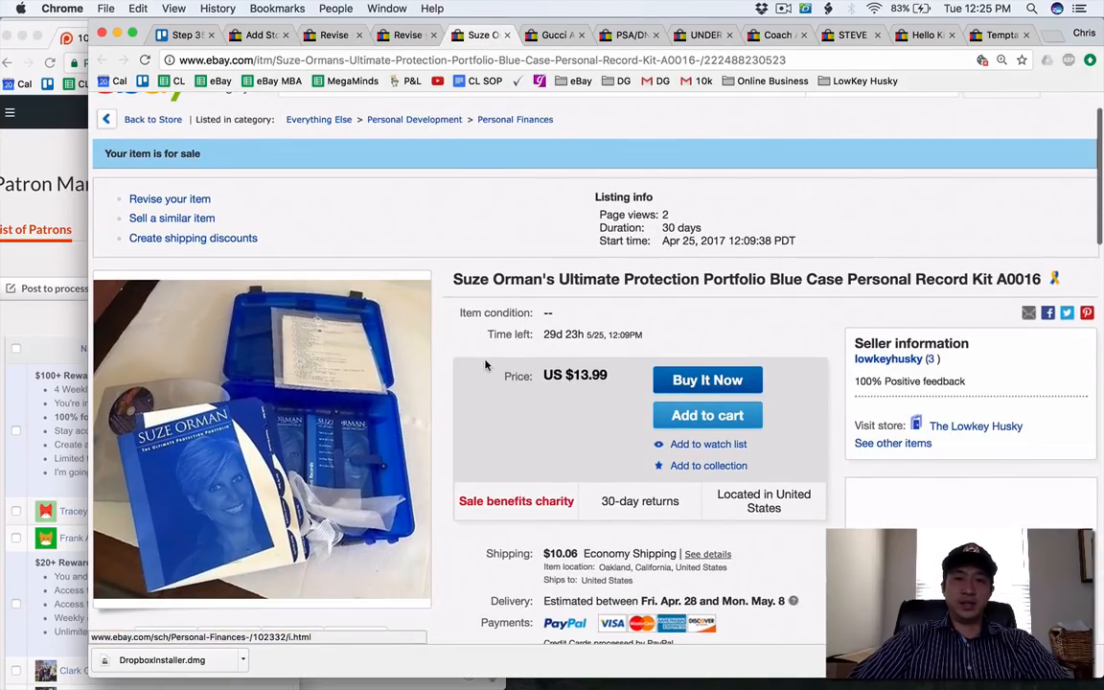
{"action": "scroll", "coordinate": [485, 364], "scroll_direction": "down", "scroll_amount": 1}
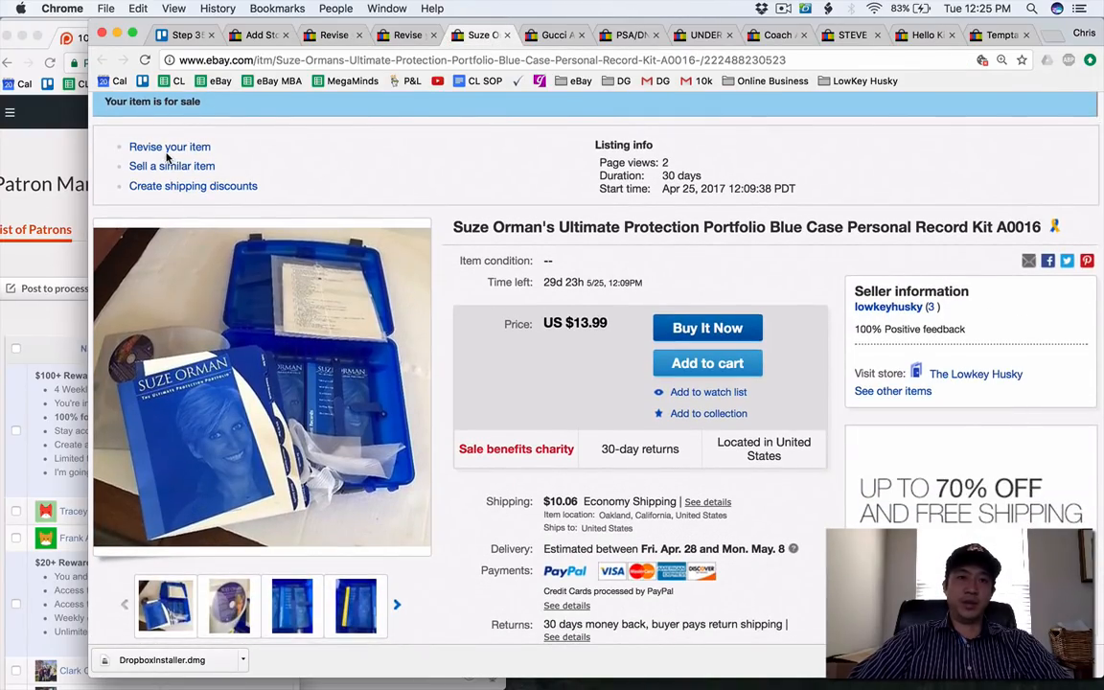
{"action": "left_click", "coordinate": [135, 146]}
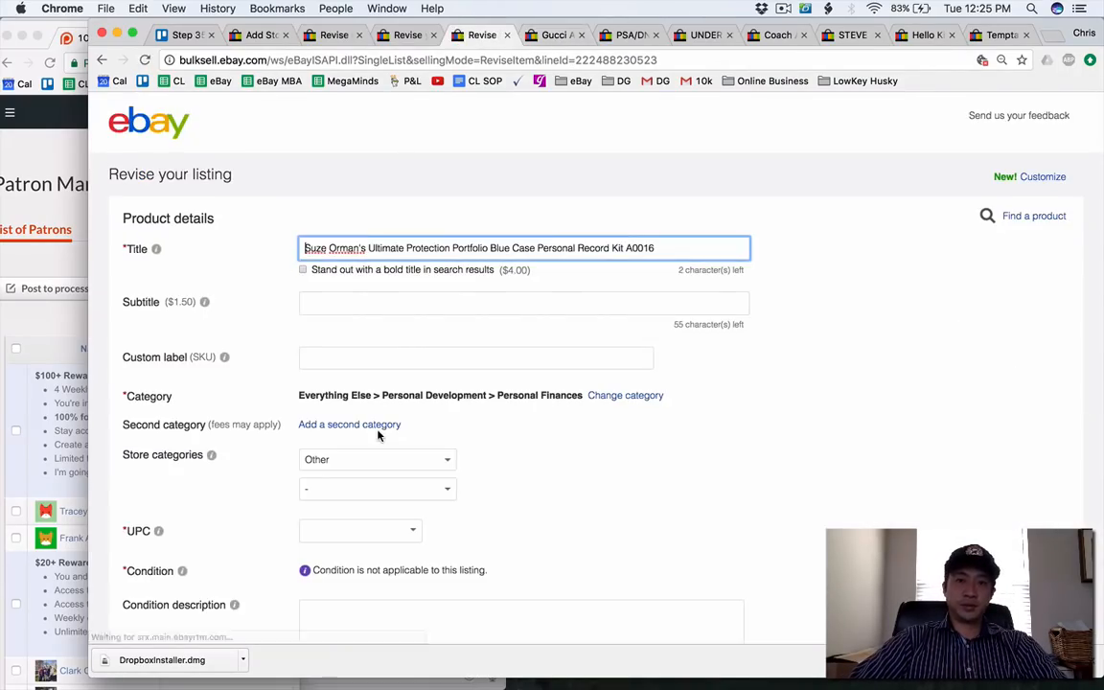
Set the Suze Orman listing's main store category to Kitchen and Home and update the listing.
{"action": "scroll", "coordinate": [378, 436], "scroll_direction": "down", "scroll_amount": 1}
{"action": "left_click", "coordinate": [369, 419]}
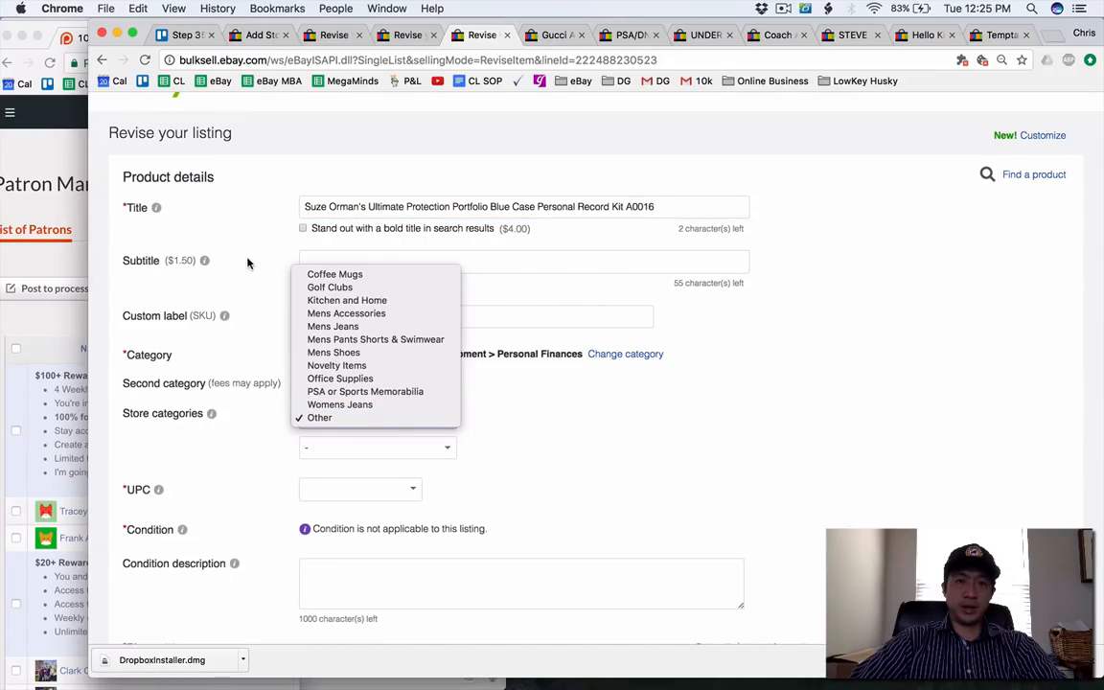
{"action": "left_click", "coordinate": [347, 300]}
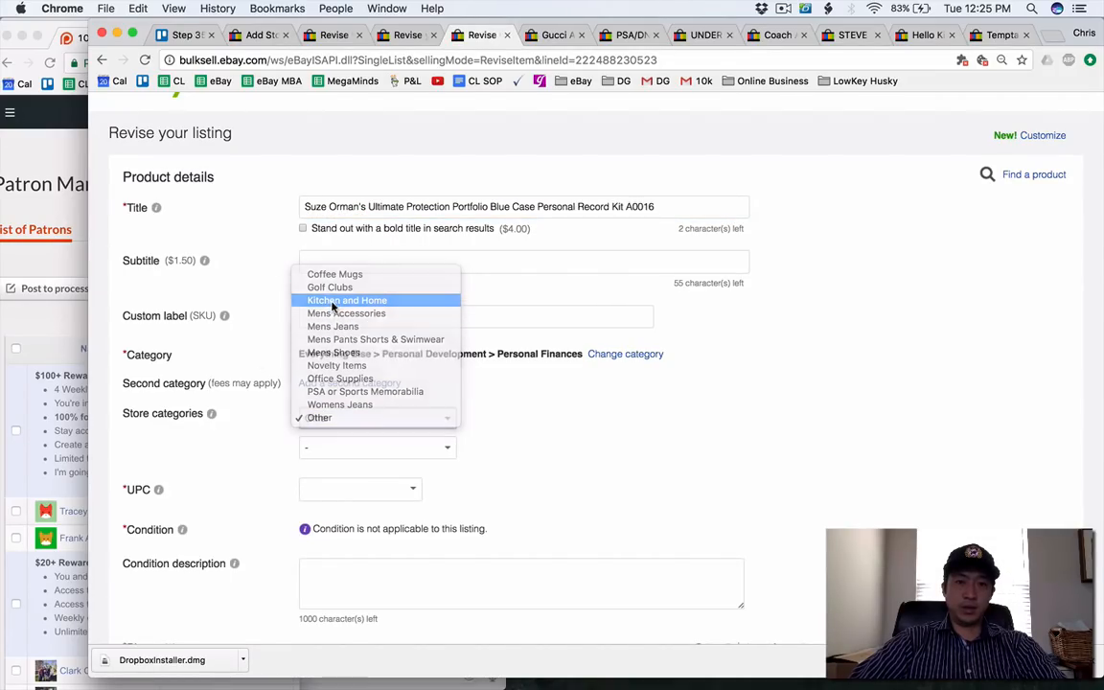
{"action": "scroll", "coordinate": [242, 370], "scroll_direction": "down", "scroll_amount": 20}
{"action": "scroll", "coordinate": [243, 378], "scroll_direction": "down", "scroll_amount": 10}
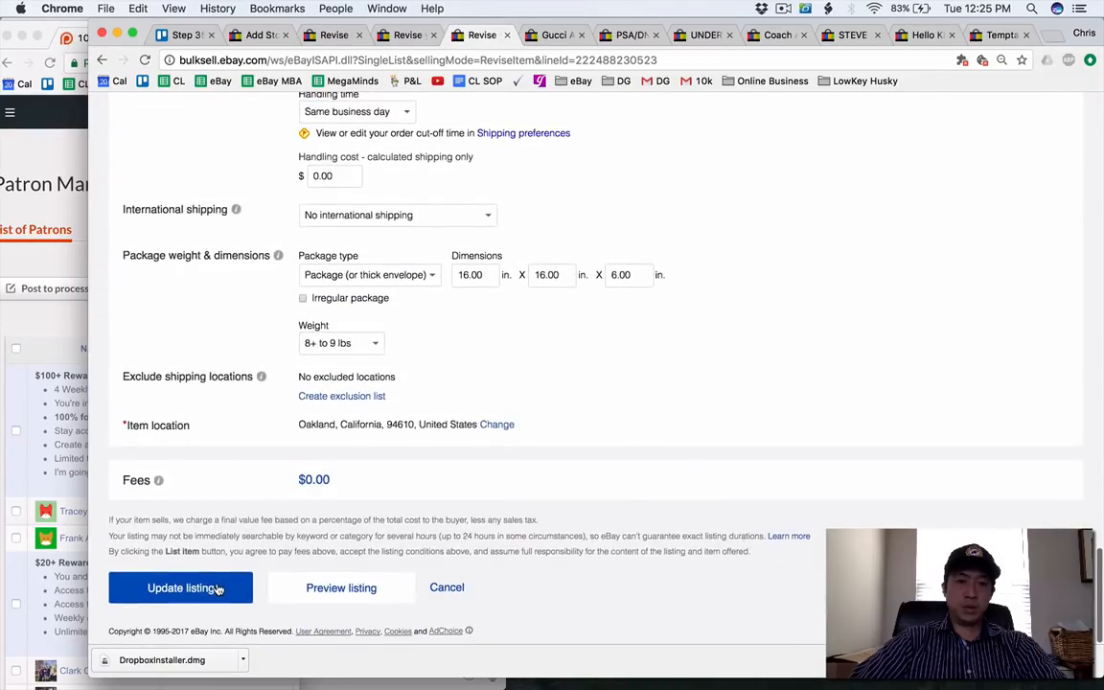
{"action": "left_click", "coordinate": [196, 588]}
Check the Gucci gift bag listing, then add "Womens Handbags & Accessories" as the third category name and save the new store categories.
{"action": "left_click", "coordinate": [571, 39]}
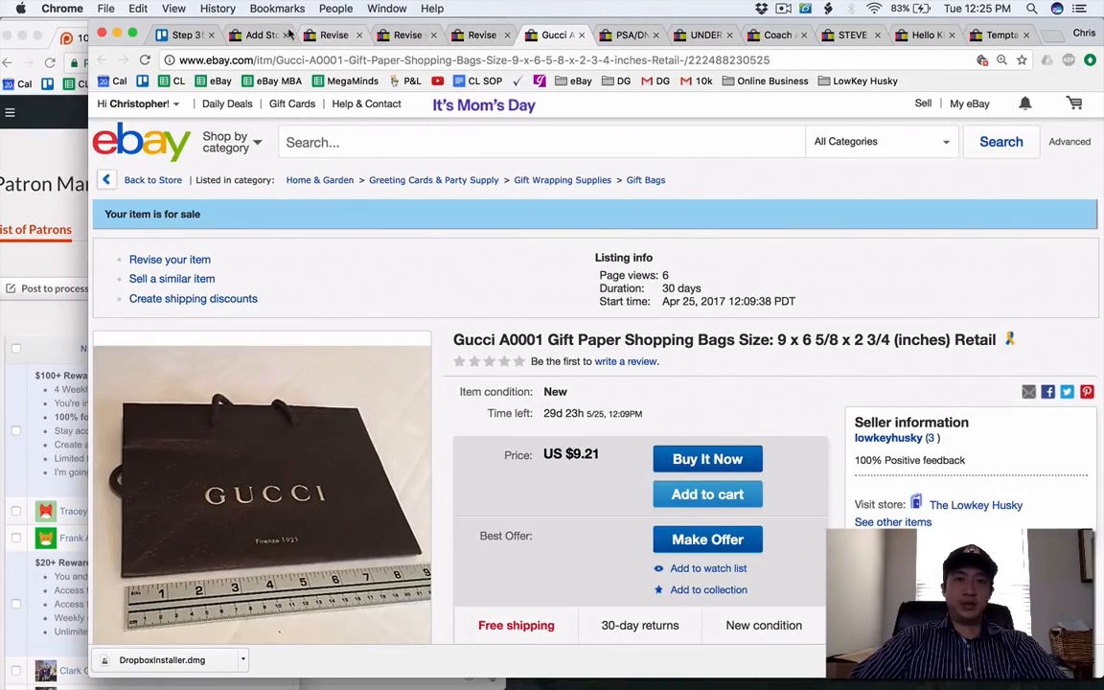
{"action": "left_click", "coordinate": [255, 34]}
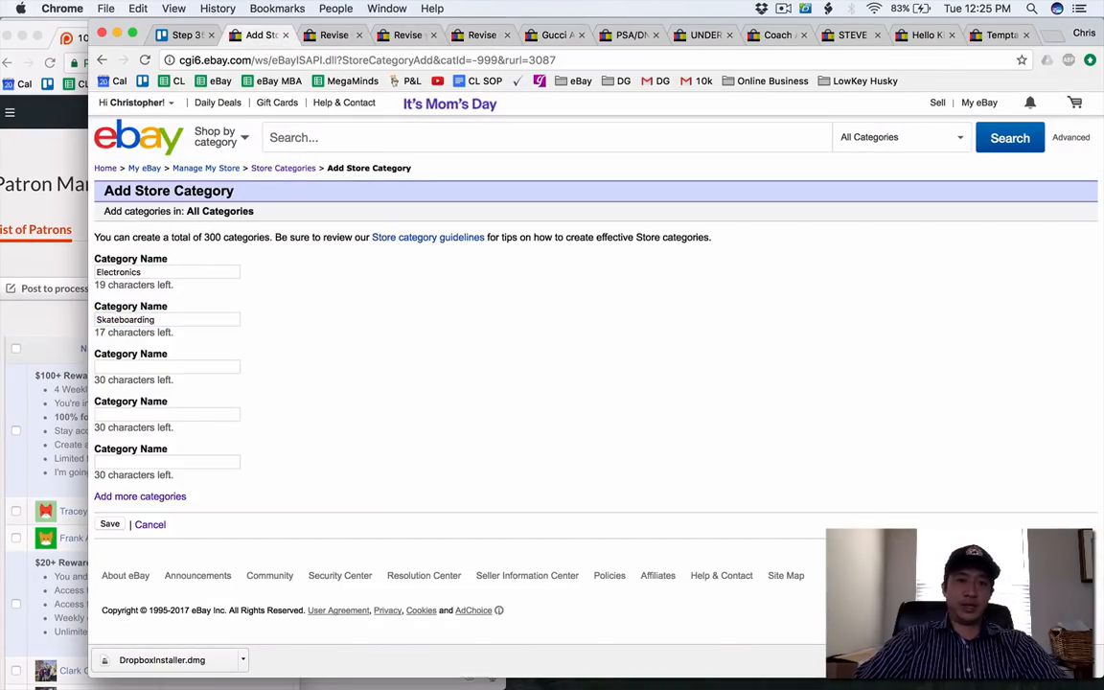
{"action": "left_click", "coordinate": [139, 369]}
{"action": "type", "text": "Women"}
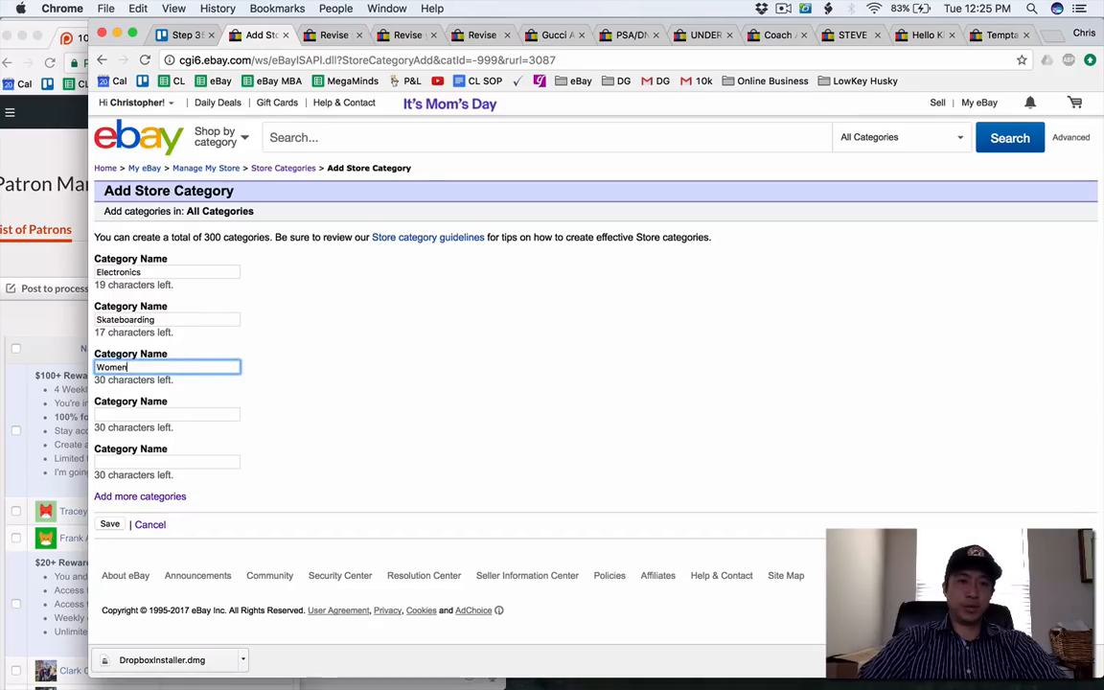
{"action": "type", "text": "s Handbags "}
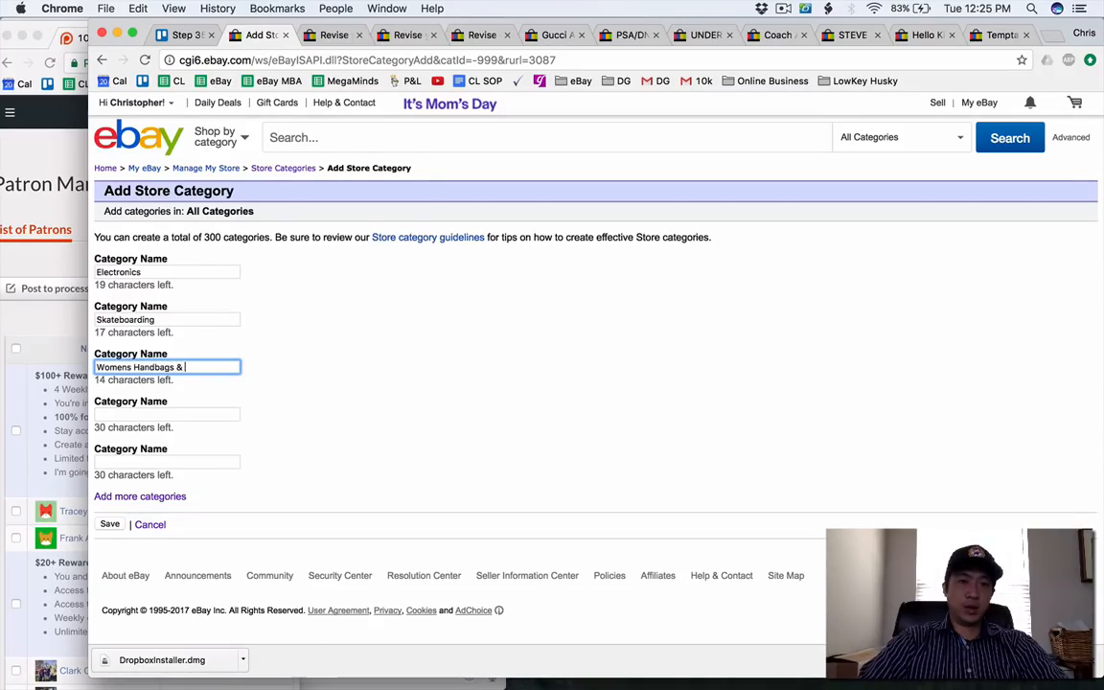
{"action": "type", "text": "& Accessories"}
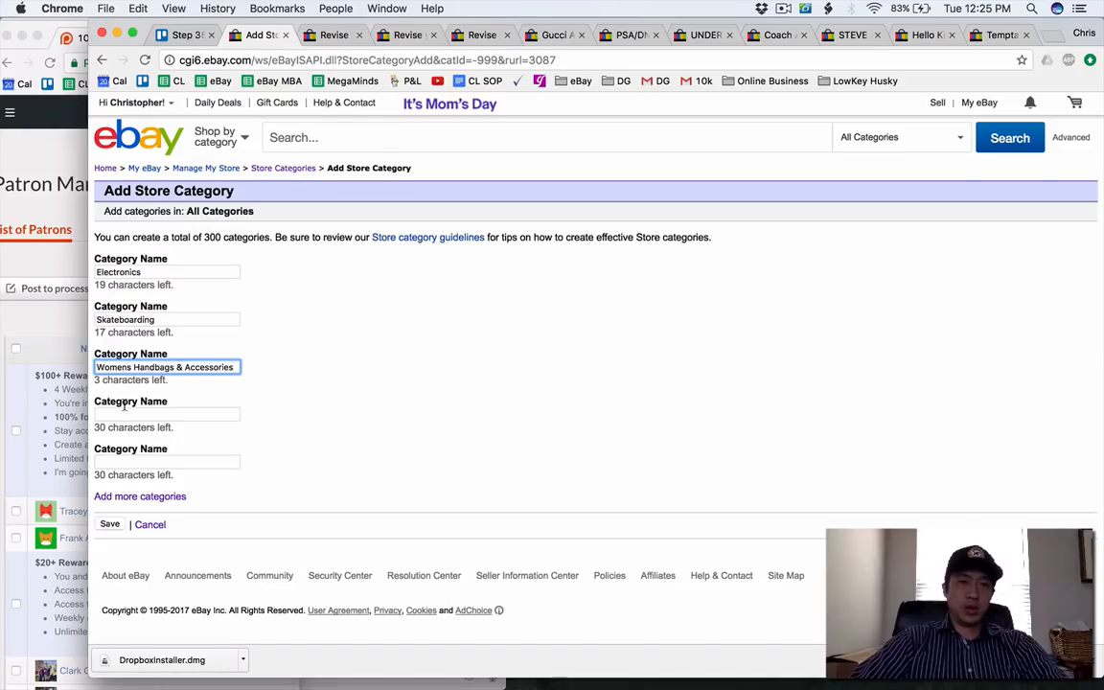
{"action": "scroll", "coordinate": [146, 497], "scroll_direction": "down", "scroll_amount": 1}
{"action": "left_click", "coordinate": [110, 518]}
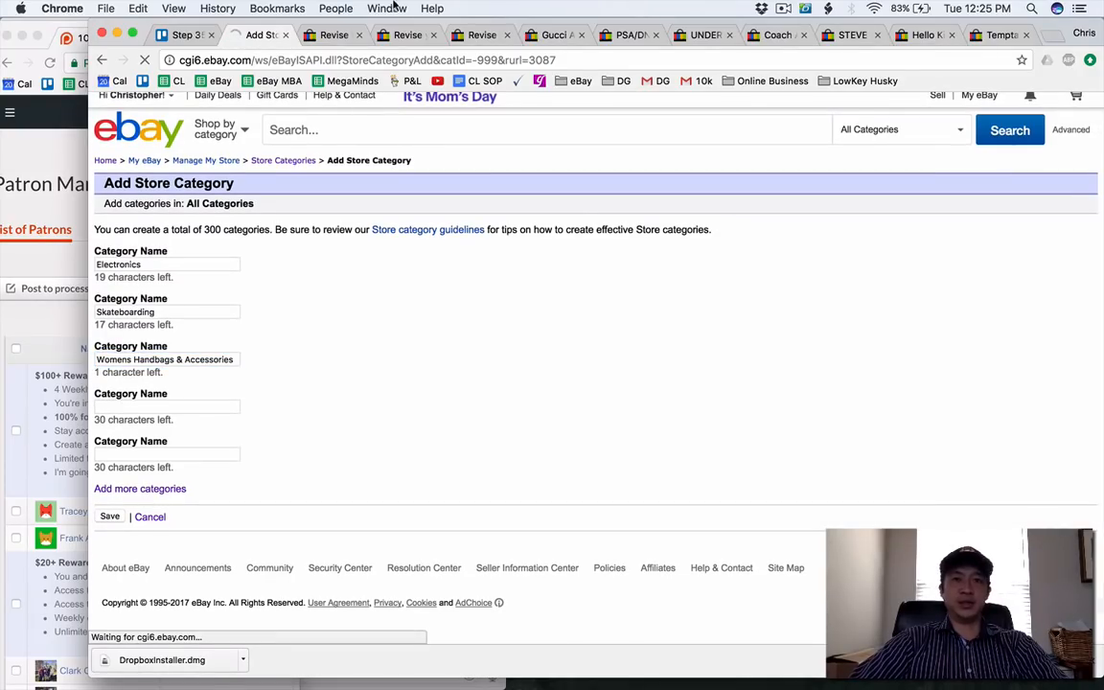
Reload the Philips Norelco shaver and Supreme stickers revision pages to refresh their store category choices.
{"action": "left_click", "coordinate": [326, 34]}
{"action": "key", "text": "super+r"}
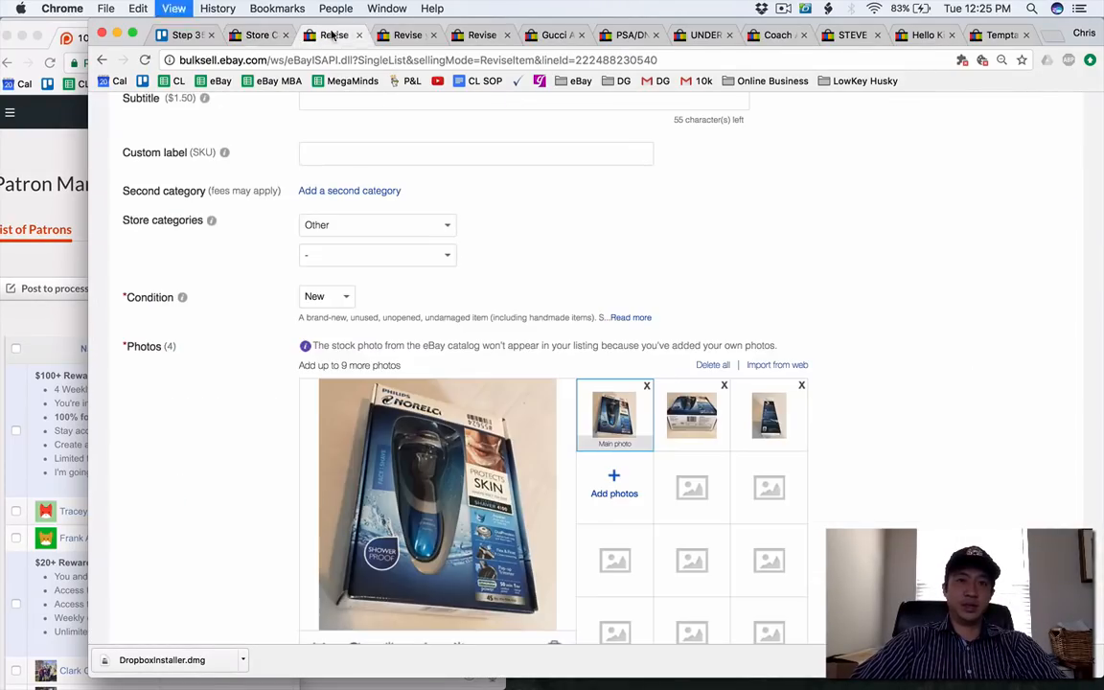
{"action": "left_click", "coordinate": [403, 35]}
{"action": "key", "text": "super+r"}
Close the finished Suze Orman listing page and open the Gucci gift paper shopping bags listing for revision.
{"action": "left_click", "coordinate": [511, 43]}
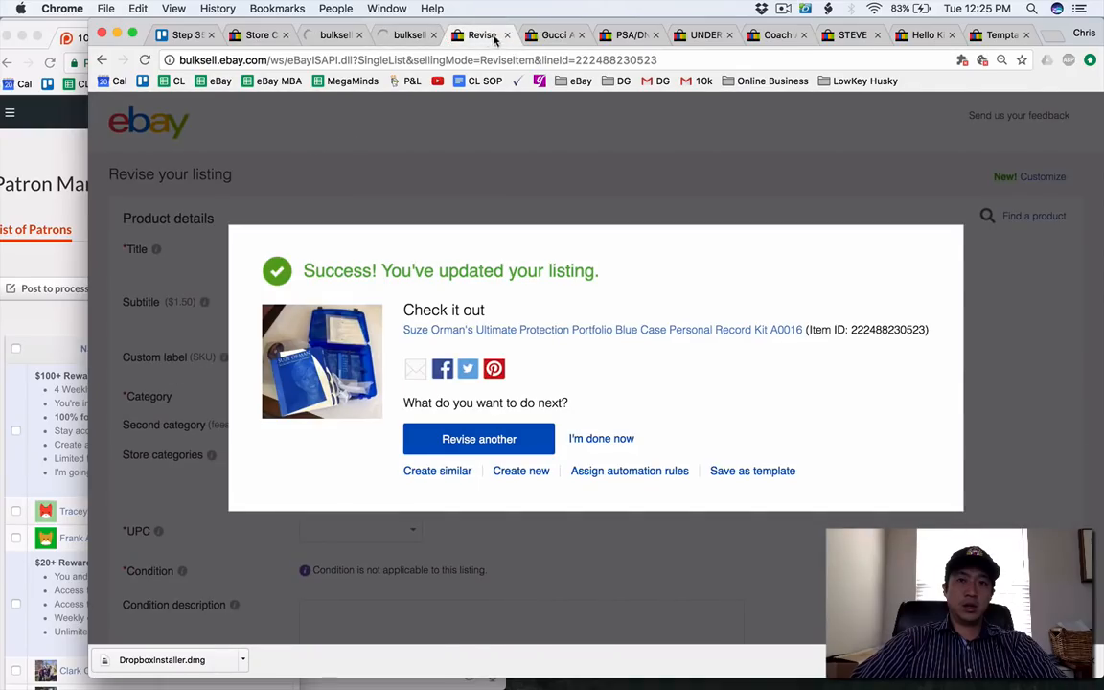
{"action": "left_click", "coordinate": [508, 35]}
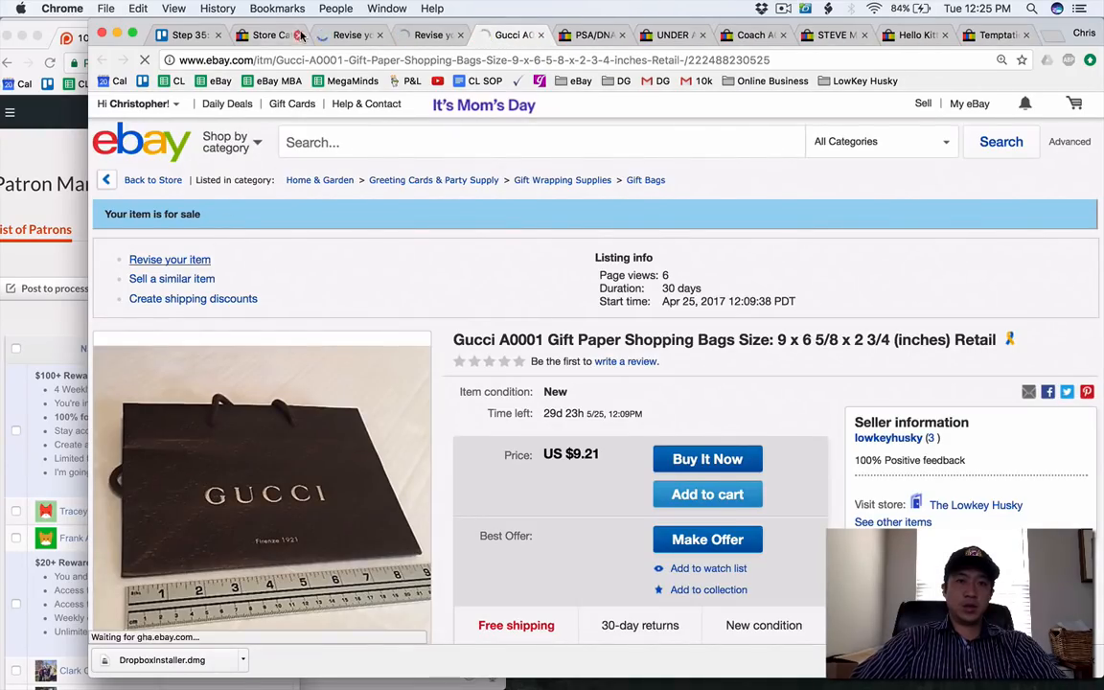
Set the Philips Norelco shaver's store categories to Electronics and, second, Kitchen and Home, and update the listing.
{"action": "left_click", "coordinate": [350, 35]}
{"action": "scroll", "coordinate": [347, 422], "scroll_direction": "down", "scroll_amount": 2}
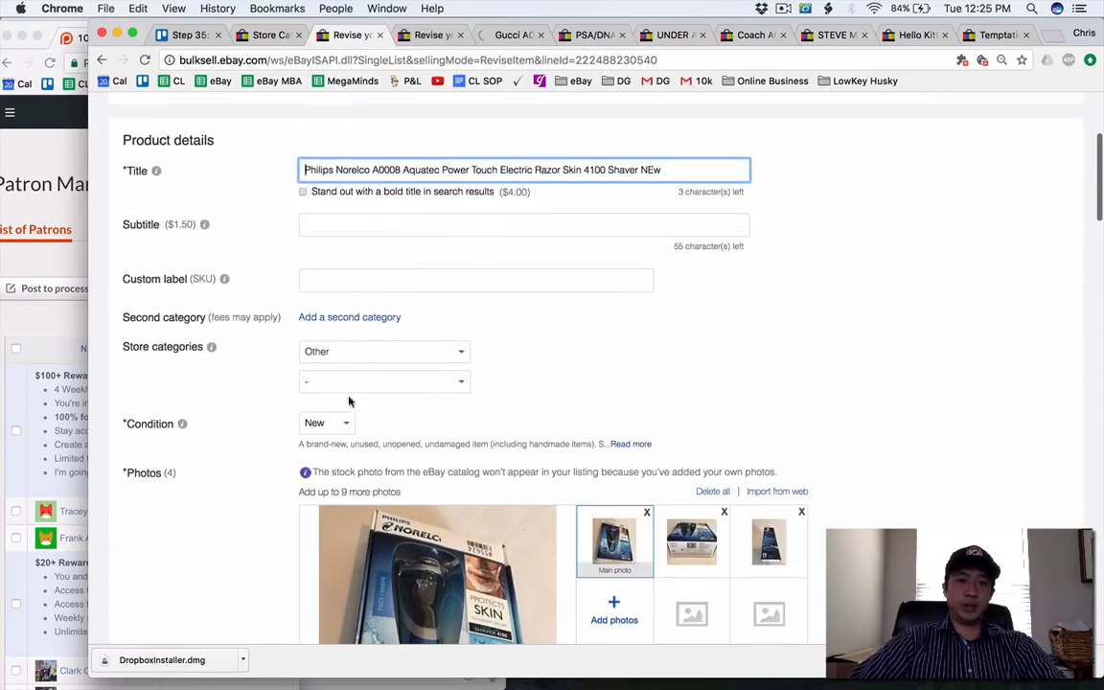
{"action": "left_click", "coordinate": [352, 352]}
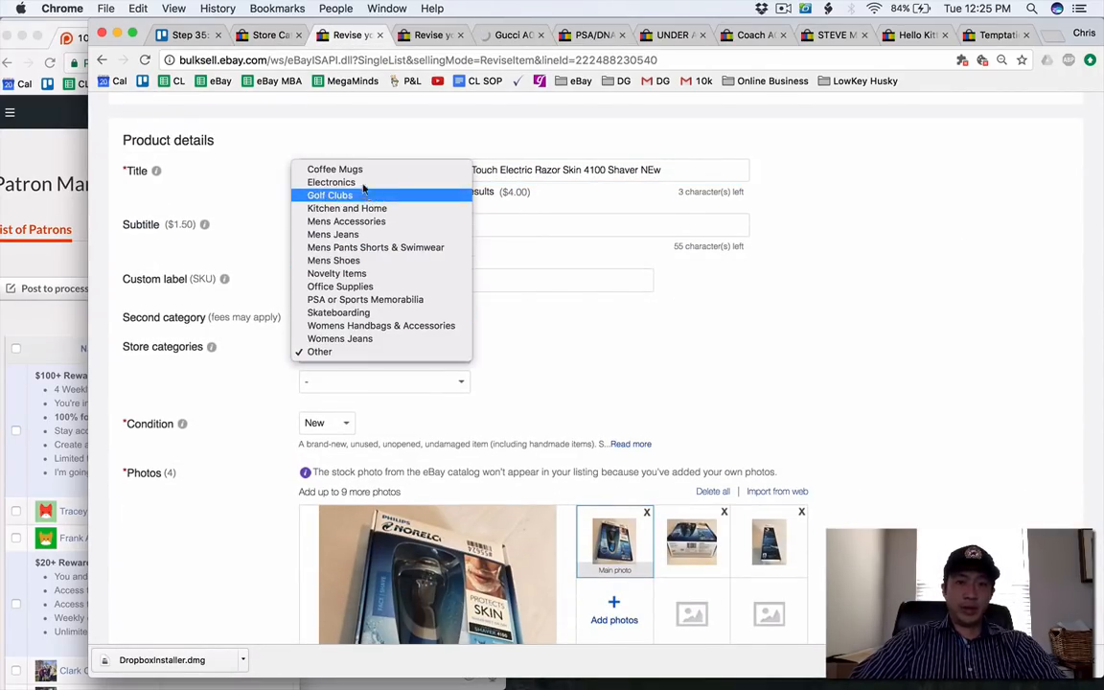
{"action": "left_click", "coordinate": [345, 351]}
{"action": "left_click", "coordinate": [365, 385]}
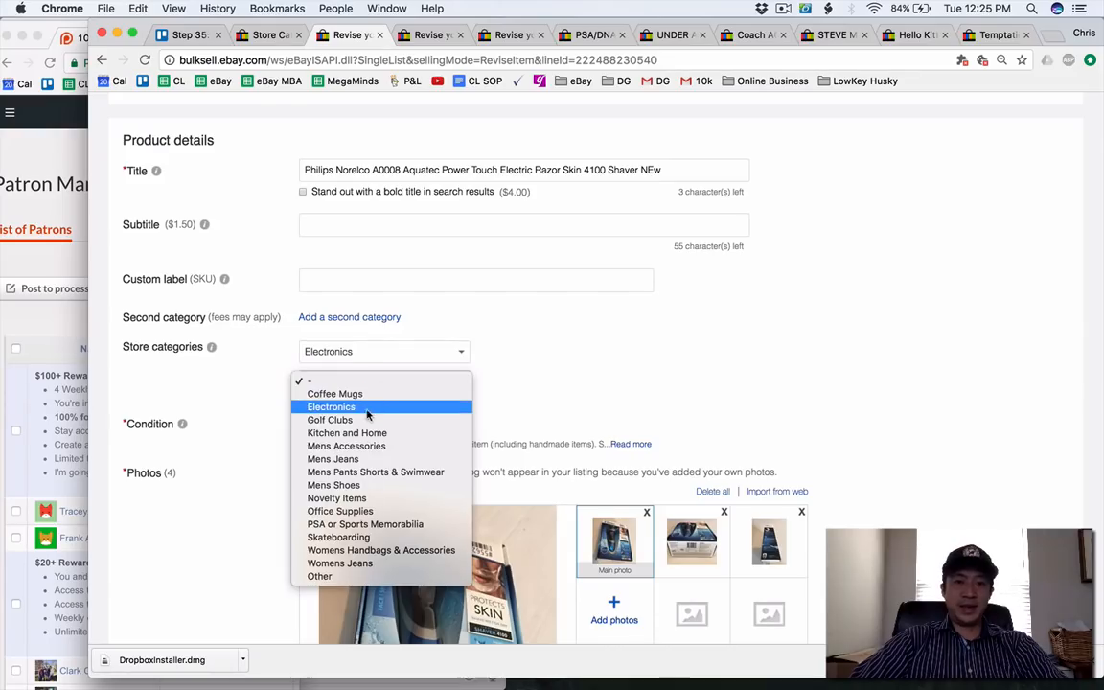
{"action": "left_click", "coordinate": [166, 417]}
{"action": "scroll", "coordinate": [165, 421], "scroll_direction": "down", "scroll_amount": 20}
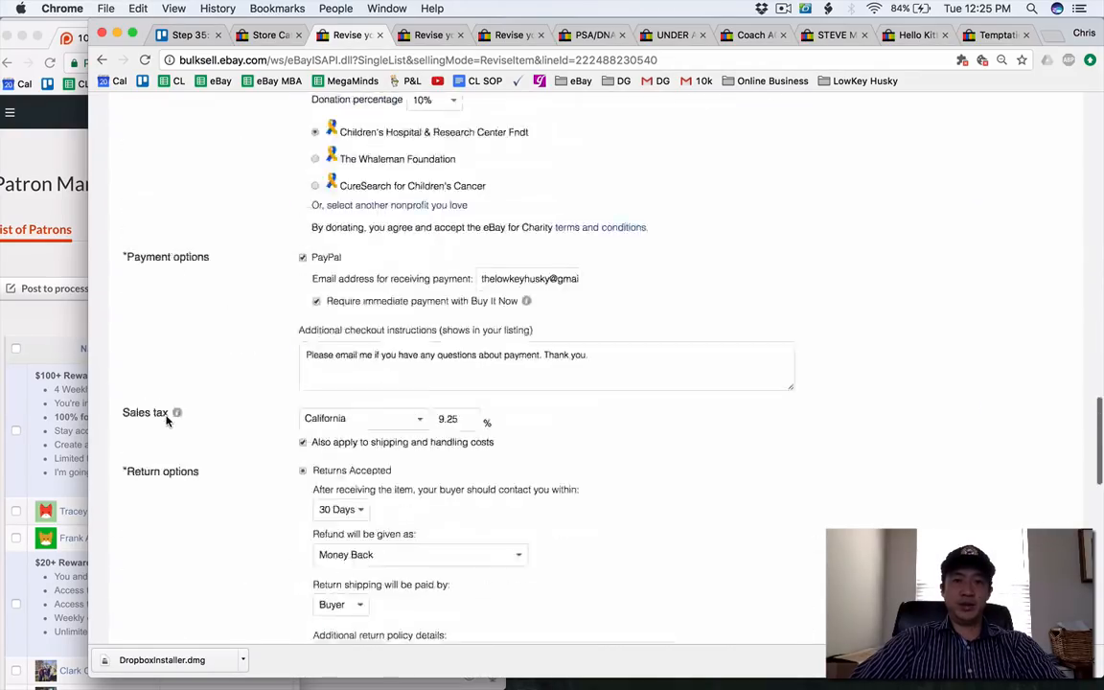
{"action": "left_click", "coordinate": [182, 586]}
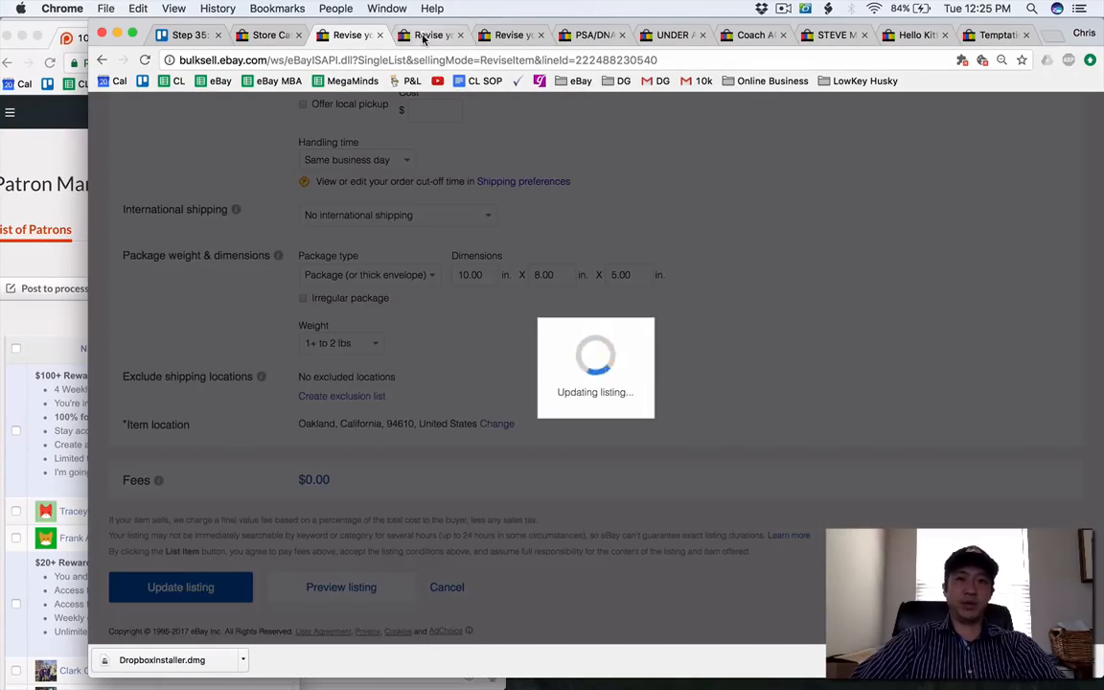
Set the Supreme stickers listing's main store category to Skateboarding and update the listing.
{"action": "left_click", "coordinate": [423, 35]}
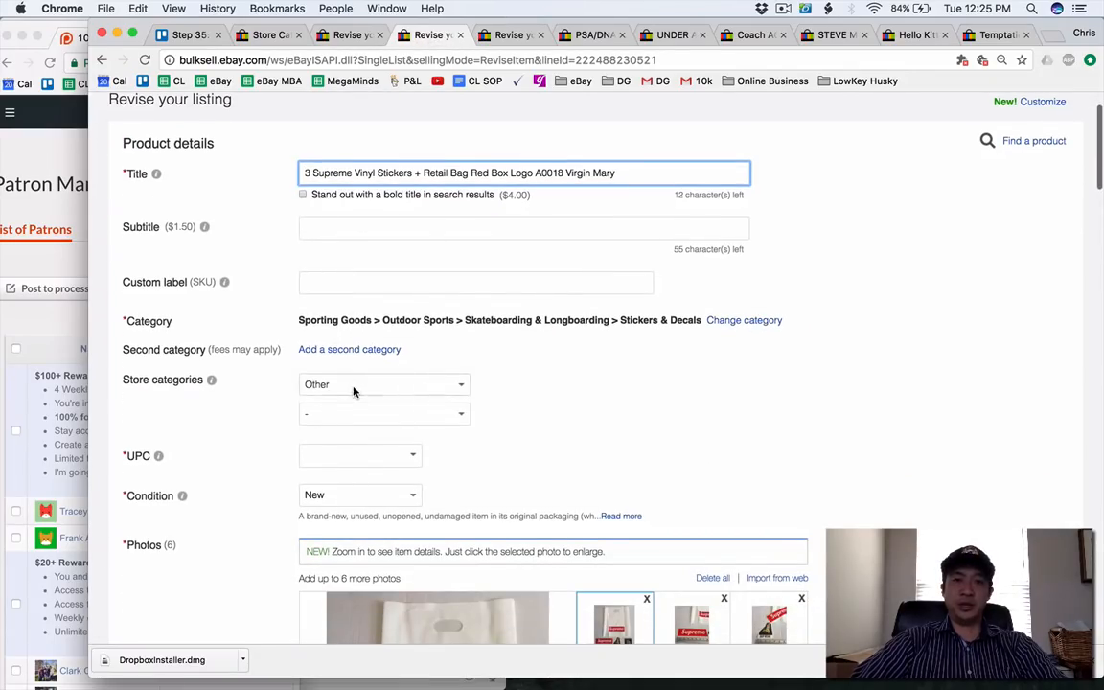
{"action": "left_click", "coordinate": [353, 391]}
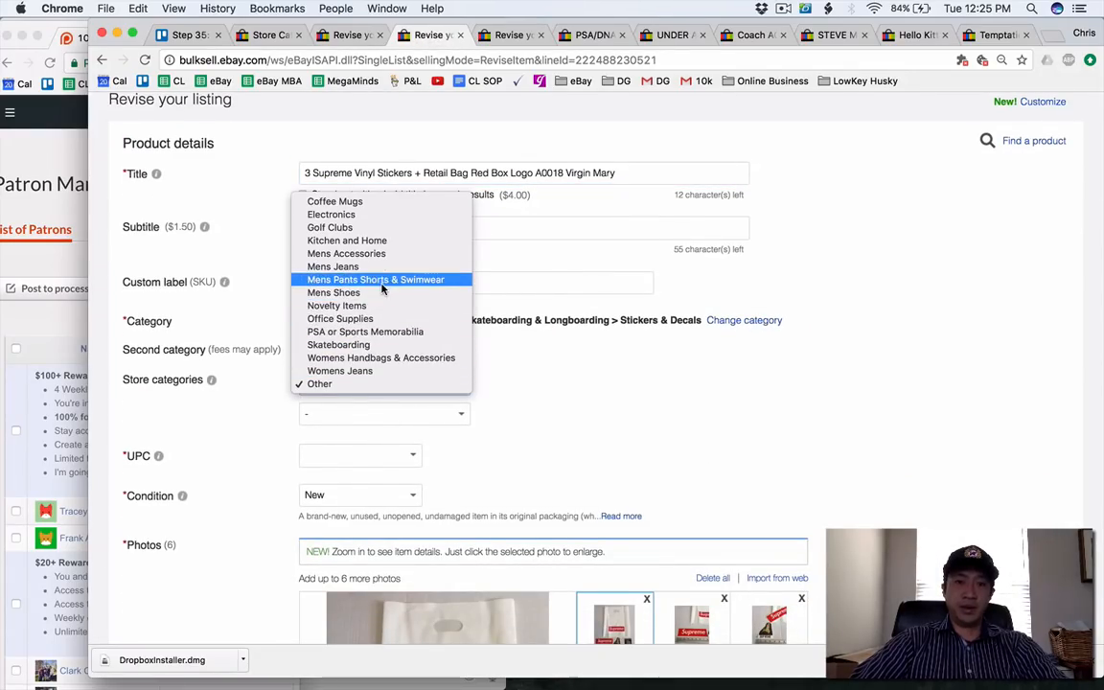
{"action": "left_click", "coordinate": [374, 345]}
{"action": "scroll", "coordinate": [227, 533], "scroll_direction": "down", "scroll_amount": 5}
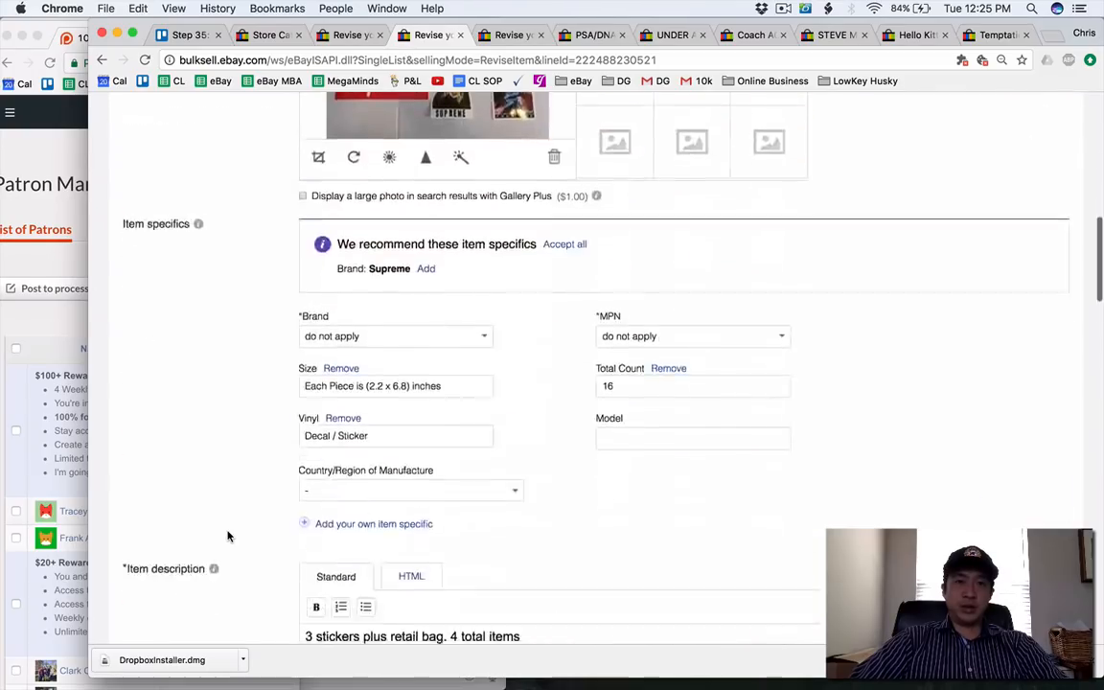
{"action": "scroll", "coordinate": [227, 535], "scroll_direction": "down", "scroll_amount": 15}
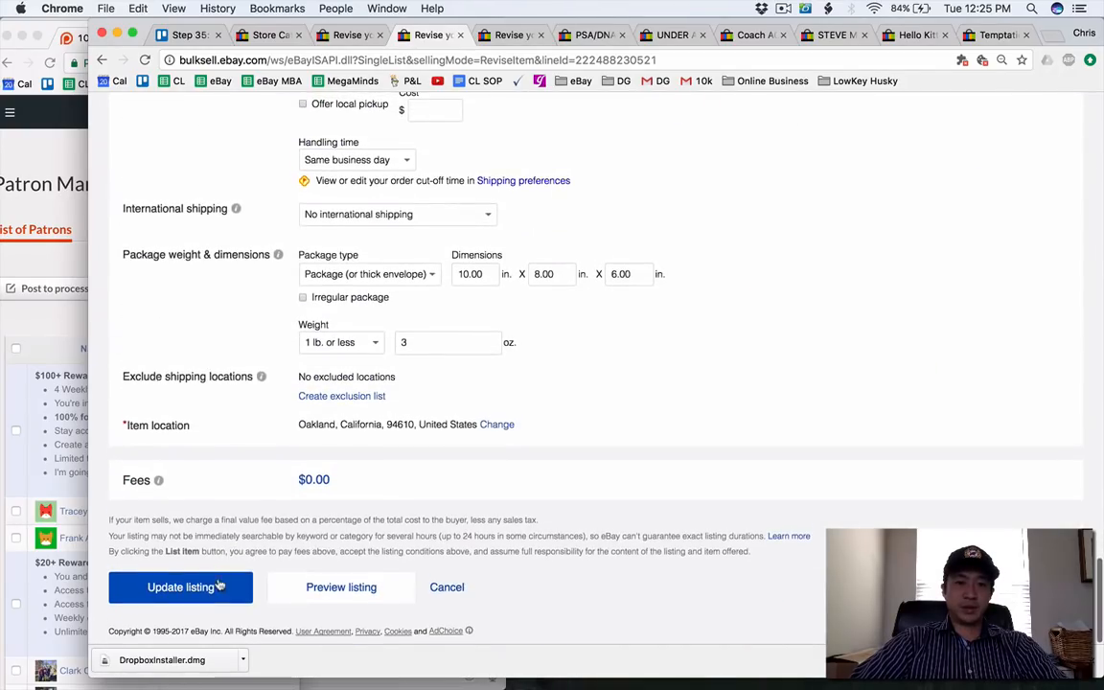
{"action": "left_click", "coordinate": [219, 585]}
Close the finished Philips Norelco shaver listing page.
{"action": "left_click", "coordinate": [273, 35]}
{"action": "left_click", "coordinate": [343, 35]}
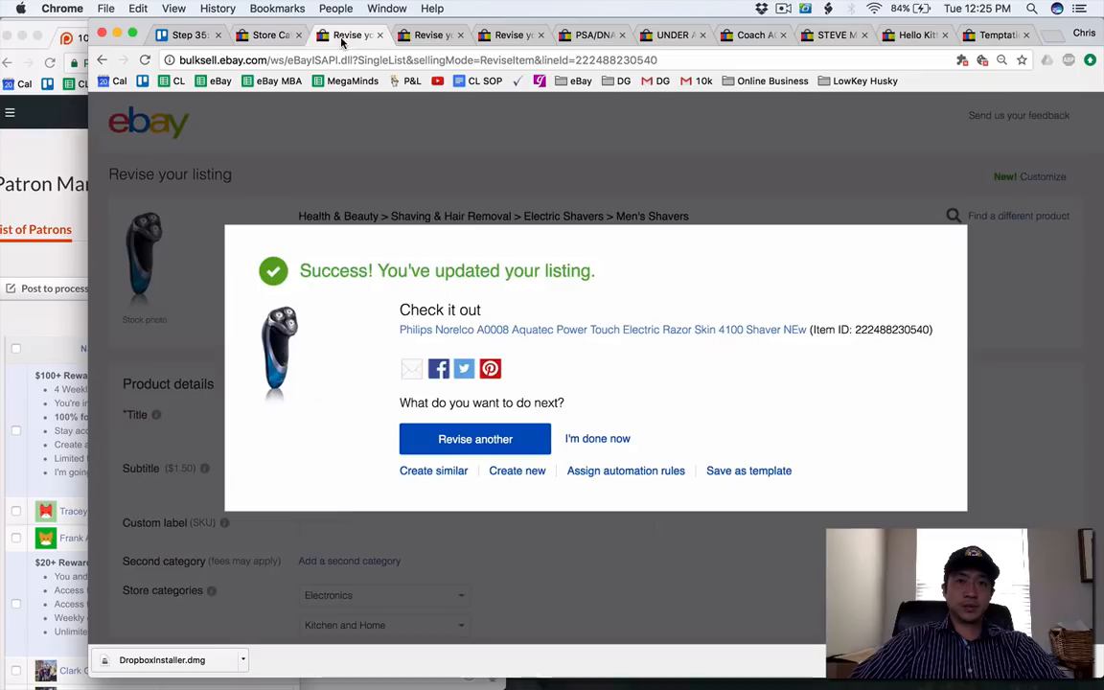
{"action": "left_click", "coordinate": [378, 35]}
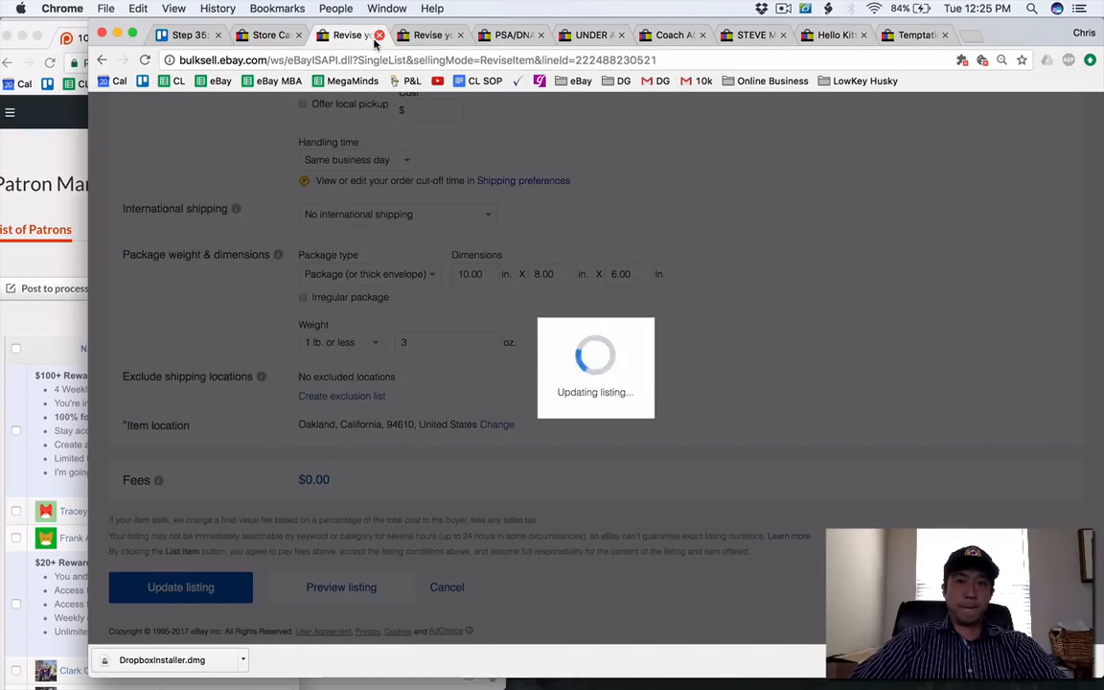
Close the Supreme stickers listing page, set the Gucci shopping bags listing's main store category to Womens Handbags & Accessories and update it.
{"action": "left_click", "coordinate": [379, 36]}
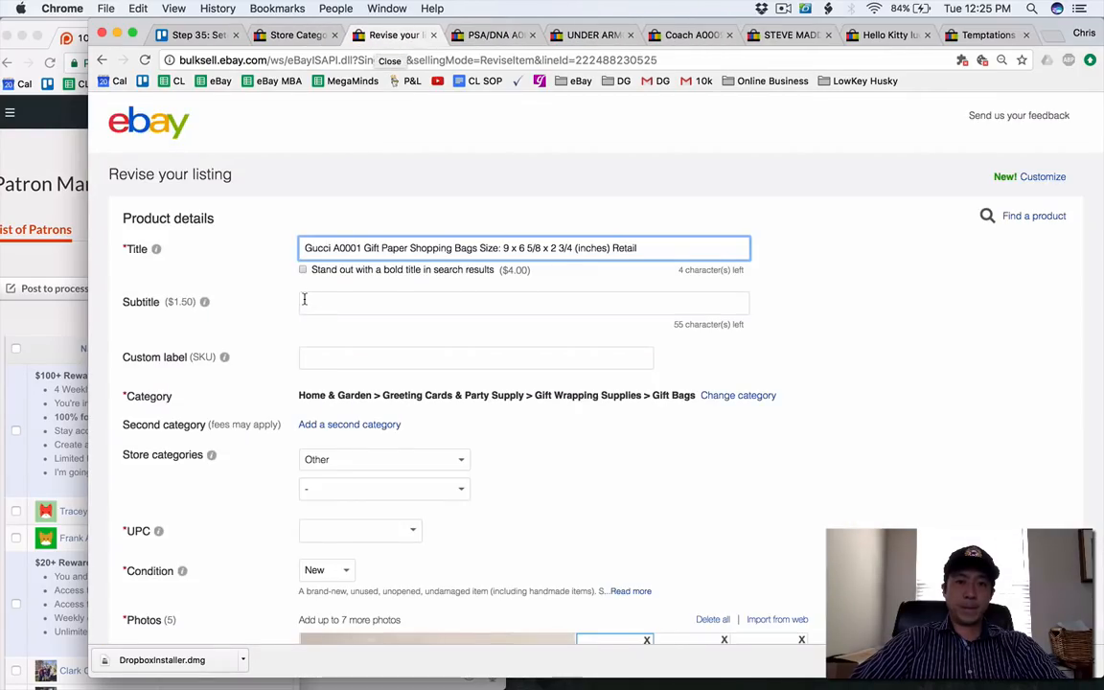
{"action": "scroll", "coordinate": [365, 288], "scroll_direction": "down", "scroll_amount": 5}
{"action": "left_click", "coordinate": [365, 241]}
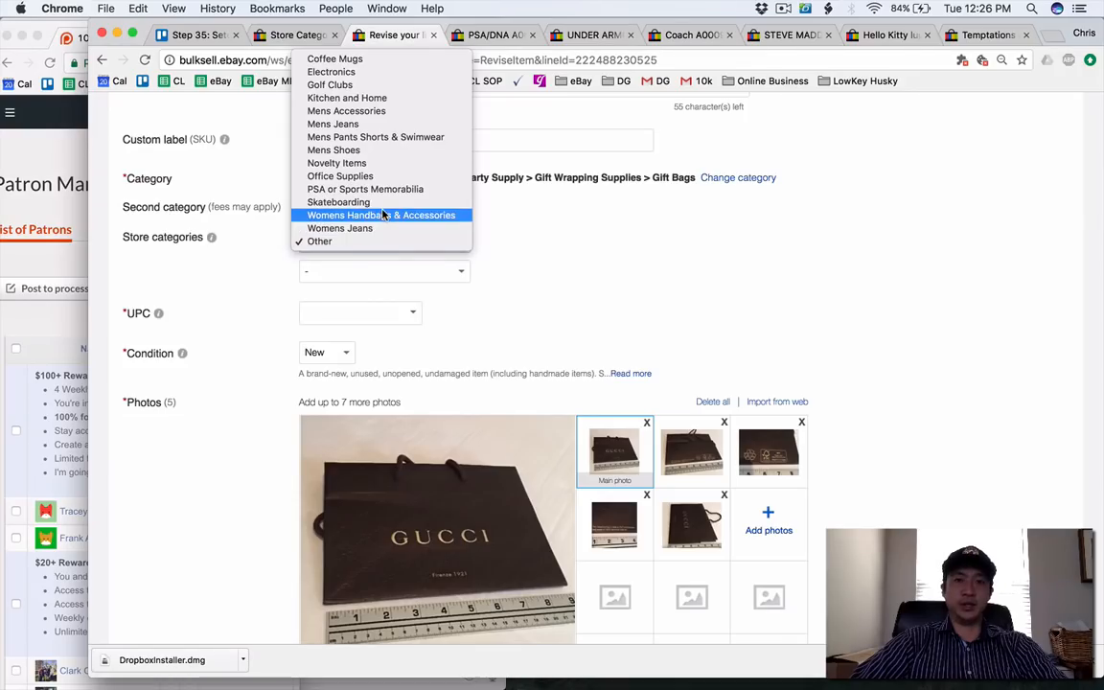
{"action": "left_click", "coordinate": [326, 241]}
{"action": "scroll", "coordinate": [223, 442], "scroll_direction": "down", "scroll_amount": 5}
{"action": "scroll", "coordinate": [222, 442], "scroll_direction": "down", "scroll_amount": 15}
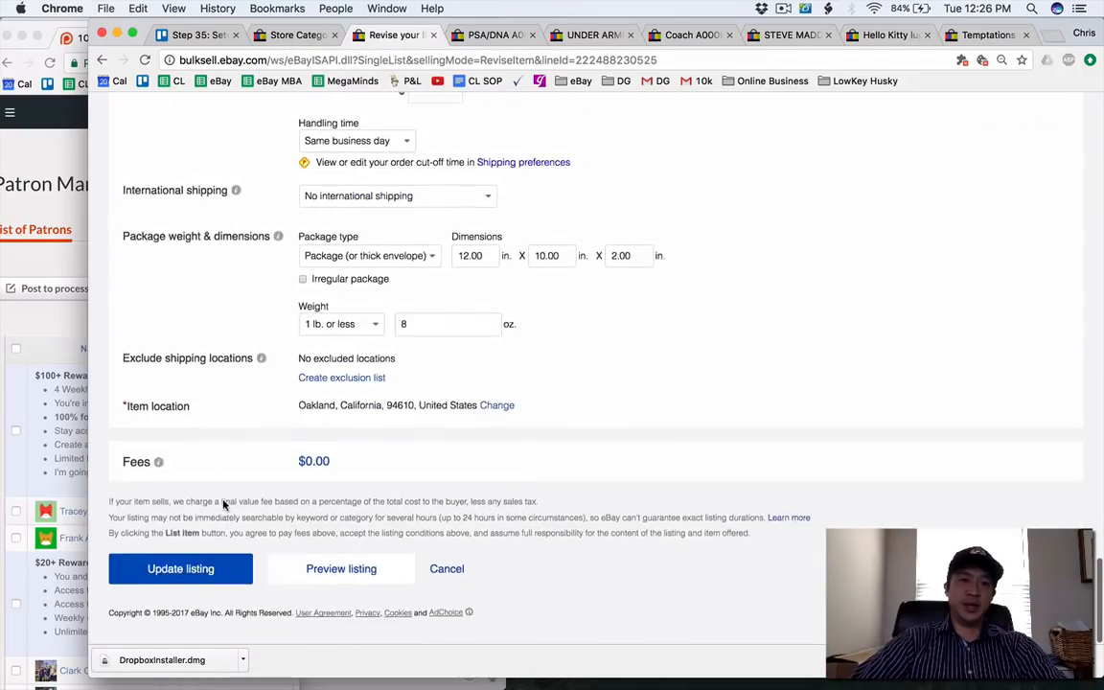
{"action": "left_click", "coordinate": [212, 587]}
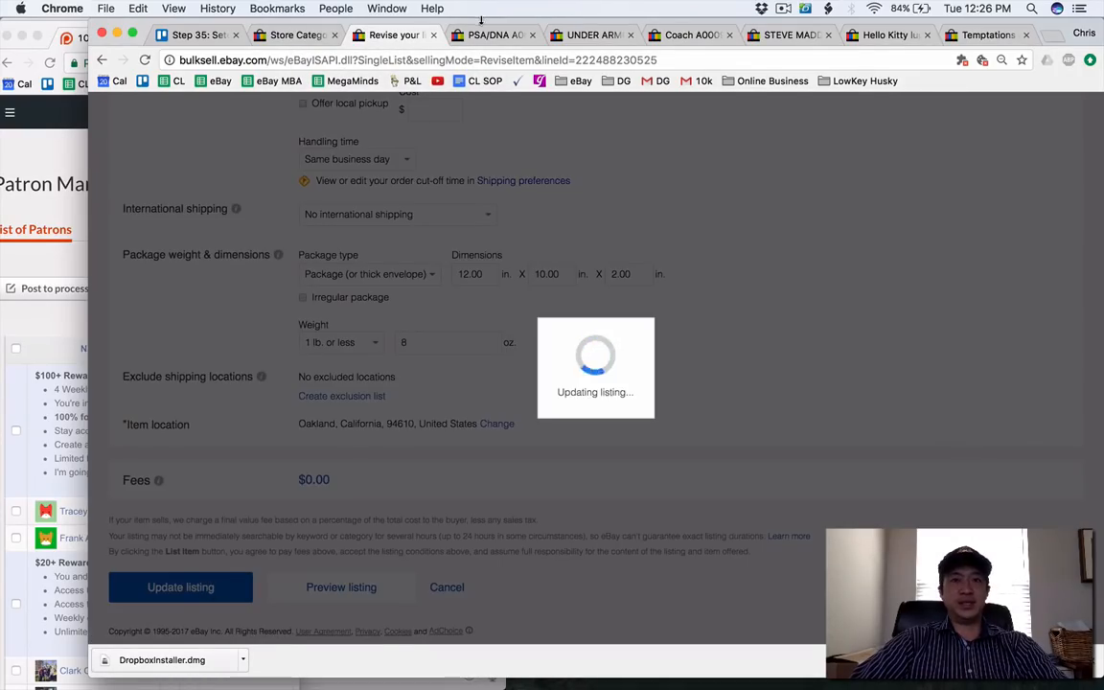
Open the PSA/DNA price guide, Under Armour Steph Curry shoes and Coach blue tote listings for revision.
{"action": "left_click", "coordinate": [475, 37]}
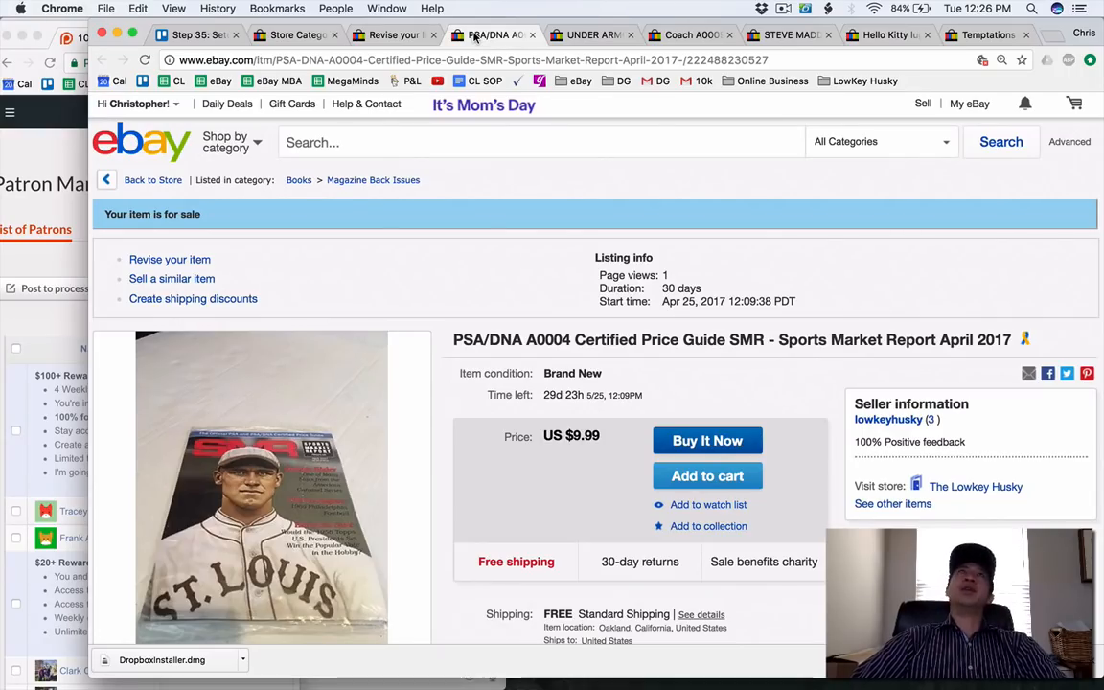
{"action": "left_click", "coordinate": [170, 261]}
{"action": "left_click", "coordinate": [591, 35]}
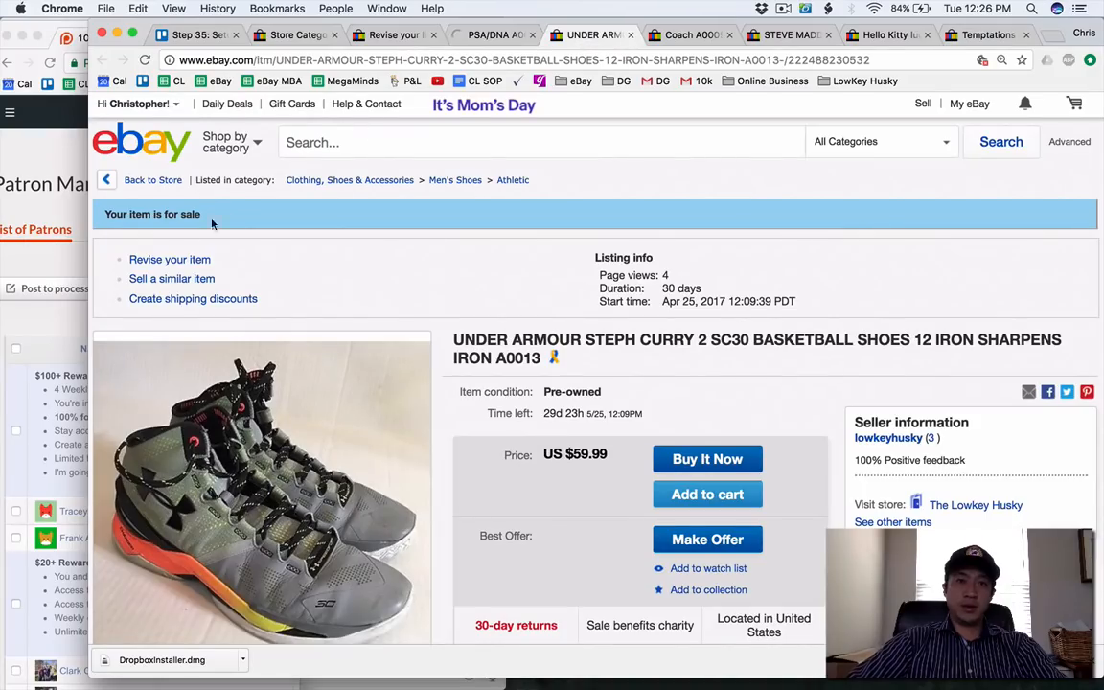
{"action": "left_click", "coordinate": [170, 261]}
{"action": "left_click", "coordinate": [684, 34]}
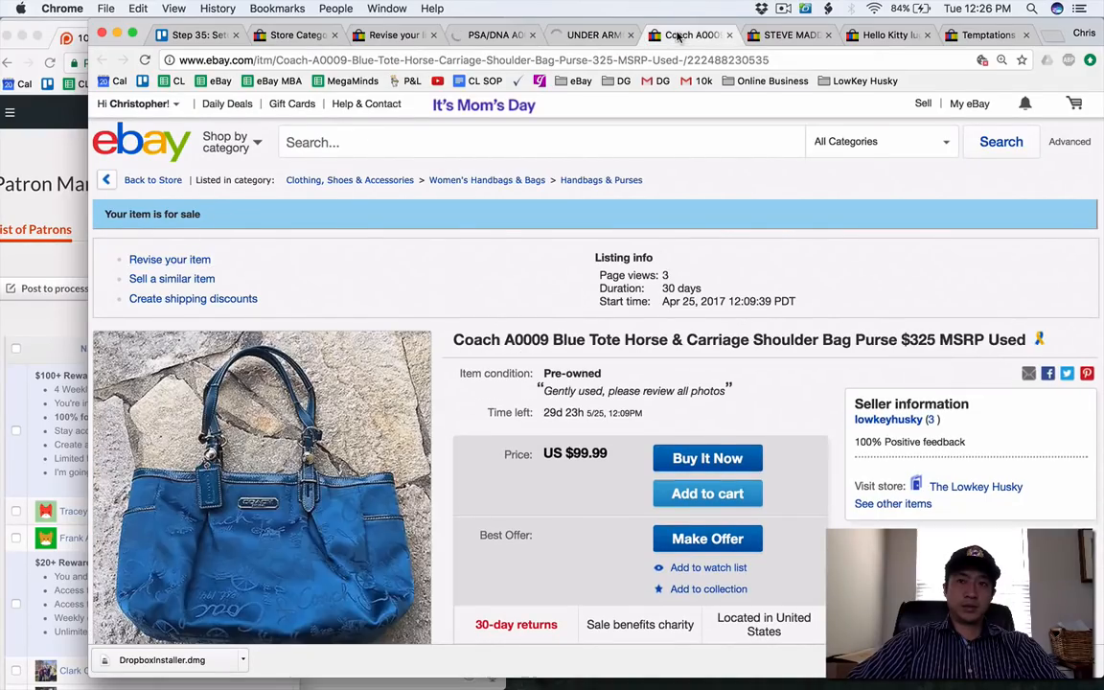
{"action": "left_click", "coordinate": [144, 260]}
Open the Steve Madden chukka boots, Hello Kitty luggage and Temptations drink dispenser listings for revision.
{"action": "left_click", "coordinate": [803, 34]}
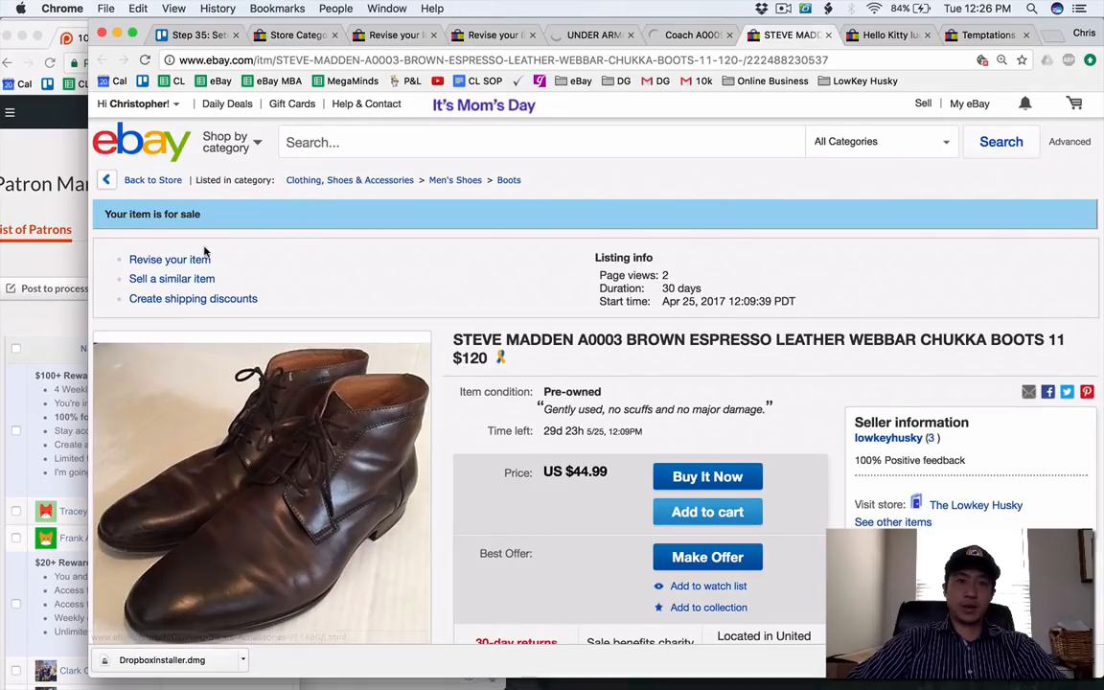
{"action": "left_click", "coordinate": [195, 262]}
{"action": "left_click", "coordinate": [882, 35]}
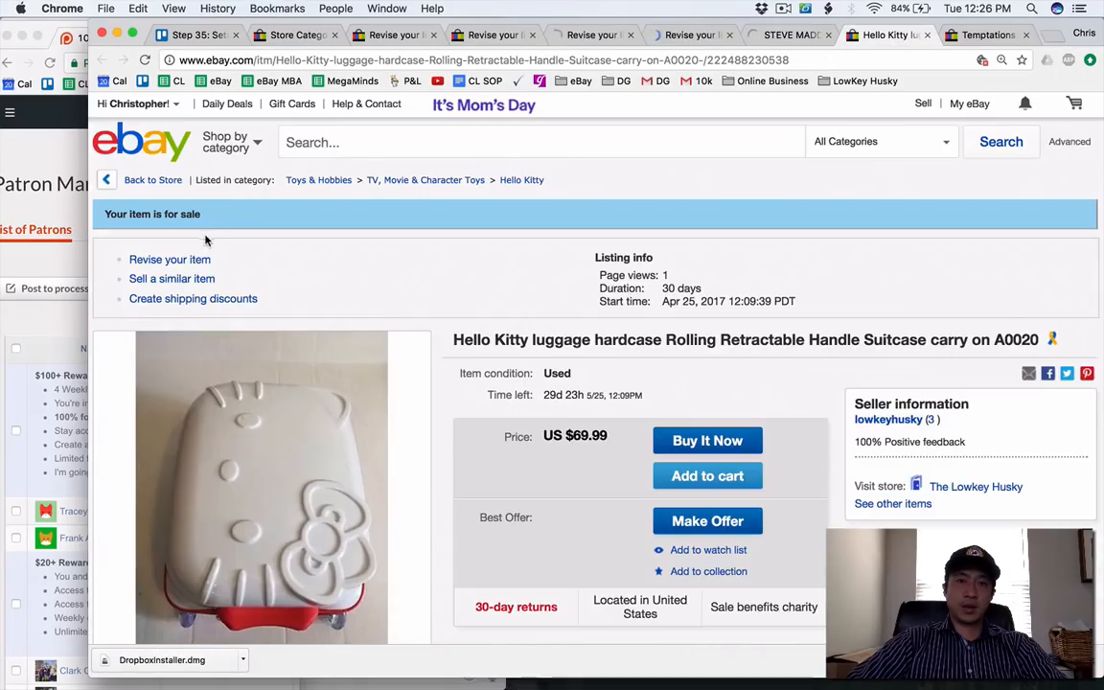
{"action": "left_click", "coordinate": [195, 260]}
{"action": "left_click", "coordinate": [973, 35]}
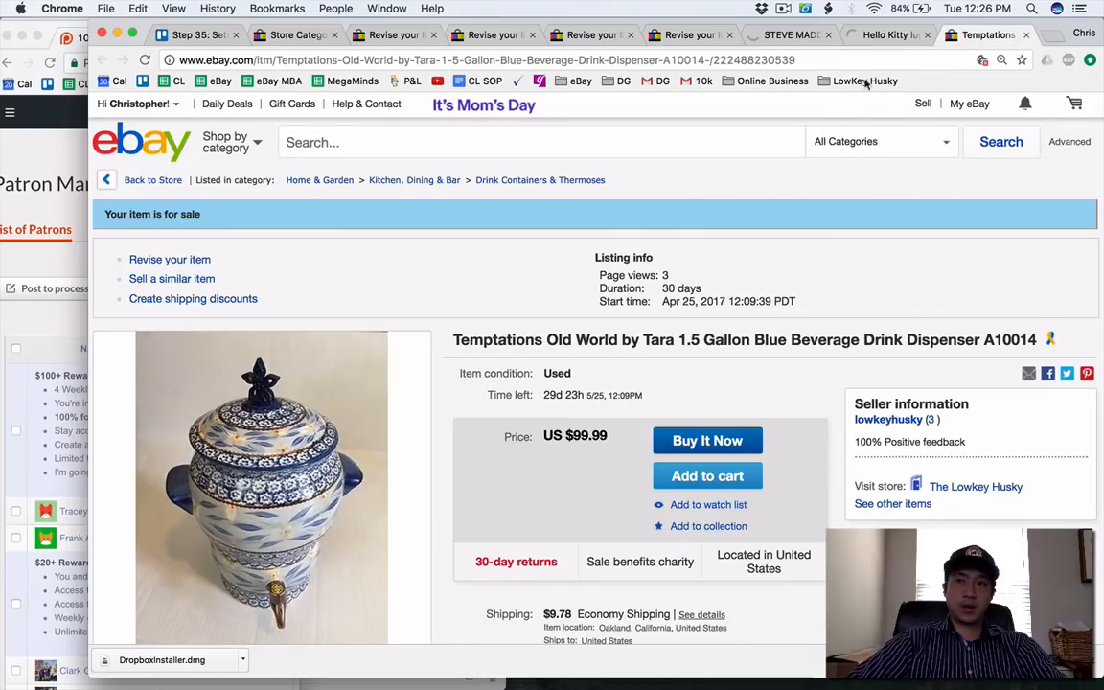
{"action": "left_click", "coordinate": [151, 258]}
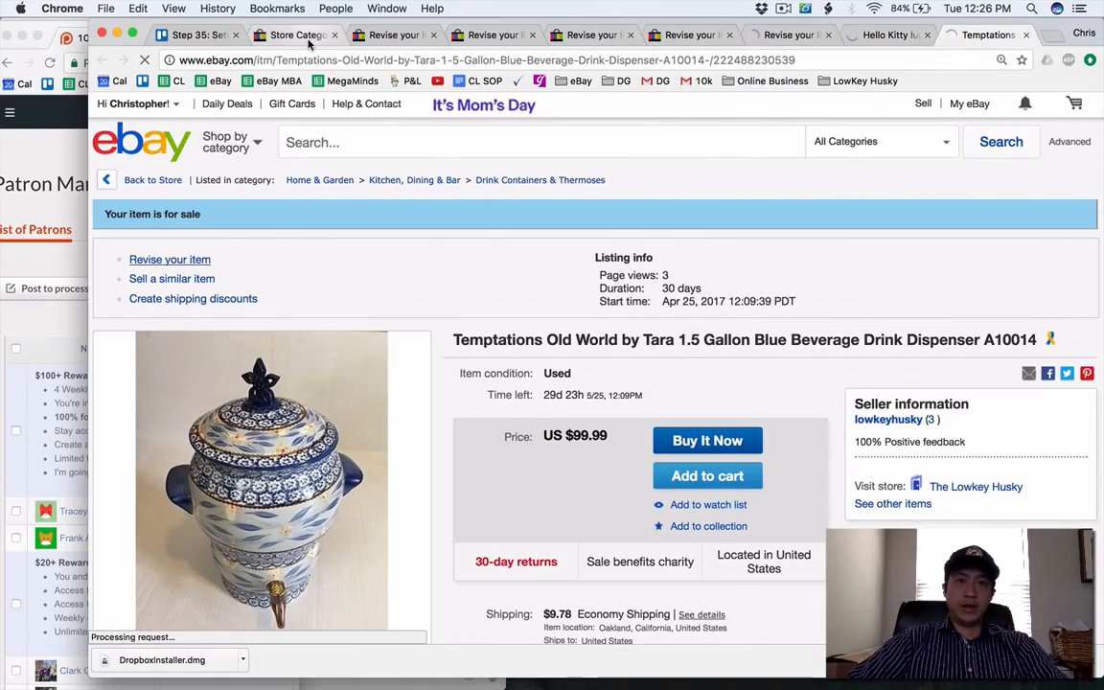
Close the finished Gucci gift paper shopping bags listing page.
{"action": "left_click", "coordinate": [292, 35]}
{"action": "left_click", "coordinate": [376, 39]}
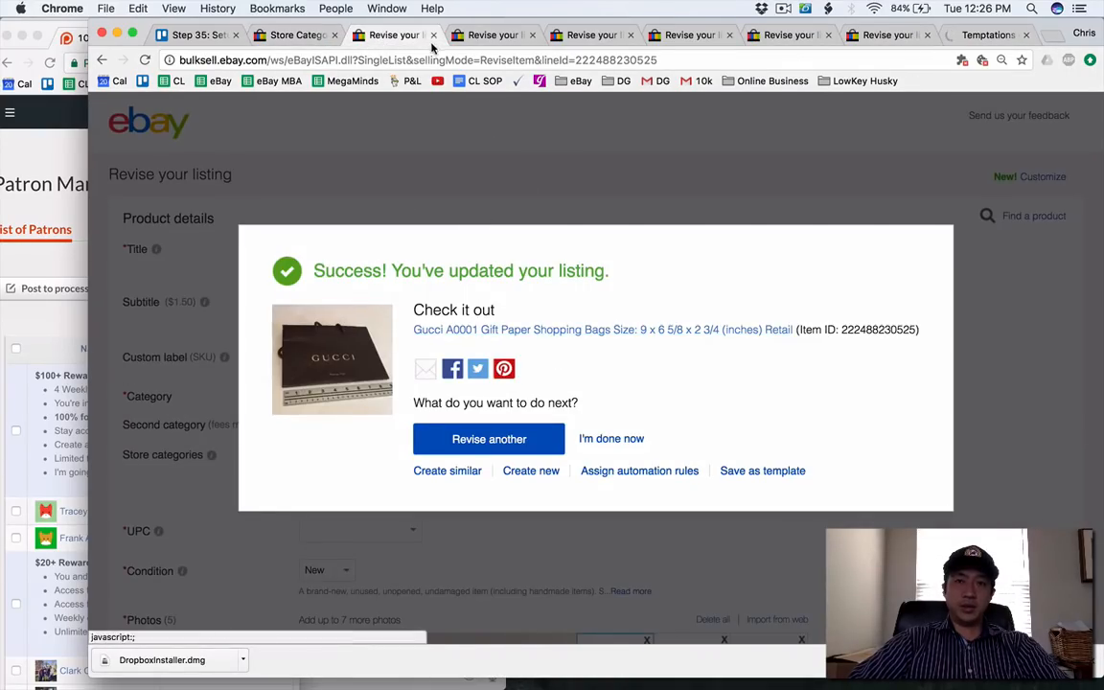
{"action": "left_click", "coordinate": [432, 36]}
Set the PSA/DNA price guide listing's main store category to PSA or Sports Memorabilia and update the listing.
{"action": "scroll", "coordinate": [436, 178], "scroll_direction": "down", "scroll_amount": 3}
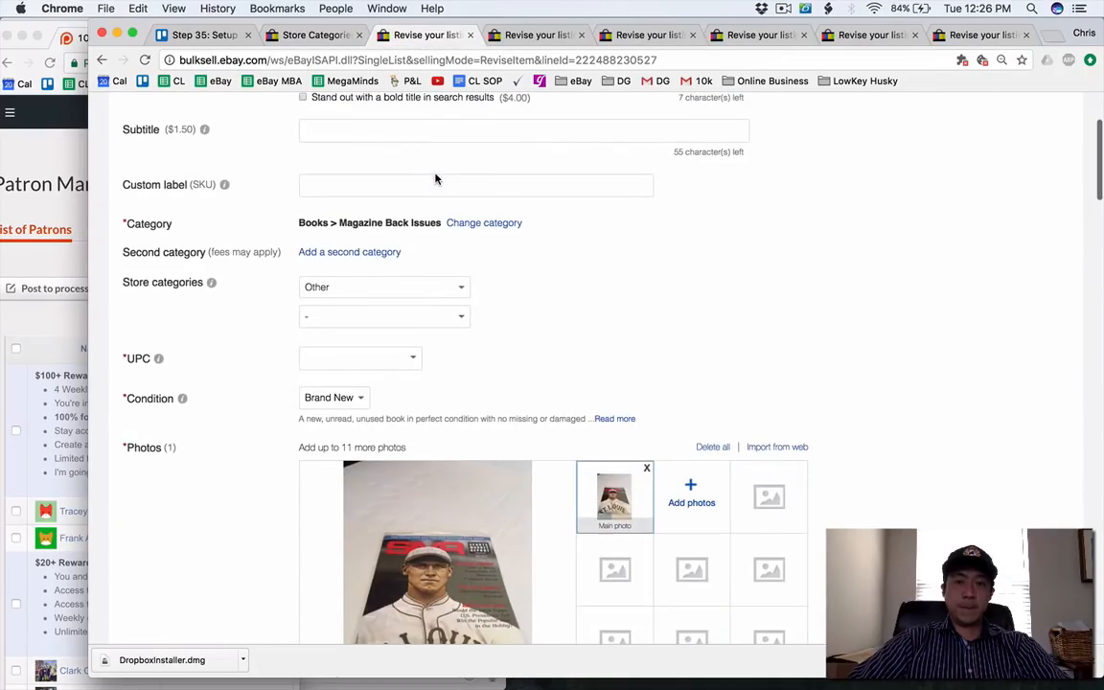
{"action": "left_click", "coordinate": [389, 280]}
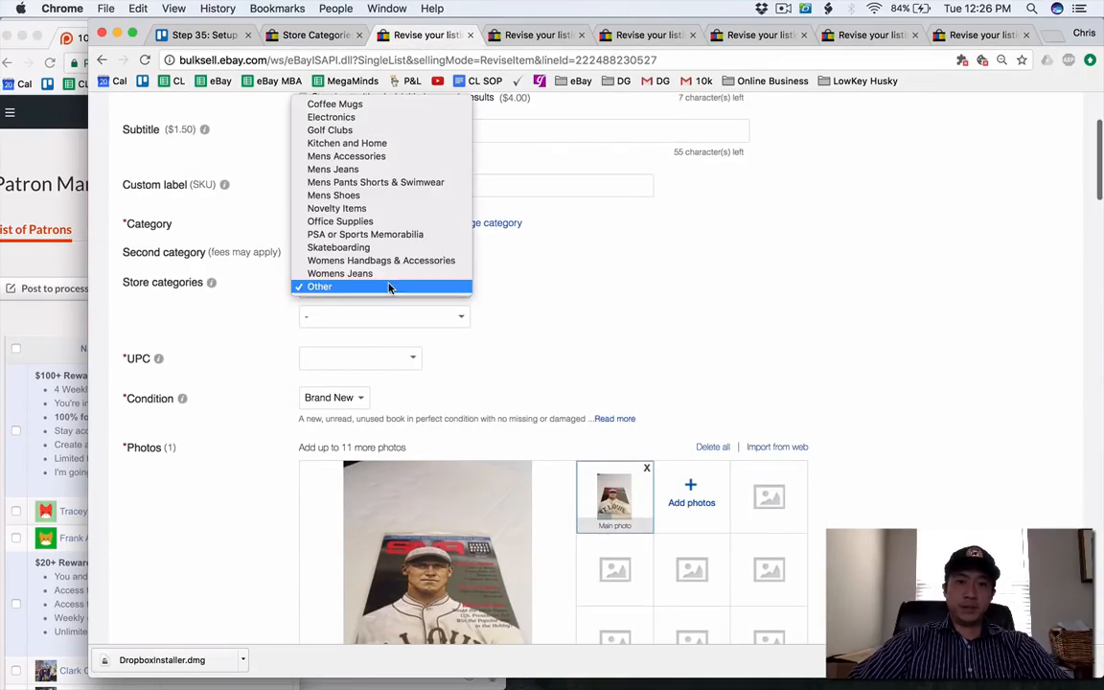
{"action": "left_click", "coordinate": [372, 235]}
{"action": "scroll", "coordinate": [271, 342], "scroll_direction": "down", "scroll_amount": 15}
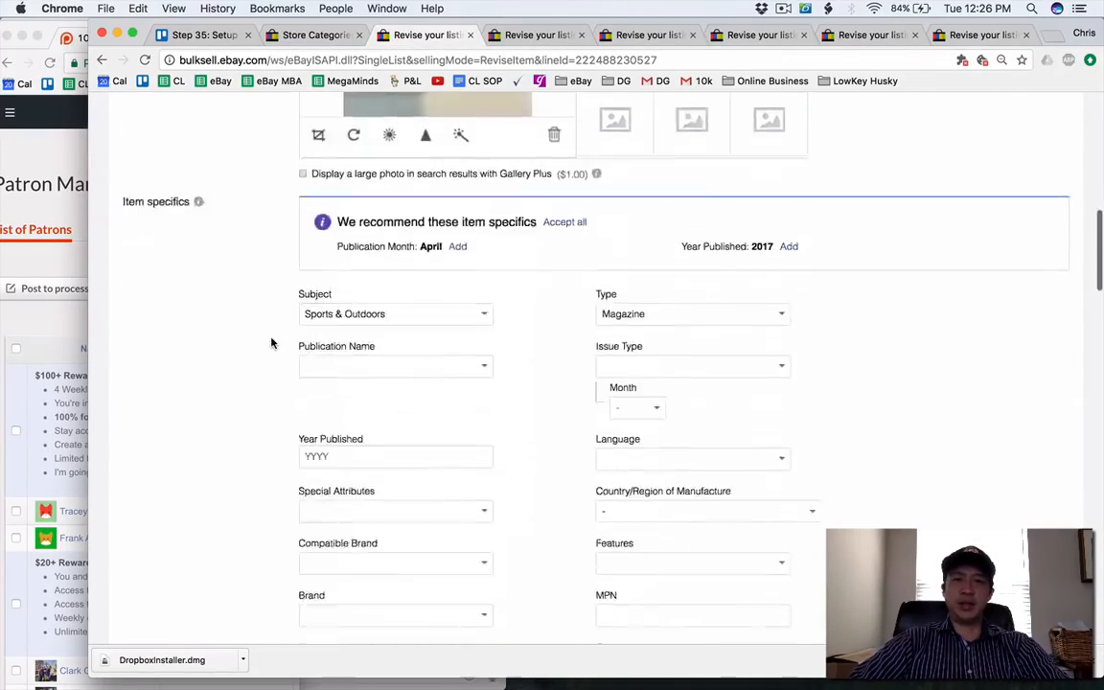
{"action": "left_click", "coordinate": [215, 594]}
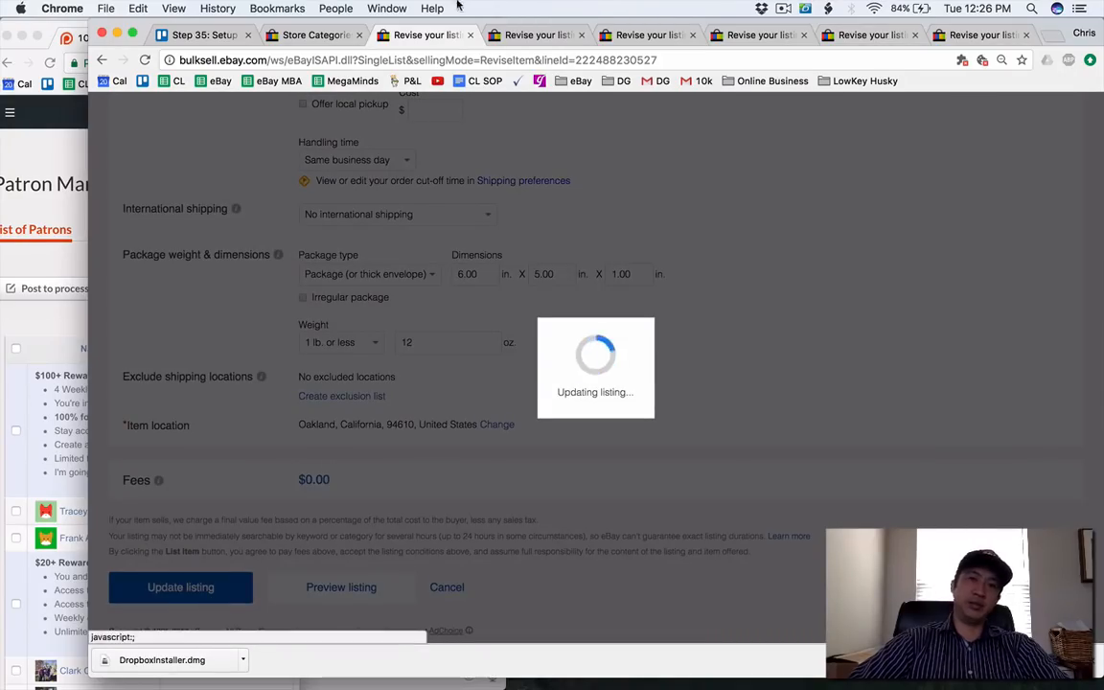
Visit psacard.com in the finished listing's page, view what the About page says about PSA, and close the page.
{"action": "left_click", "coordinate": [439, 60]}
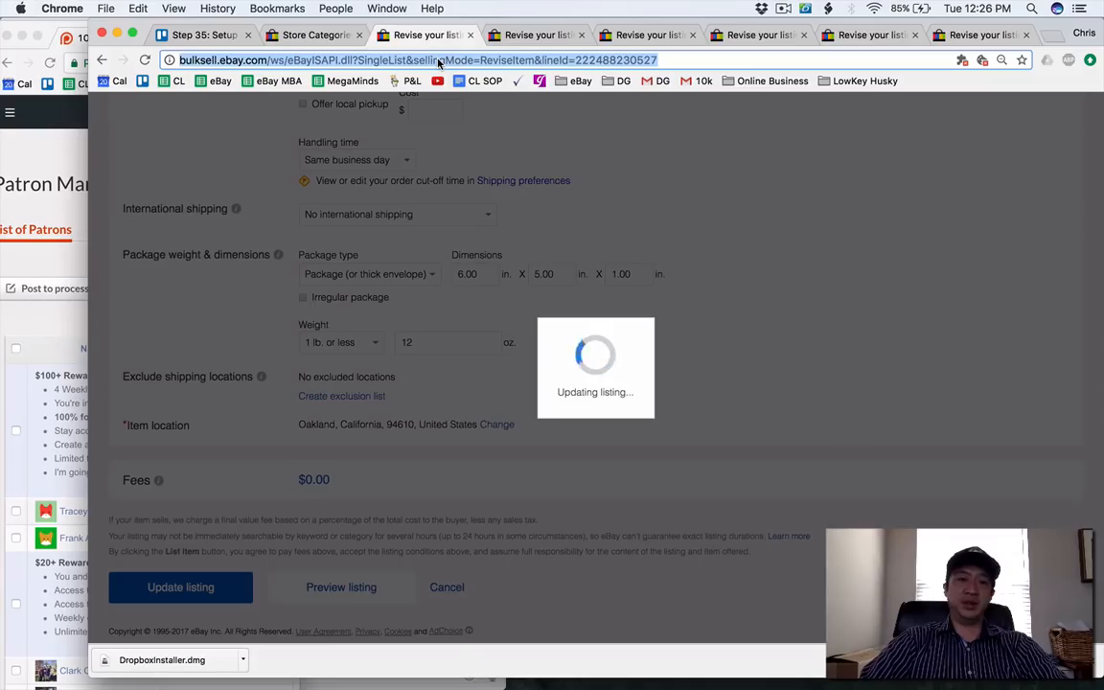
{"action": "type", "text": "psacard.com"}
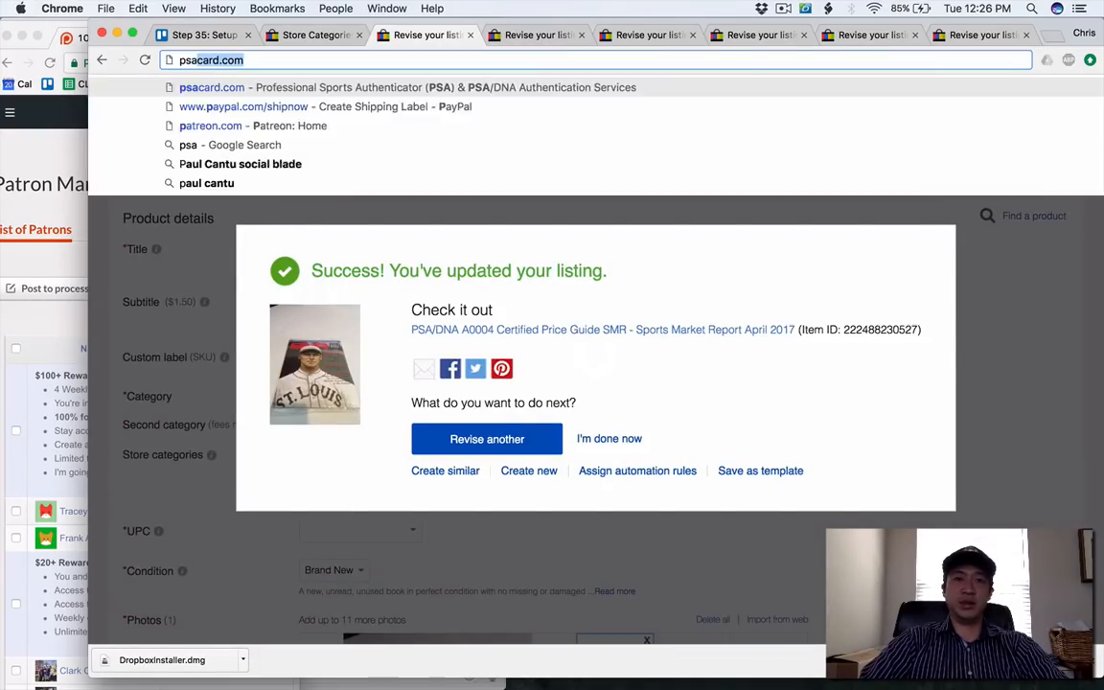
{"action": "key", "text": "Return"}
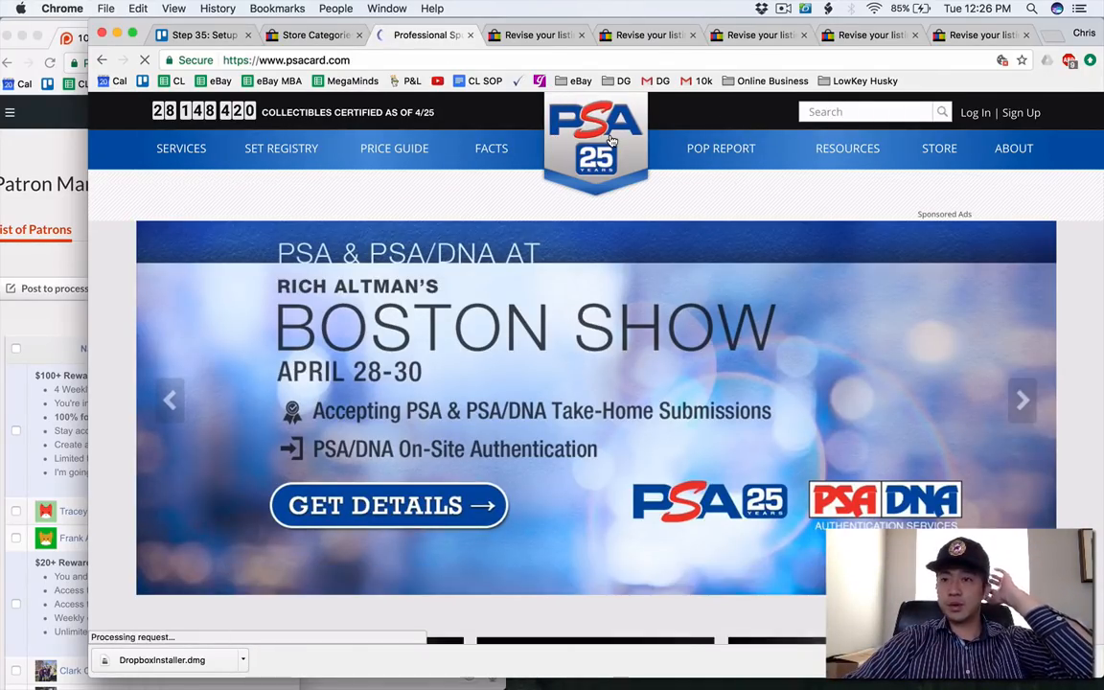
{"action": "left_click", "coordinate": [1018, 158]}
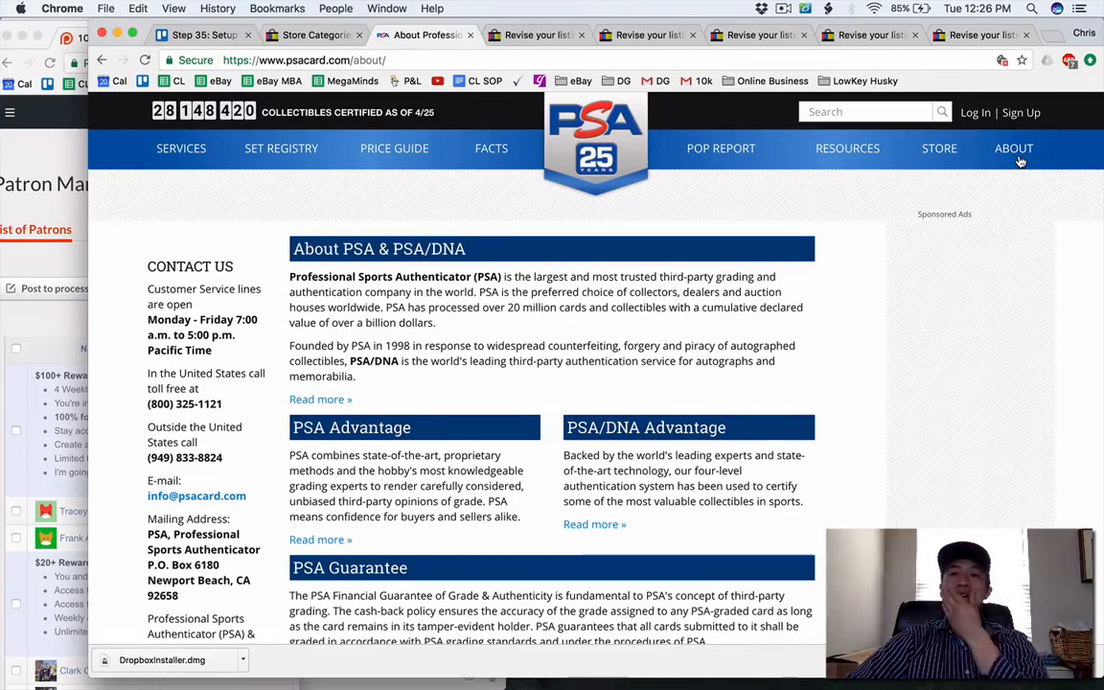
{"action": "left_click", "coordinate": [469, 34]}
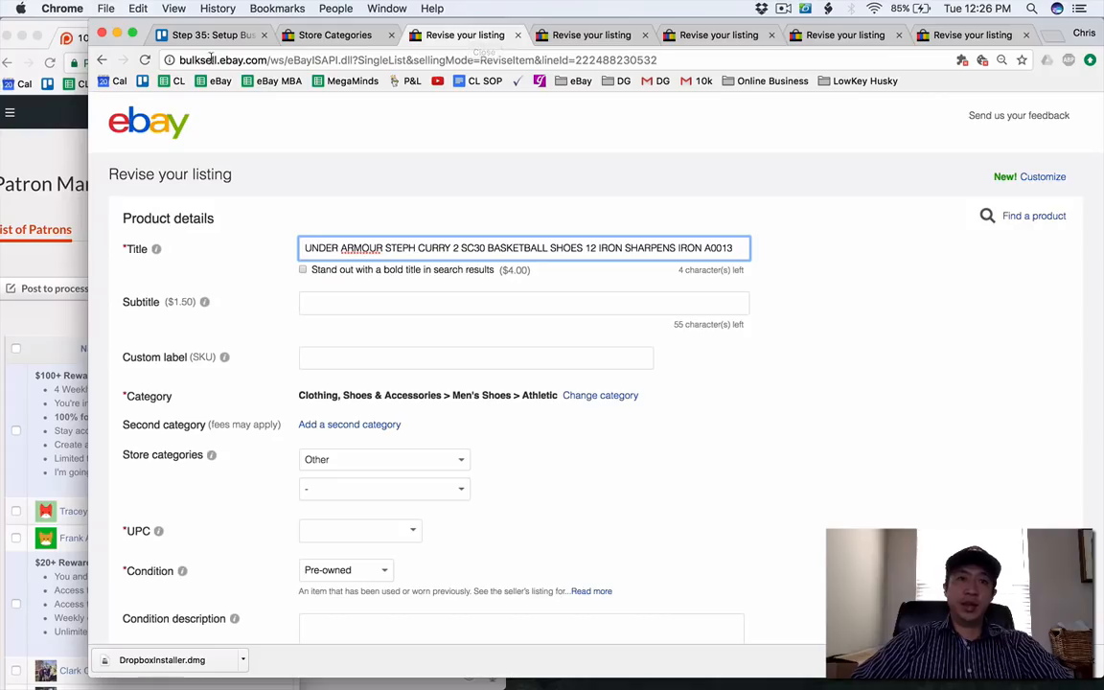
{"action": "left_click", "coordinate": [204, 42]}
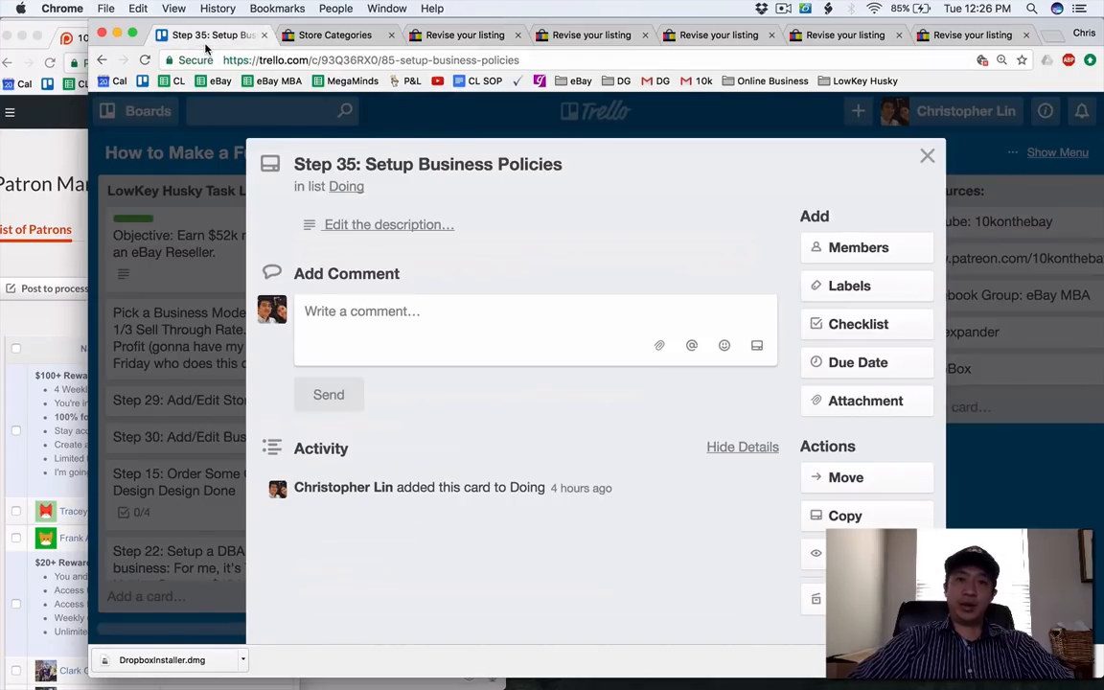
{"action": "left_click", "coordinate": [926, 156]}
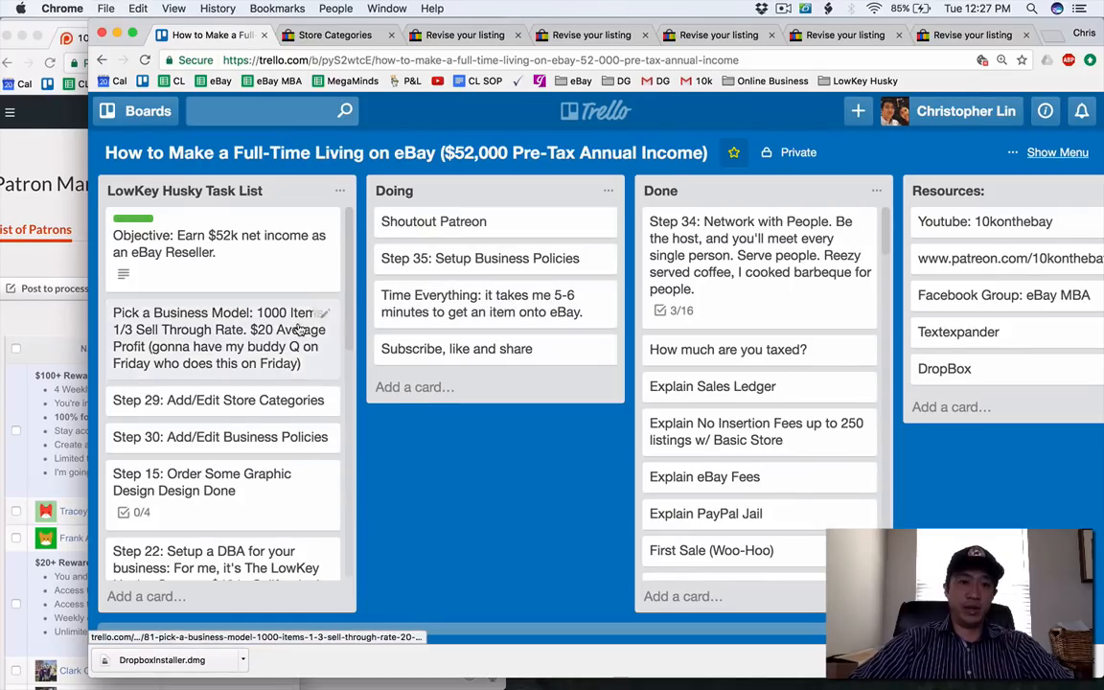
{"action": "scroll", "coordinate": [300, 329], "scroll_direction": "down", "scroll_amount": 5}
{"action": "scroll", "coordinate": [300, 328], "scroll_direction": "down", "scroll_amount": 2}
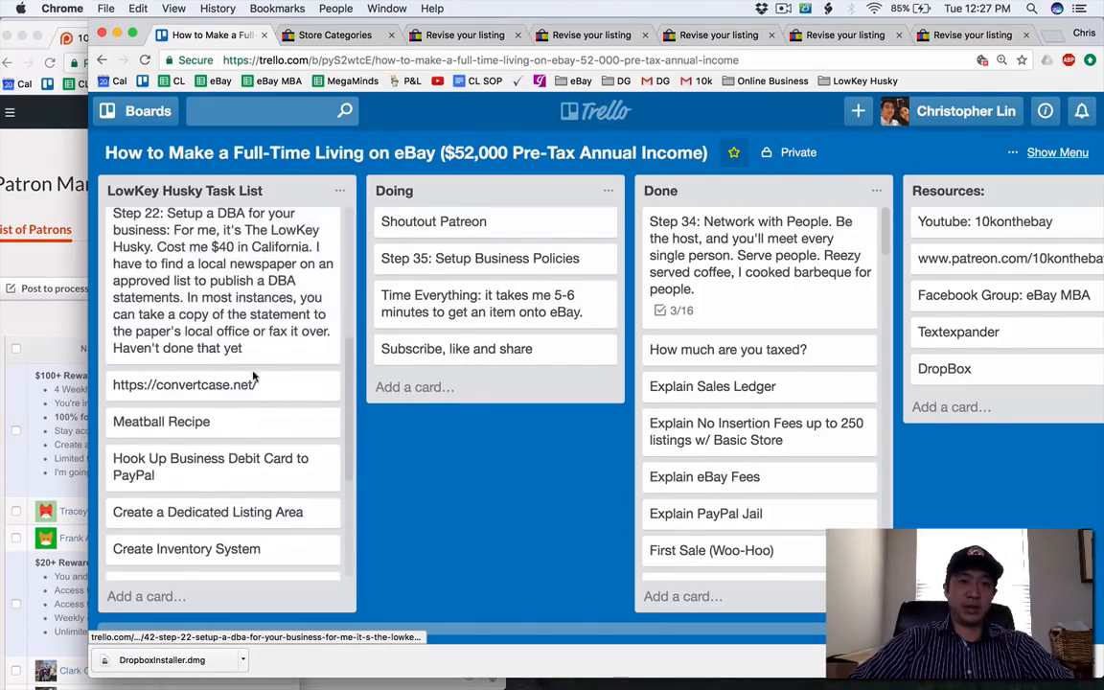
{"action": "left_click_drag", "start_coordinate": [316, 376], "coordinate": [534, 240]}
{"action": "left_click", "coordinate": [532, 233]}
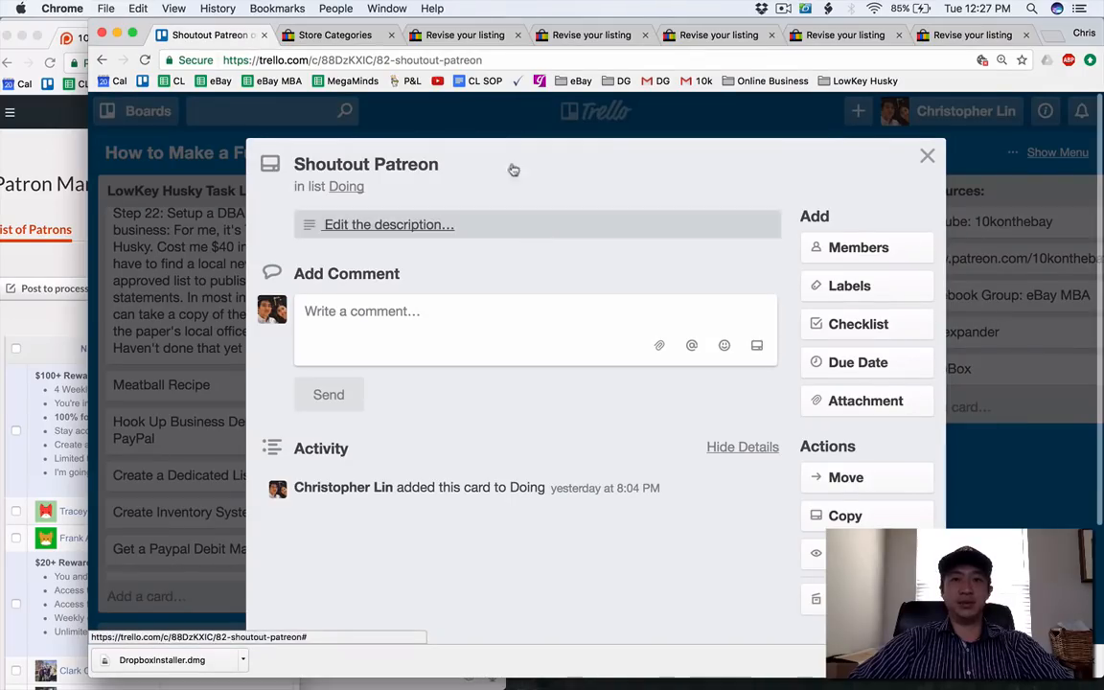
{"action": "left_click", "coordinate": [443, 126]}
{"action": "left_click", "coordinate": [452, 257]}
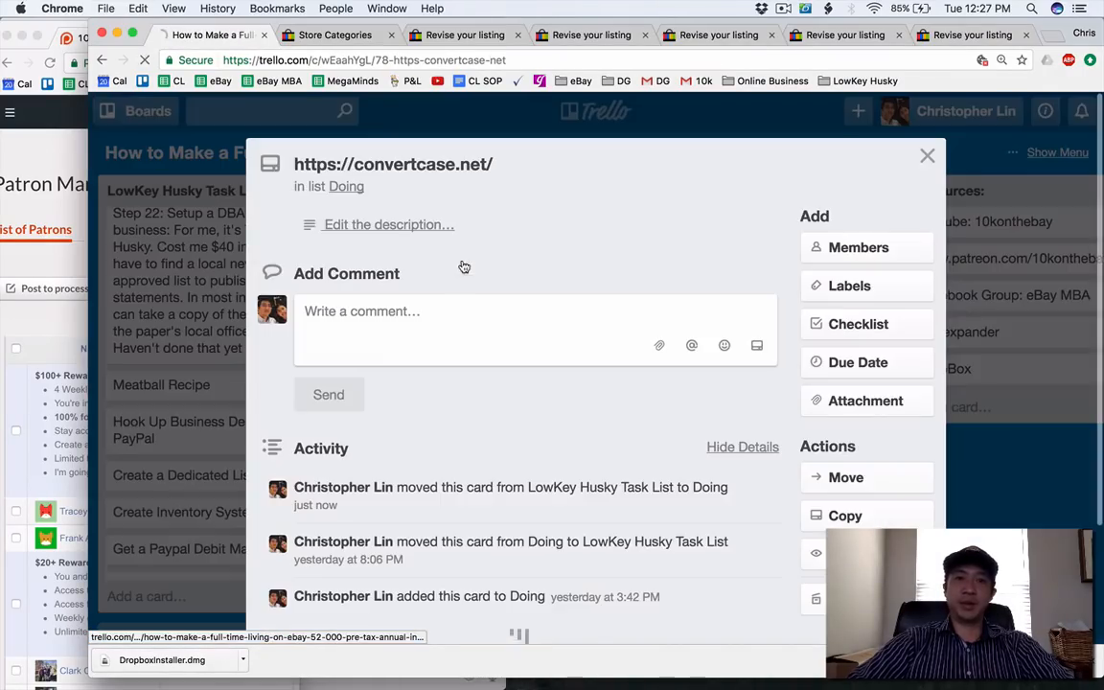
{"action": "left_click", "coordinate": [446, 163]}
{"action": "key", "text": "super+c"}
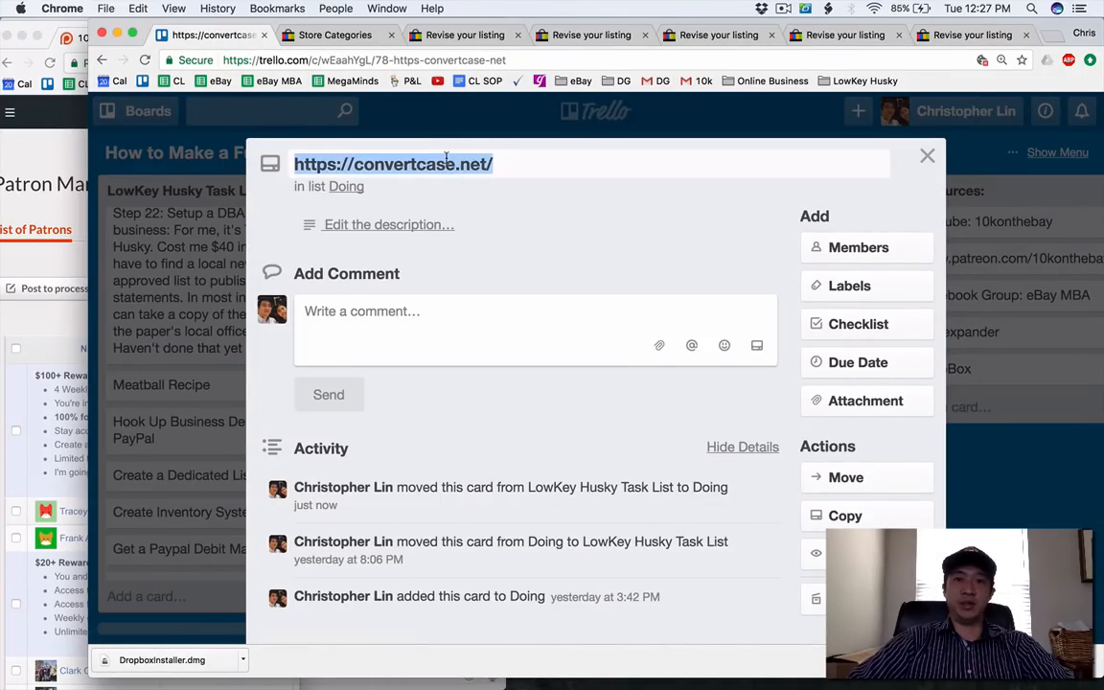
{"action": "left_click", "coordinate": [357, 36]}
{"action": "key", "text": "super+t"}
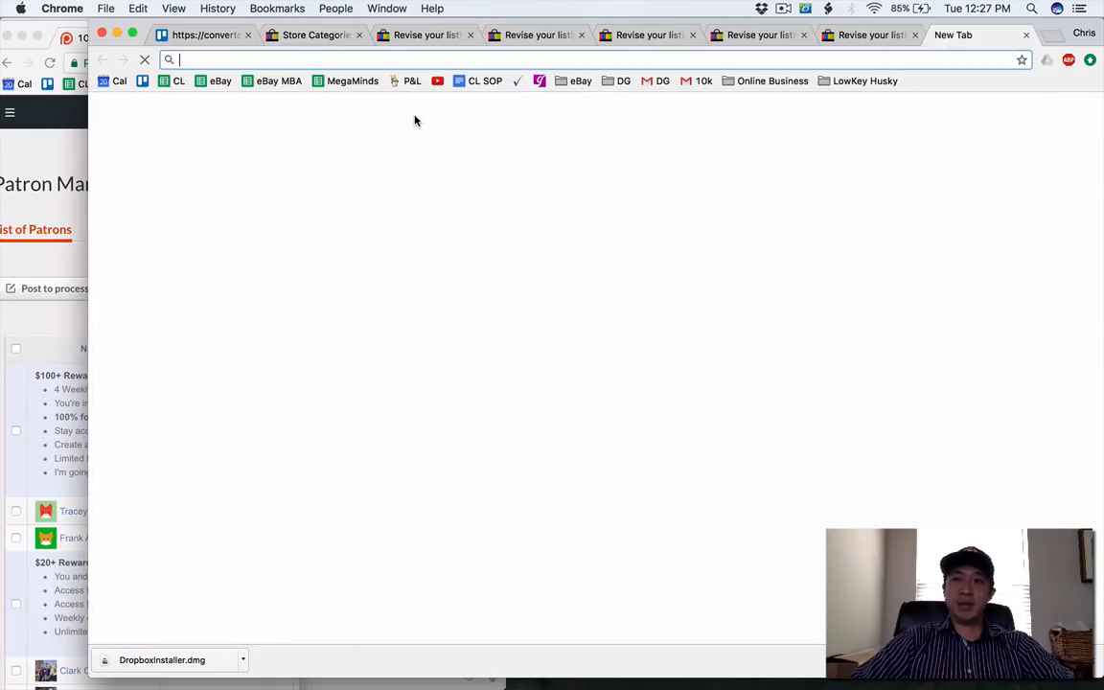
{"action": "key", "text": "super+v"}
{"action": "key", "text": "Return"}
{"action": "left_click", "coordinate": [900, 36]}
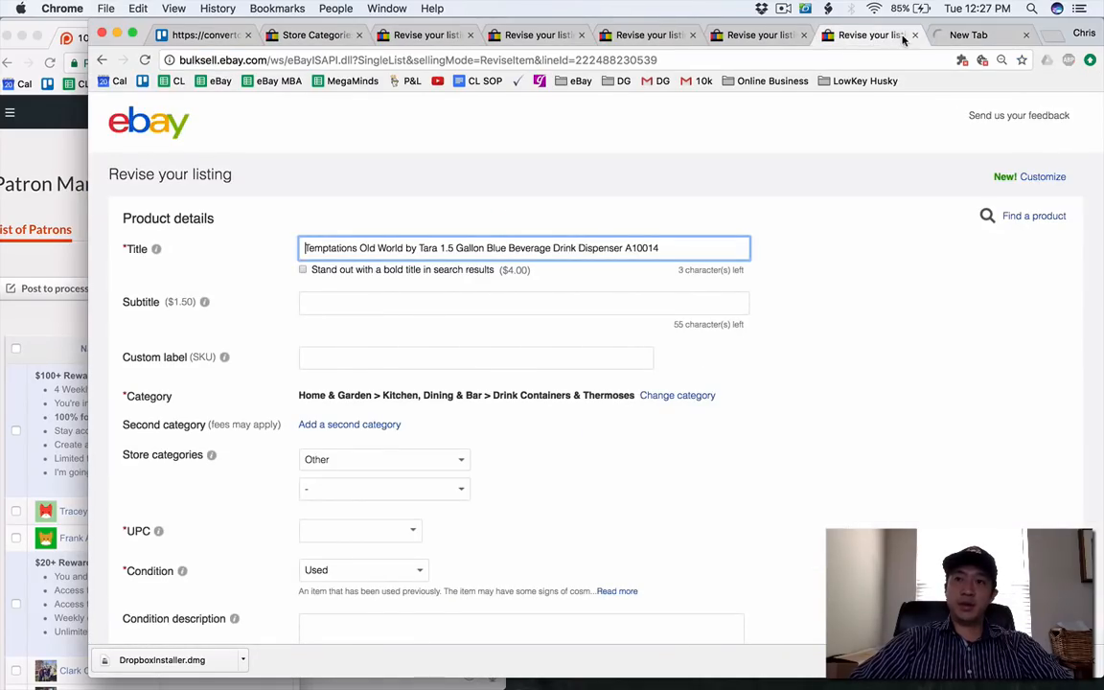
{"action": "left_click_drag", "start_coordinate": [961, 36], "coordinate": [847, 35]}
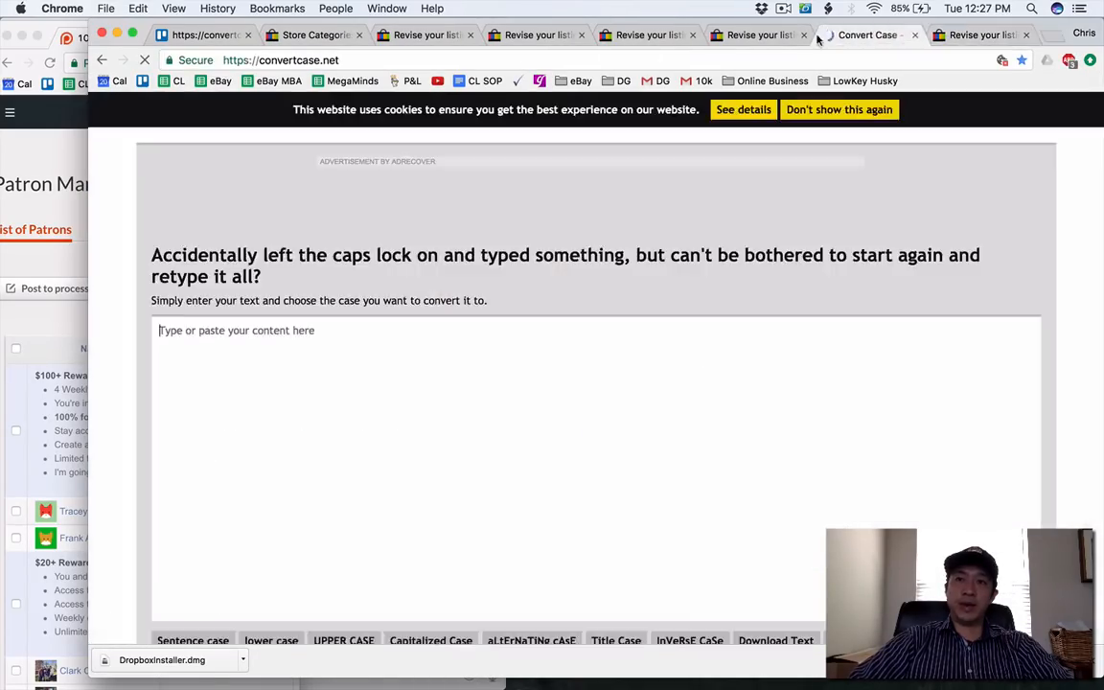
Copy the all-caps title of the Steve Madden chukka boots listing into the Convert Case text area.
{"action": "left_click", "coordinate": [766, 36]}
{"action": "left_click", "coordinate": [632, 36]}
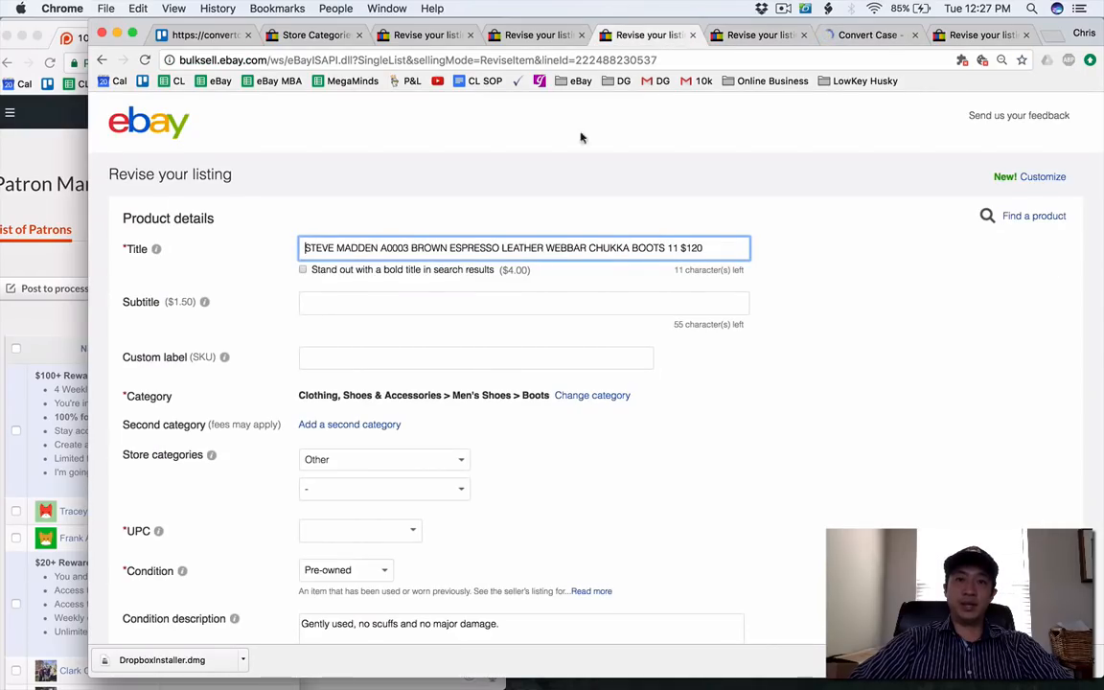
{"action": "key", "text": "super+a"}
{"action": "key", "text": "super+c"}
{"action": "left_click", "coordinate": [828, 37]}
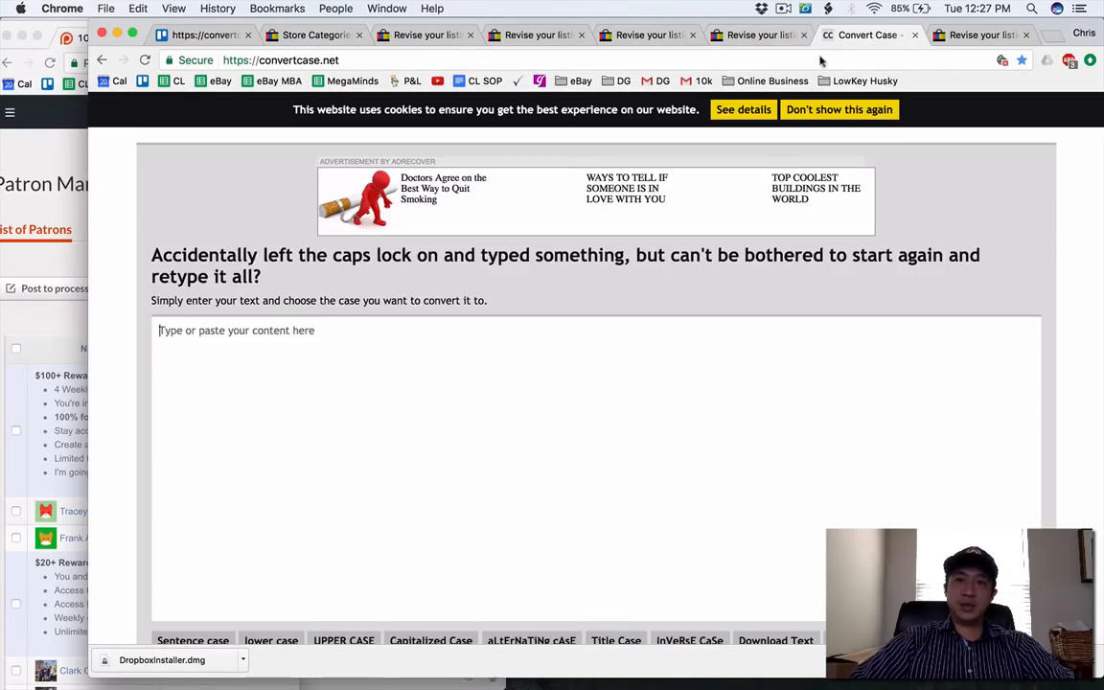
{"action": "left_click", "coordinate": [359, 405]}
{"action": "key", "text": "super+v"}
Convert the Steve Madden title to Capitalized Case and select all of the converted text.
{"action": "scroll", "coordinate": [359, 405], "scroll_direction": "down", "scroll_amount": 2}
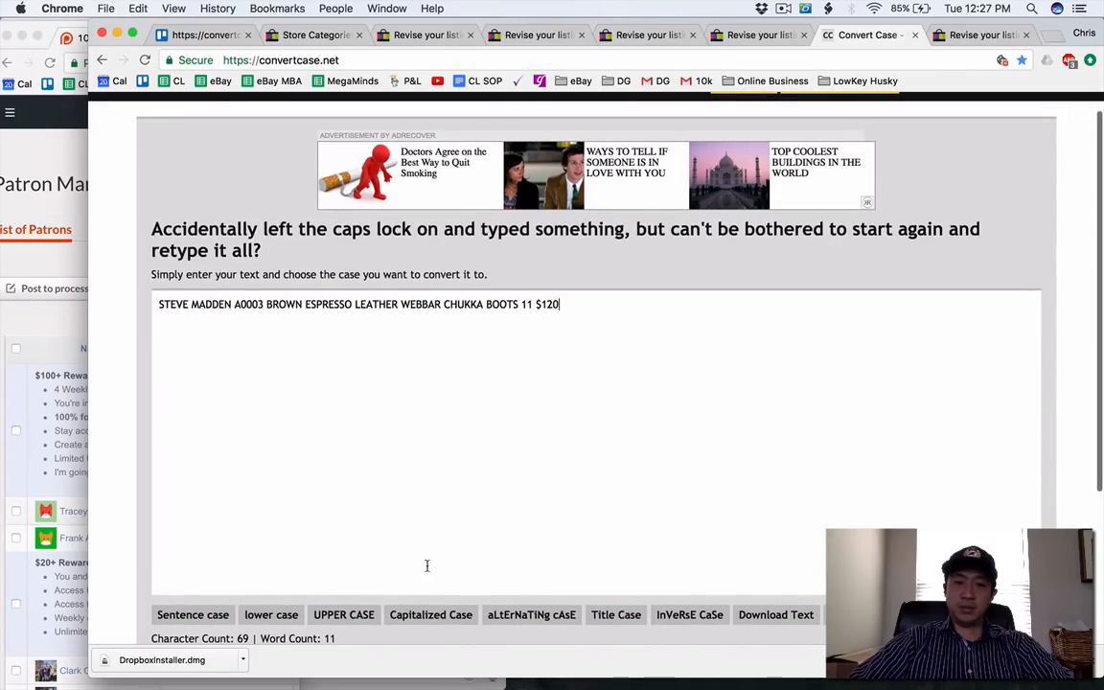
{"action": "left_click", "coordinate": [397, 615]}
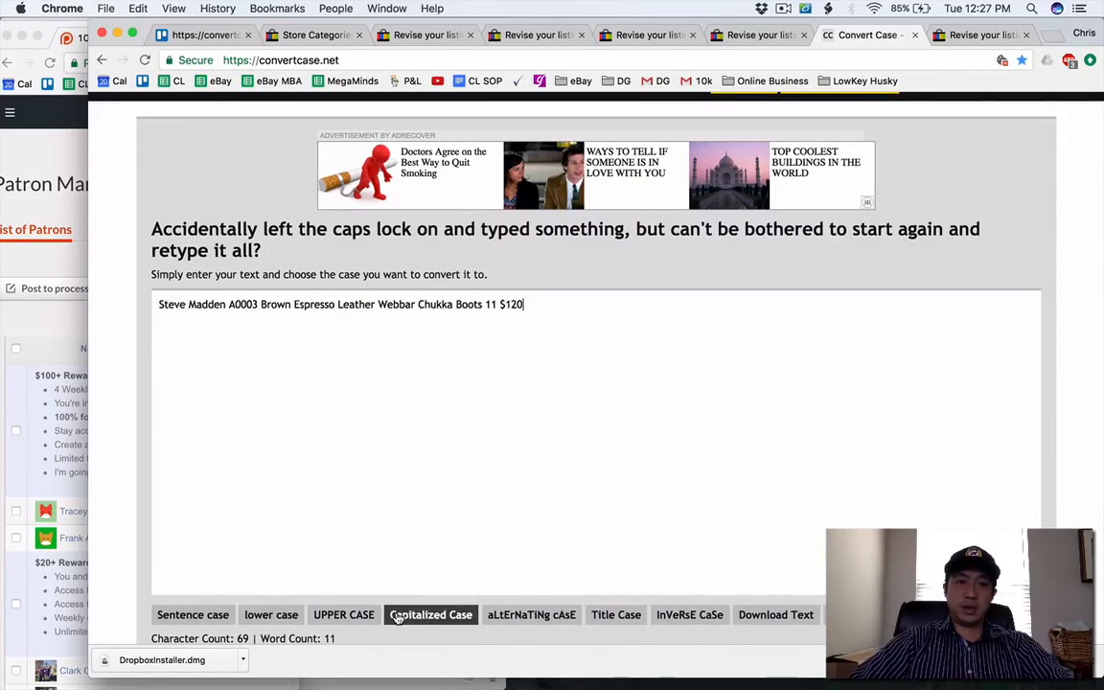
{"action": "left_click", "coordinate": [431, 498]}
{"action": "key", "text": "super+a"}
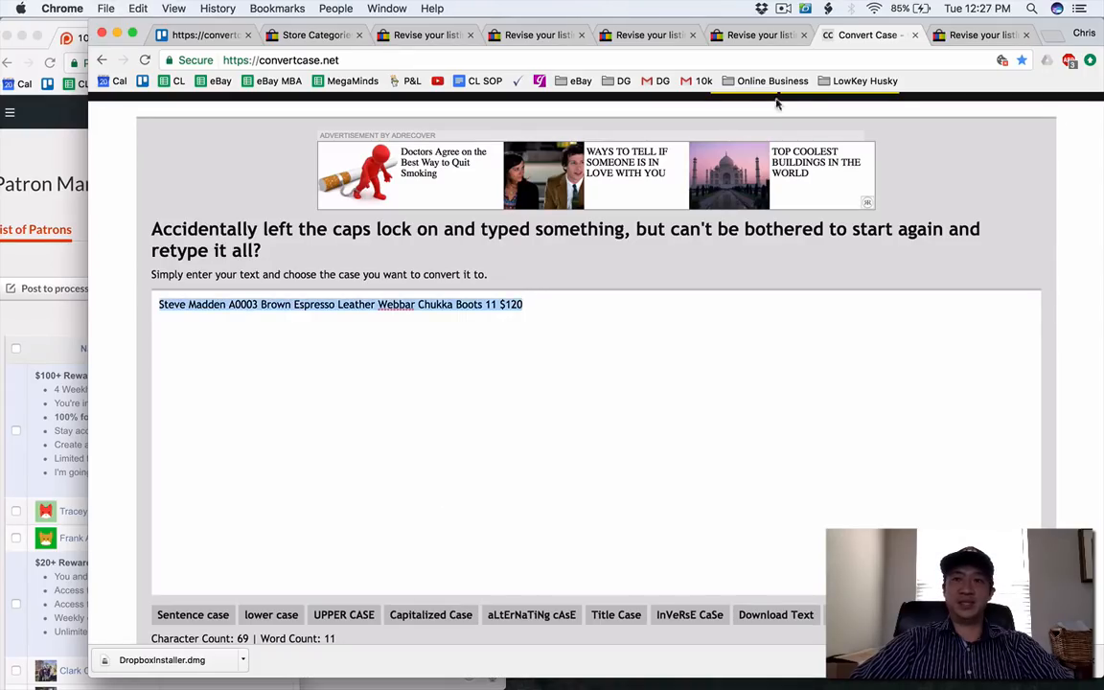
Move the Convert Case page's bookmark from the eBay folder to the LowKey Husky folder.
{"action": "left_click", "coordinate": [1021, 62]}
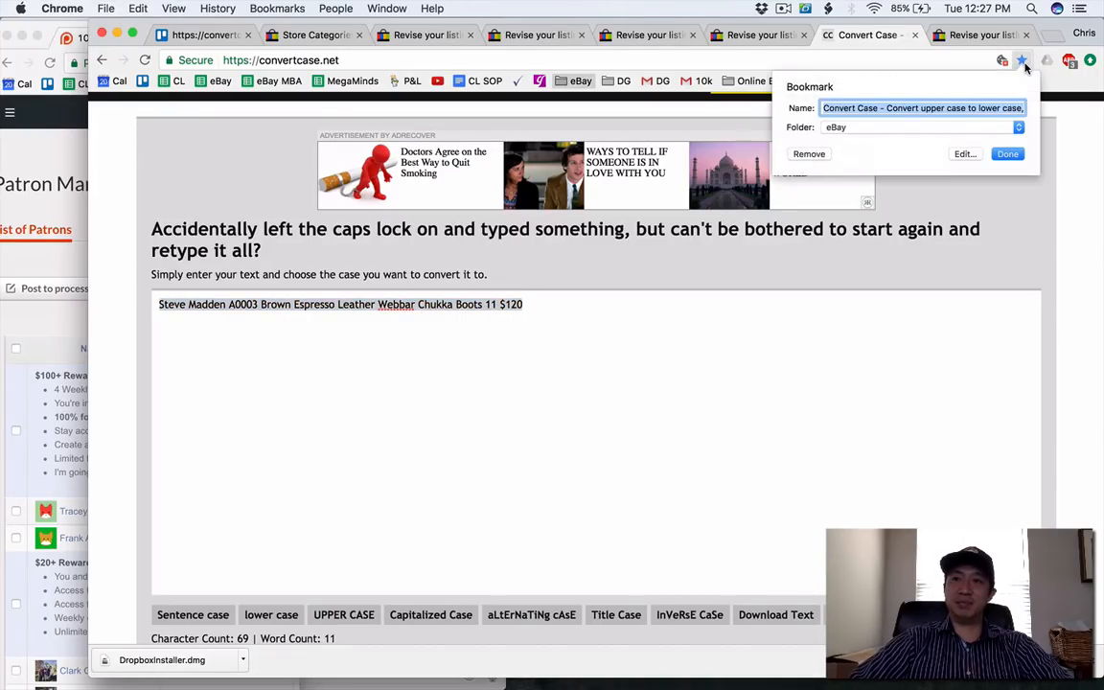
{"action": "left_click", "coordinate": [925, 128]}
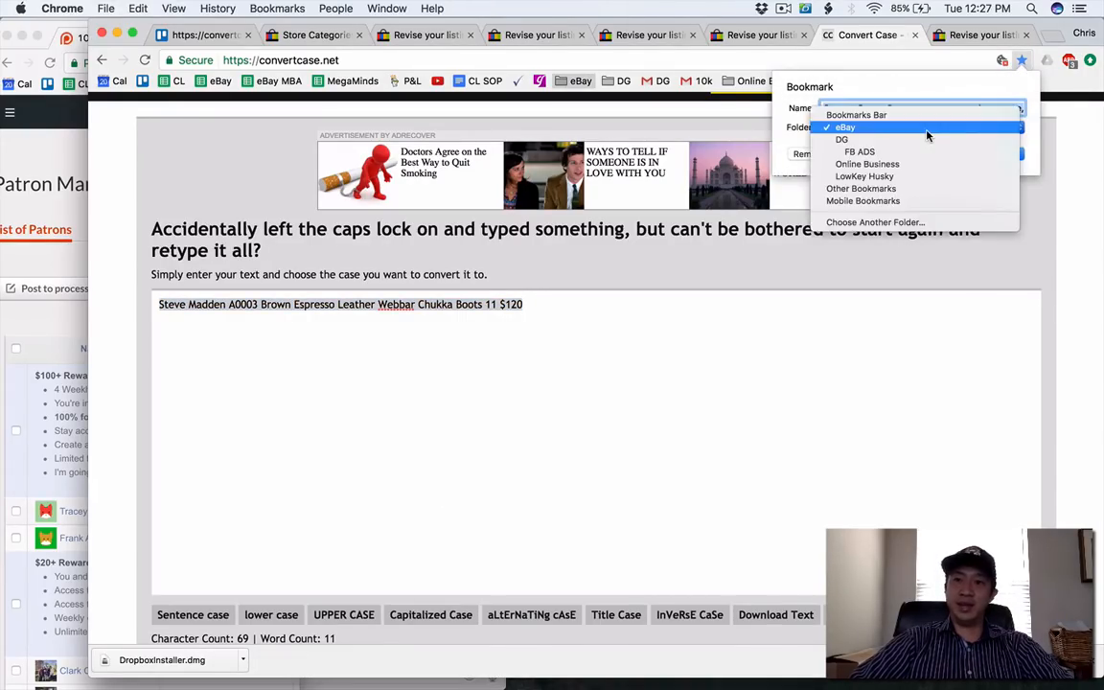
{"action": "left_click", "coordinate": [910, 176]}
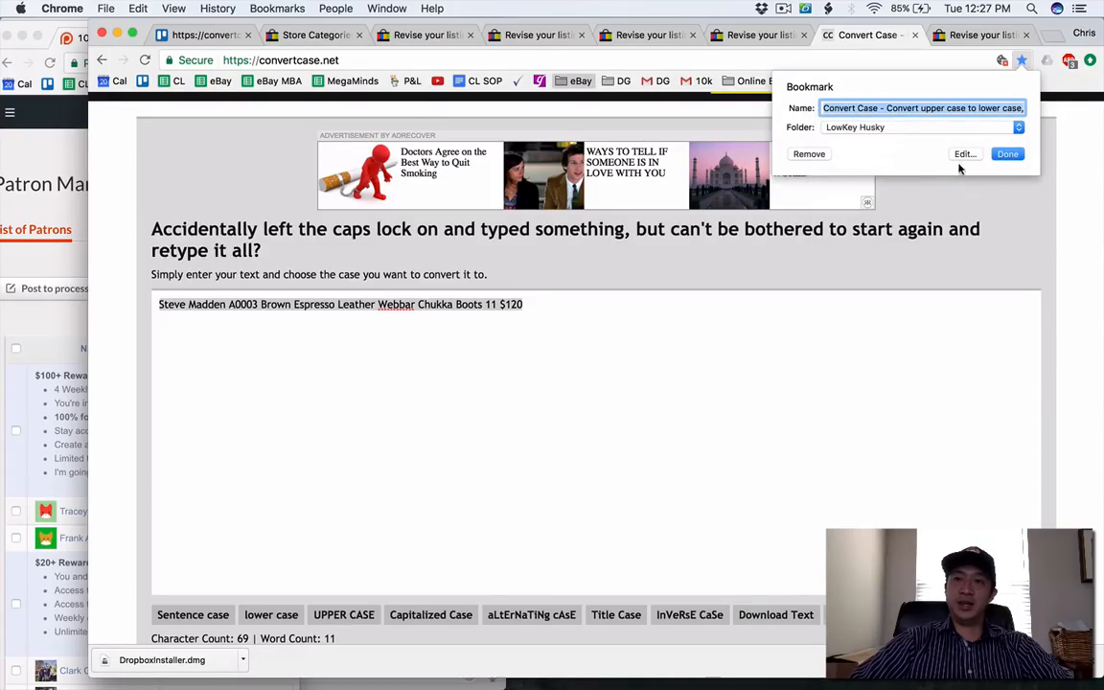
{"action": "left_click", "coordinate": [1005, 154]}
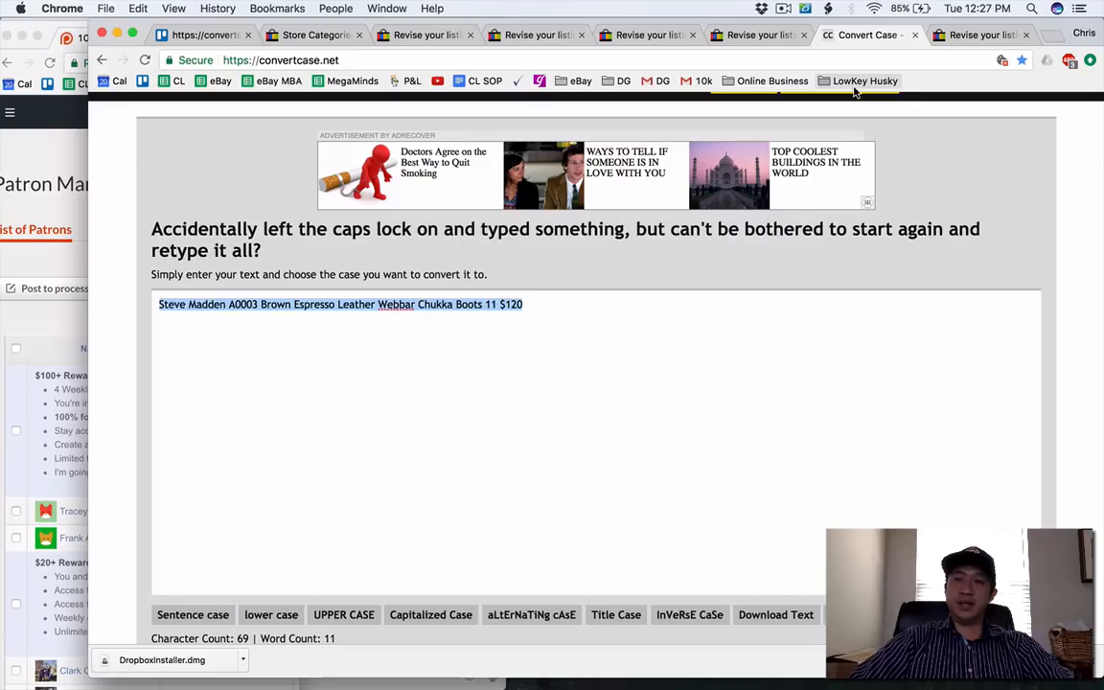
Create a Listing Tools bookmark folder inside LowKey Husky and file the Convert Case bookmark in it.
{"action": "right_click", "coordinate": [919, 86]}
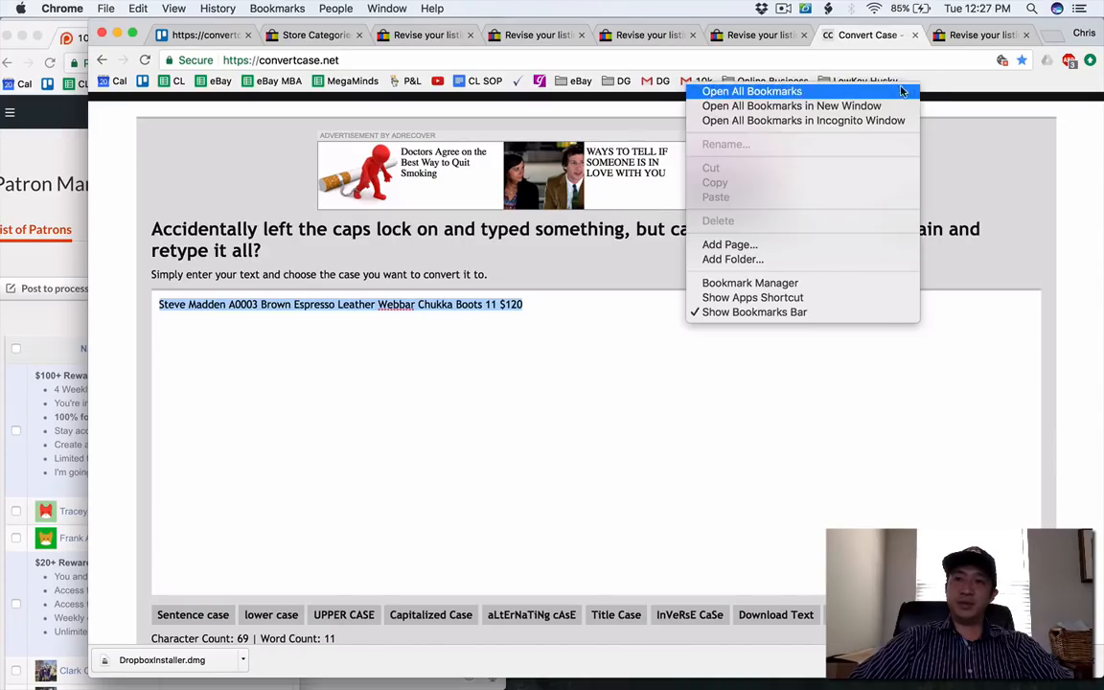
{"action": "left_click", "coordinate": [830, 256]}
{"action": "type", "text": "Listing Tools"}
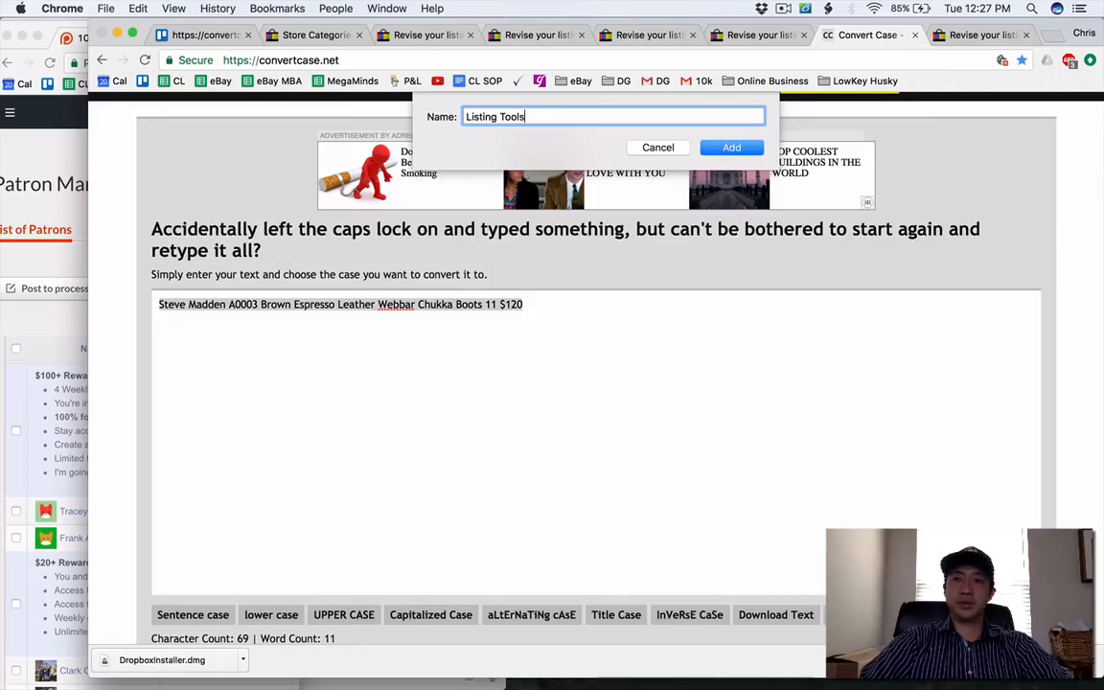
{"action": "key", "text": "Return"}
{"action": "left_click_drag", "start_coordinate": [959, 80], "coordinate": [867, 82]}
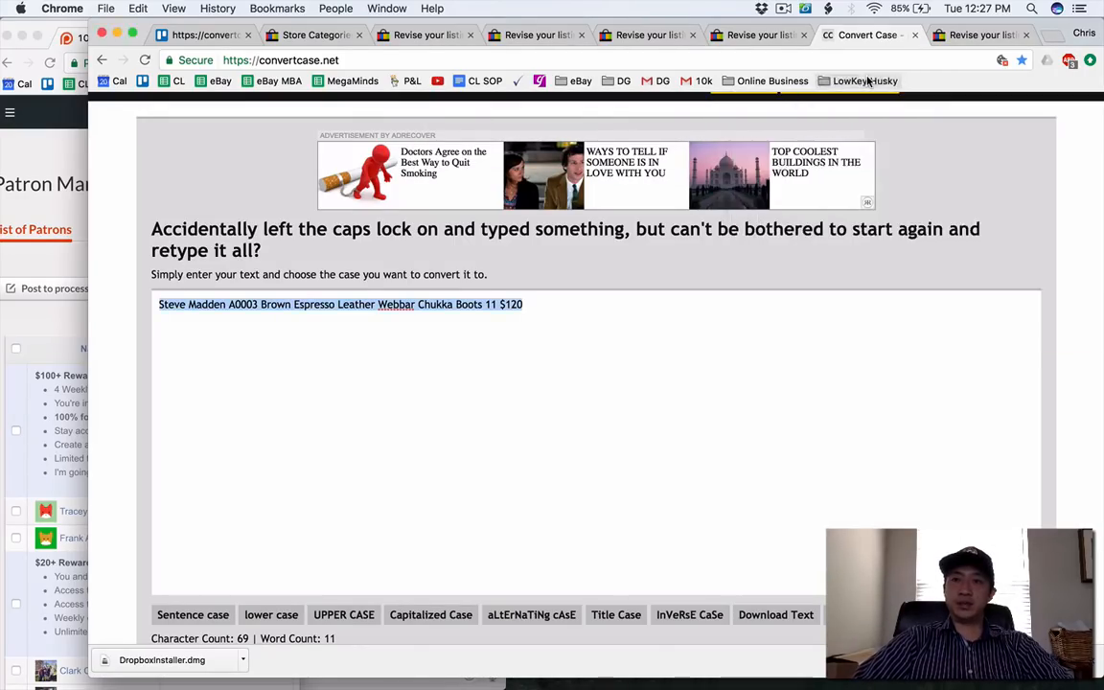
{"action": "left_click", "coordinate": [867, 81]}
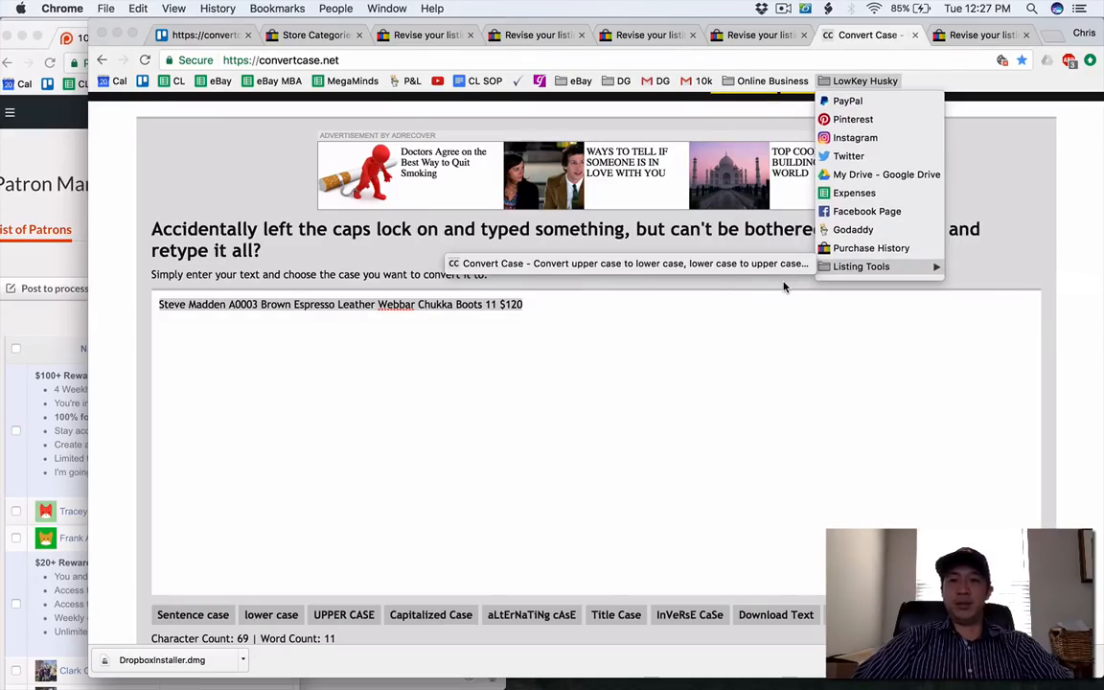
{"action": "left_click", "coordinate": [637, 334]}
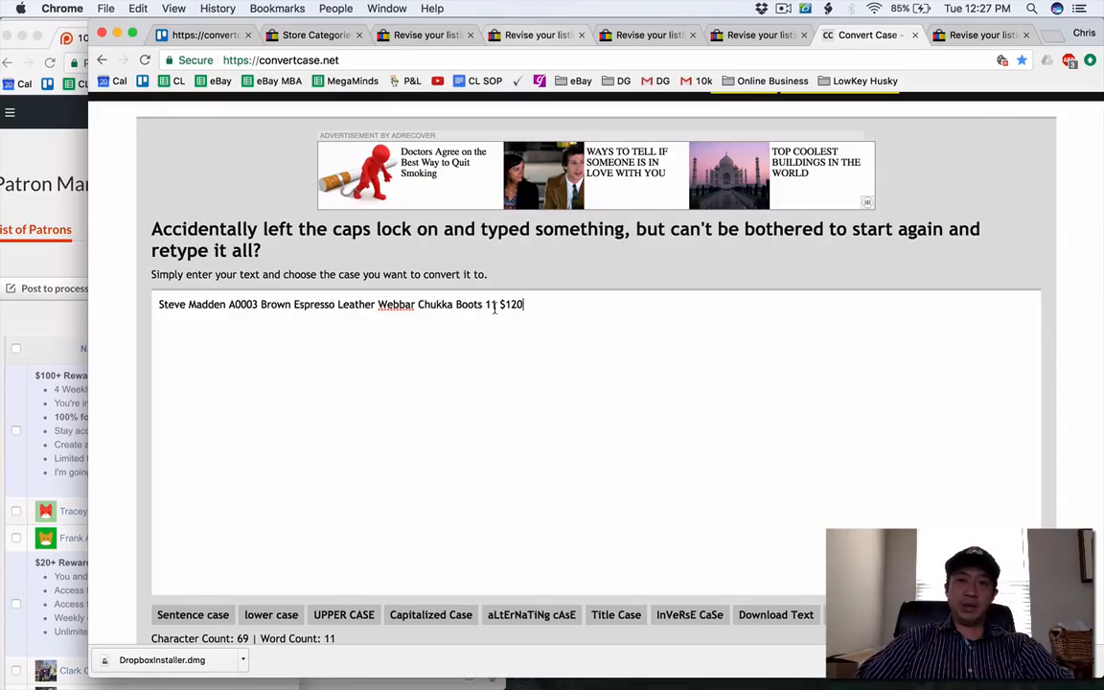
Replace the Steve Madden chukka boots listing's title with the converted title from Convert Case.
{"action": "key", "text": "super+a"}
{"action": "key", "text": "super+c"}
{"action": "left_click", "coordinate": [521, 39]}
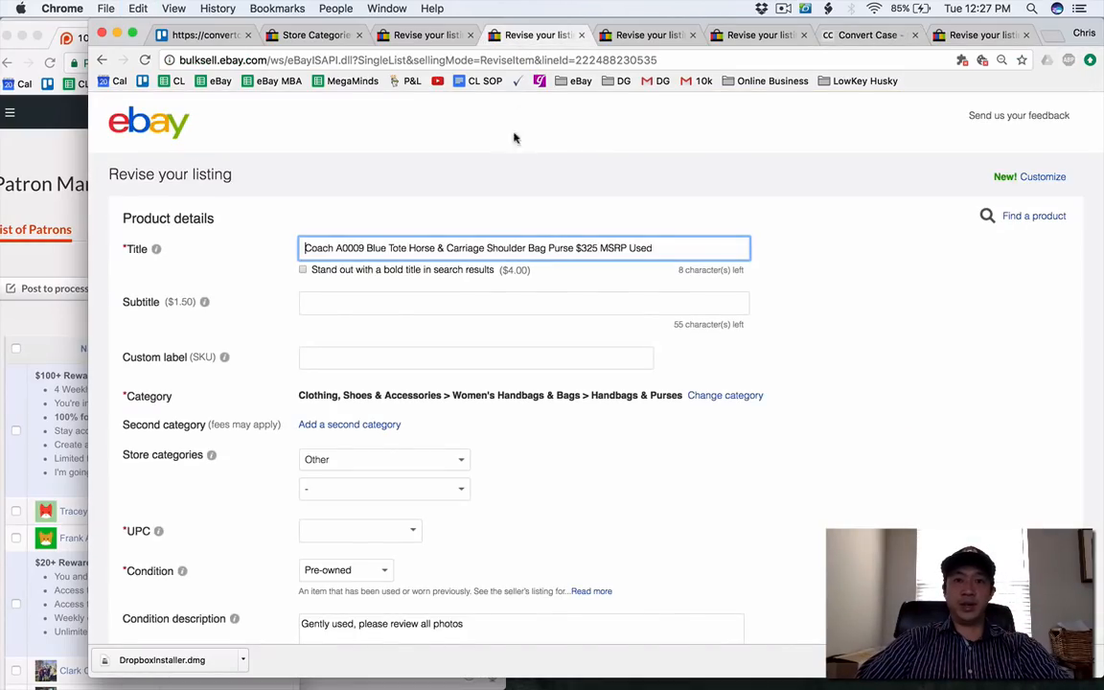
{"action": "left_click", "coordinate": [644, 36]}
{"action": "key", "text": "super+v"}
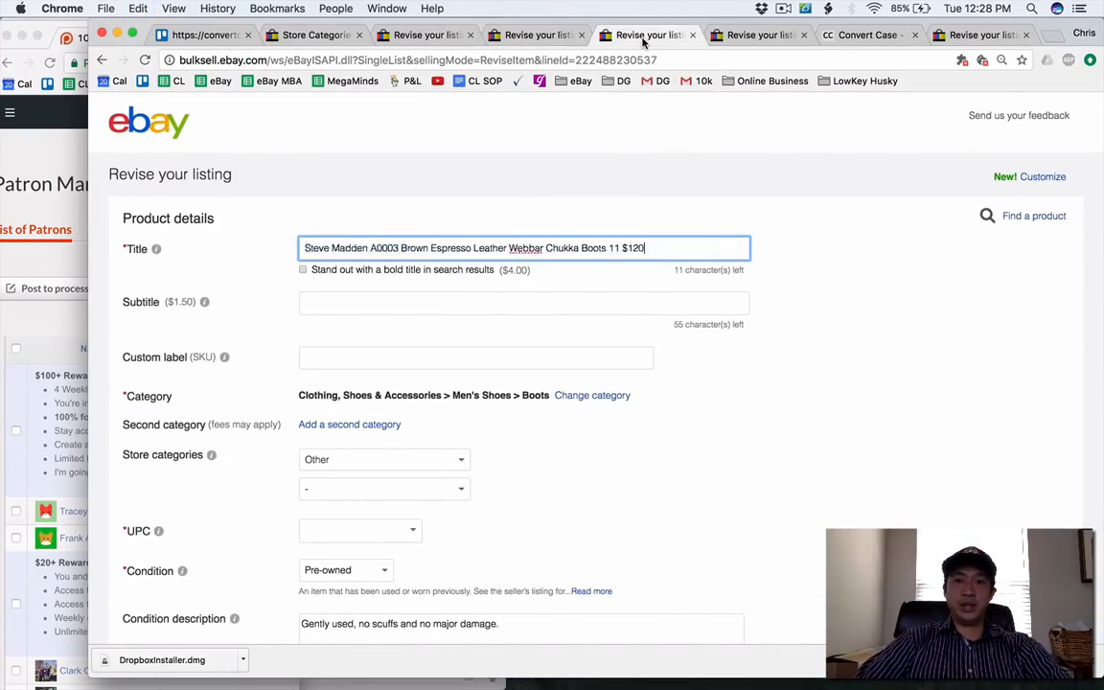
Set the Steve Madden boots listing's first store category to Mens Shoes.
{"action": "scroll", "coordinate": [594, 269], "scroll_direction": "down", "scroll_amount": 1}
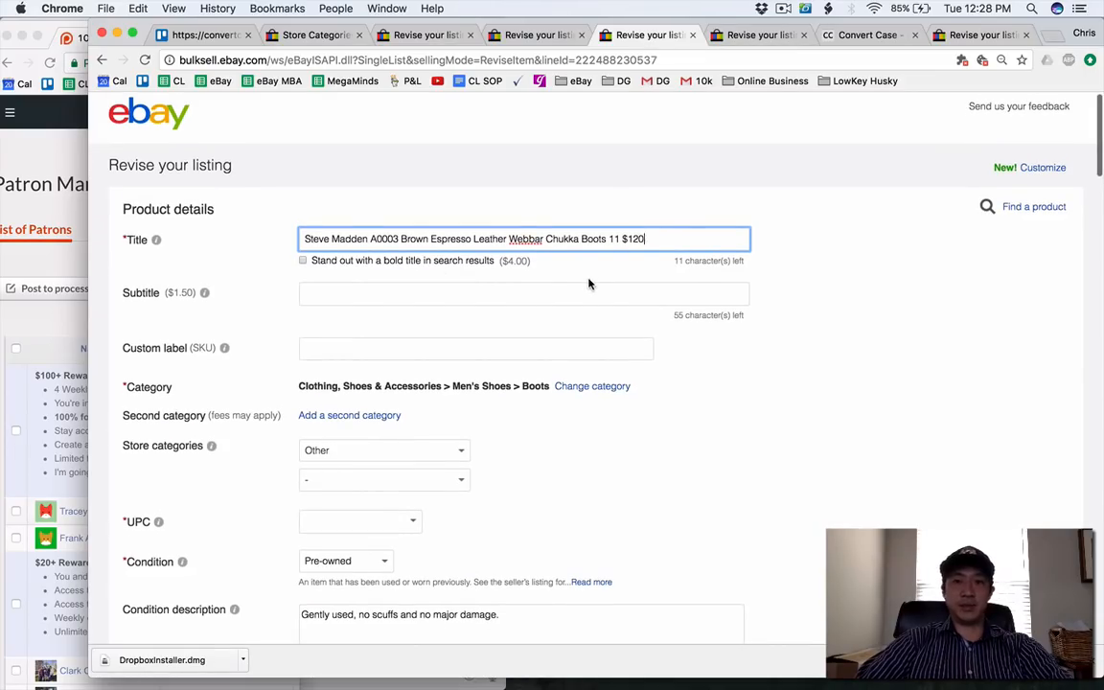
{"action": "scroll", "coordinate": [589, 283], "scroll_direction": "down", "scroll_amount": 3}
{"action": "left_click", "coordinate": [499, 278]}
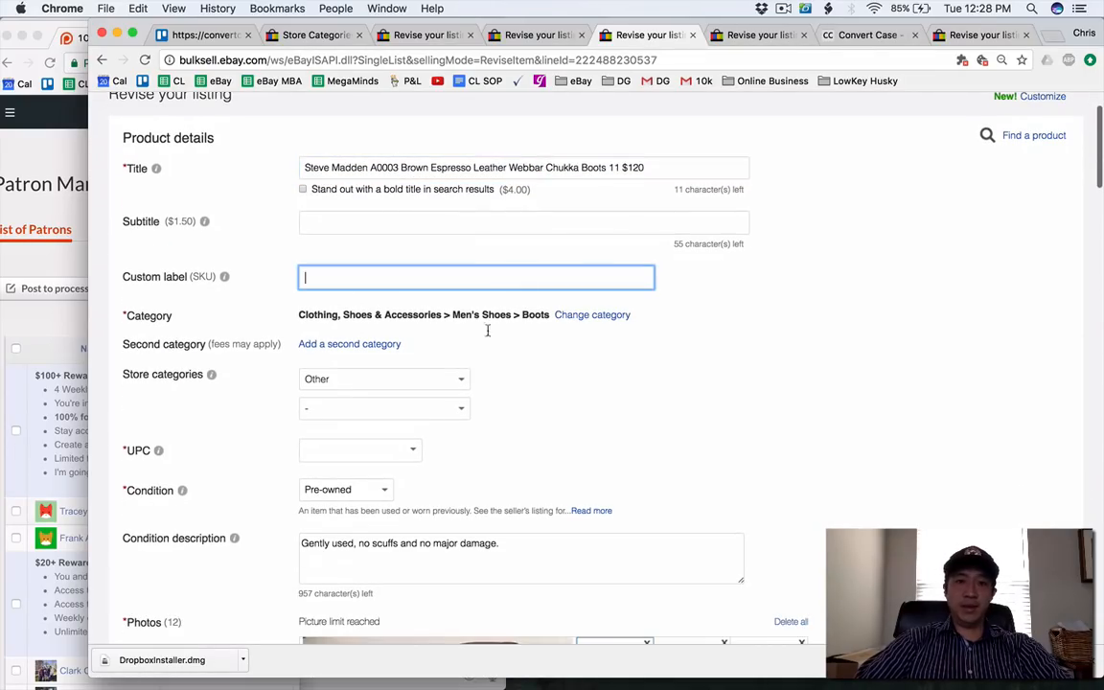
{"action": "left_click", "coordinate": [398, 379]}
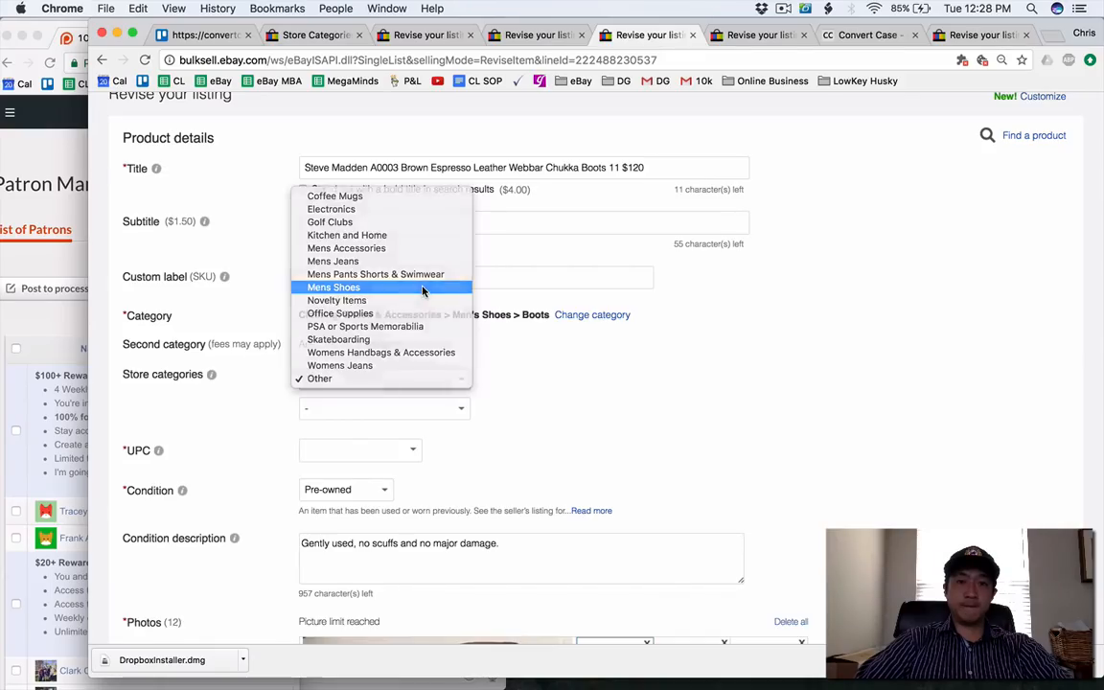
{"action": "left_click", "coordinate": [423, 290]}
Add USPS Priority Mail (1 to 3 business days) as the second domestic shipping service for the Steve Madden boots.
{"action": "scroll", "coordinate": [242, 389], "scroll_direction": "down", "scroll_amount": 10}
{"action": "scroll", "coordinate": [241, 391], "scroll_direction": "down", "scroll_amount": 12}
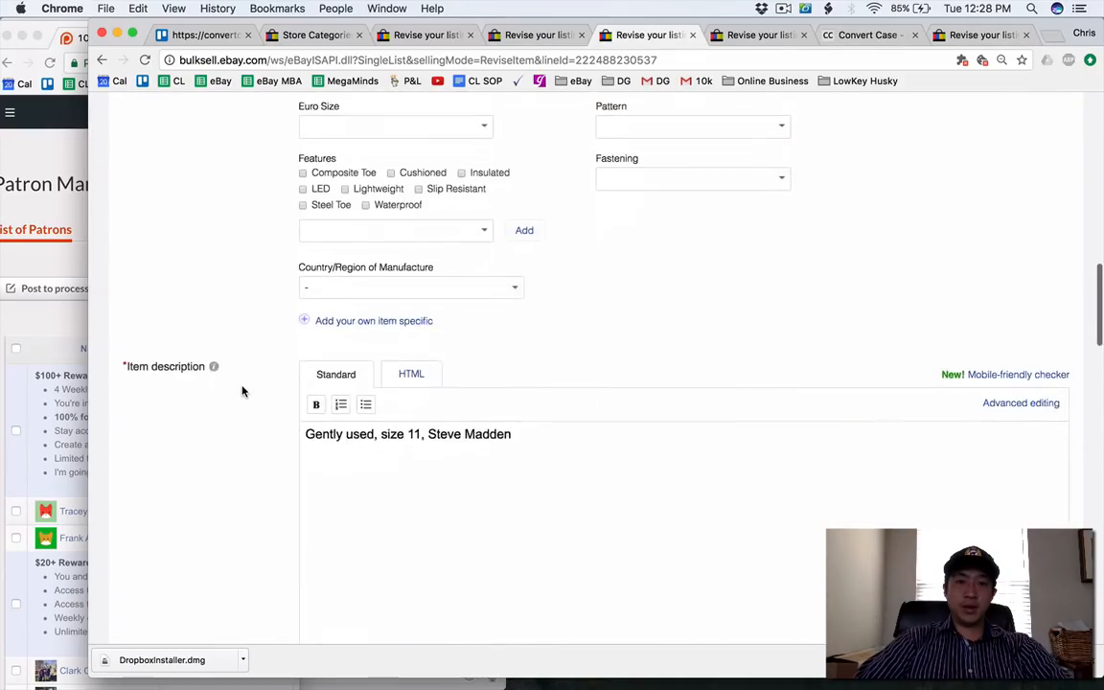
{"action": "scroll", "coordinate": [242, 391], "scroll_direction": "down", "scroll_amount": 10}
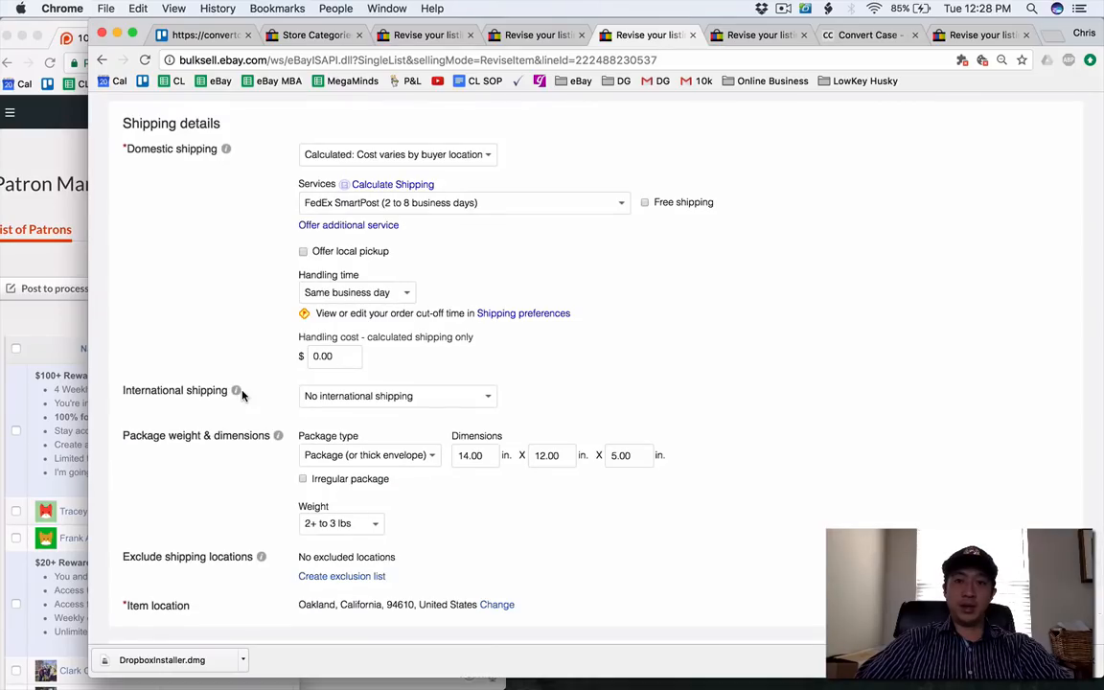
{"action": "left_click", "coordinate": [321, 225]}
{"action": "left_click", "coordinate": [372, 242]}
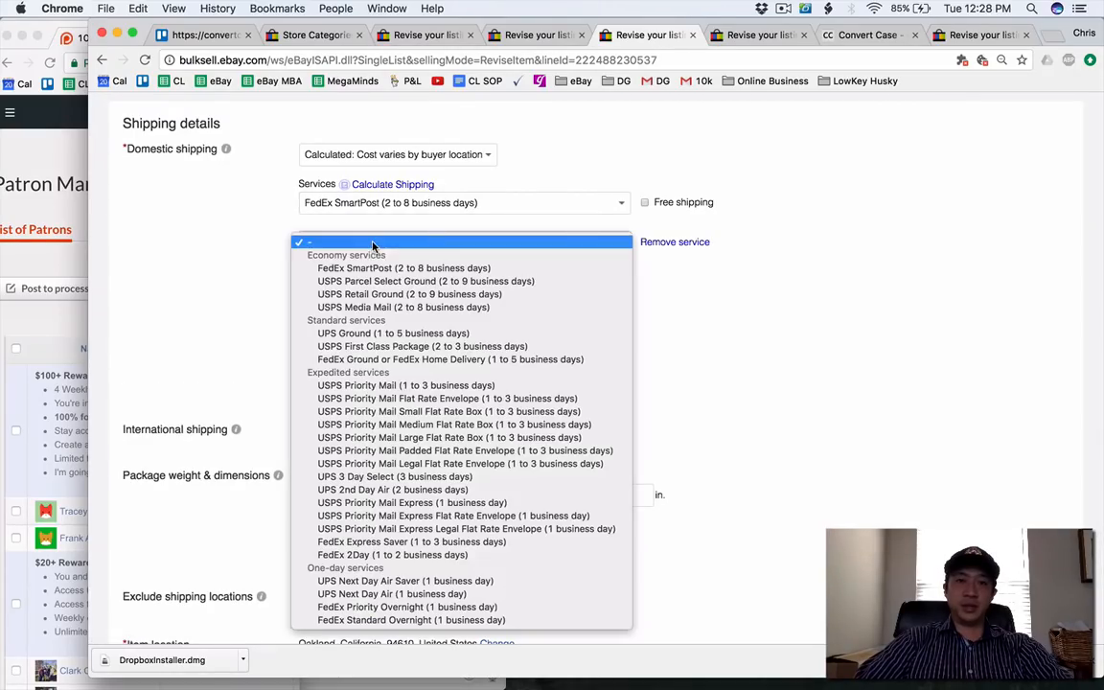
{"action": "left_click", "coordinate": [412, 385]}
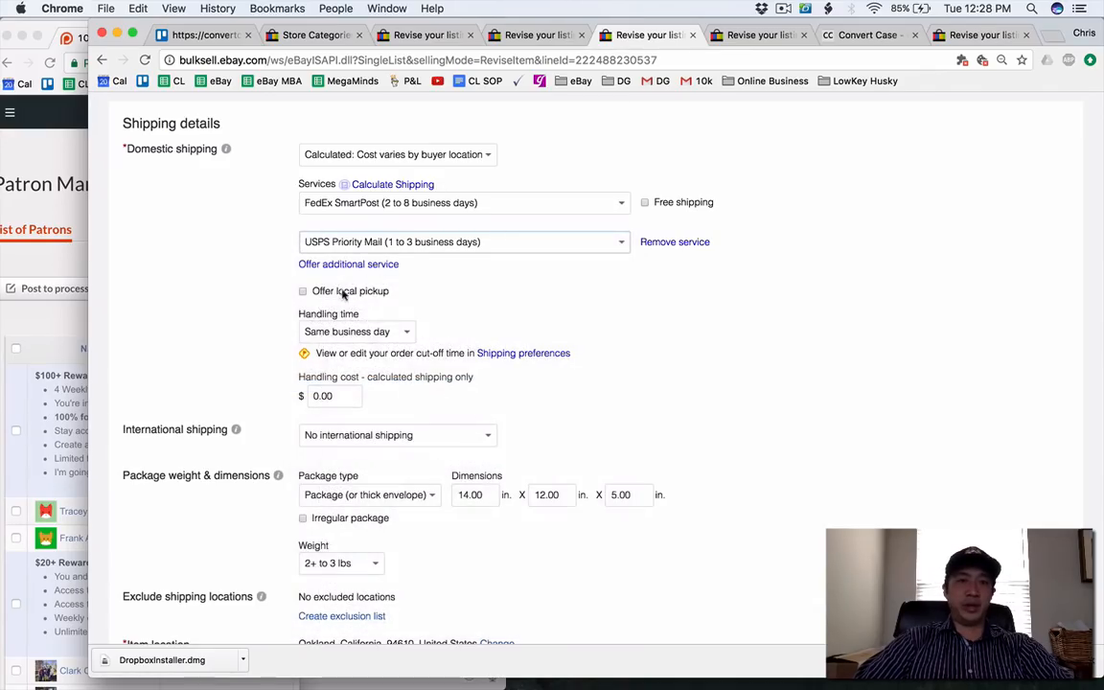
Add a third domestic shipping service entry without choosing a service, and submit the Steve Madden listing update.
{"action": "left_click", "coordinate": [334, 266]}
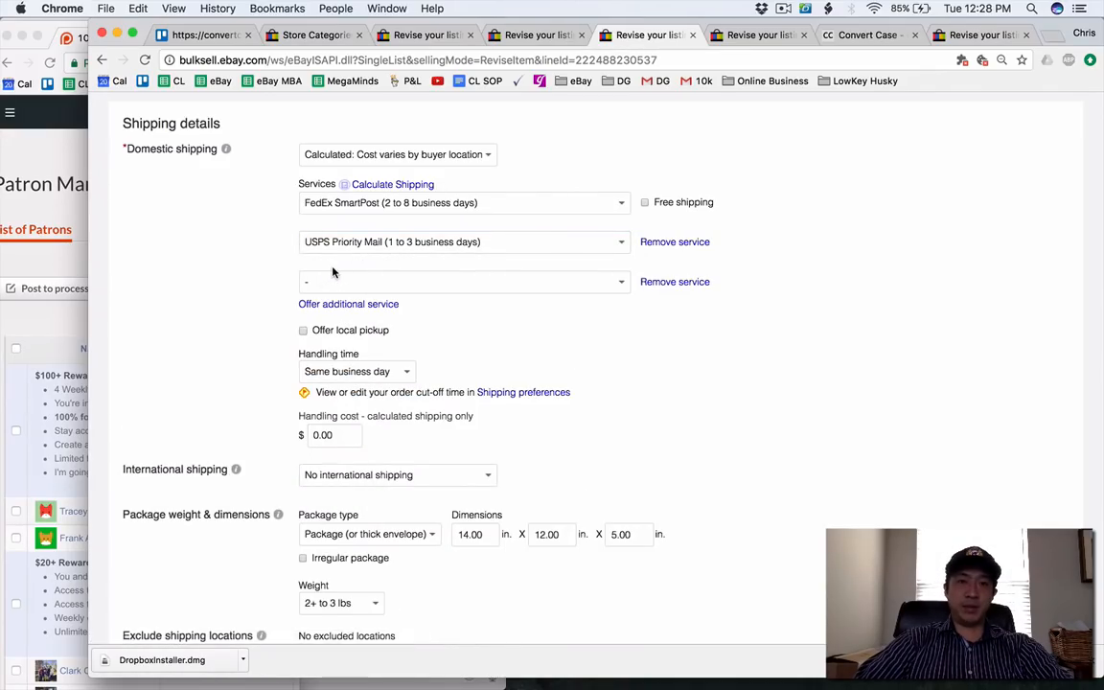
{"action": "left_click", "coordinate": [338, 282]}
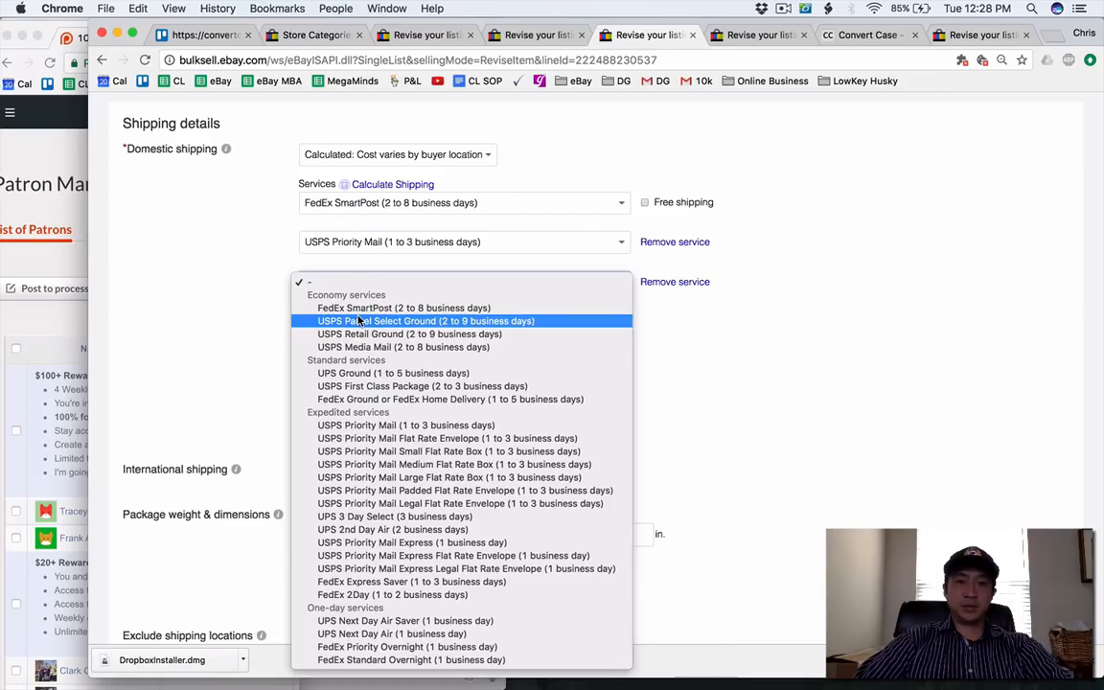
{"action": "left_click", "coordinate": [221, 359]}
{"action": "scroll", "coordinate": [221, 359], "scroll_direction": "down", "scroll_amount": 6}
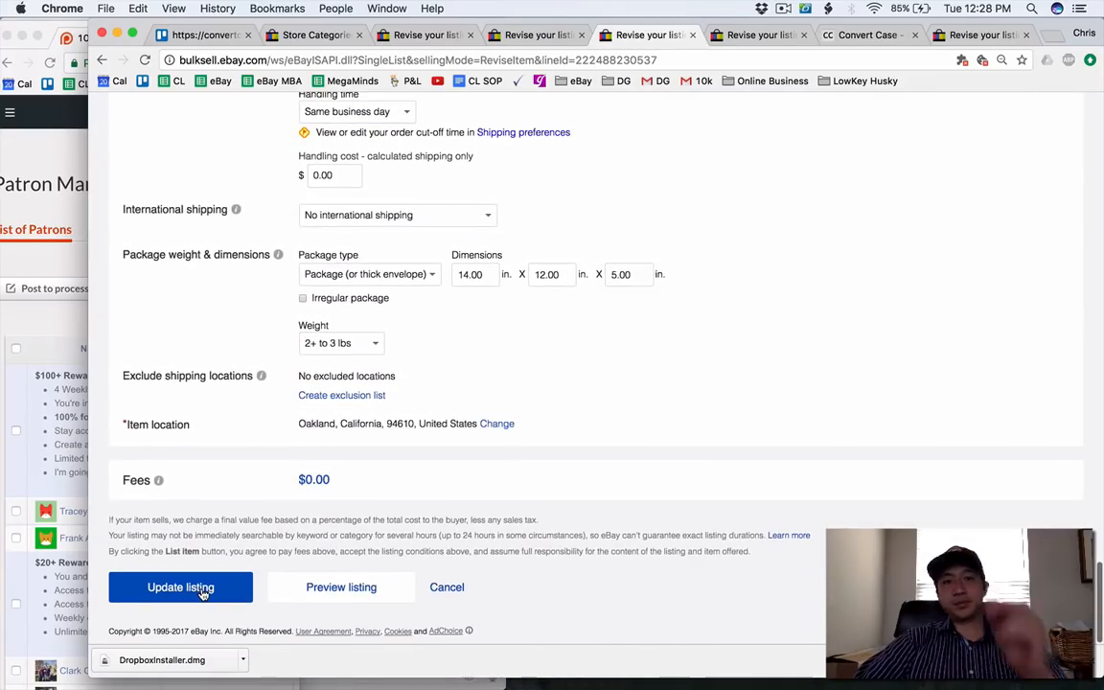
{"action": "left_click", "coordinate": [202, 591]}
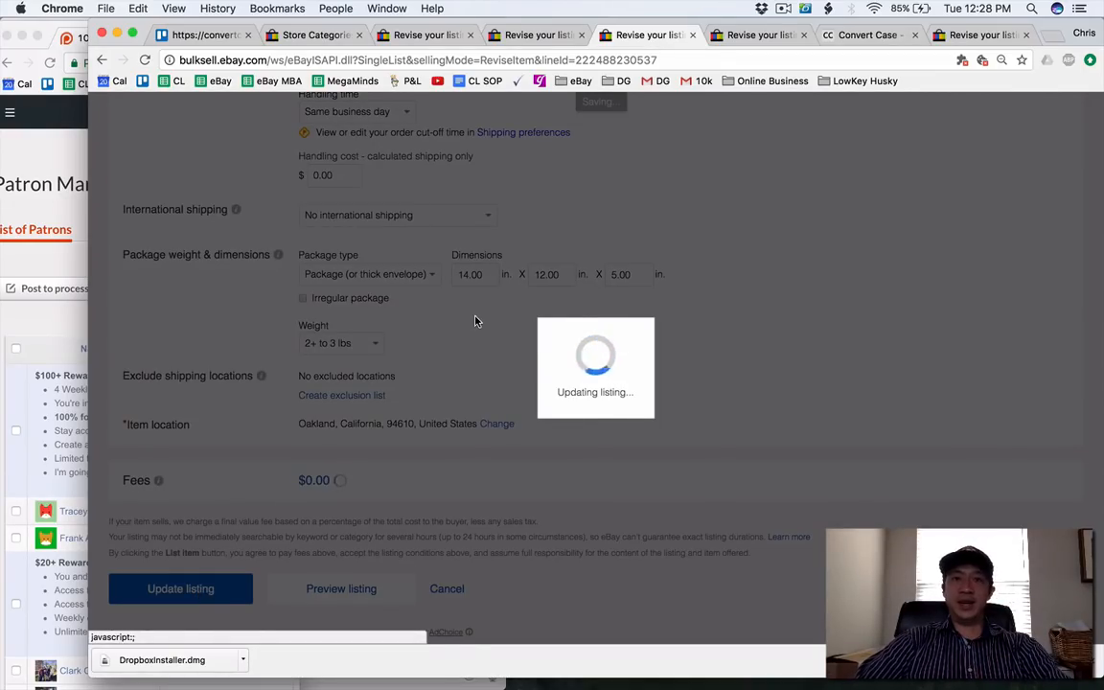
On the Trello board, add the card "Step 36: Add International Shipping" to the Doing list and place it directly below Step 35.
{"action": "left_click", "coordinate": [204, 35]}
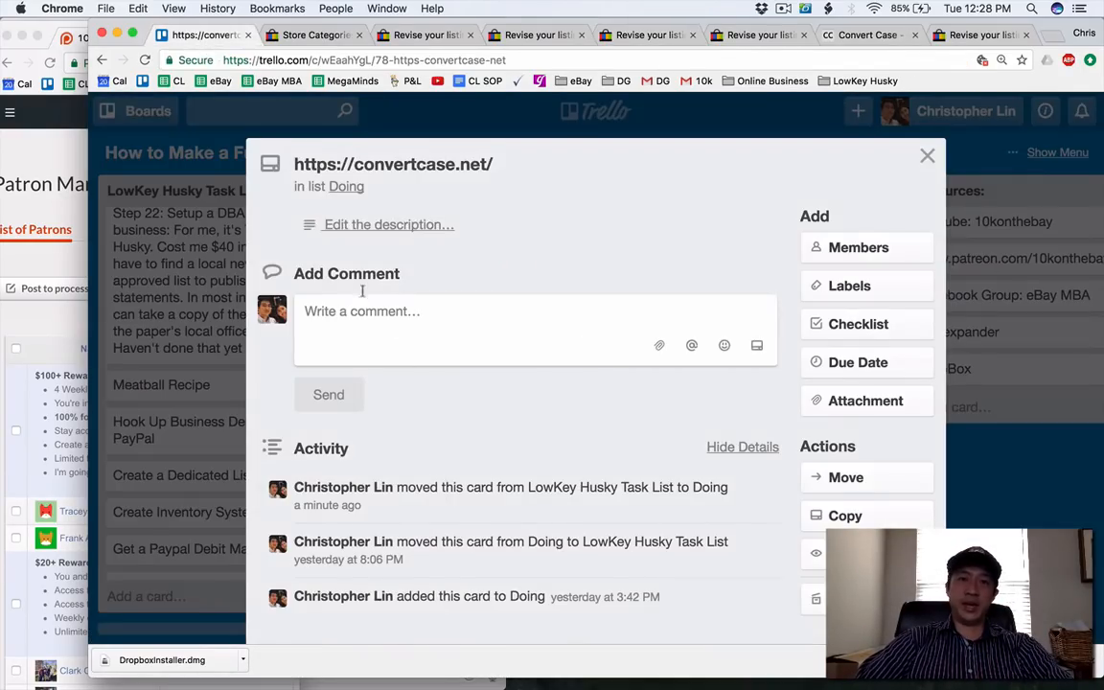
{"action": "key", "text": "Escape"}
{"action": "left_click", "coordinate": [411, 424]}
{"action": "type", "text": "Add Int"}
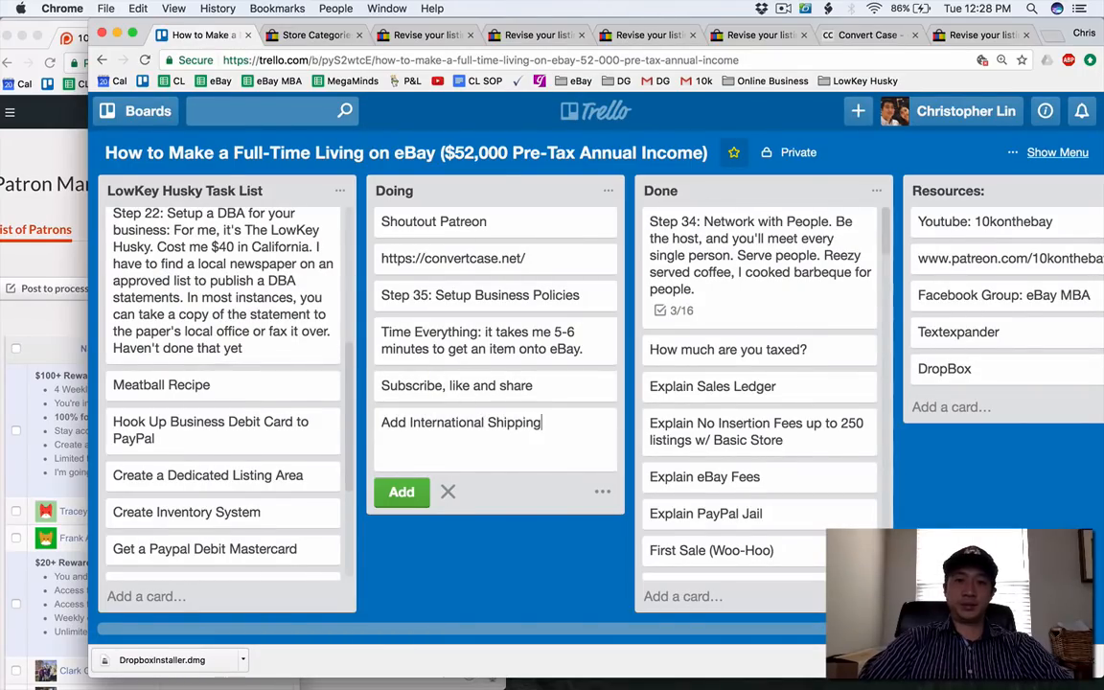
{"action": "type", "text": "ernational Shipping"}
{"action": "left_click", "coordinate": [382, 422]}
{"action": "type", "text": "Step 36"}
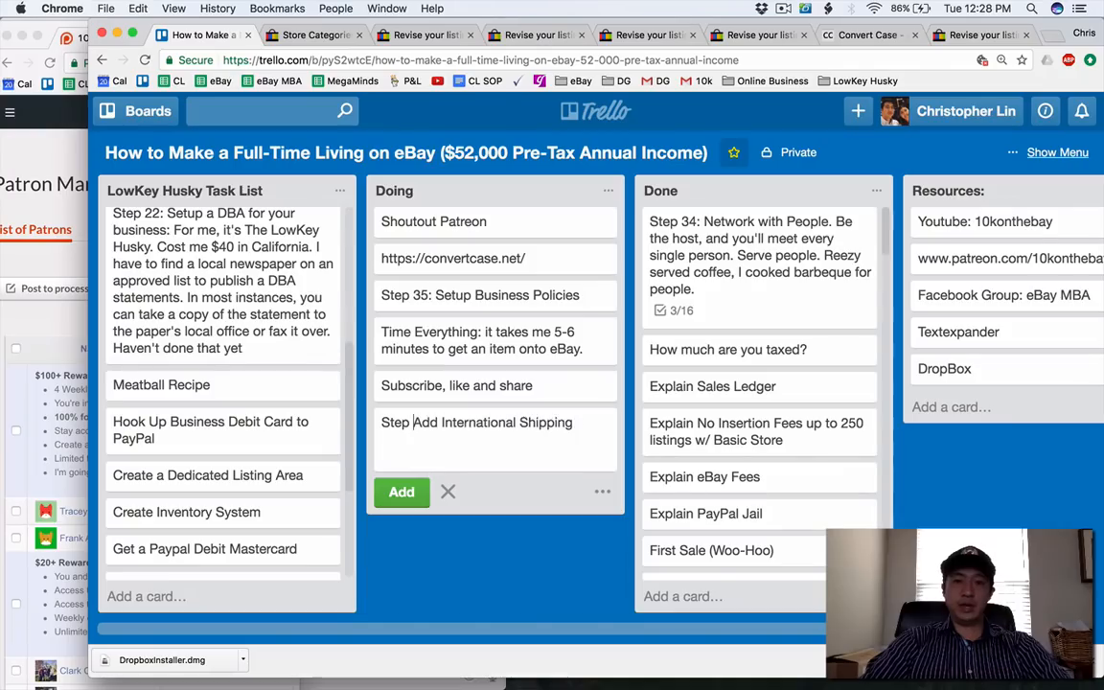
{"action": "type", "text": ":"}
{"action": "key", "text": "Return"}
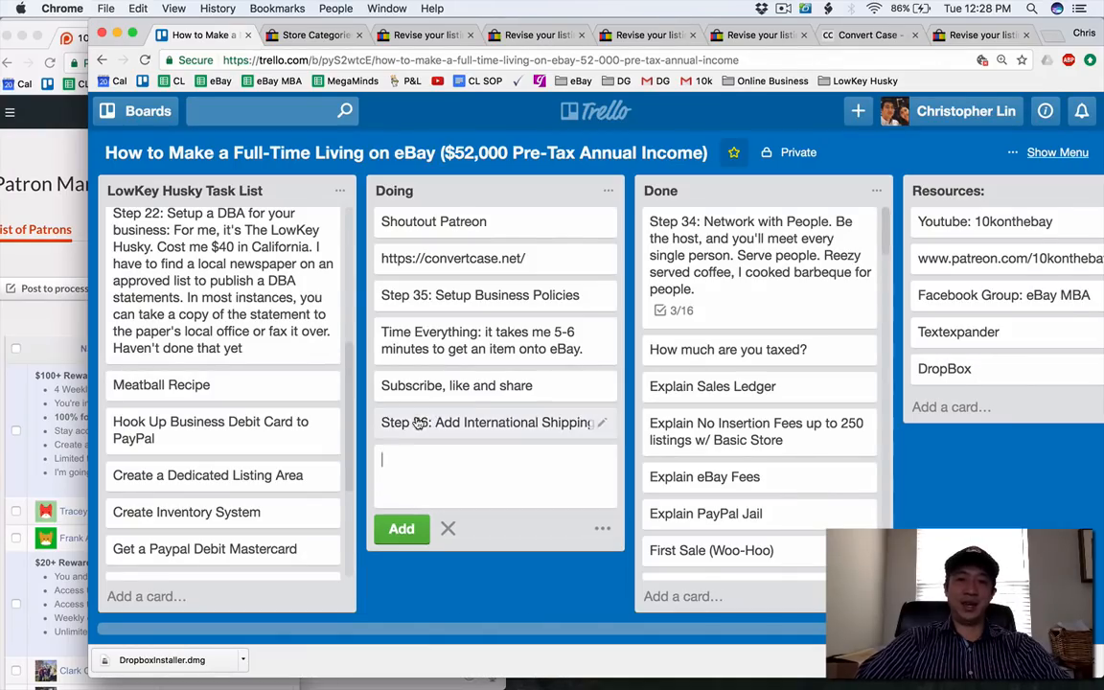
{"action": "left_click_drag", "start_coordinate": [431, 412], "coordinate": [433, 288]}
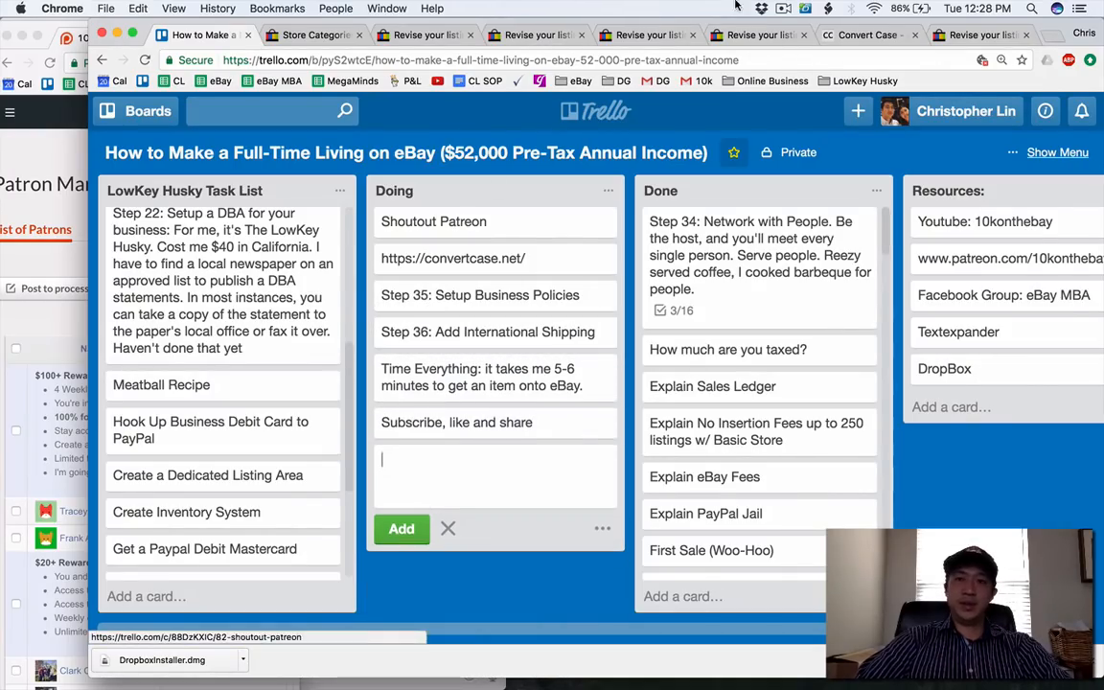
Close the Steve Madden listing and set the Hello Kitty luggage listing's store category to Kitchen and Home.
{"action": "left_click", "coordinate": [648, 34]}
{"action": "left_click", "coordinate": [692, 35]}
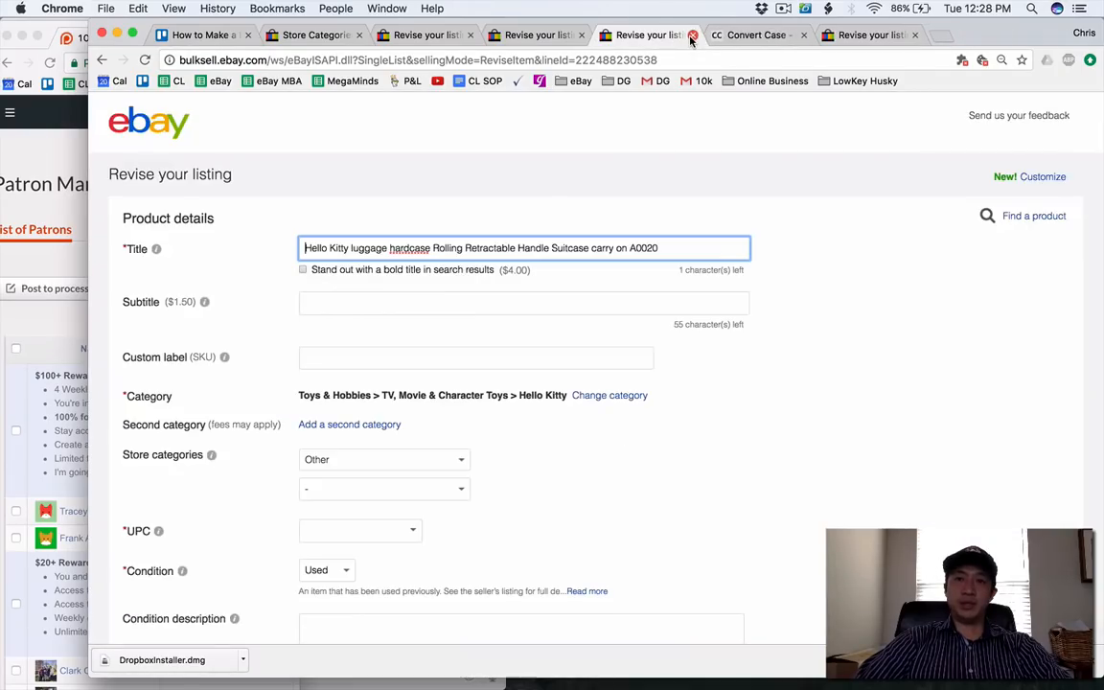
{"action": "scroll", "coordinate": [454, 207], "scroll_direction": "down", "scroll_amount": 3}
{"action": "left_click", "coordinate": [408, 324]}
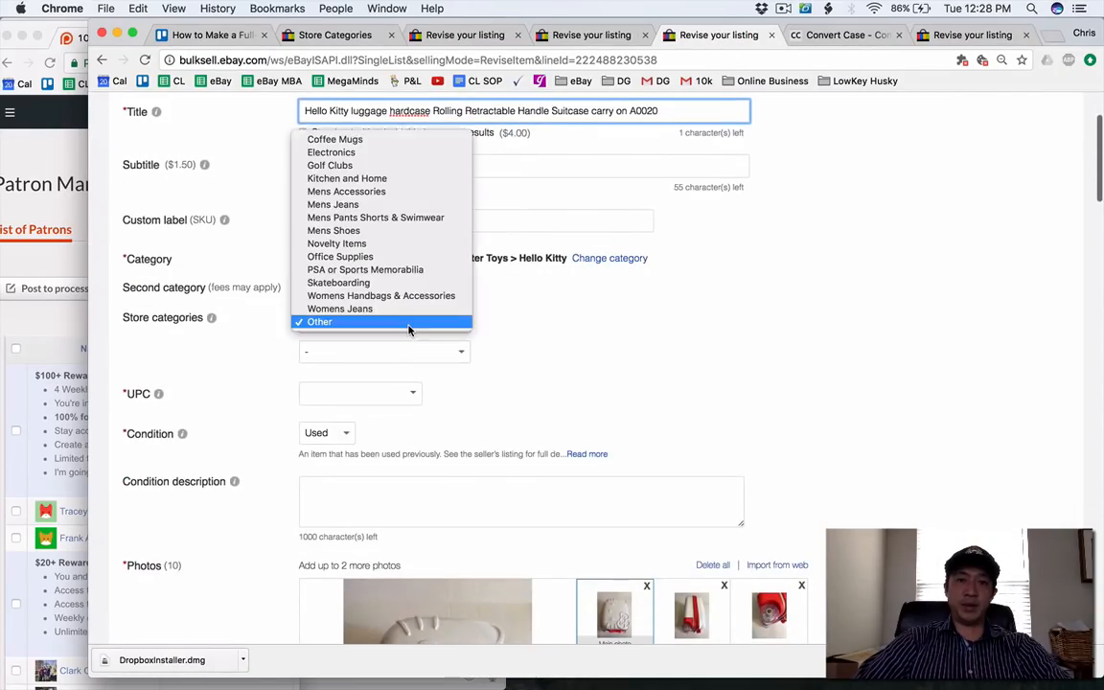
{"action": "left_click", "coordinate": [409, 178]}
Add UPS Ground (1 to 5 business days) as the second domestic shipping service for the Hello Kitty luggage.
{"action": "scroll", "coordinate": [421, 306], "scroll_direction": "up", "scroll_amount": 2}
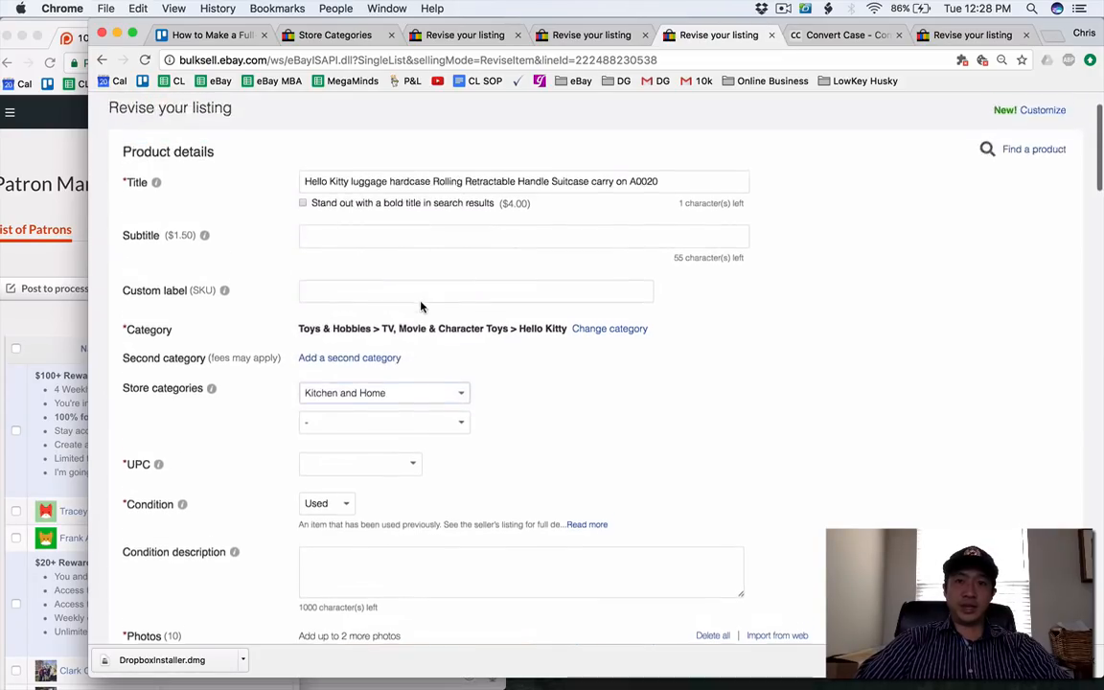
{"action": "scroll", "coordinate": [421, 307], "scroll_direction": "down", "scroll_amount": 10}
{"action": "scroll", "coordinate": [441, 316], "scroll_direction": "down", "scroll_amount": 5}
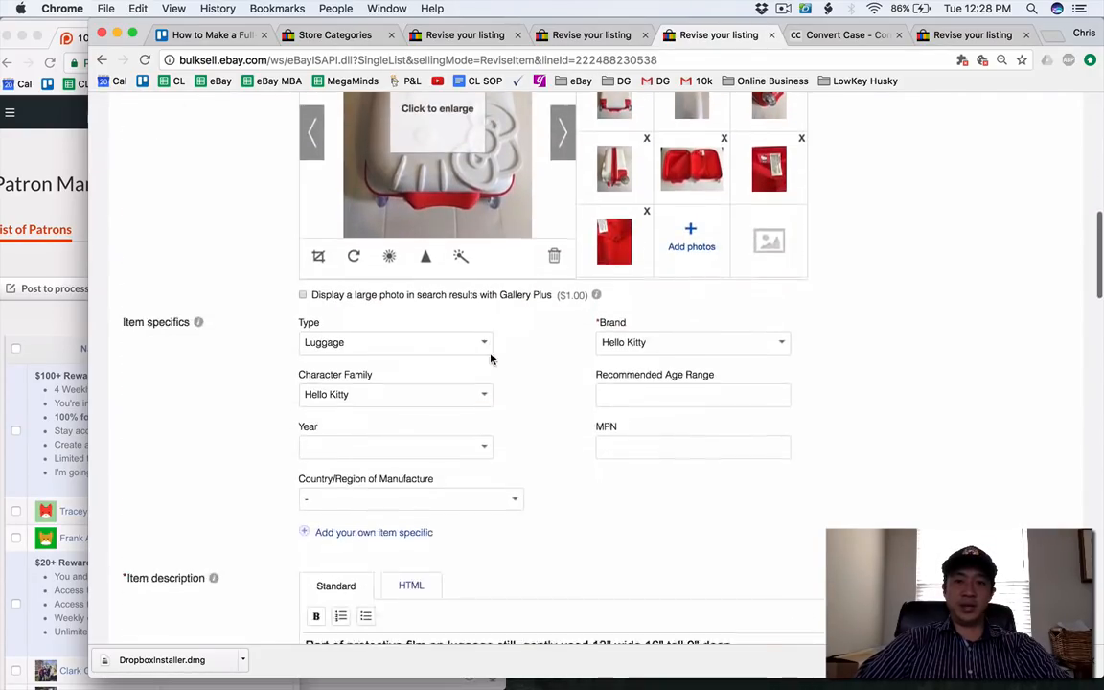
{"action": "scroll", "coordinate": [490, 358], "scroll_direction": "down", "scroll_amount": 20}
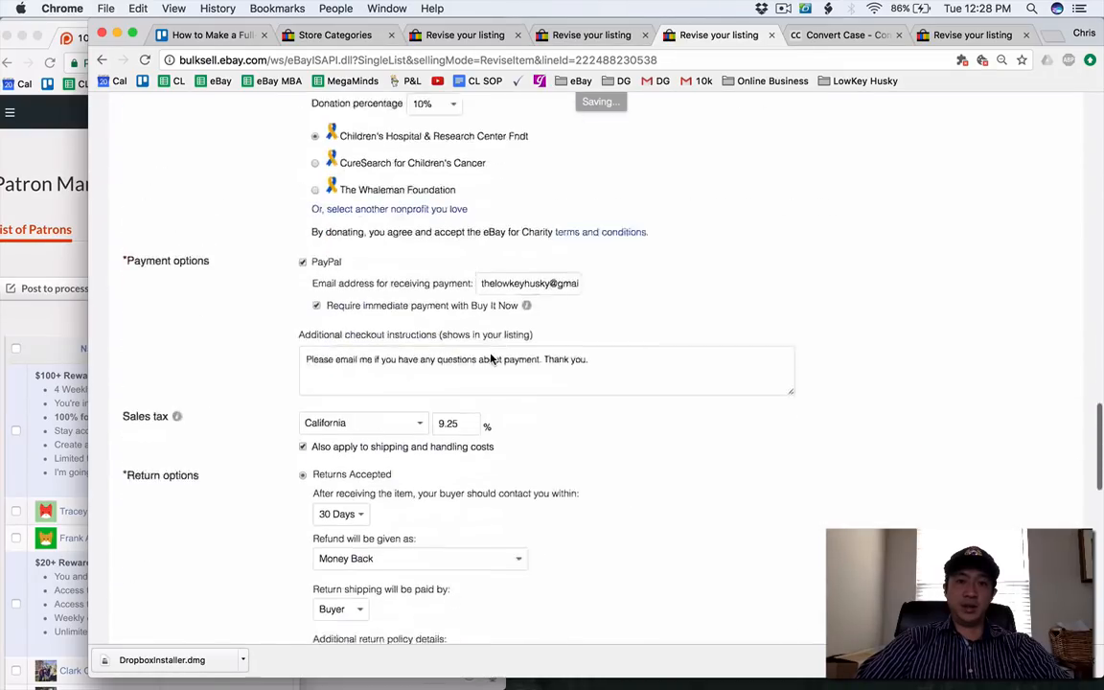
{"action": "scroll", "coordinate": [491, 358], "scroll_direction": "down", "scroll_amount": 15}
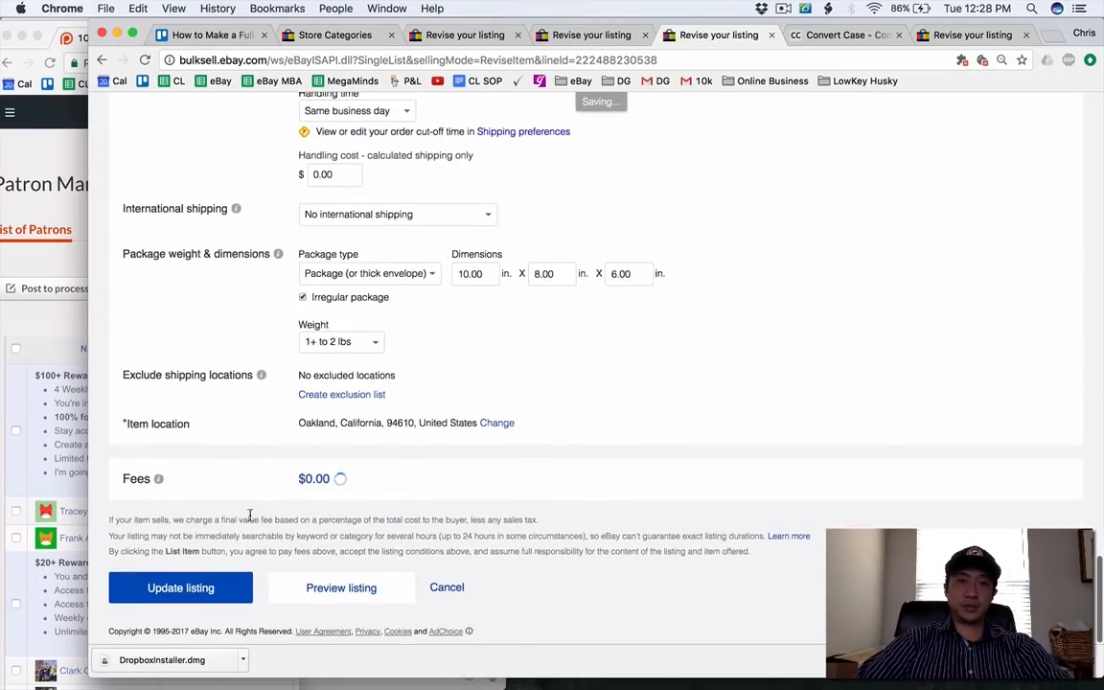
{"action": "scroll", "coordinate": [249, 518], "scroll_direction": "up", "scroll_amount": 3}
{"action": "left_click", "coordinate": [373, 190]}
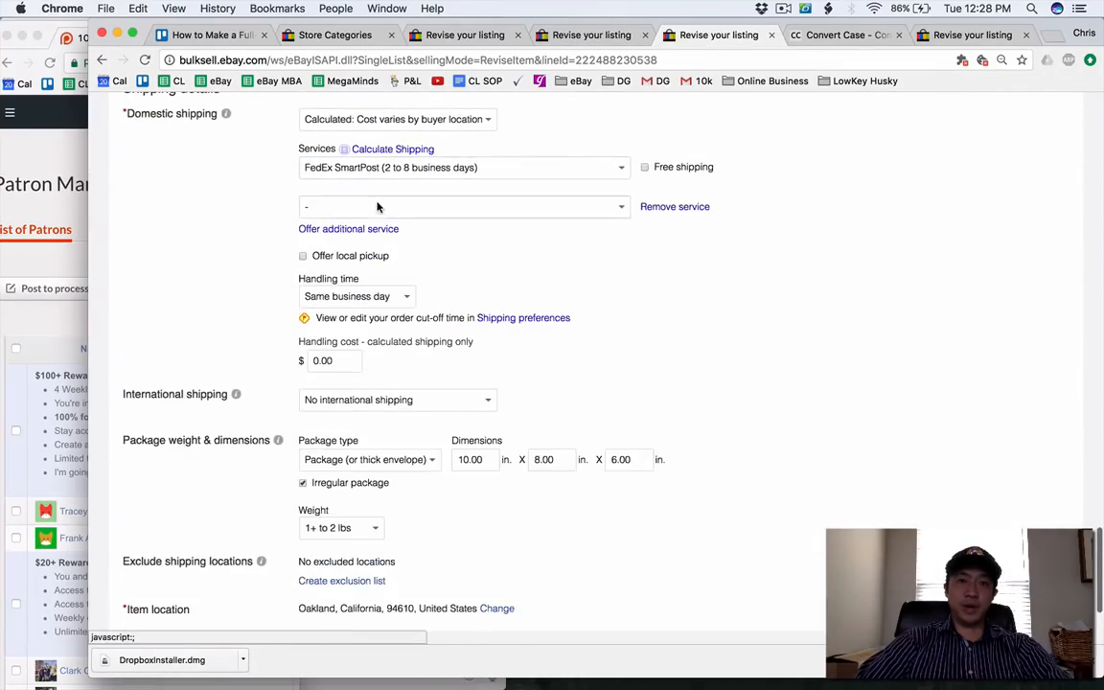
{"action": "left_click", "coordinate": [378, 207]}
{"action": "left_click", "coordinate": [387, 299]}
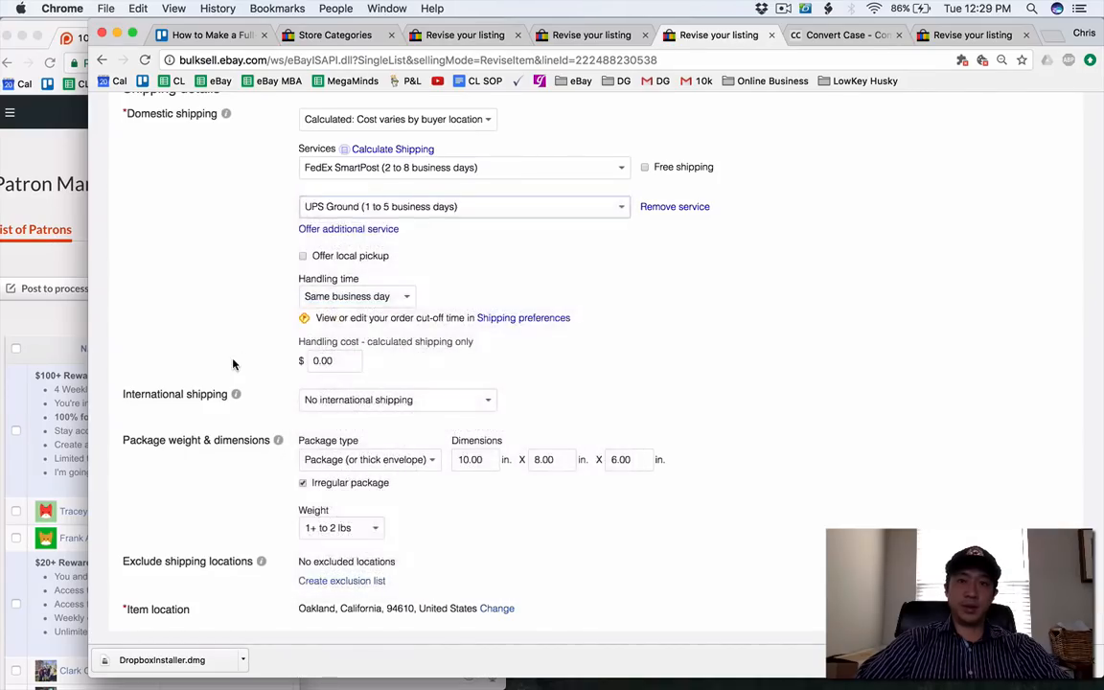
Submit the Hello Kitty luggage listing update and close the Convert Case page.
{"action": "scroll", "coordinate": [211, 432], "scroll_direction": "down", "scroll_amount": 5}
{"action": "left_click", "coordinate": [182, 587]}
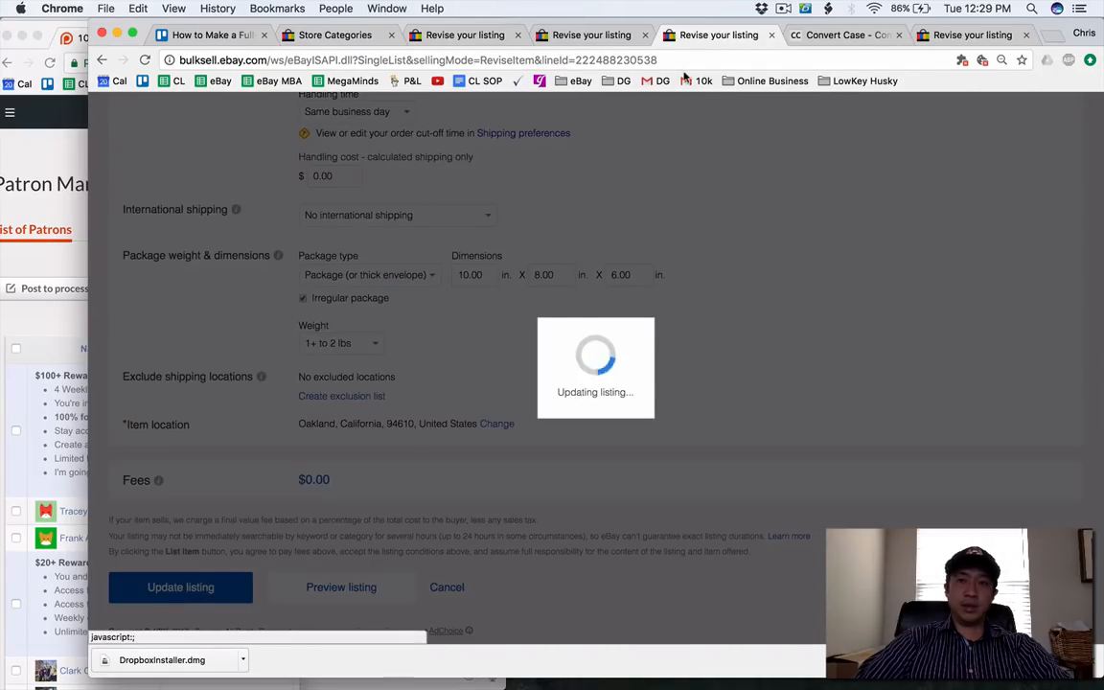
{"action": "left_click", "coordinate": [820, 35]}
{"action": "left_click", "coordinate": [898, 36]}
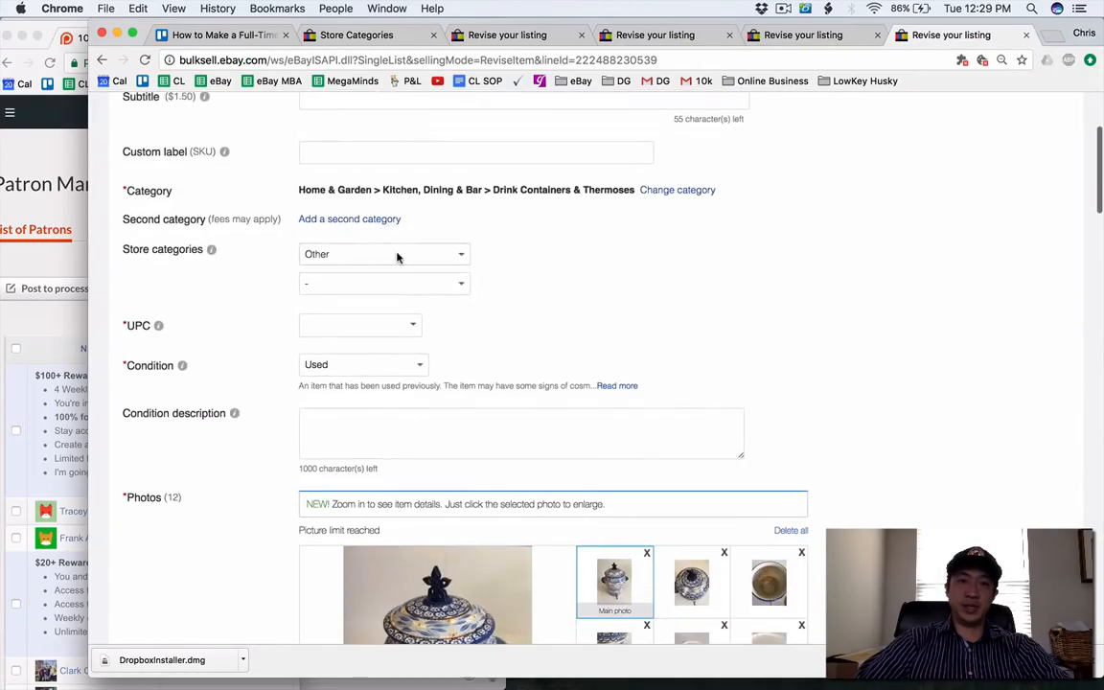
Set the blue beverage dispenser listing's store category to Kitchen and Home and submit the update.
{"action": "left_click", "coordinate": [398, 256]}
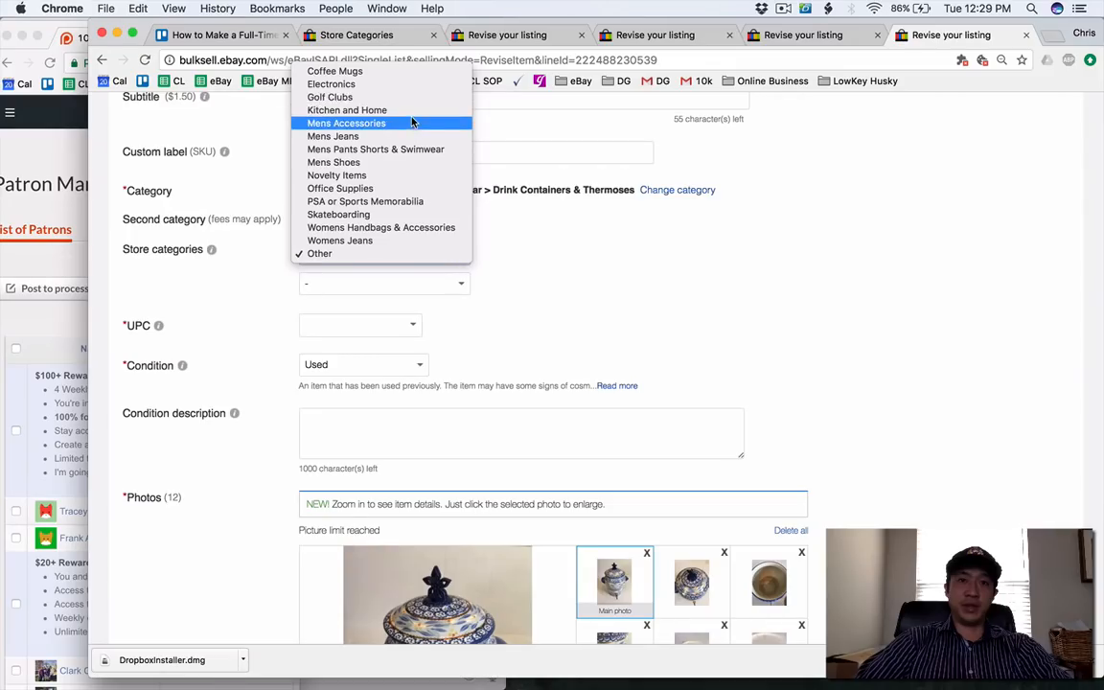
{"action": "left_click", "coordinate": [411, 110]}
{"action": "scroll", "coordinate": [419, 445], "scroll_direction": "down", "scroll_amount": 3}
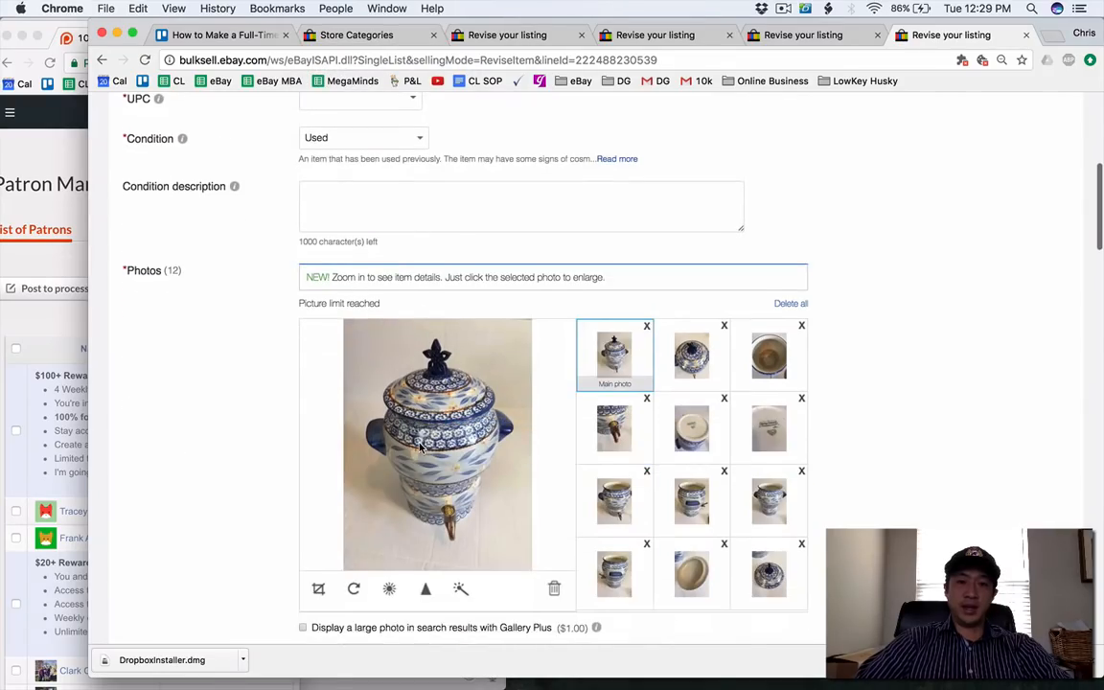
{"action": "scroll", "coordinate": [418, 446], "scroll_direction": "down", "scroll_amount": 1}
{"action": "scroll", "coordinate": [503, 469], "scroll_direction": "down", "scroll_amount": 15}
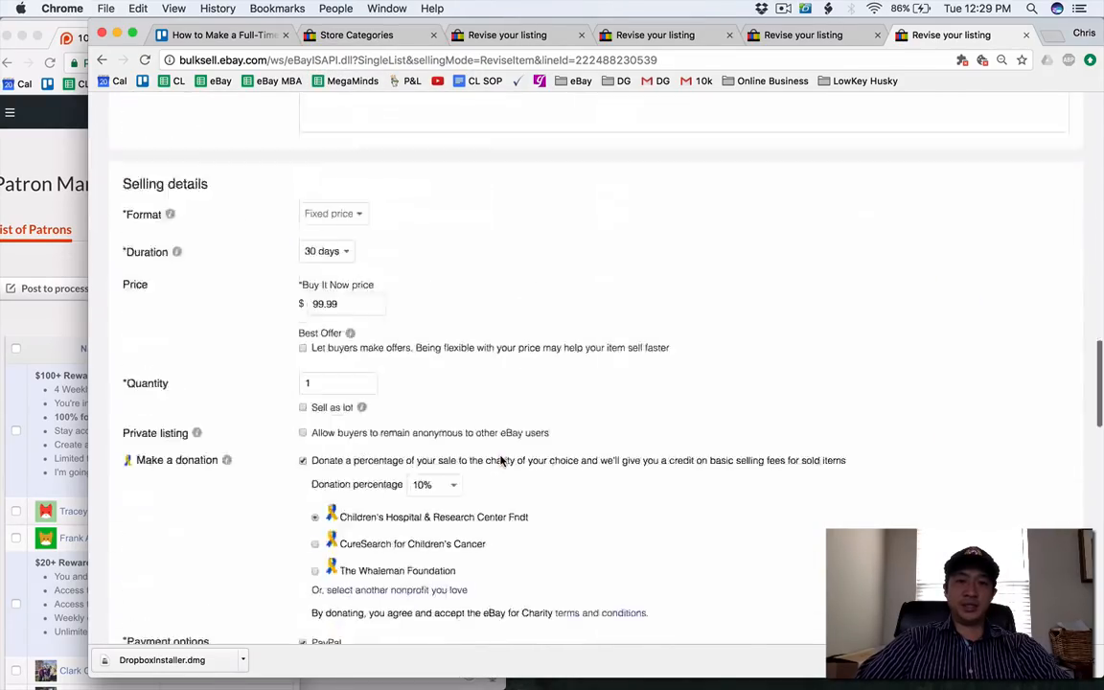
{"action": "scroll", "coordinate": [265, 583], "scroll_direction": "down", "scroll_amount": 7}
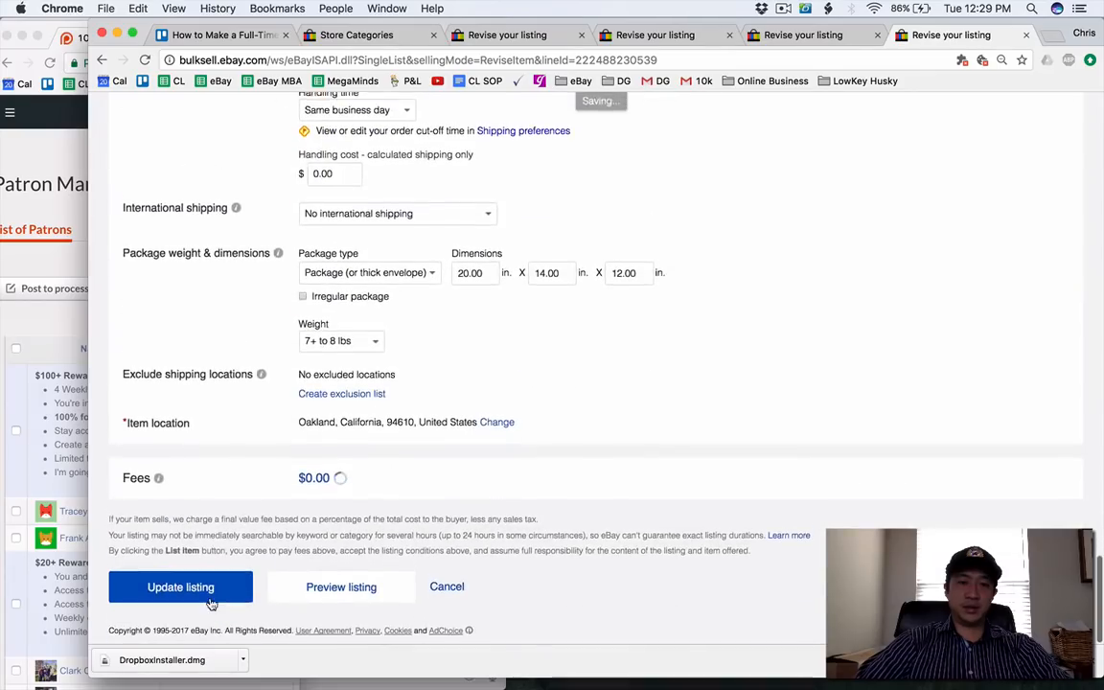
{"action": "left_click", "coordinate": [209, 592]}
Copy the Under Armour listing's all-caps title into Convert Case, convert it to Capitalized Case, and copy the converted text.
{"action": "left_click", "coordinate": [772, 35]}
{"action": "left_click", "coordinate": [683, 35]}
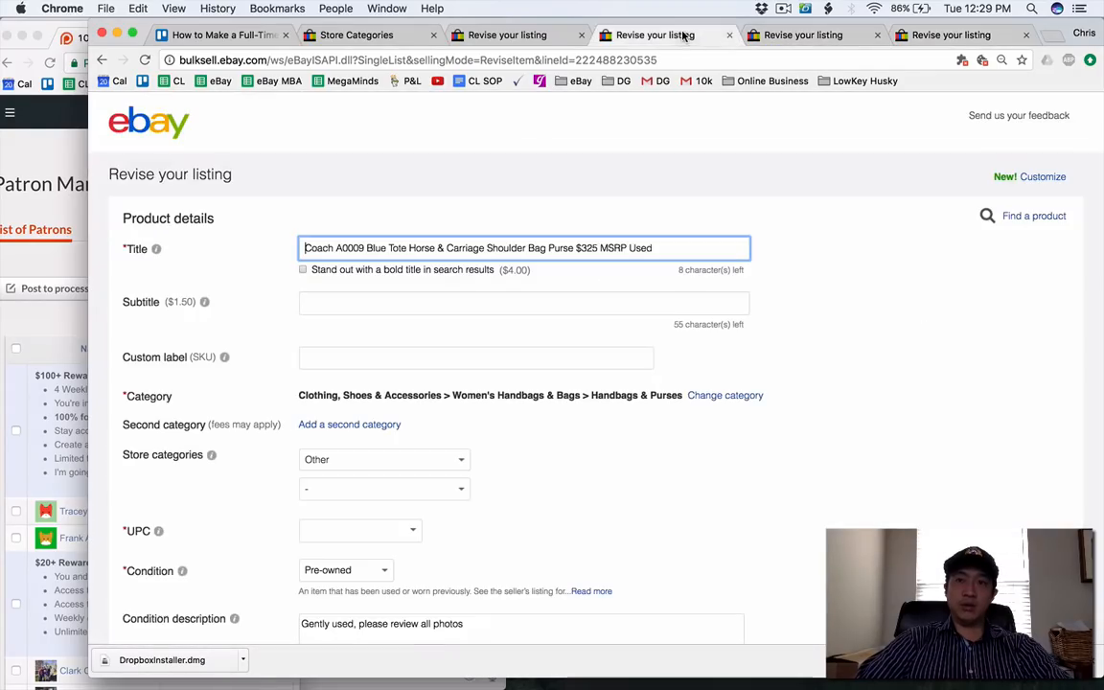
{"action": "left_click", "coordinate": [493, 35]}
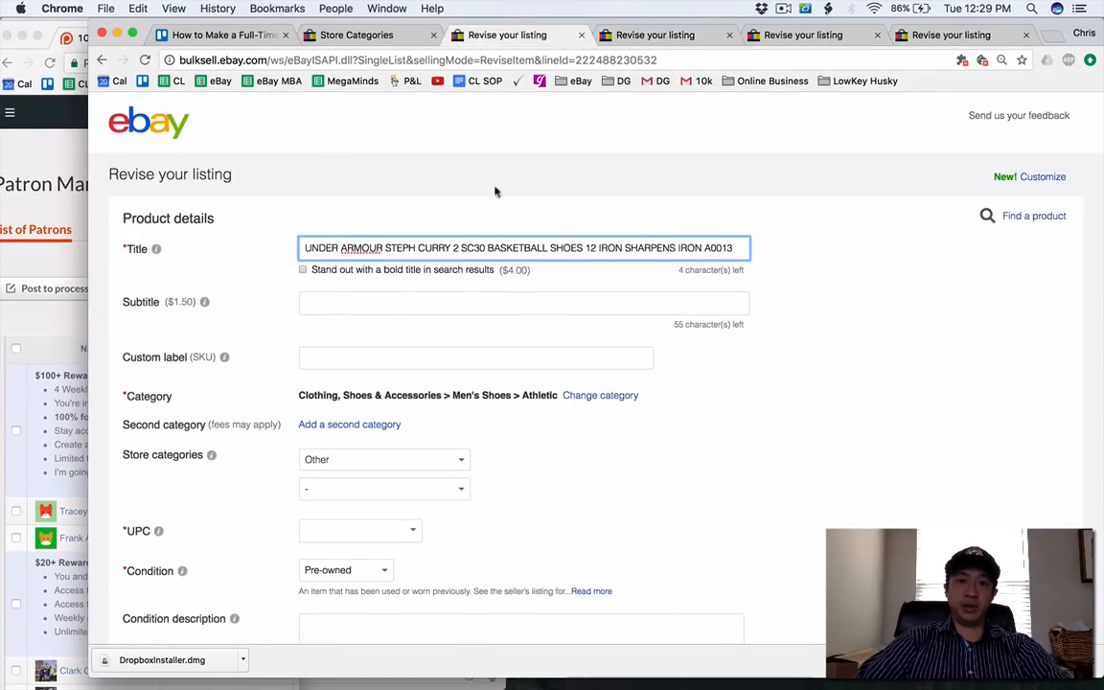
{"action": "scroll", "coordinate": [488, 230], "scroll_direction": "down", "scroll_amount": 2}
{"action": "triple_click", "coordinate": [491, 151]}
{"action": "key", "text": "super+c"}
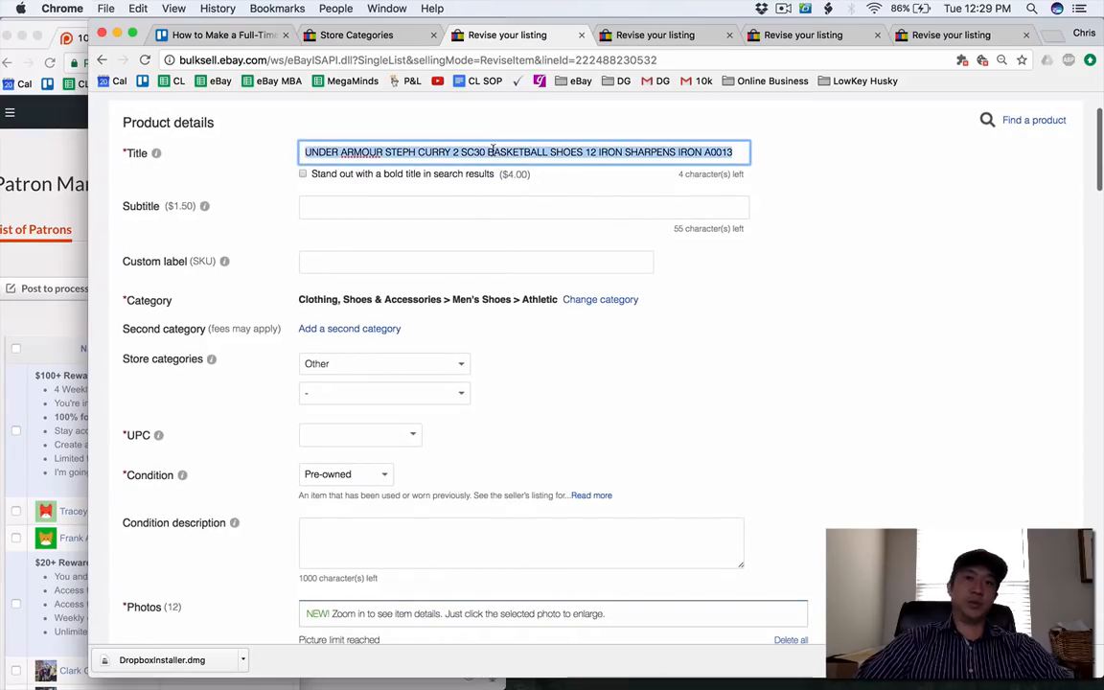
{"action": "left_click", "coordinate": [861, 80]}
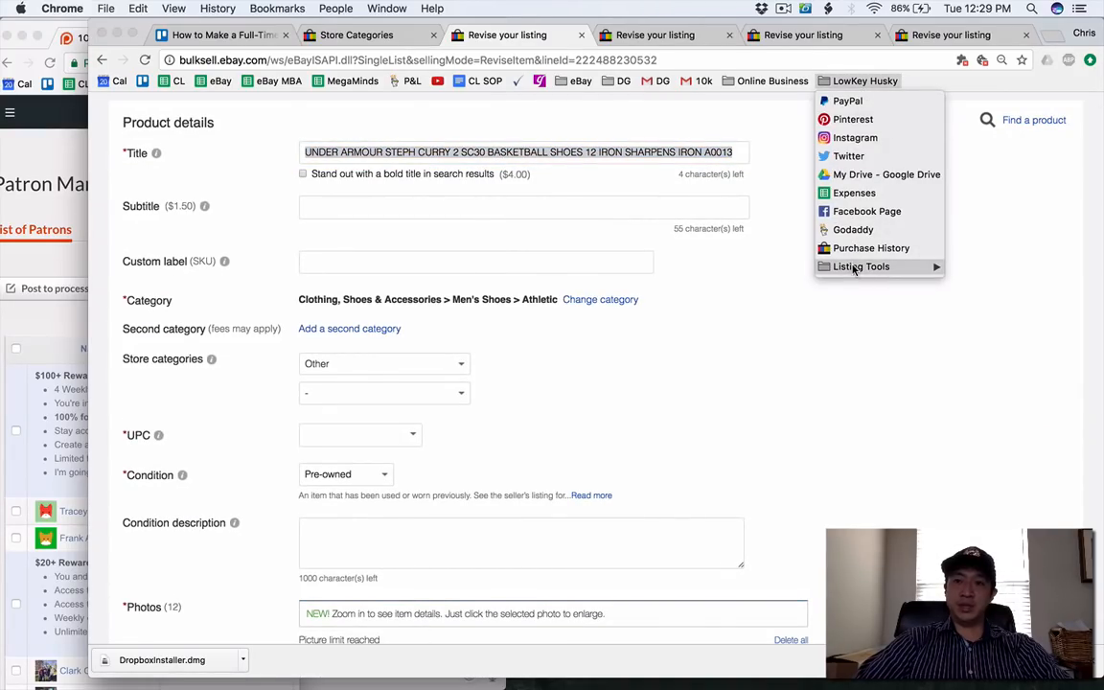
{"action": "mouse_move", "coordinate": [862, 267]}
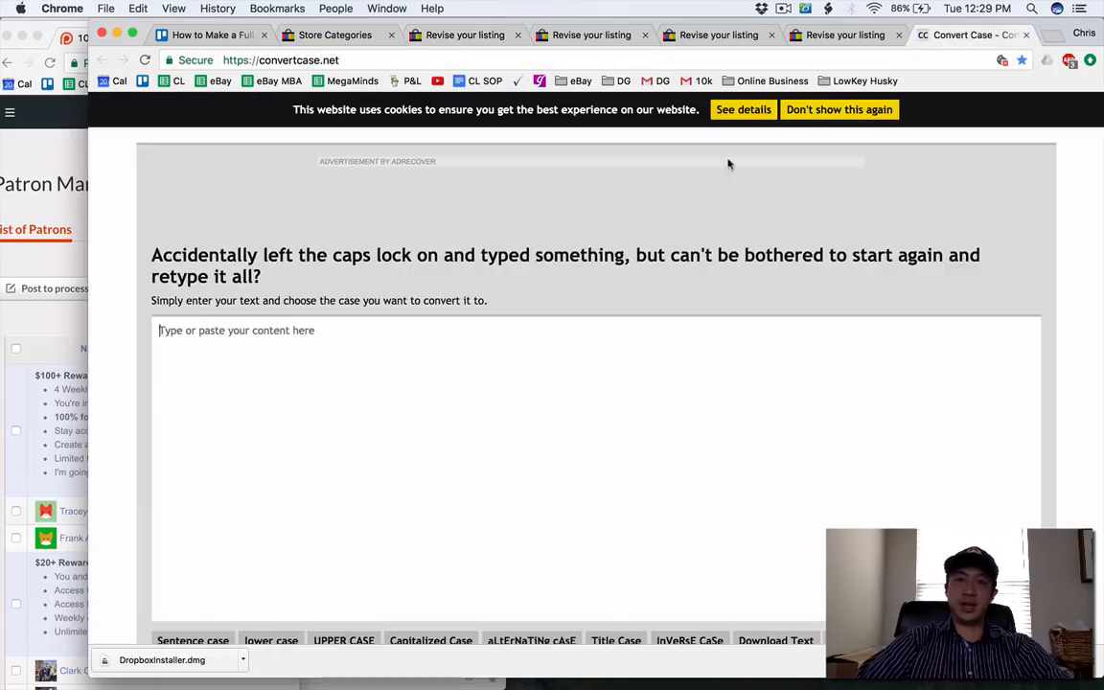
{"action": "key", "text": "super+v"}
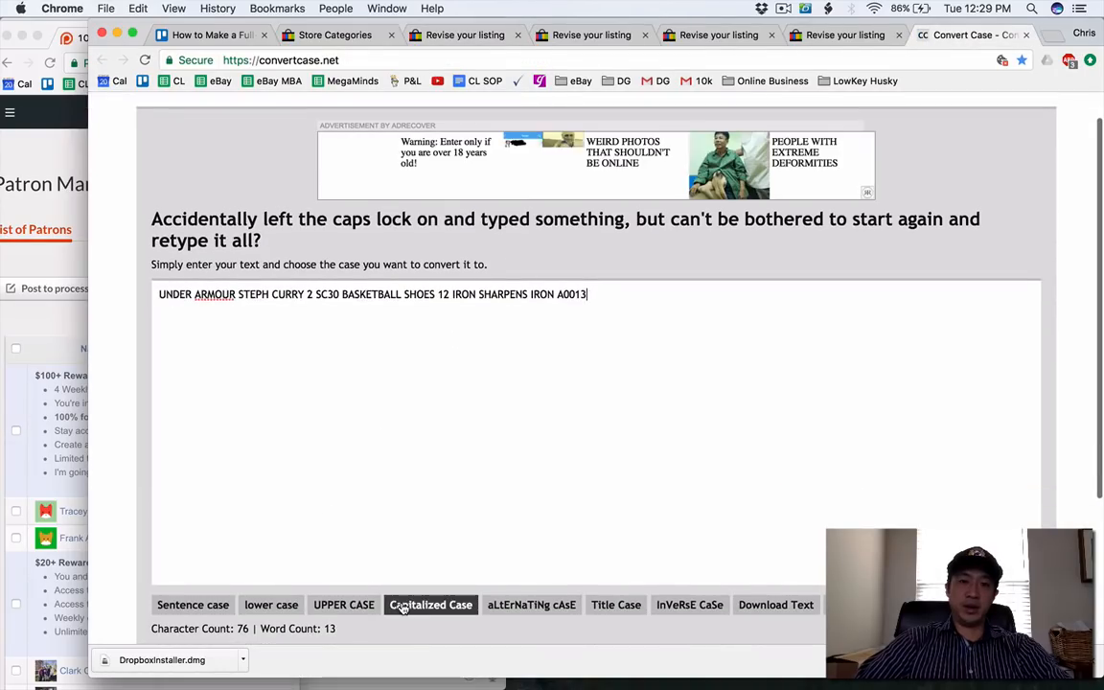
{"action": "left_click", "coordinate": [427, 604]}
{"action": "key", "text": "super+a"}
{"action": "key", "text": "super+c"}
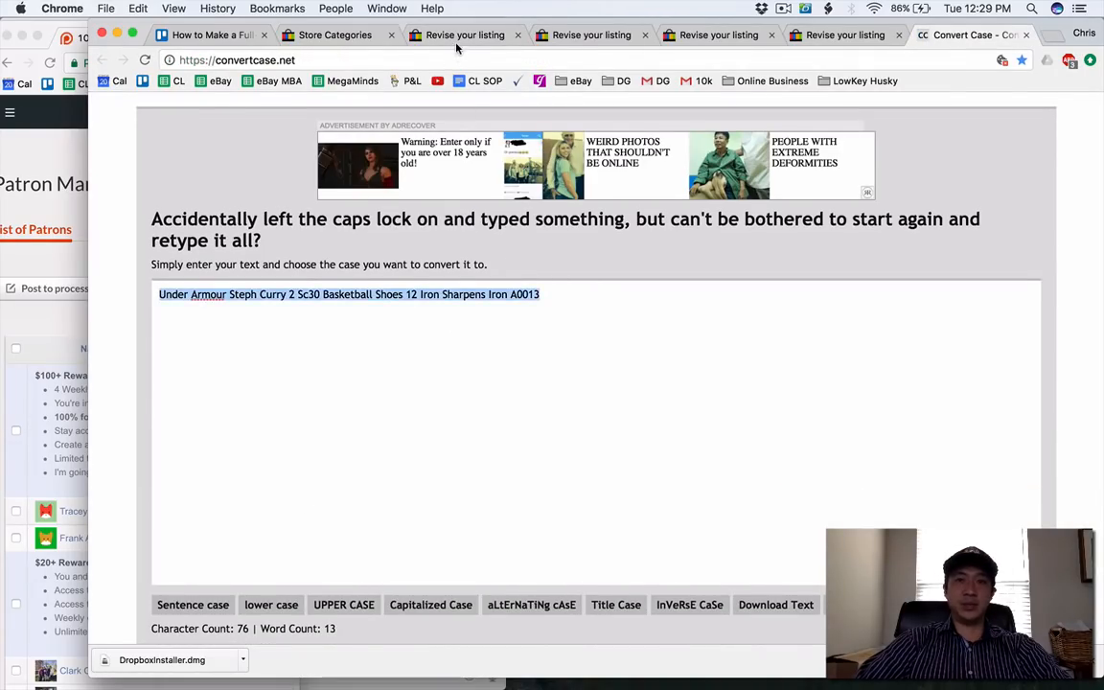
Replace the Under Armour listing's title with the converted text and set its store category to Mens Shoes.
{"action": "left_click", "coordinate": [457, 38]}
{"action": "key", "text": "super+v"}
{"action": "scroll", "coordinate": [453, 233], "scroll_direction": "down", "scroll_amount": 1}
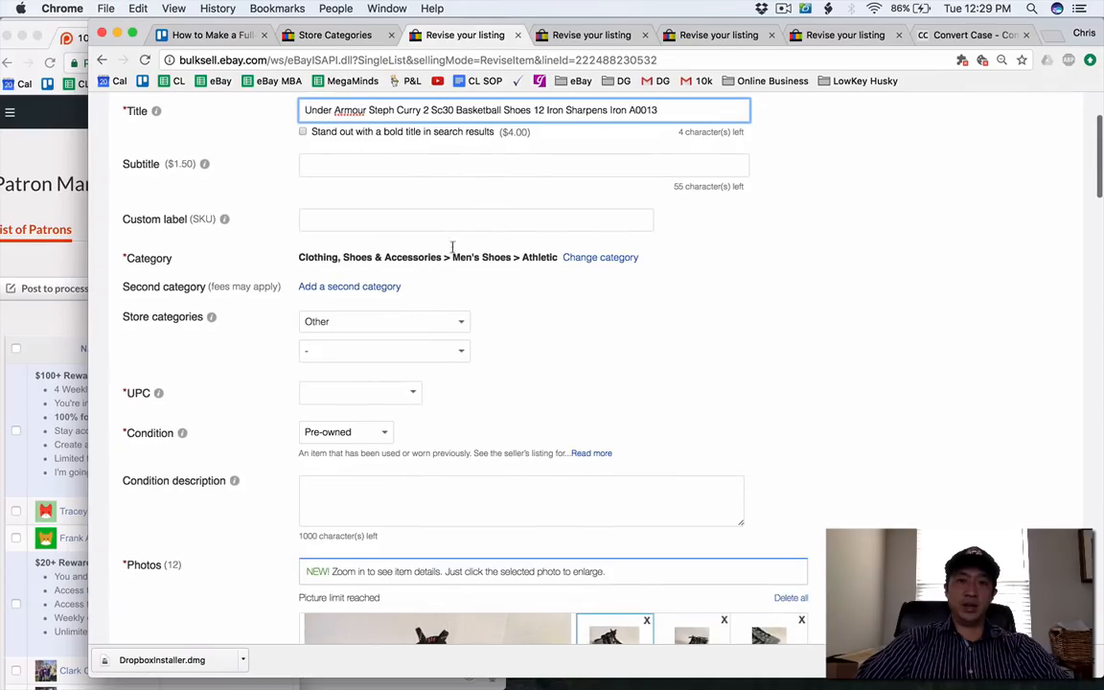
{"action": "left_click", "coordinate": [426, 321]}
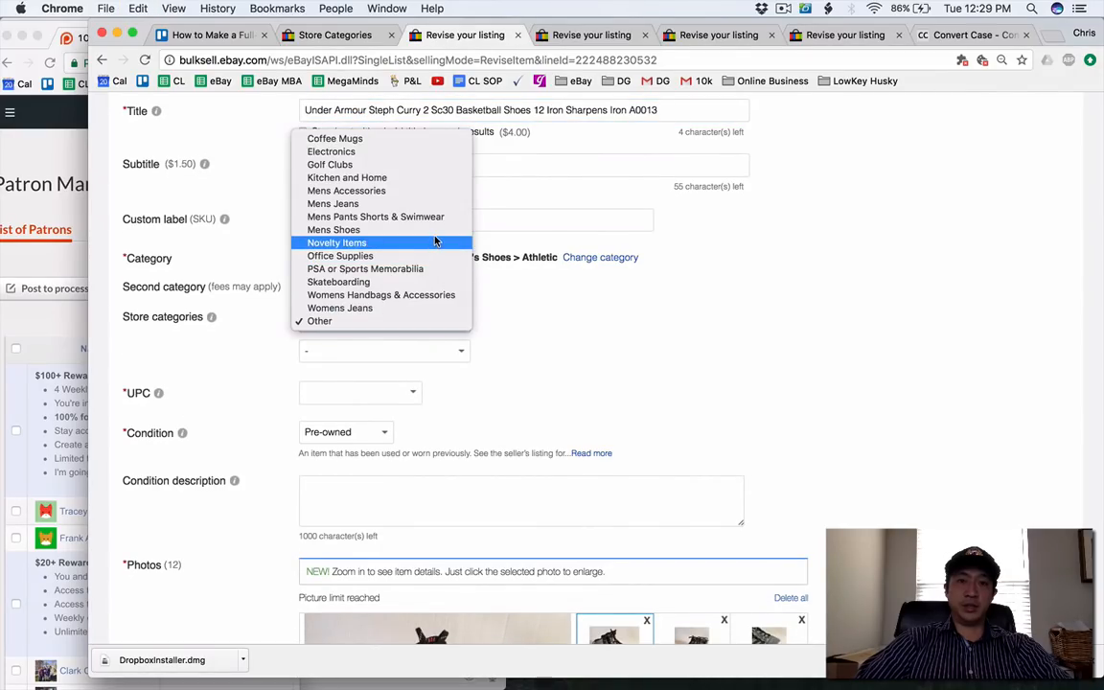
{"action": "left_click", "coordinate": [434, 243]}
{"action": "left_click", "coordinate": [404, 324]}
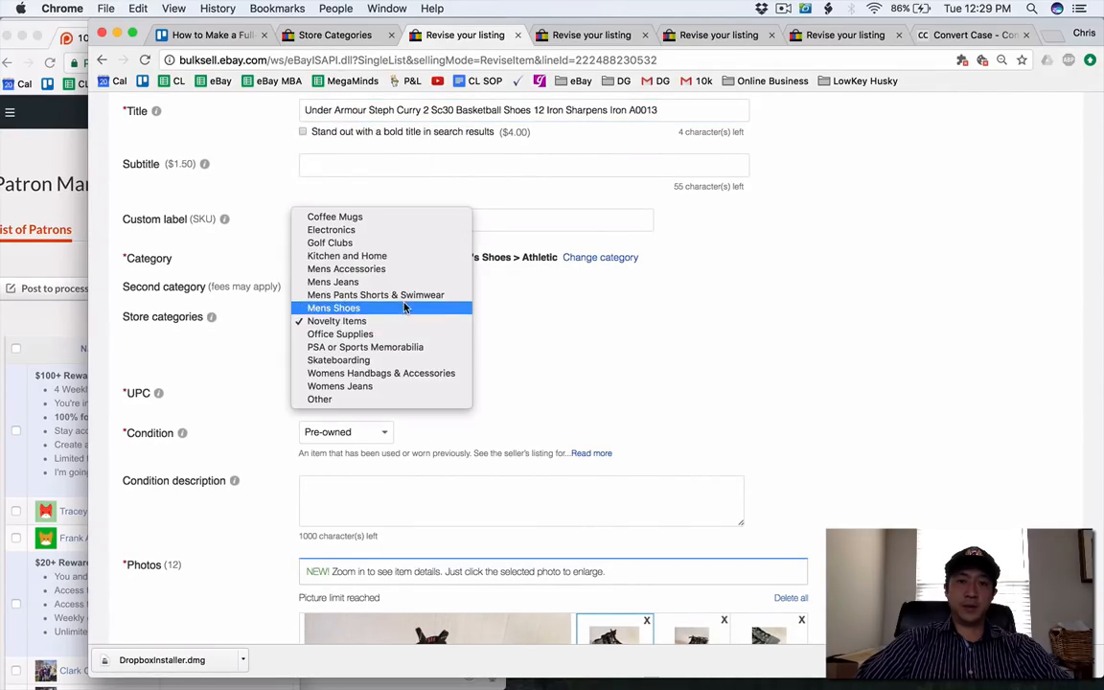
{"action": "left_click", "coordinate": [403, 307]}
Look over the Under Armour listing's photos, item specifics and selling details, and submit the listing update.
{"action": "scroll", "coordinate": [453, 379], "scroll_direction": "down", "scroll_amount": 12}
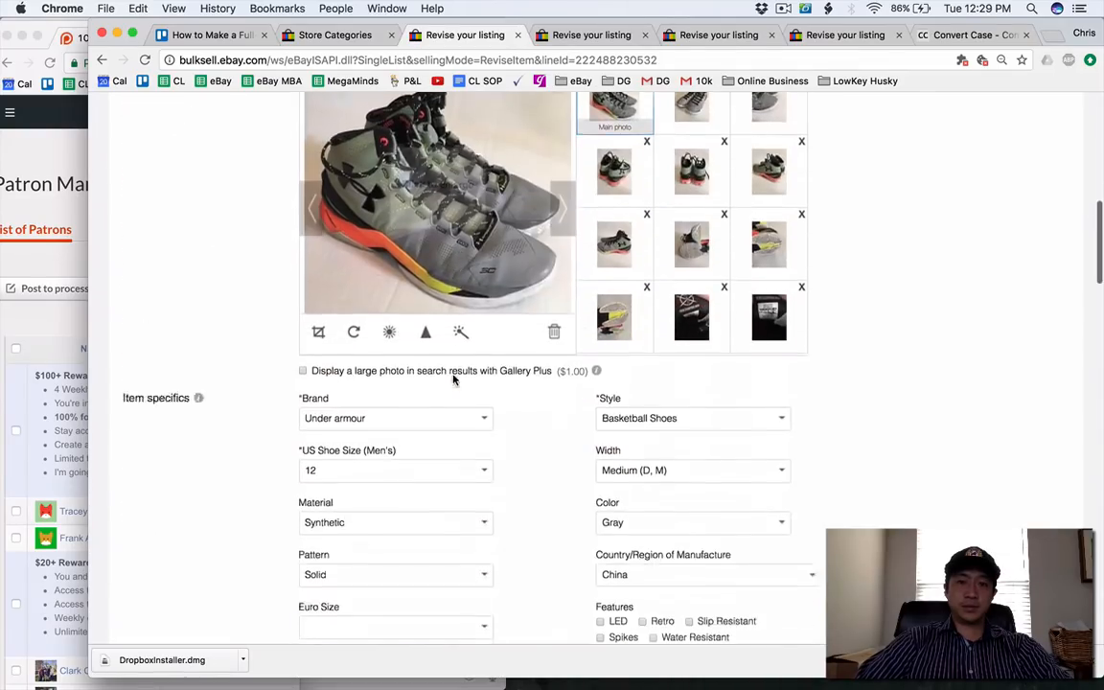
{"action": "scroll", "coordinate": [453, 379], "scroll_direction": "up", "scroll_amount": 5}
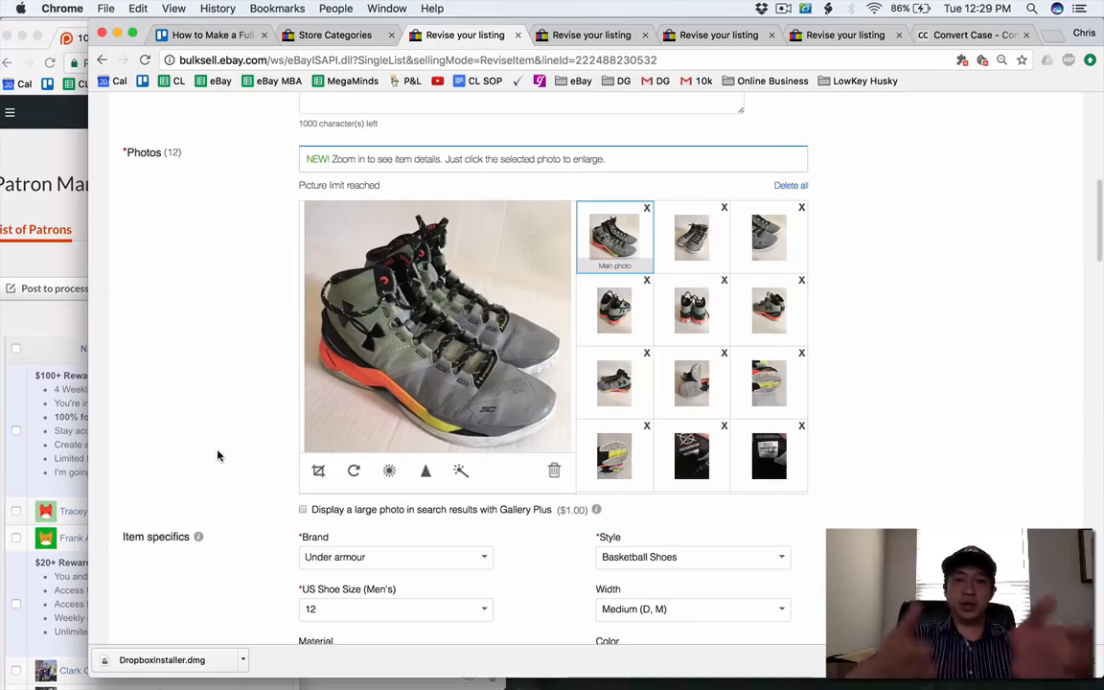
{"action": "scroll", "coordinate": [218, 456], "scroll_direction": "down", "scroll_amount": 8}
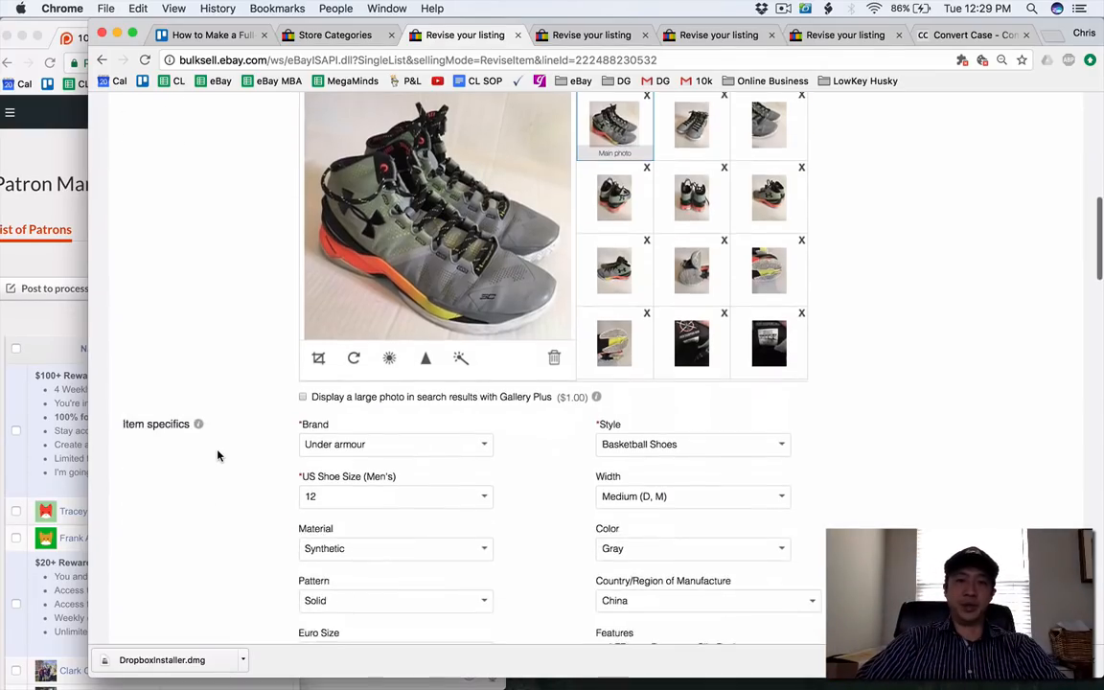
{"action": "scroll", "coordinate": [217, 456], "scroll_direction": "down", "scroll_amount": 20}
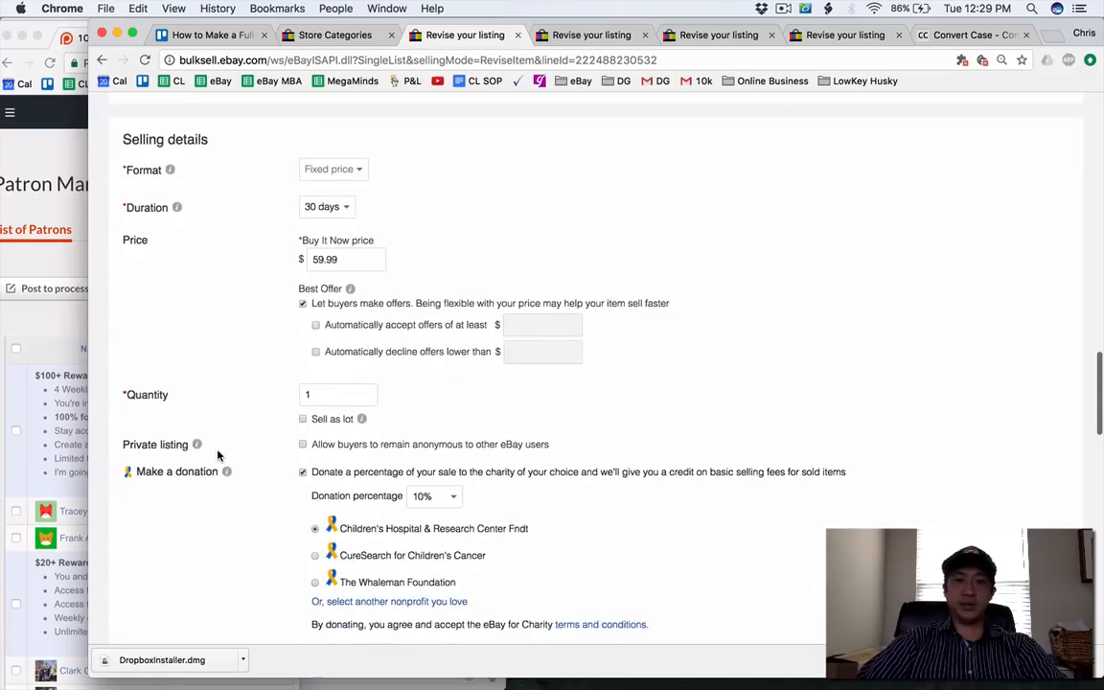
{"action": "scroll", "coordinate": [217, 456], "scroll_direction": "down", "scroll_amount": 15}
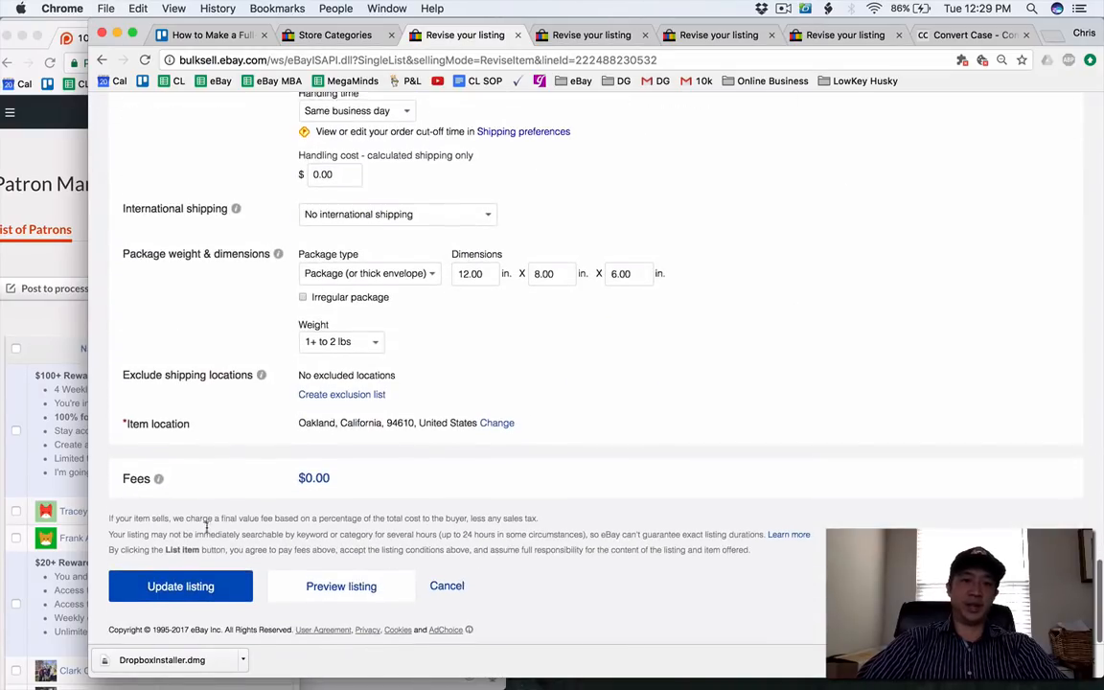
{"action": "left_click", "coordinate": [196, 586]}
Set the Coach blue tote listing's store category to Womens Handbags & Accessories and submit the update.
{"action": "left_click", "coordinate": [589, 36]}
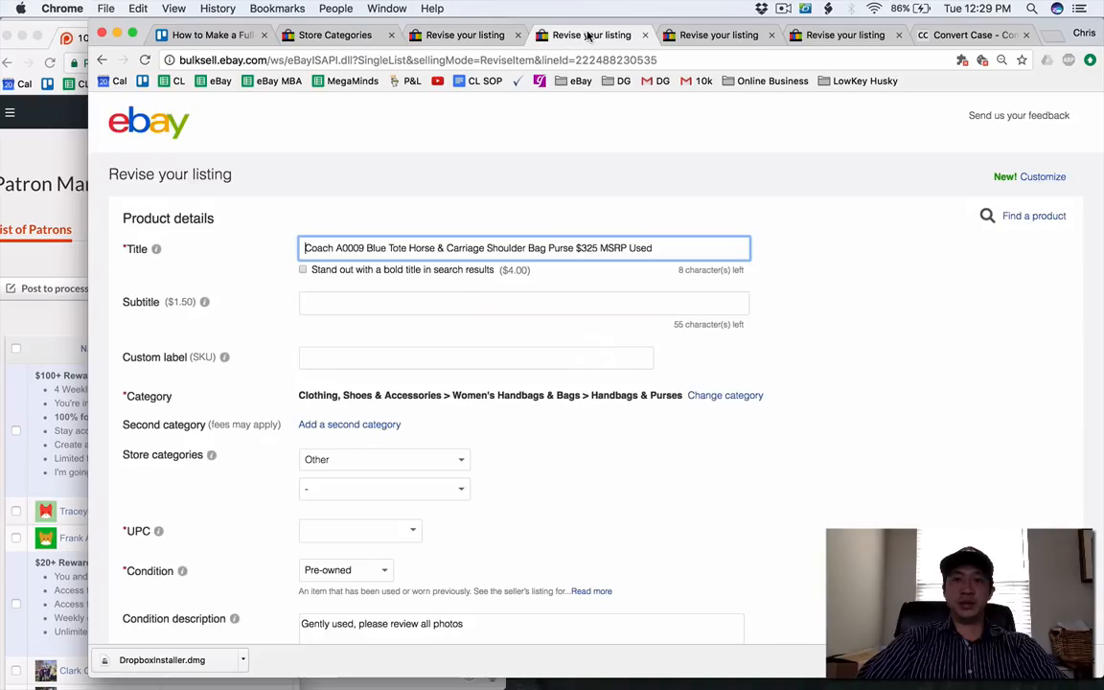
{"action": "scroll", "coordinate": [468, 281], "scroll_direction": "down", "scroll_amount": 1}
{"action": "left_click", "coordinate": [453, 415]}
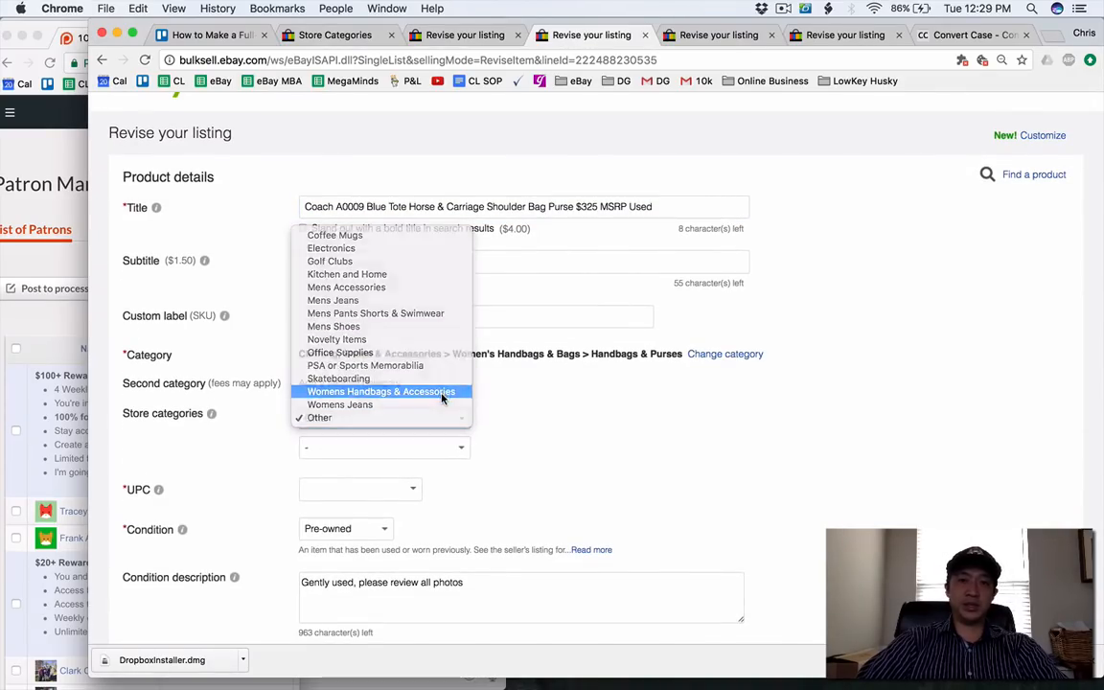
{"action": "left_click", "coordinate": [444, 392]}
{"action": "scroll", "coordinate": [181, 495], "scroll_direction": "down", "scroll_amount": 20}
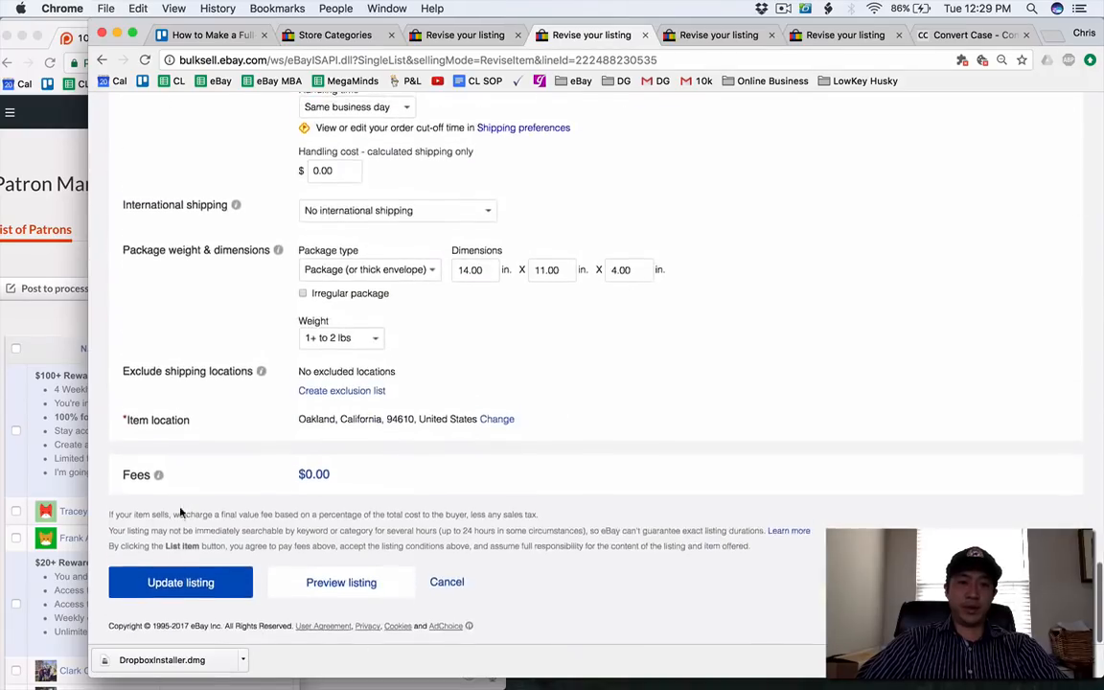
{"action": "left_click", "coordinate": [188, 596]}
Close the updated listing pages and the Convert Case page to return to the Store Categories page.
{"action": "left_click", "coordinate": [444, 37]}
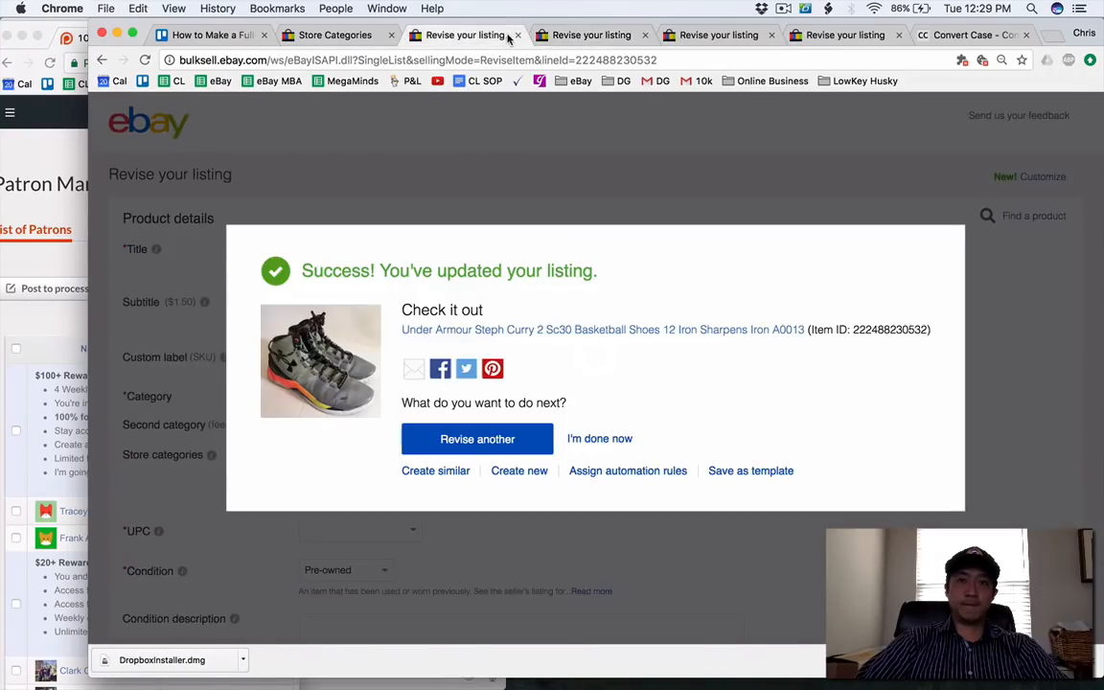
{"action": "left_click", "coordinate": [518, 37]}
{"action": "left_click", "coordinate": [592, 39]}
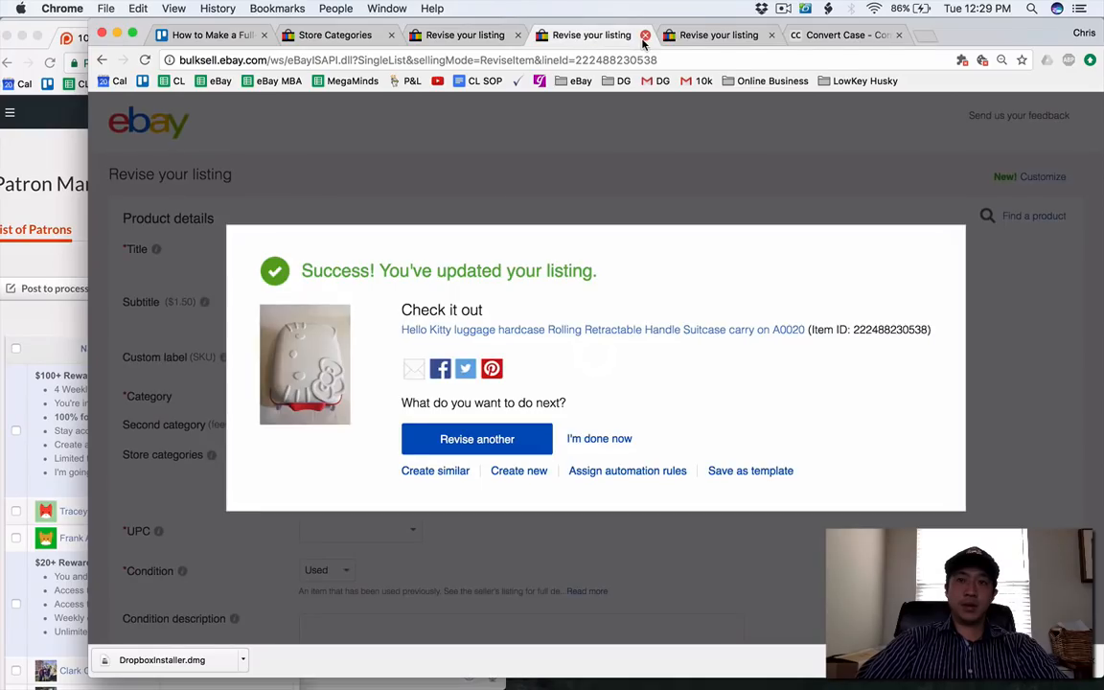
{"action": "left_click", "coordinate": [644, 37]}
{"action": "left_click", "coordinate": [643, 37]}
{"action": "left_click", "coordinate": [643, 36]}
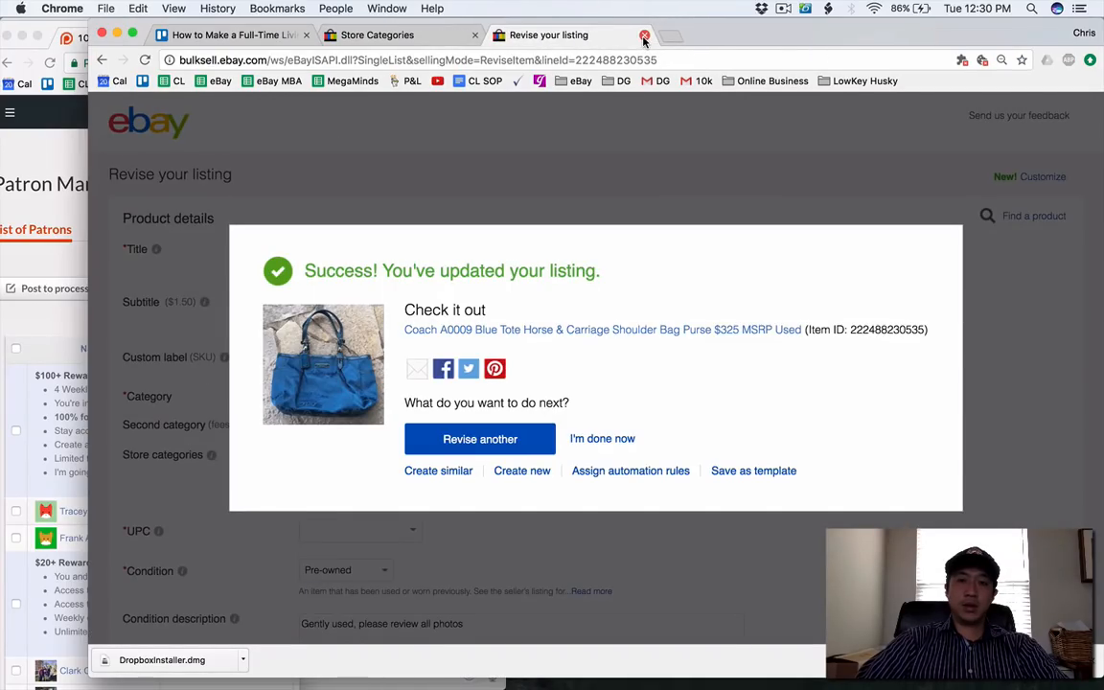
{"action": "left_click", "coordinate": [643, 36]}
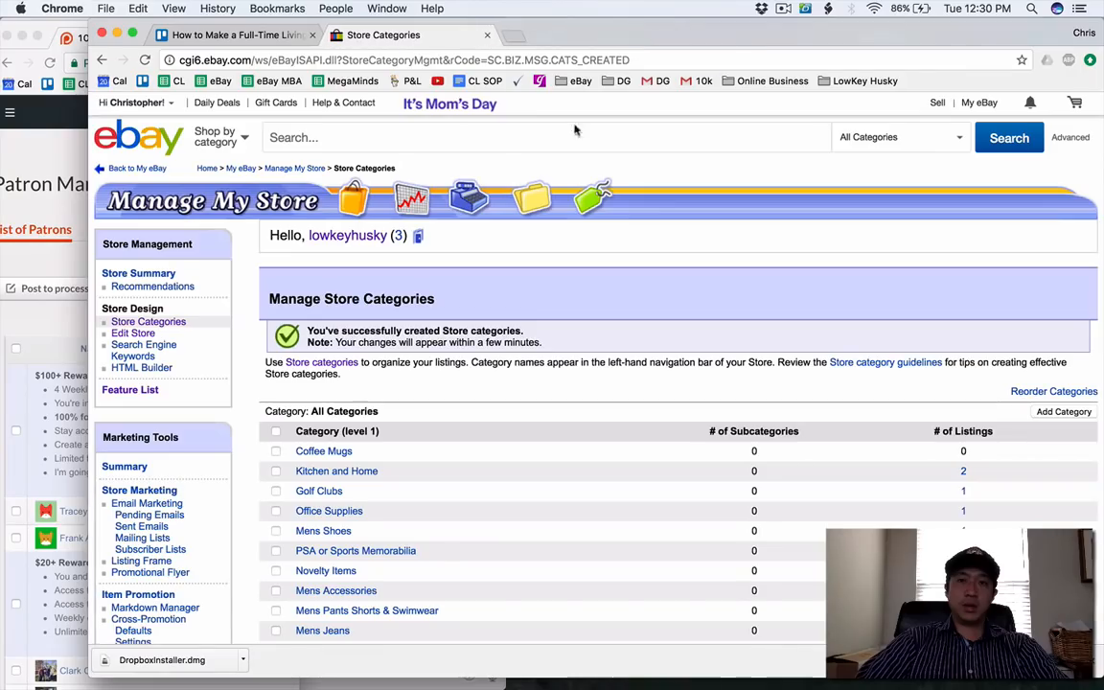
From The Lowkey Husky storefront, open every listing in the Other category in its own tab and bring up the Fender guitar bag listing.
{"action": "left_click", "coordinate": [420, 237]}
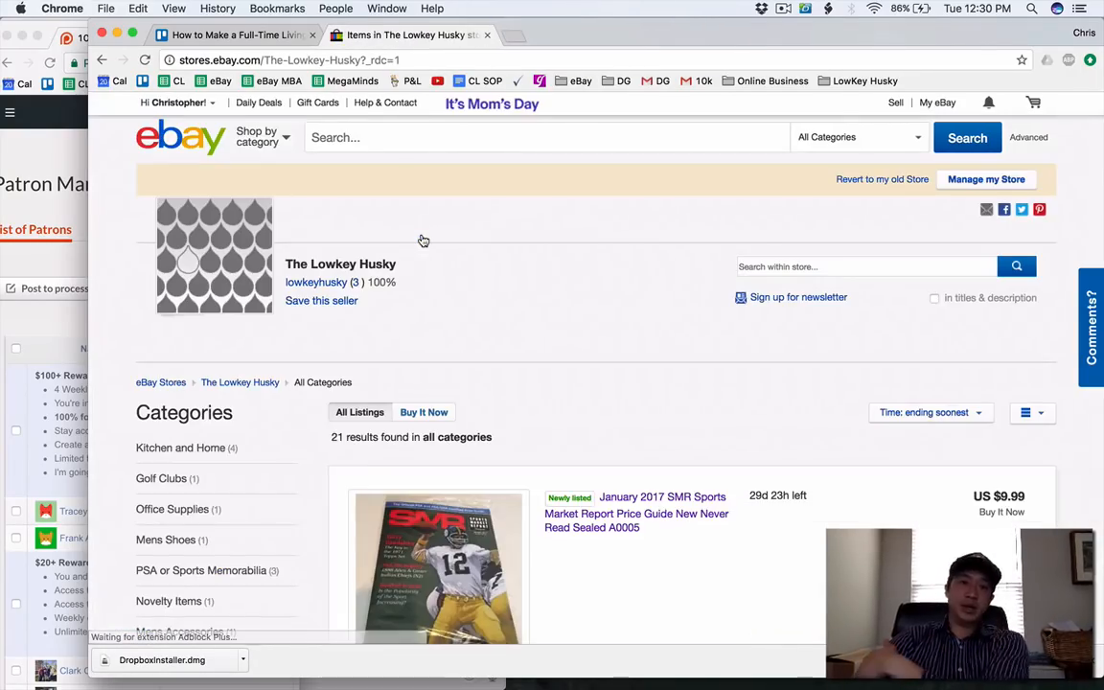
{"action": "scroll", "coordinate": [423, 240], "scroll_direction": "down", "scroll_amount": 5}
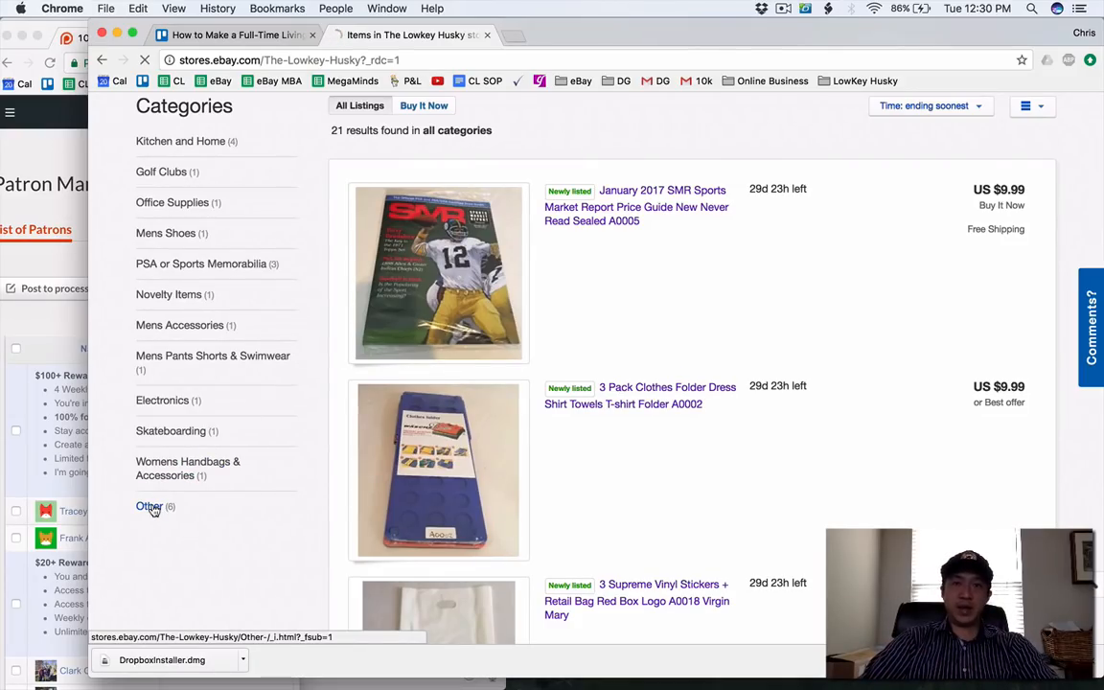
{"action": "scroll", "coordinate": [148, 505], "scroll_direction": "down", "scroll_amount": 3}
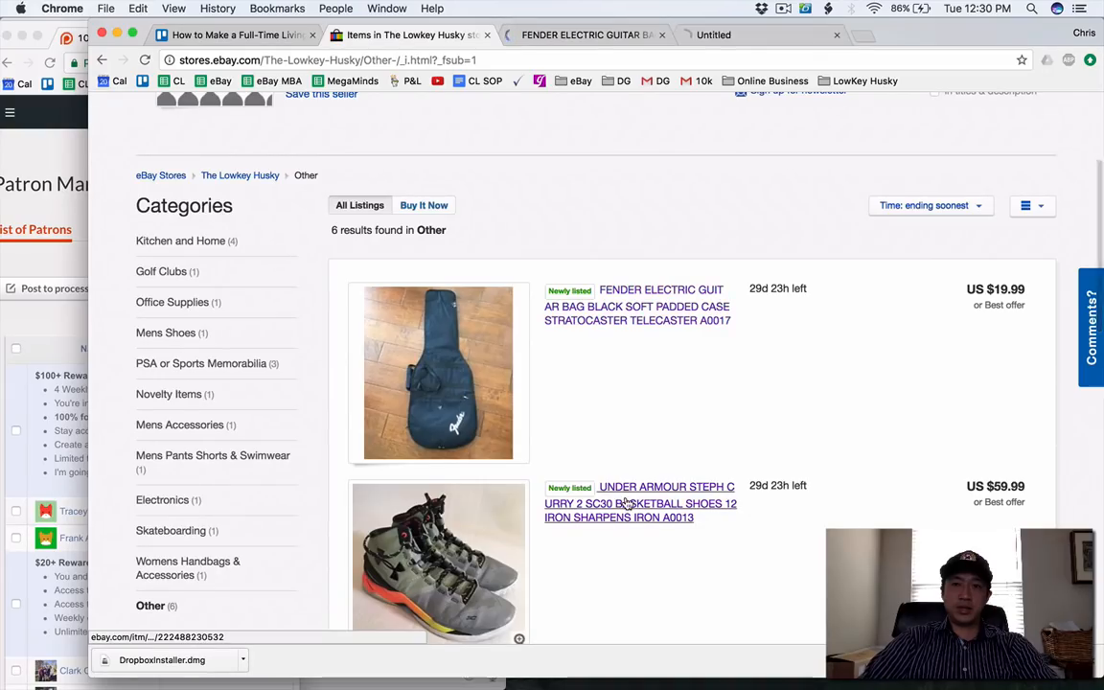
{"action": "scroll", "coordinate": [627, 503], "scroll_direction": "down", "scroll_amount": 8}
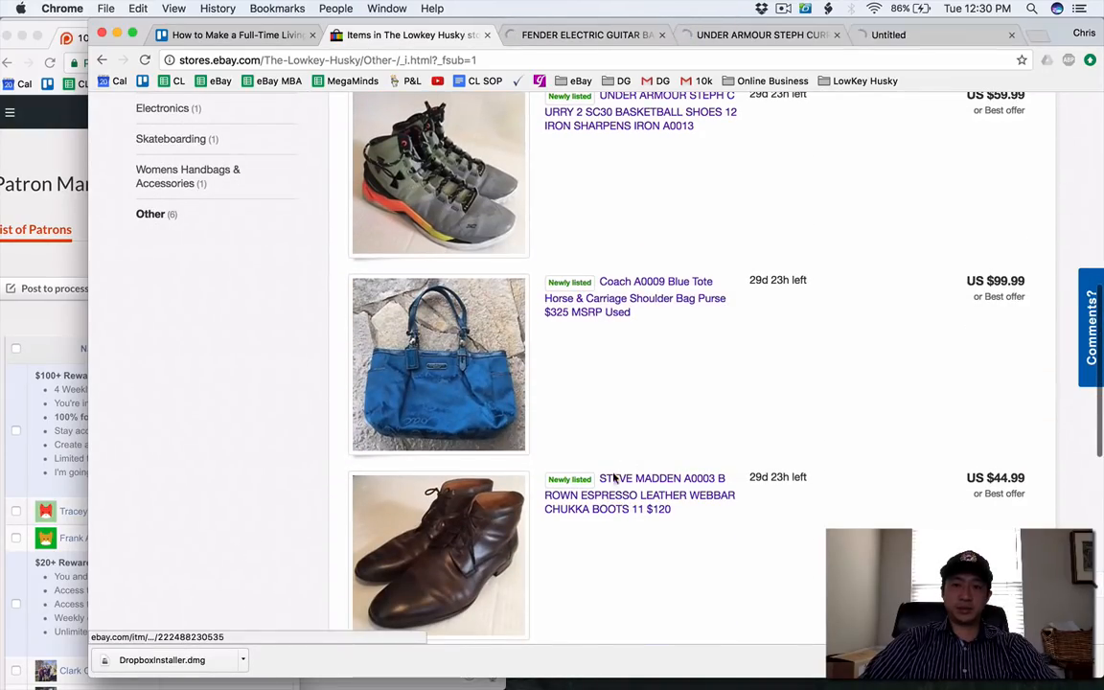
{"action": "left_click", "coordinate": [614, 478], "text": "super"}
{"action": "scroll", "coordinate": [613, 495], "scroll_direction": "down", "scroll_amount": 8}
{"action": "left_click", "coordinate": [617, 331], "text": "super"}
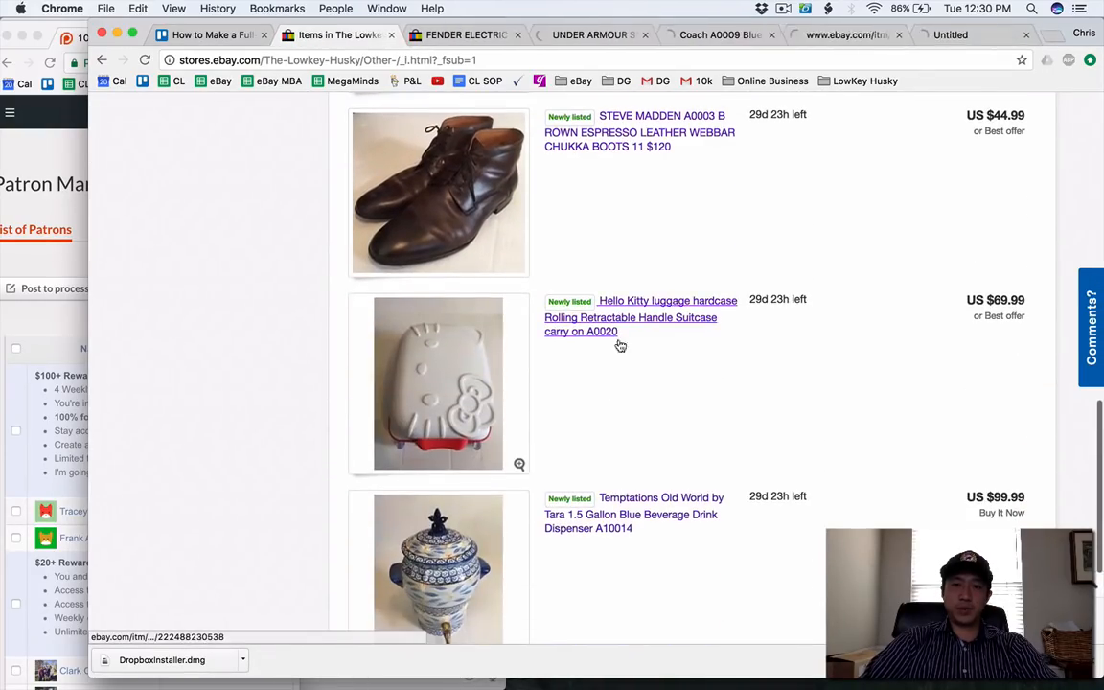
{"action": "left_click", "coordinate": [611, 522], "text": "super"}
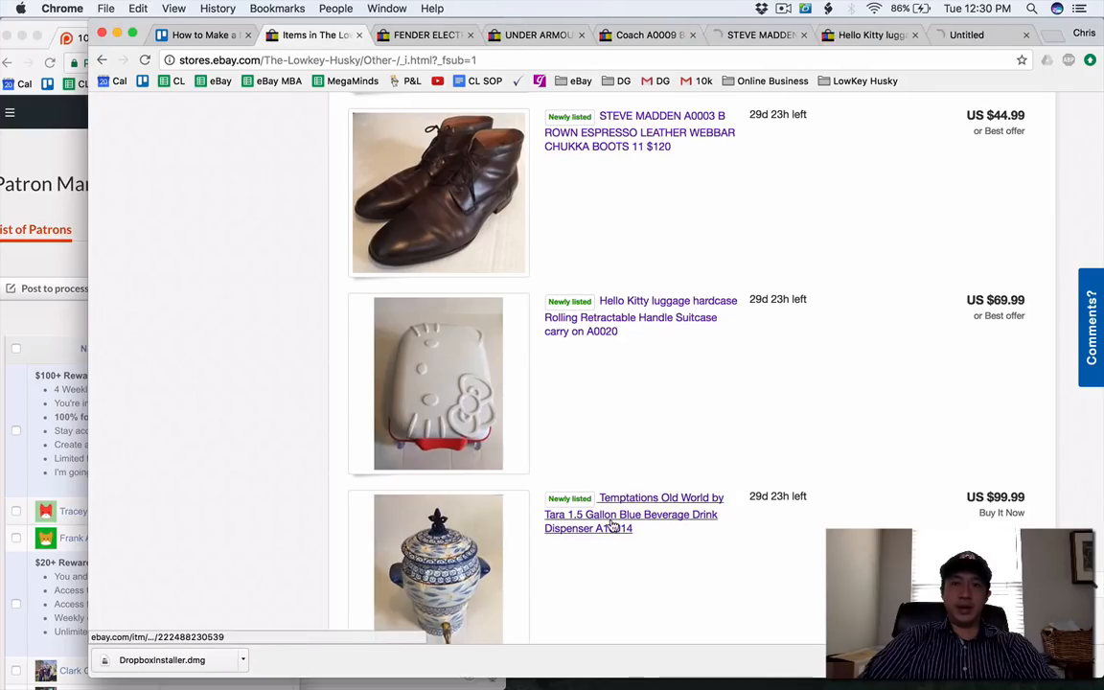
{"action": "scroll", "coordinate": [608, 522], "scroll_direction": "down", "scroll_amount": 4}
{"action": "left_click", "coordinate": [412, 36]}
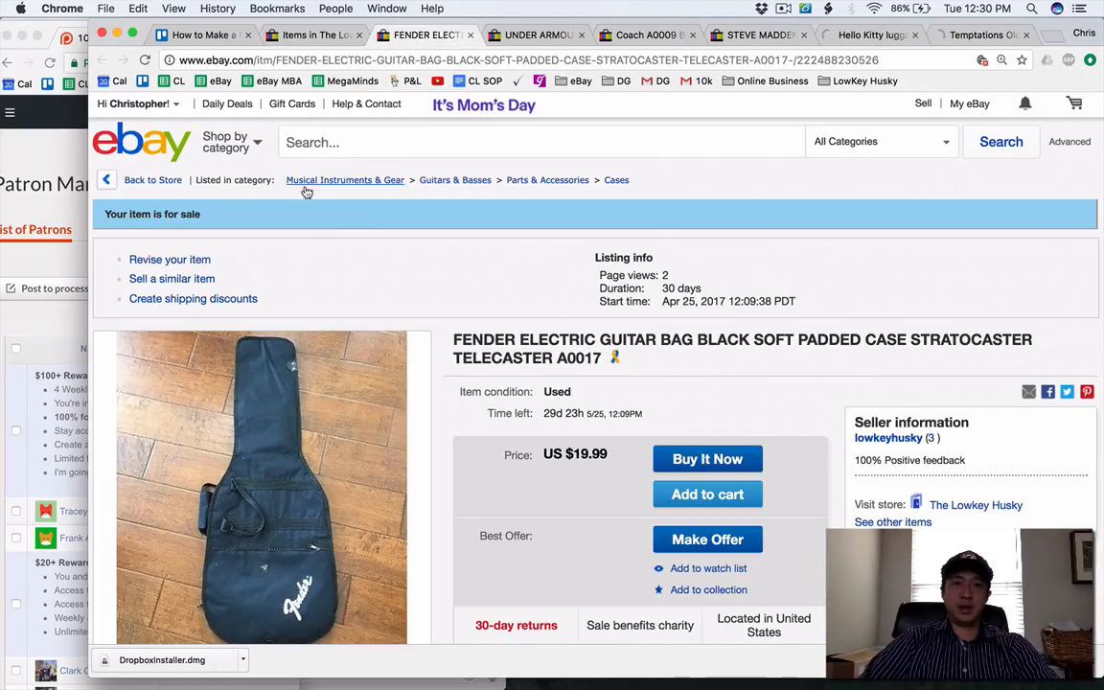
Open the revise form for each of the six Other listings, from the Fender guitar bag through the Temptations drink dispenser.
{"action": "left_click", "coordinate": [529, 36]}
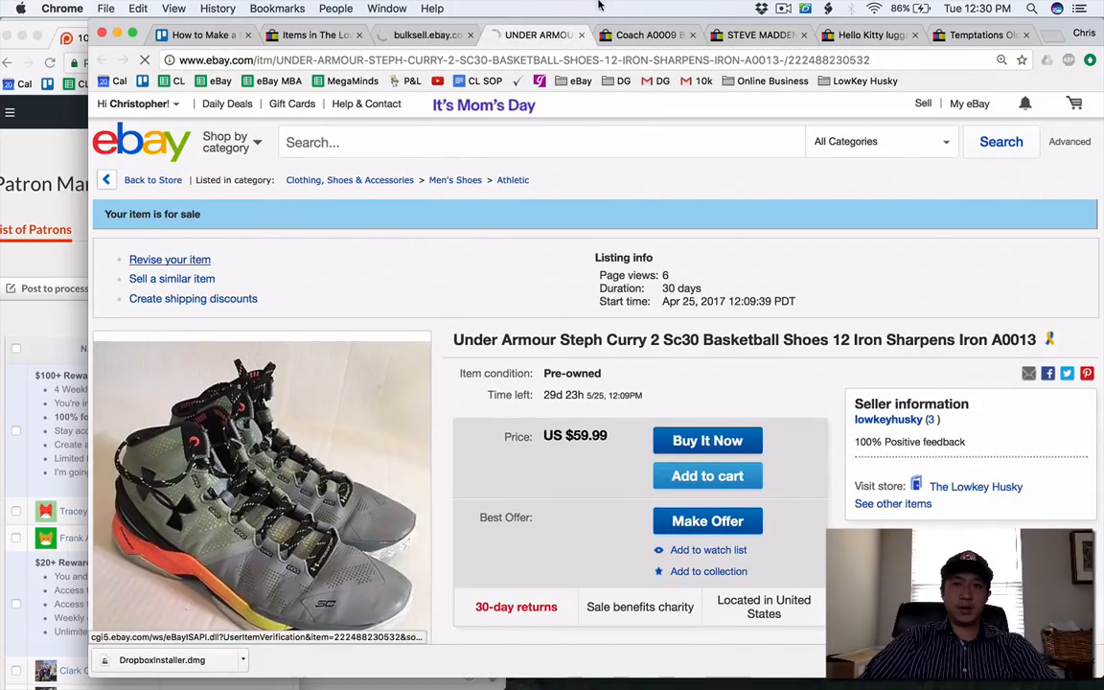
{"action": "left_click", "coordinate": [643, 35]}
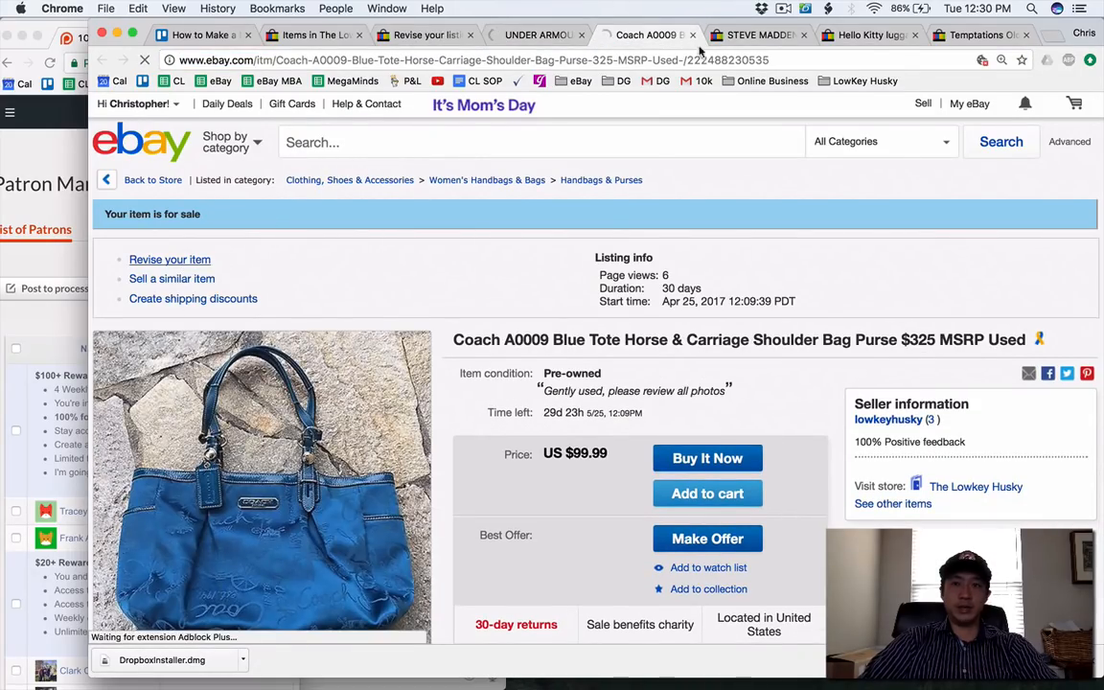
{"action": "left_click", "coordinate": [726, 35]}
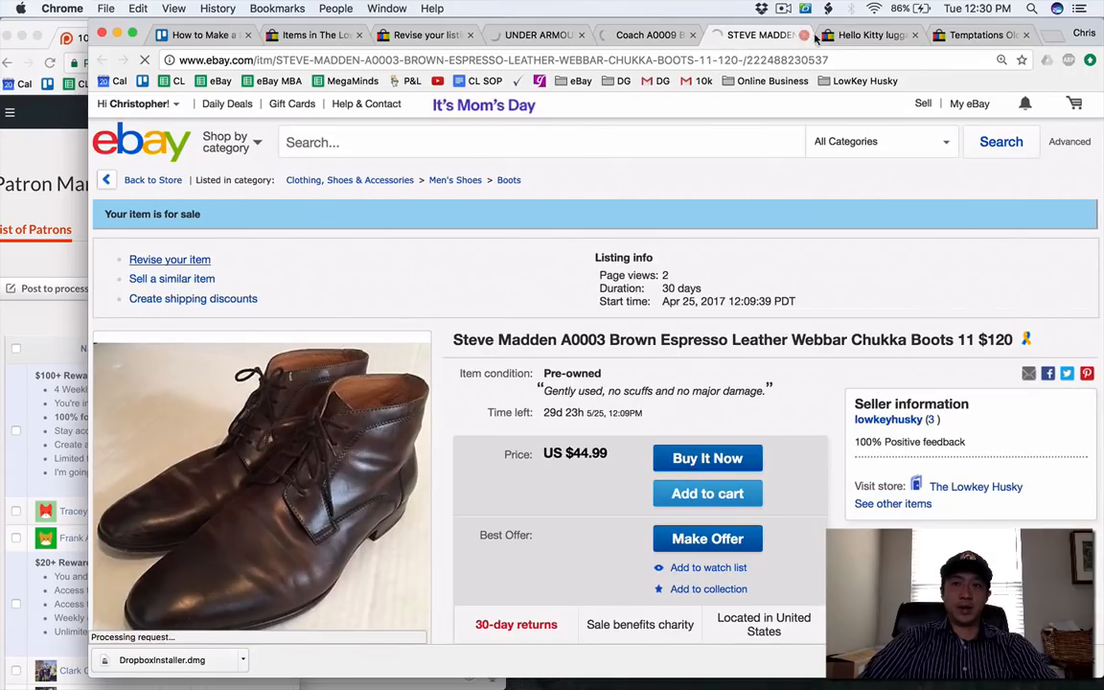
{"action": "left_click", "coordinate": [820, 36]}
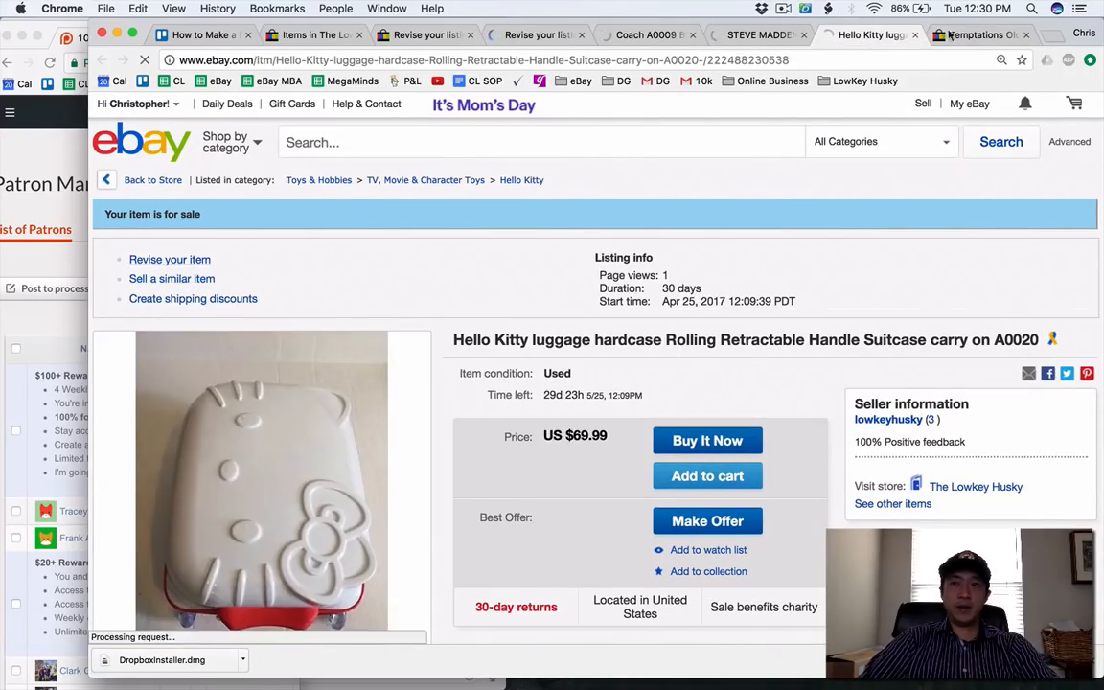
{"action": "left_click", "coordinate": [949, 35]}
{"action": "left_click", "coordinate": [199, 258]}
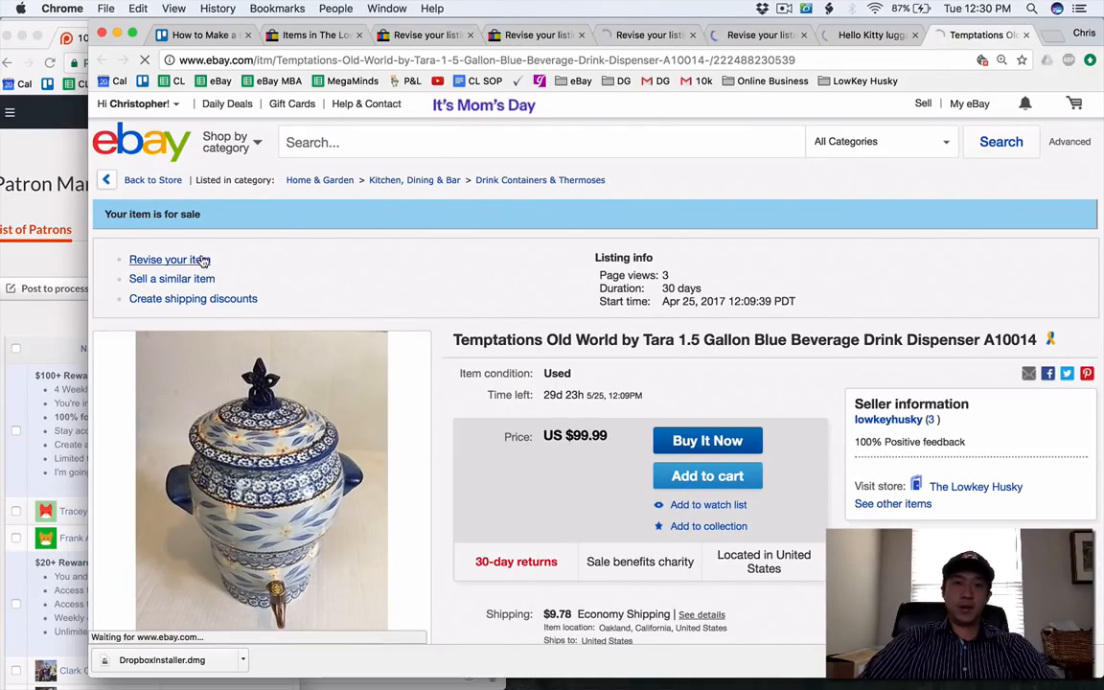
Check the spelling of Armour in the Under Armour listing's title by searching Google for under armour.
{"action": "left_click", "coordinate": [525, 36]}
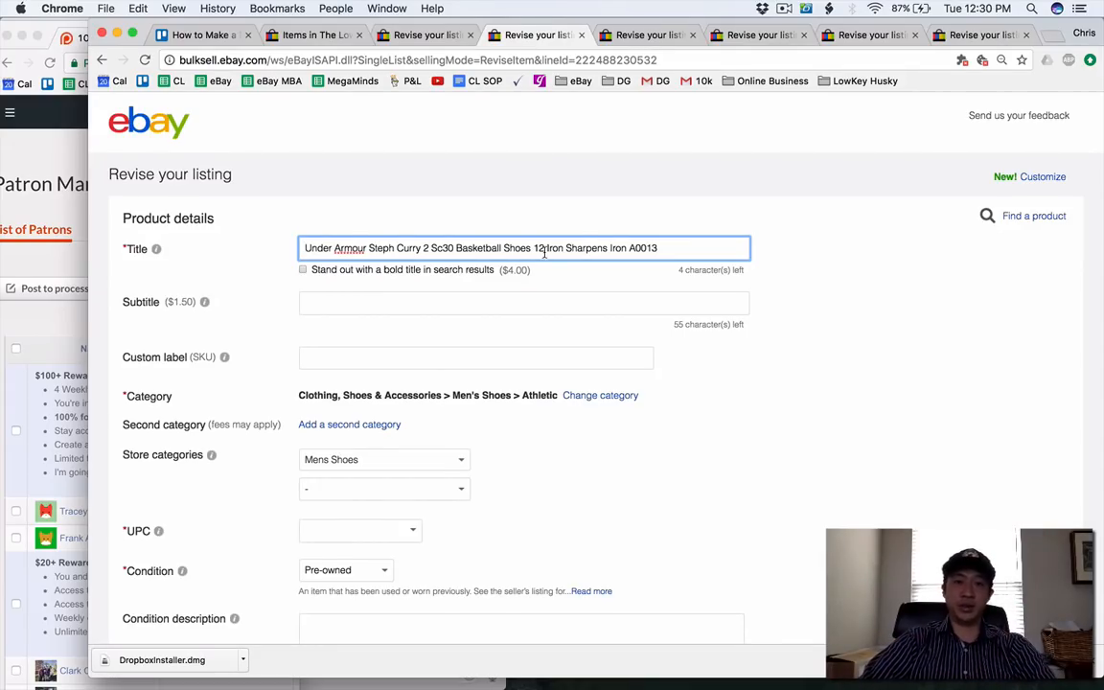
{"action": "scroll", "coordinate": [451, 276], "scroll_direction": "down", "scroll_amount": 5}
{"action": "scroll", "coordinate": [451, 276], "scroll_direction": "up", "scroll_amount": 3}
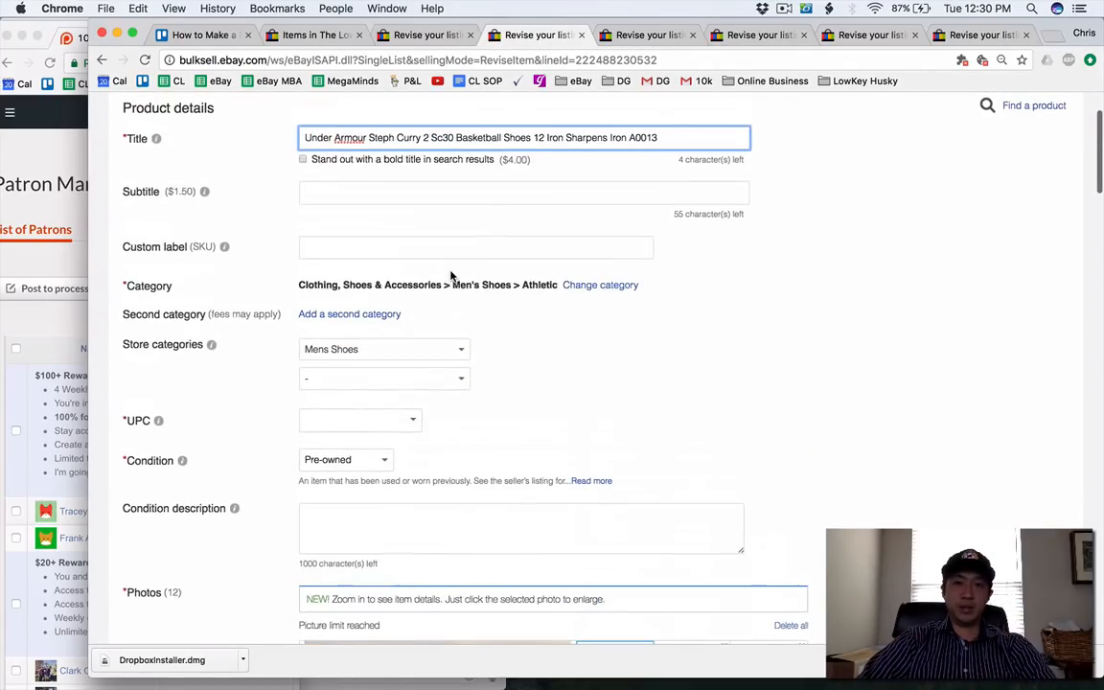
{"action": "right_click", "coordinate": [345, 137]}
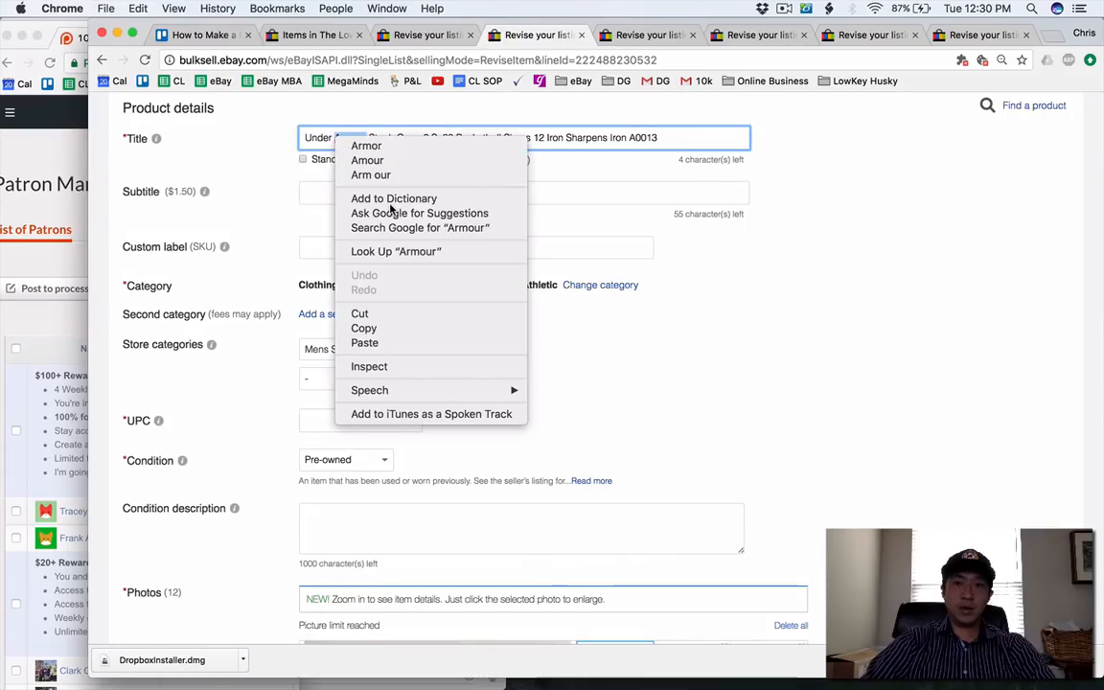
{"action": "left_click", "coordinate": [532, 182]}
{"action": "key", "text": "super+t"}
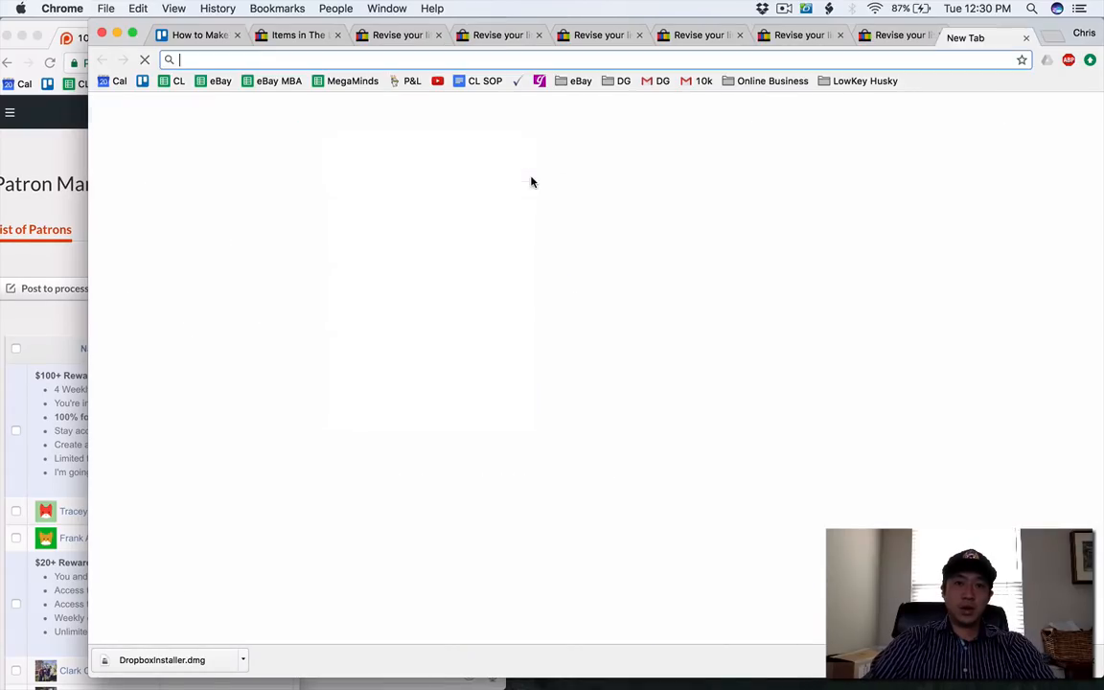
{"action": "type", "text": "under armour"}
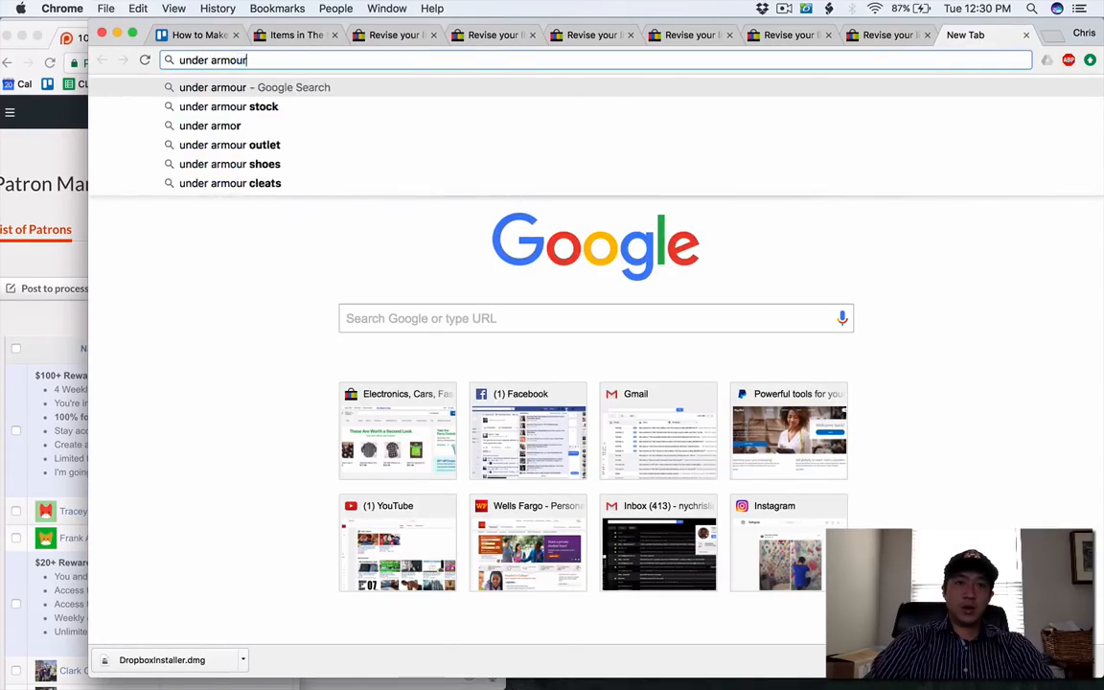
{"action": "key", "text": "Return"}
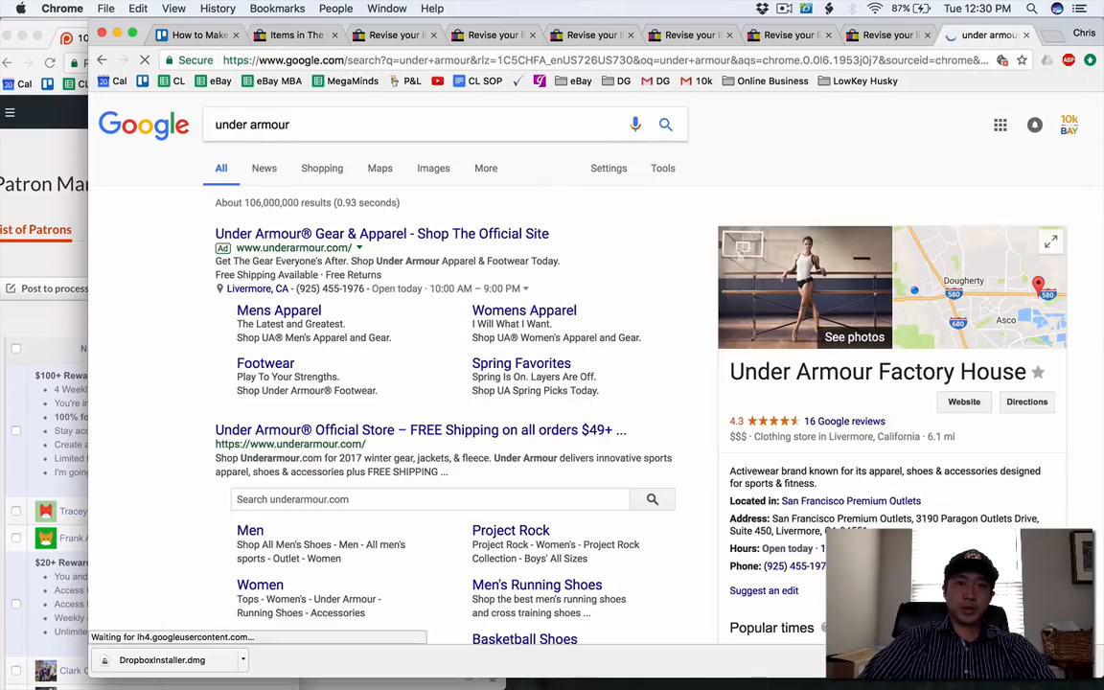
Check the Fender listing's all-caps title and load the Convert Case website in place of the Under Armour revise page.
{"action": "left_click", "coordinate": [311, 37]}
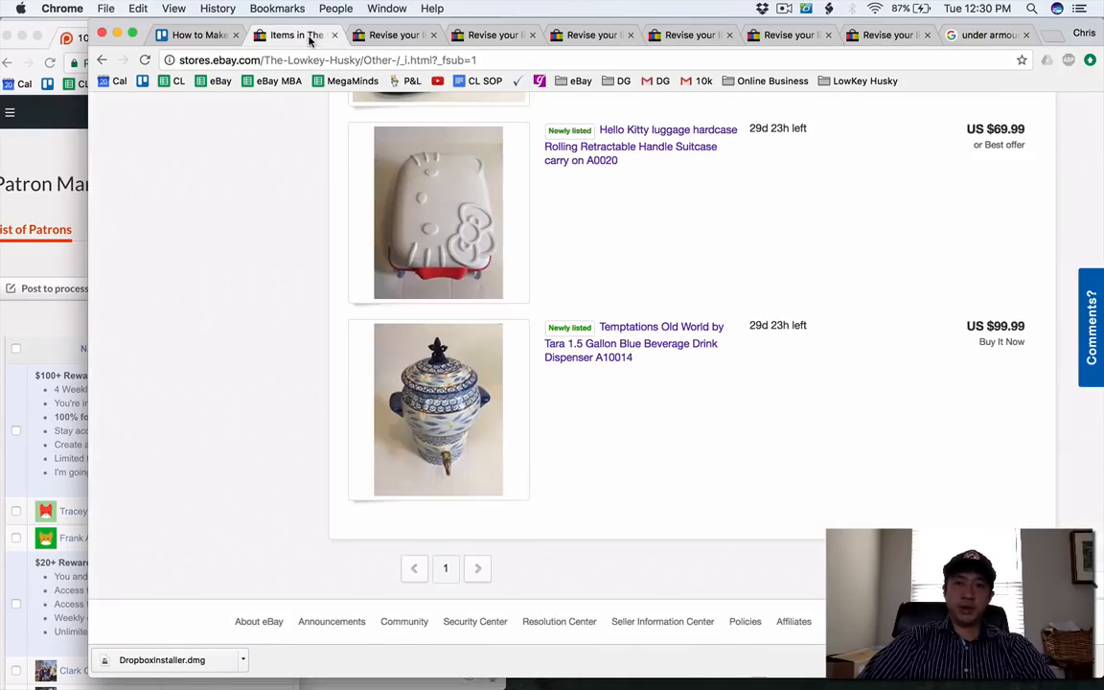
{"action": "left_click", "coordinate": [362, 39]}
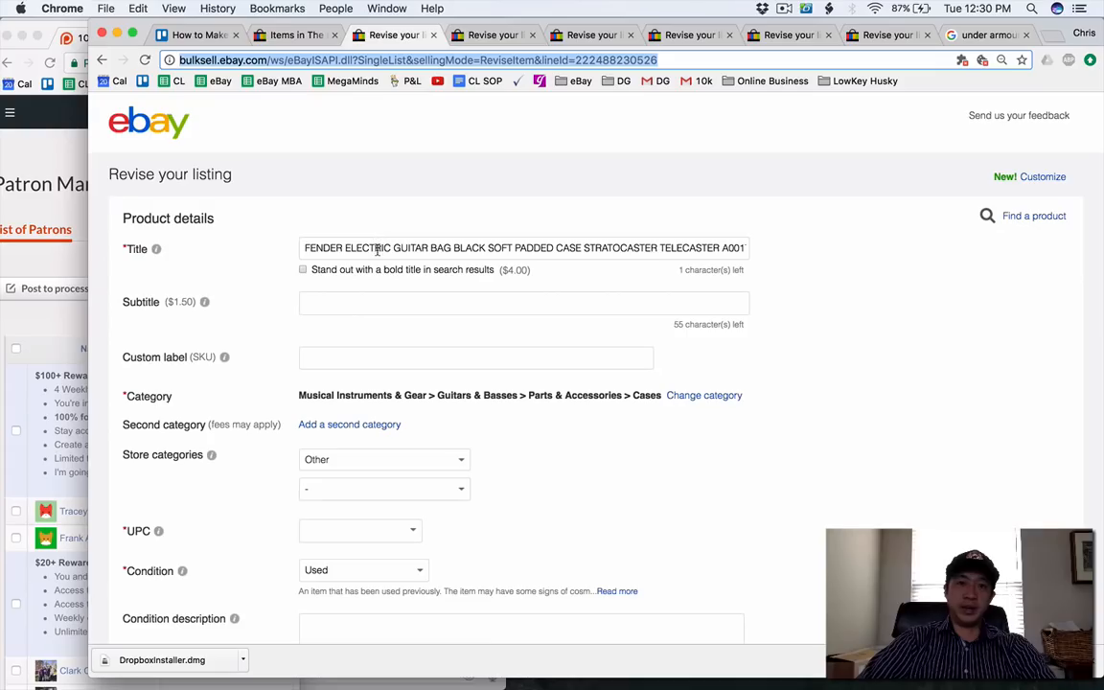
{"action": "left_click", "coordinate": [493, 35]}
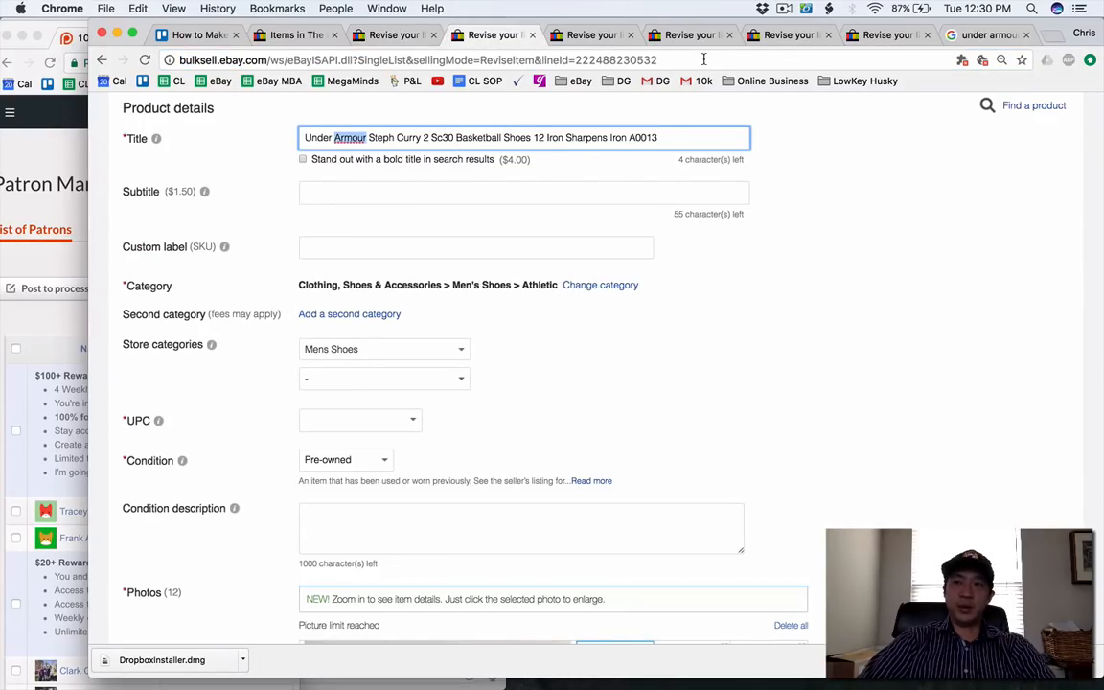
{"action": "left_click", "coordinate": [862, 81]}
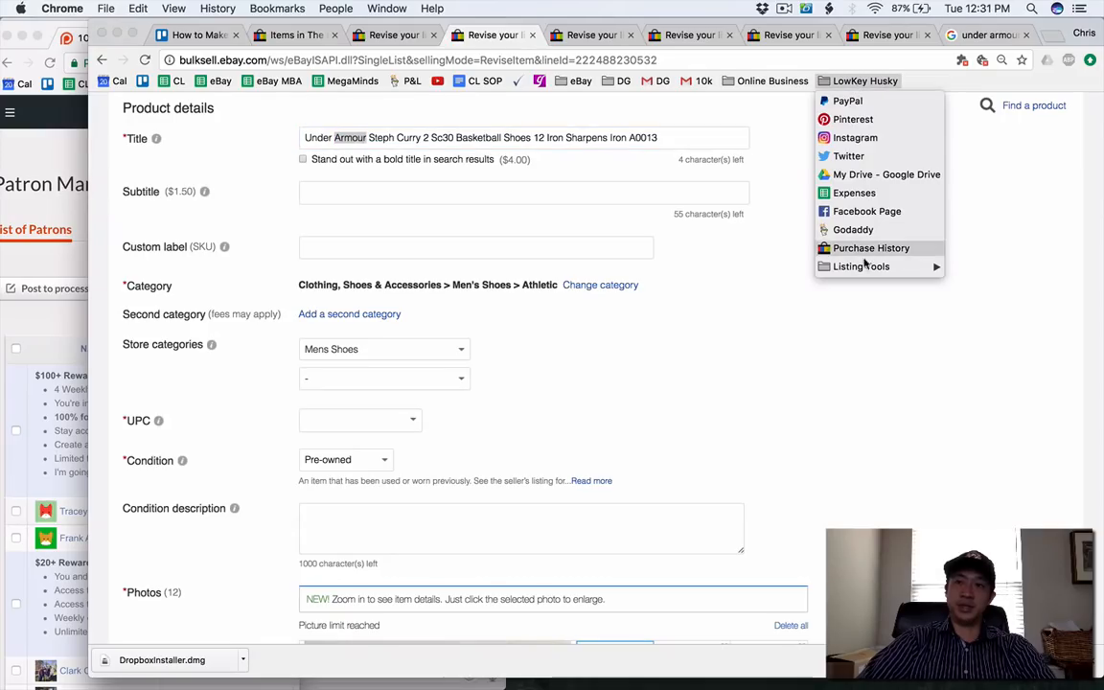
{"action": "mouse_move", "coordinate": [843, 267]}
{"action": "left_click", "coordinate": [767, 268]}
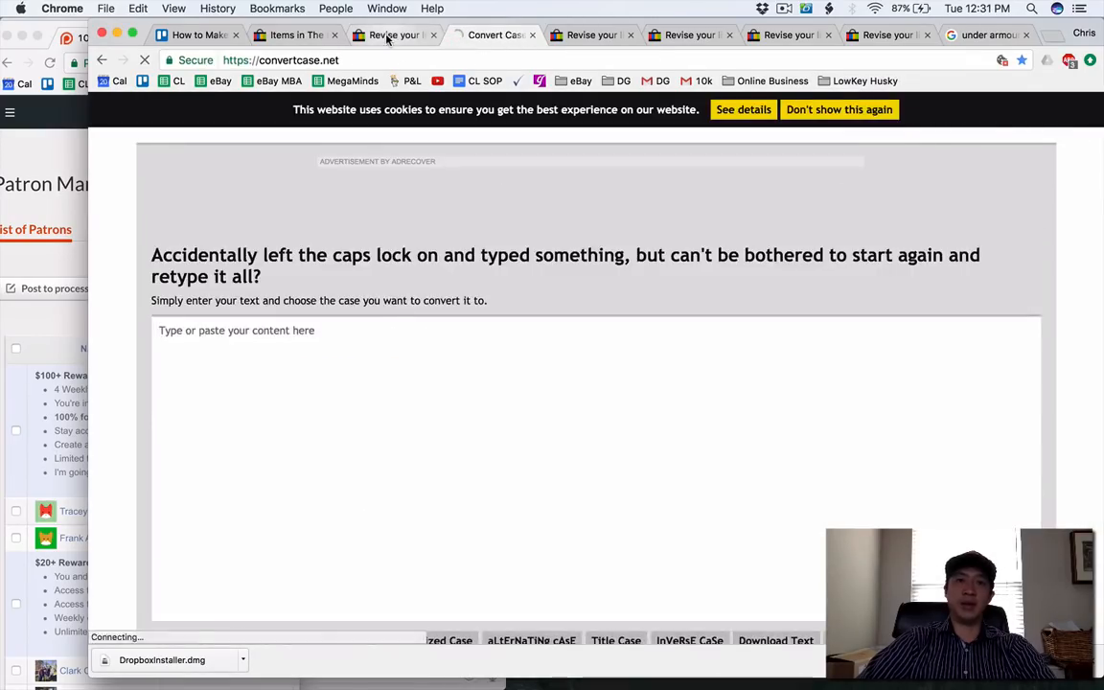
Convert the Fender guitar bag title to Capitalized Case with Convert Case and replace the listing's all-caps title with it.
{"action": "left_click", "coordinate": [388, 36]}
{"action": "triple_click", "coordinate": [372, 250]}
{"action": "left_click", "coordinate": [476, 36]}
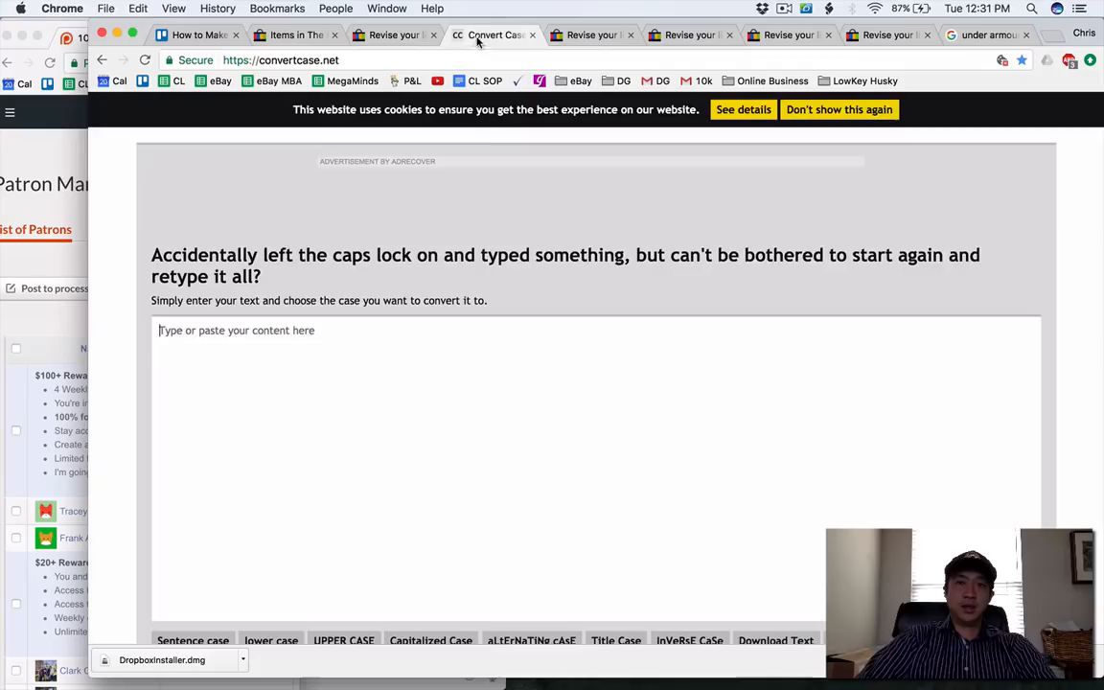
{"action": "type", "text": "FENDER ELECTRIC GUITAR BAG BLACK SOFT PADDED CASE STRATOCASTER TELECASTER A0017"}
{"action": "scroll", "coordinate": [397, 363], "scroll_direction": "down", "scroll_amount": 2}
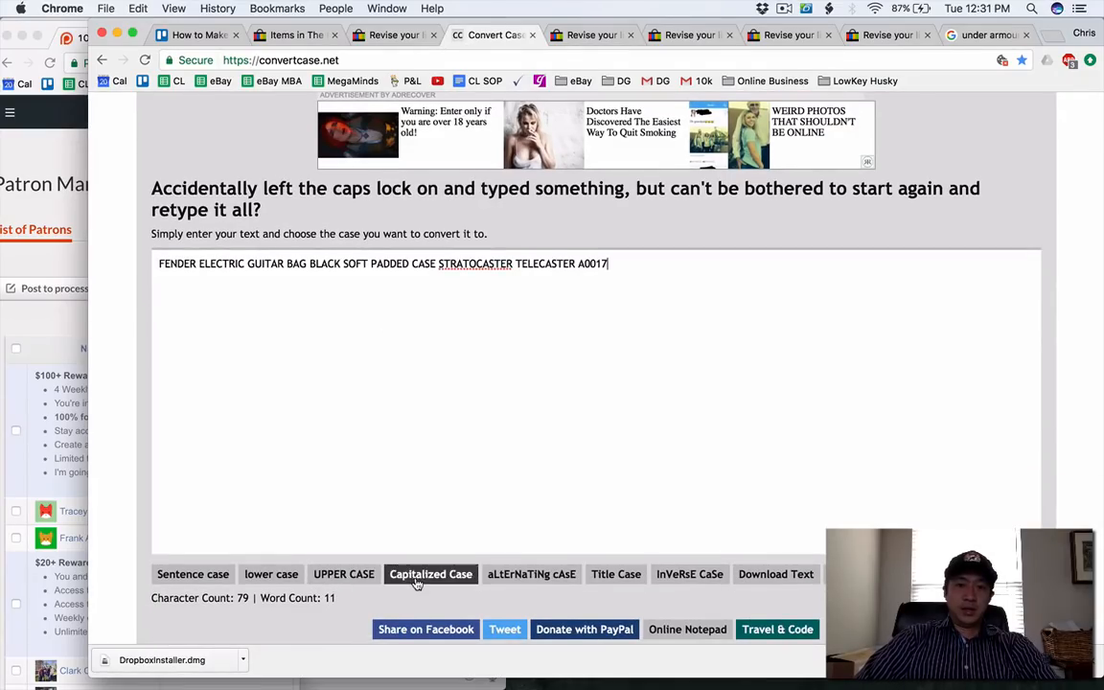
{"action": "left_click", "coordinate": [422, 575]}
{"action": "key", "text": "super+a"}
{"action": "key", "text": "super+c"}
{"action": "left_click", "coordinate": [382, 36]}
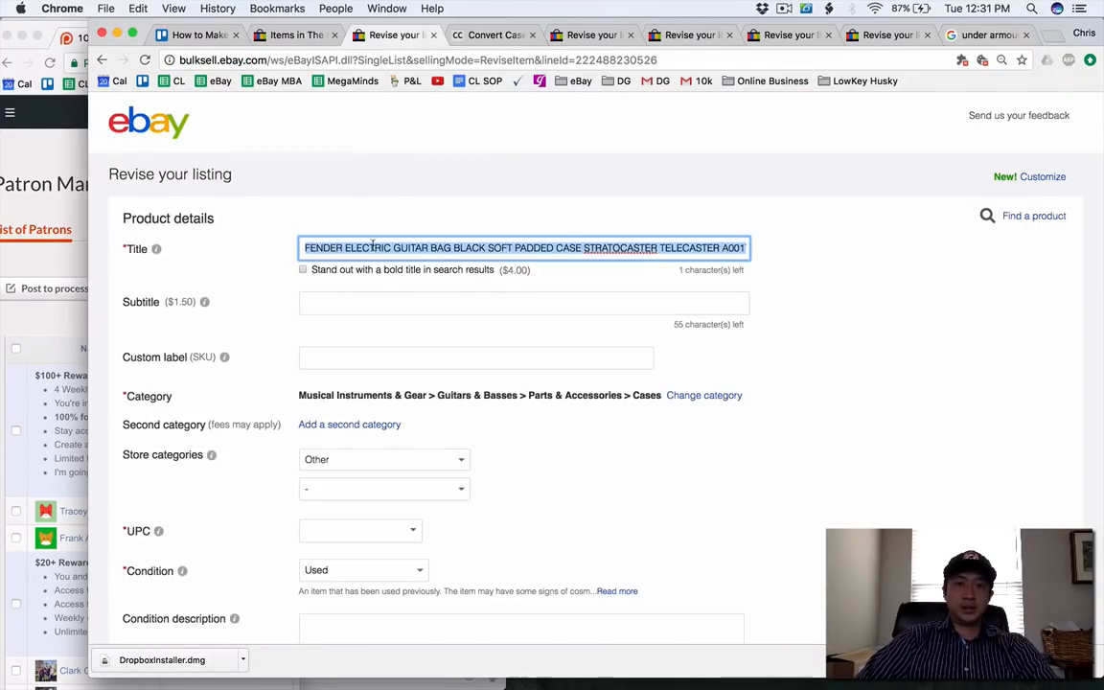
{"action": "key", "text": "super+v"}
Set the Fender guitar bag listing's store category to Electronics and submit the listing update.
{"action": "left_click", "coordinate": [383, 459]}
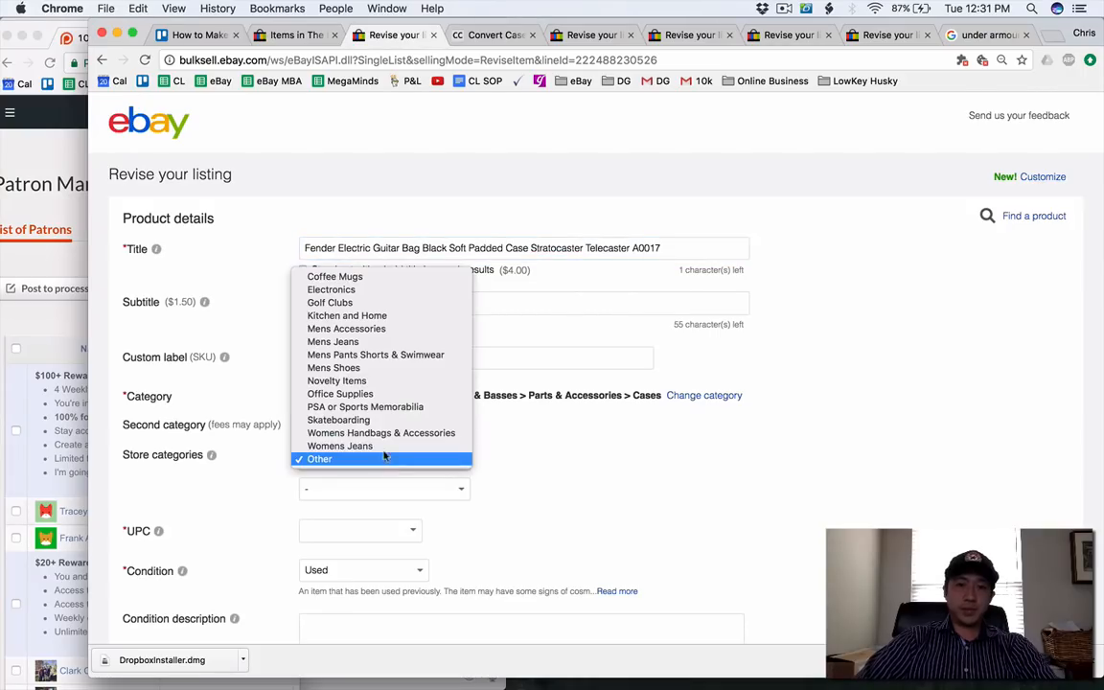
{"action": "left_click", "coordinate": [406, 289]}
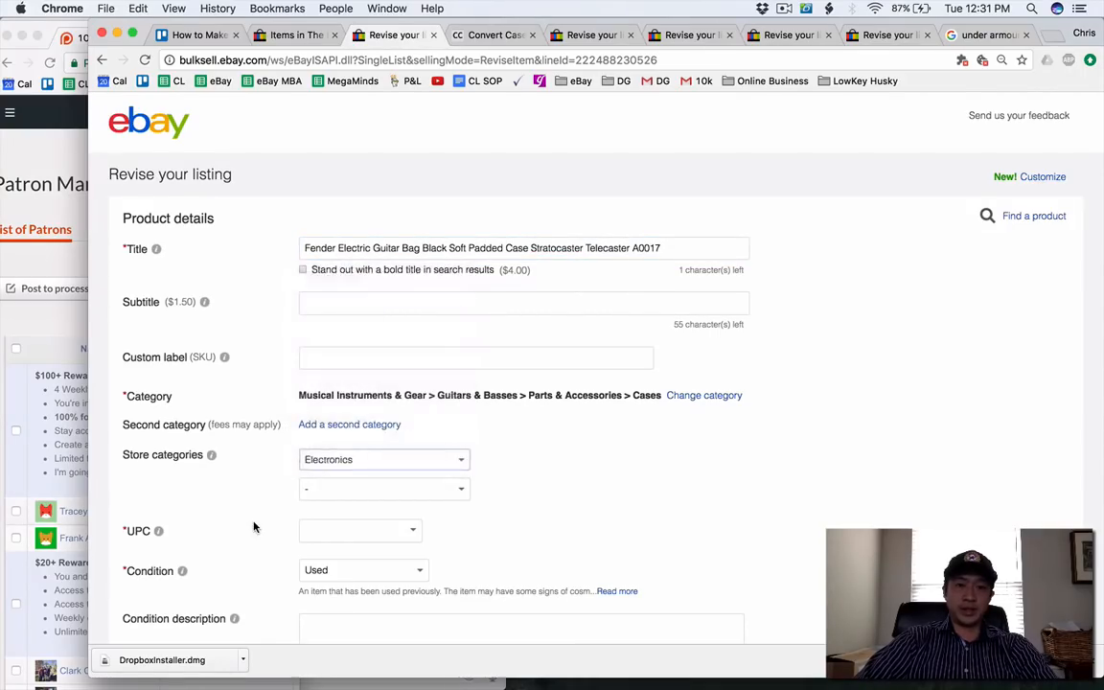
{"action": "scroll", "coordinate": [254, 525], "scroll_direction": "down", "scroll_amount": 5}
{"action": "scroll", "coordinate": [254, 525], "scroll_direction": "down", "scroll_amount": 15}
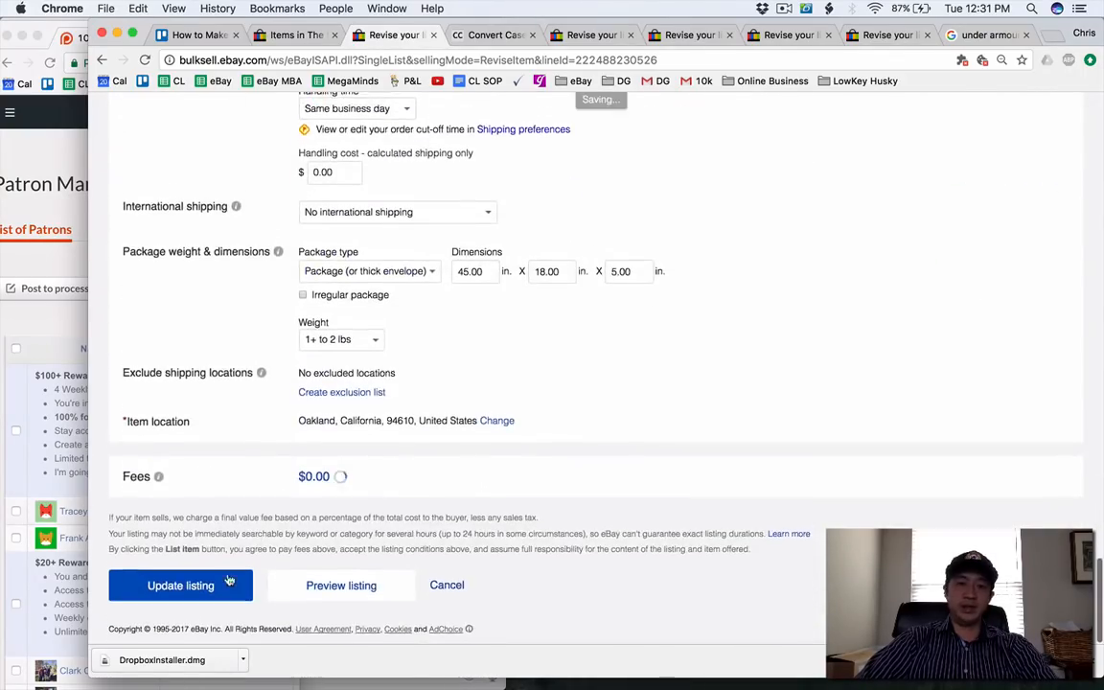
{"action": "left_click", "coordinate": [227, 586]}
Look over the Coach tote's revise form, and close the four remaining unedited revise pages and the under armour search.
{"action": "left_click", "coordinate": [479, 35]}
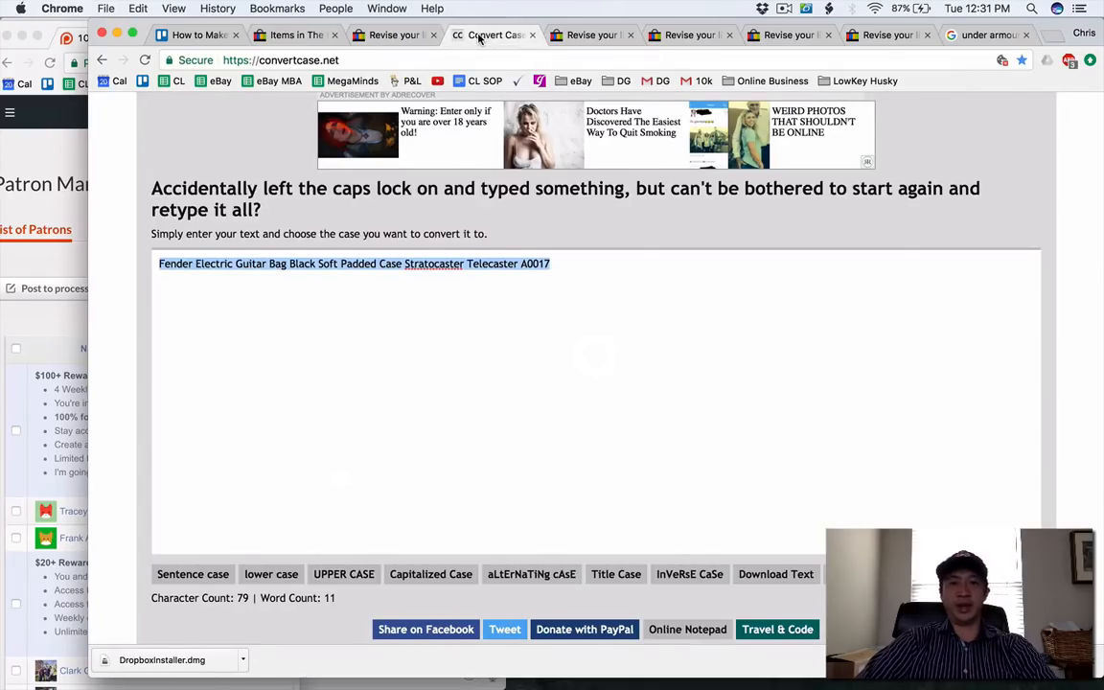
{"action": "left_click", "coordinate": [587, 35]}
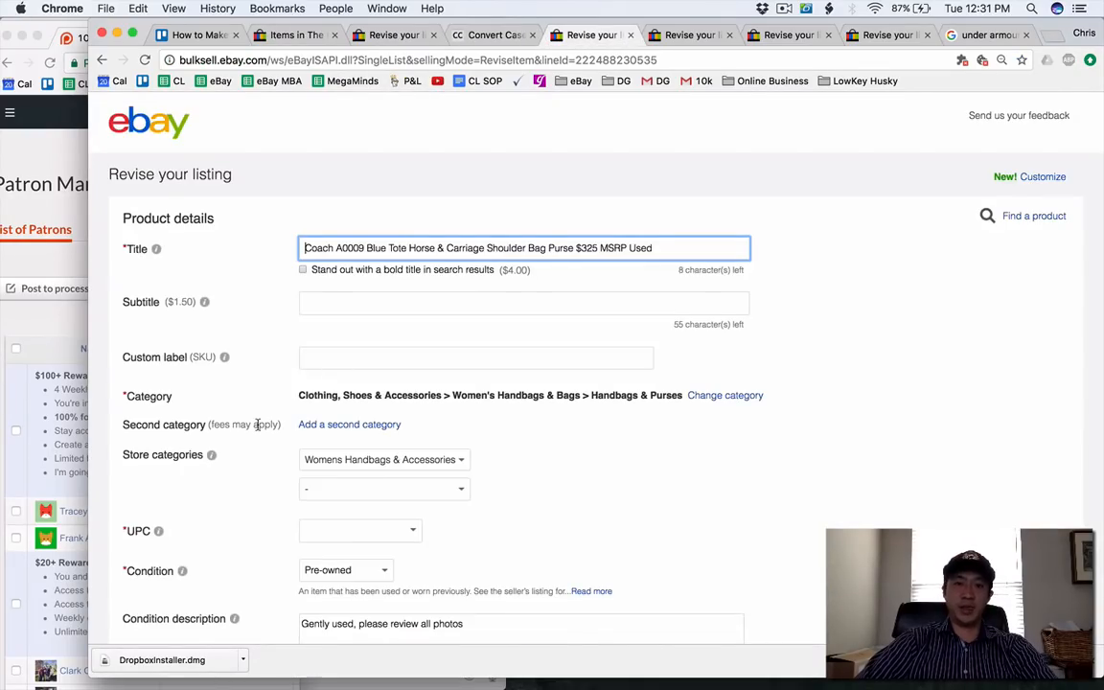
{"action": "scroll", "coordinate": [257, 425], "scroll_direction": "down", "scroll_amount": 20}
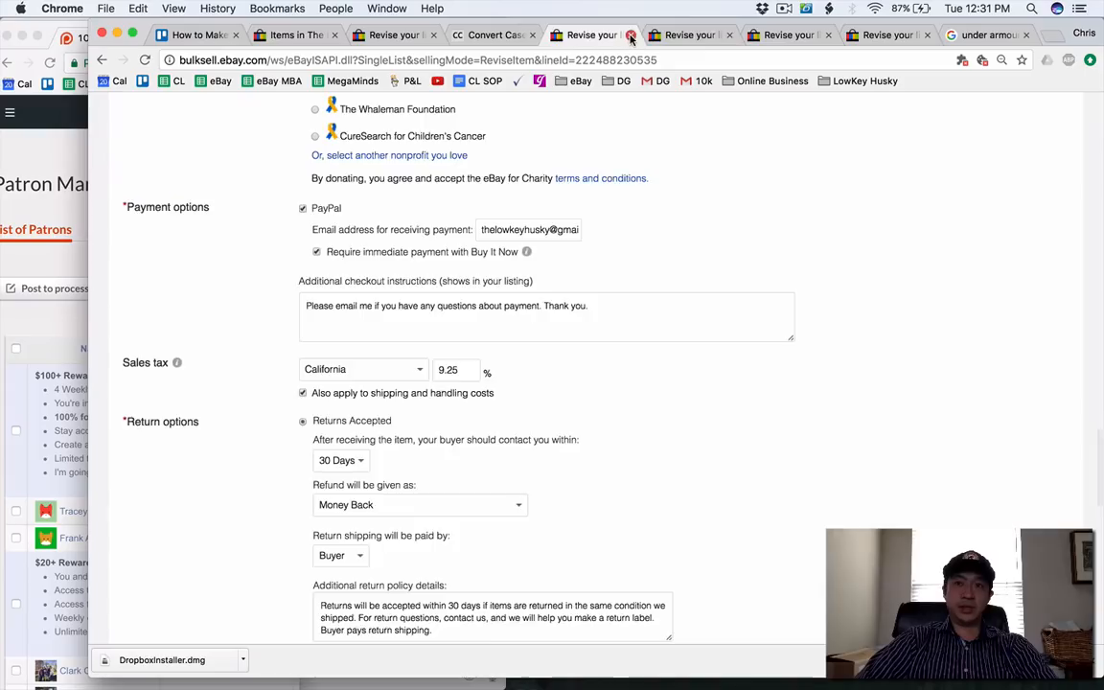
{"action": "left_click", "coordinate": [630, 36]}
{"action": "left_click", "coordinate": [630, 35]}
{"action": "left_click", "coordinate": [631, 36]}
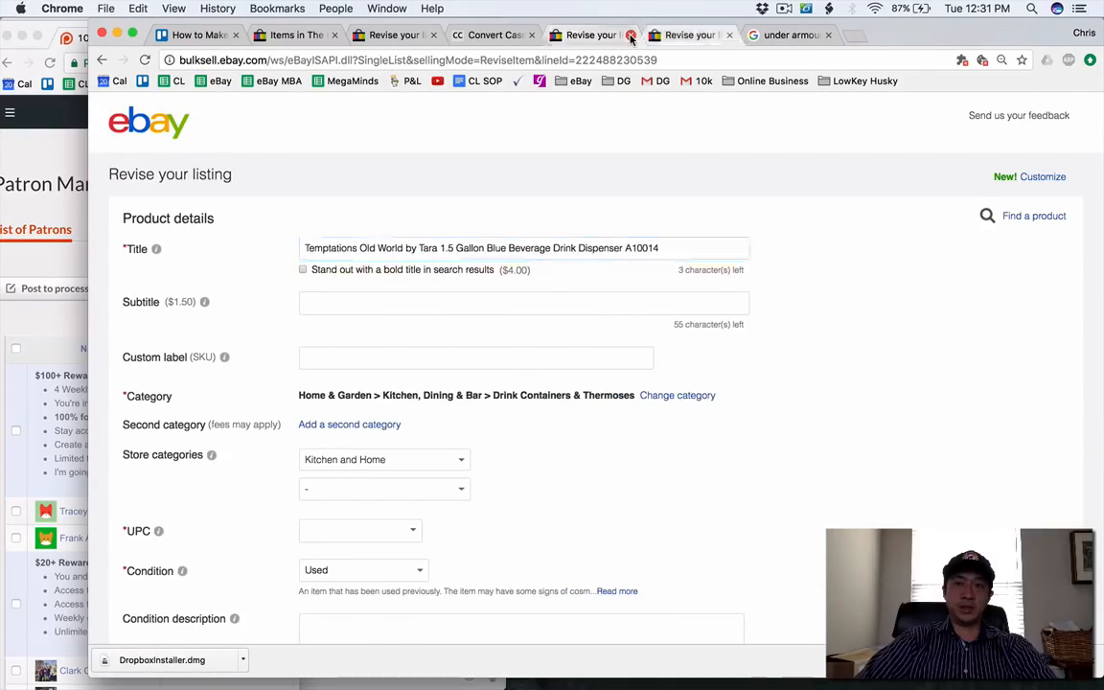
{"action": "left_click", "coordinate": [630, 35]}
{"action": "left_click", "coordinate": [630, 36]}
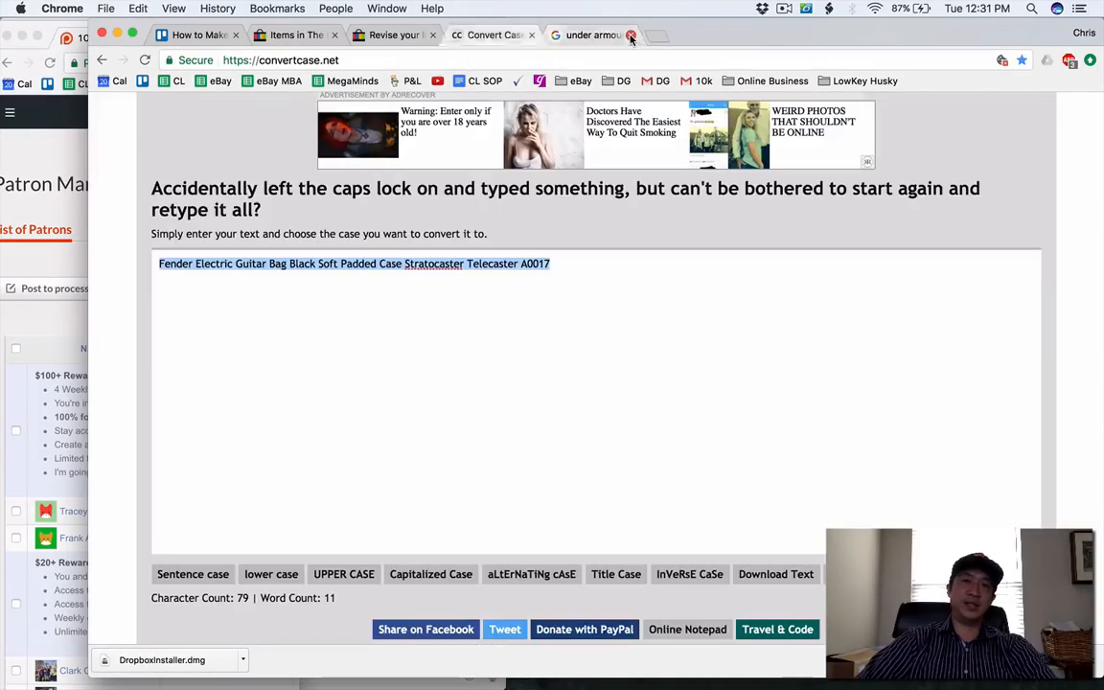
Close the updated Fender listing's page and refresh the storefront's Other category.
{"action": "left_click", "coordinate": [465, 38]}
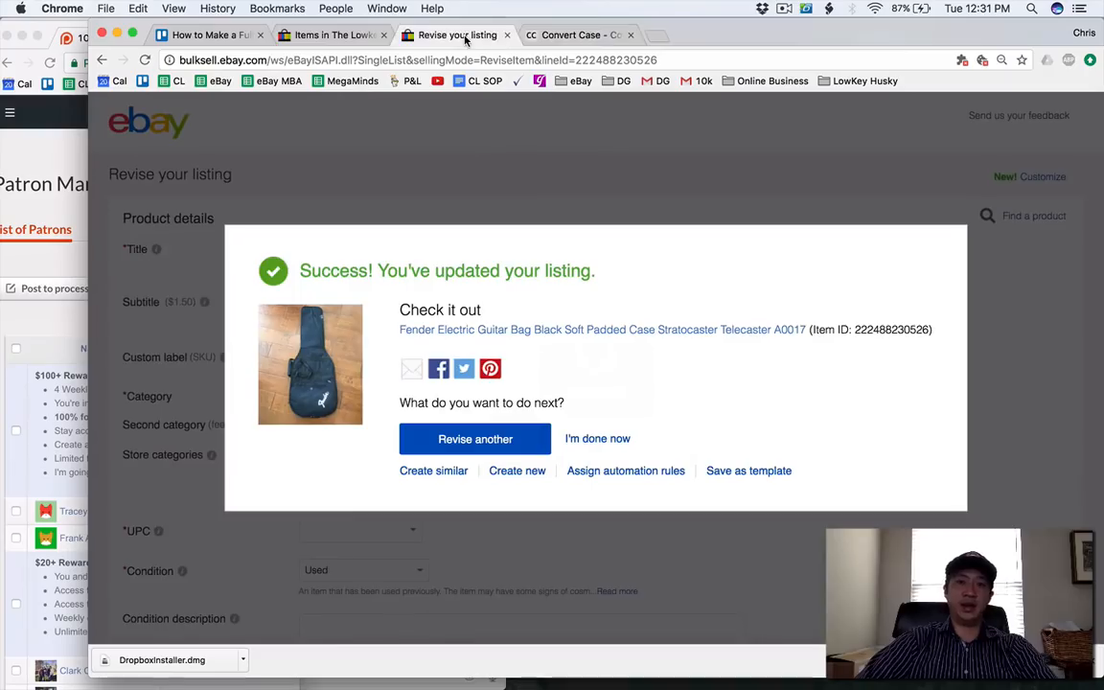
{"action": "double_click", "coordinate": [581, 457]}
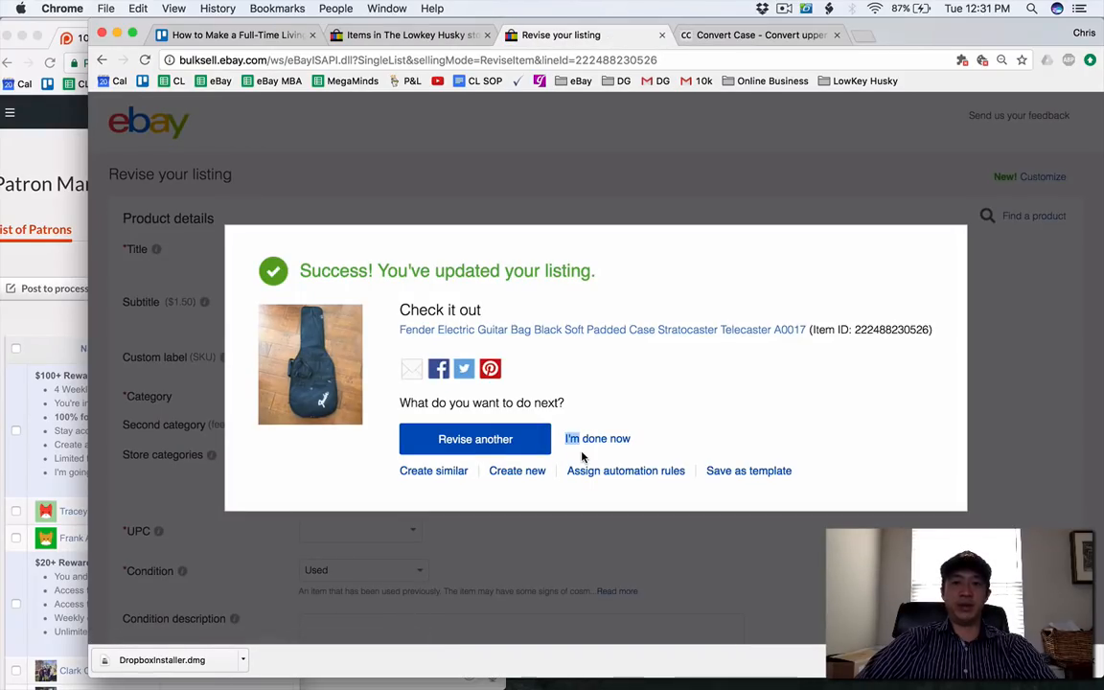
{"action": "left_click", "coordinate": [662, 35]}
{"action": "left_click", "coordinate": [374, 33]}
{"action": "scroll", "coordinate": [401, 514], "scroll_direction": "up", "scroll_amount": 15}
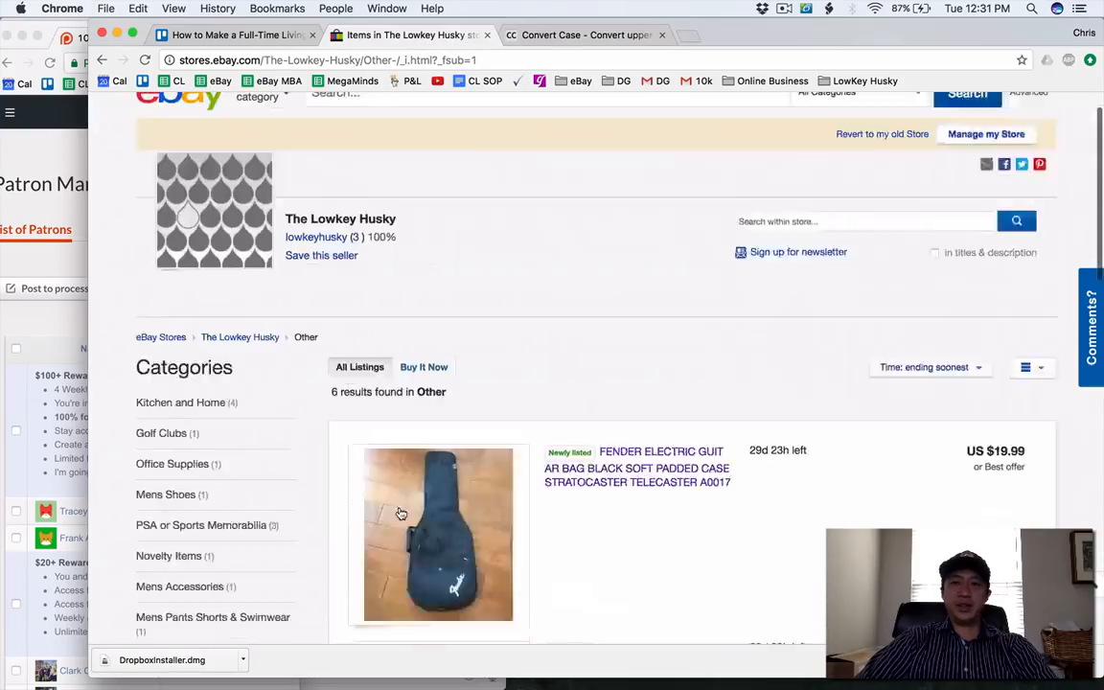
{"action": "scroll", "coordinate": [400, 513], "scroll_direction": "up", "scroll_amount": 2}
{"action": "key", "text": "super+r"}
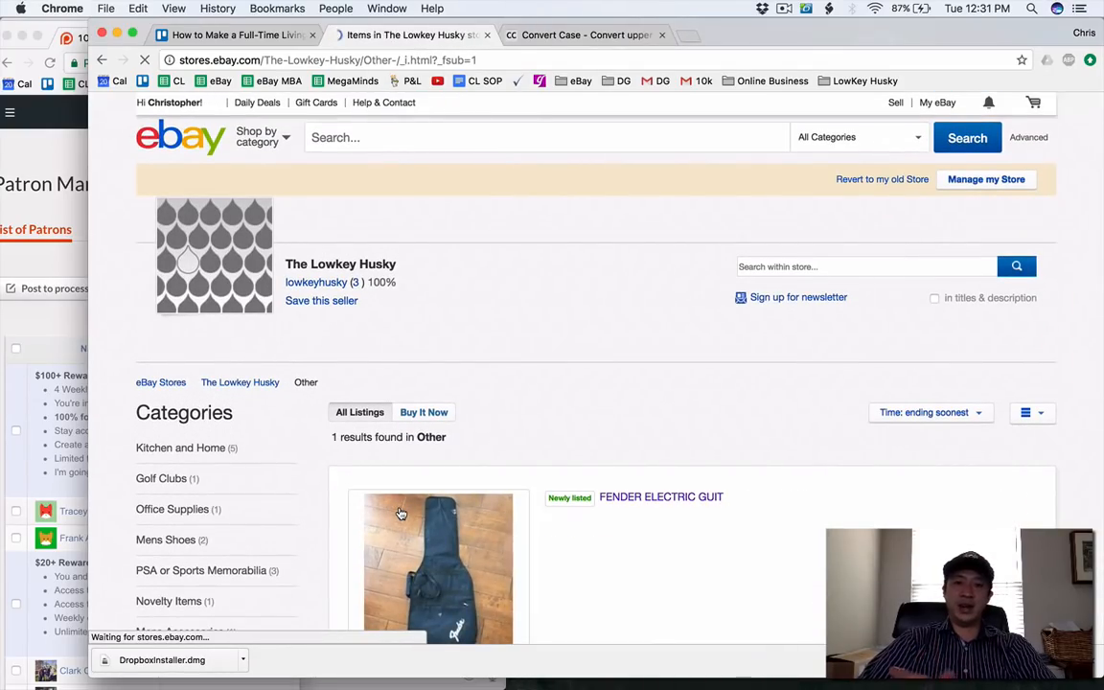
Review the storefront's category list and the feedback received on the seller's feedback profile.
{"action": "scroll", "coordinate": [535, 539], "scroll_direction": "down", "scroll_amount": 4}
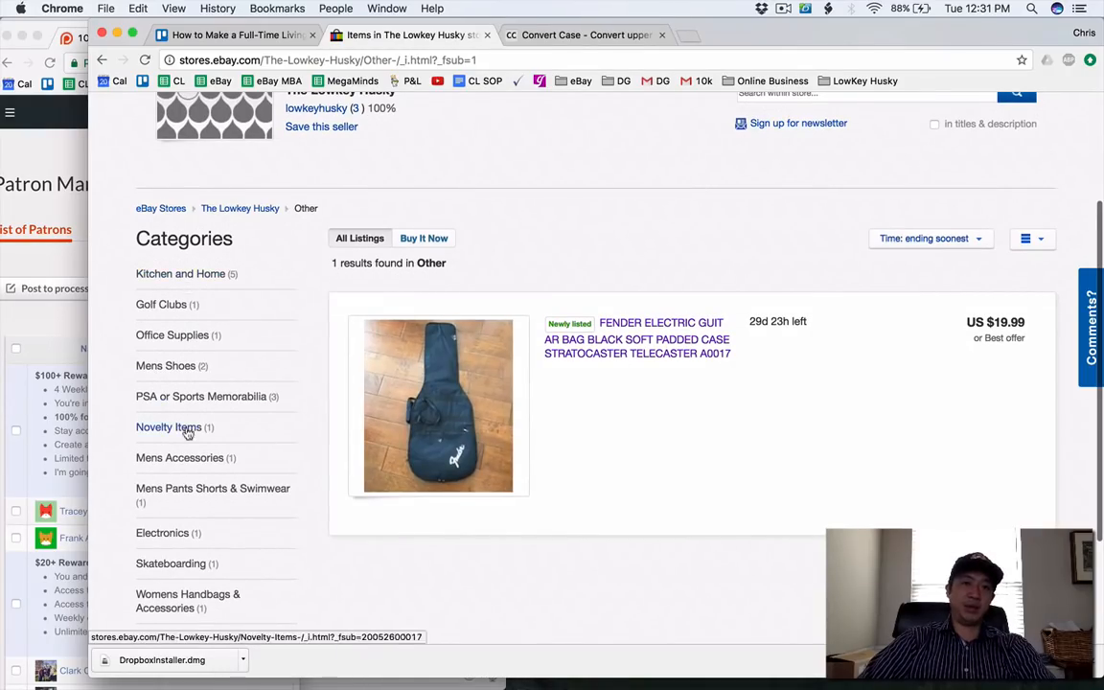
{"action": "scroll", "coordinate": [187, 433], "scroll_direction": "up", "scroll_amount": 4}
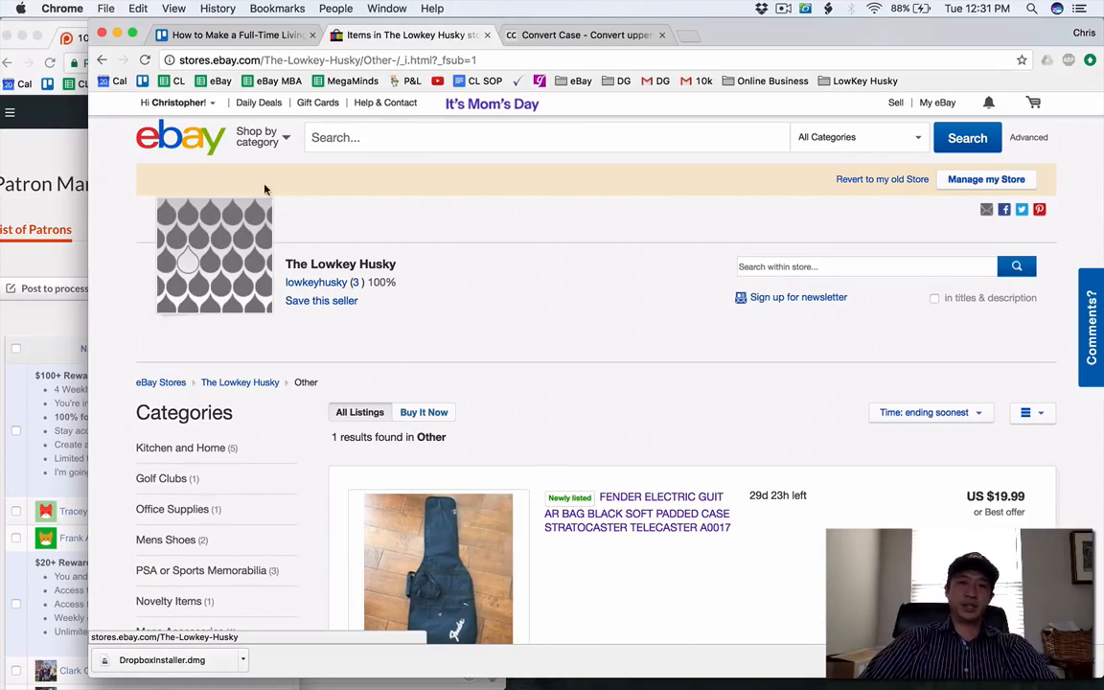
{"action": "left_click", "coordinate": [353, 287]}
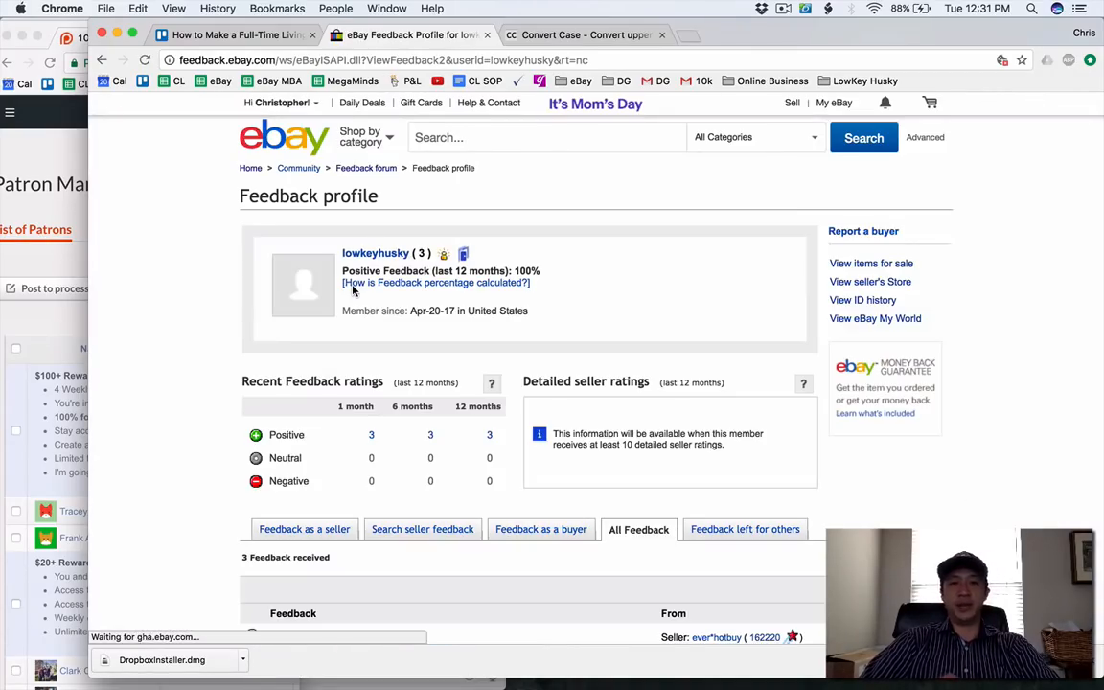
{"action": "scroll", "coordinate": [353, 291], "scroll_direction": "down", "scroll_amount": 3}
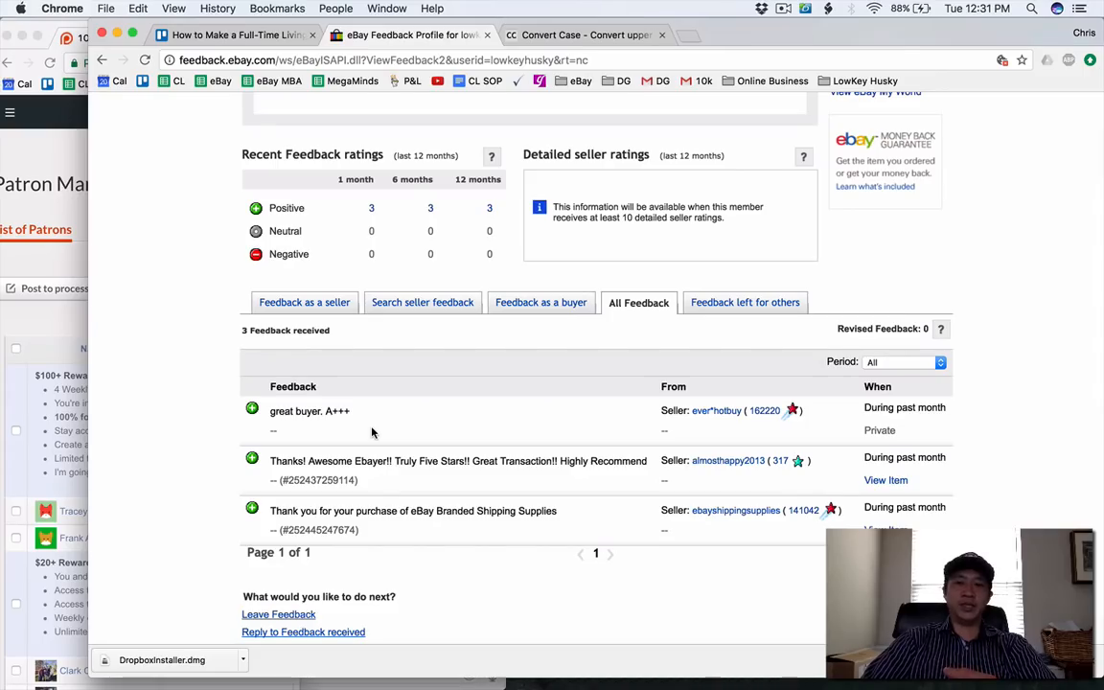
Open the Seller Hub overview and examine its listings, seller level and feedback summaries.
{"action": "scroll", "coordinate": [372, 432], "scroll_direction": "up", "scroll_amount": 5}
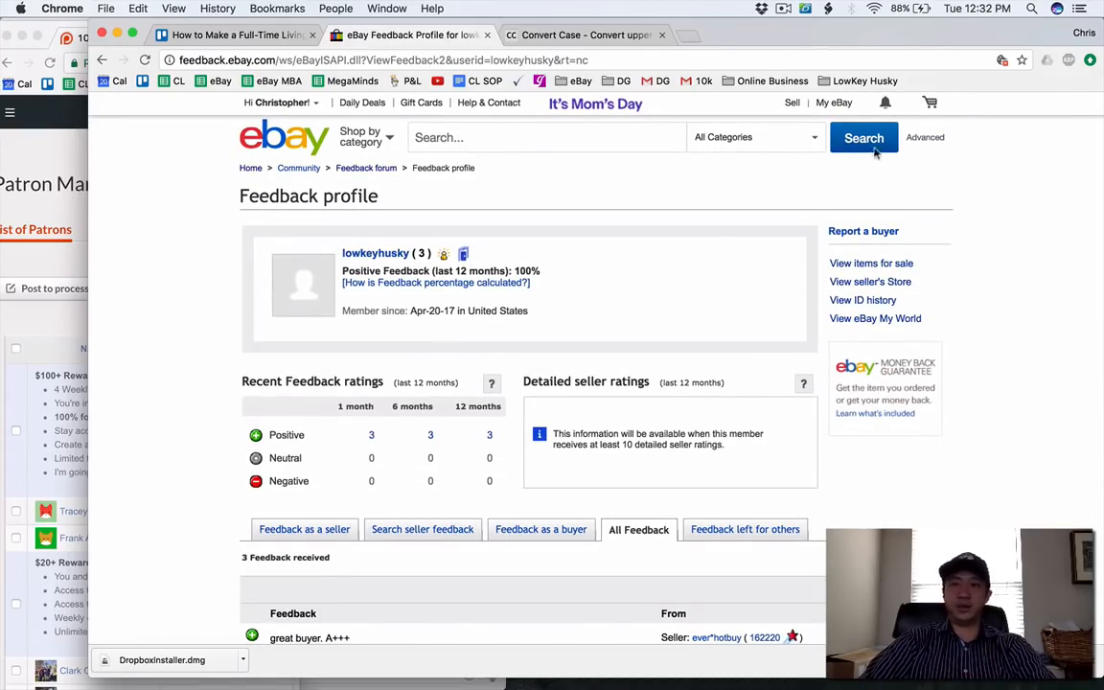
{"action": "left_click", "coordinate": [833, 104]}
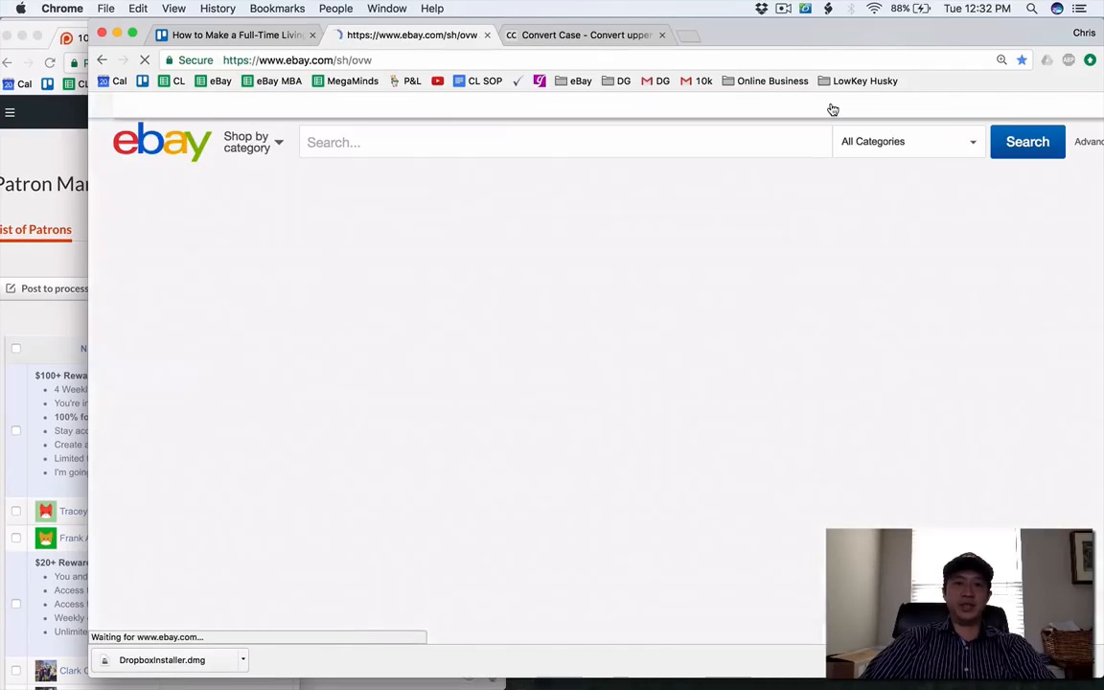
{"action": "scroll", "coordinate": [752, 222], "scroll_direction": "down", "scroll_amount": 10}
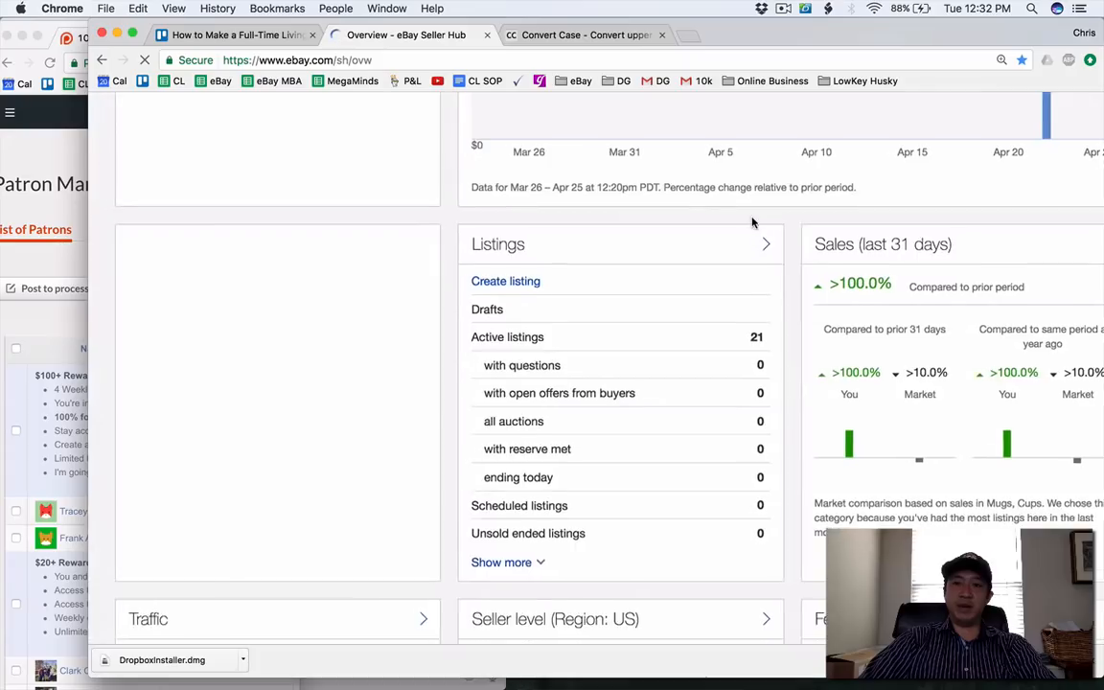
{"action": "scroll", "coordinate": [752, 221], "scroll_direction": "down", "scroll_amount": 5}
{"action": "scroll", "coordinate": [732, 254], "scroll_direction": "down", "scroll_amount": 8}
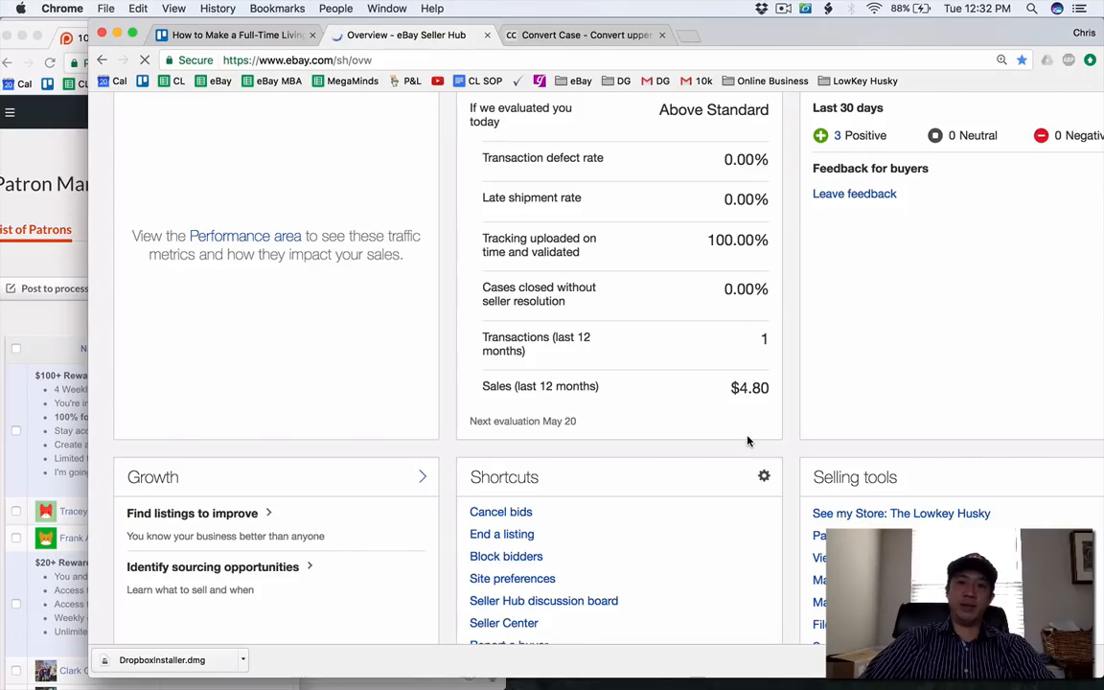
{"action": "scroll", "coordinate": [743, 381], "scroll_direction": "up", "scroll_amount": 1}
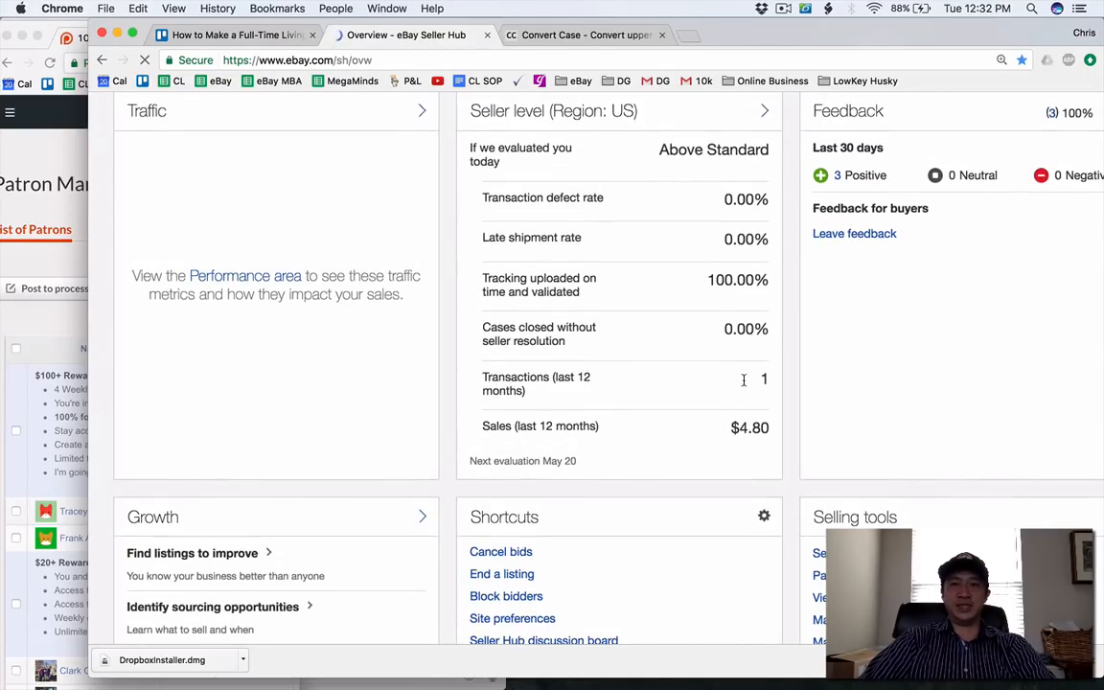
{"action": "scroll", "coordinate": [736, 428], "scroll_direction": "up", "scroll_amount": 10}
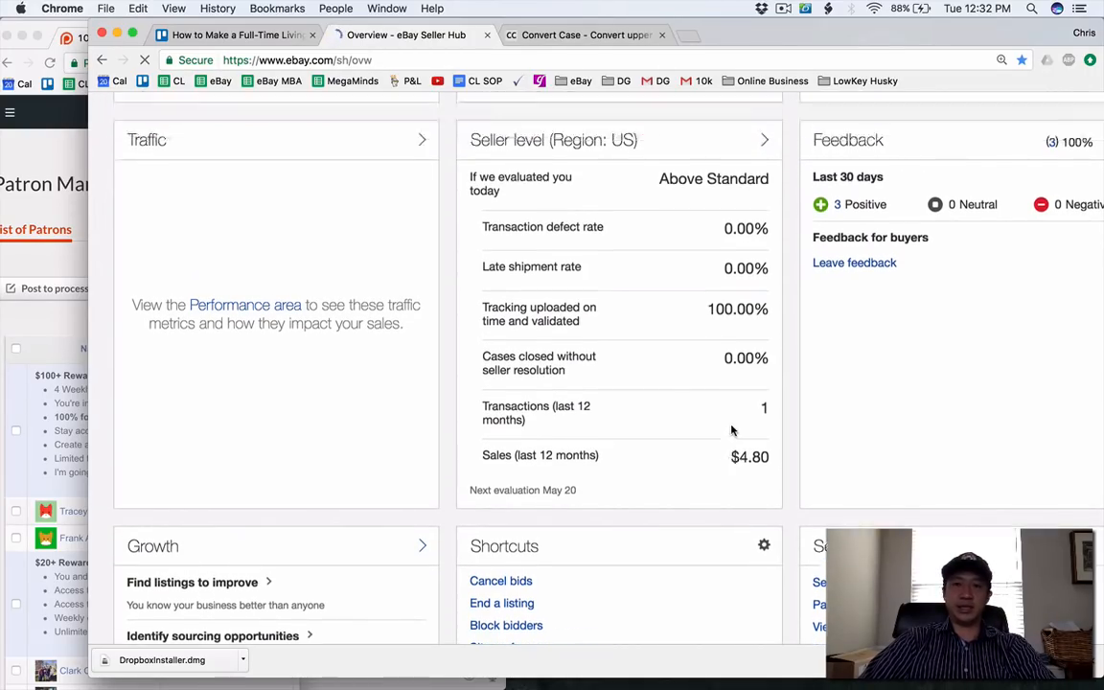
{"action": "scroll", "coordinate": [731, 430], "scroll_direction": "down", "scroll_amount": 2}
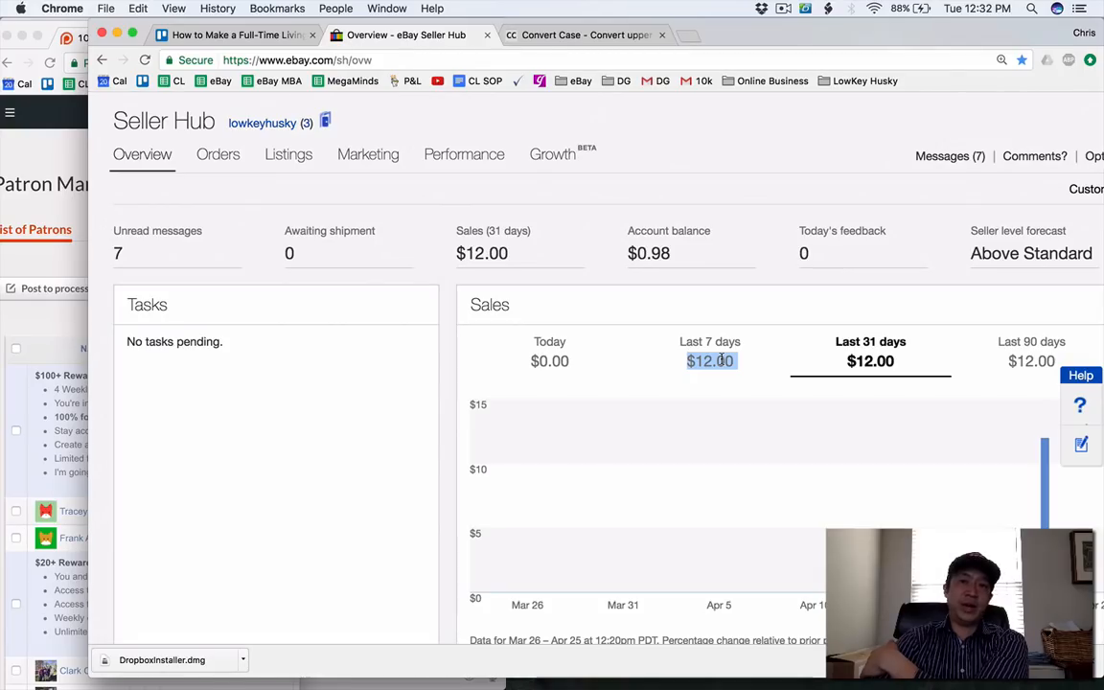
Examine the sales figure for the last 7 days and the sales chart in the Seller Hub overview.
{"action": "double_click", "coordinate": [720, 361]}
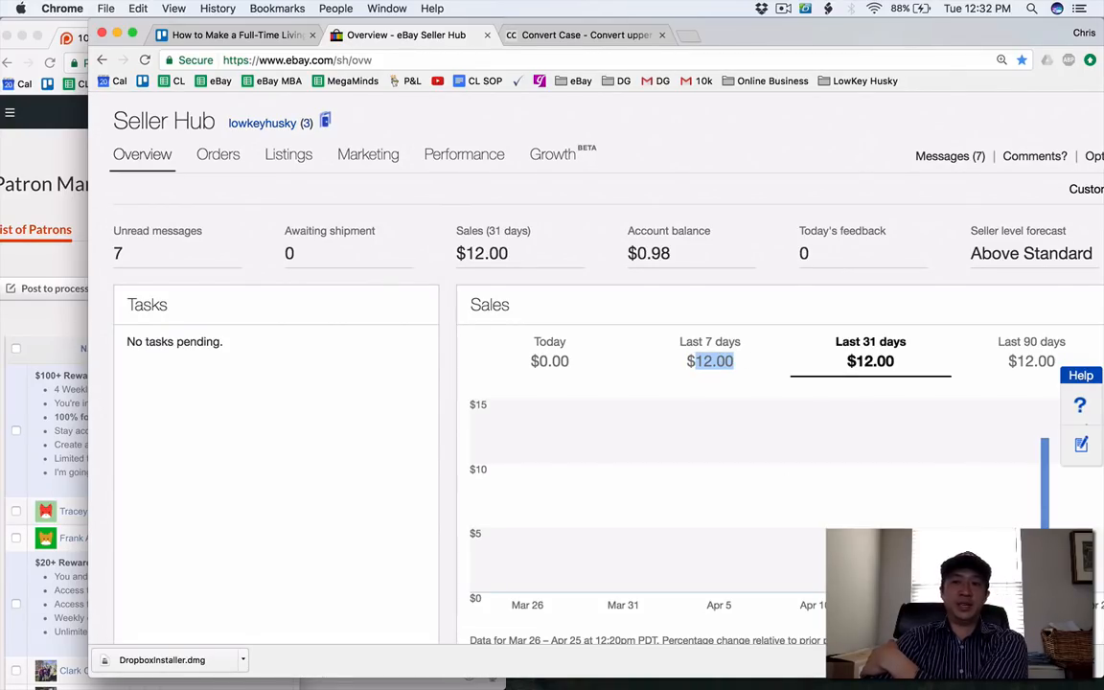
{"action": "scroll", "coordinate": [594, 402], "scroll_direction": "down", "scroll_amount": 2}
{"action": "scroll", "coordinate": [594, 403], "scroll_direction": "right", "scroll_amount": 1}
{"action": "scroll", "coordinate": [594, 402], "scroll_direction": "up", "scroll_amount": 2}
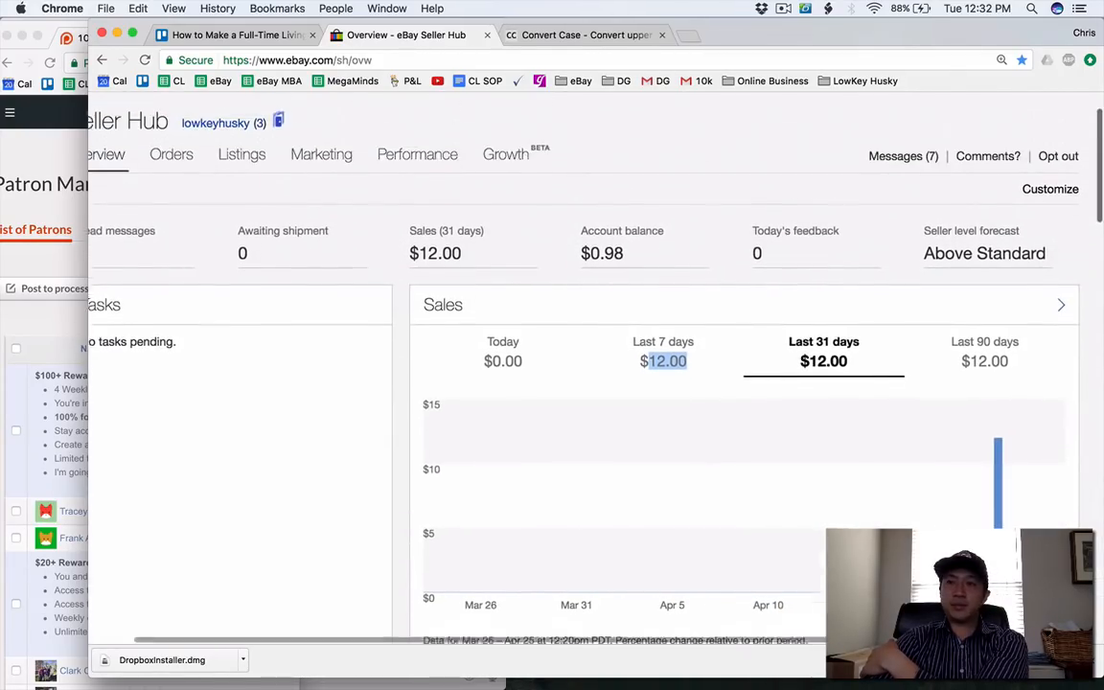
{"action": "scroll", "coordinate": [594, 402], "scroll_direction": "left", "scroll_amount": 1}
{"action": "scroll", "coordinate": [594, 403], "scroll_direction": "up", "scroll_amount": 1}
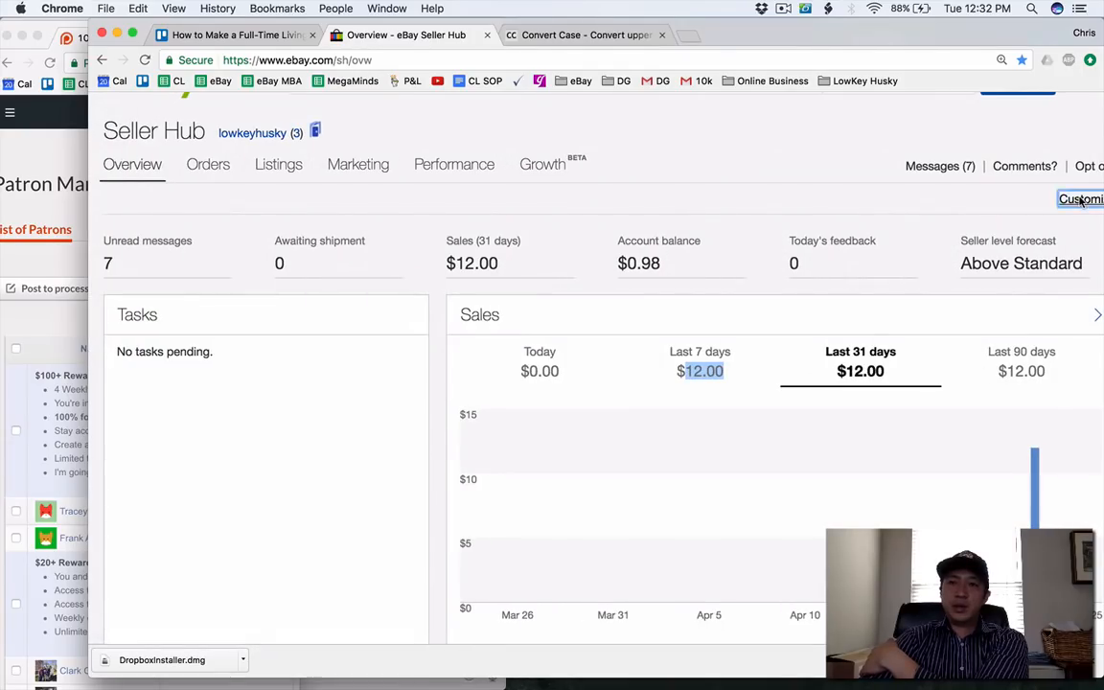
Open the overview's customization options, look through its panels down to promotional offers and monthly limits, and return to the regular overview.
{"action": "left_click", "coordinate": [1080, 199]}
{"action": "scroll", "coordinate": [816, 267], "scroll_direction": "down", "scroll_amount": 3}
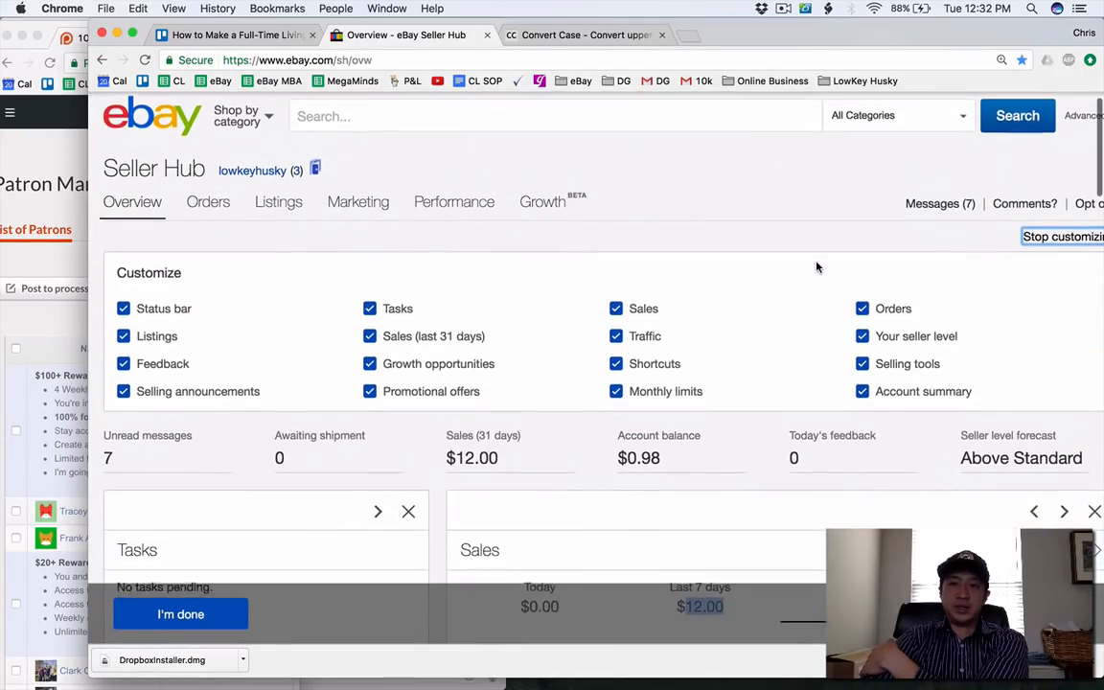
{"action": "scroll", "coordinate": [817, 266], "scroll_direction": "down", "scroll_amount": 10}
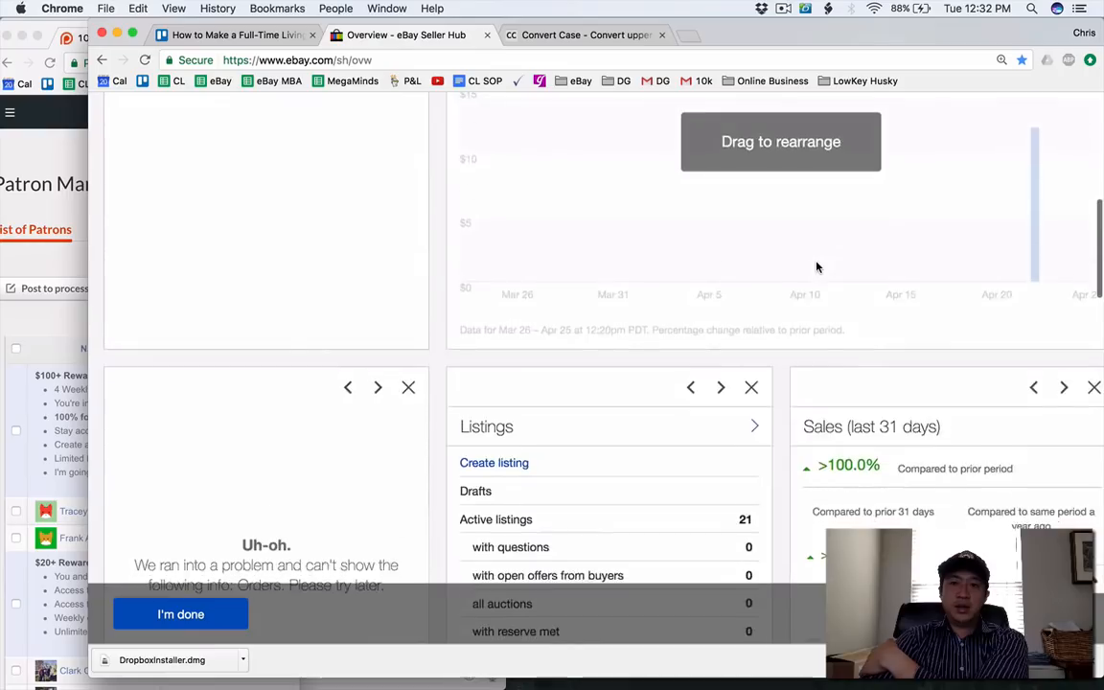
{"action": "scroll", "coordinate": [816, 267], "scroll_direction": "down", "scroll_amount": 10}
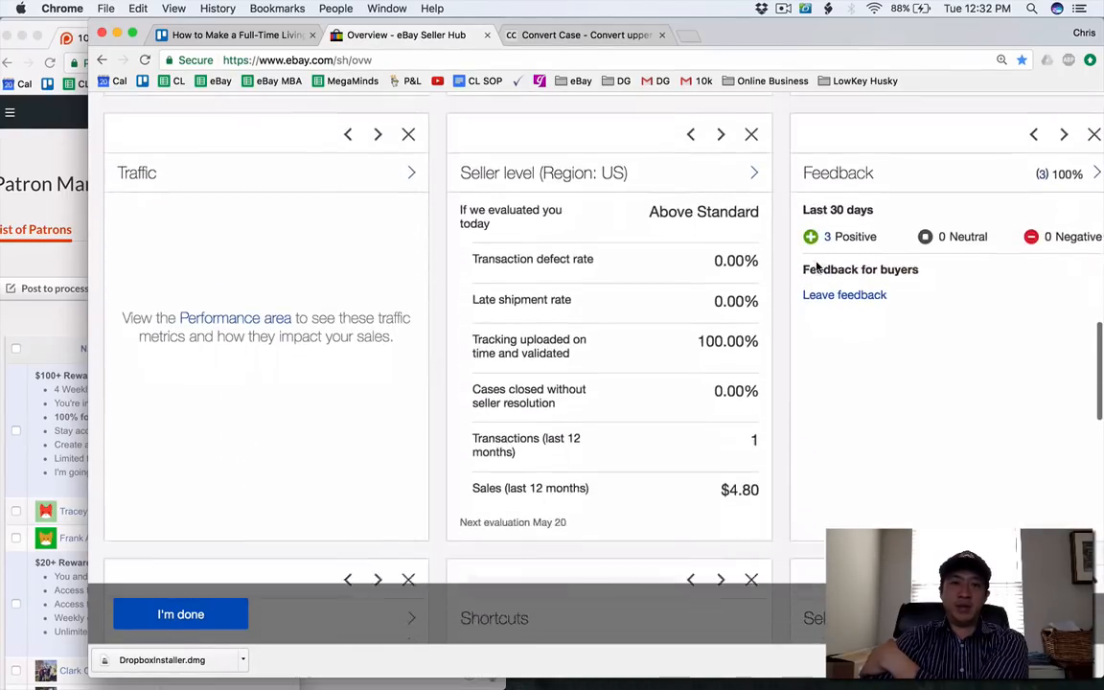
{"action": "scroll", "coordinate": [816, 267], "scroll_direction": "down", "scroll_amount": 5}
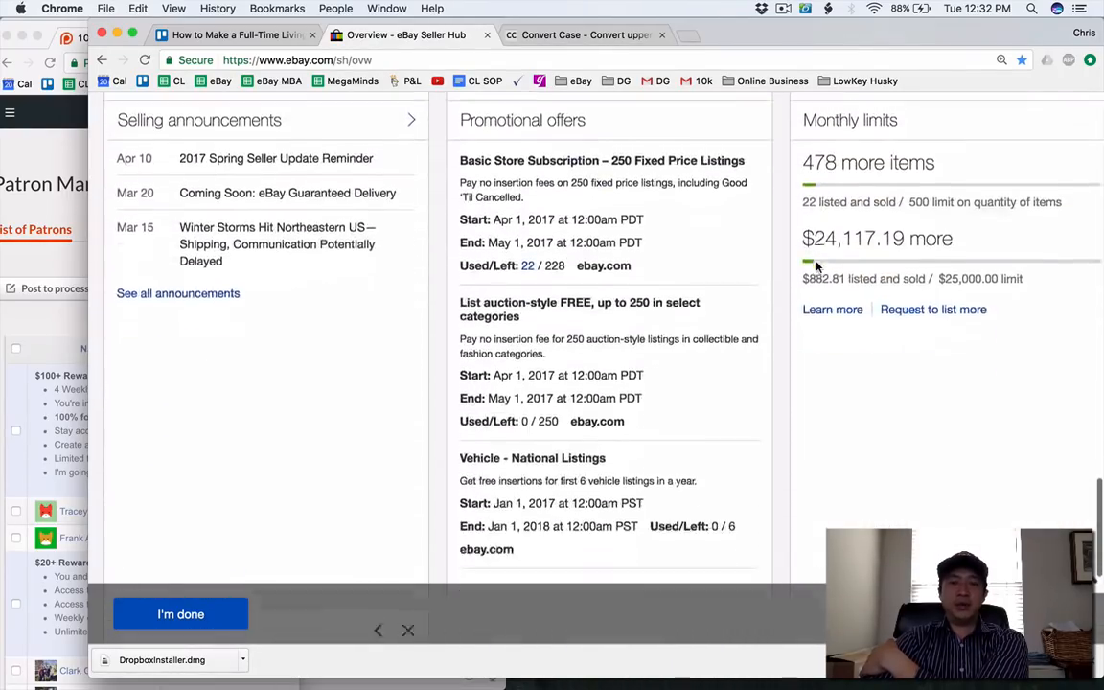
{"action": "scroll", "coordinate": [817, 266], "scroll_direction": "up", "scroll_amount": 15}
{"action": "scroll", "coordinate": [816, 266], "scroll_direction": "down", "scroll_amount": 1}
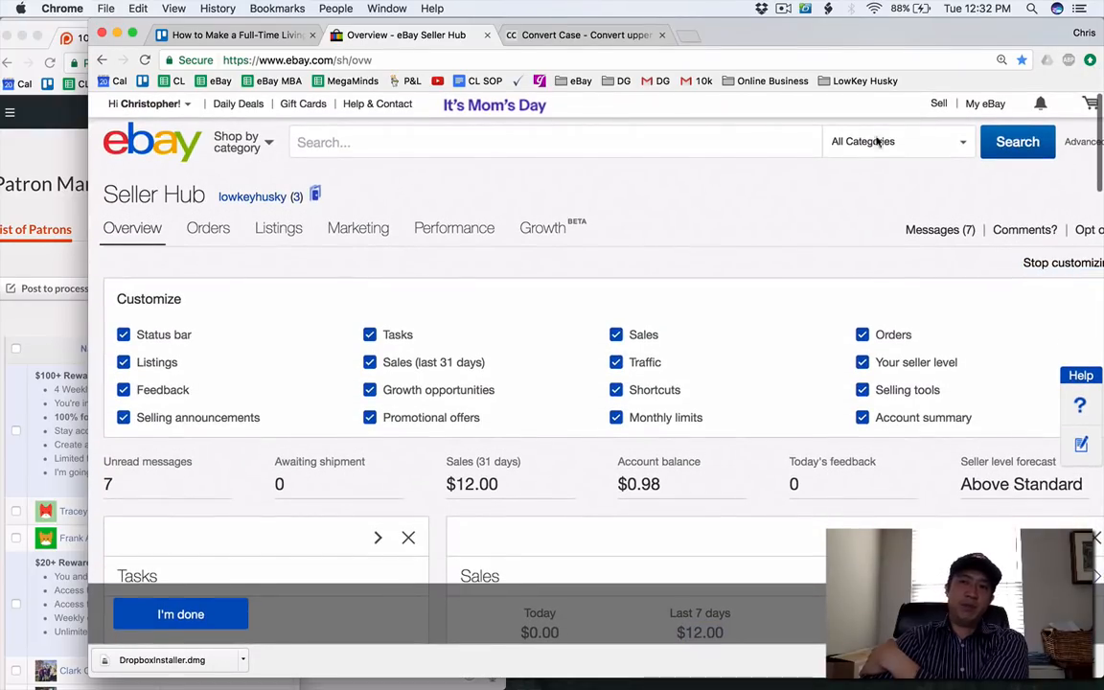
{"action": "left_click", "coordinate": [972, 106]}
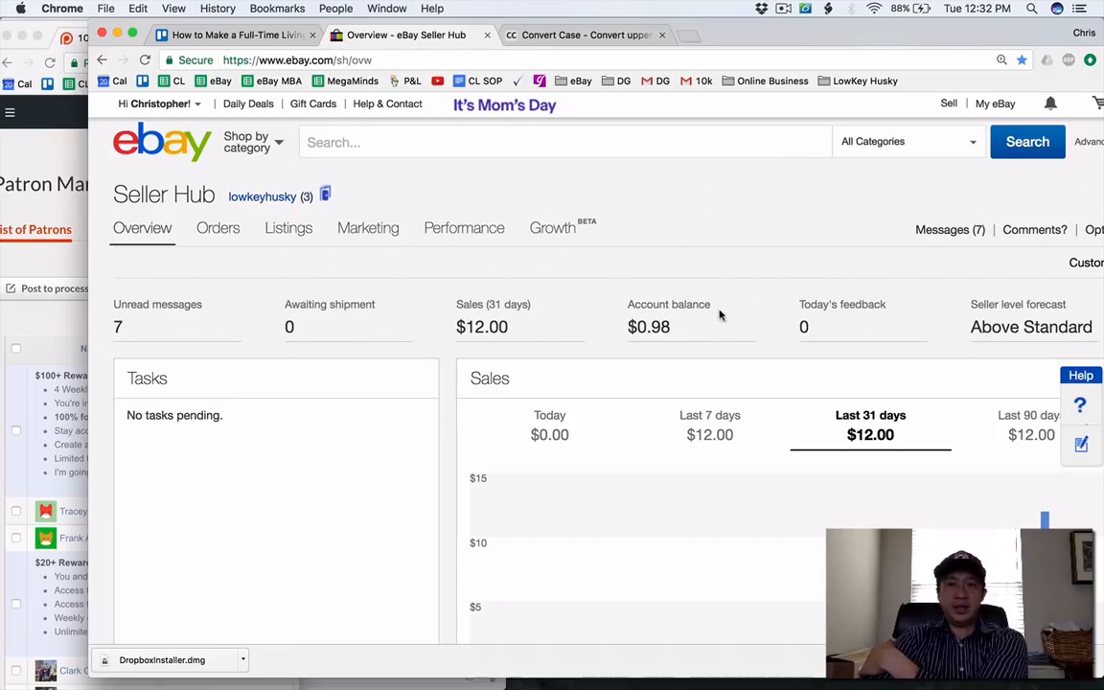
{"action": "left_click", "coordinate": [669, 333]}
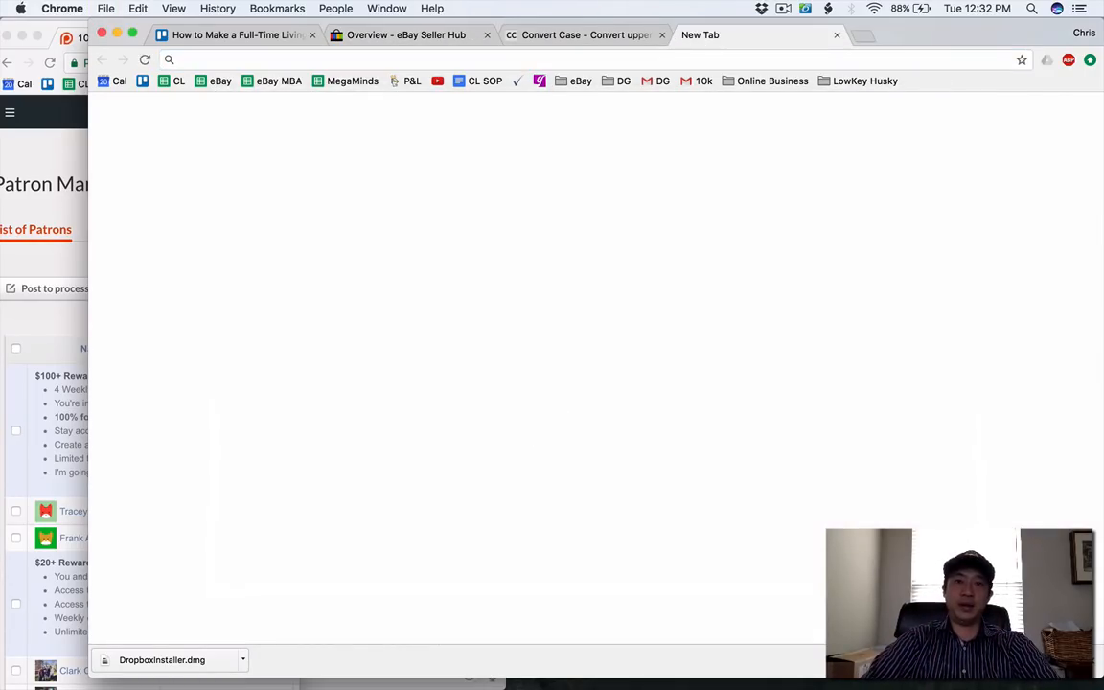
Open the PayPal home page in a new browser tab.
{"action": "left_click", "coordinate": [670, 63]}
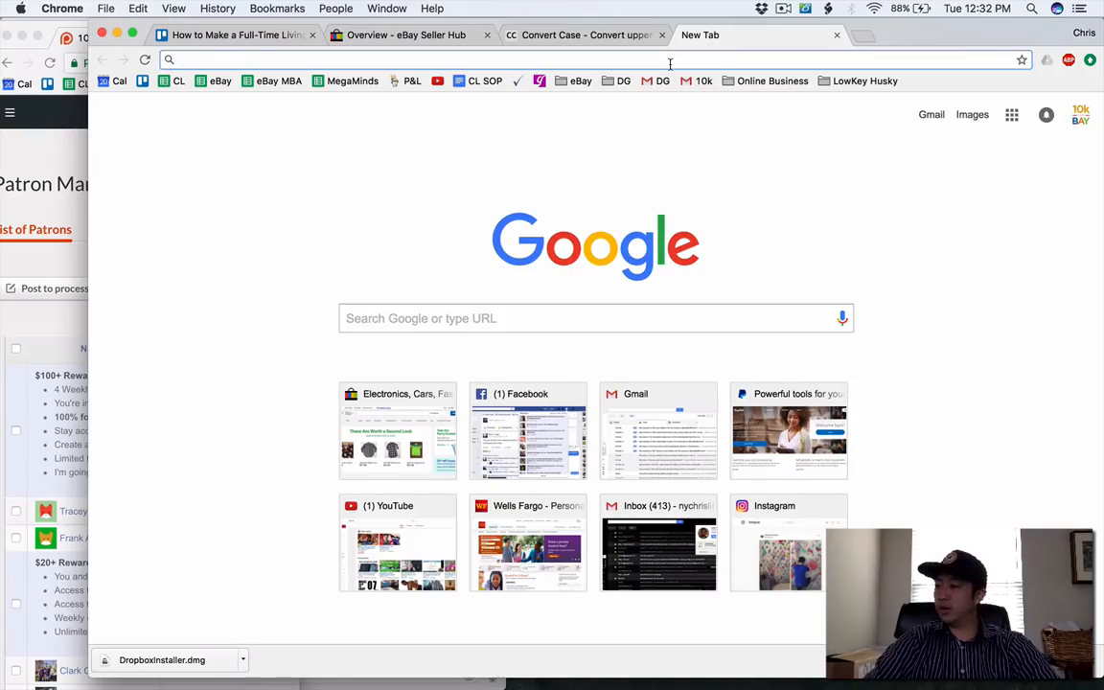
{"action": "type", "text": "pa"}
{"action": "key", "text": "Return"}
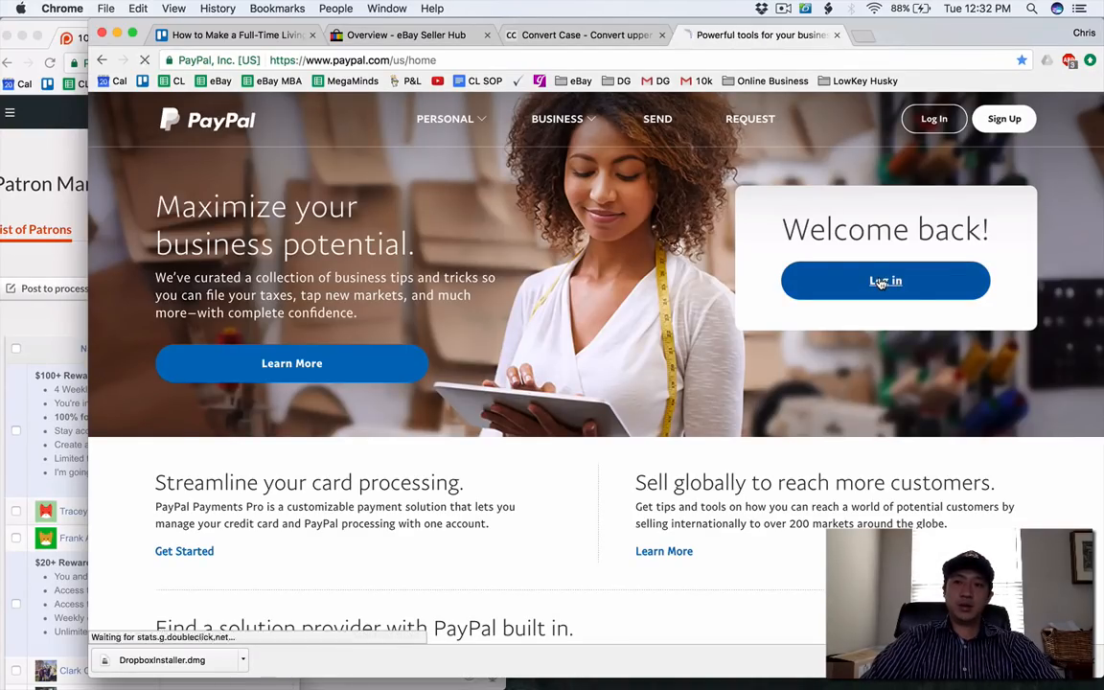
Try to log in to PayPal with the store account's e-mail address and account password.
{"action": "left_click", "coordinate": [879, 281]}
{"action": "triple_click", "coordinate": [557, 280]}
{"action": "type", "text": "thelo"}
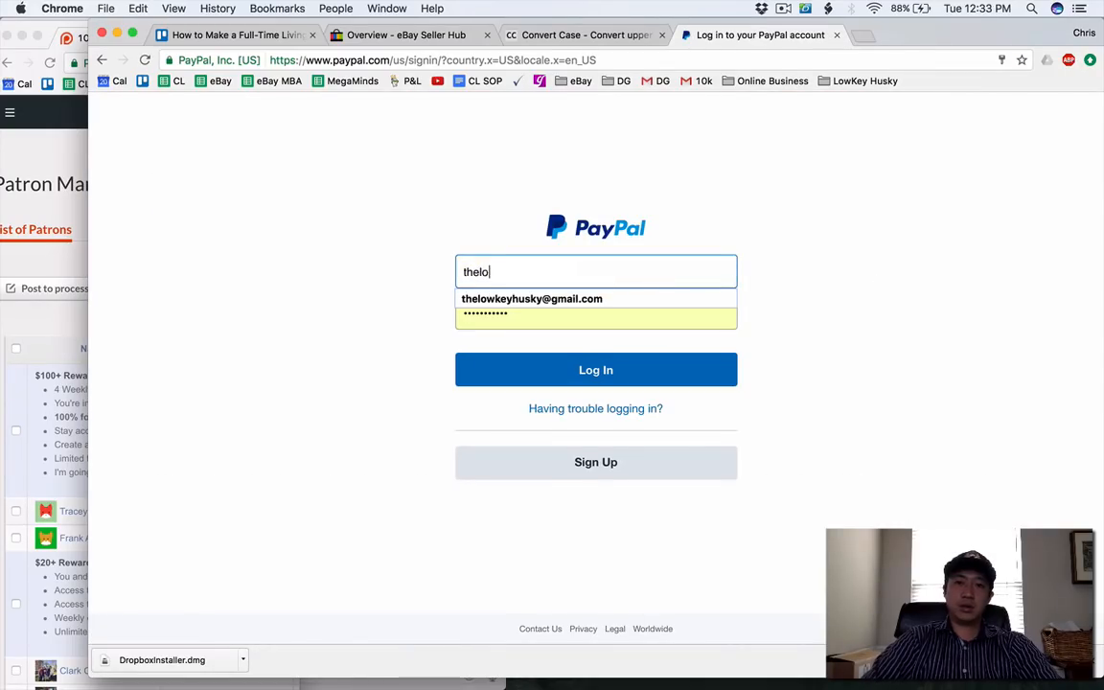
{"action": "left_click", "coordinate": [525, 299]}
{"action": "left_click", "coordinate": [517, 309]}
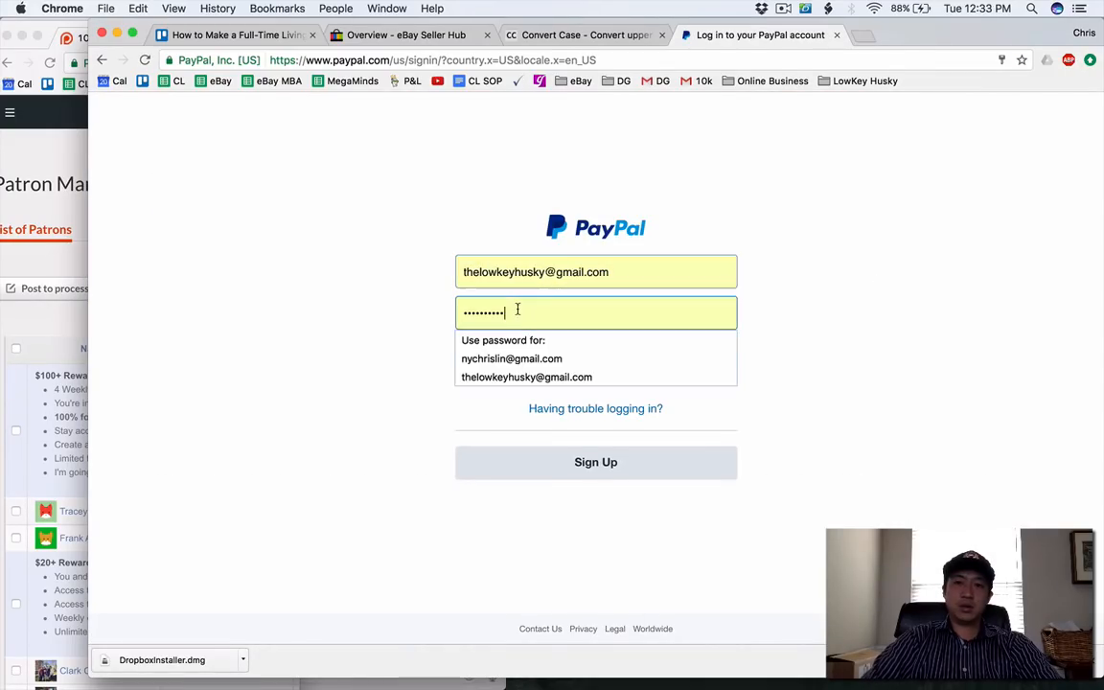
{"action": "type", "text": "**********"}
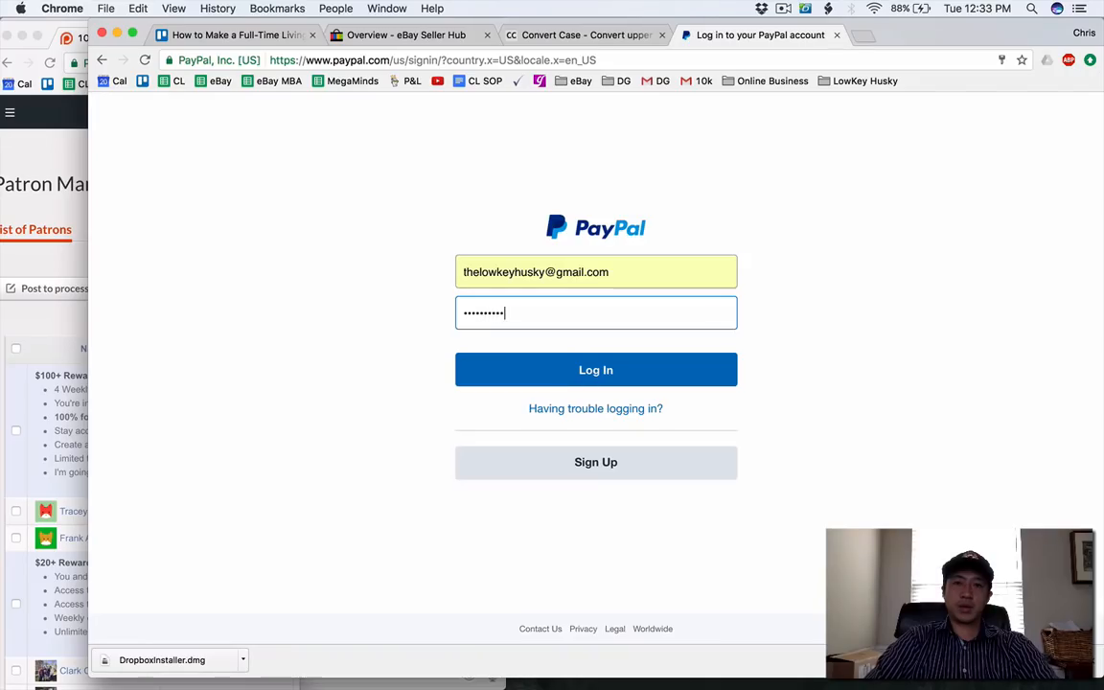
{"action": "key", "text": "Return"}
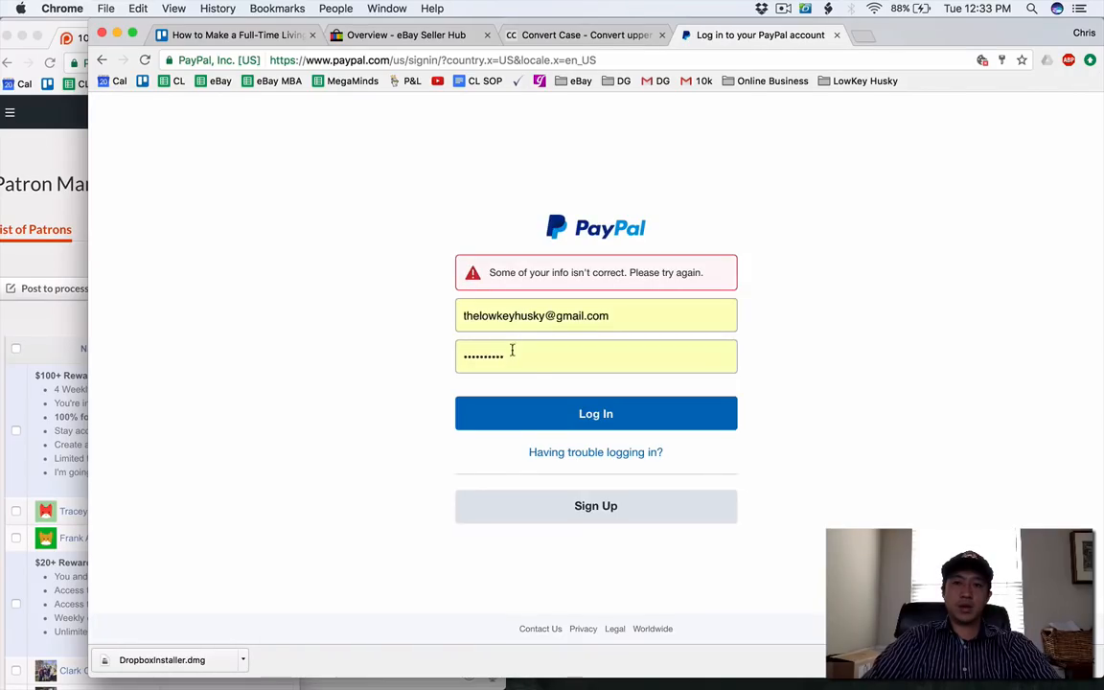
Replace the entry in the PayPal password field with the account password and resubmit the login.
{"action": "left_click", "coordinate": [512, 357]}
{"action": "key", "text": "super+a"}
{"action": "key", "text": "BackSpace"}
{"action": "type", "text": "**********"}
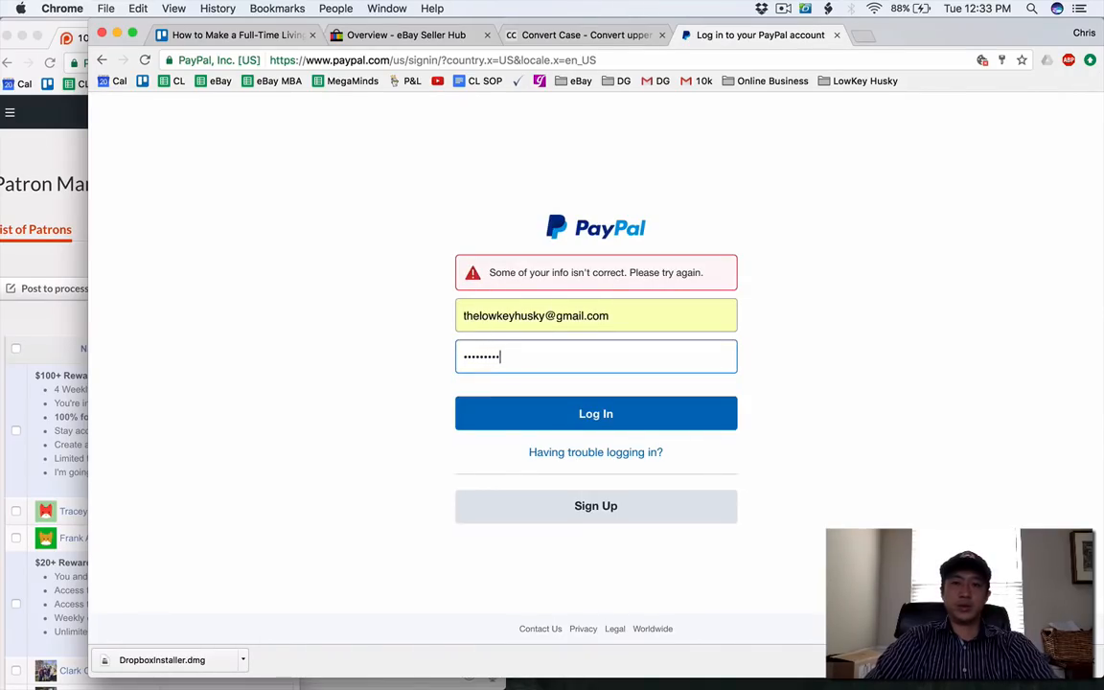
{"action": "key", "text": "Return"}
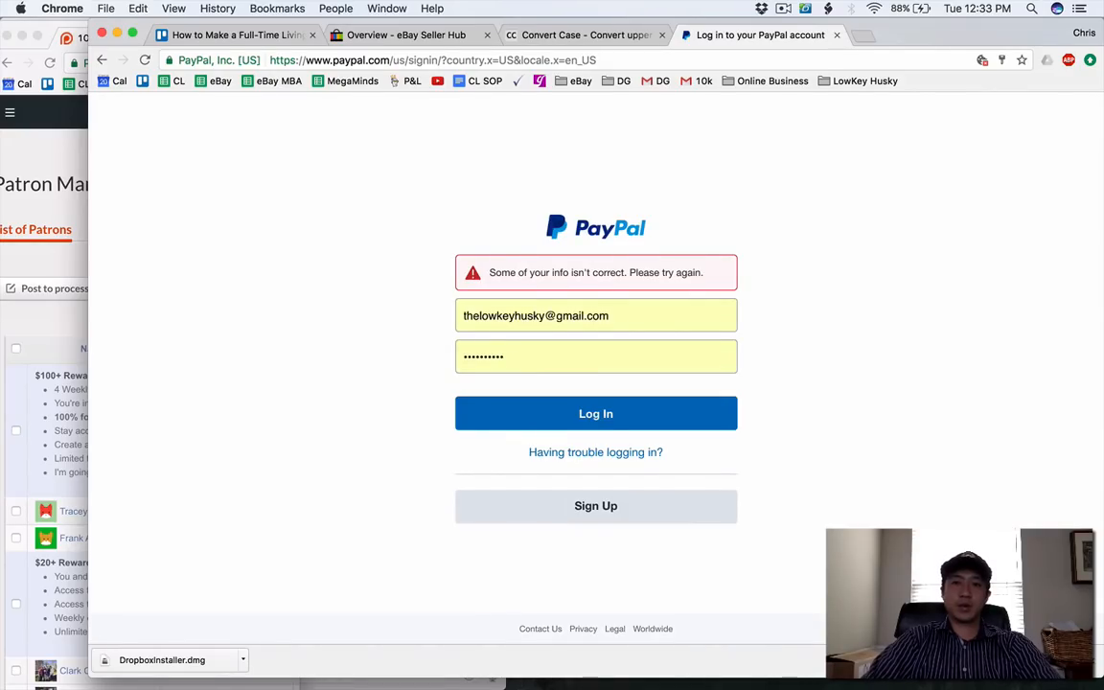
Enter the account password again and log in to the store's PayPal account.
{"action": "left_click", "coordinate": [512, 359]}
{"action": "key", "text": "super+a"}
{"action": "type", "text": "**********"}
{"action": "key", "text": "Return"}
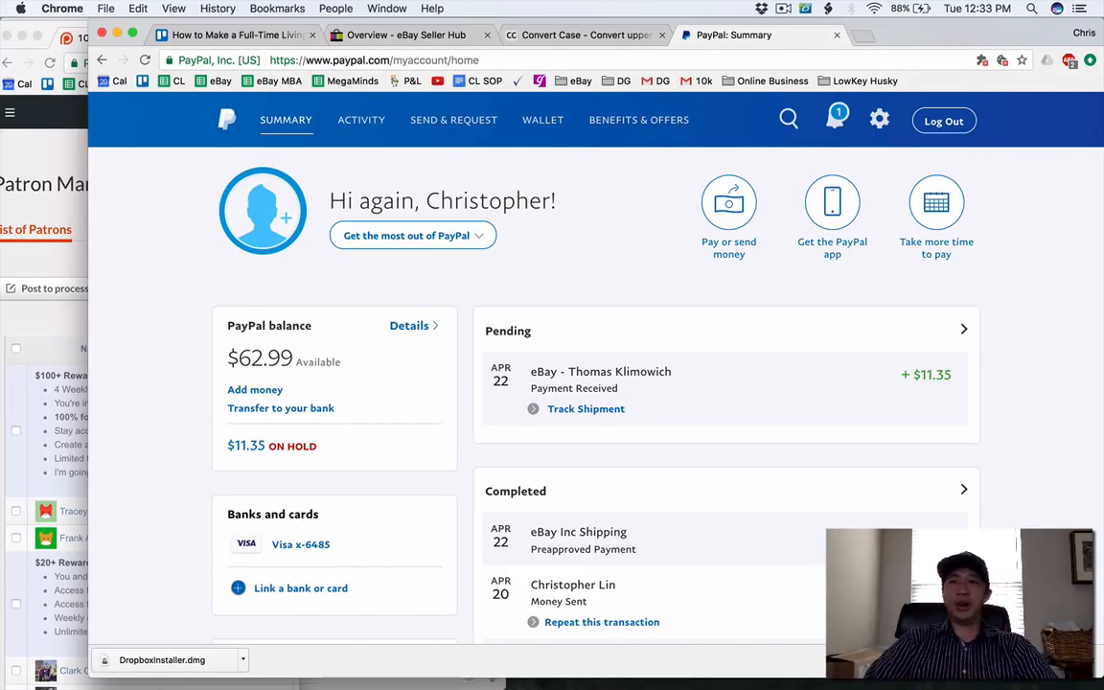
Expand the pending April 22 eBay payment and examine its hold, shipping and purchase details alongside the PayPal balance.
{"action": "scroll", "coordinate": [512, 360], "scroll_direction": "down", "scroll_amount": 1}
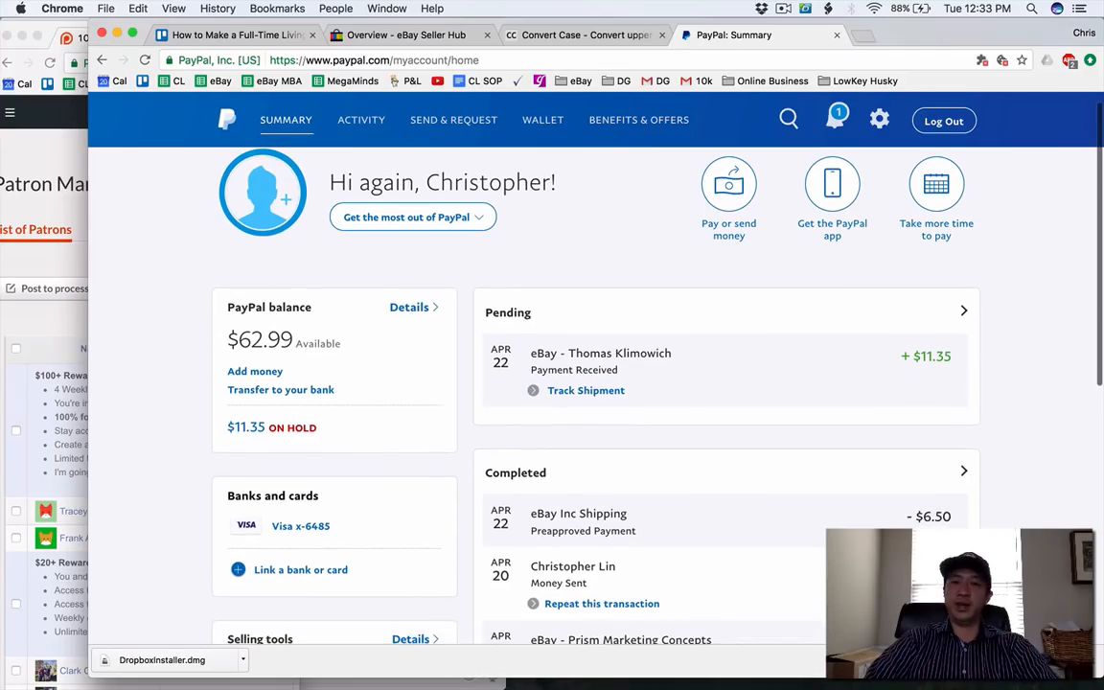
{"action": "left_click", "coordinate": [513, 360]}
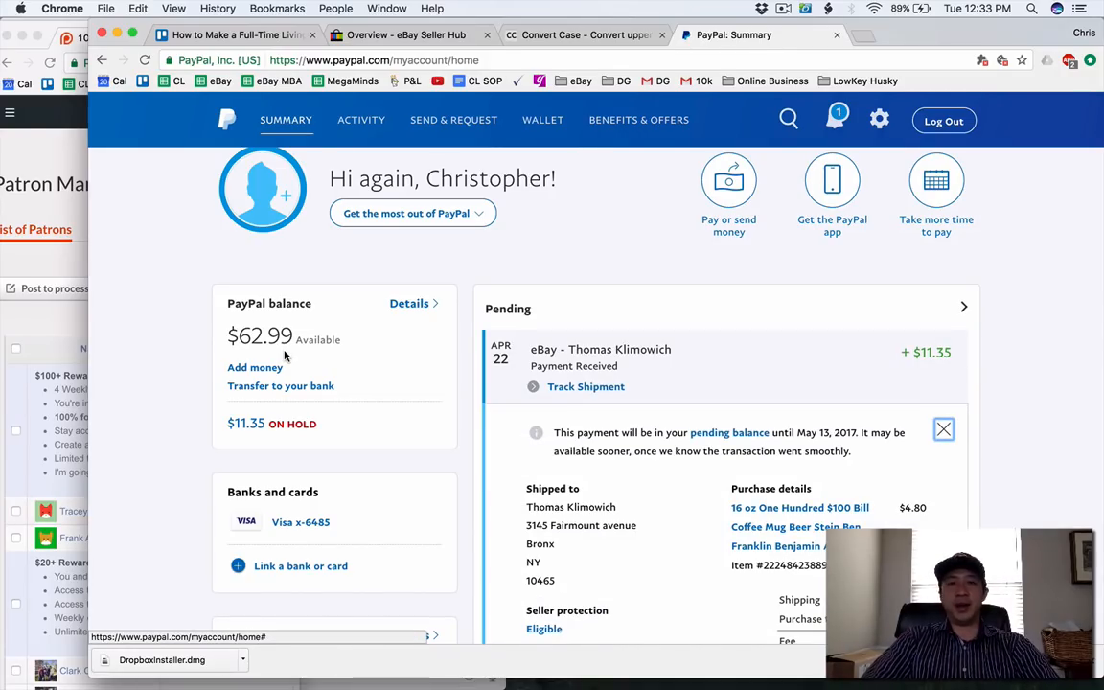
{"action": "scroll", "coordinate": [284, 356], "scroll_direction": "down", "scroll_amount": 3}
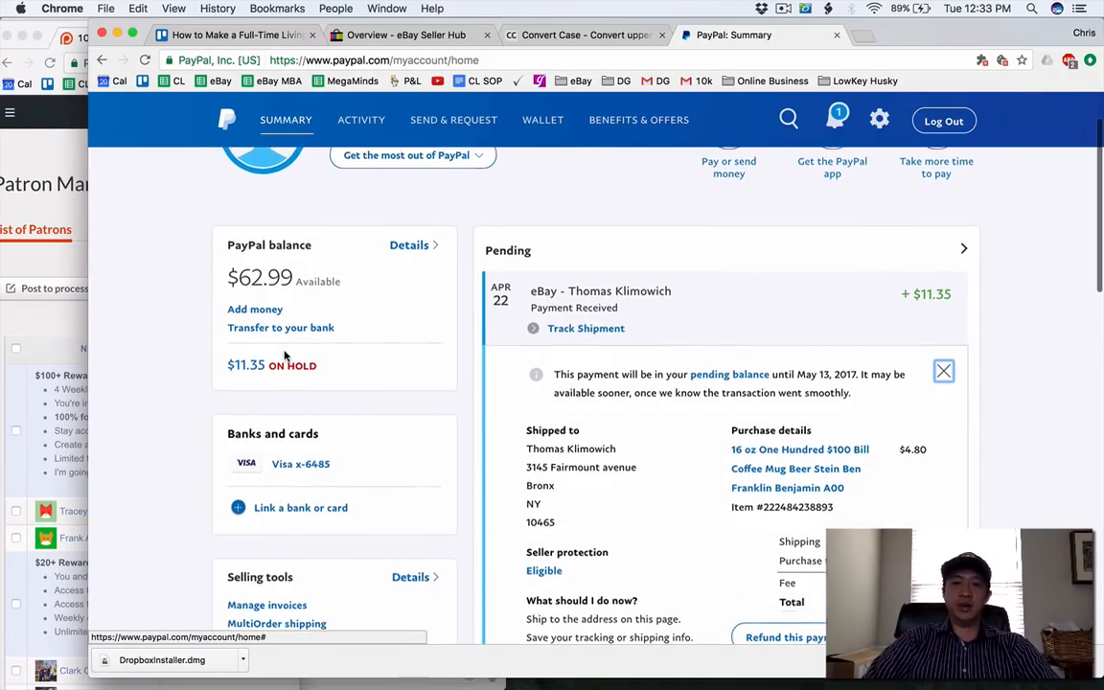
{"action": "scroll", "coordinate": [285, 357], "scroll_direction": "down", "scroll_amount": 3}
{"action": "scroll", "coordinate": [285, 356], "scroll_direction": "down", "scroll_amount": 15}
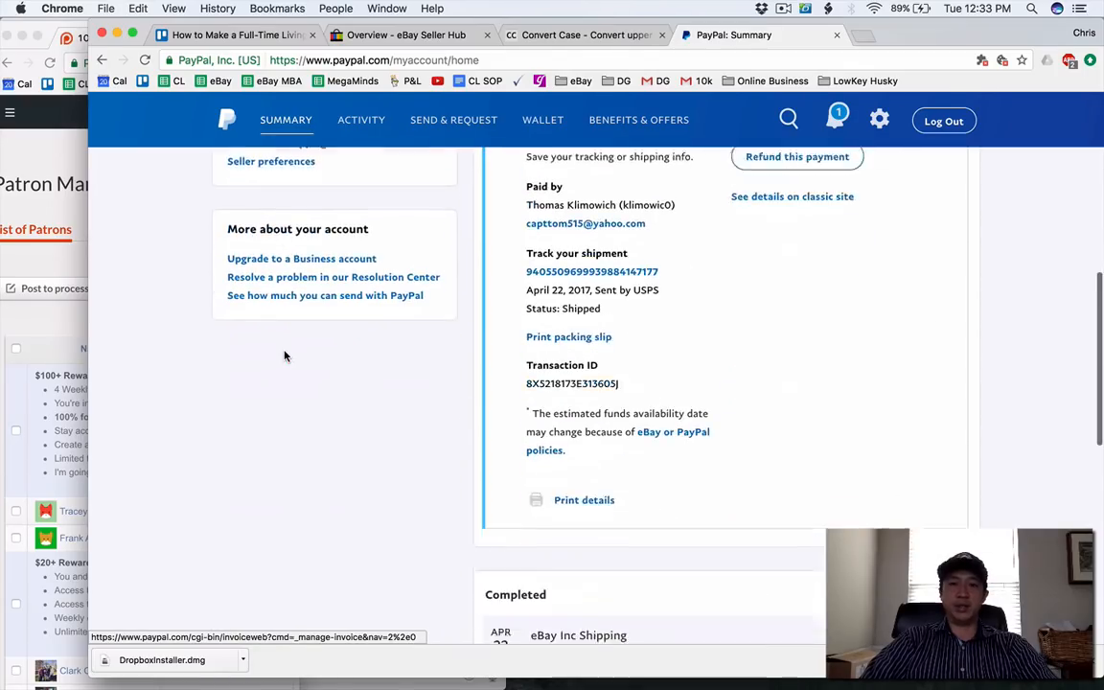
{"action": "scroll", "coordinate": [285, 357], "scroll_direction": "up", "scroll_amount": 20}
{"action": "scroll", "coordinate": [285, 357], "scroll_direction": "up", "scroll_amount": 3}
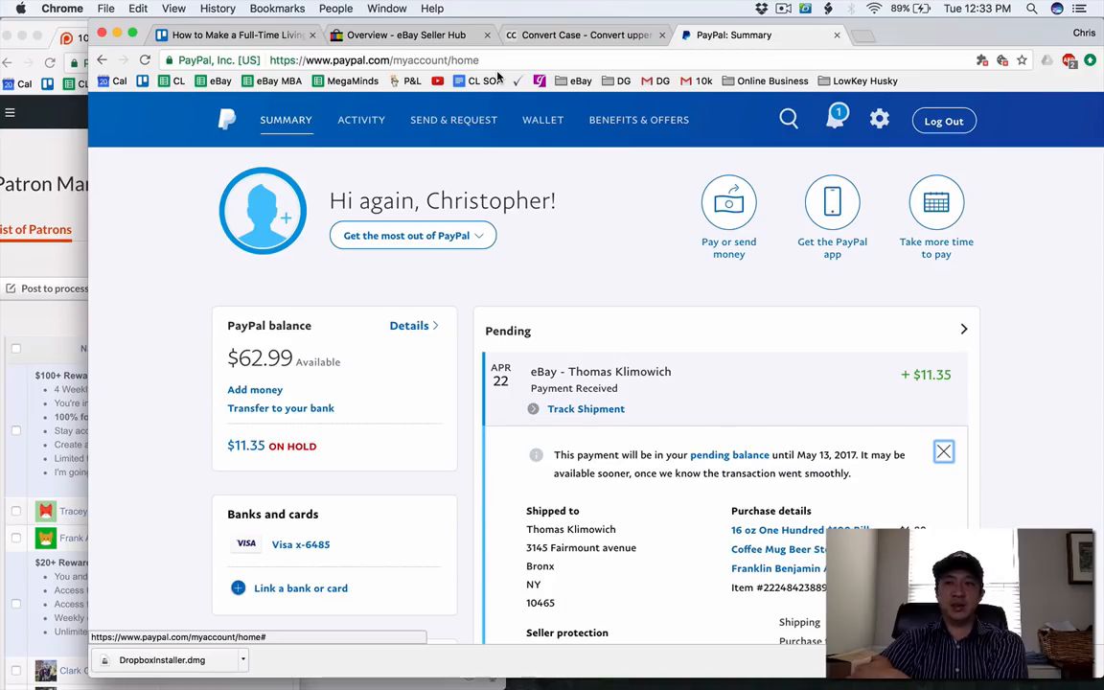
Close the PayPal and Convert Case pages and reload the Seller Hub overview.
{"action": "left_click", "coordinate": [838, 118]}
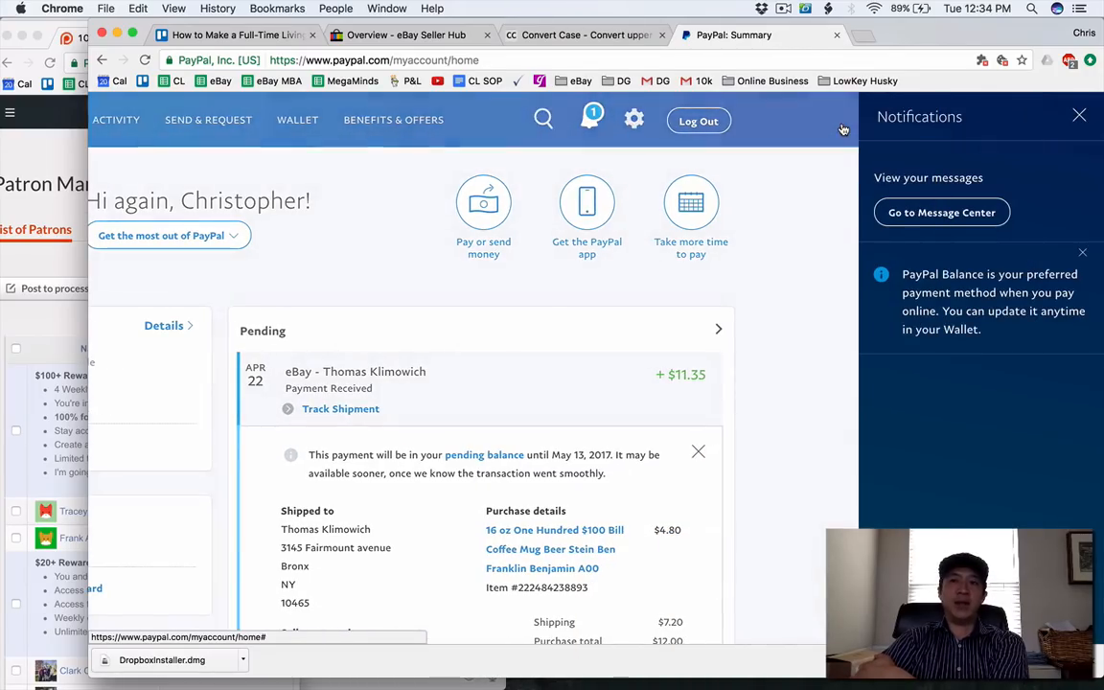
{"action": "left_click", "coordinate": [836, 35]}
{"action": "left_click", "coordinate": [662, 36]}
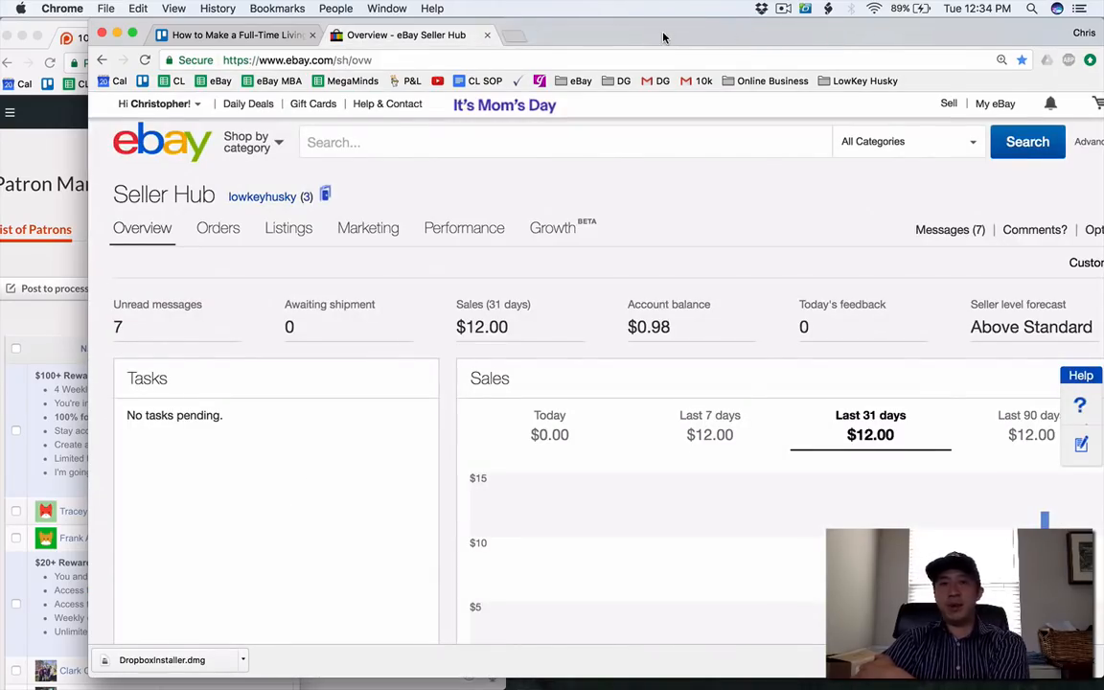
{"action": "left_click", "coordinate": [997, 106]}
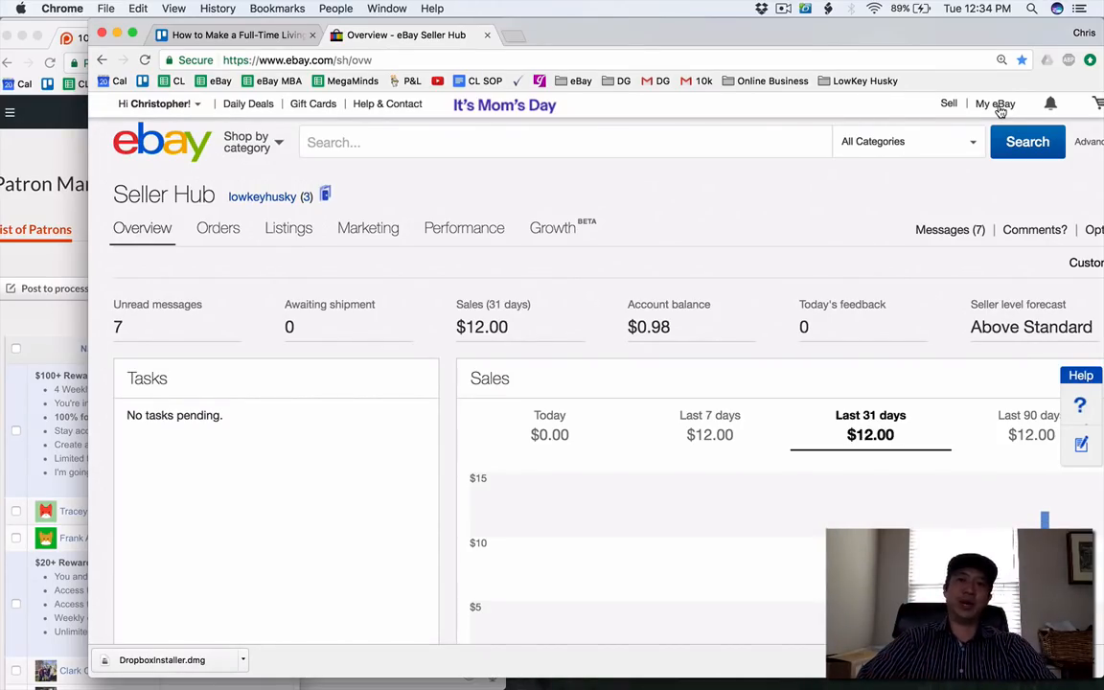
{"action": "left_click", "coordinate": [784, 9]}
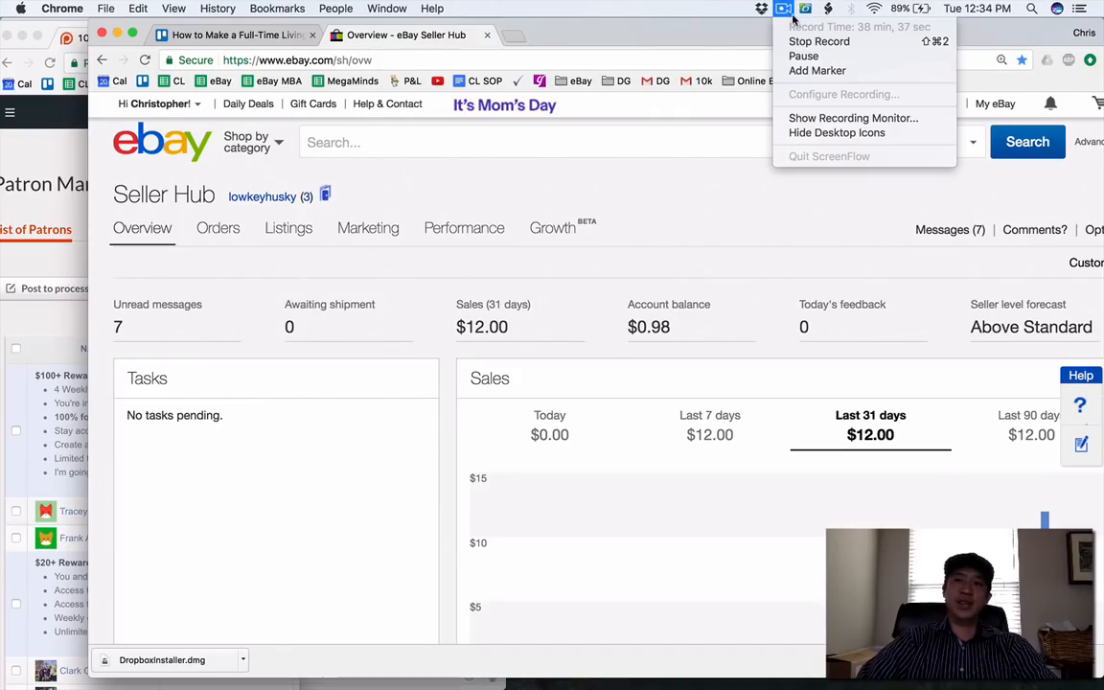